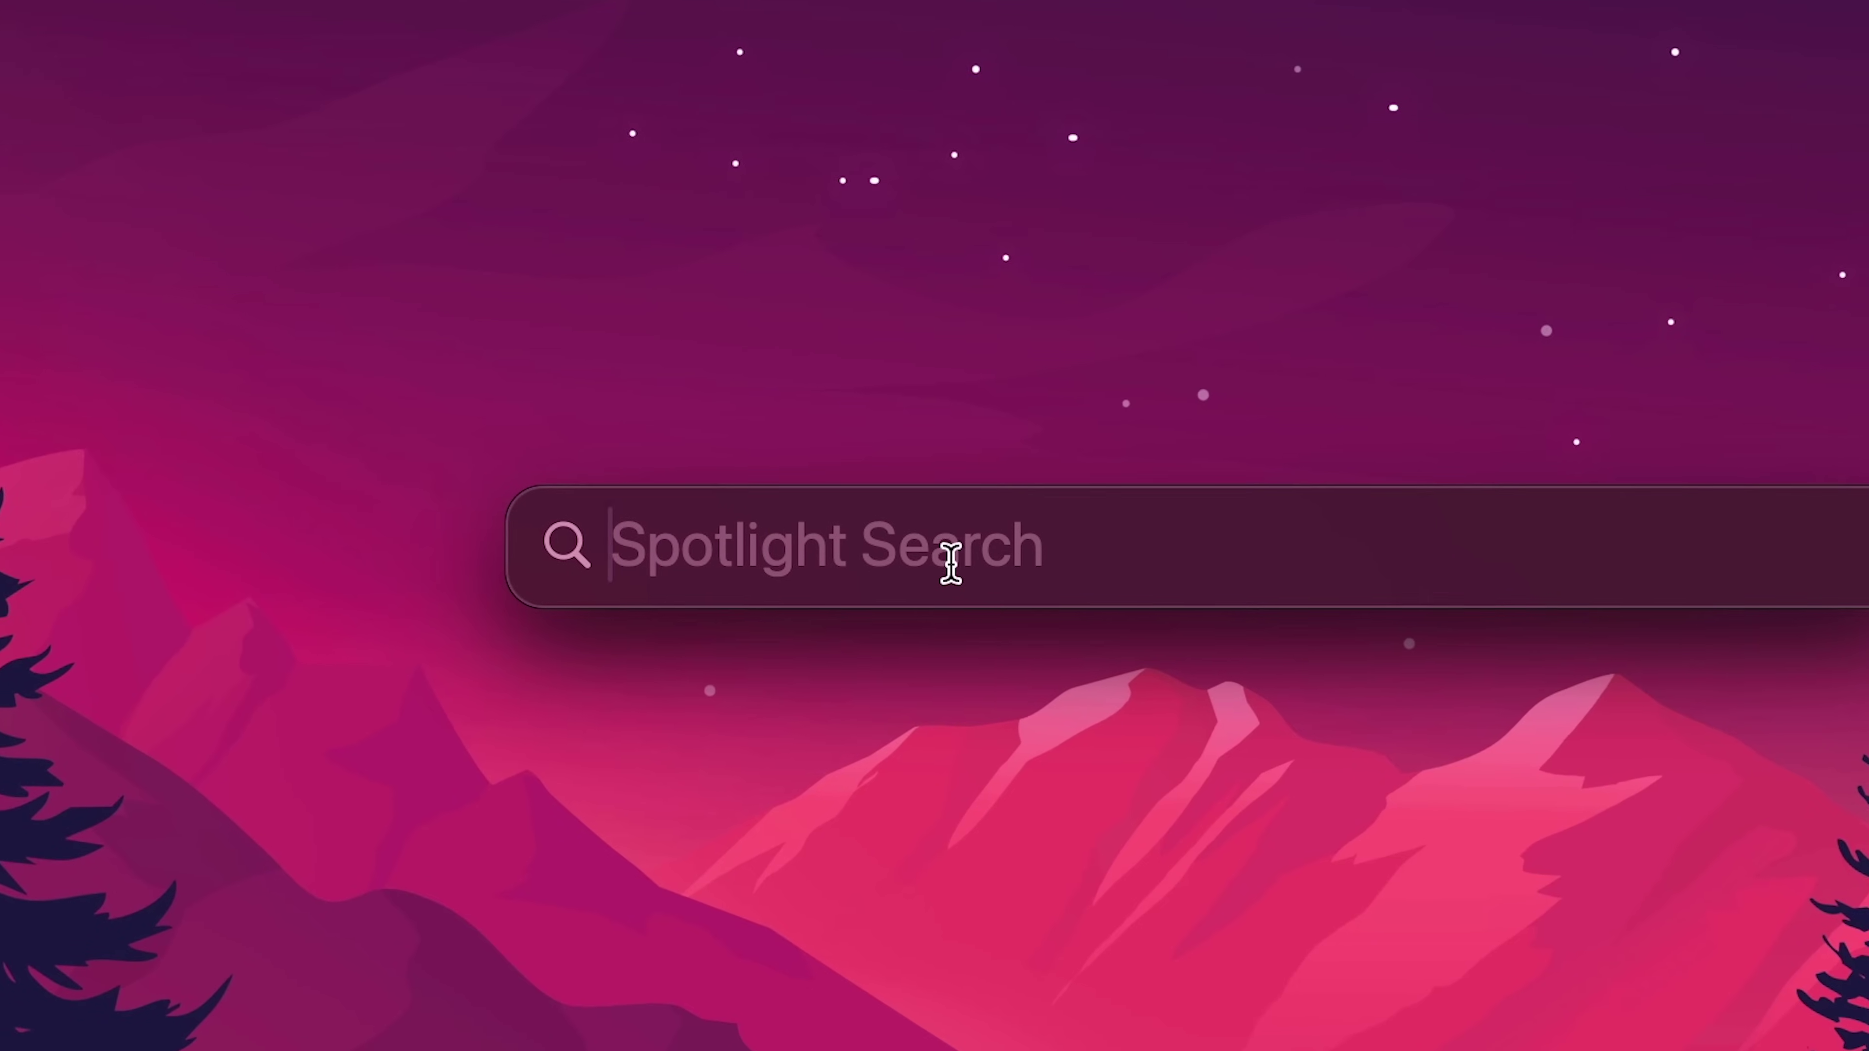
Capture a screen region, then search Spotlight for 'shrek' and open its Google web results.
{"action": "key", "text": "super+shift+4"}
{"action": "left_click_drag", "start_coordinate": [599, 456], "coordinate": [1489, 697]}
{"action": "key", "text": "super+space"}
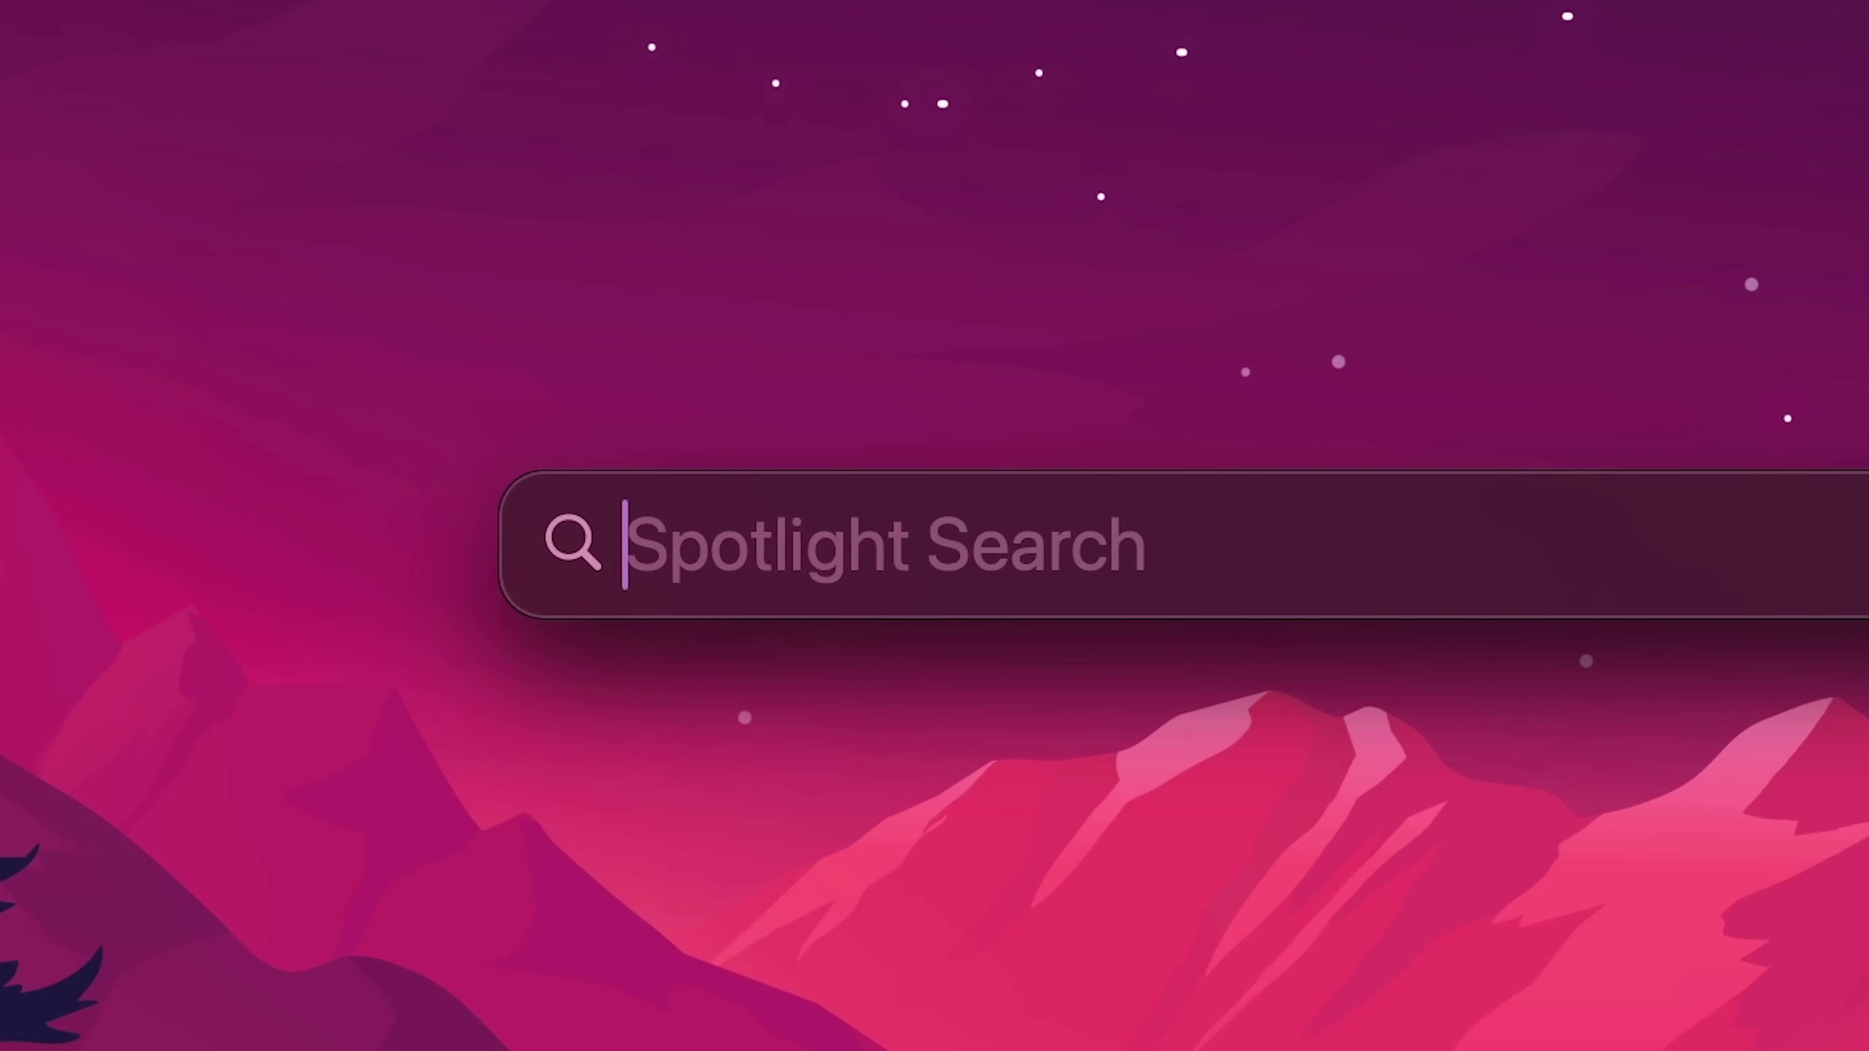
{"action": "type", "text": "shrek"}
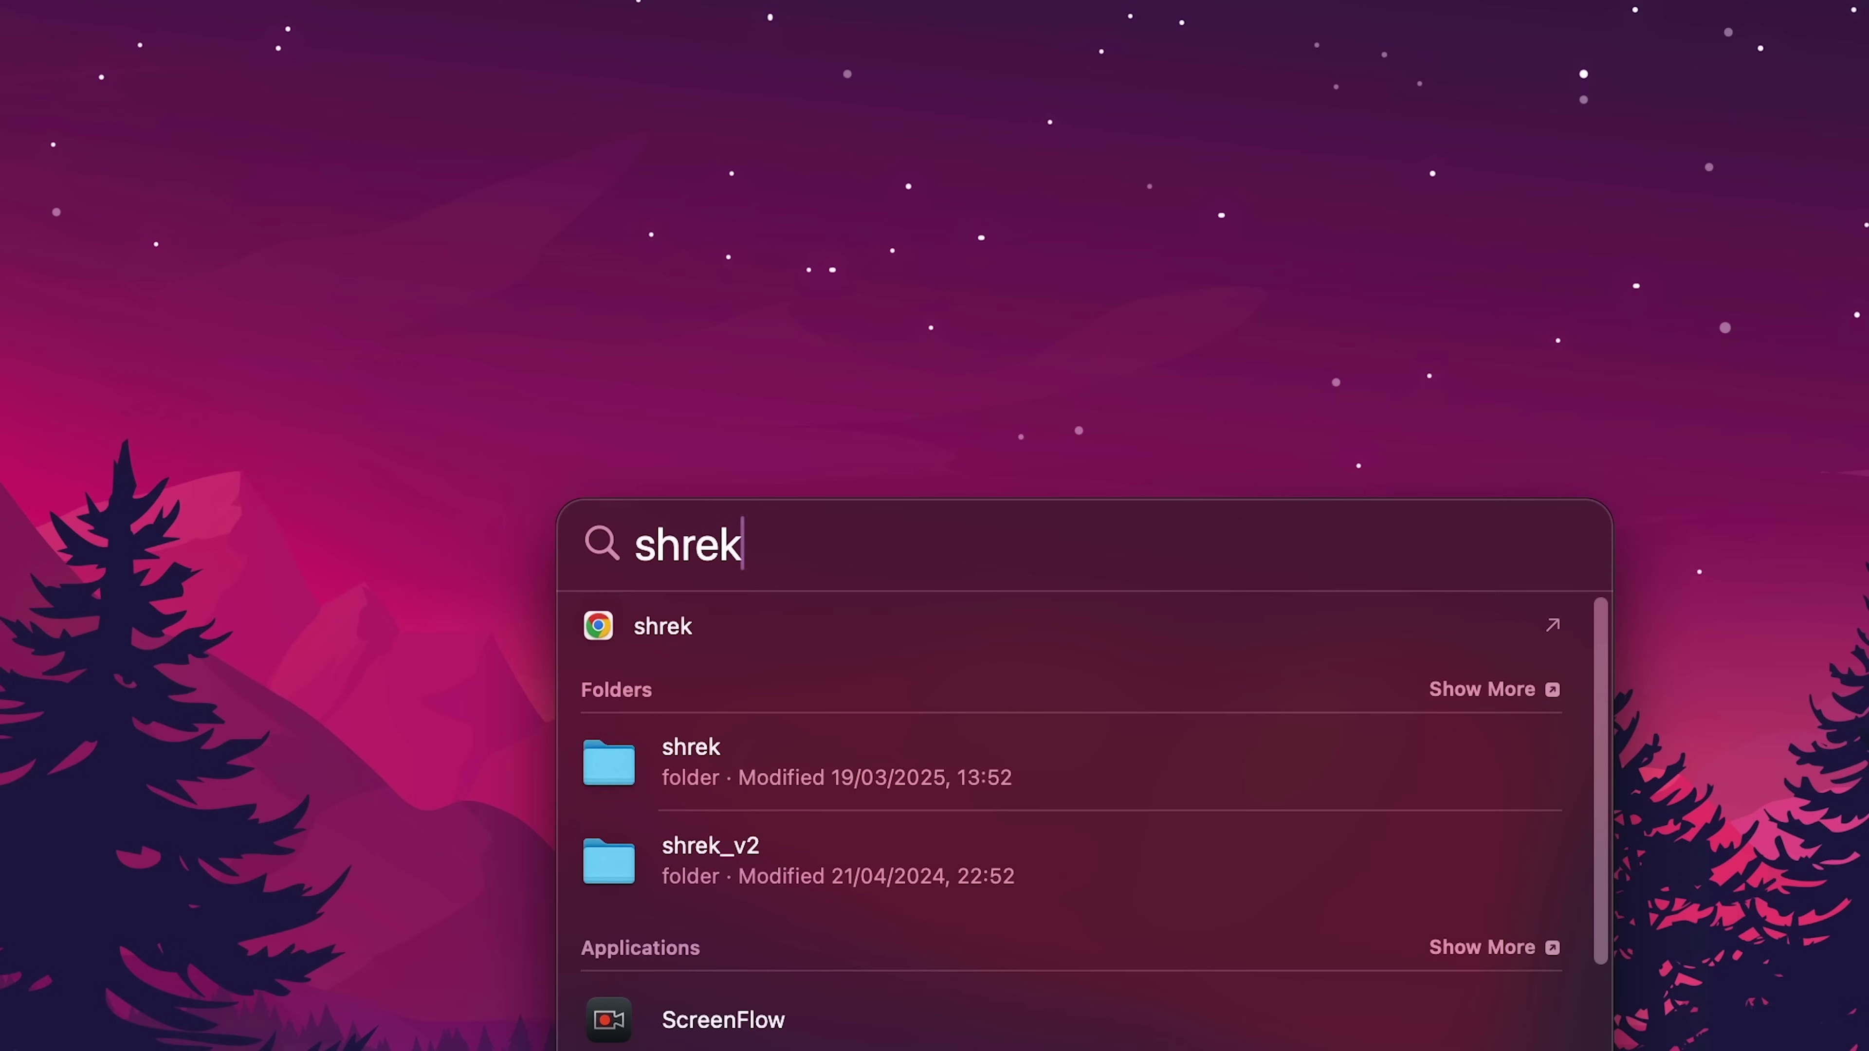
{"action": "key", "text": "super+a"}
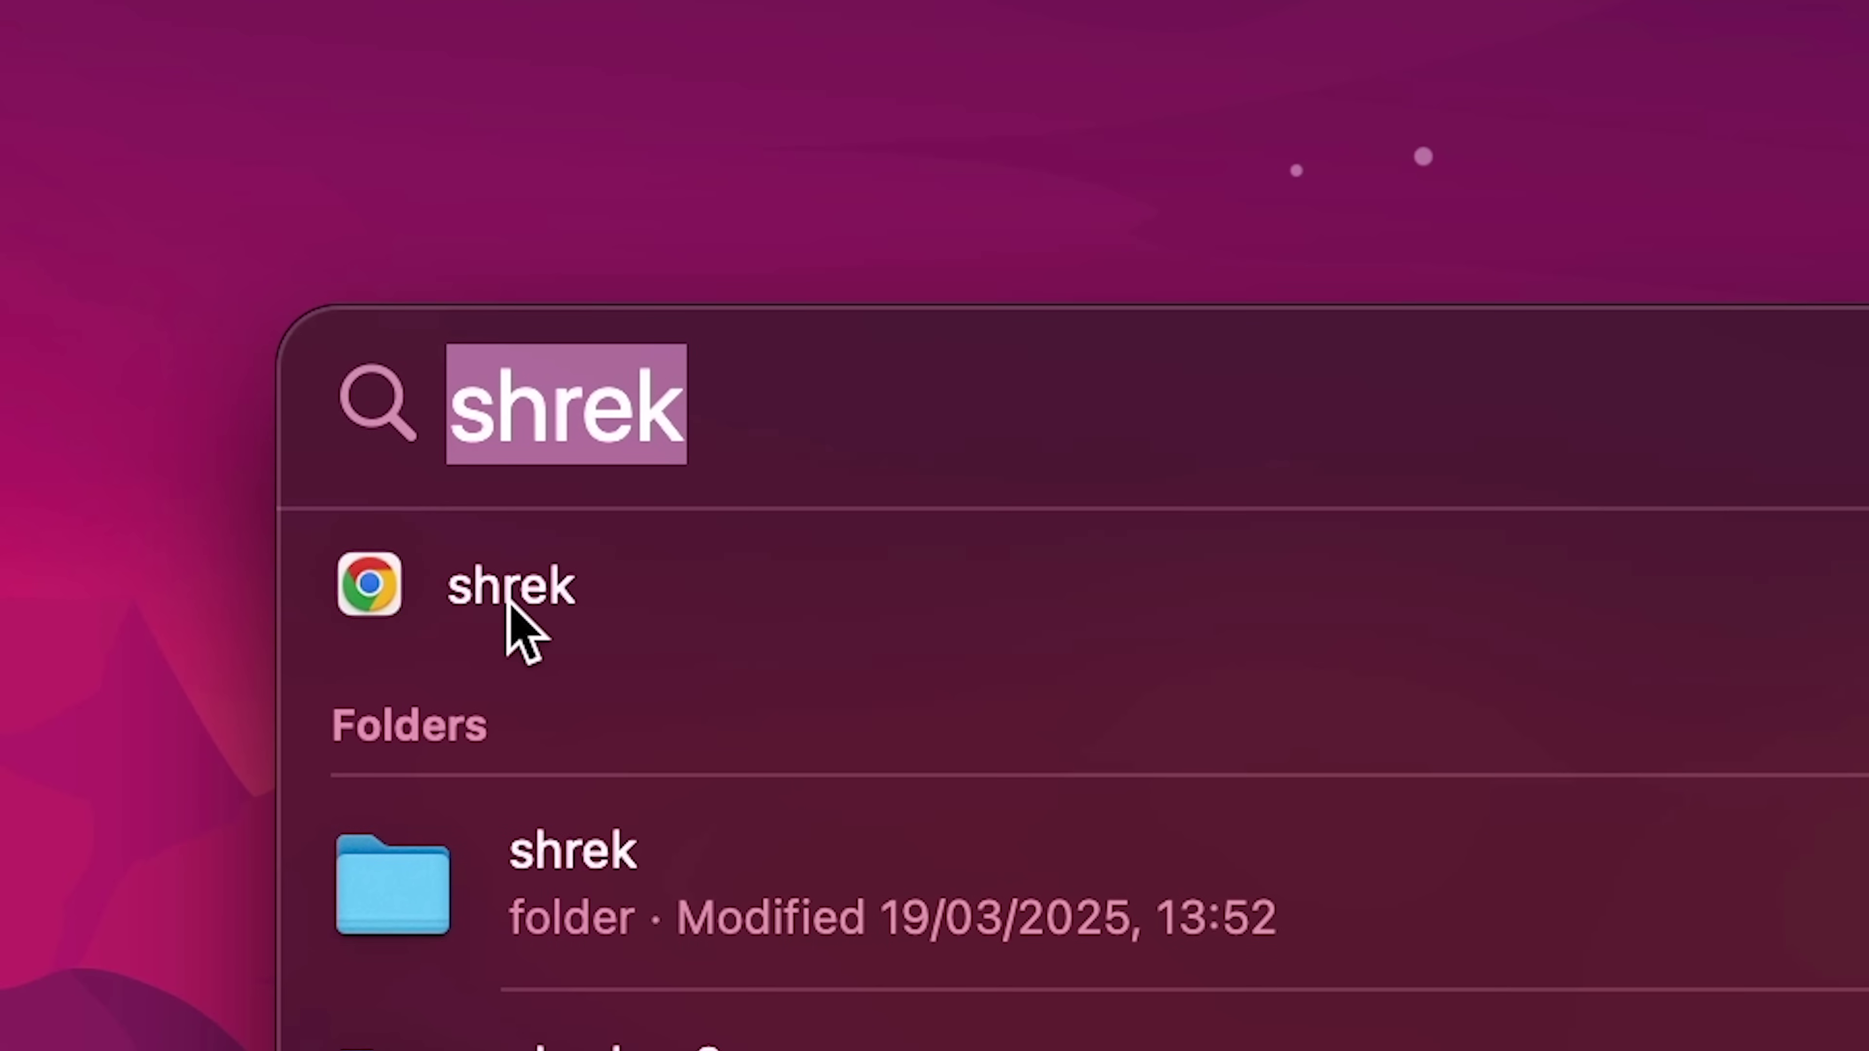
{"action": "left_click", "coordinate": [507, 625]}
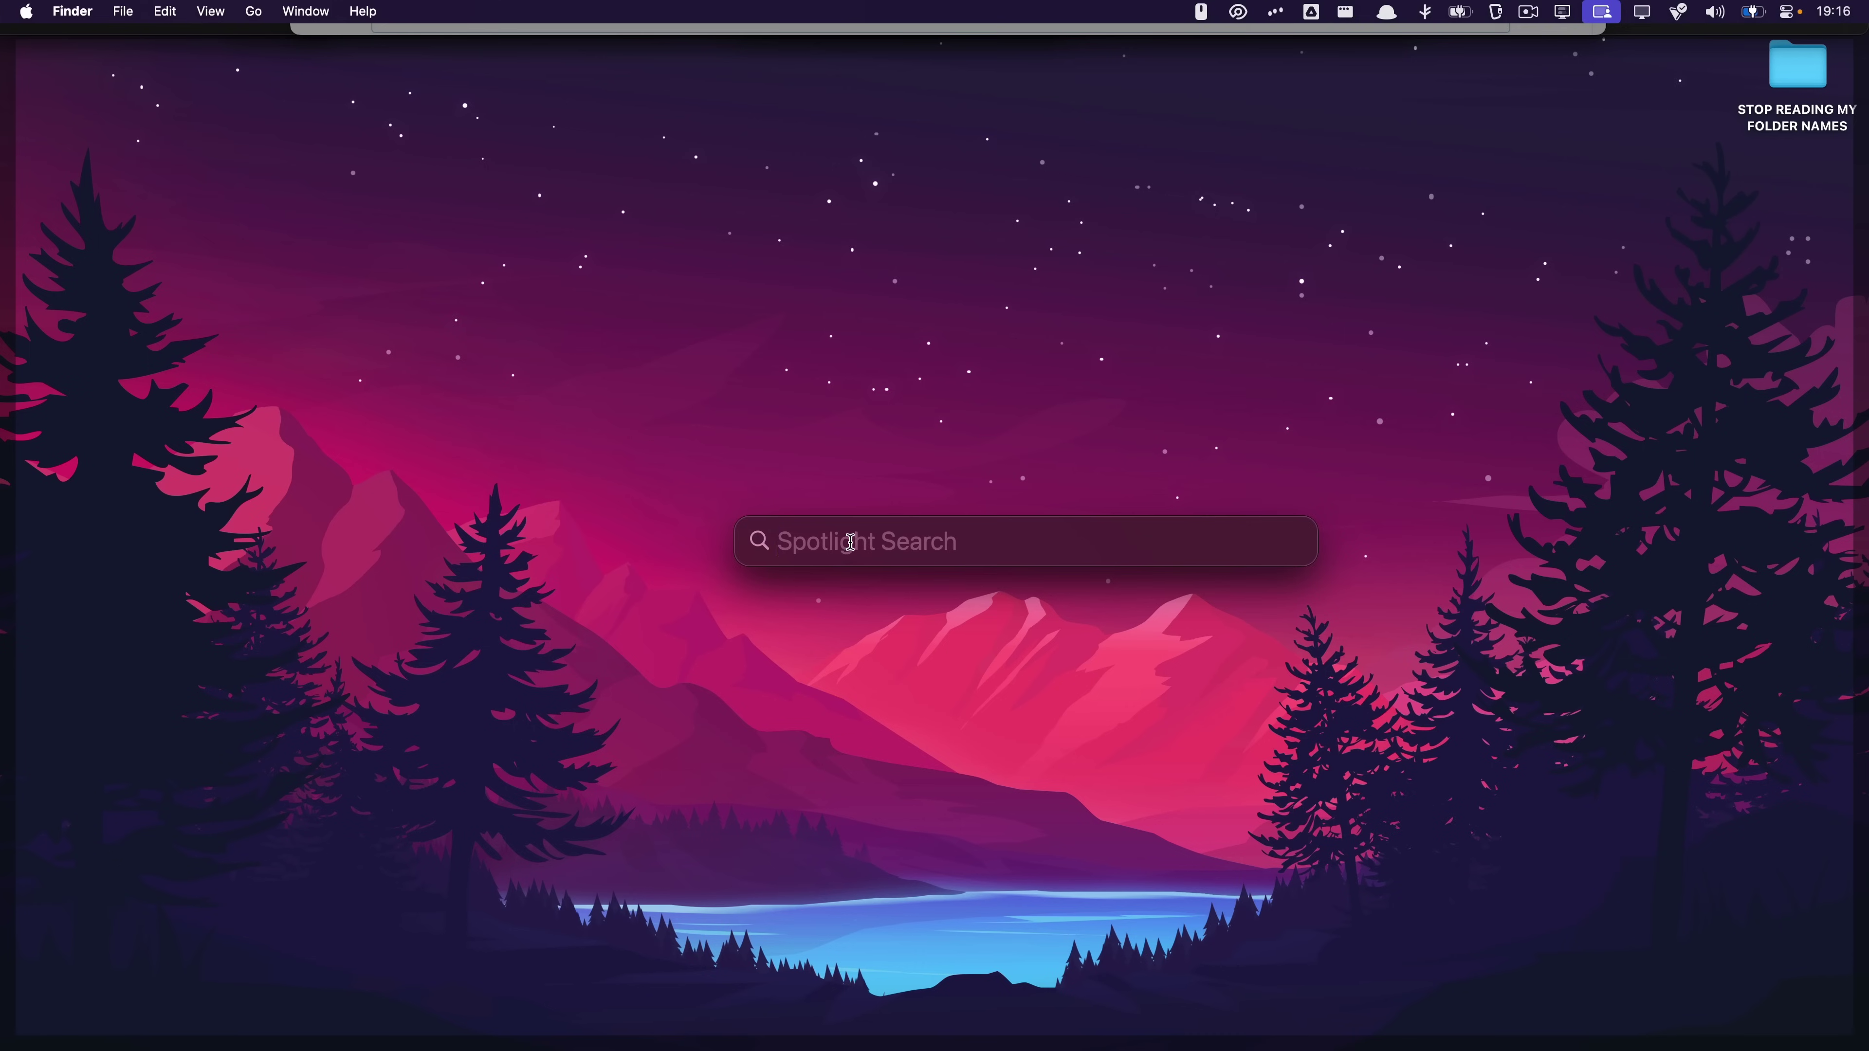
Dismiss Spotlight and run an Alfred web search for 'raycast', opening Google results in Safari.
{"action": "left_click_drag", "start_coordinate": [852, 543], "coordinate": [745, 471]}
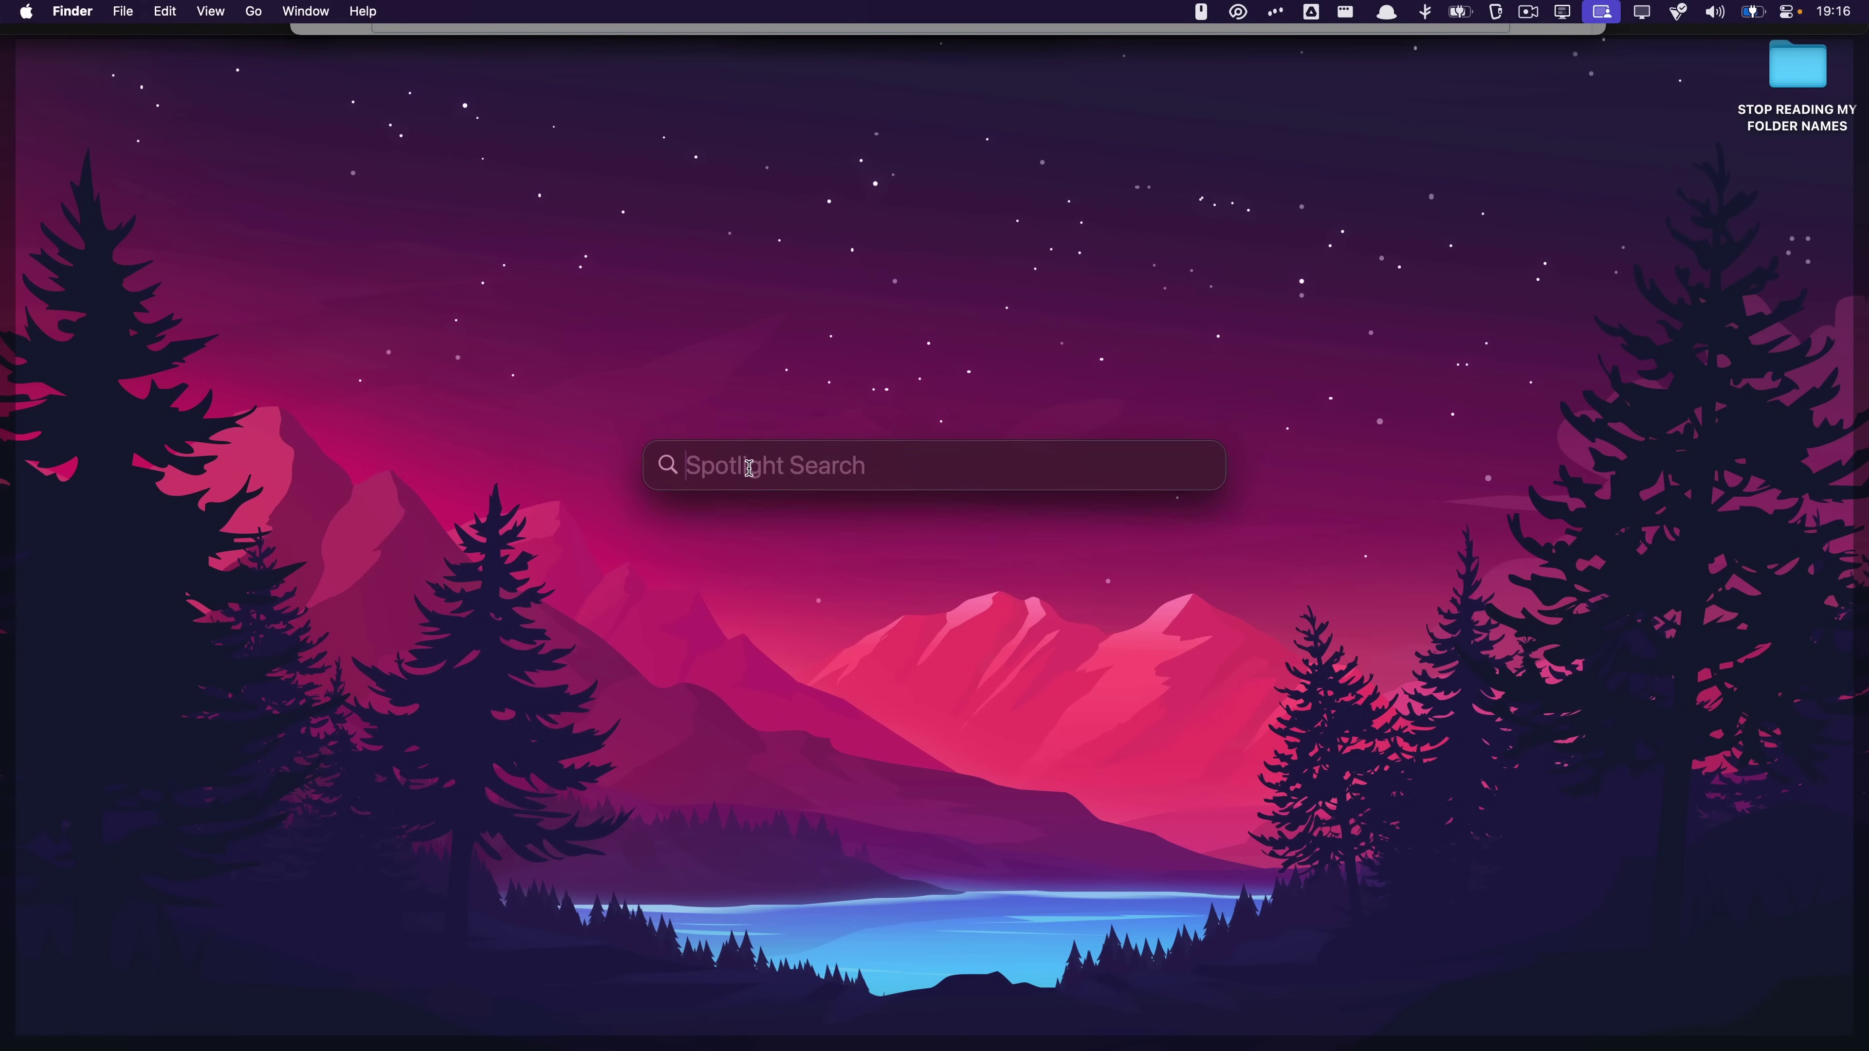
{"action": "key", "text": "Escape"}
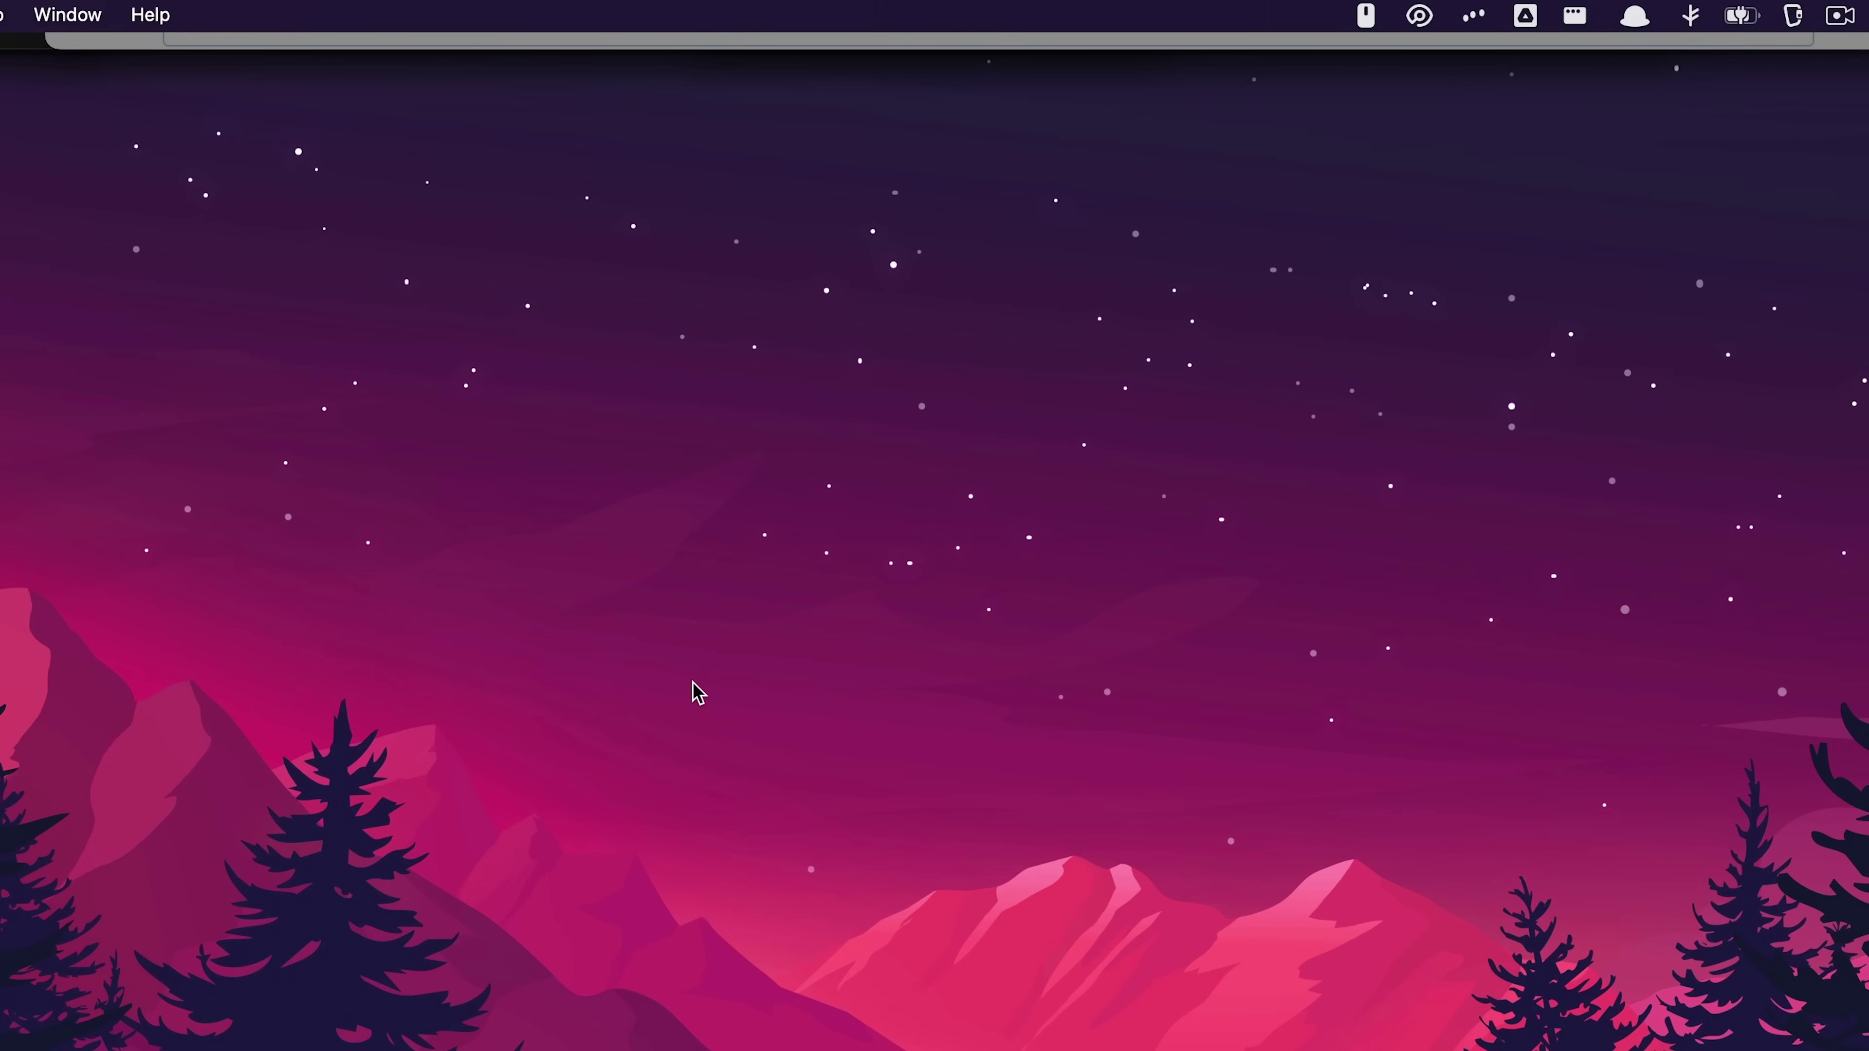
{"action": "key", "text": "alt+space"}
{"action": "type", "text": "'alf"}
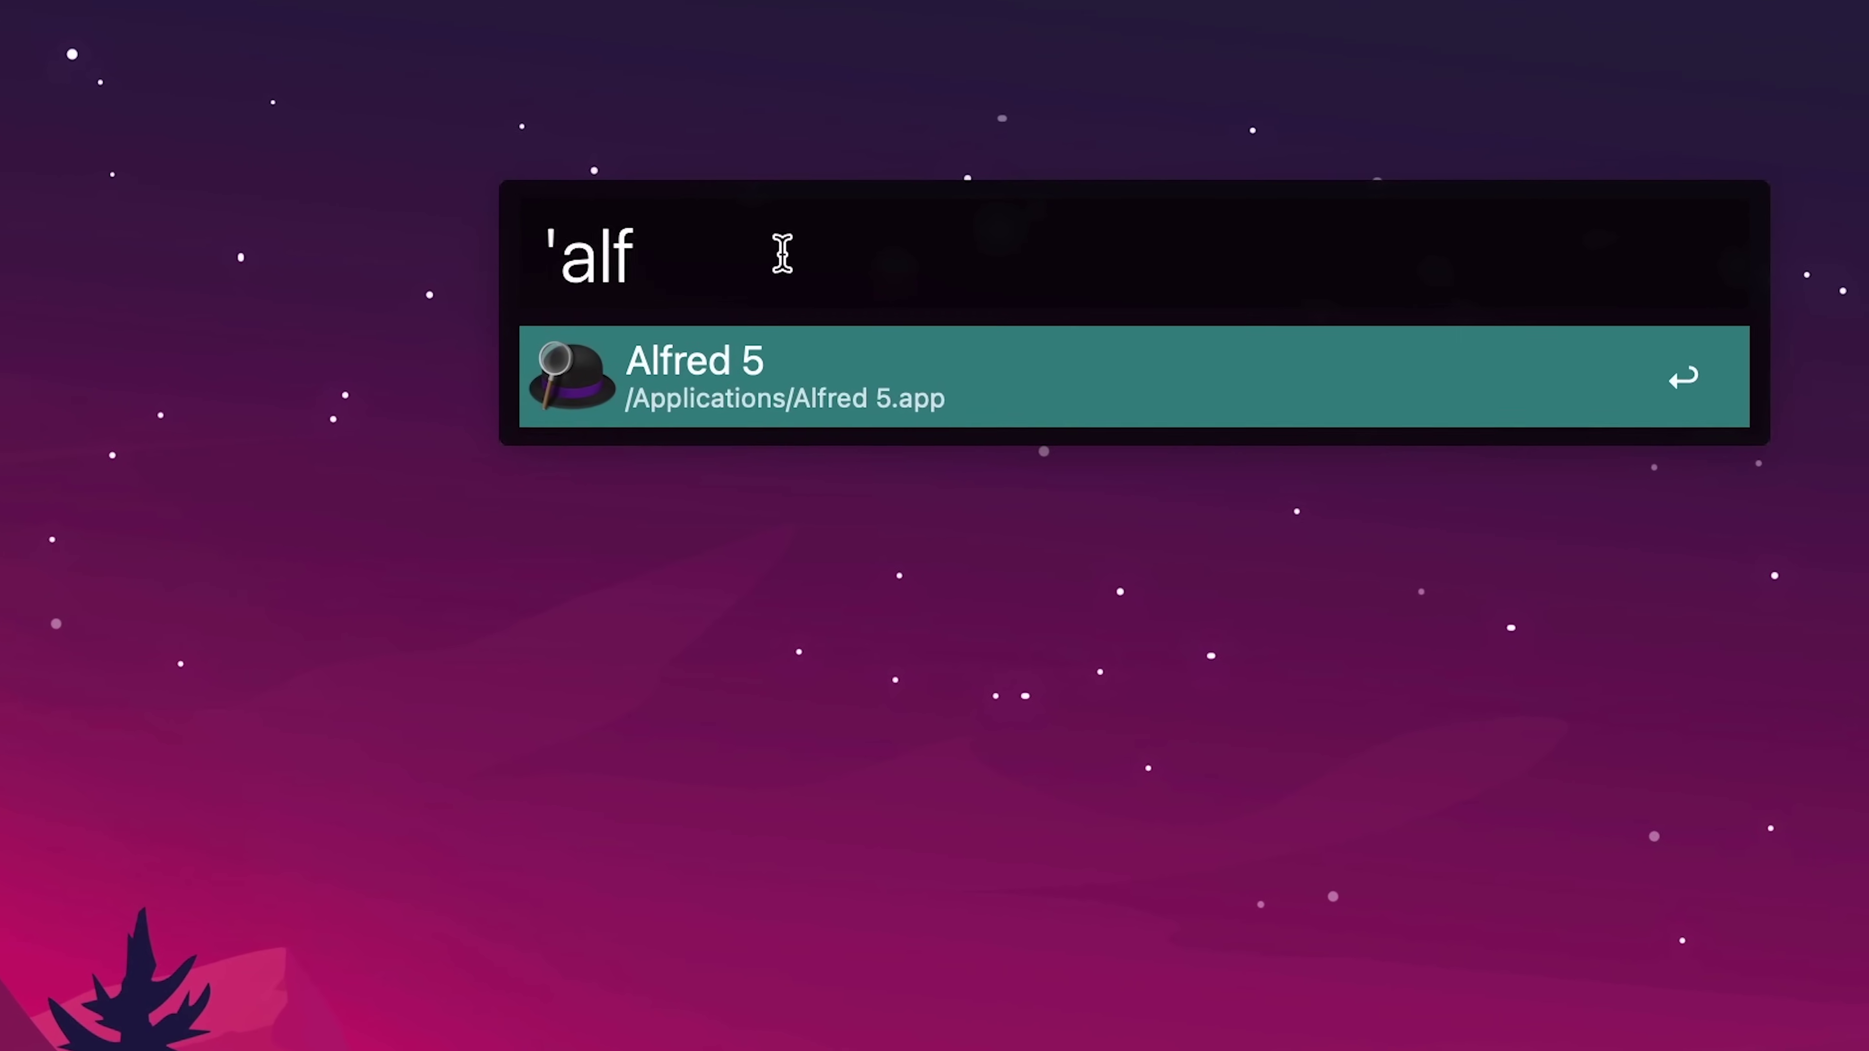
{"action": "key", "text": "BackSpace"}
{"action": "key", "text": "BackSpace"}
{"action": "key", "text": "BackSpace"}
{"action": "key", "text": "BackSpace"}
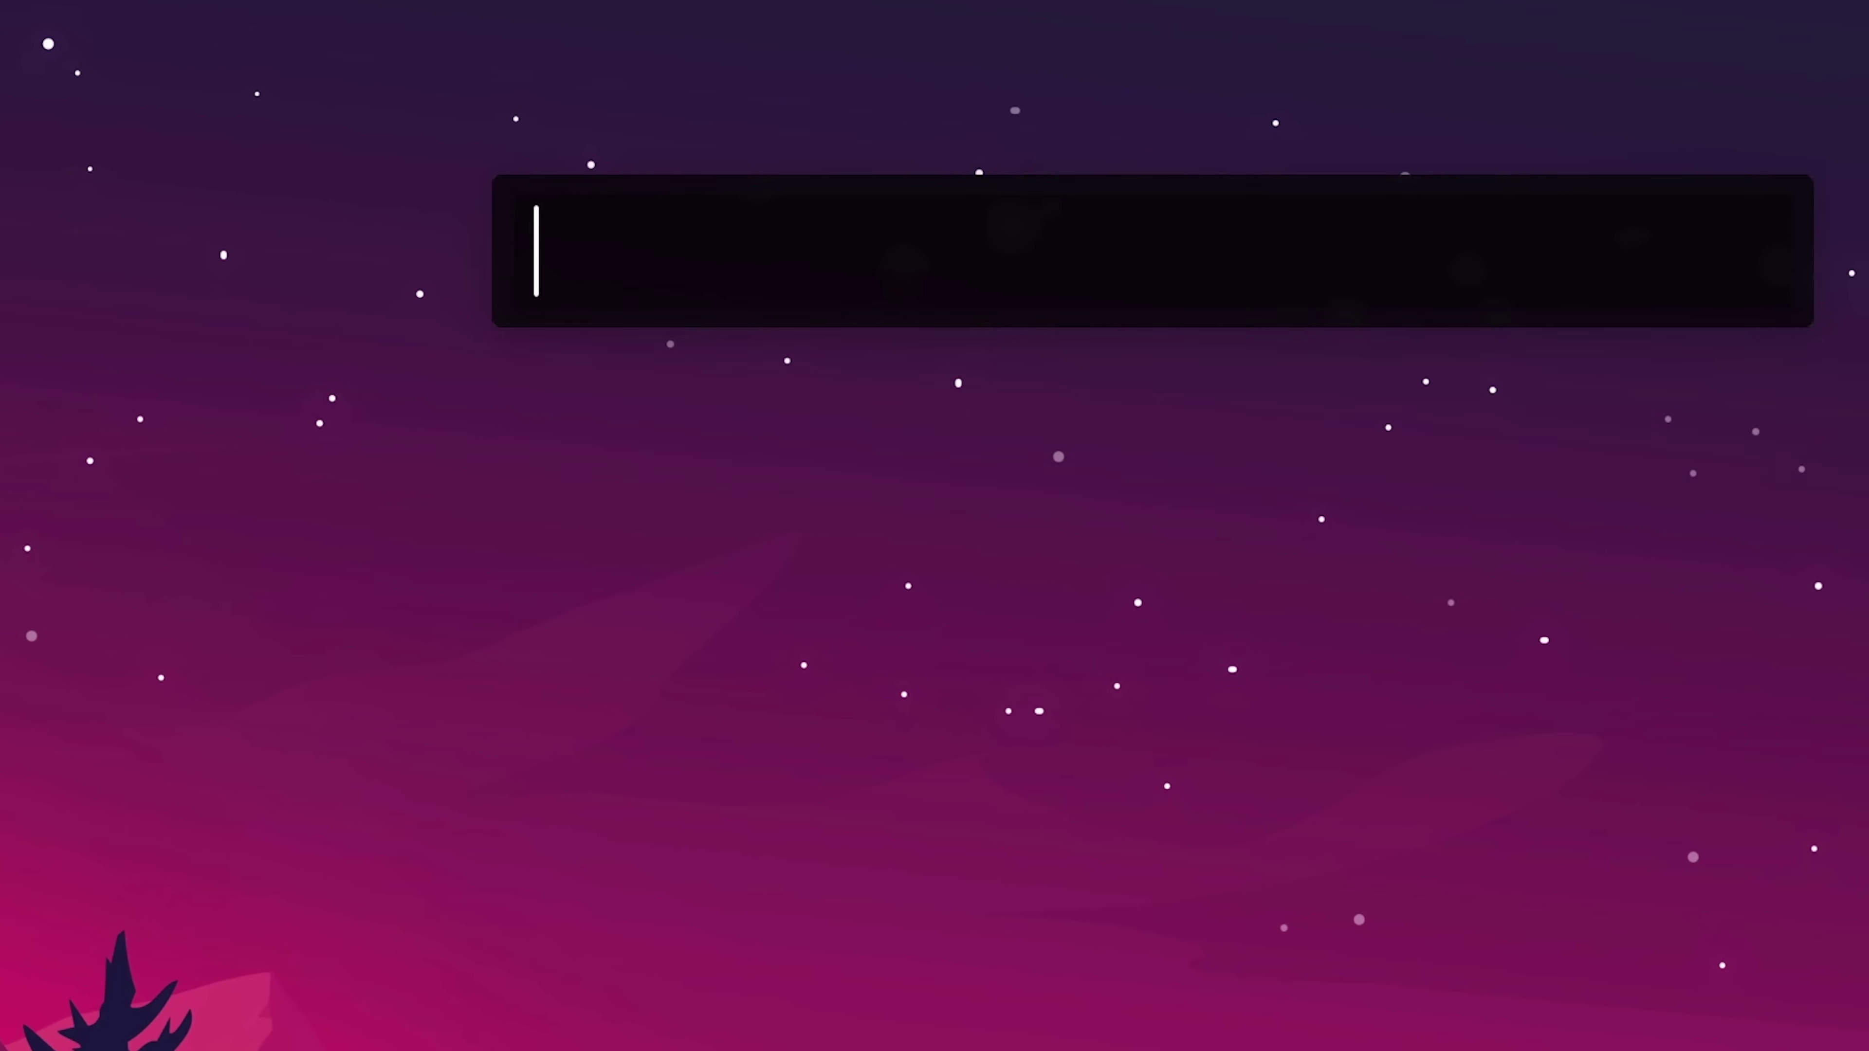
{"action": "type", "text": "raycast"}
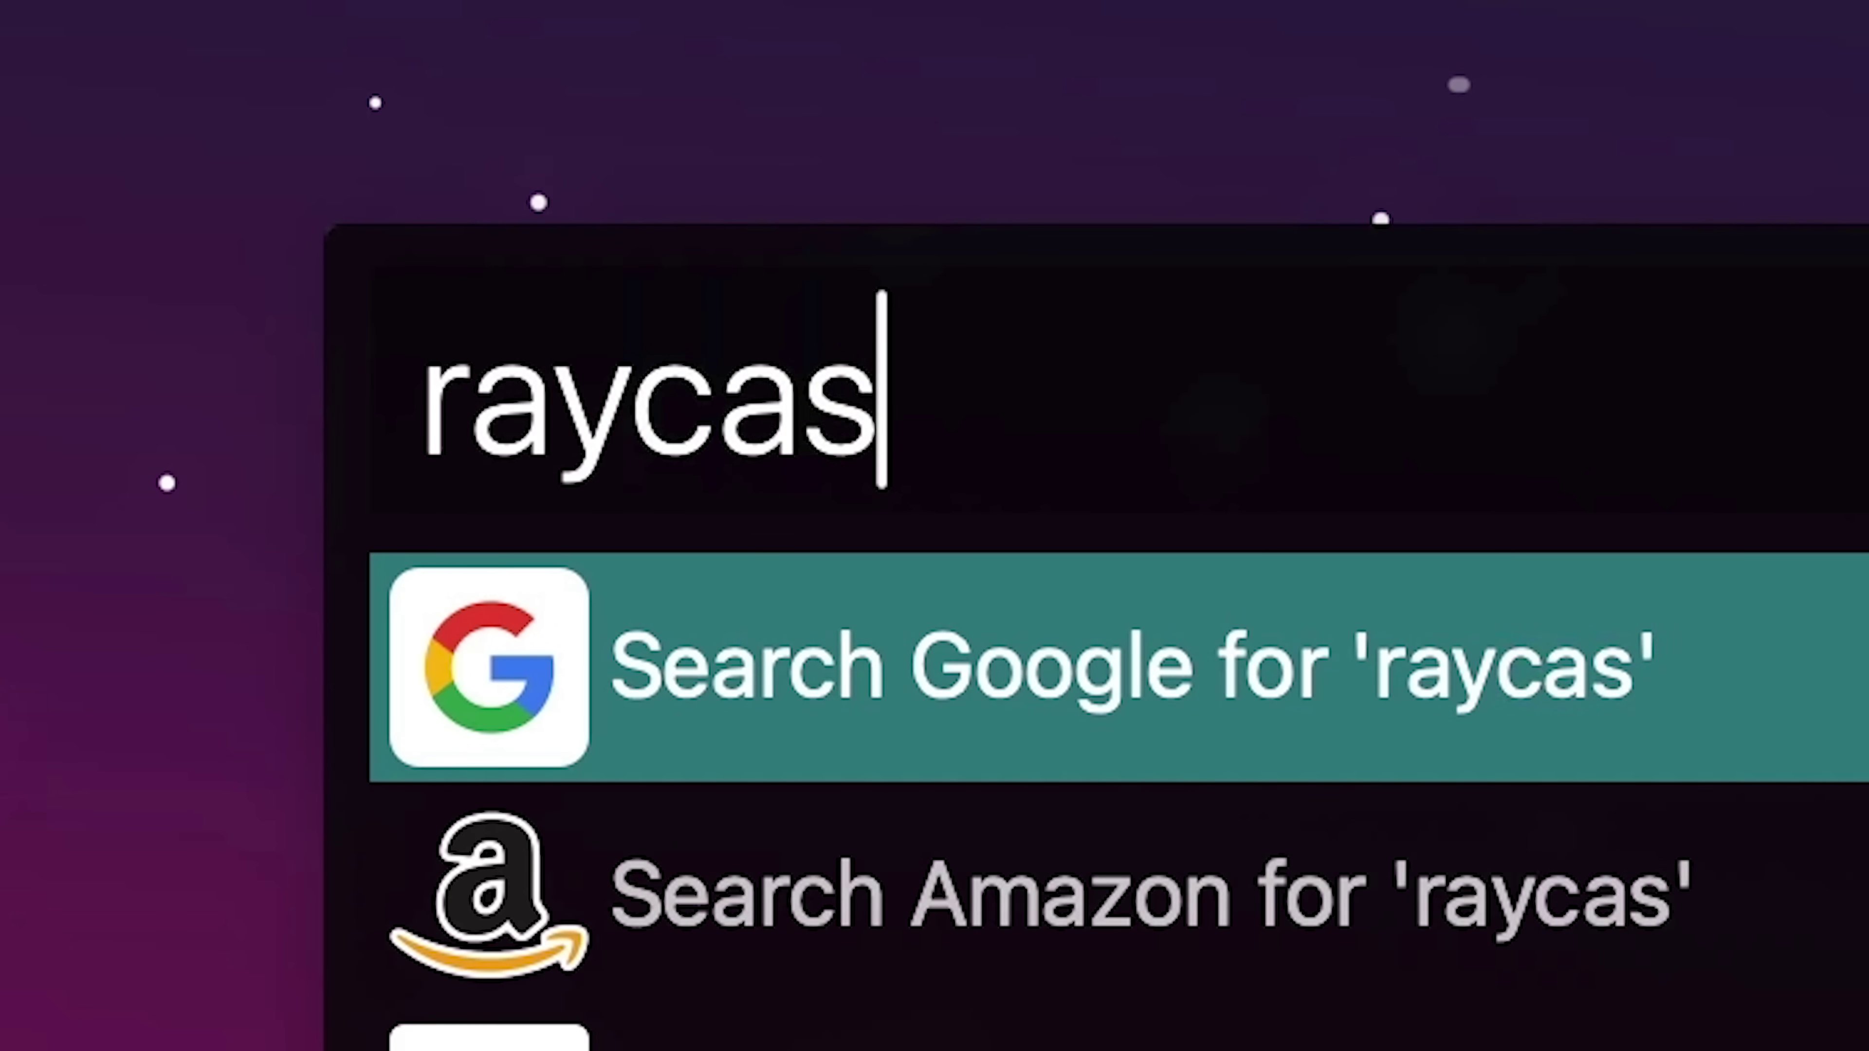
{"action": "key", "text": "Return"}
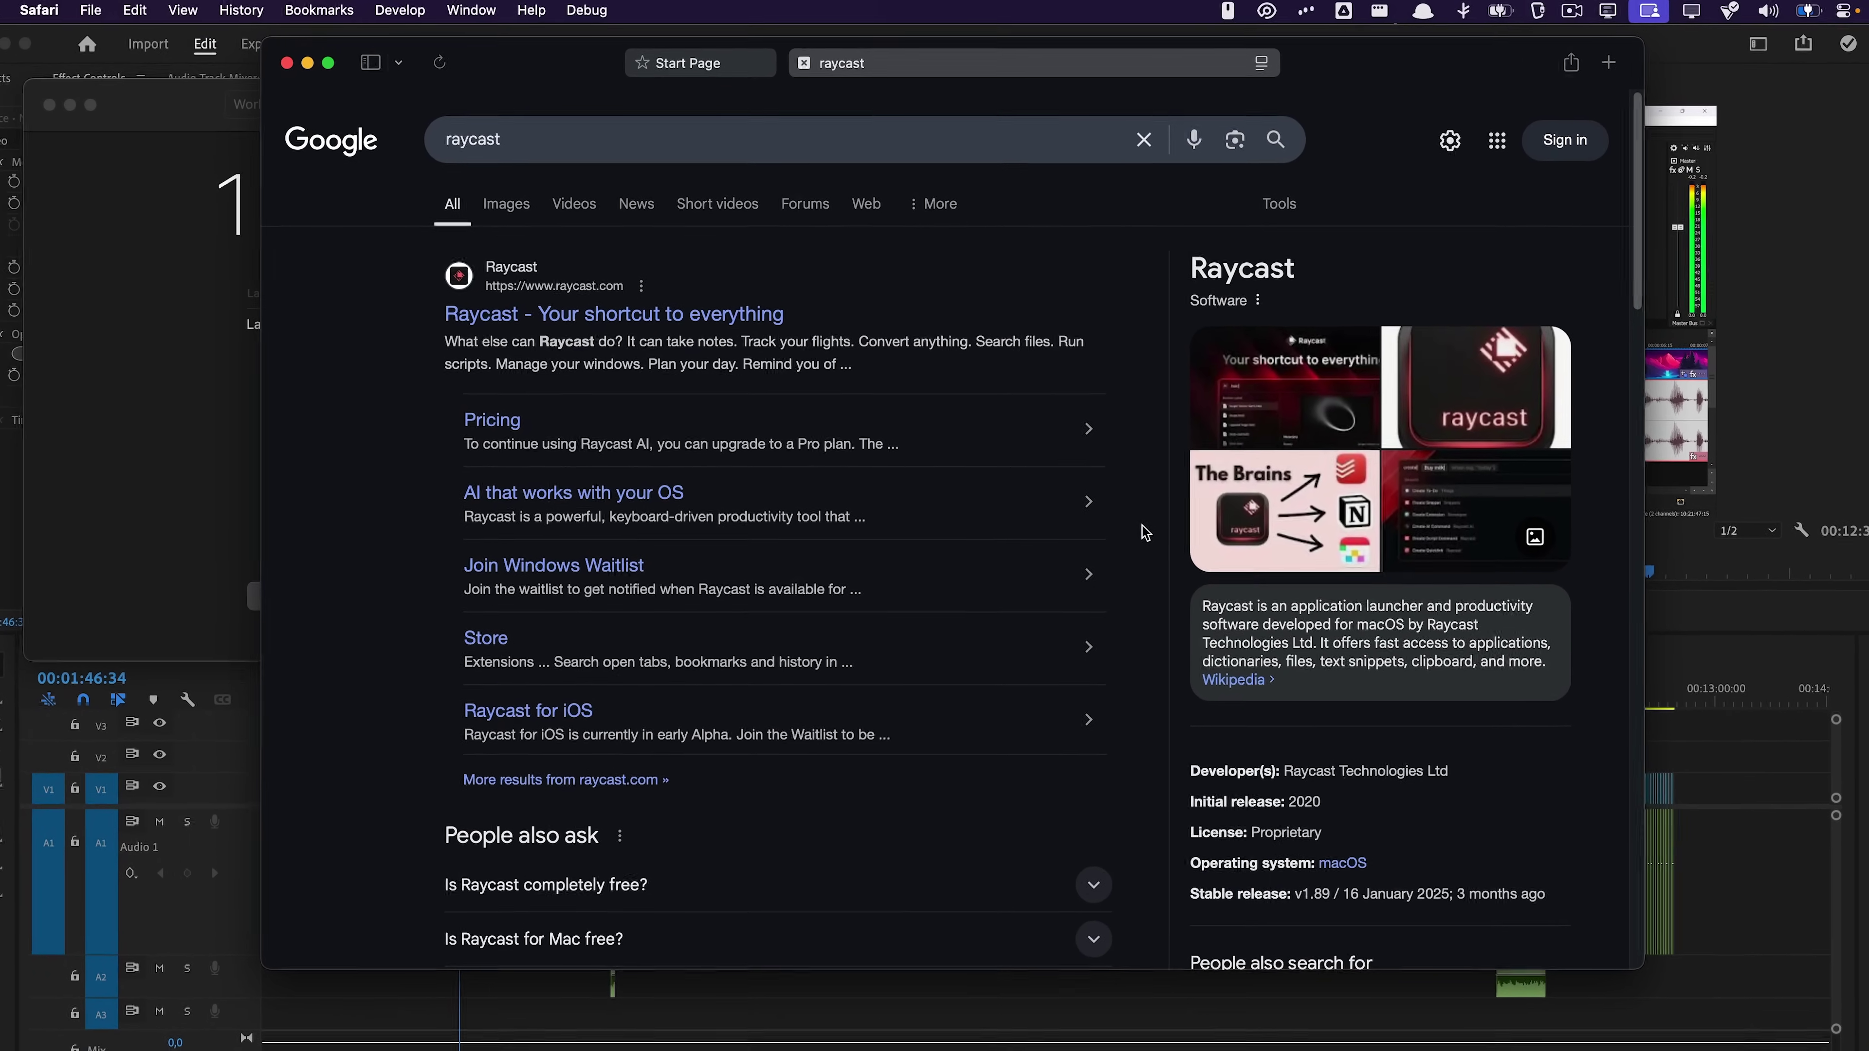
Copy Raycast's Homebrew install command from raycast.com and run it in the kitty terminal.
{"action": "key", "text": "super+space"}
{"action": "type", "text": "dock settings"}
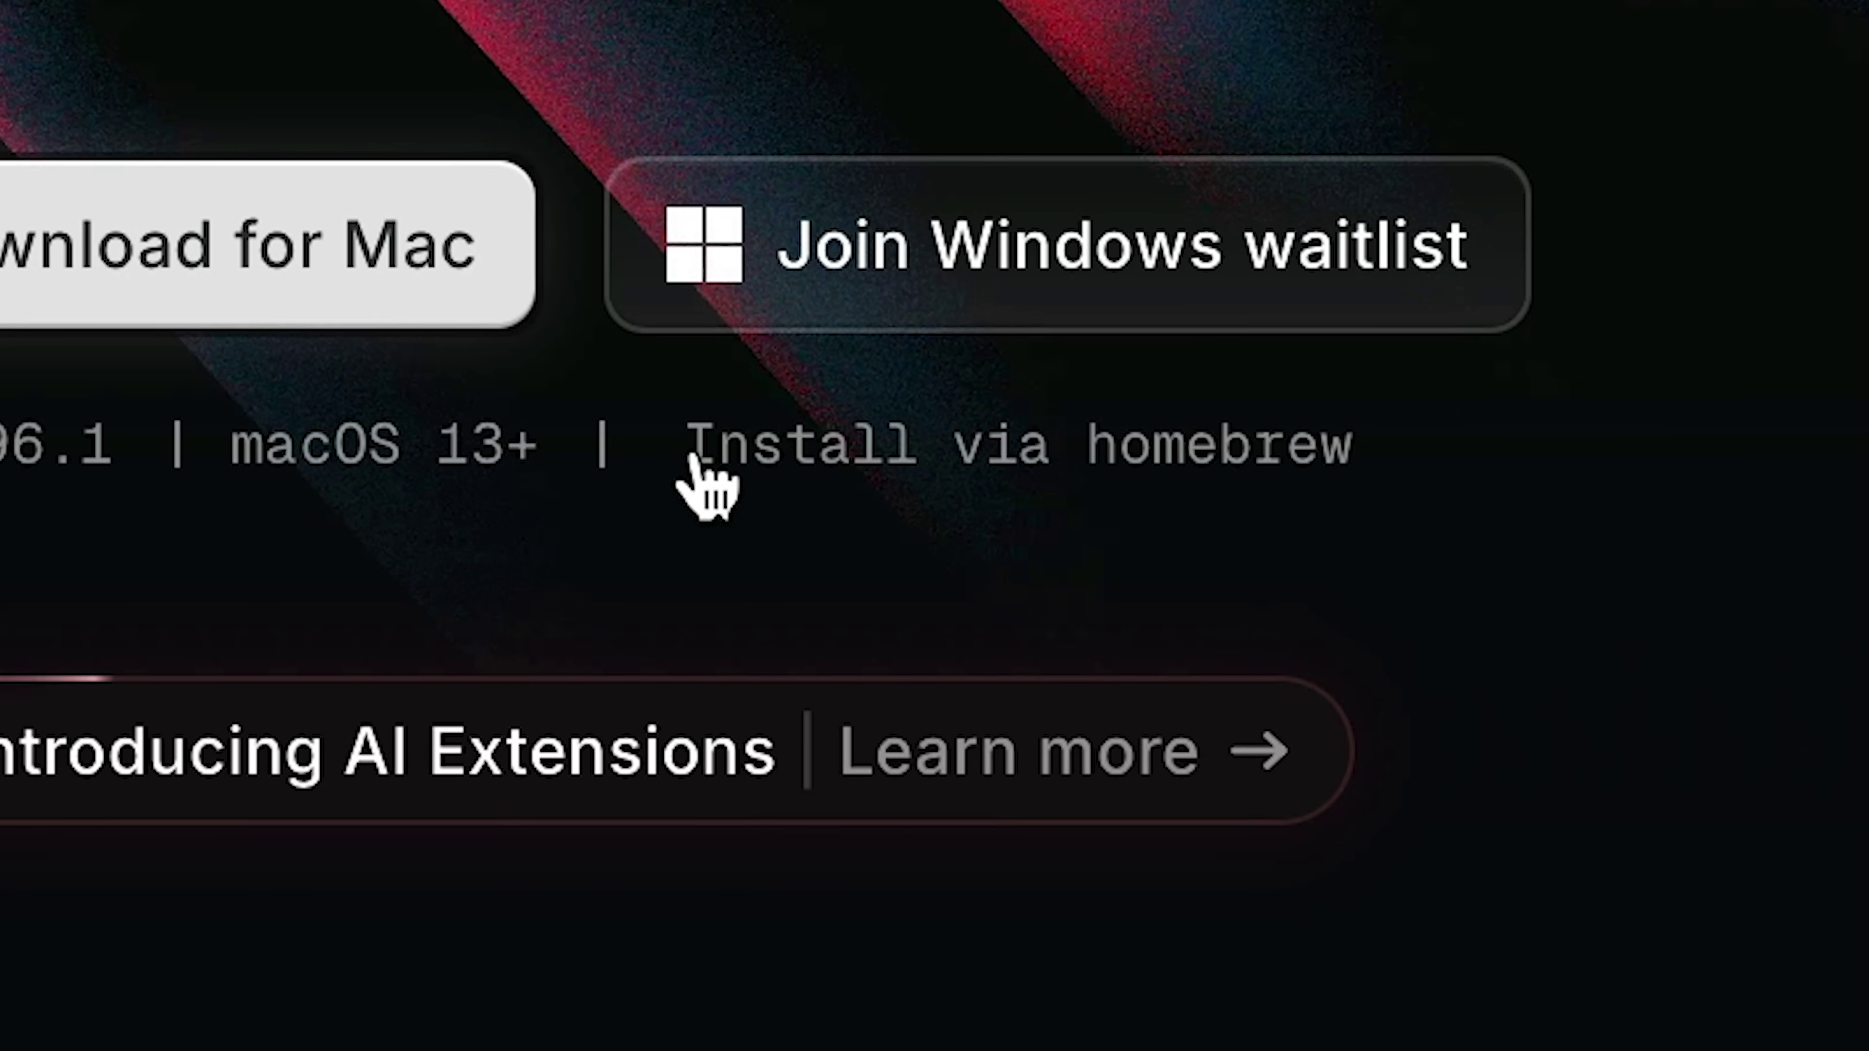
{"action": "left_click", "coordinate": [1284, 460]}
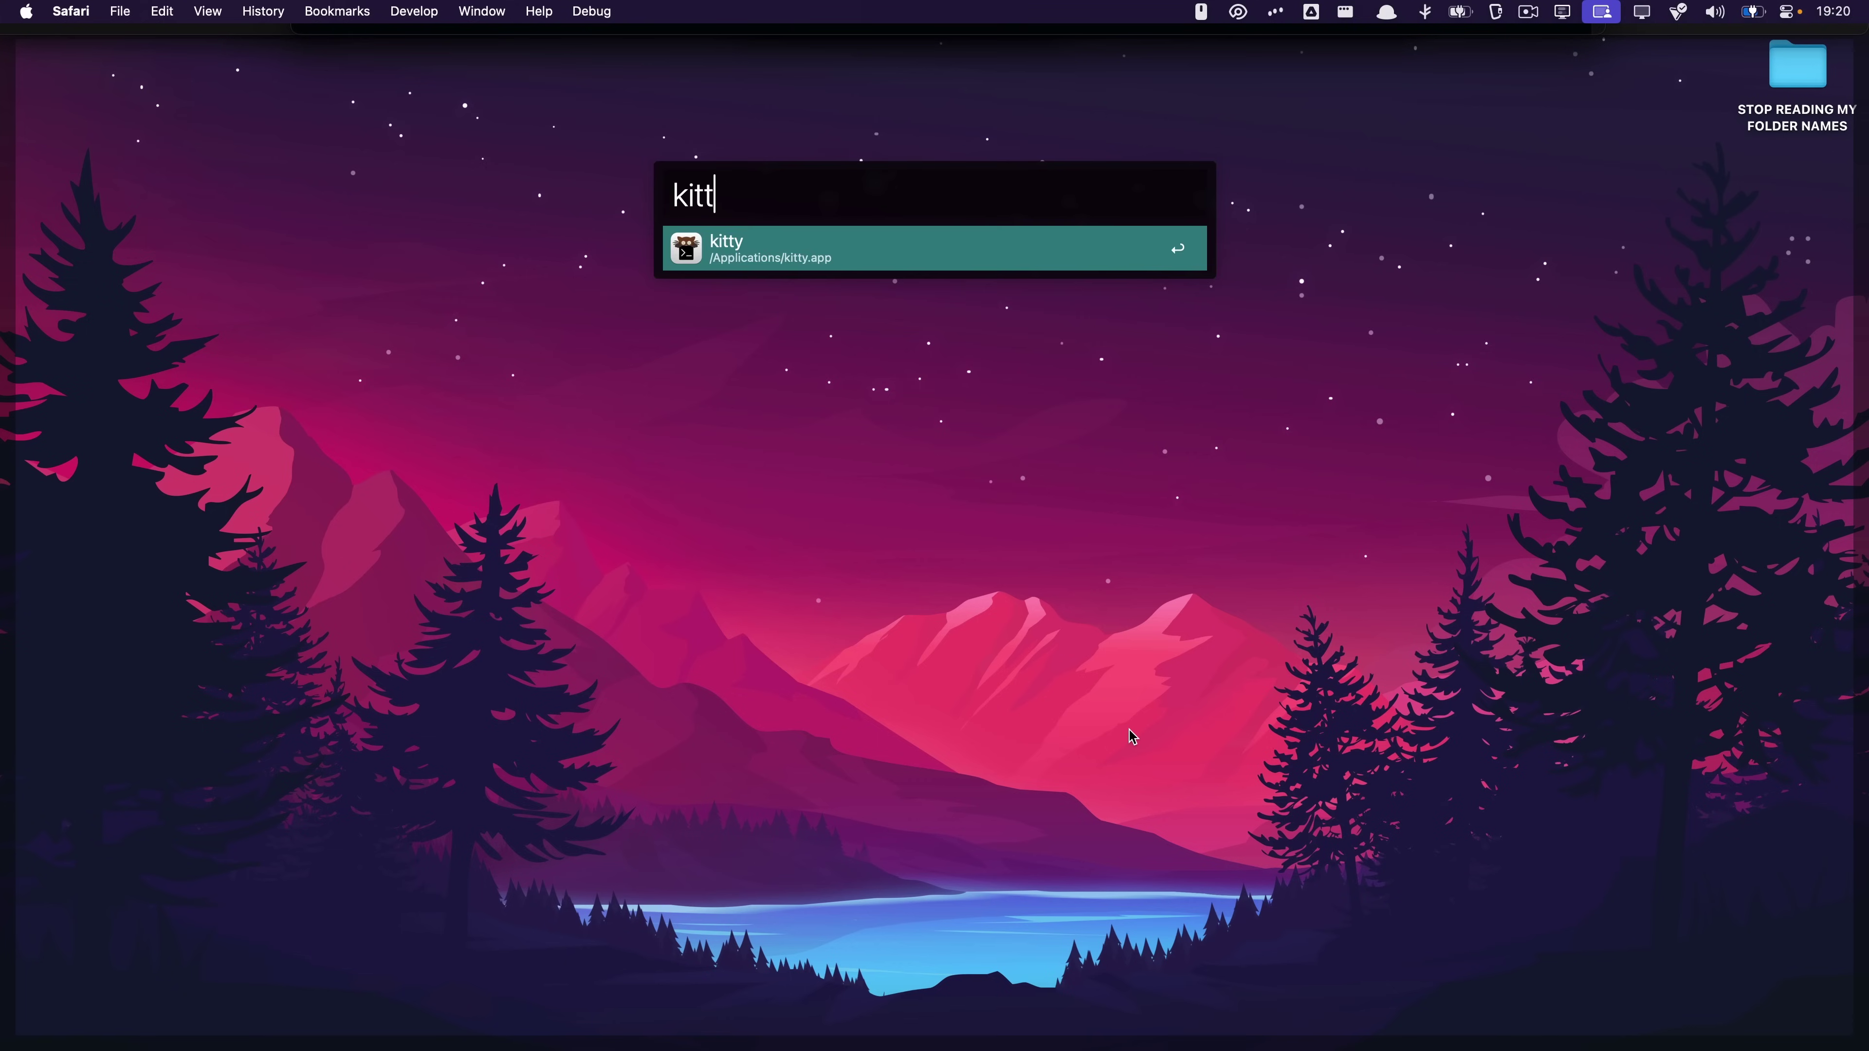
{"action": "key", "text": "Return"}
{"action": "type", "text": "brew install --cask raycast"}
{"action": "key", "text": "Return"}
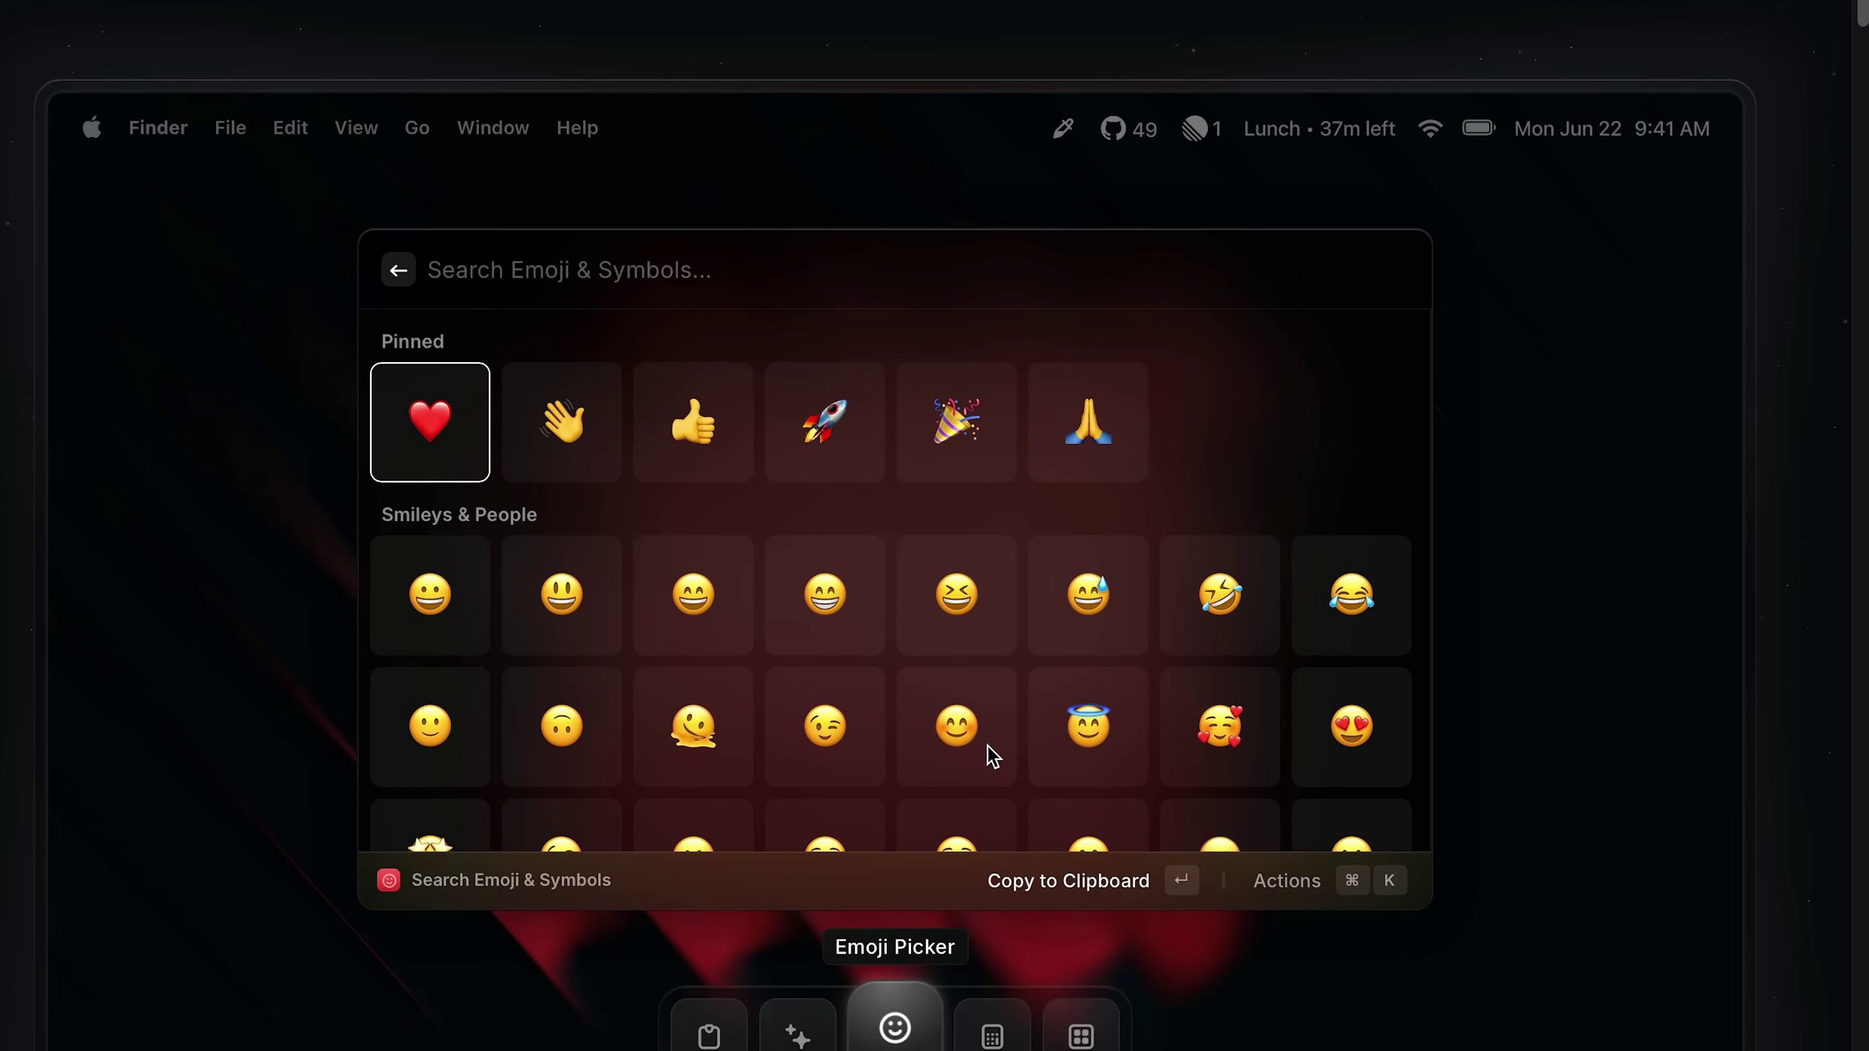
Preview the Clipboard History, AI, Emoji Picker and Calculator demos, then close Safari, kitty and Proton VPN.
{"action": "left_click", "coordinate": [709, 1035]}
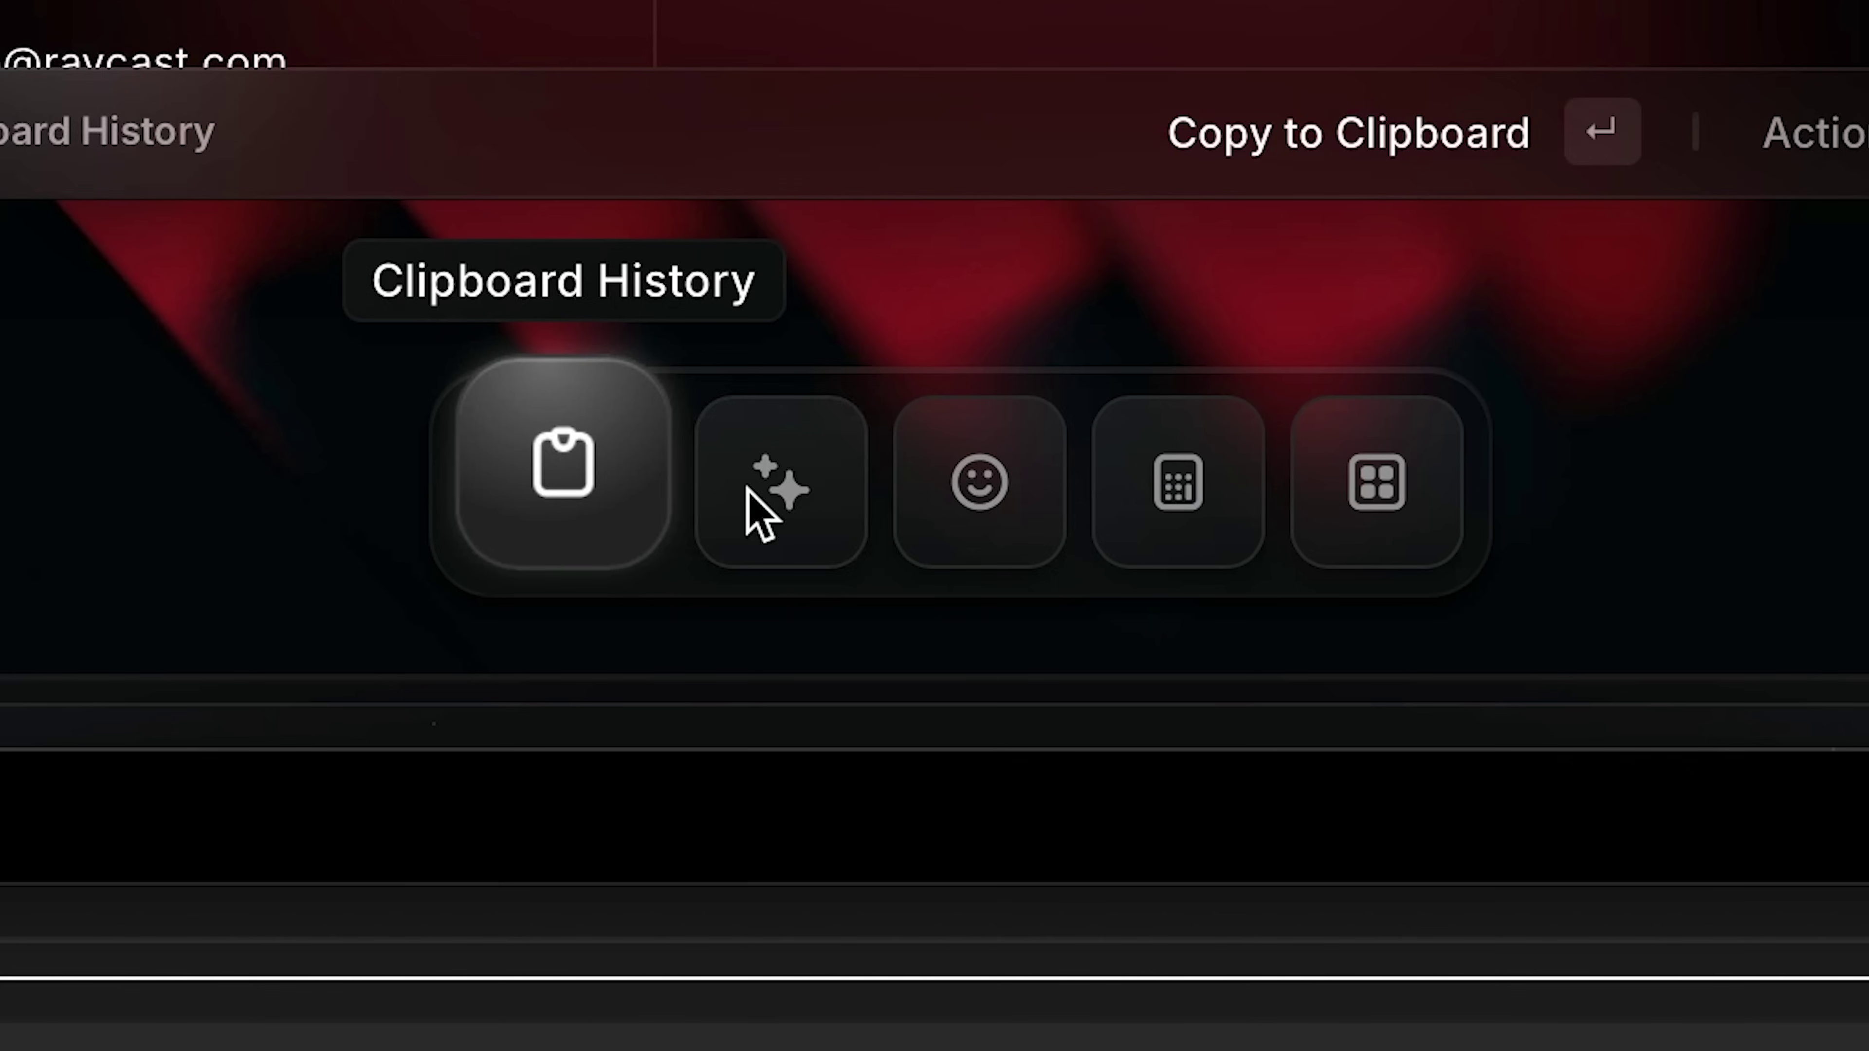
{"action": "left_click", "coordinate": [797, 1035]}
{"action": "left_click", "coordinate": [895, 1027]}
{"action": "left_click", "coordinate": [992, 1034]}
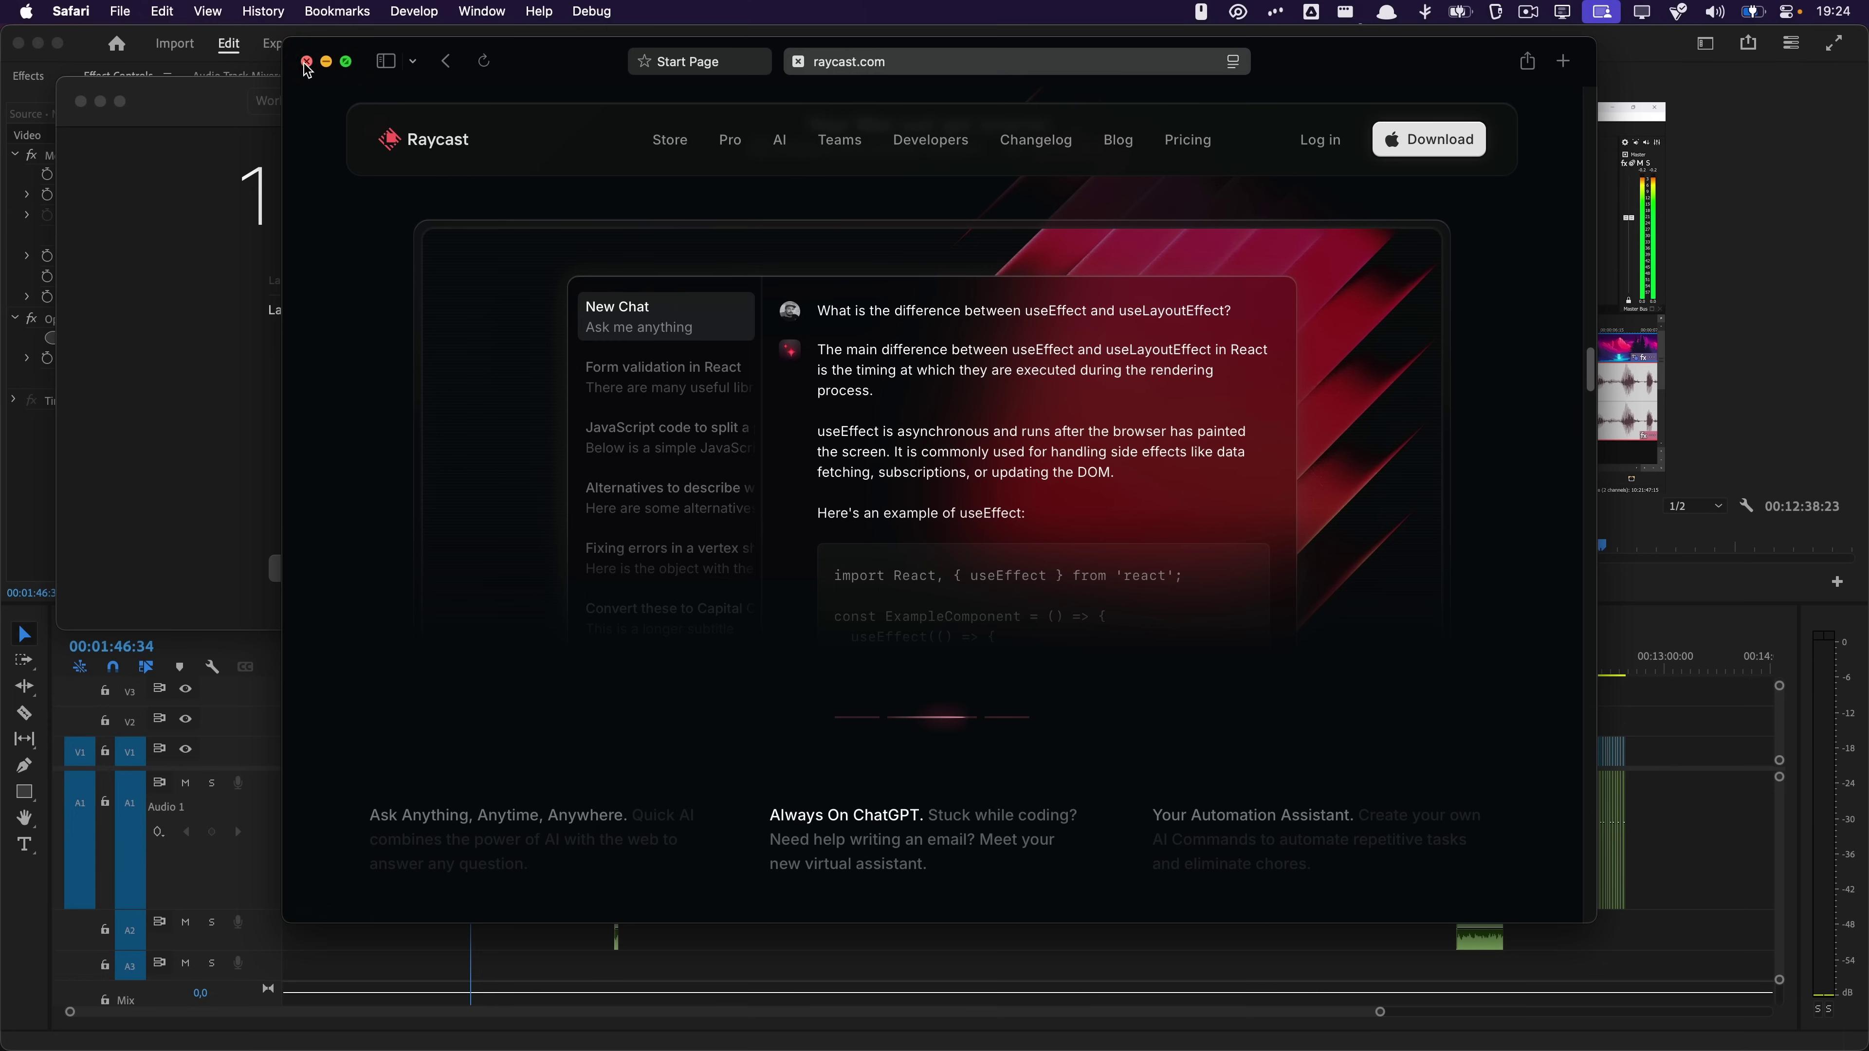
{"action": "left_click", "coordinate": [306, 62]}
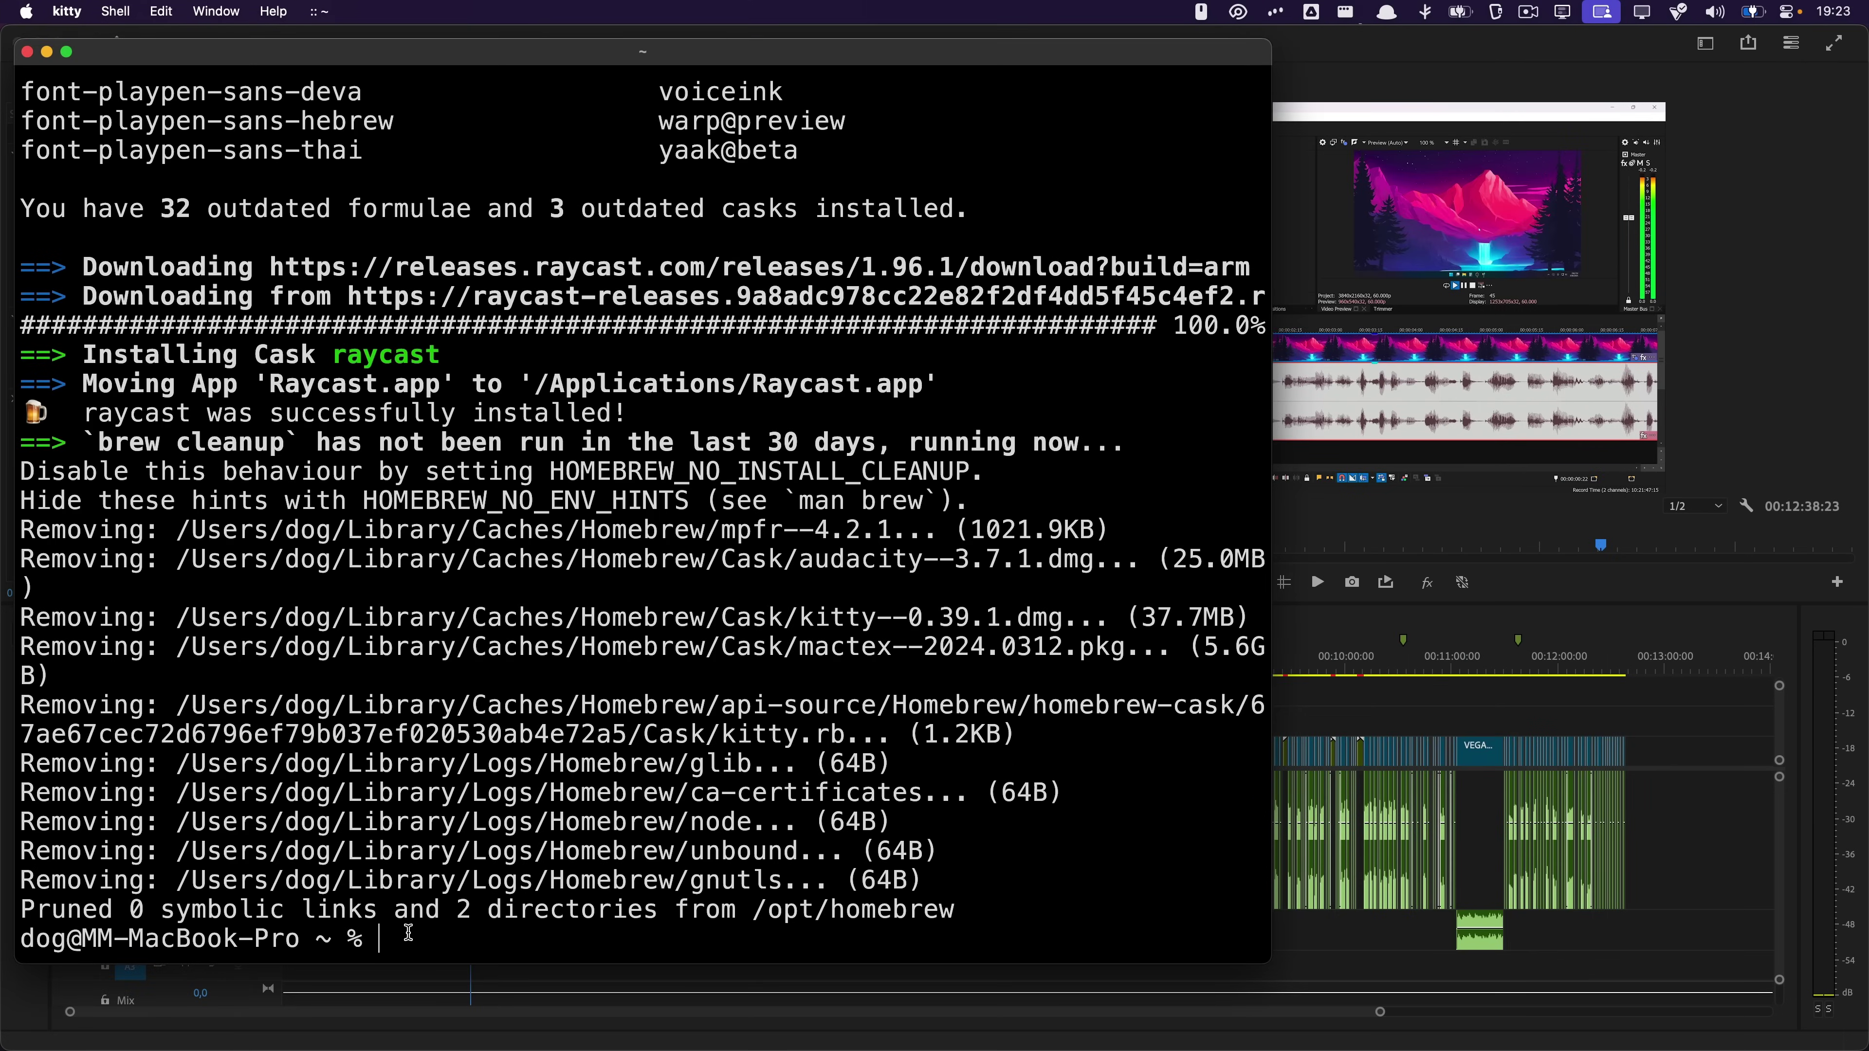
{"action": "key", "text": "super+q"}
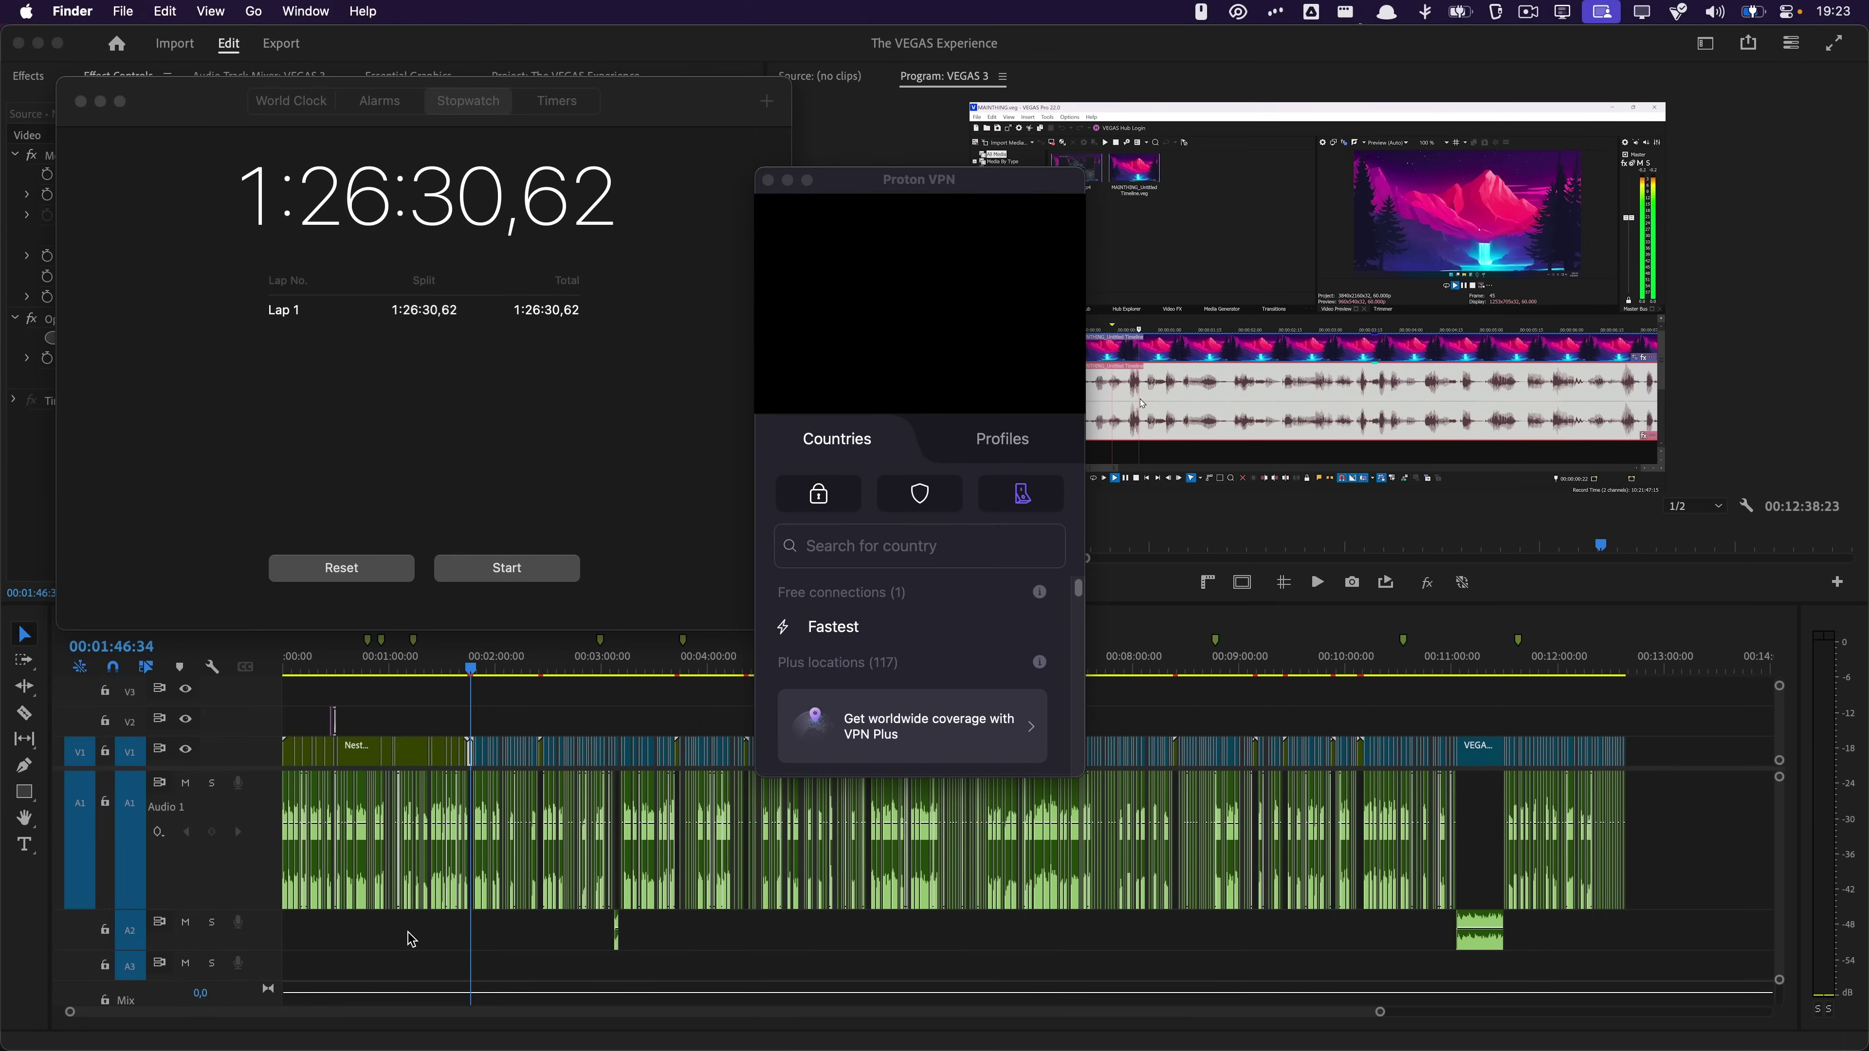
{"action": "left_click", "coordinate": [767, 180]}
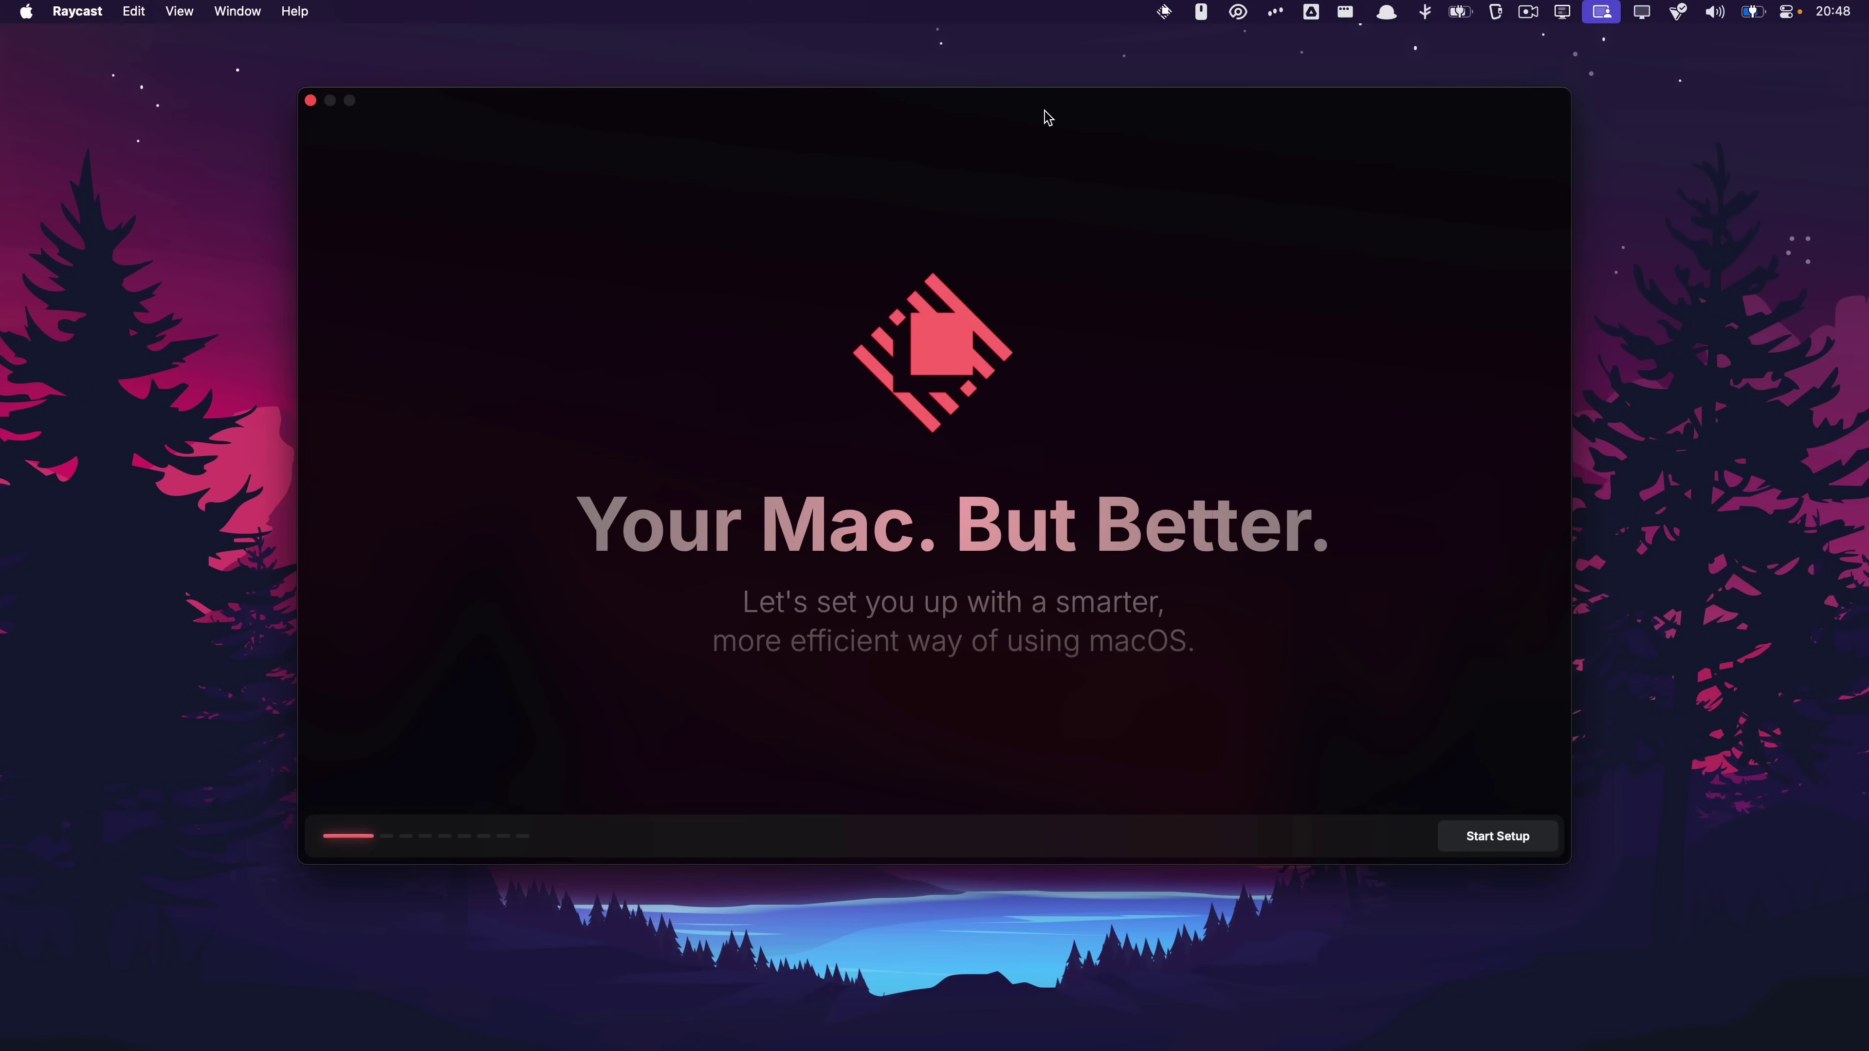
Finish Raycast onboarding with AI off, extensions skipped, Pro trial declined, then open it with Option+Space.
{"action": "left_click_drag", "start_coordinate": [1049, 118], "coordinate": [1075, 184]}
{"action": "left_click", "coordinate": [1520, 927]}
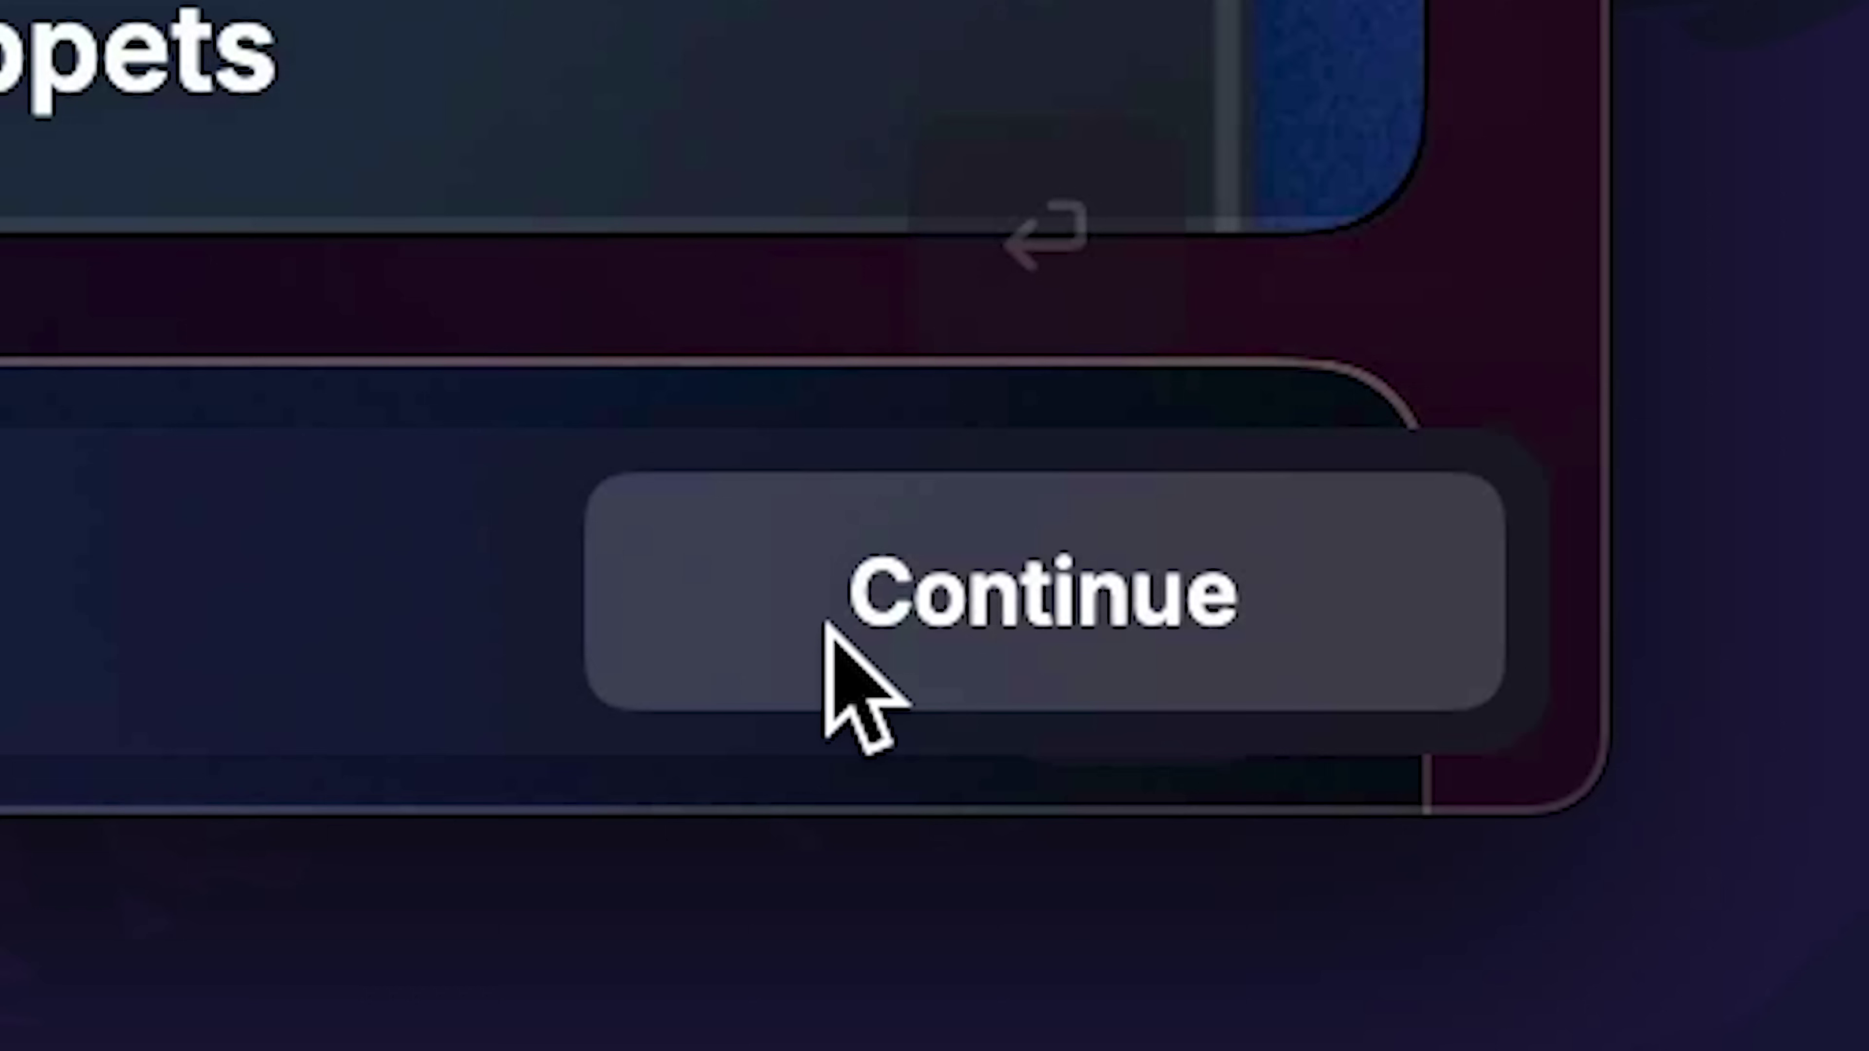
{"action": "left_click", "coordinate": [828, 626]}
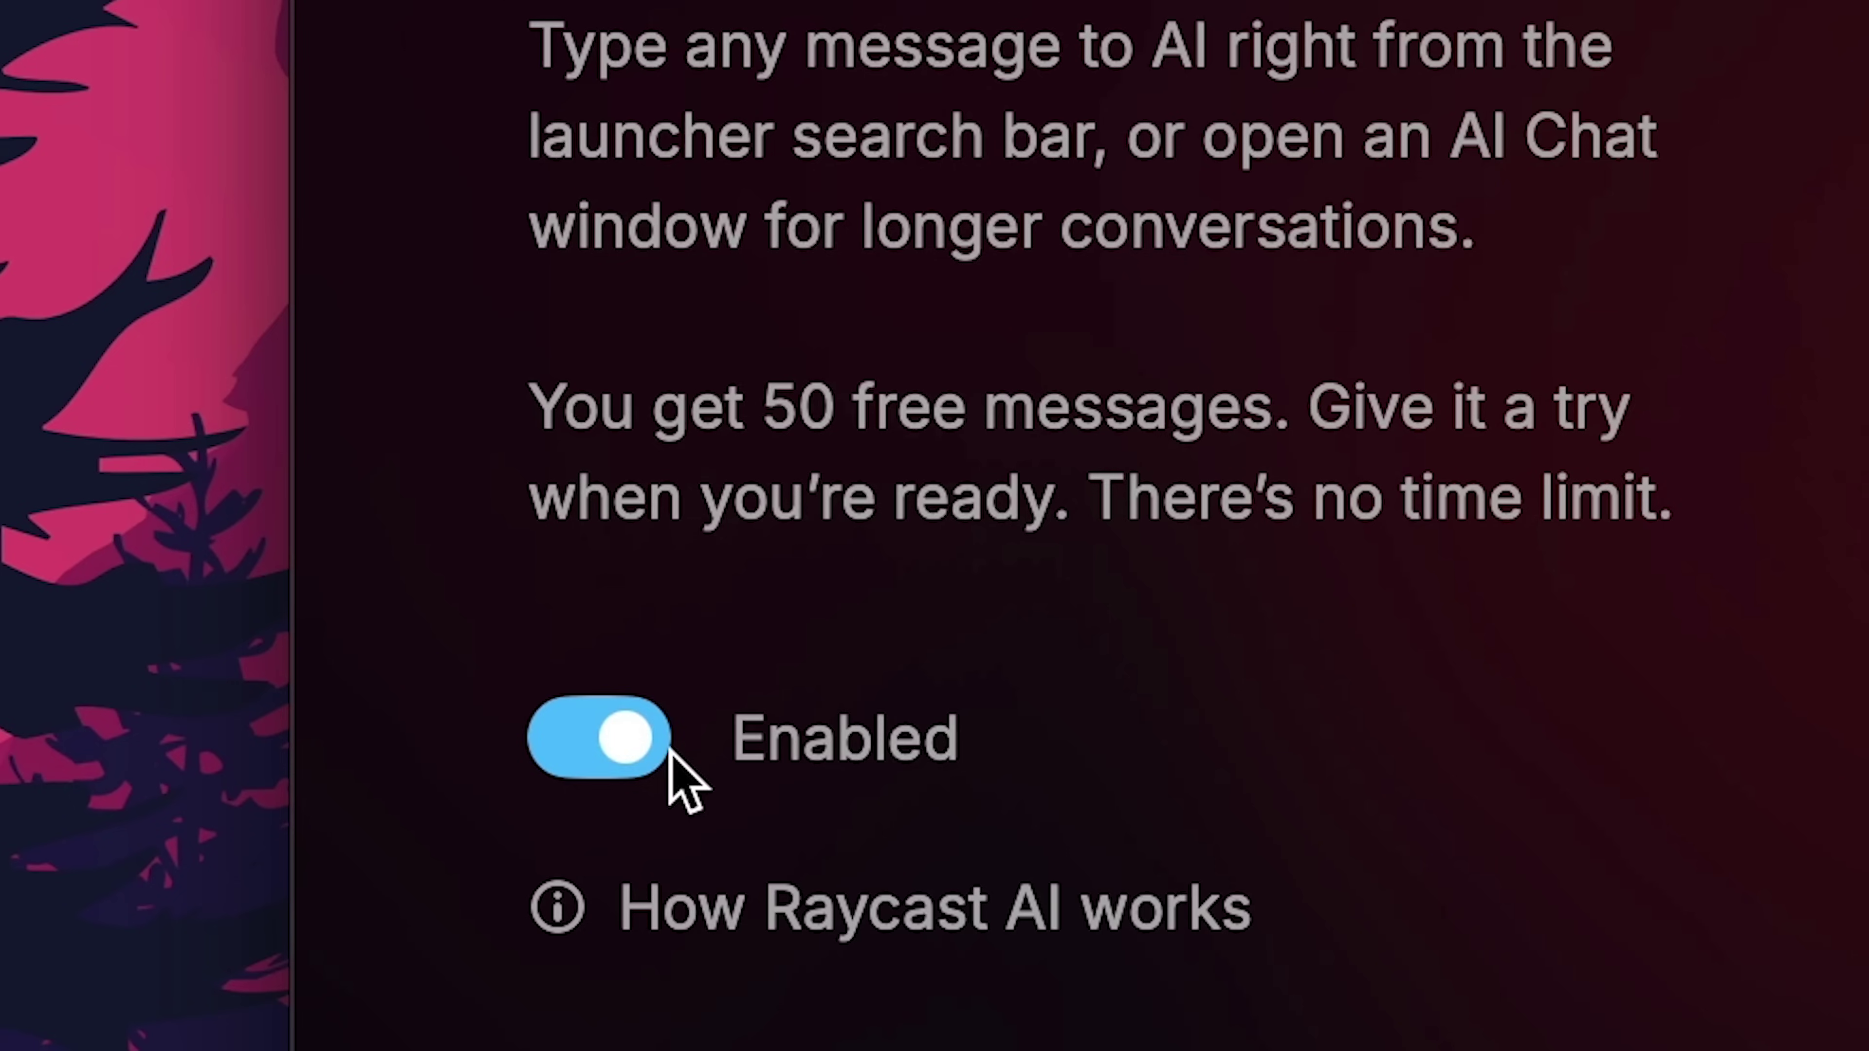
{"action": "left_click", "coordinate": [667, 773]}
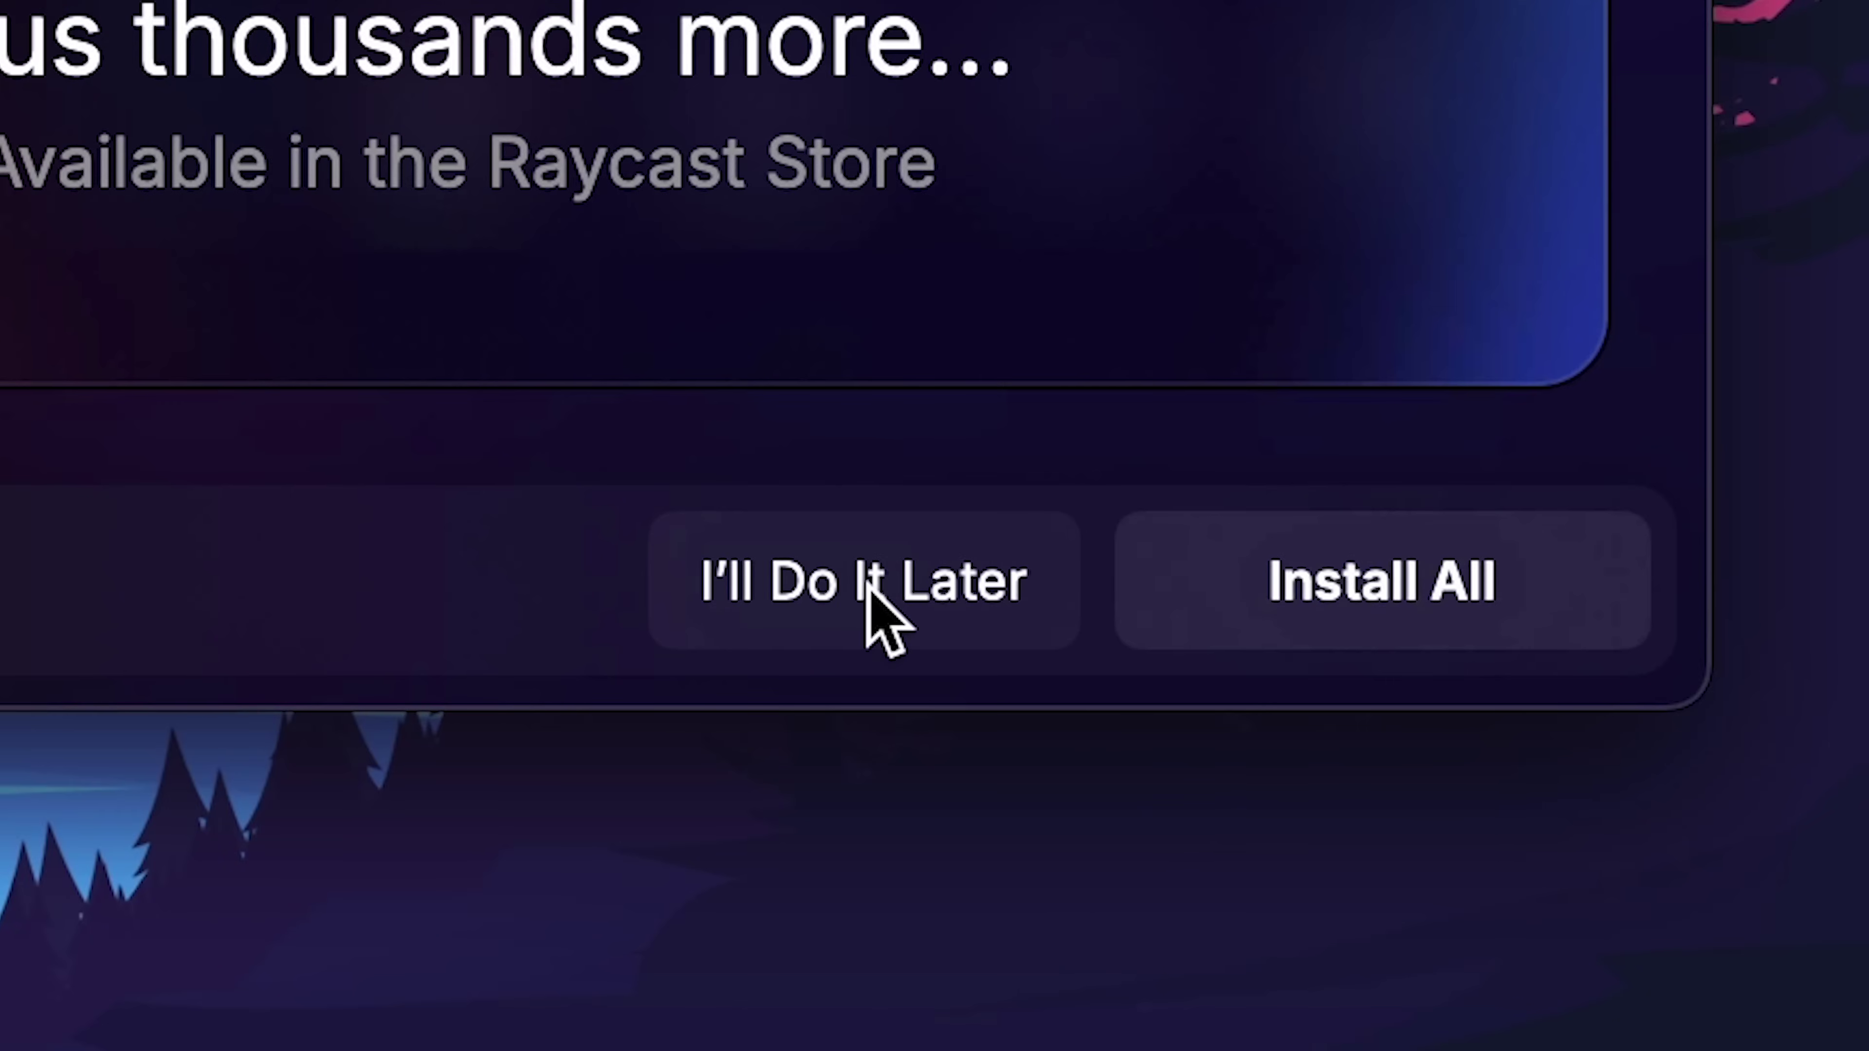
{"action": "left_click", "coordinate": [867, 582]}
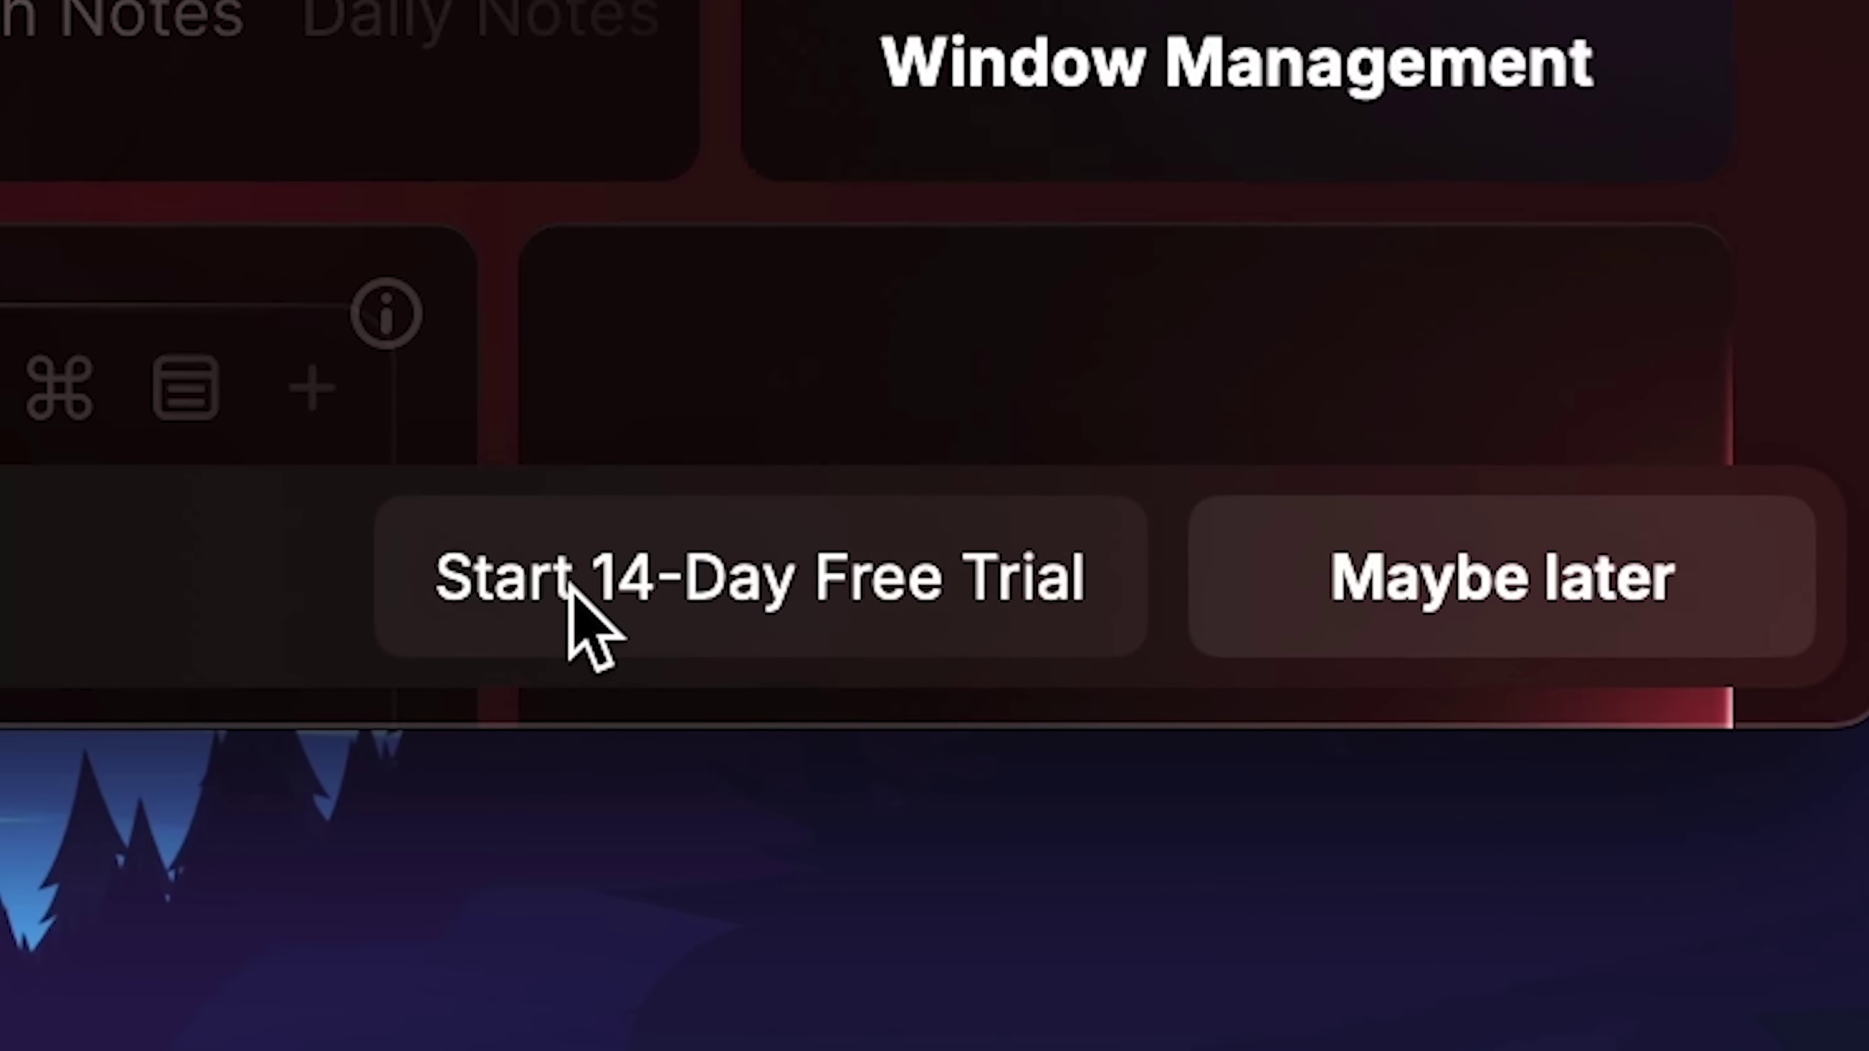
{"action": "left_click", "coordinate": [548, 607]}
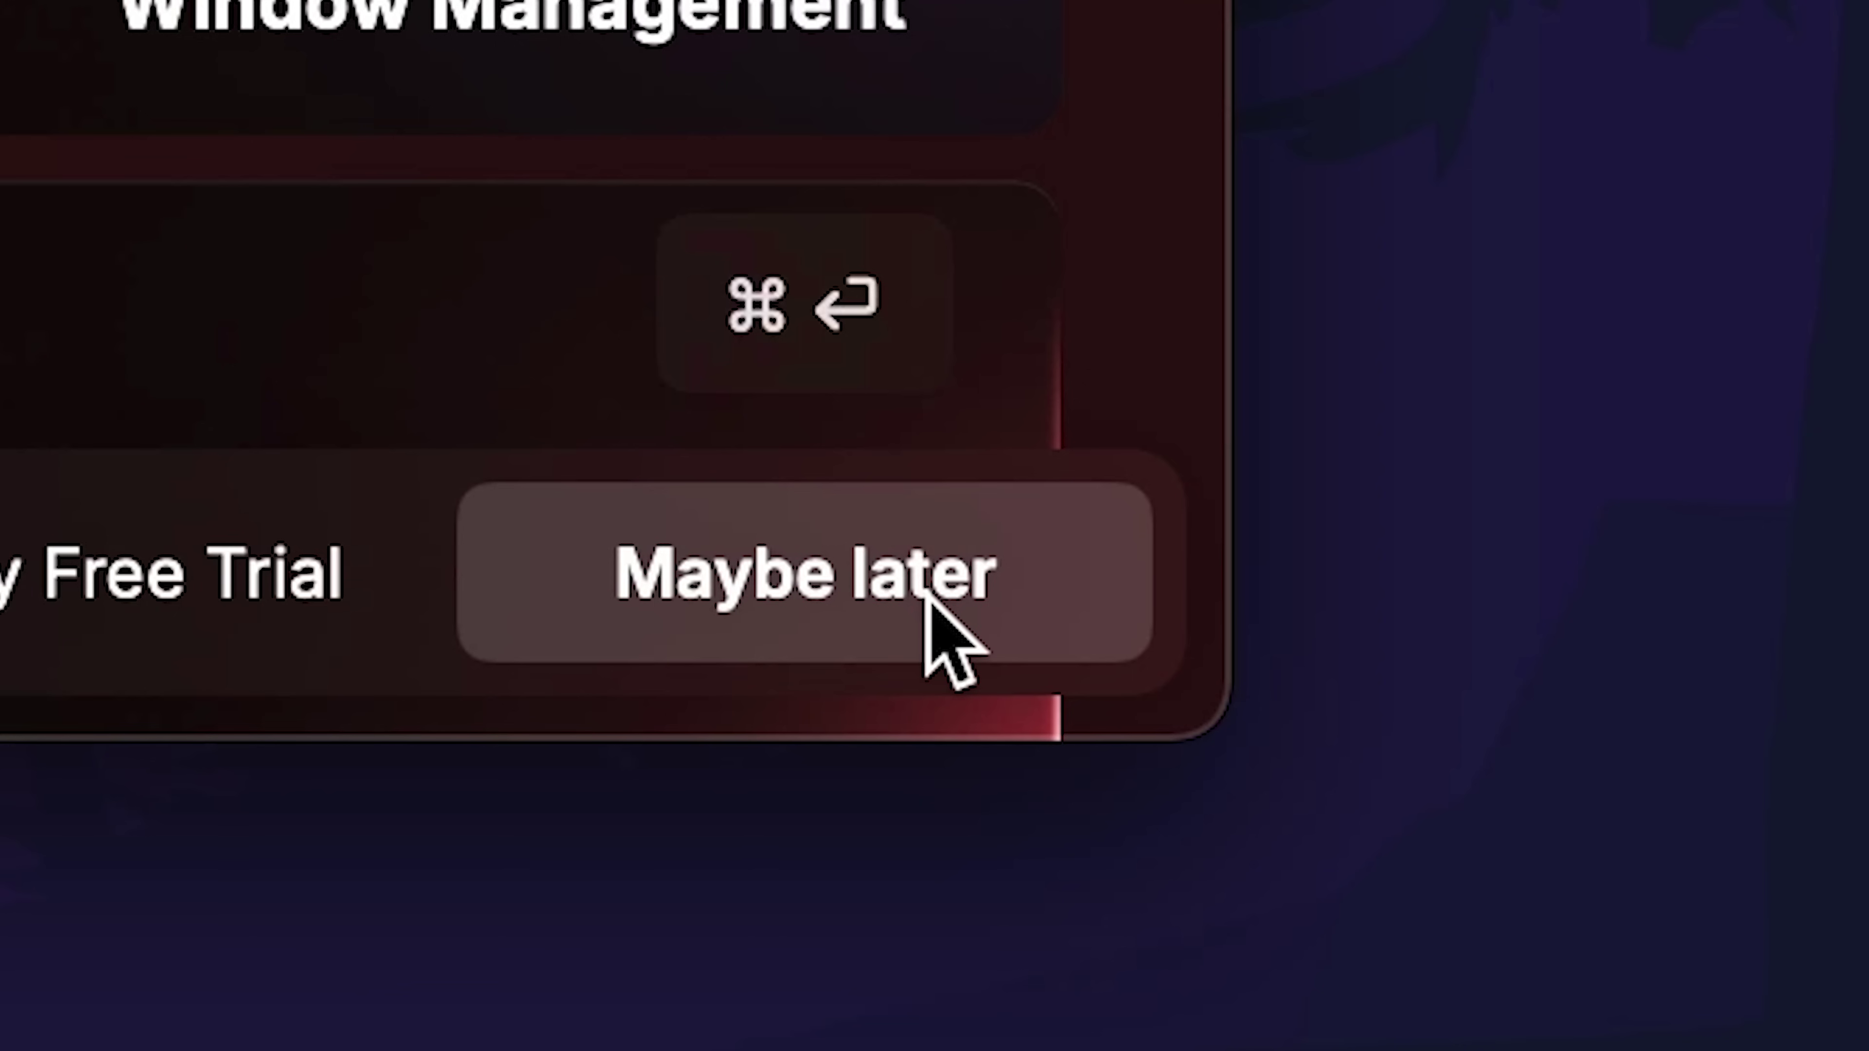
{"action": "left_click", "coordinate": [925, 597]}
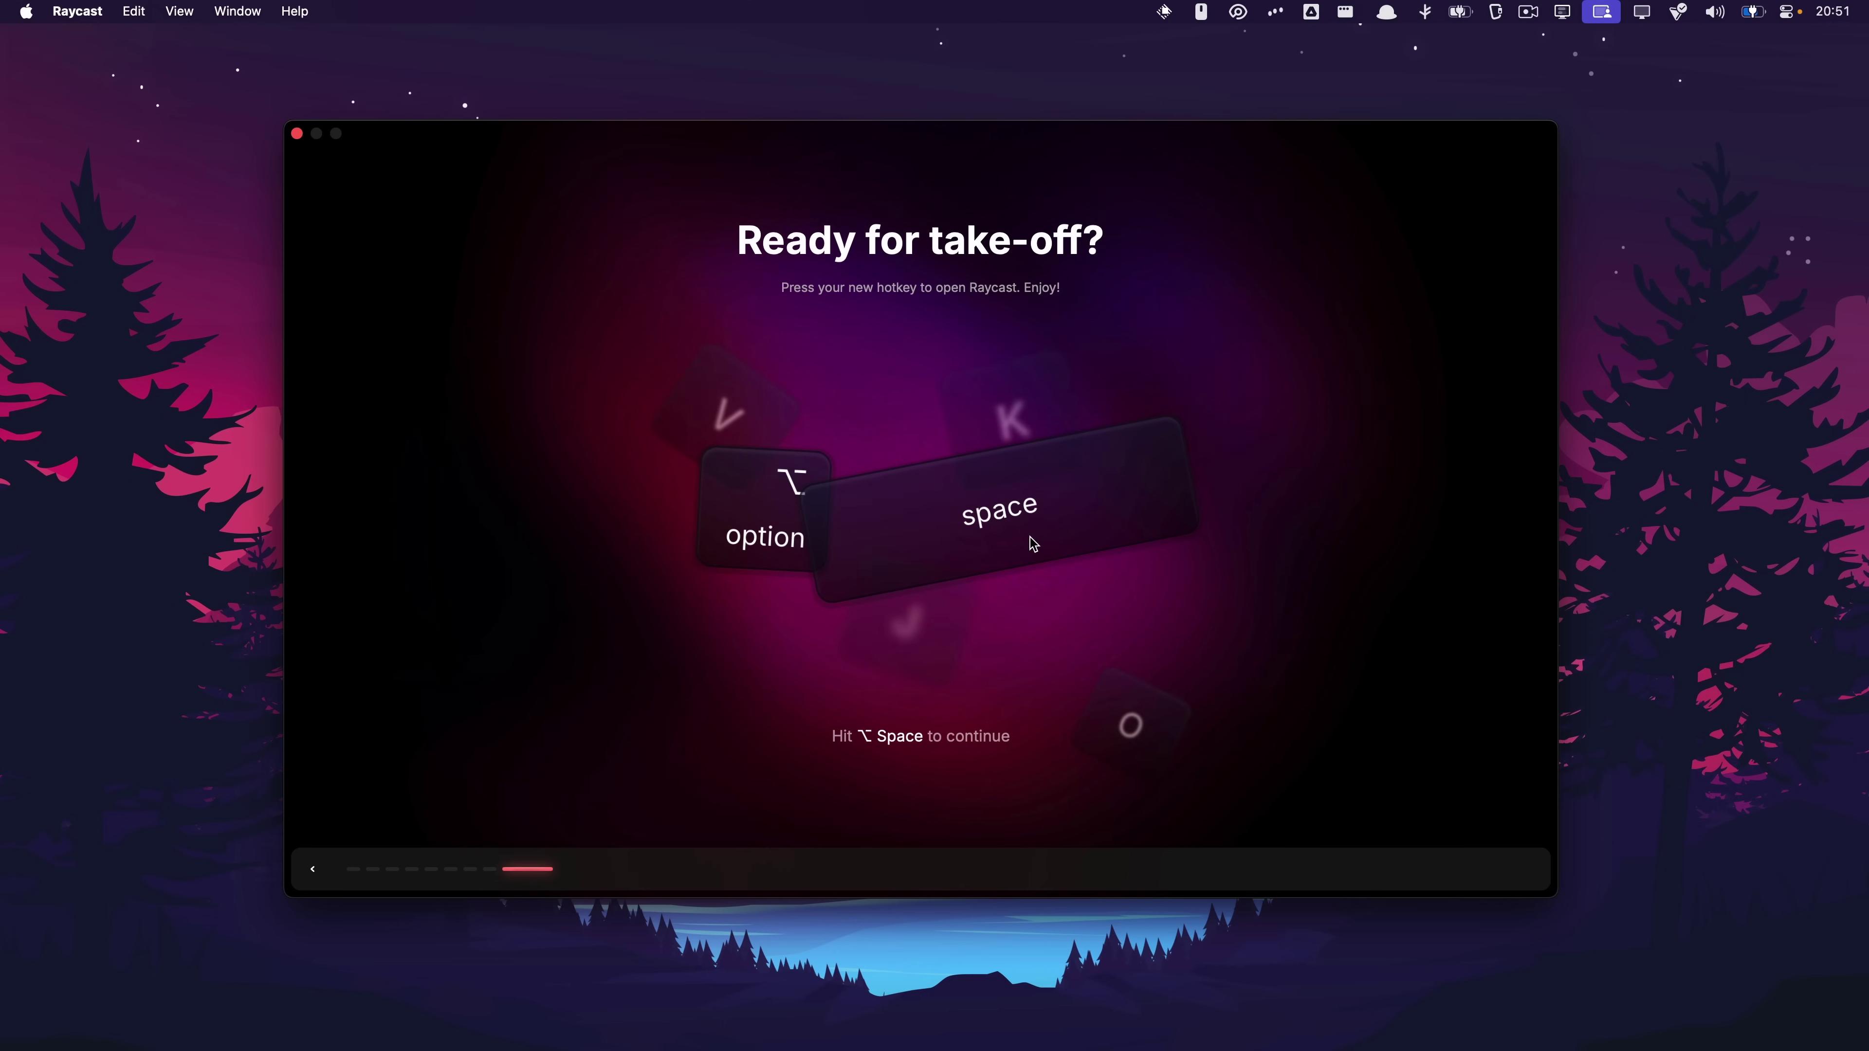
{"action": "key", "text": "alt+space"}
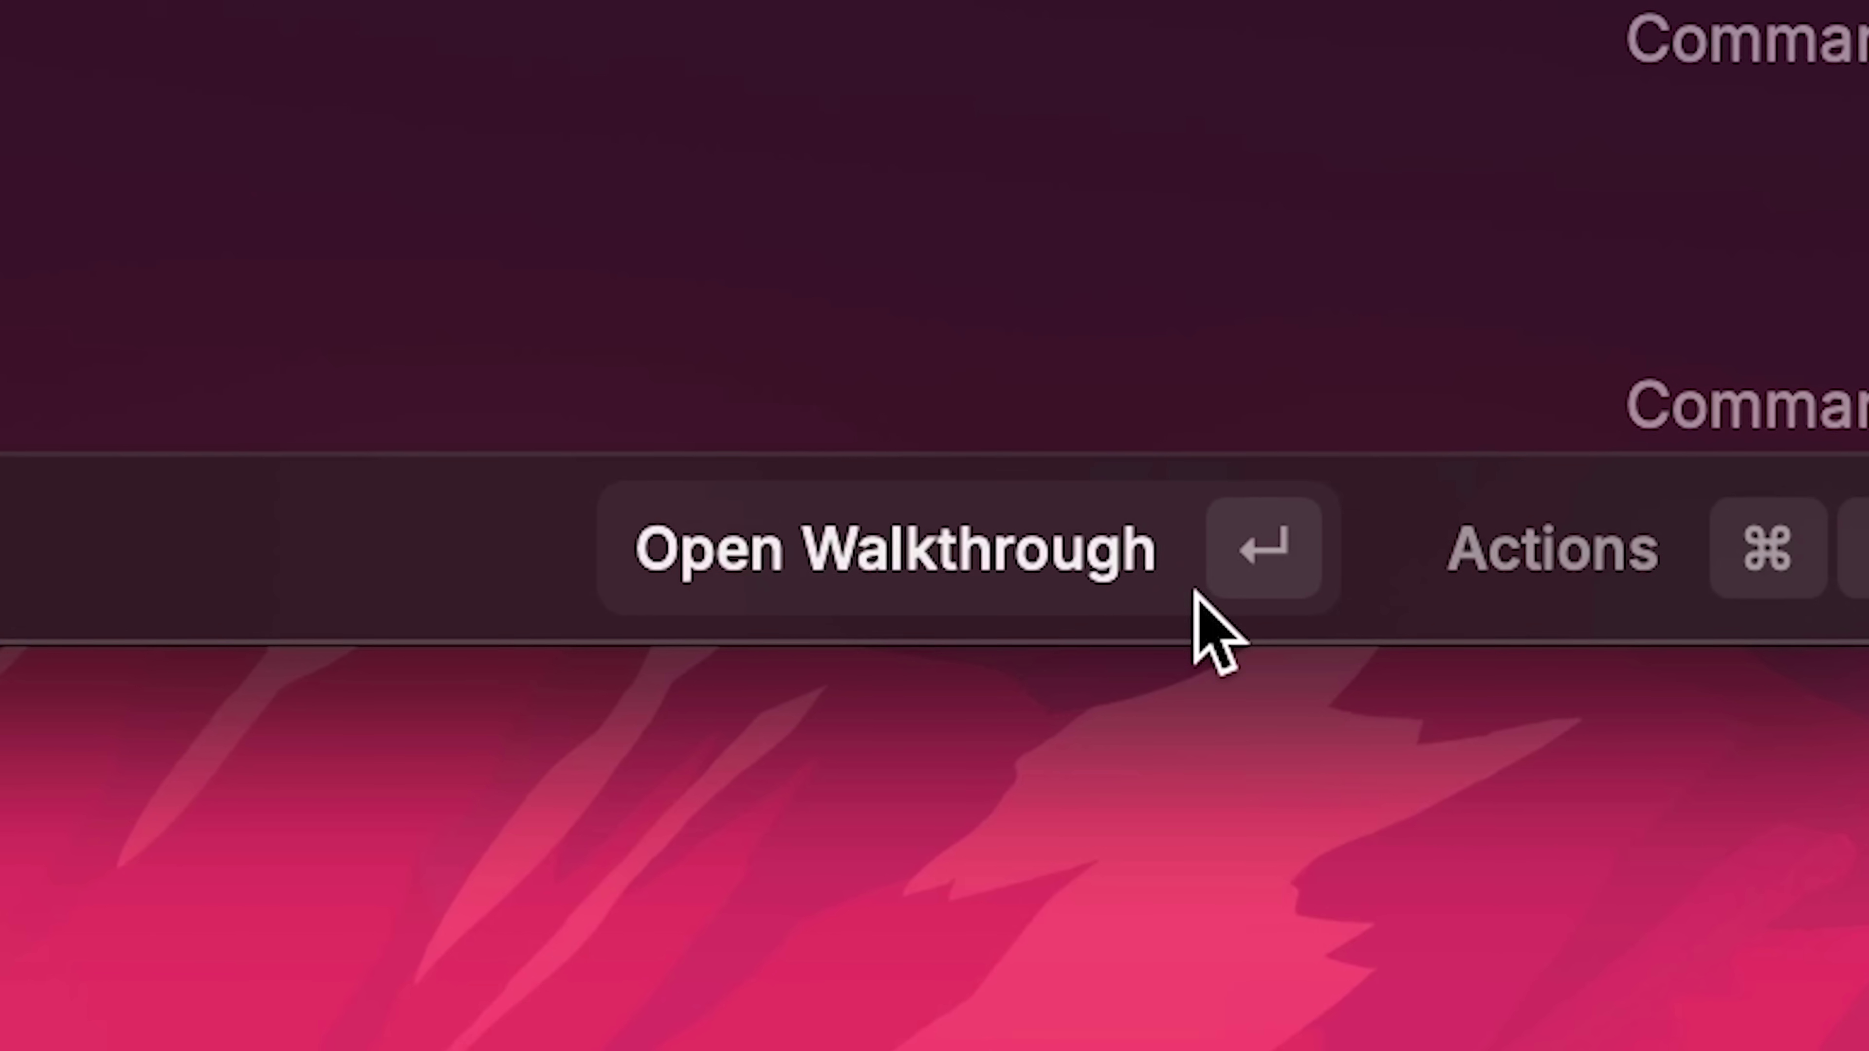
Look over the walkthrough tasks, then try Search Files with the query 'wallpape'.
{"action": "left_click", "coordinate": [1255, 578]}
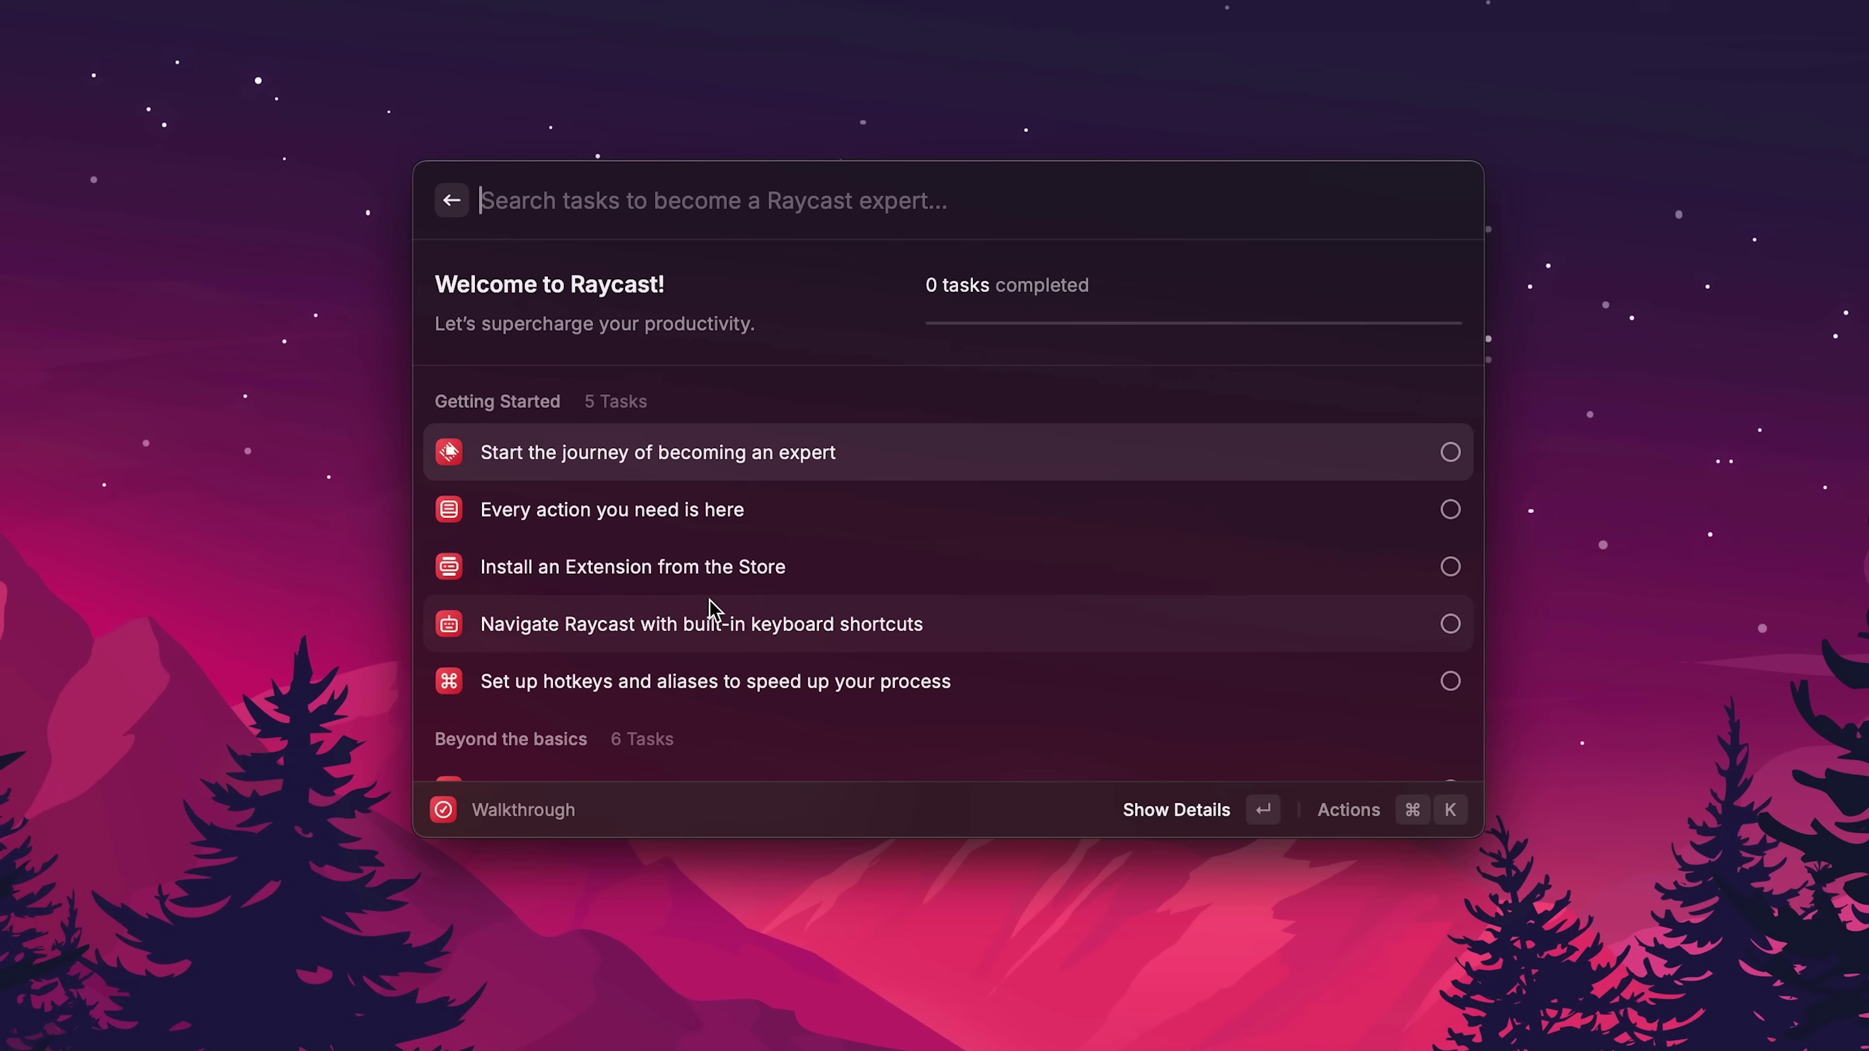
{"action": "scroll", "coordinate": [712, 610], "scroll_direction": "down", "scroll_amount": 5}
{"action": "scroll", "coordinate": [712, 609], "scroll_direction": "up", "scroll_amount": 5}
{"action": "key", "text": "Escape"}
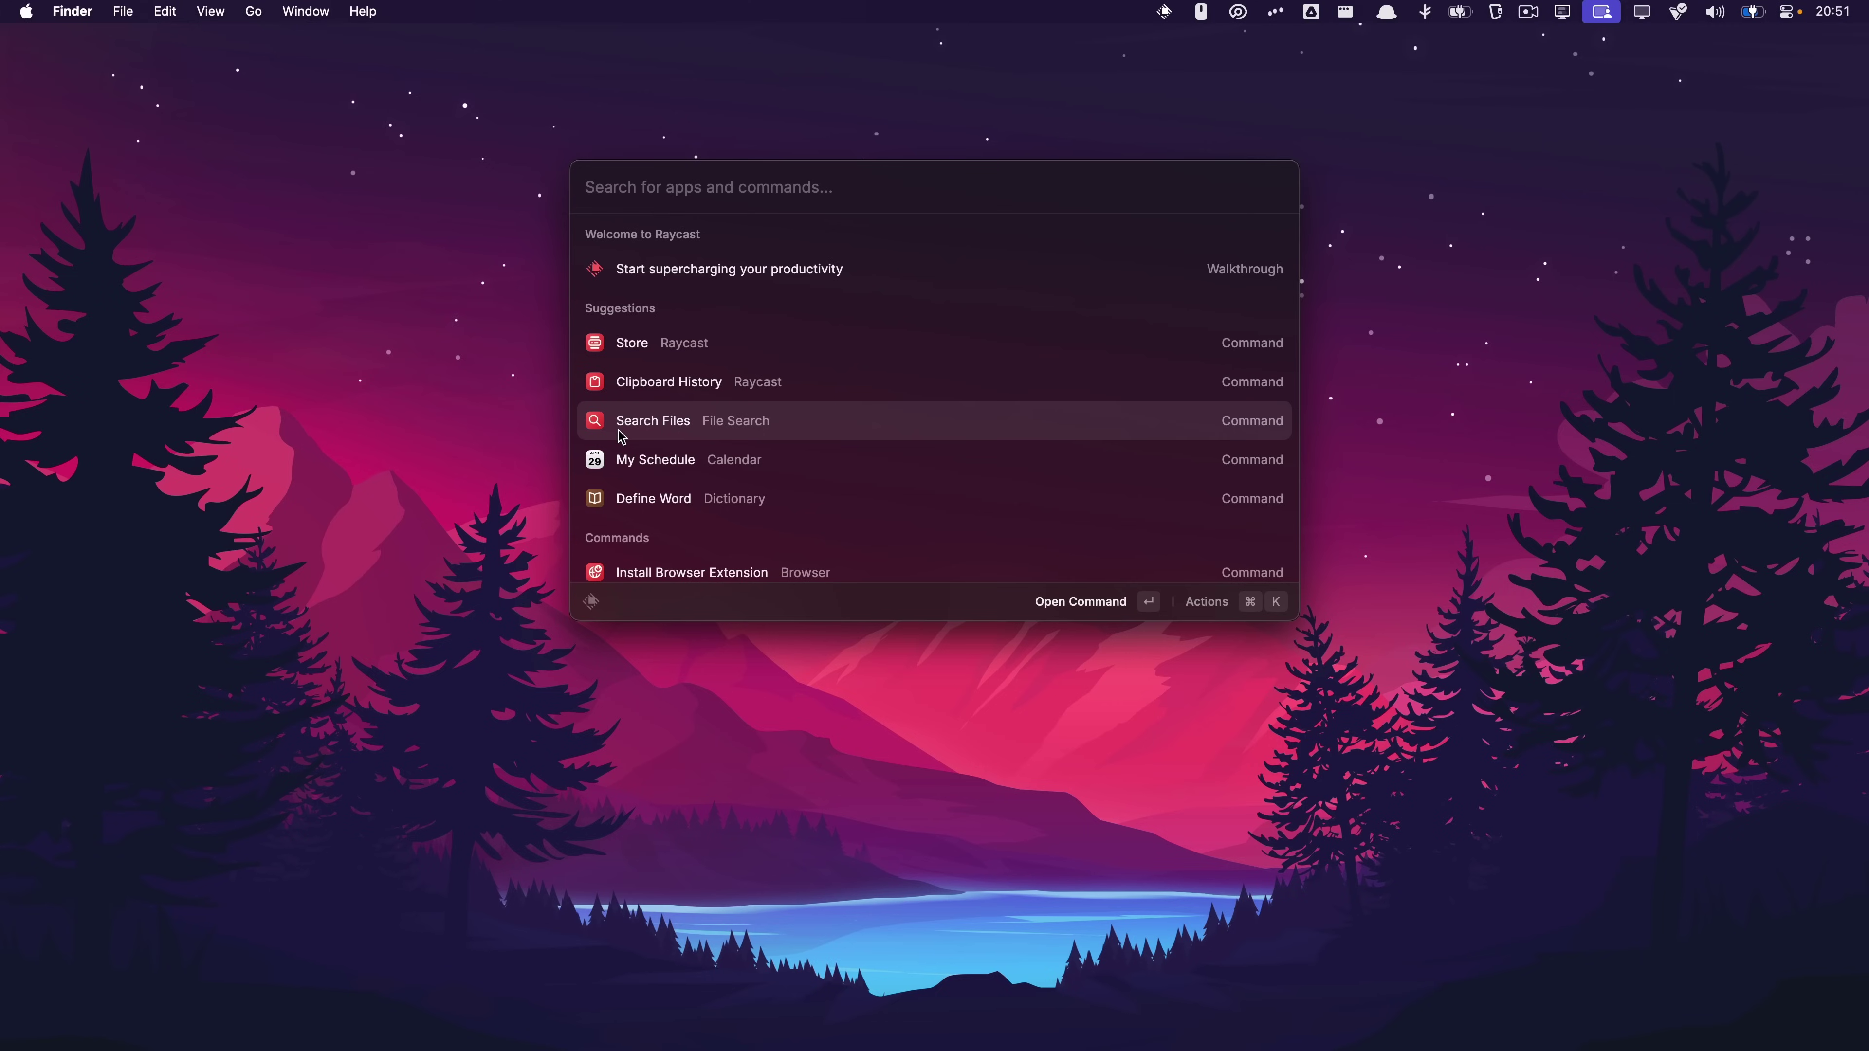
{"action": "left_click", "coordinate": [621, 423]}
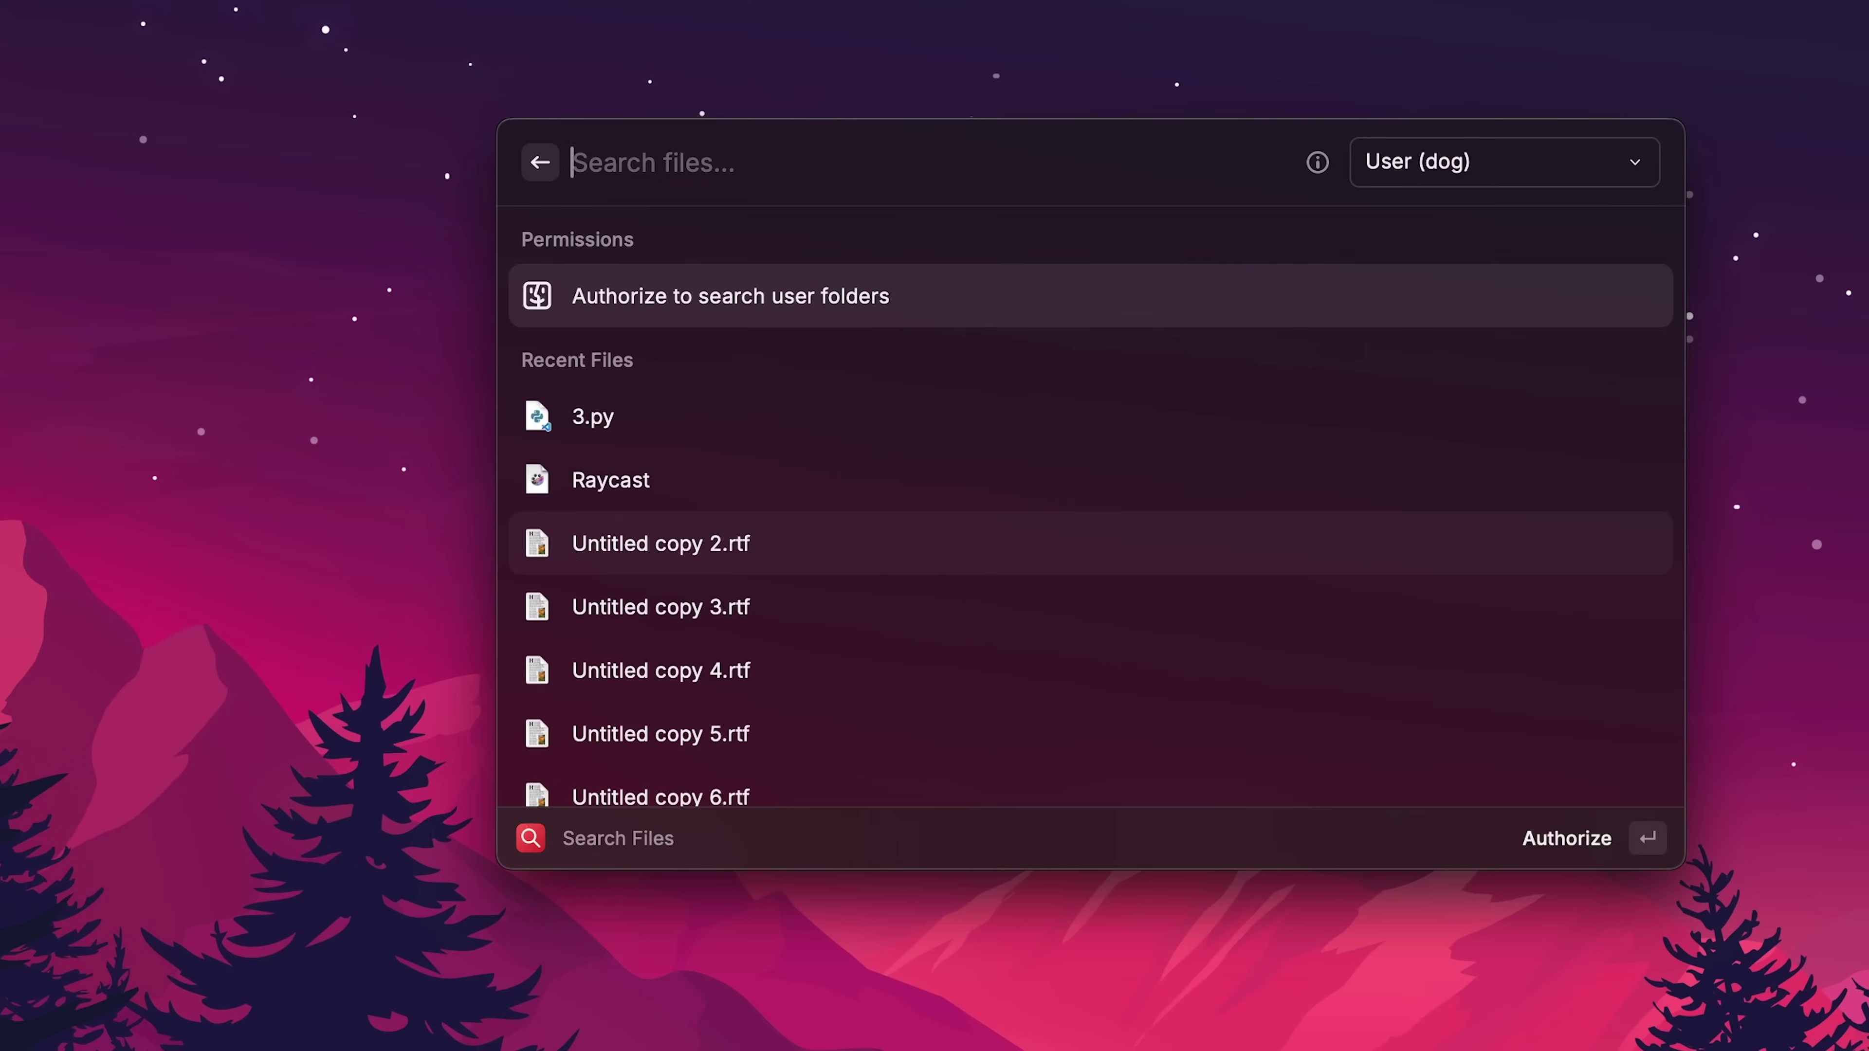
{"action": "key", "text": "Escape"}
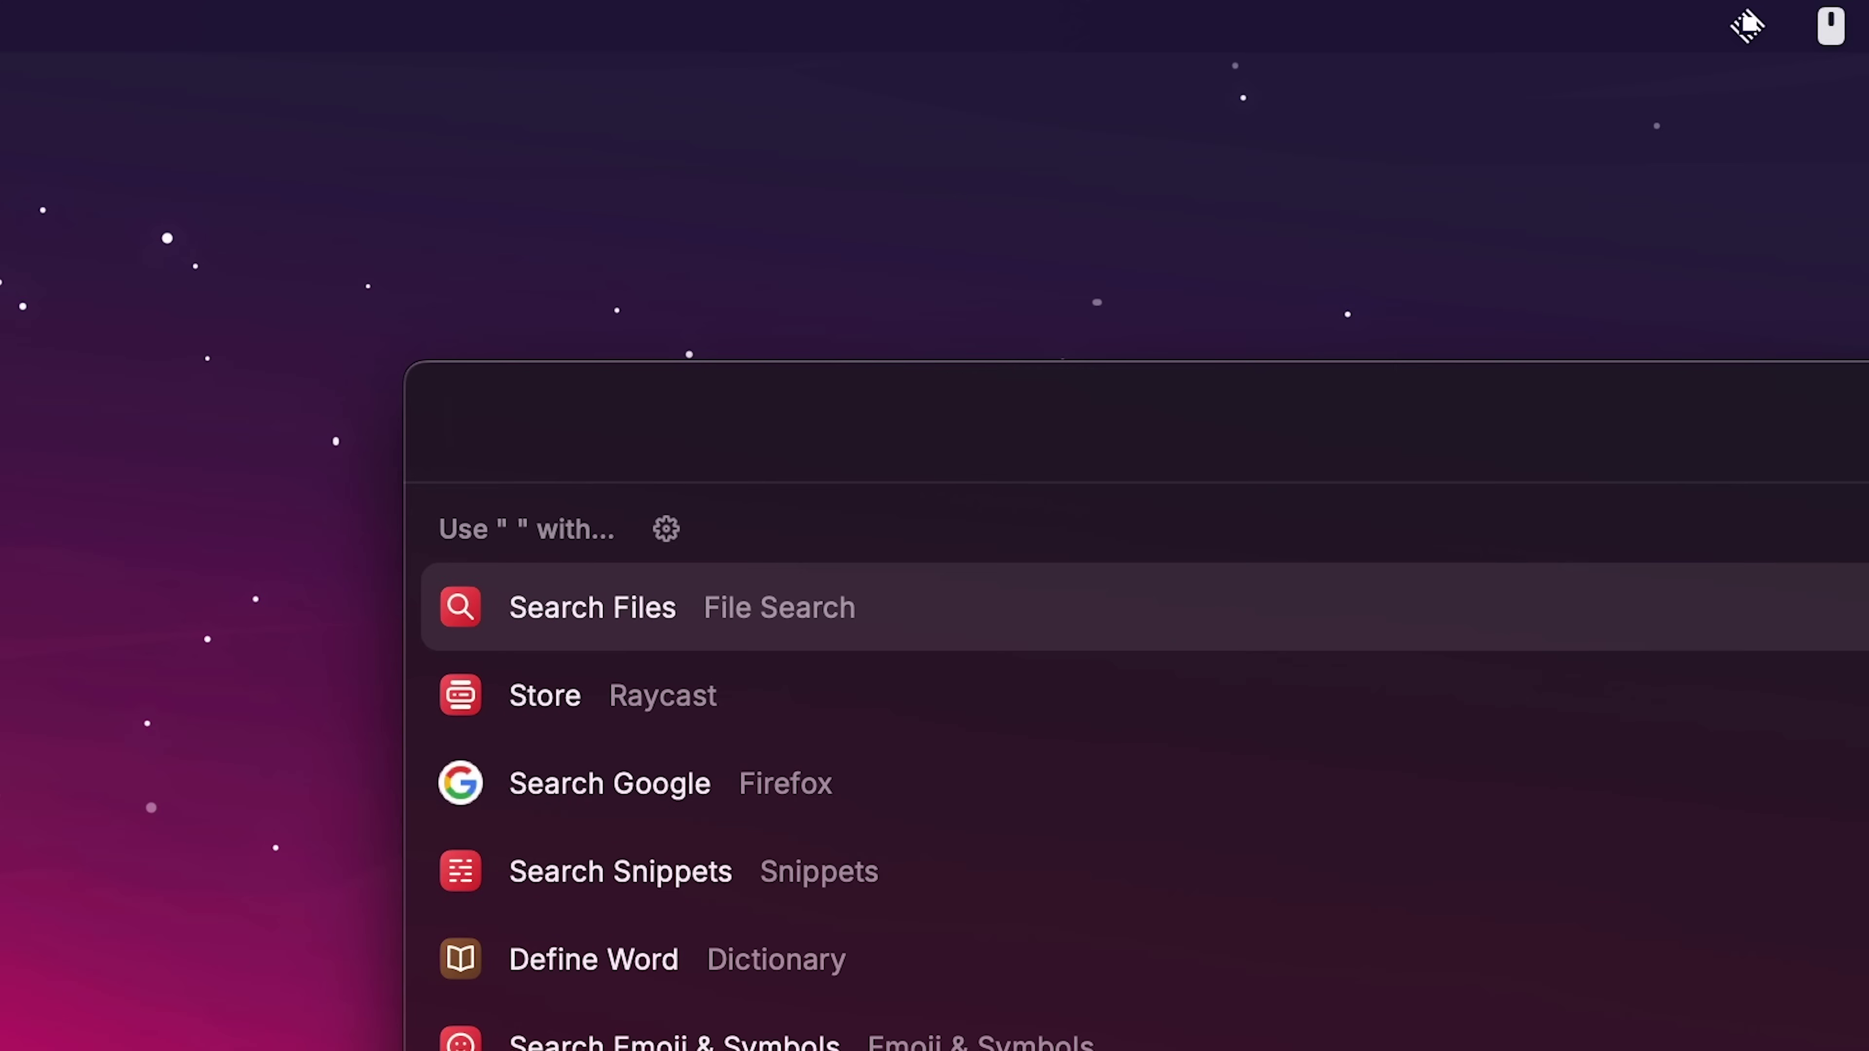
{"action": "key", "text": "Return"}
{"action": "type", "text": "wallpape"}
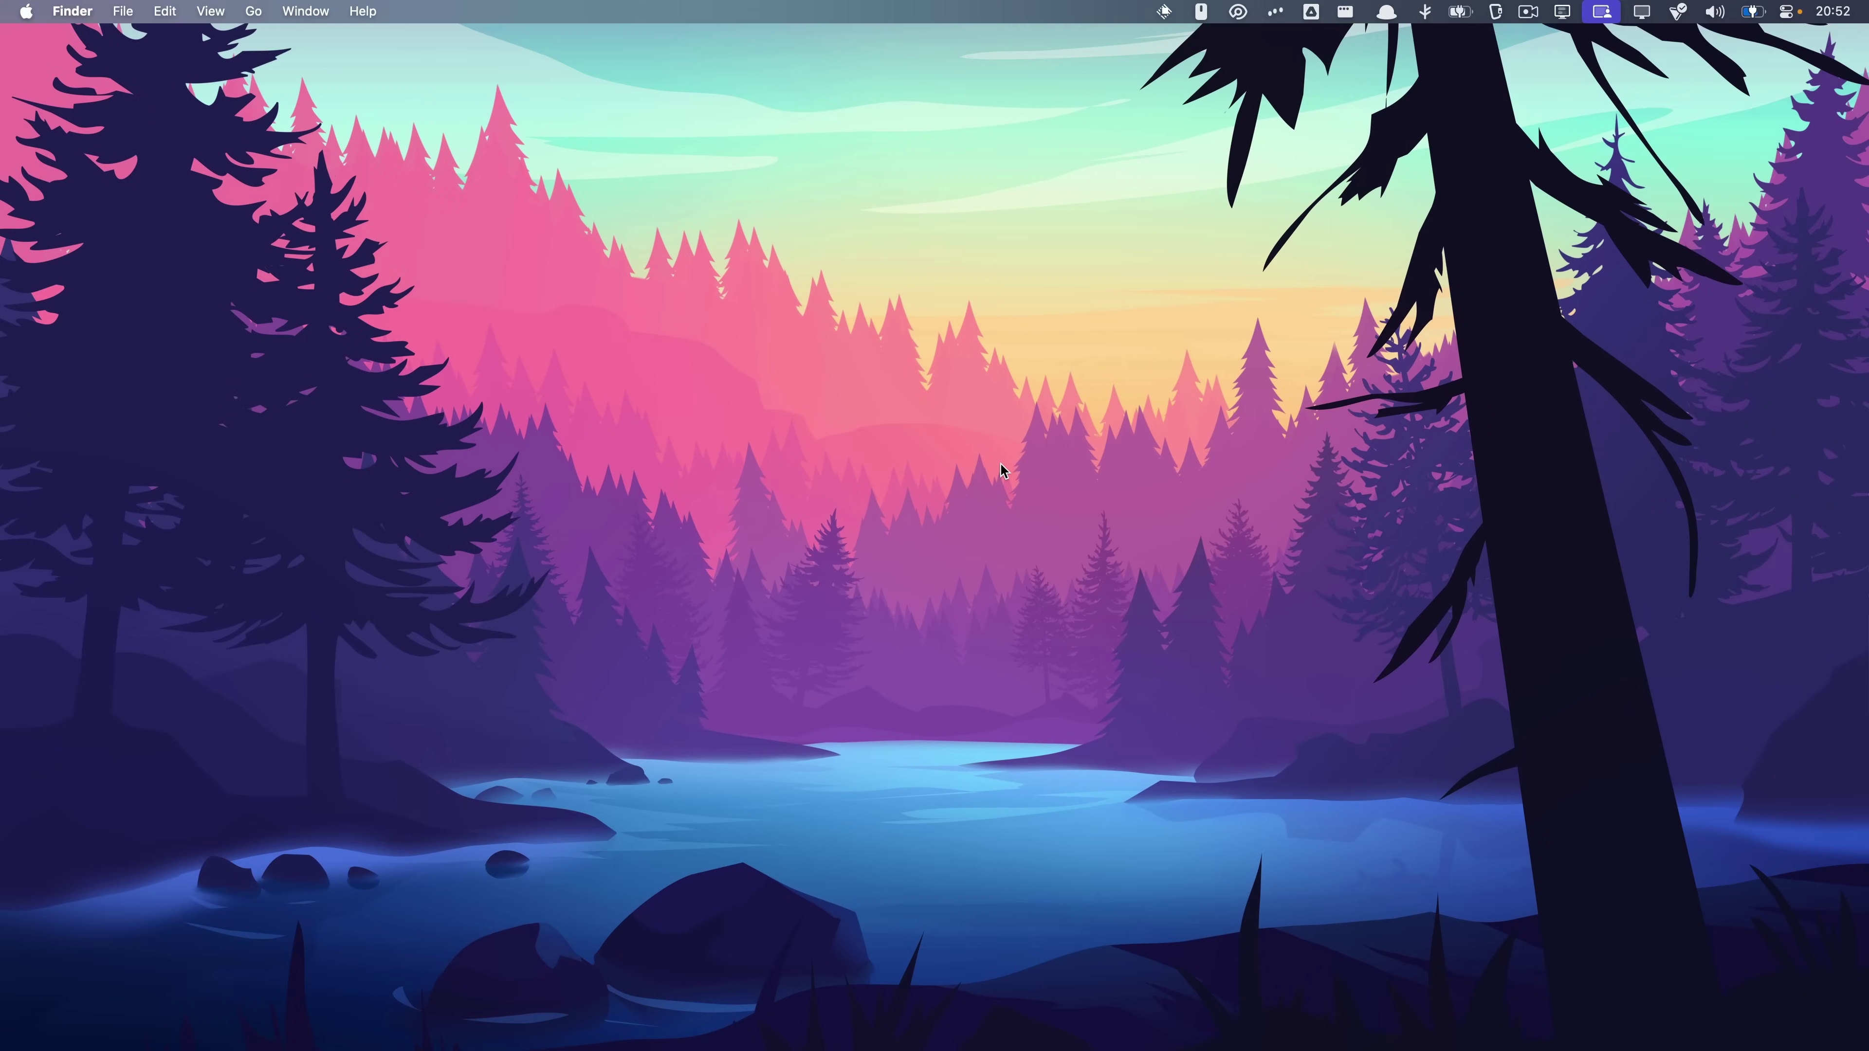
Search emojis and symbols for 'nerd', then return to the root list and close Raycast.
{"action": "key", "text": "alt+space"}
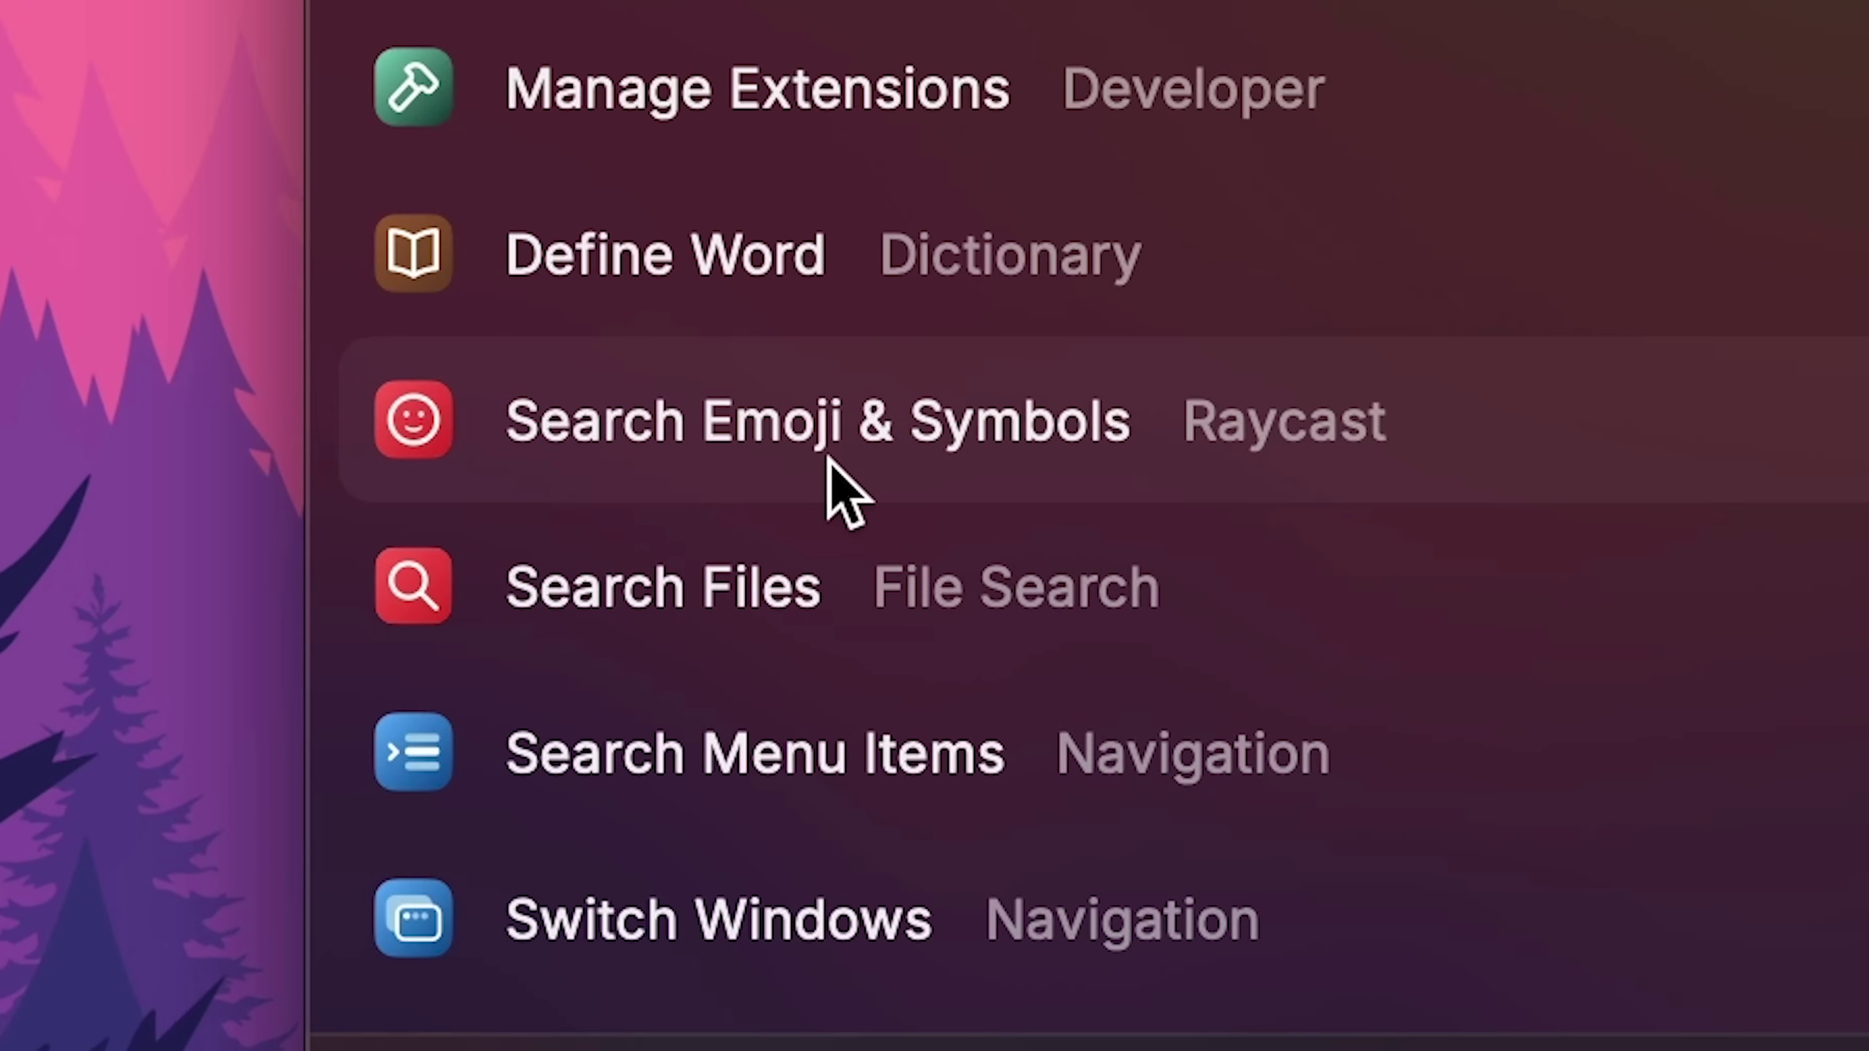
{"action": "left_click", "coordinate": [827, 458]}
{"action": "type", "text": "nerd"}
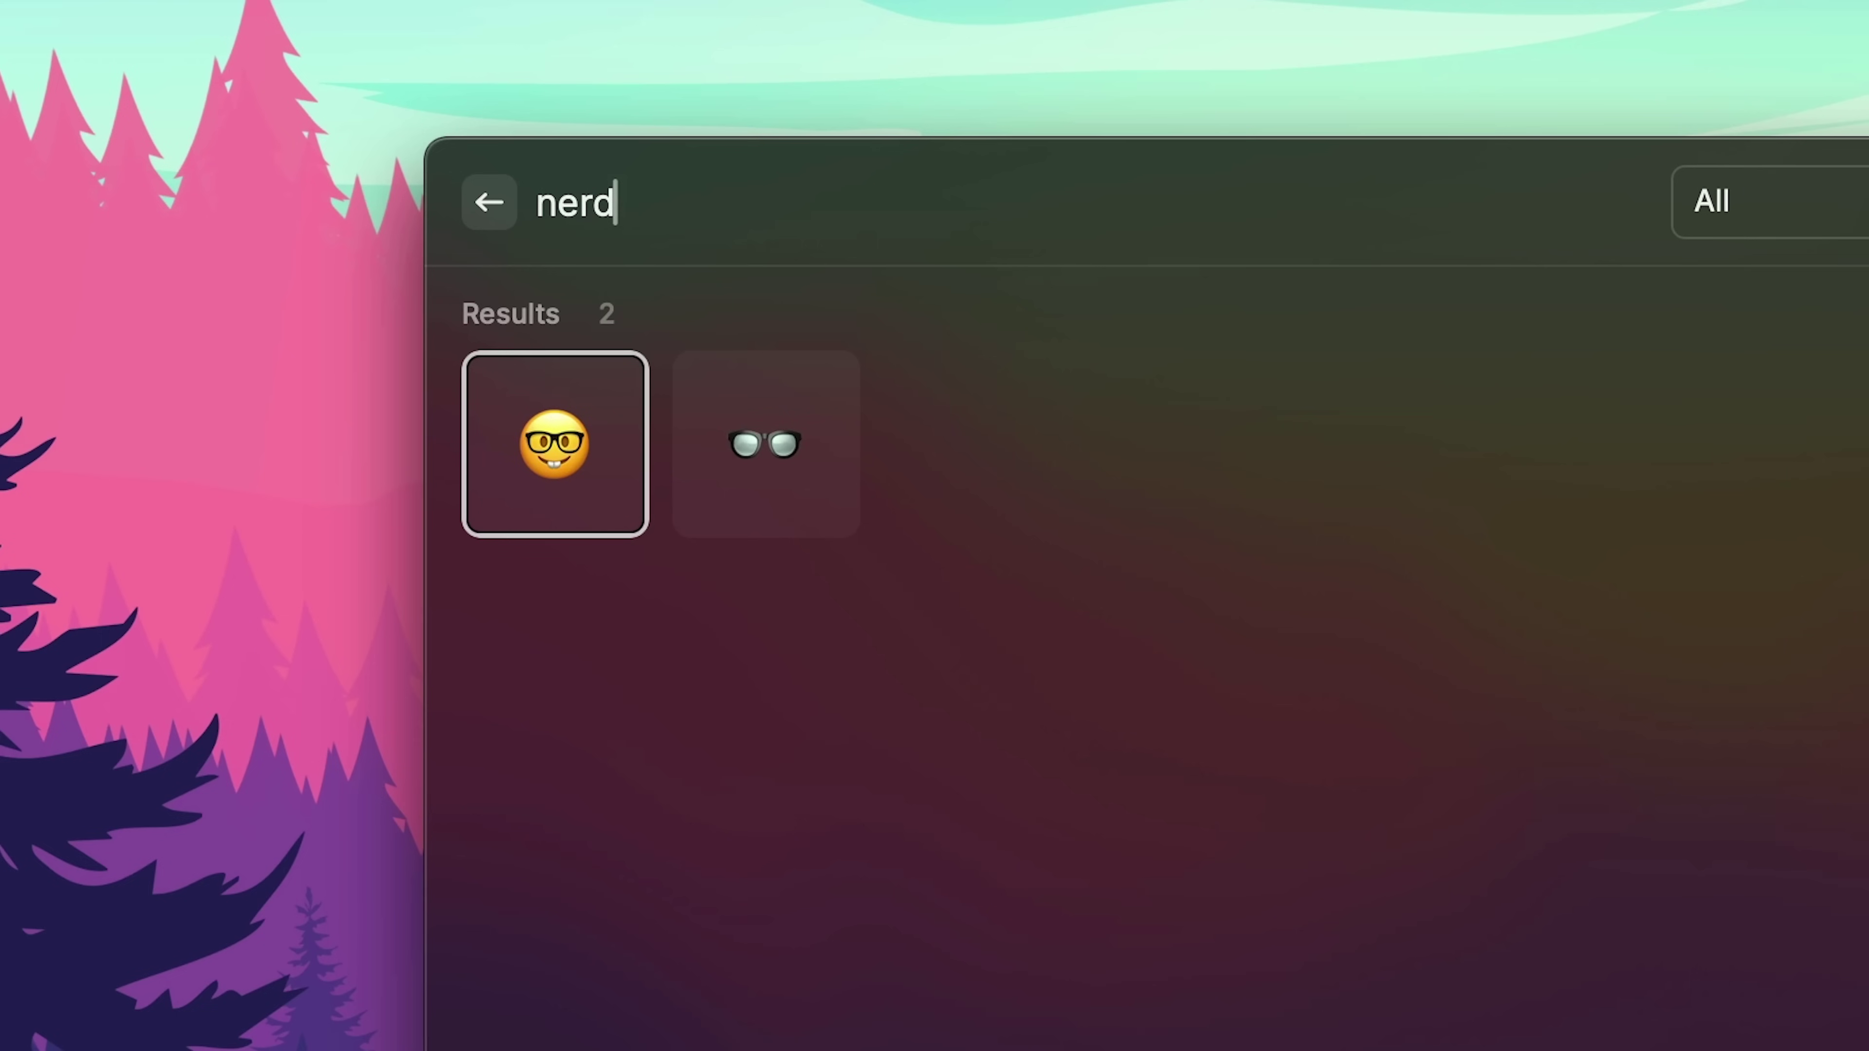
{"action": "key", "text": "Escape"}
{"action": "key", "text": "Escape"}
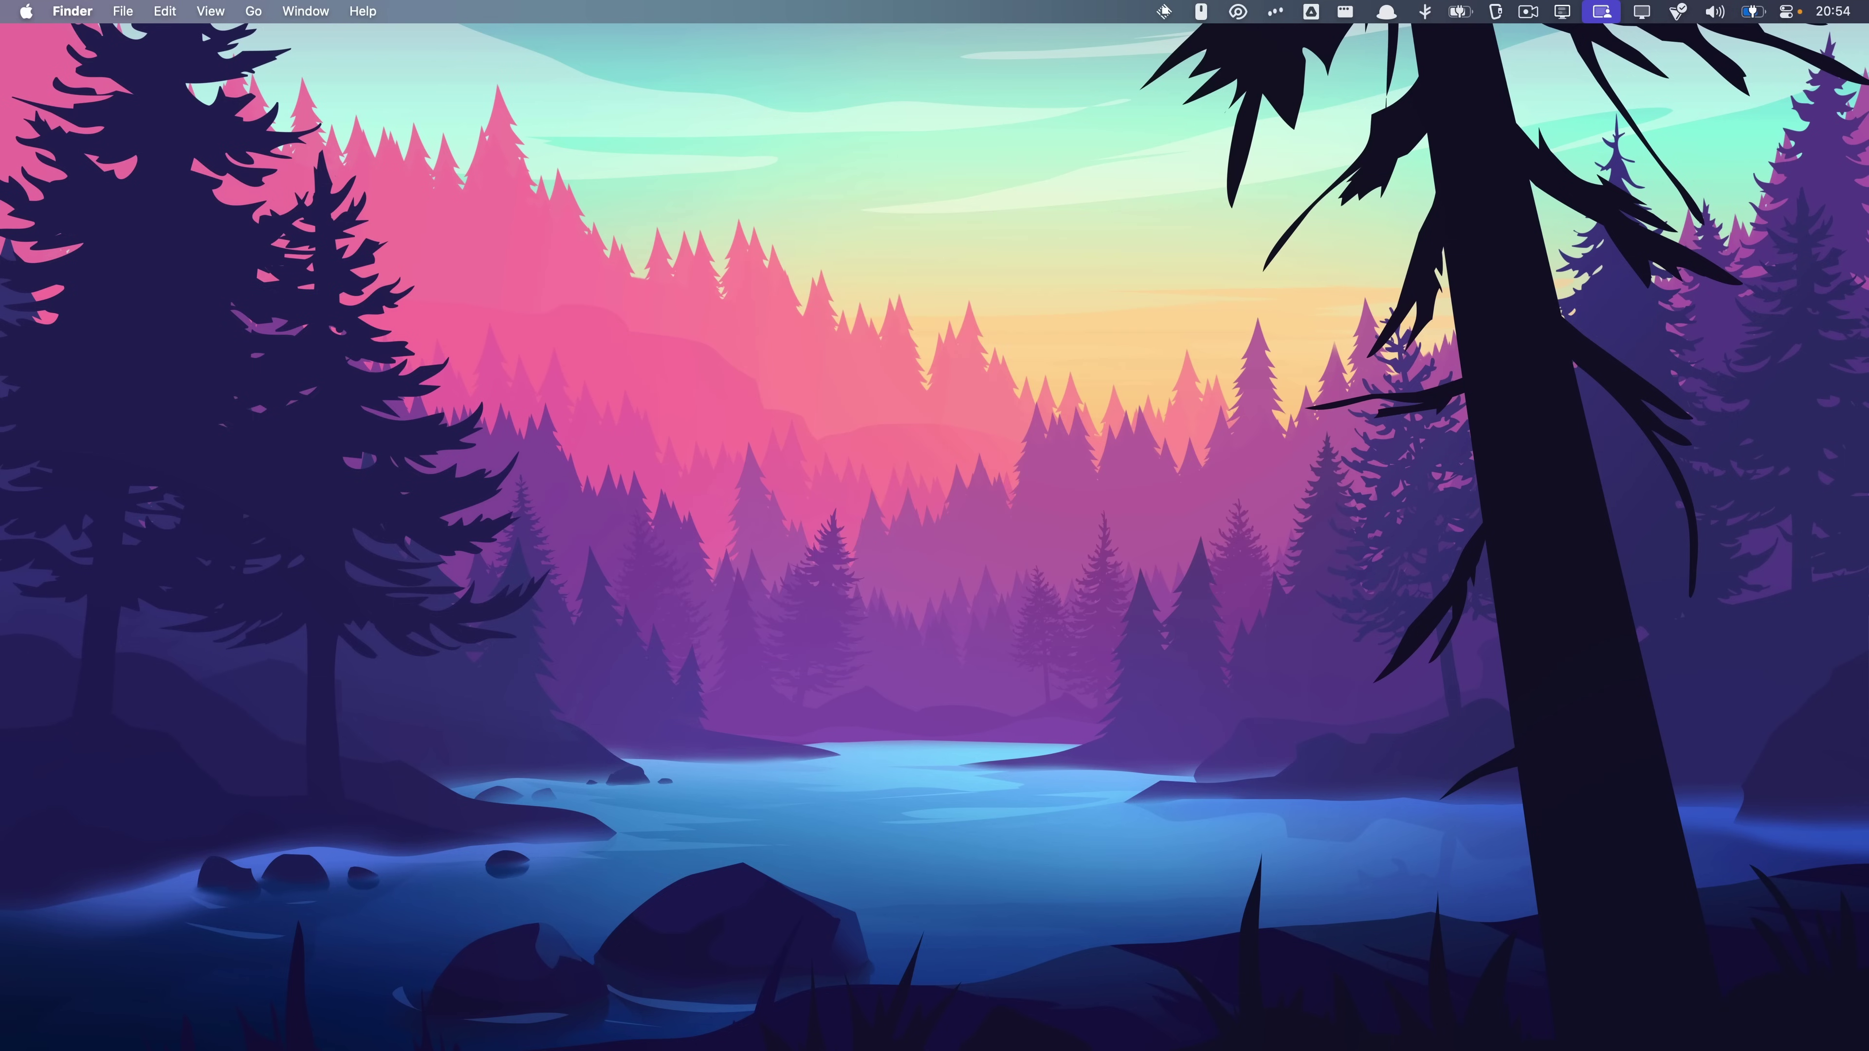
{"action": "key", "text": "space"}
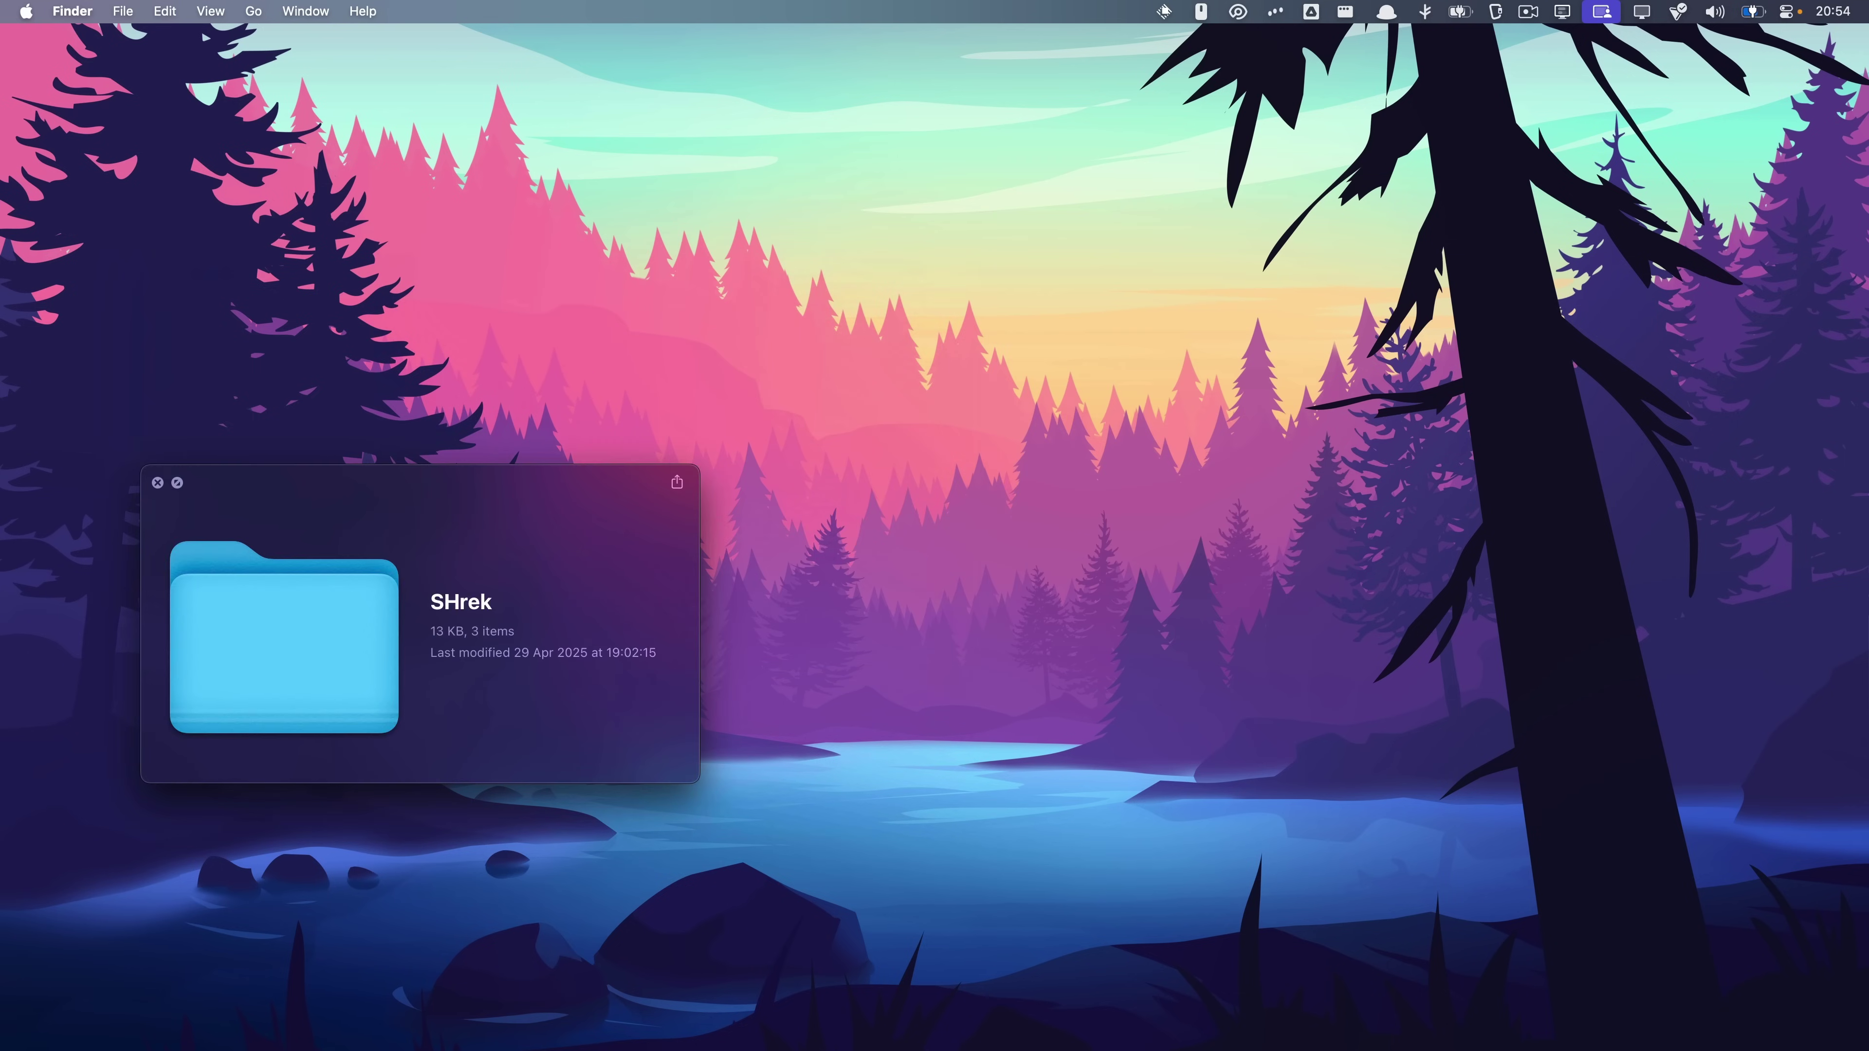
{"action": "key", "text": "space"}
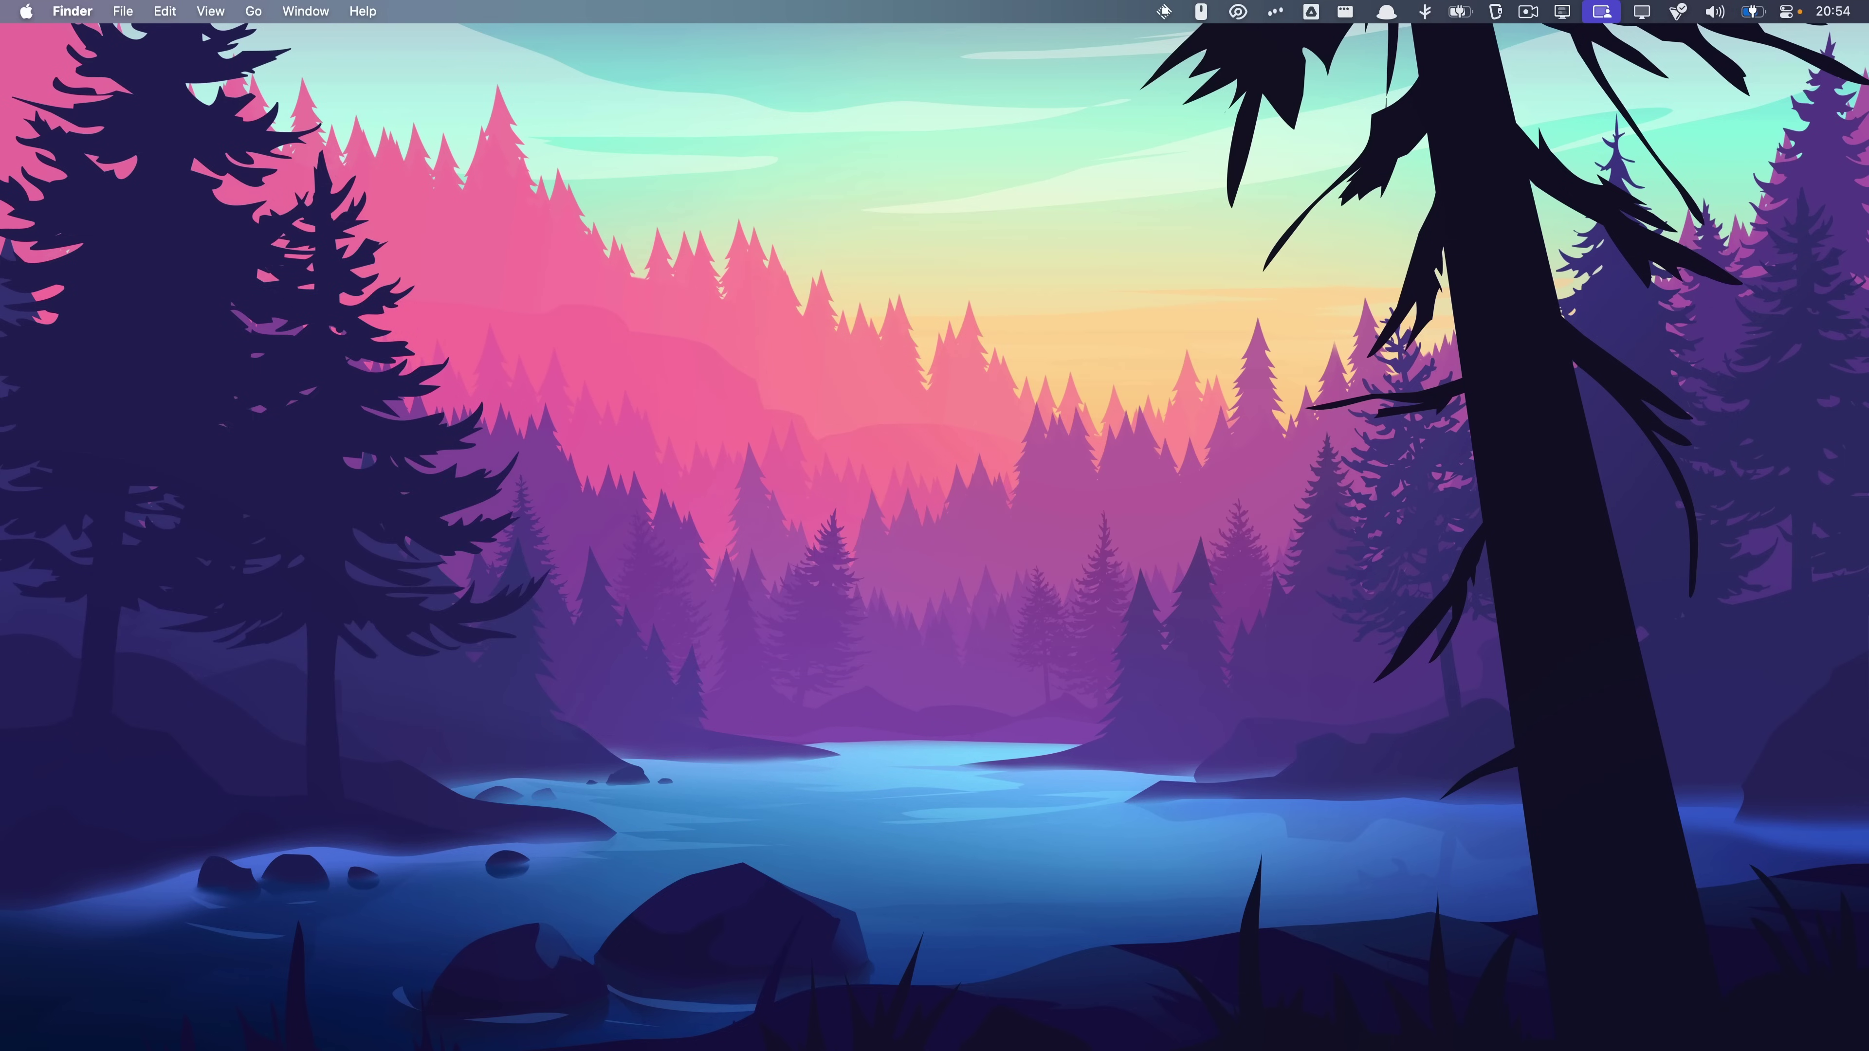
Open Alfred and search Google for 'shrek'.
{"action": "key", "text": "alt+space"}
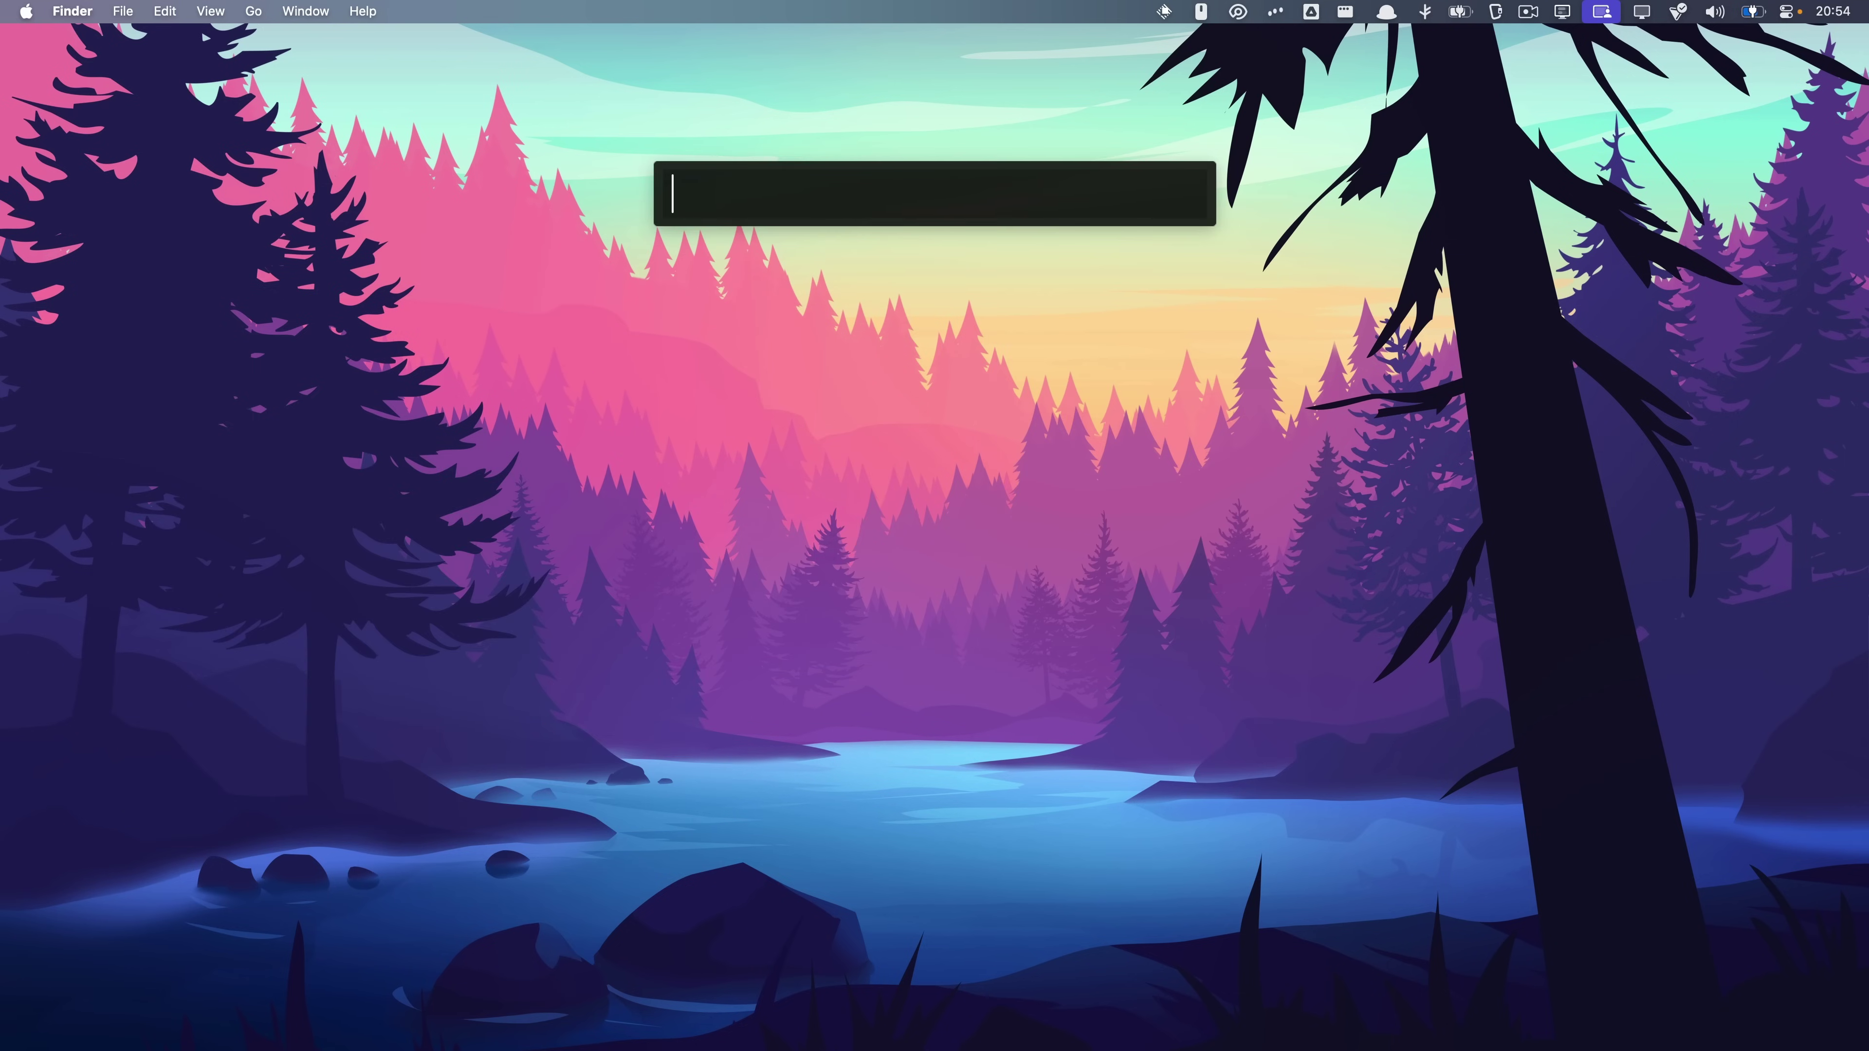
{"action": "type", "text": "'shr"}
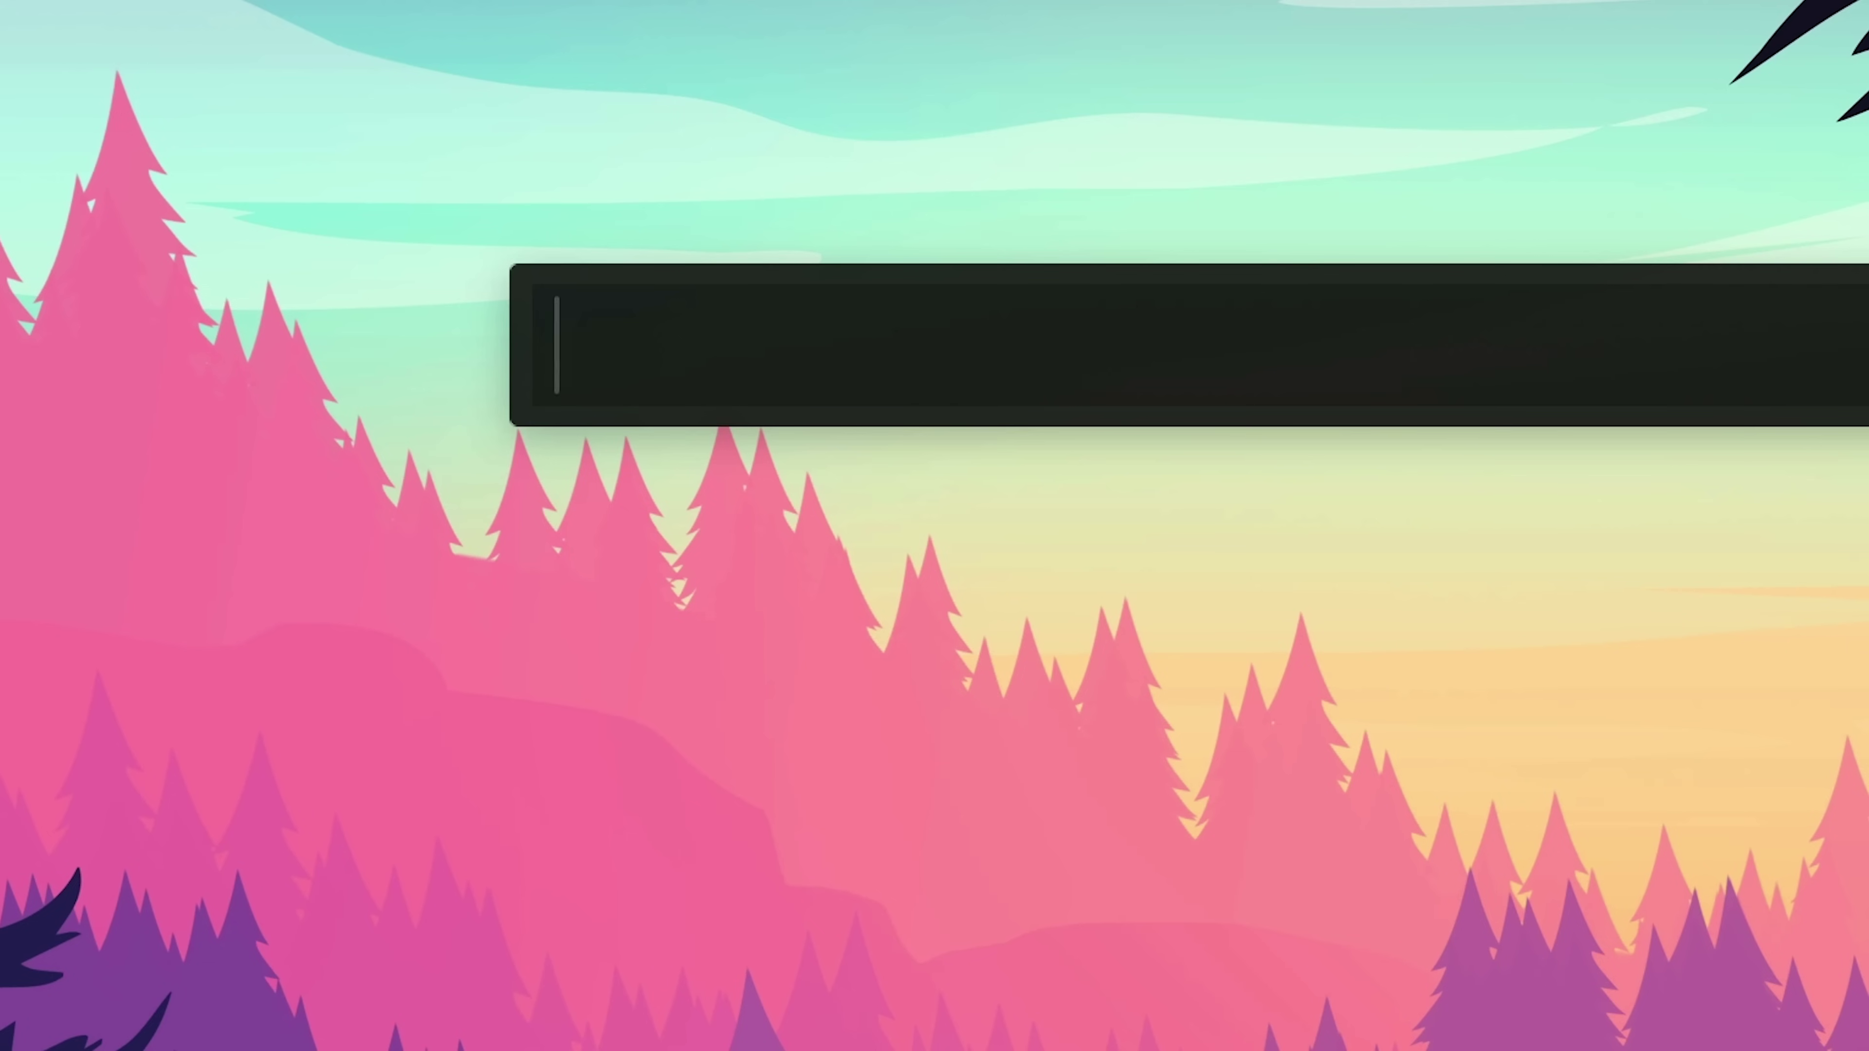
{"action": "type", "text": "mouse"}
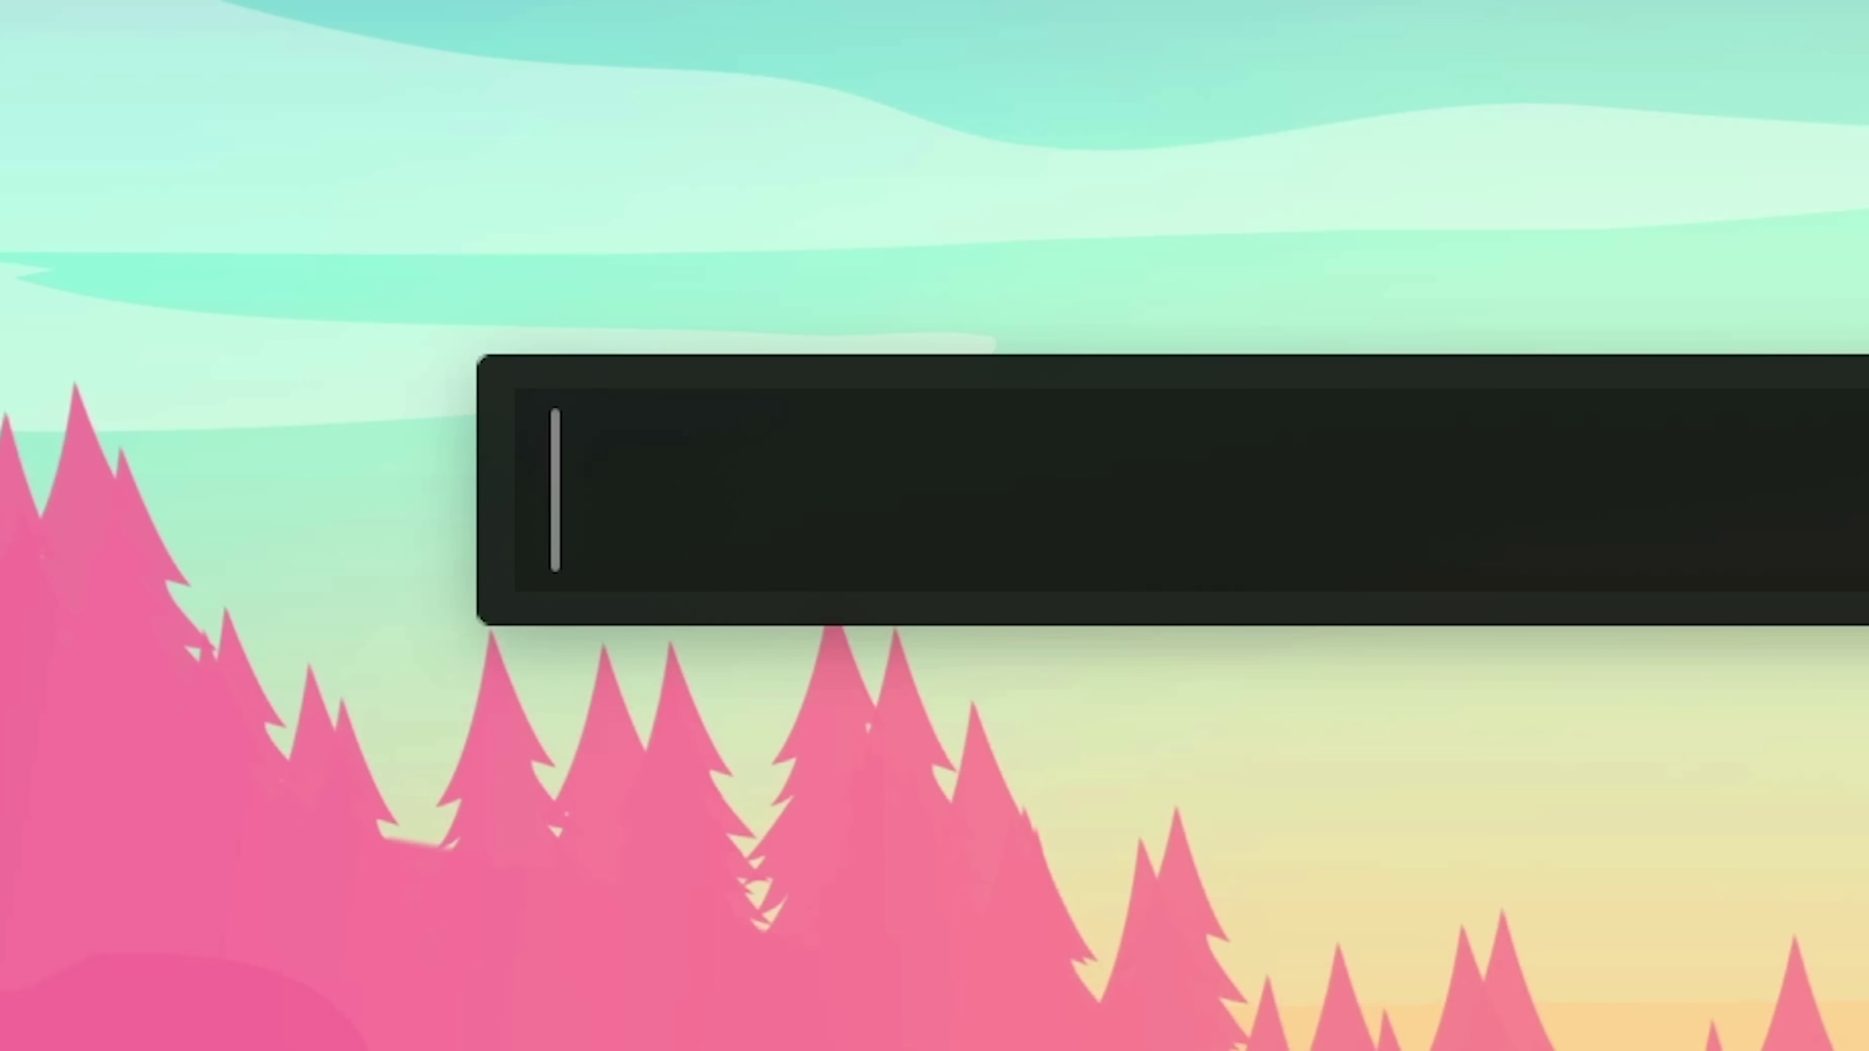
{"action": "type", "text": "'"}
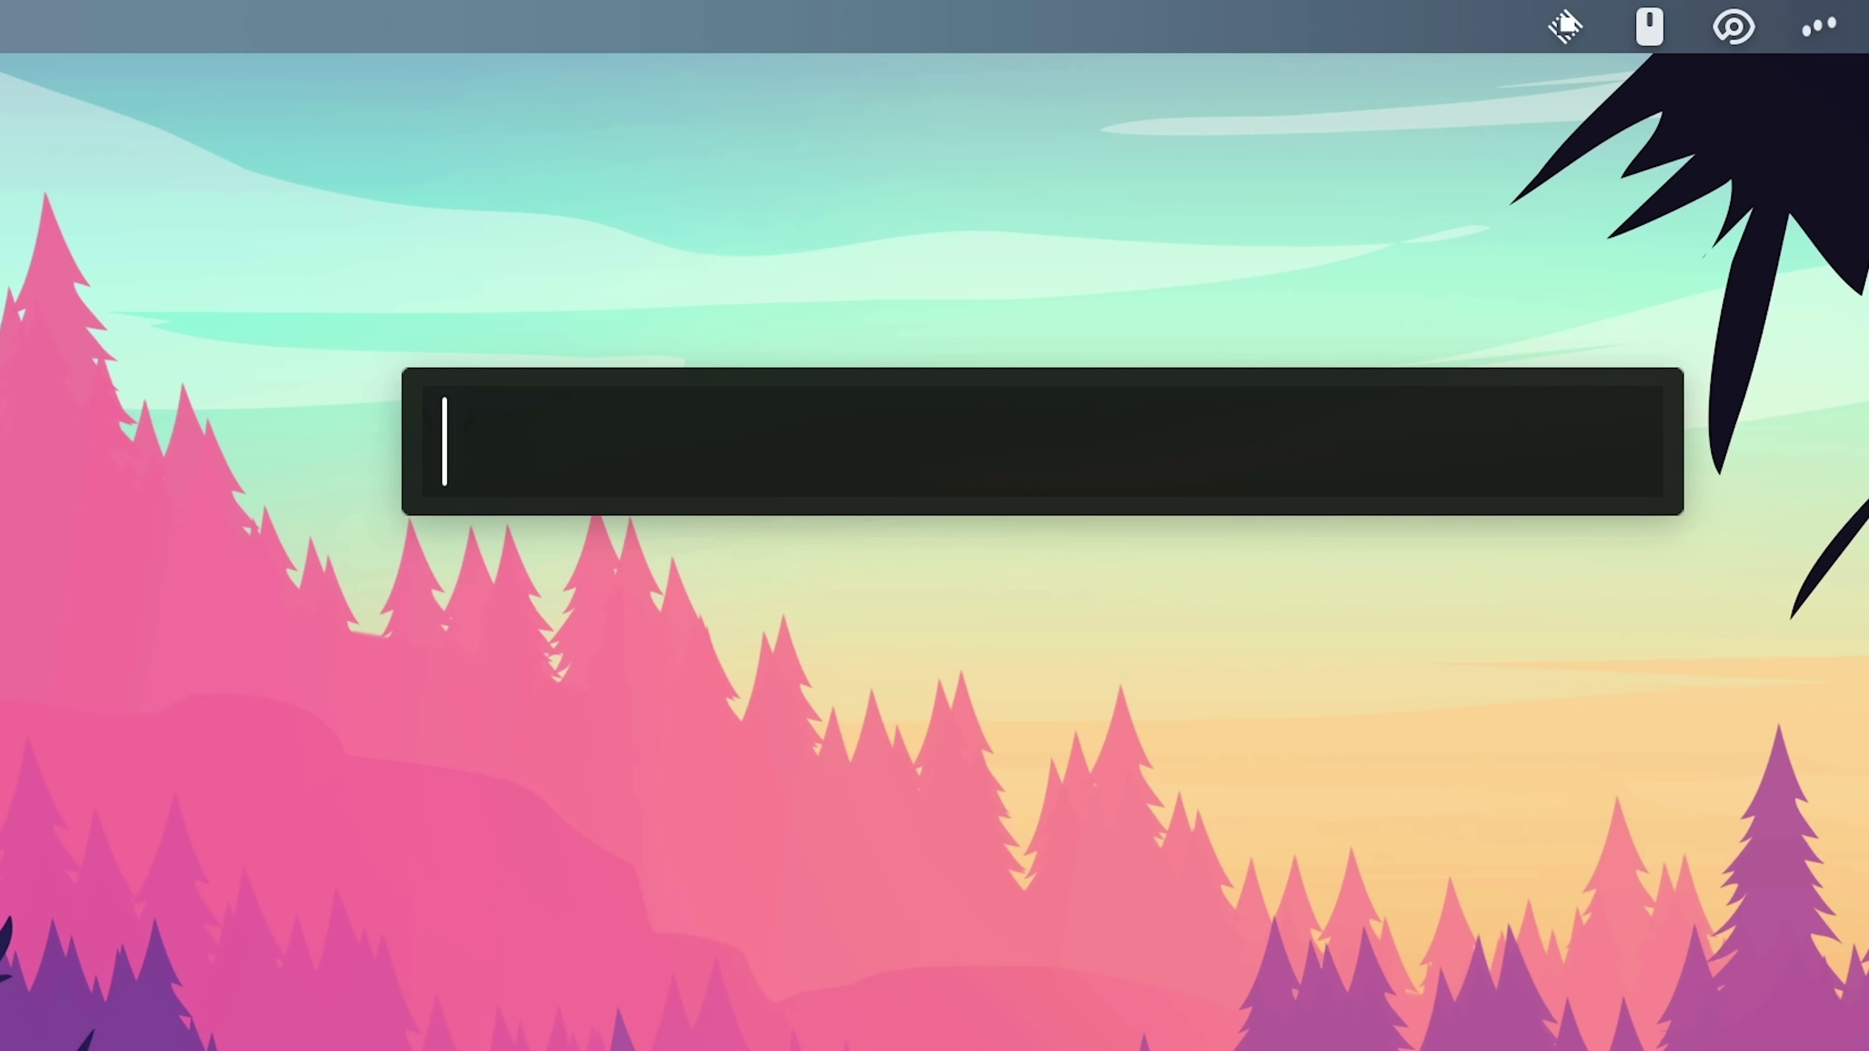
{"action": "type", "text": "70-1"}
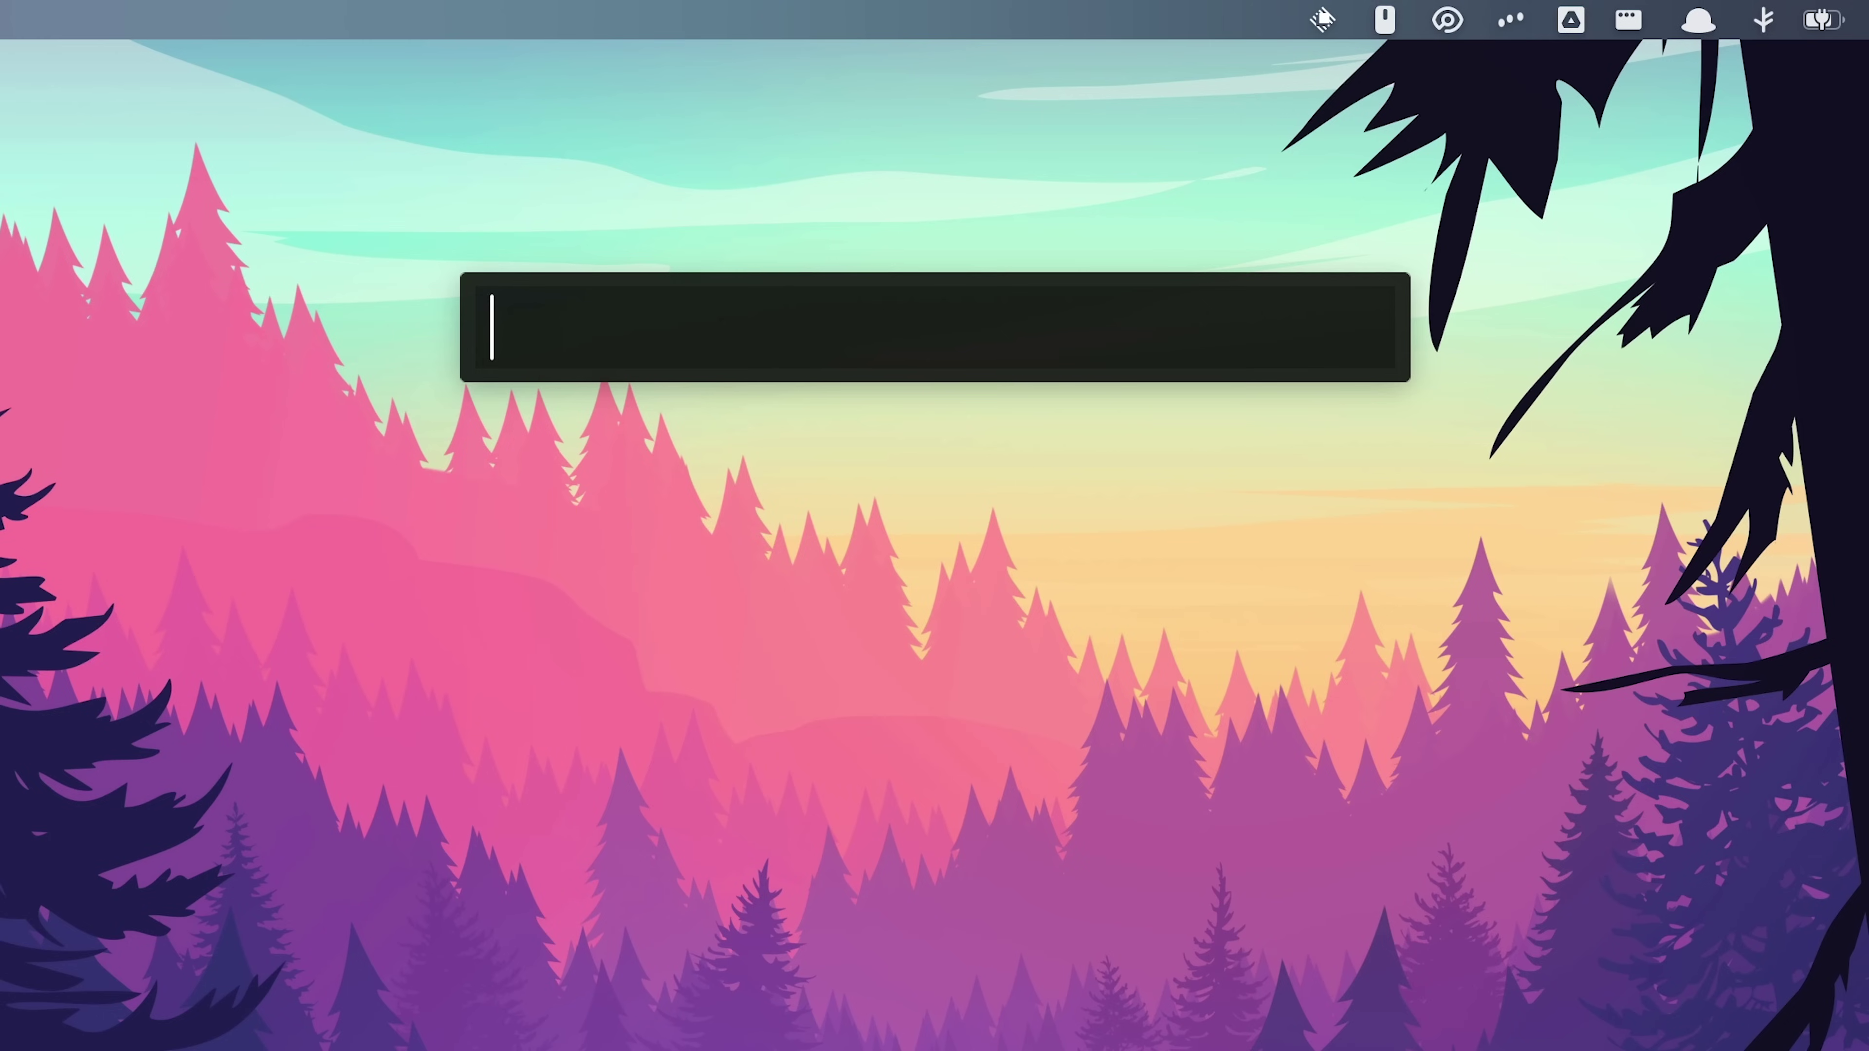
{"action": "type", "text": "shrek"}
{"action": "key", "text": "Return"}
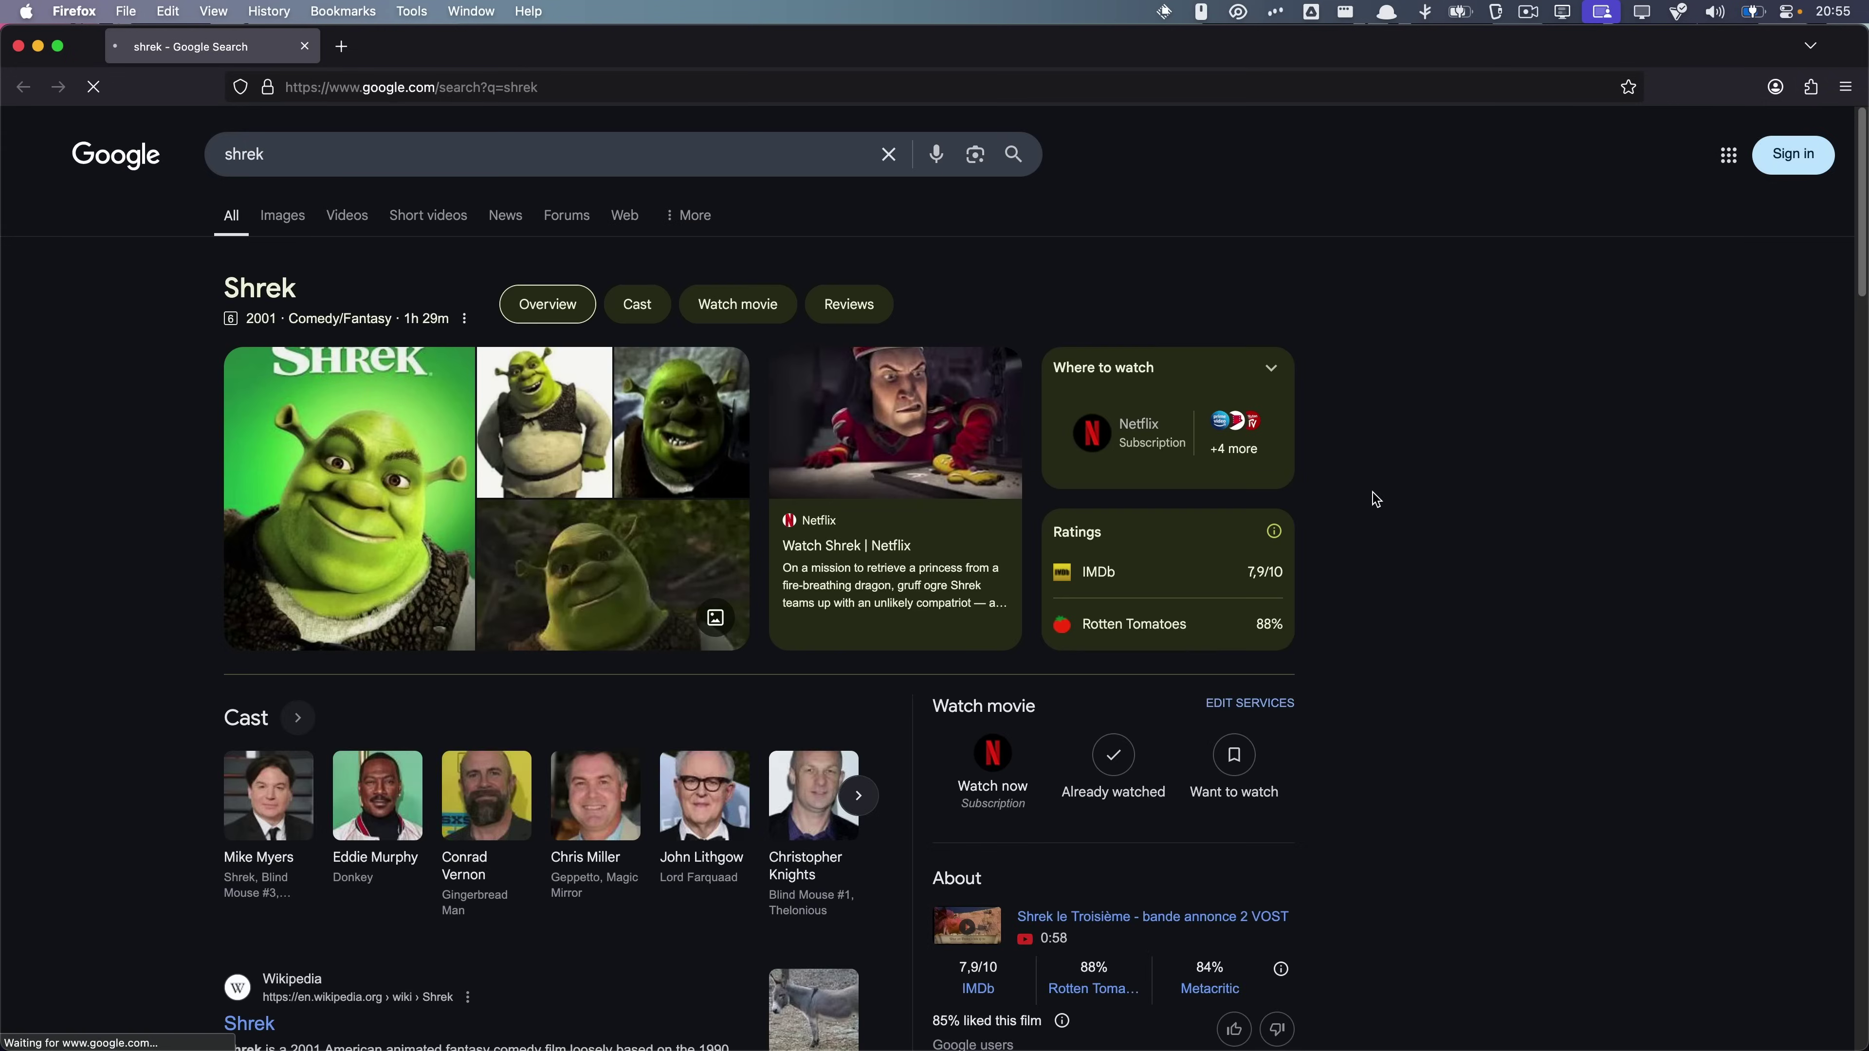
Ask Perplexity 'how long do cats sleep' via Alfred, read the answer, and close the window.
{"action": "type", "text": "p"}
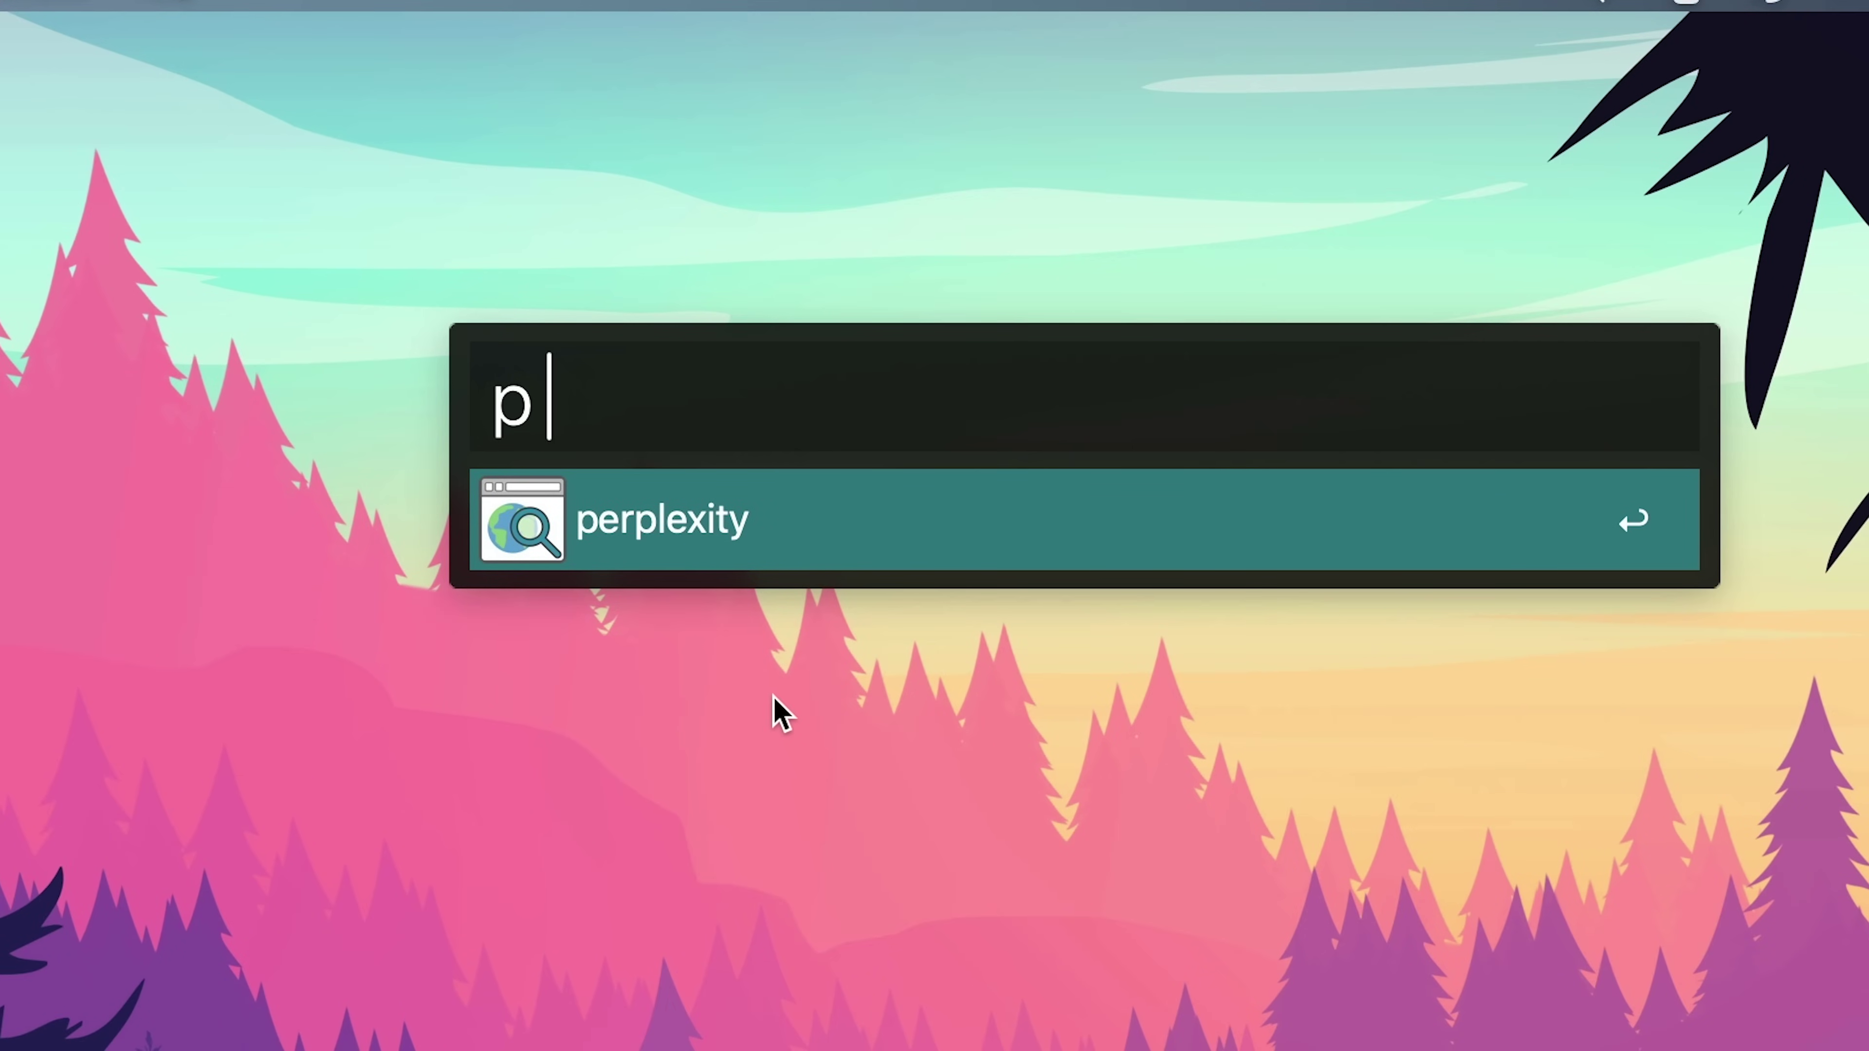
{"action": "type", "text": "how long do cats sleep"}
{"action": "key", "text": "Return"}
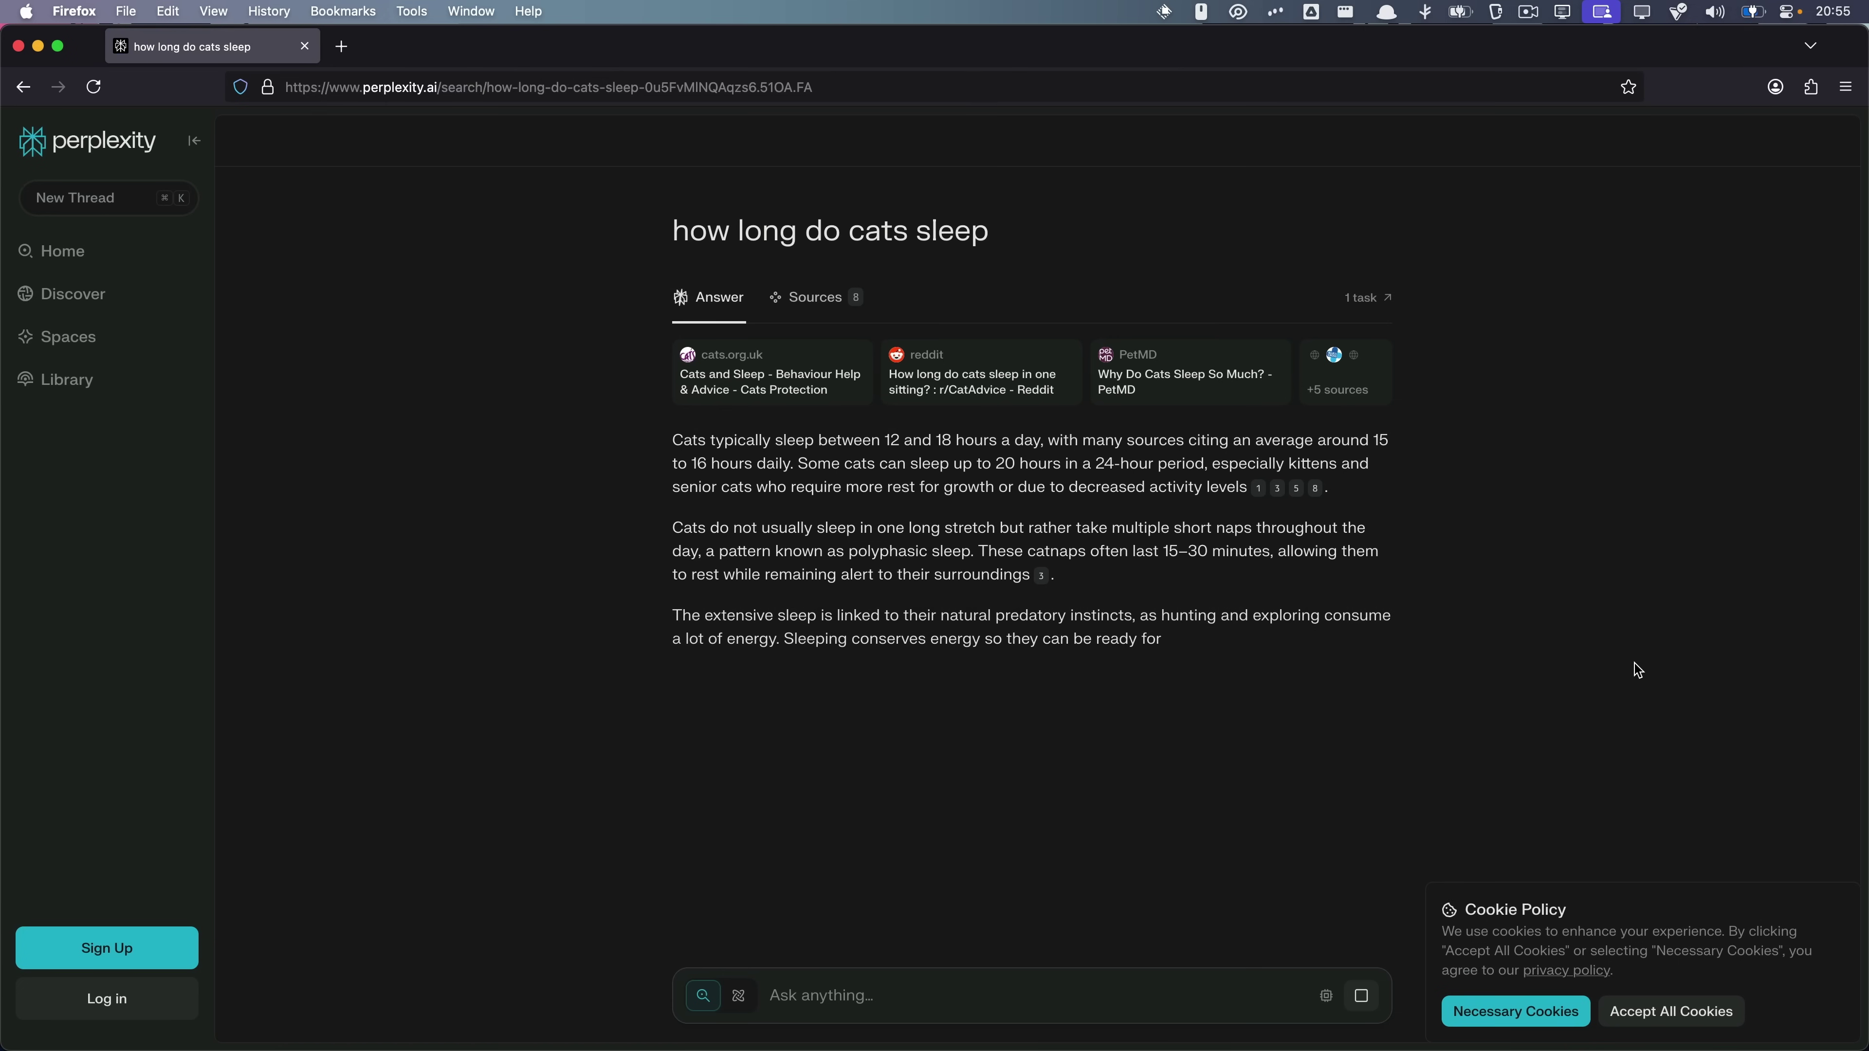
{"action": "left_click_drag", "start_coordinate": [684, 442], "coordinate": [897, 441]}
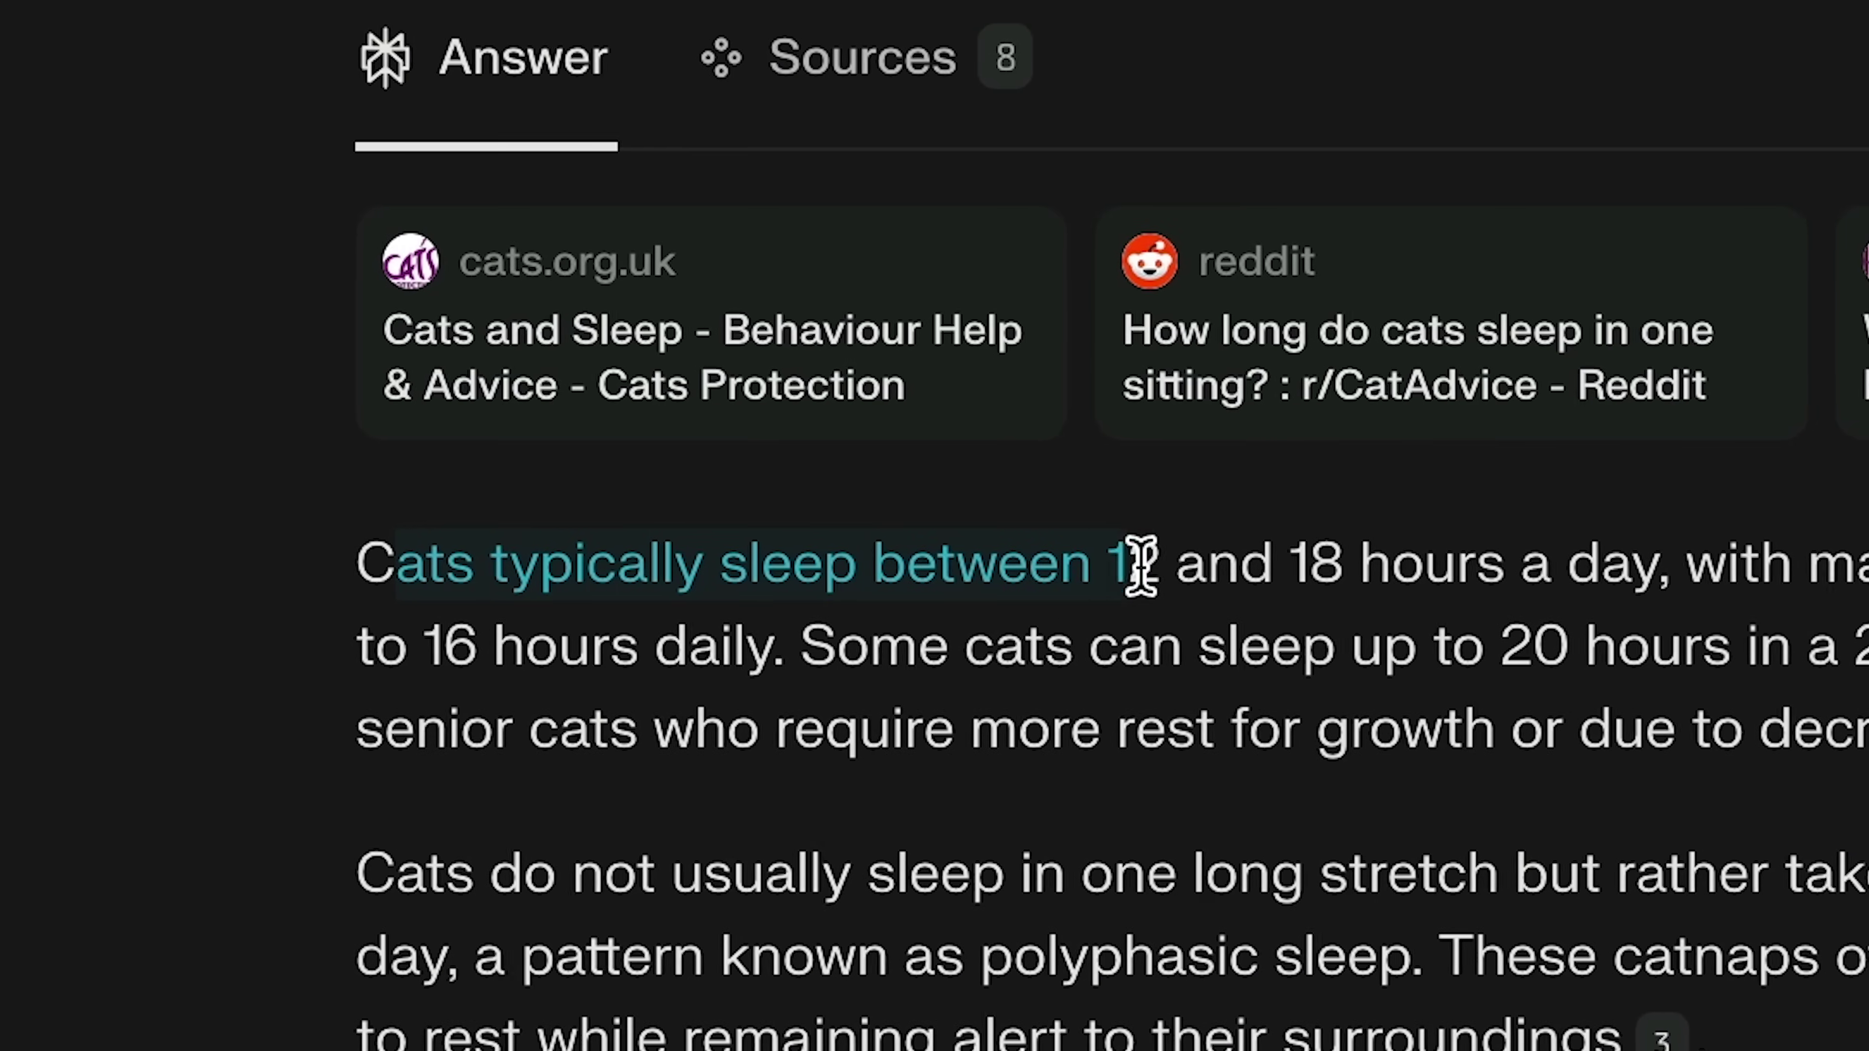
{"action": "left_click_drag", "start_coordinate": [1146, 568], "coordinate": [1619, 555]}
{"action": "left_click", "coordinate": [1775, 687]}
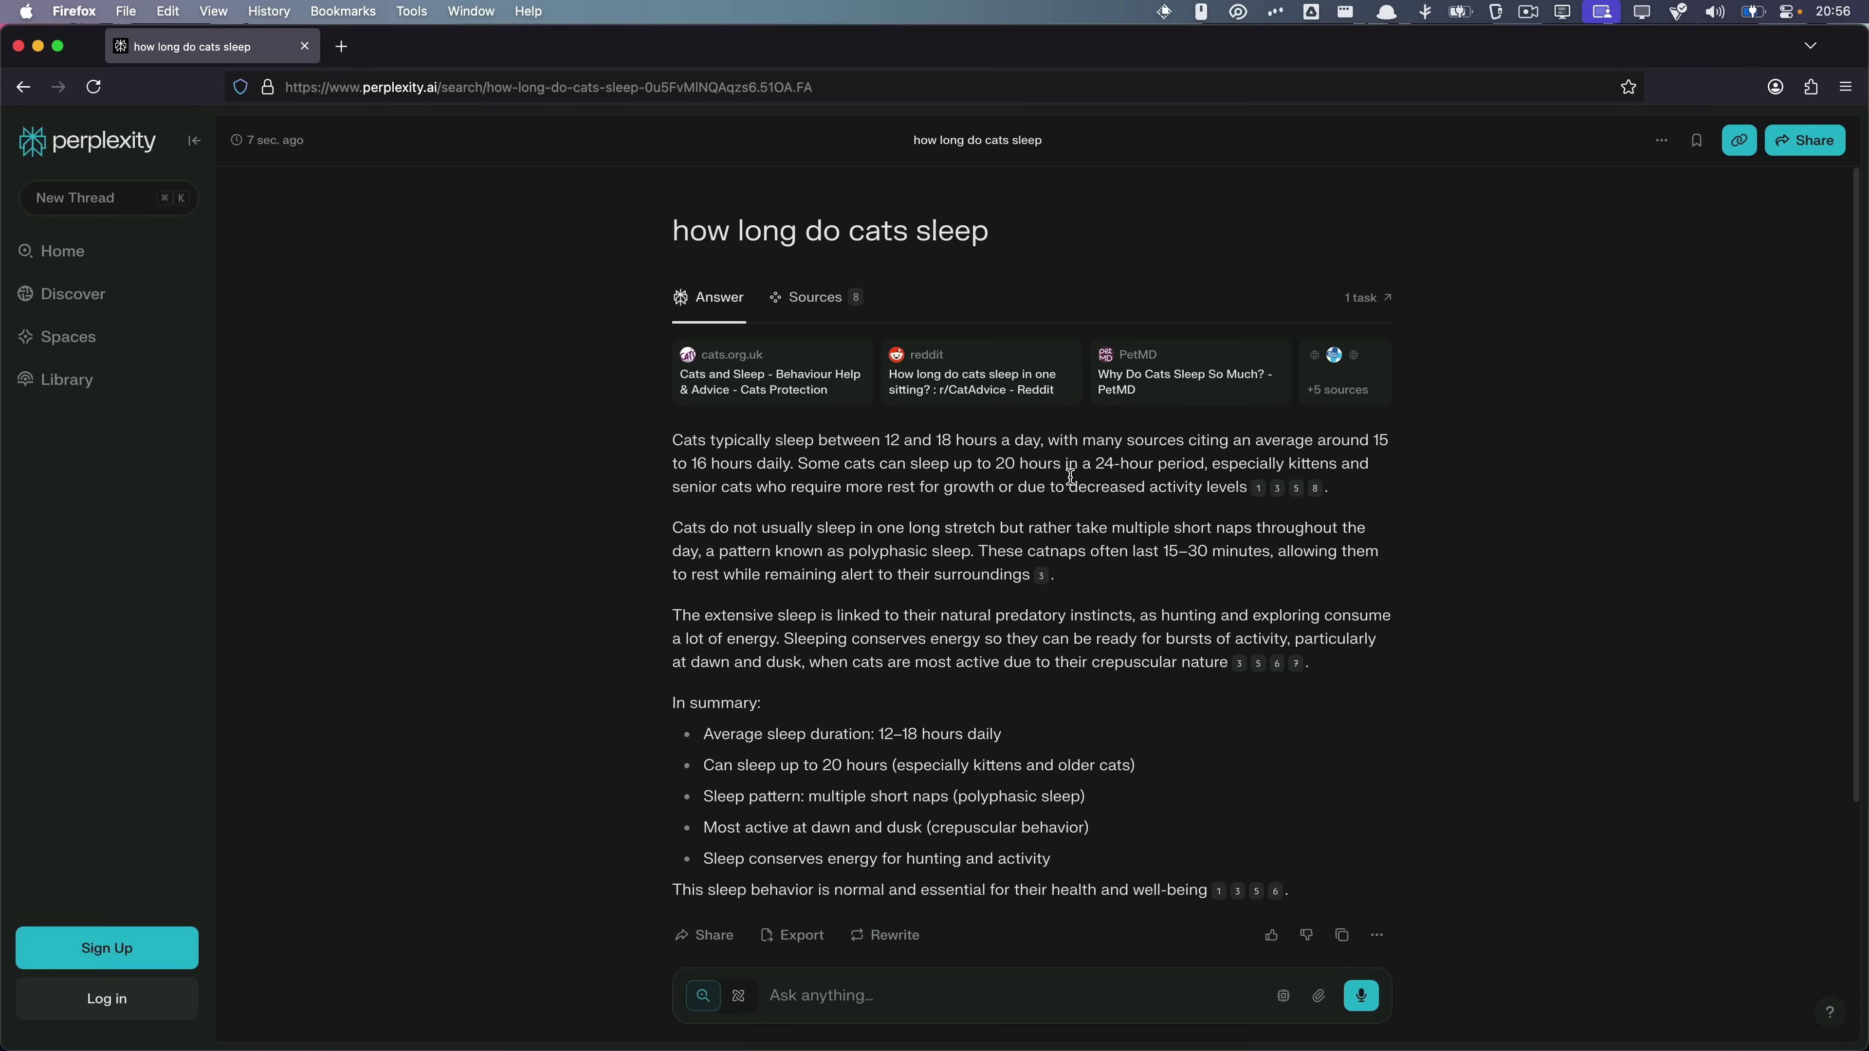
{"action": "key", "text": "super+w"}
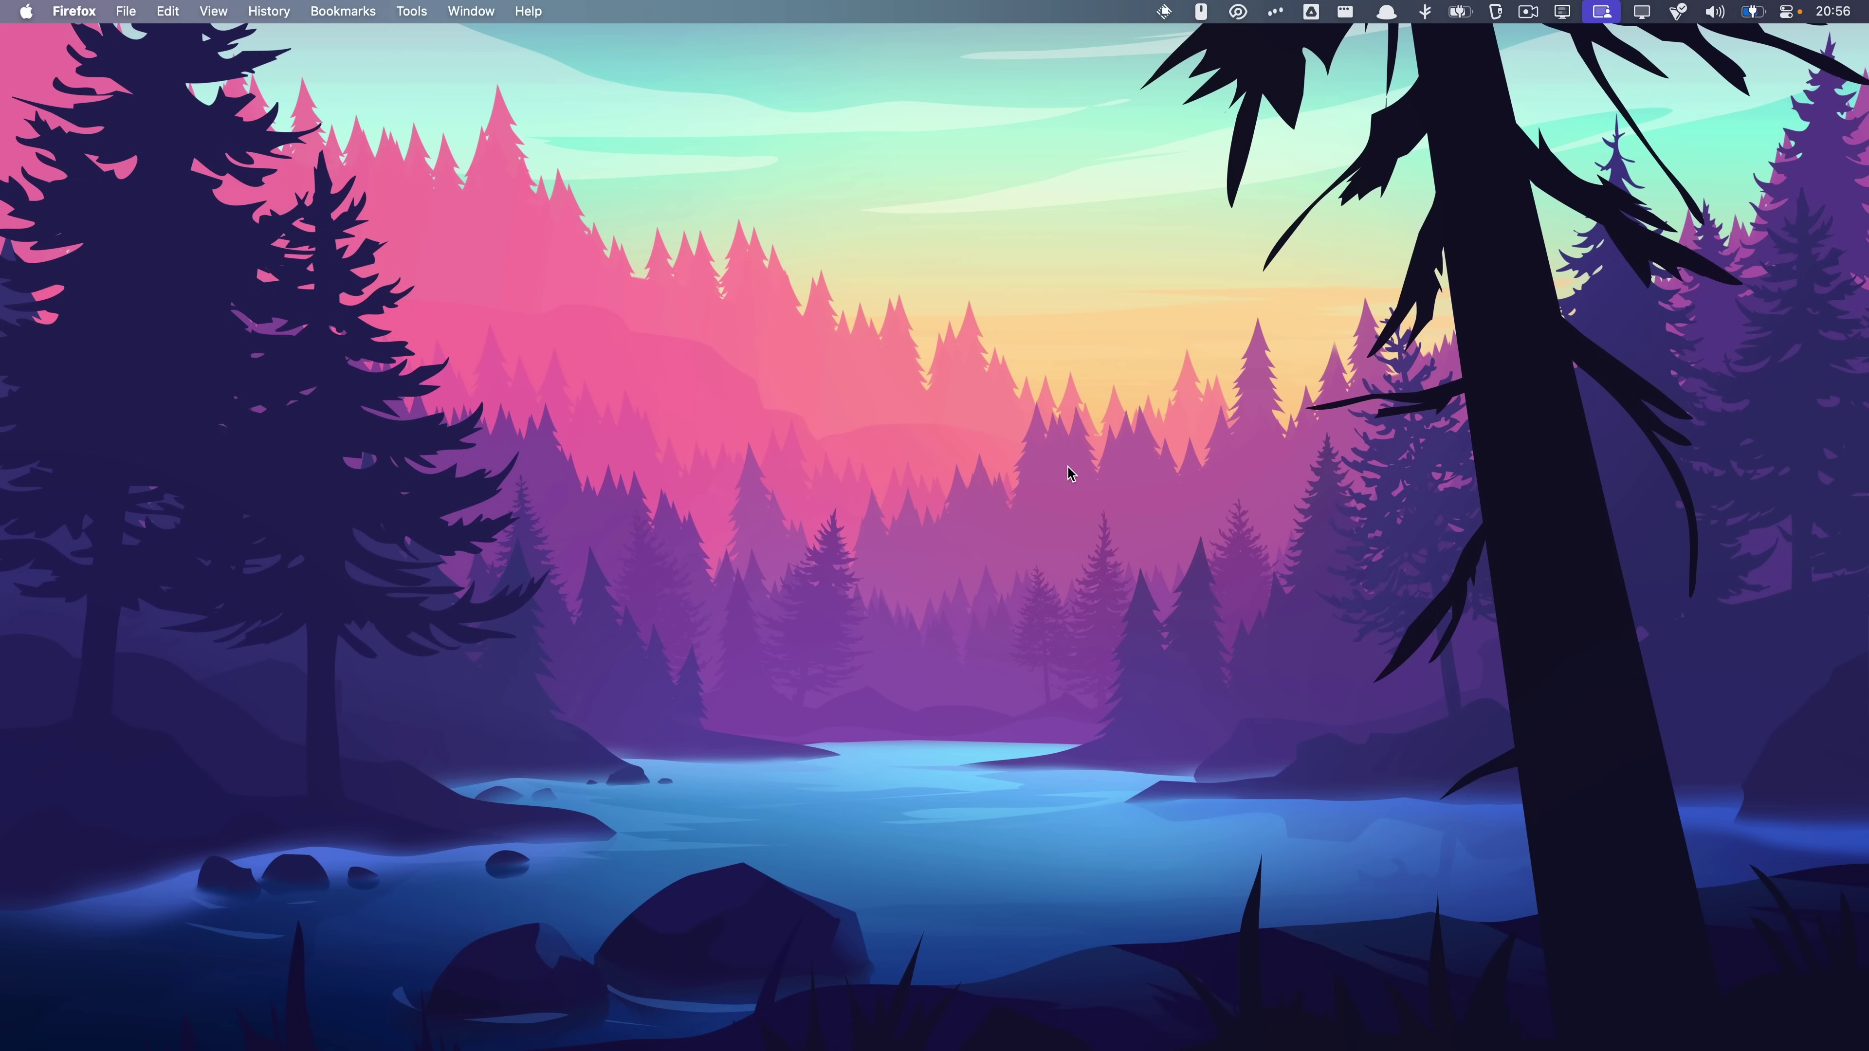
Search files for 'shrek' in Raycast and browse the matching results.
{"action": "key", "text": "alt+space"}
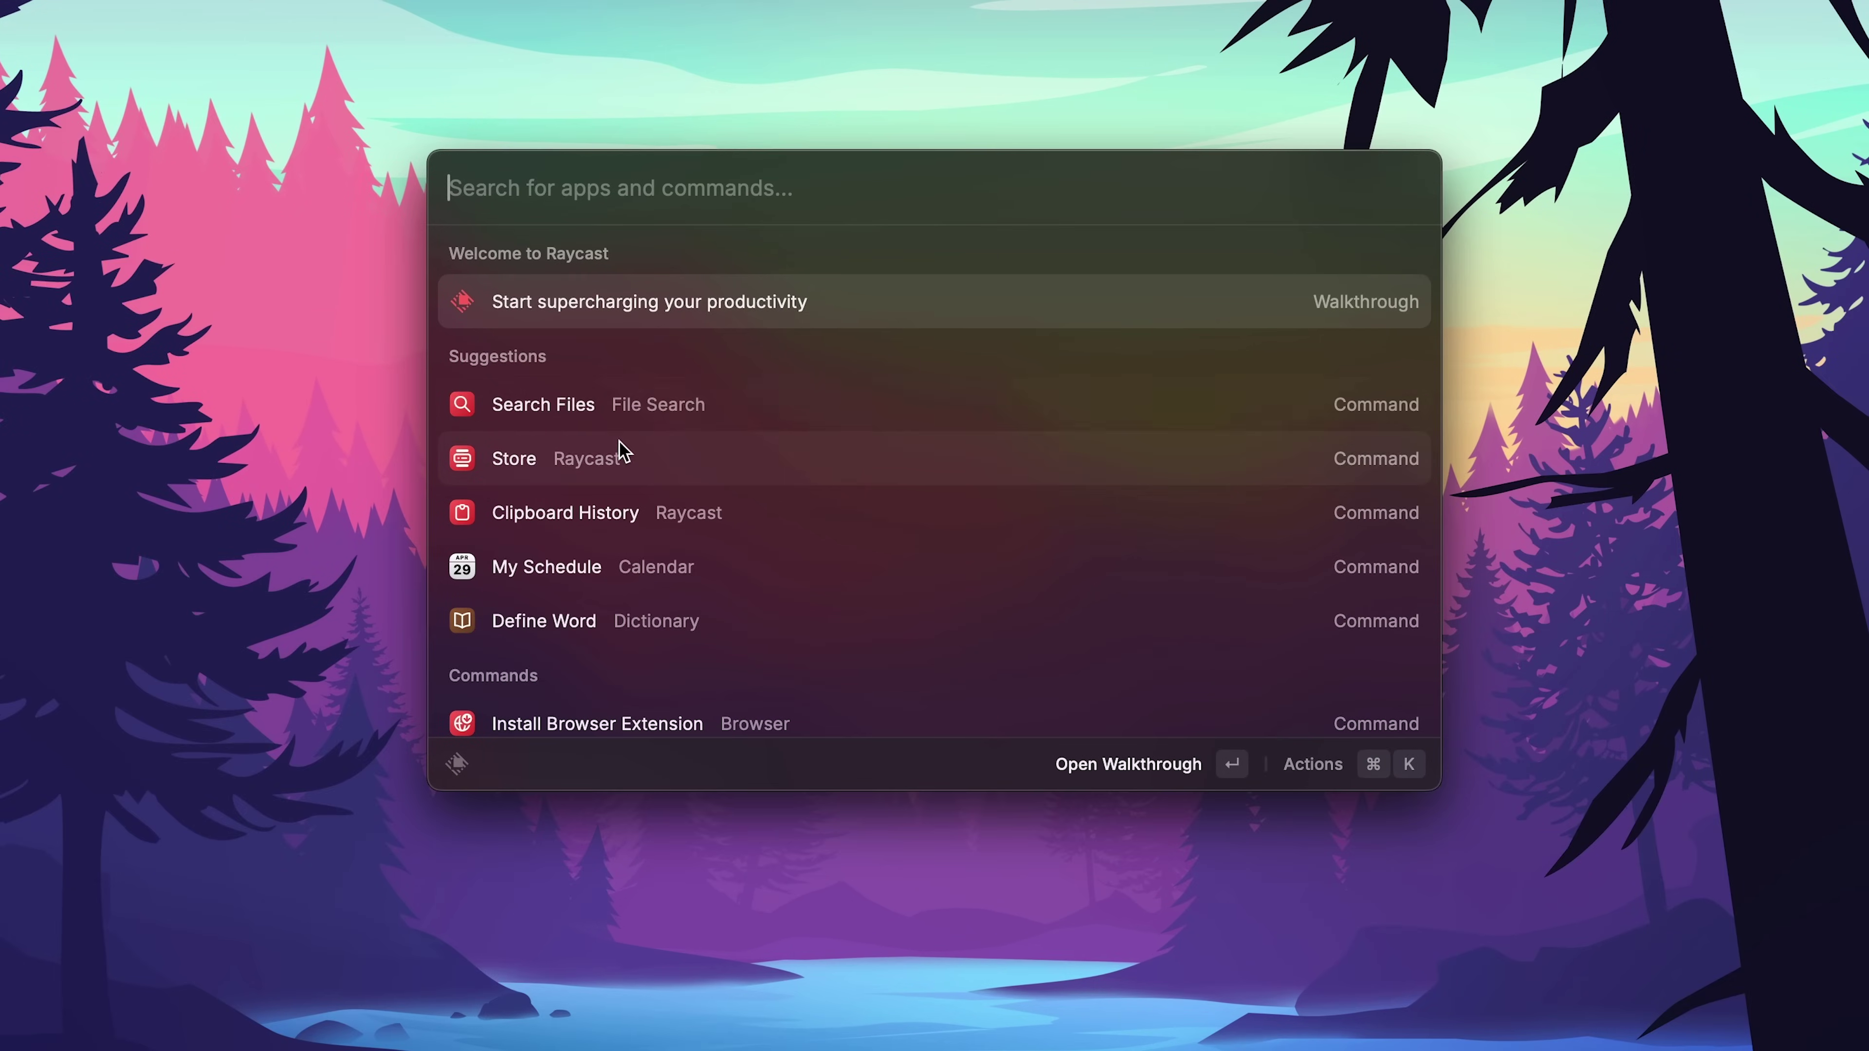
{"action": "type", "text": "shrek"}
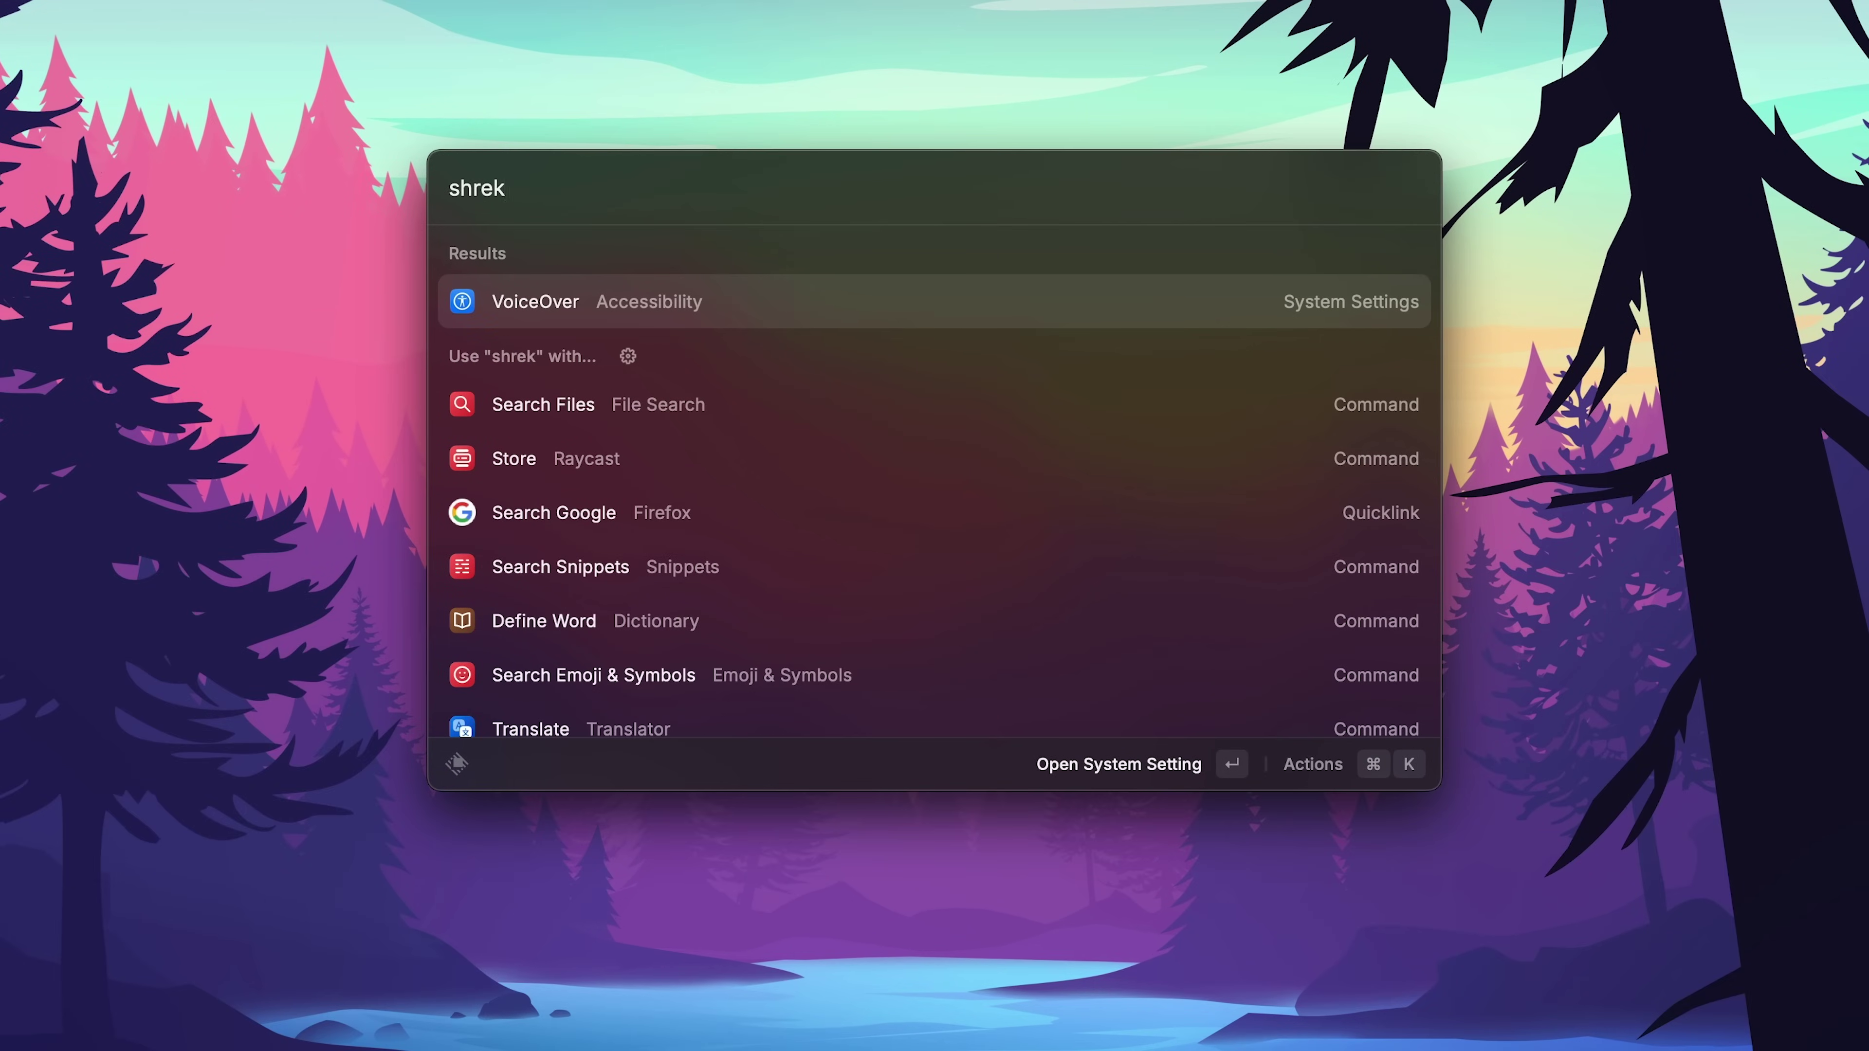
{"action": "key", "text": "Escape"}
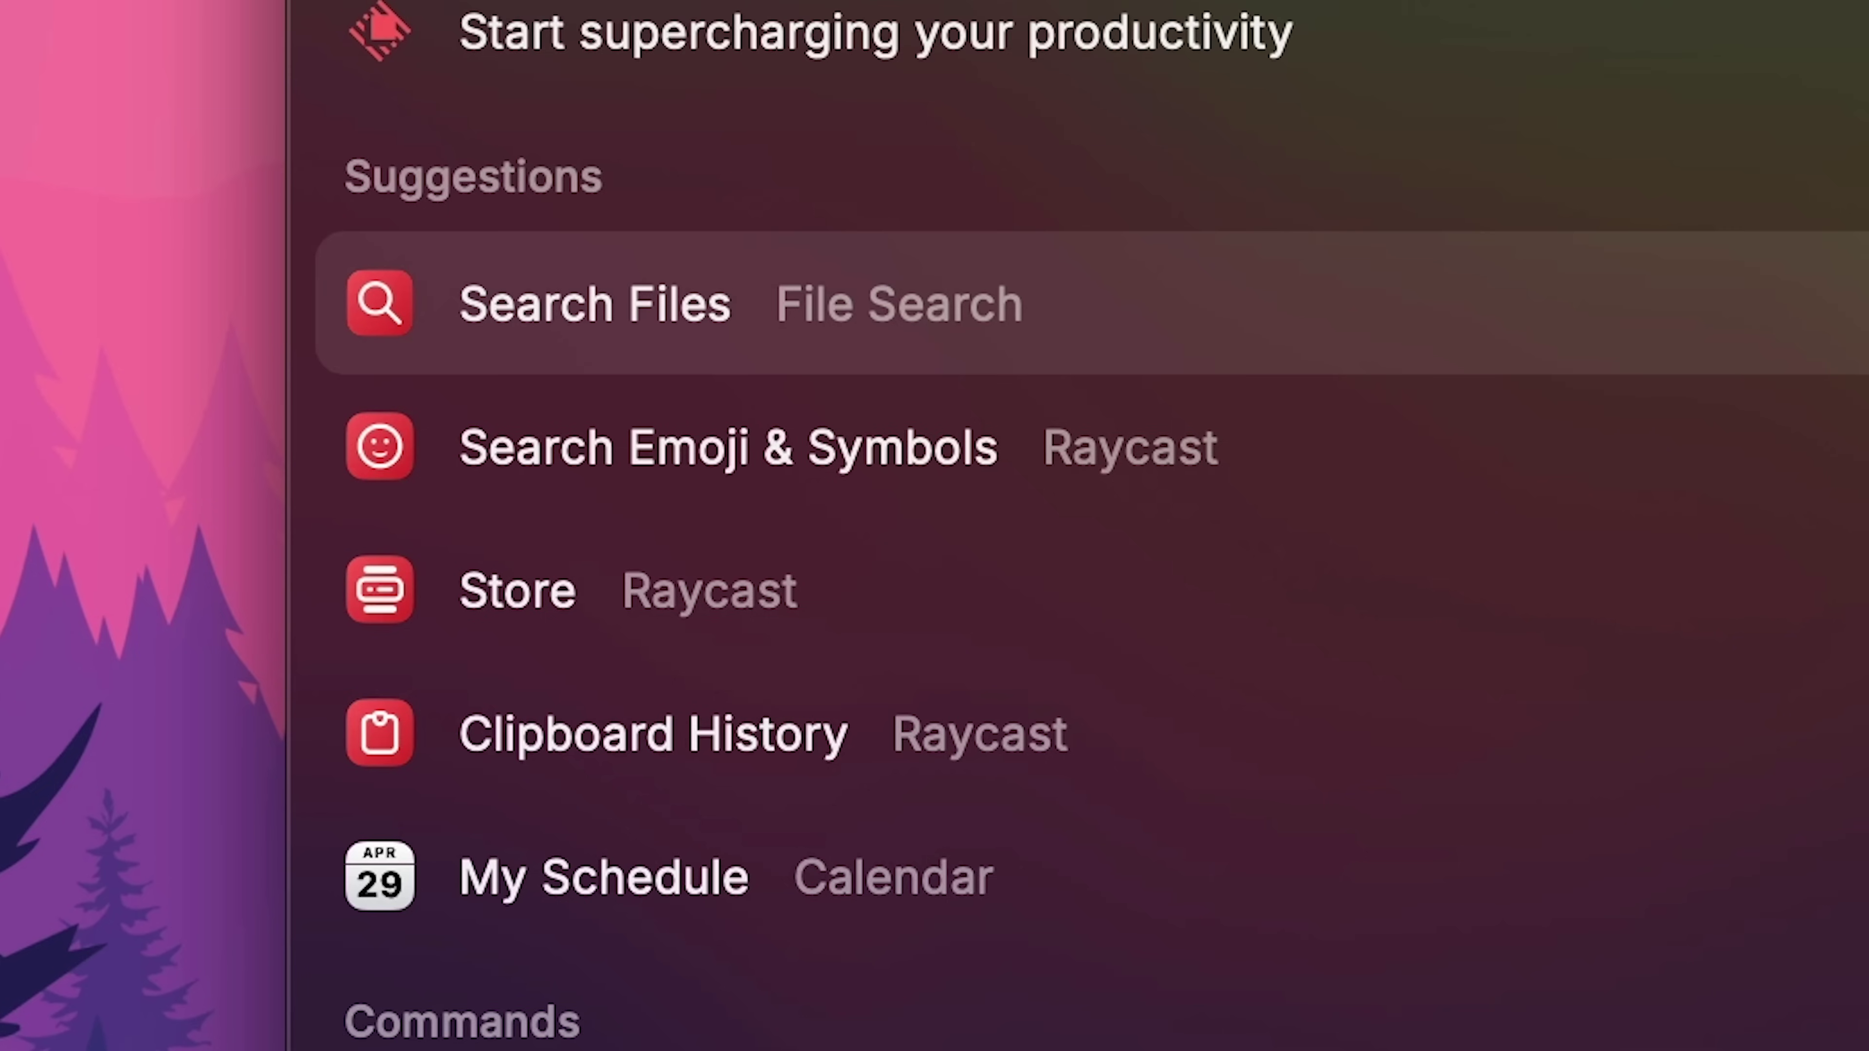
{"action": "key", "text": "Return"}
{"action": "type", "text": "shrek"}
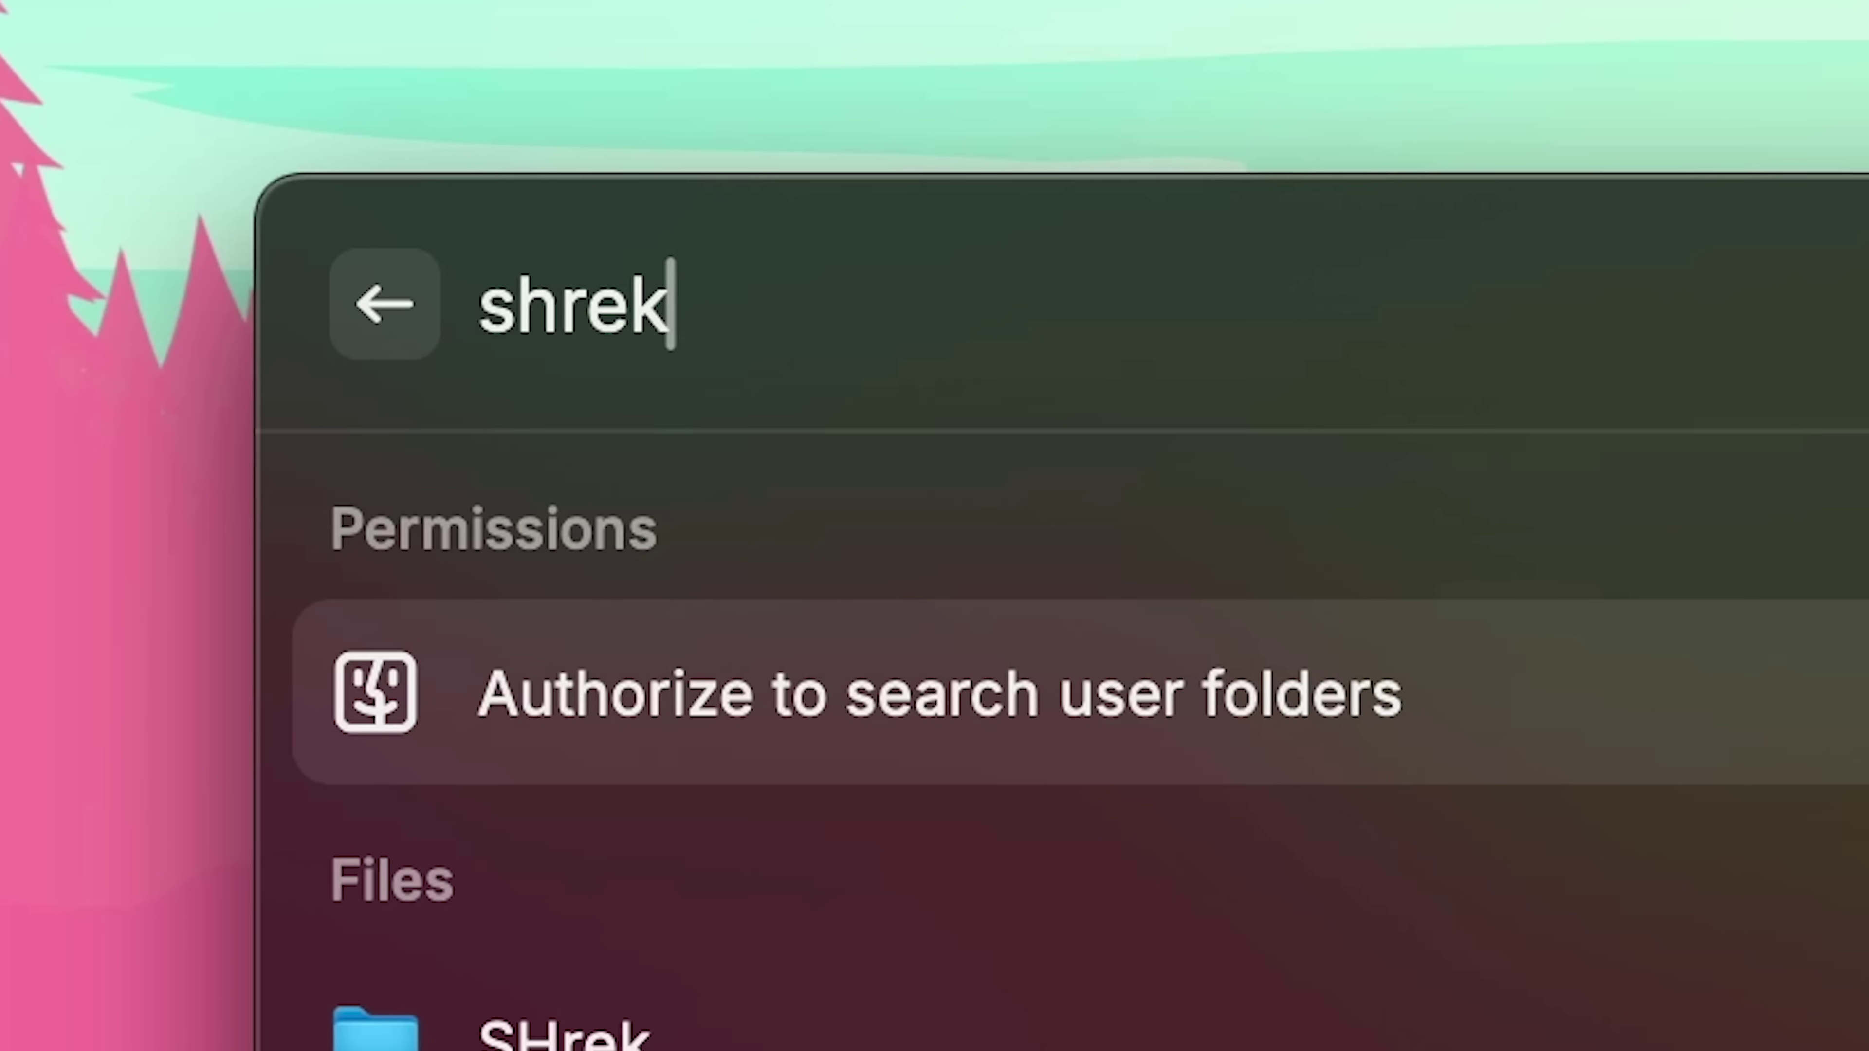
{"action": "key", "text": "Down"}
{"action": "key", "text": "Down"}
{"action": "key", "text": "Down"}
{"action": "key", "text": "Down"}
{"action": "key", "text": "Down"}
{"action": "key", "text": "Down"}
{"action": "key", "text": "Up"}
{"action": "key", "text": "Up"}
{"action": "key", "text": "Up"}
{"action": "key", "text": "Up"}
{"action": "key", "text": "Up"}
{"action": "key", "text": "Up"}
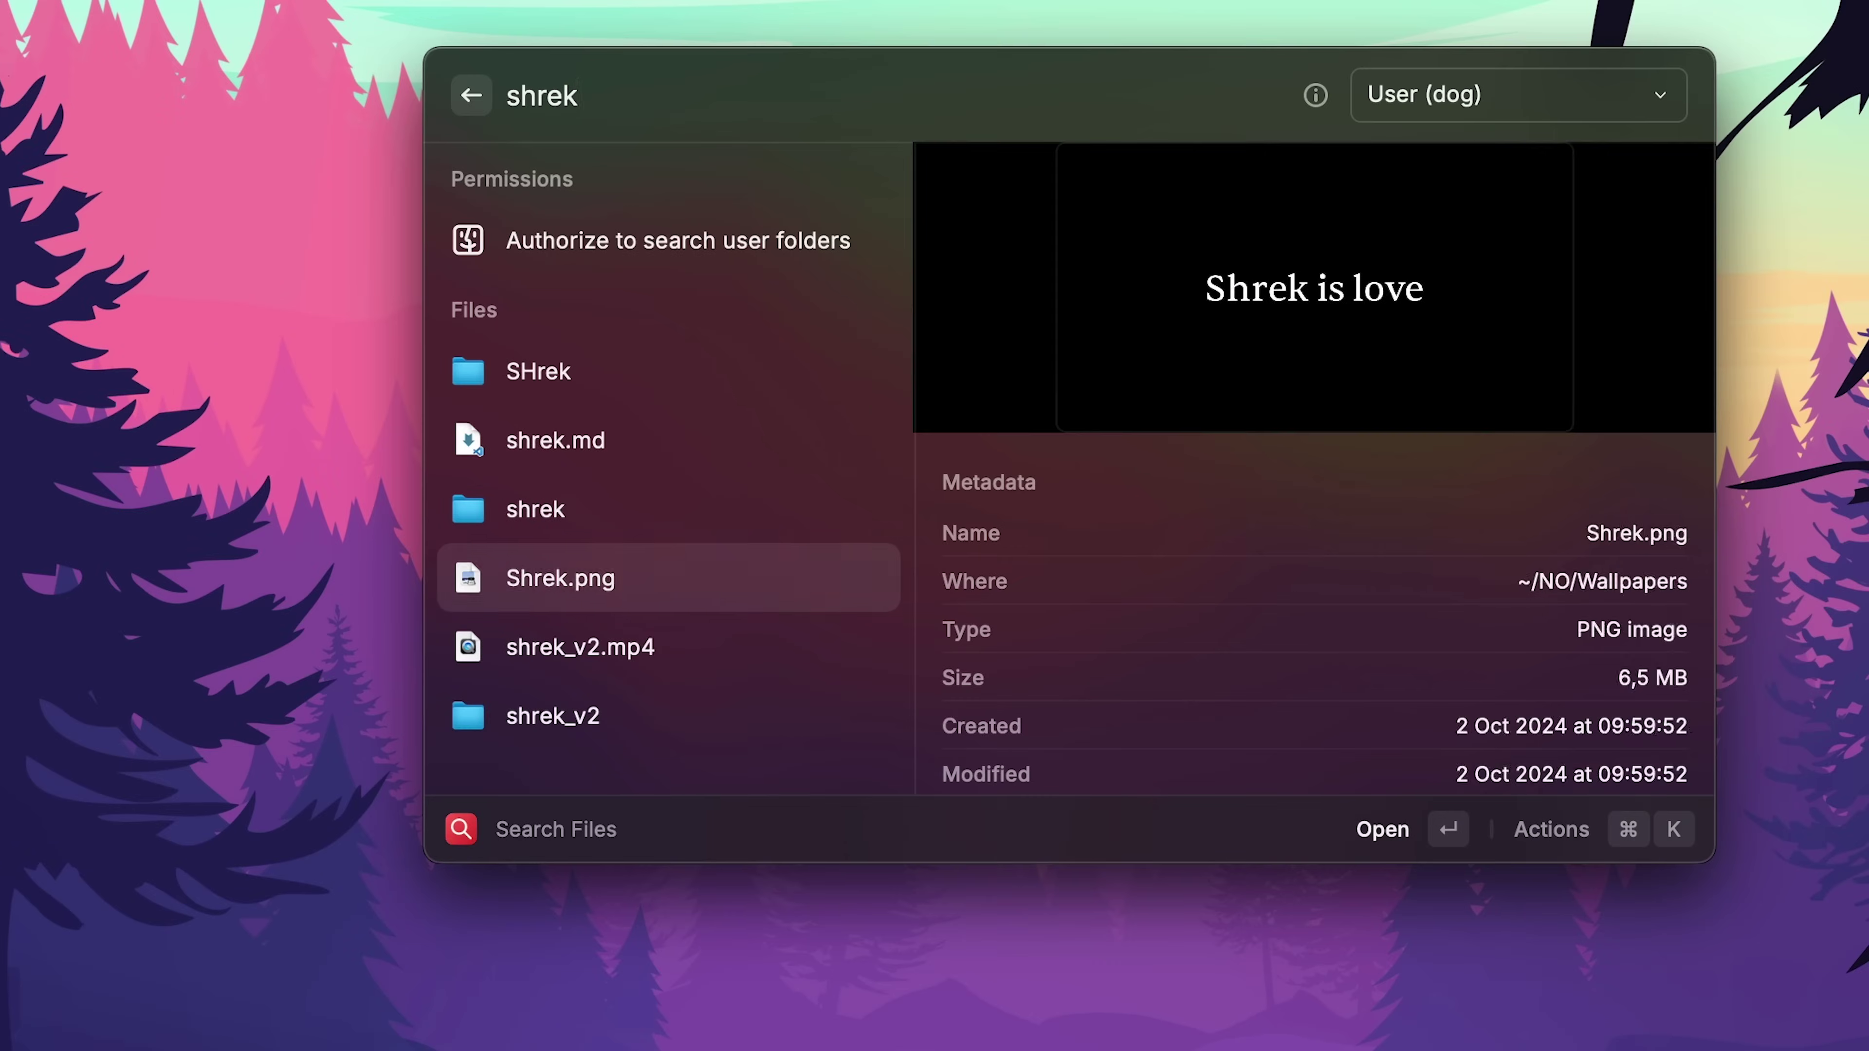
{"action": "key", "text": "Escape"}
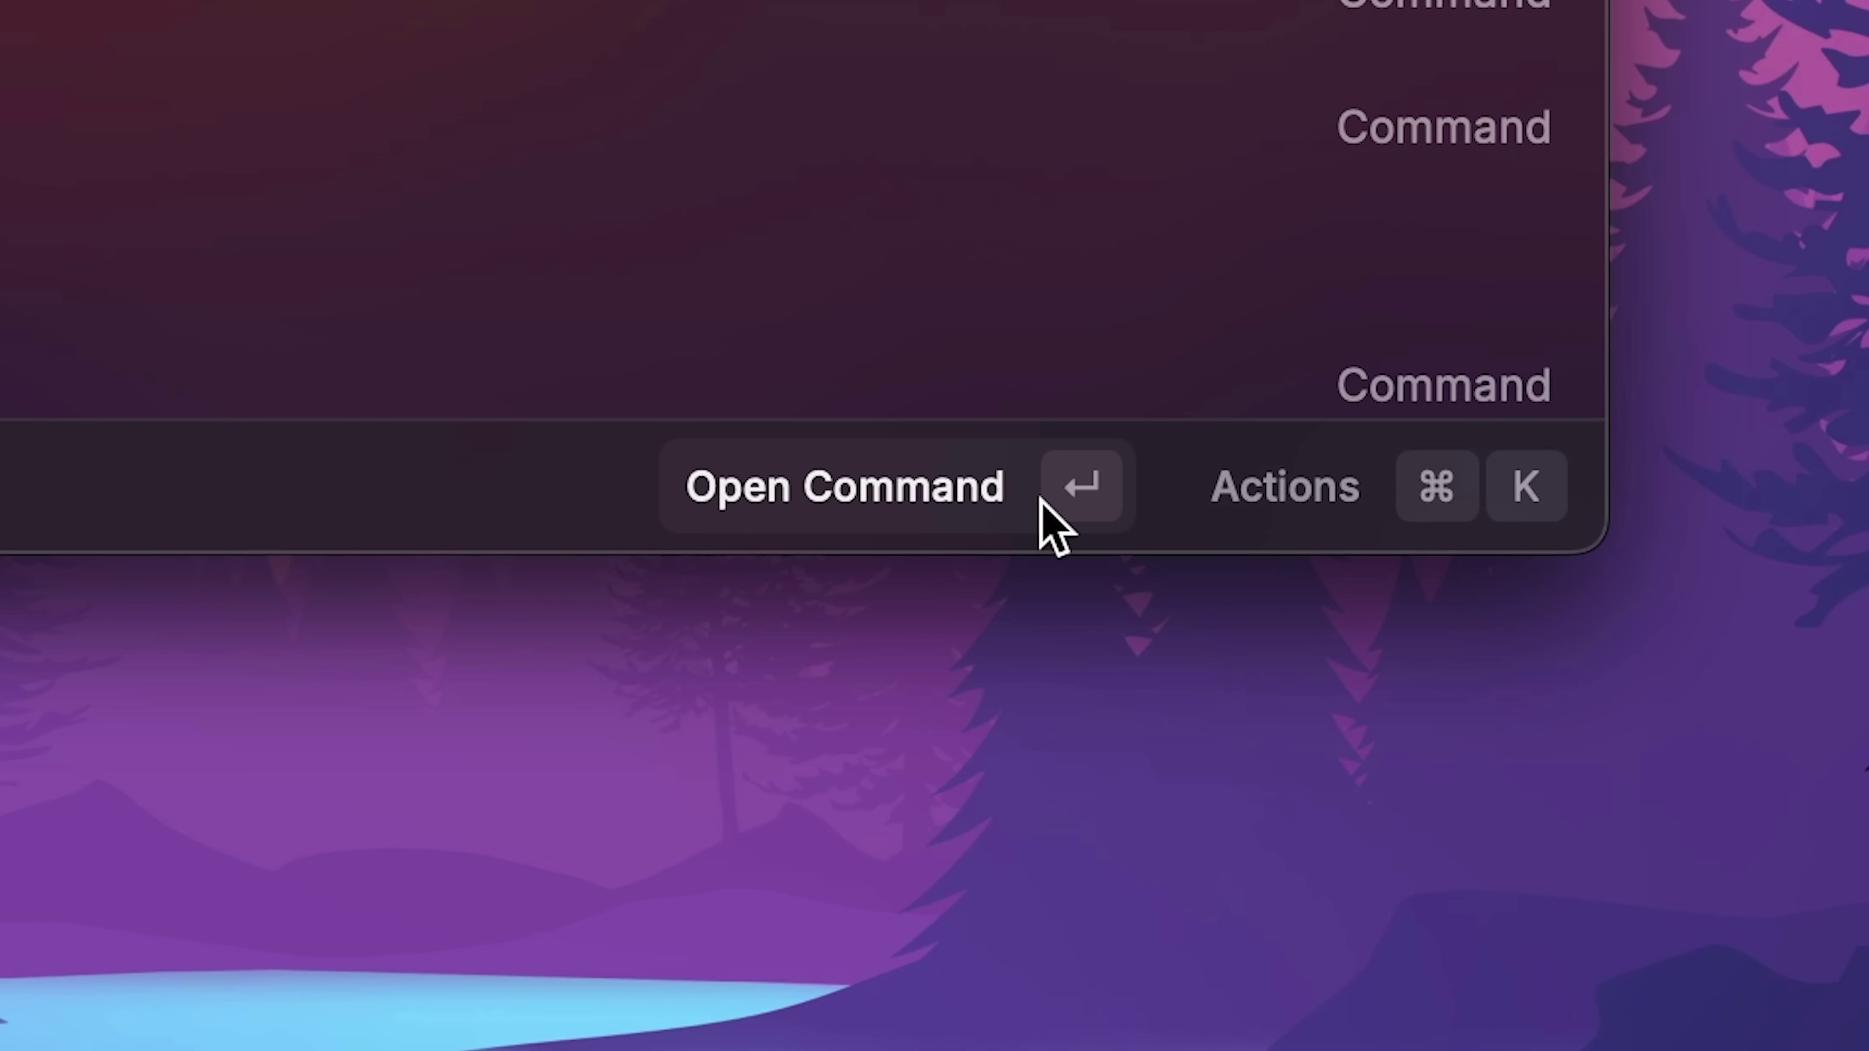
Browse a command's Actions list, open the empty Clipboard History, then show Maccy's clipboard list.
{"action": "left_click", "coordinate": [1301, 511]}
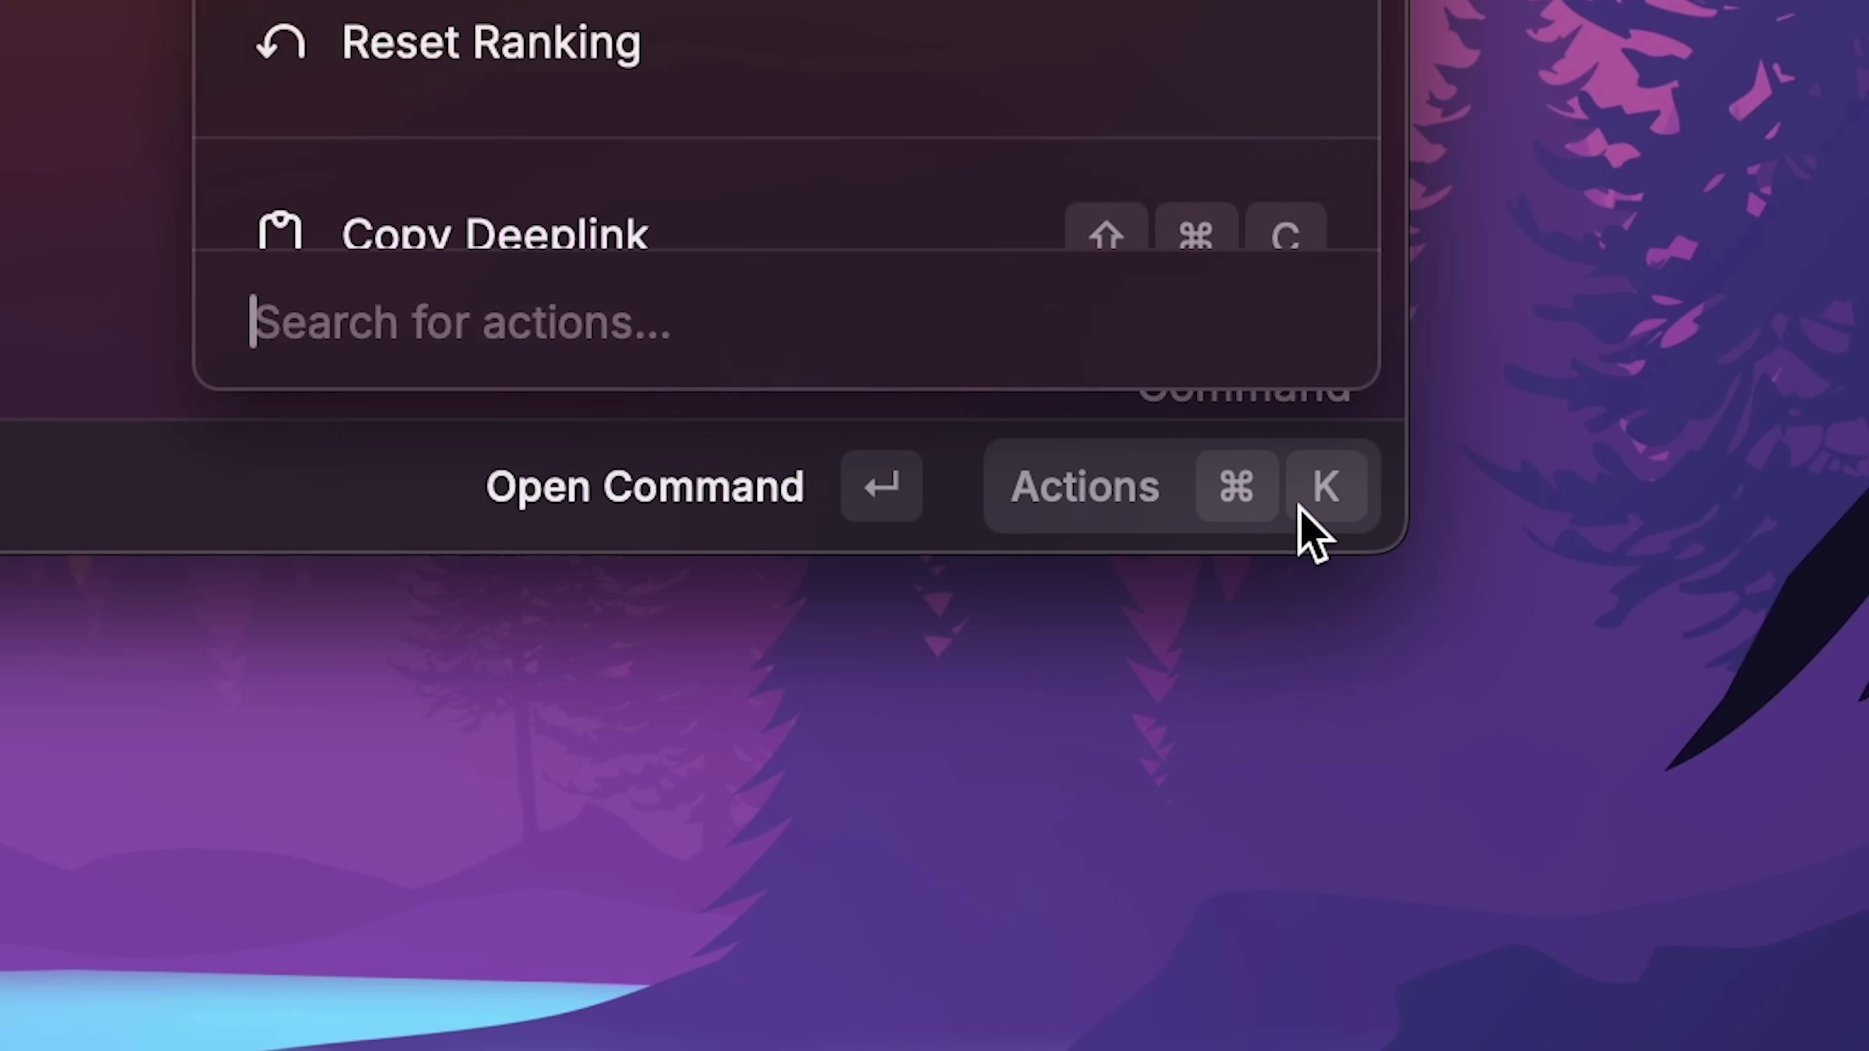
{"action": "scroll", "coordinate": [998, 485], "scroll_direction": "down", "scroll_amount": 3}
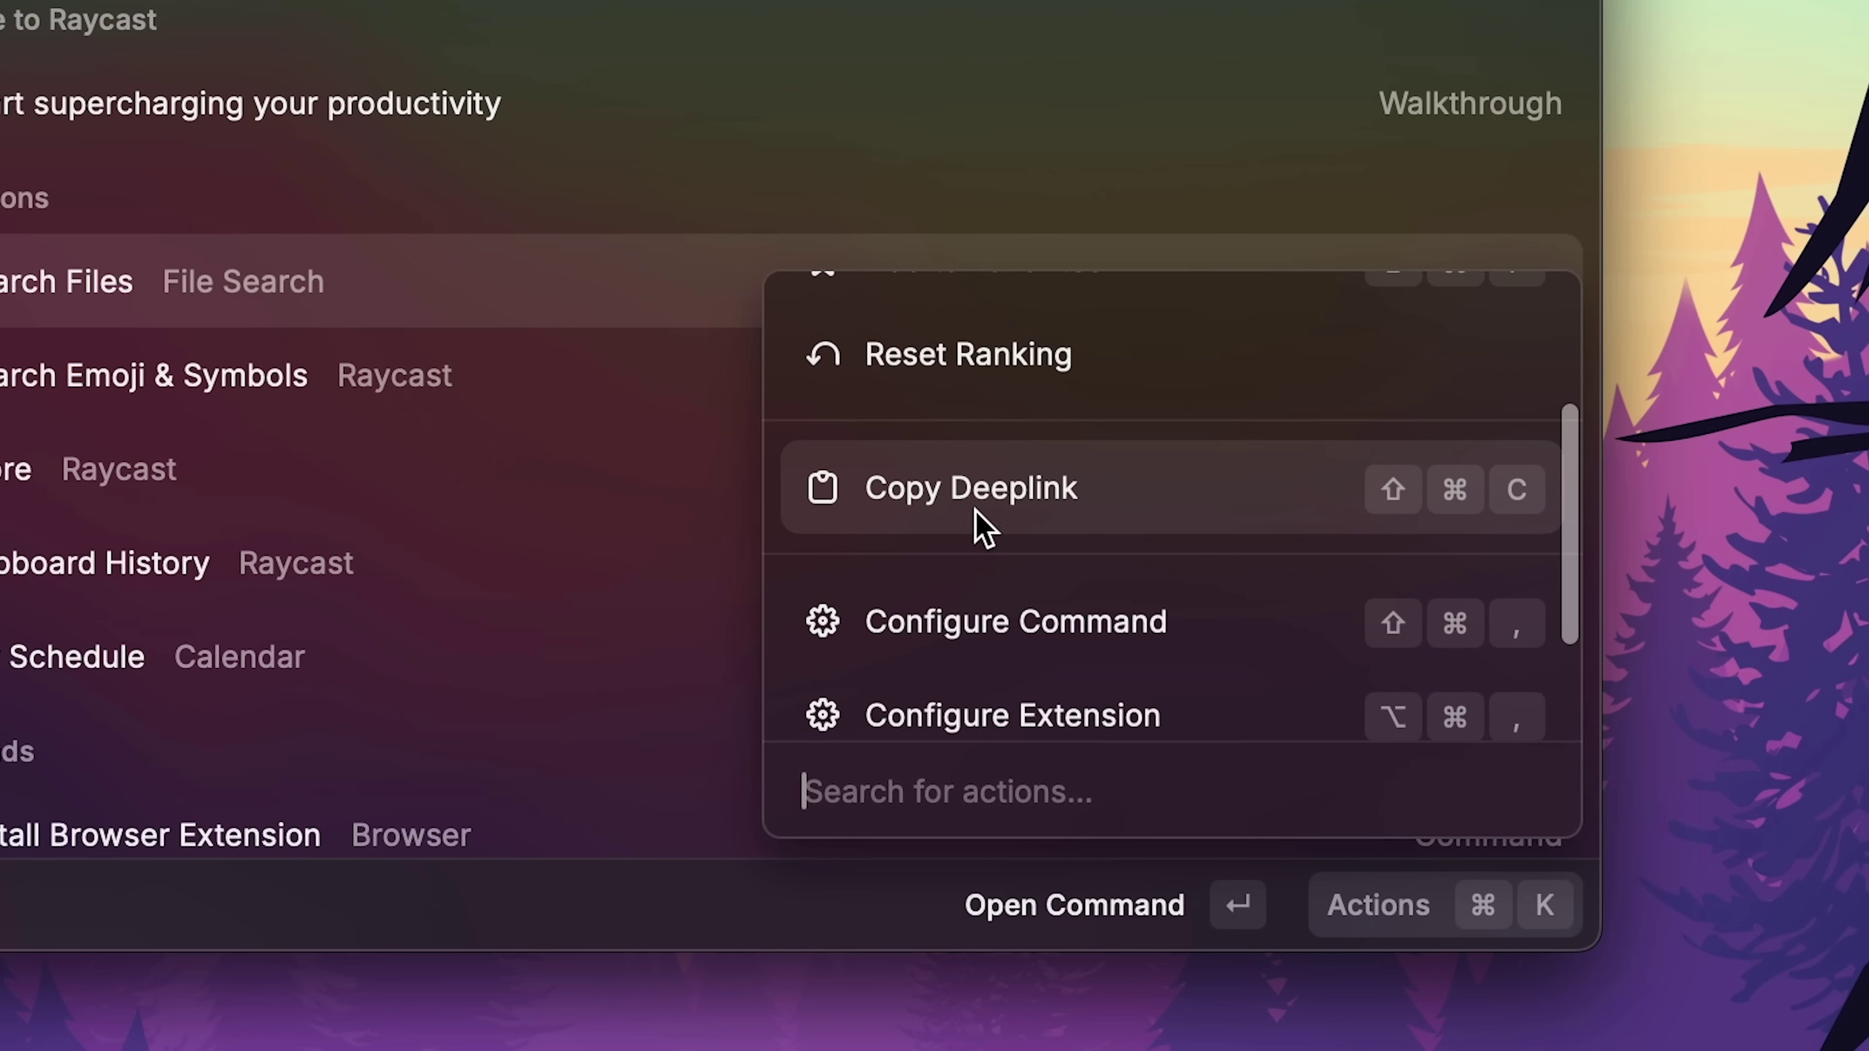
{"action": "scroll", "coordinate": [980, 538], "scroll_direction": "up", "scroll_amount": 3}
{"action": "scroll", "coordinate": [976, 525], "scroll_direction": "down", "scroll_amount": 1}
{"action": "key", "text": "Escape"}
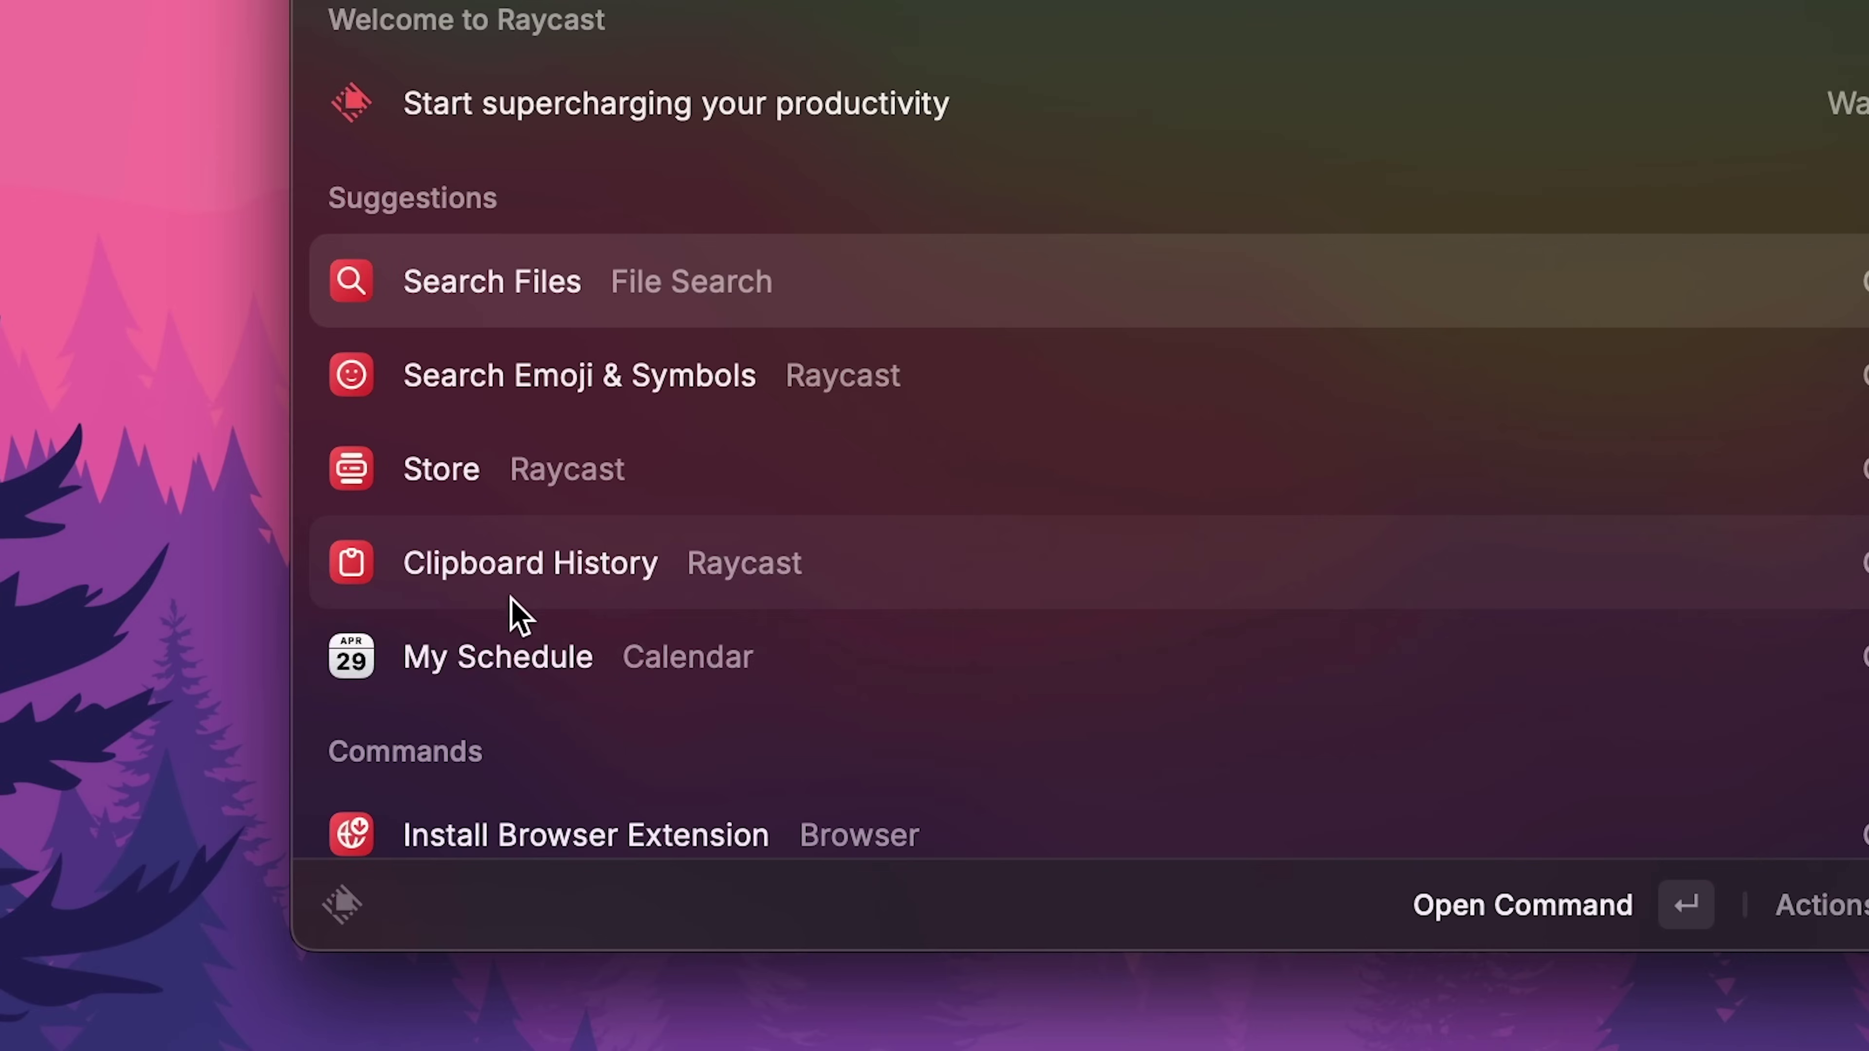
{"action": "left_click", "coordinate": [517, 604]}
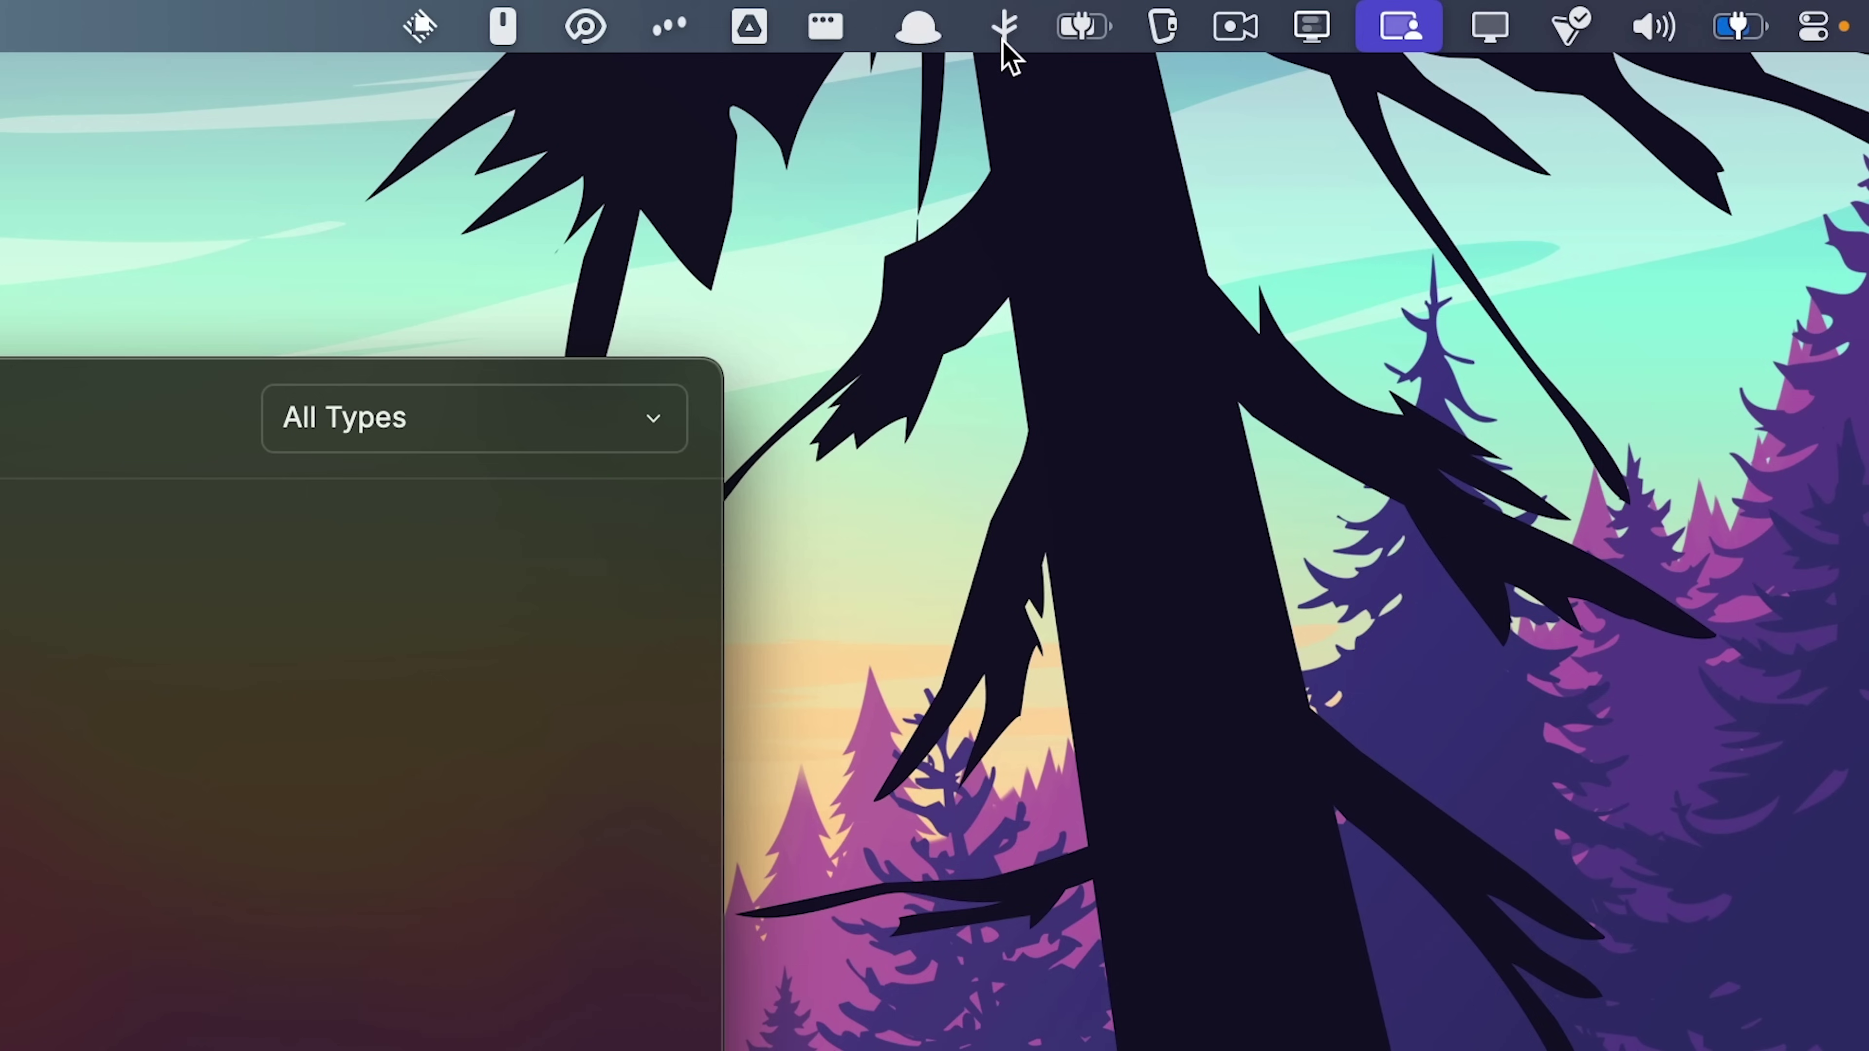
{"action": "left_click", "coordinate": [1003, 41]}
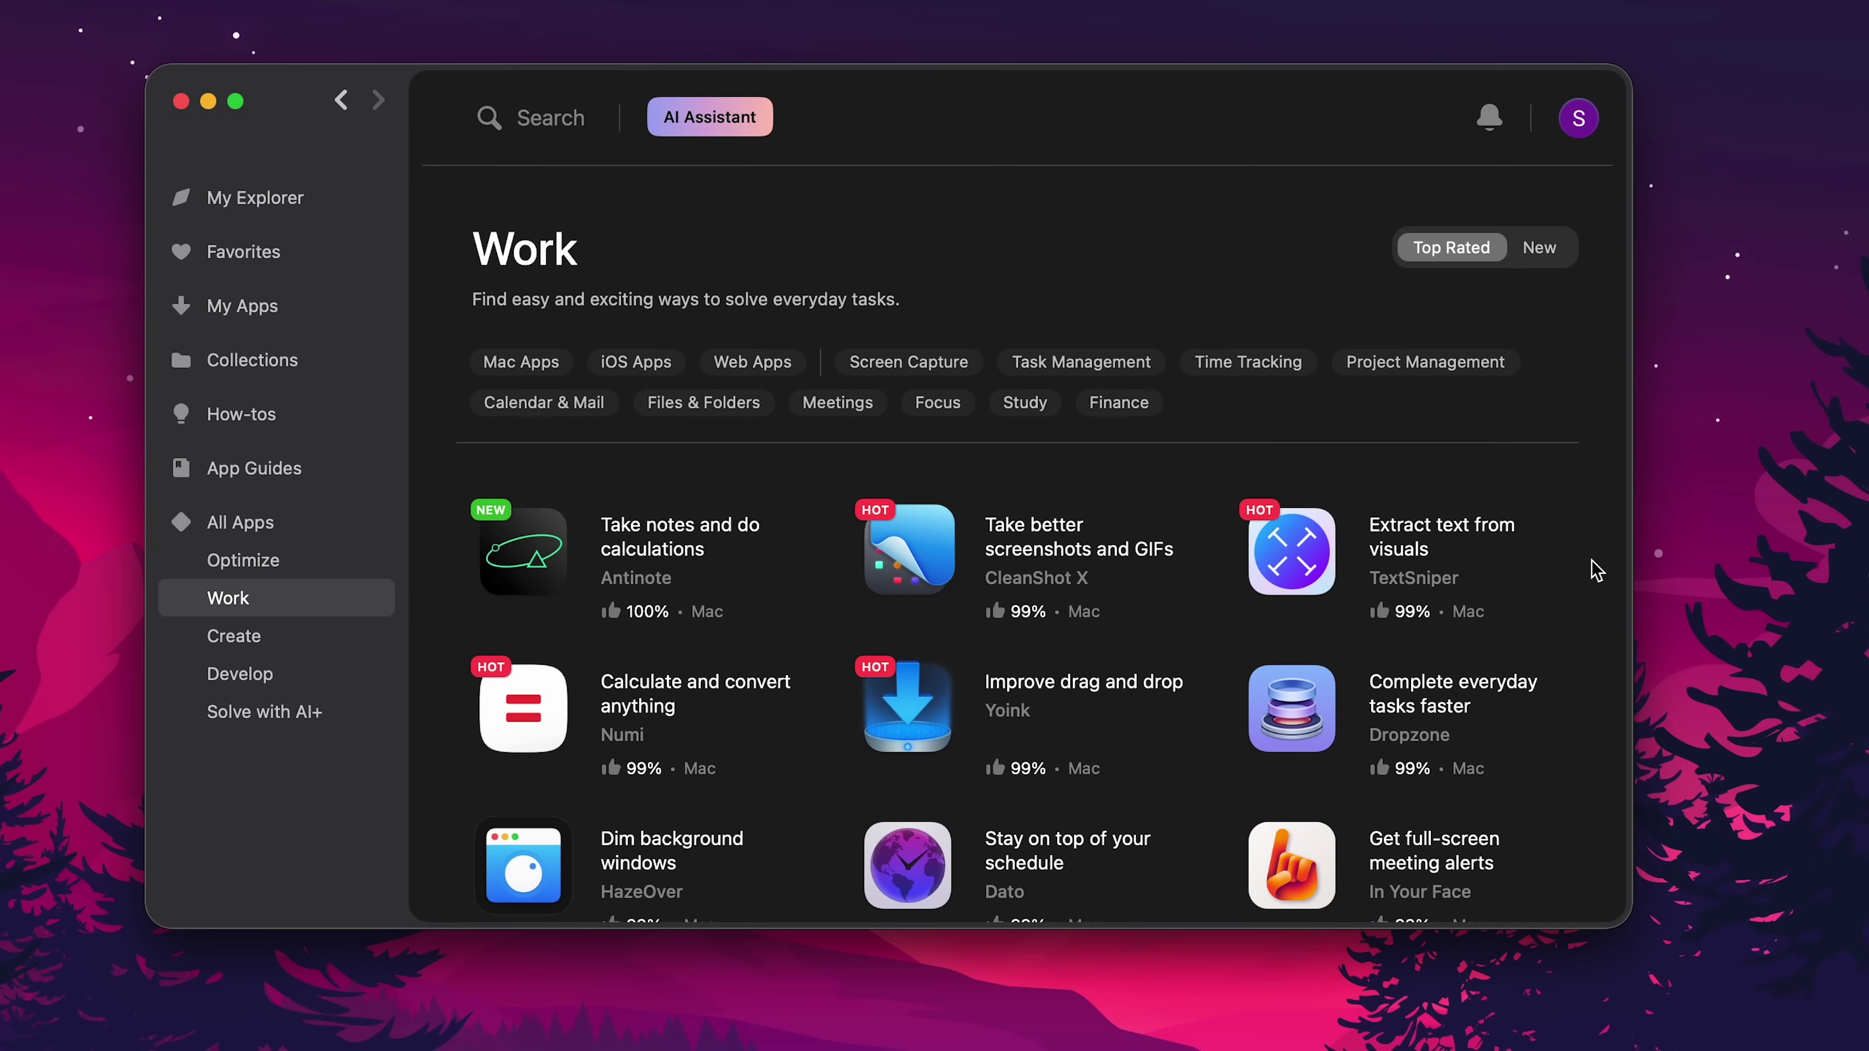
Scroll the Work category, check the Mac plan's $9.99/mo price, and show all collections.
{"action": "scroll", "coordinate": [1594, 570], "scroll_direction": "down", "scroll_amount": 5}
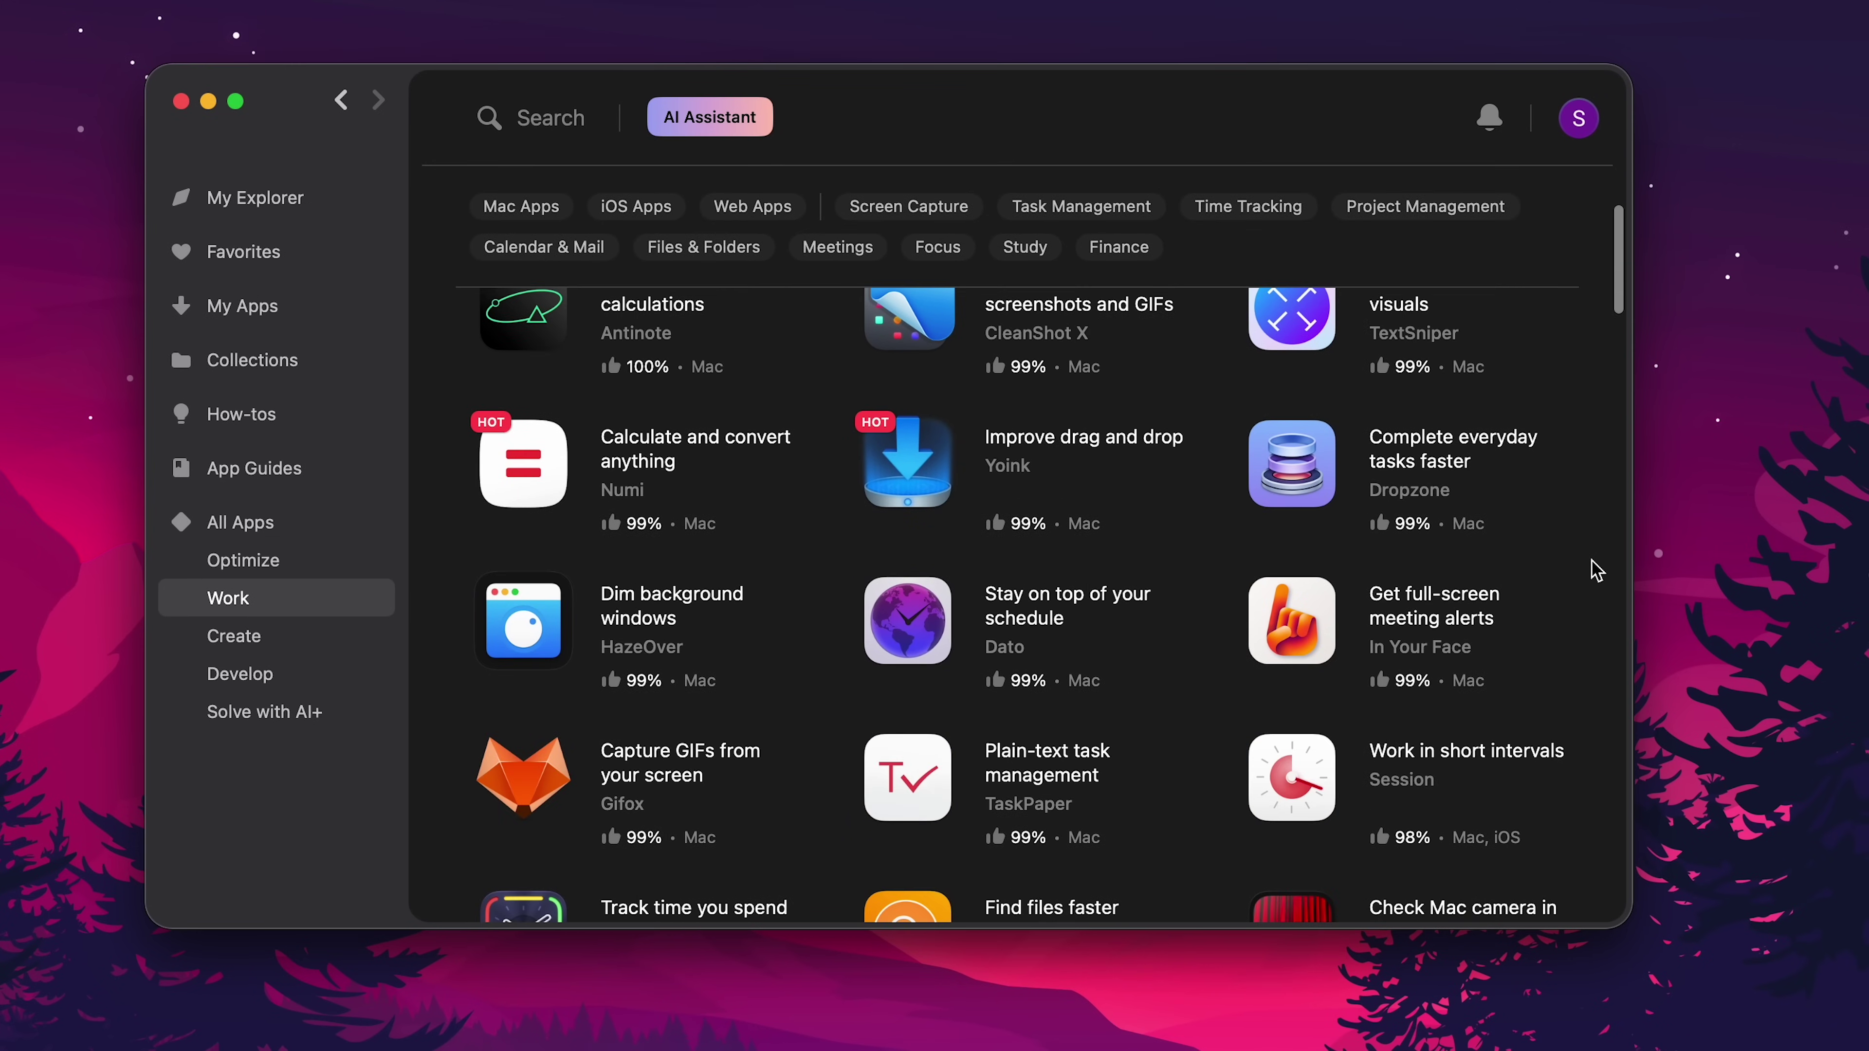
{"action": "scroll", "coordinate": [1595, 571], "scroll_direction": "down", "scroll_amount": 6}
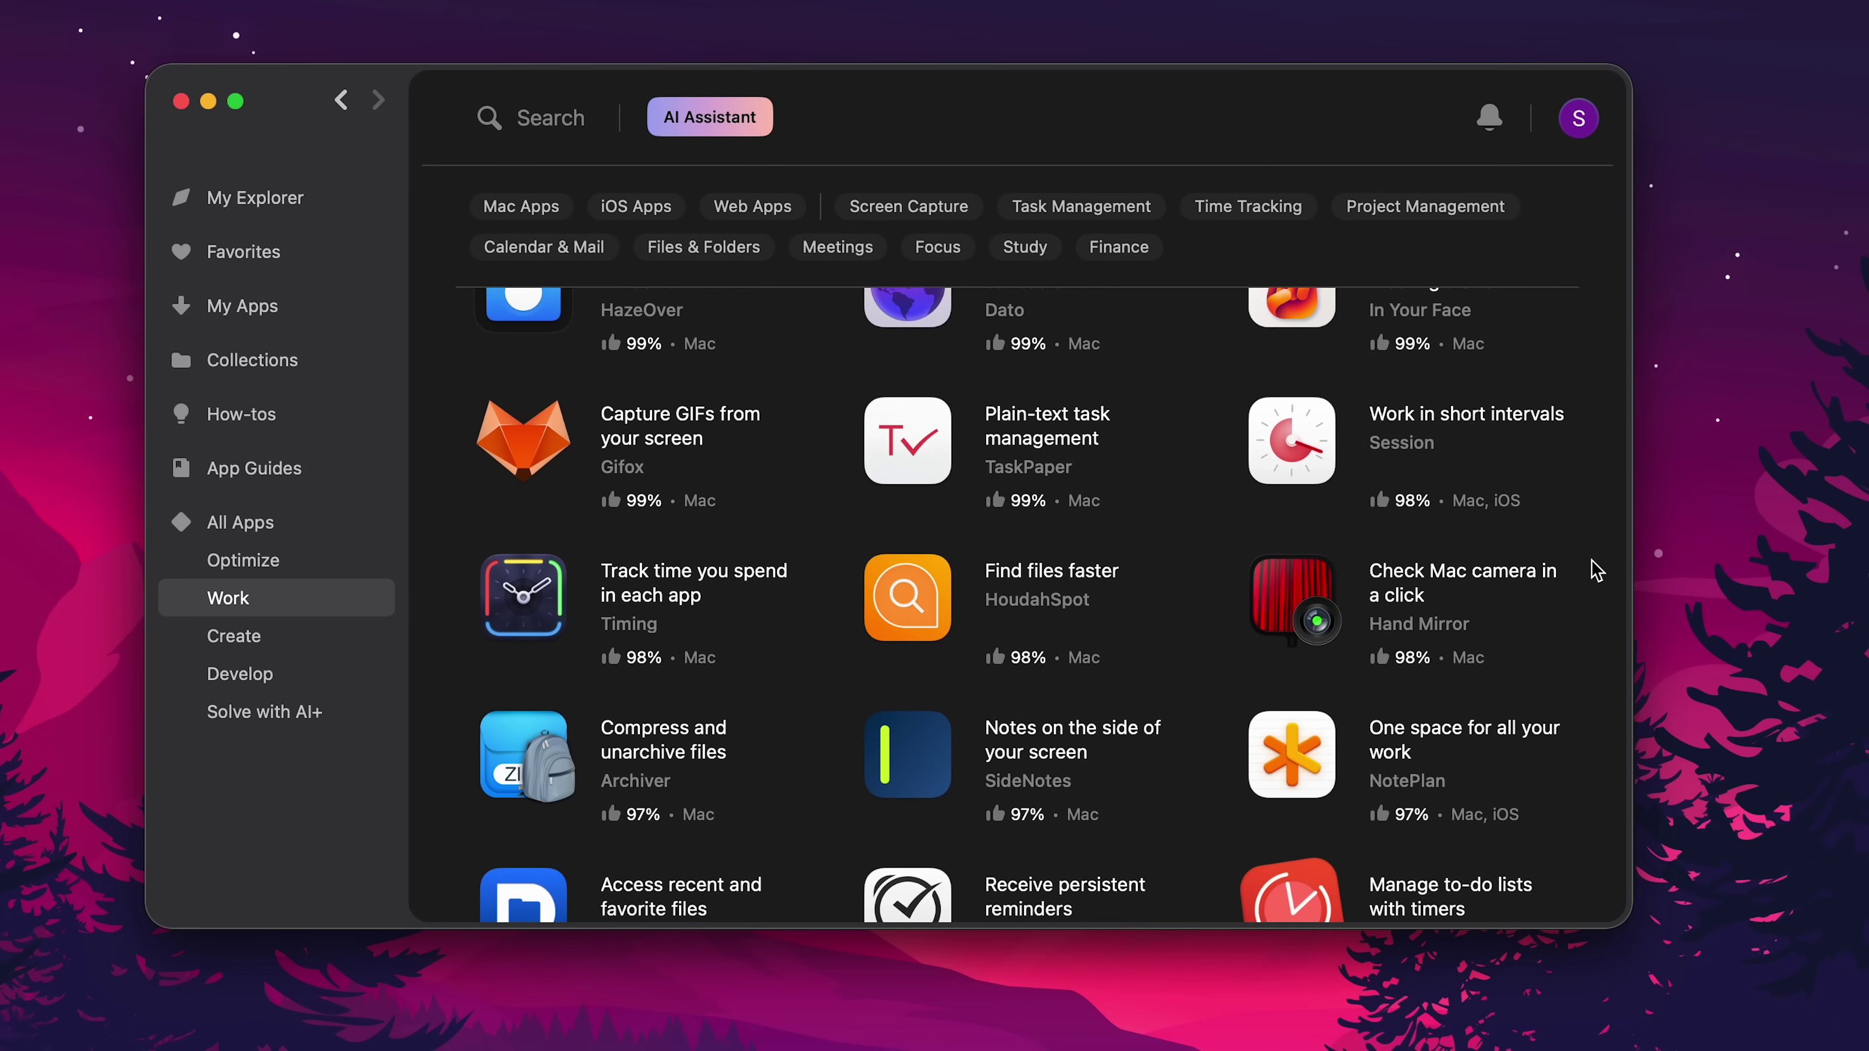
{"action": "scroll", "coordinate": [1594, 570], "scroll_direction": "down", "scroll_amount": 6}
{"action": "scroll", "coordinate": [1594, 571], "scroll_direction": "down", "scroll_amount": 4}
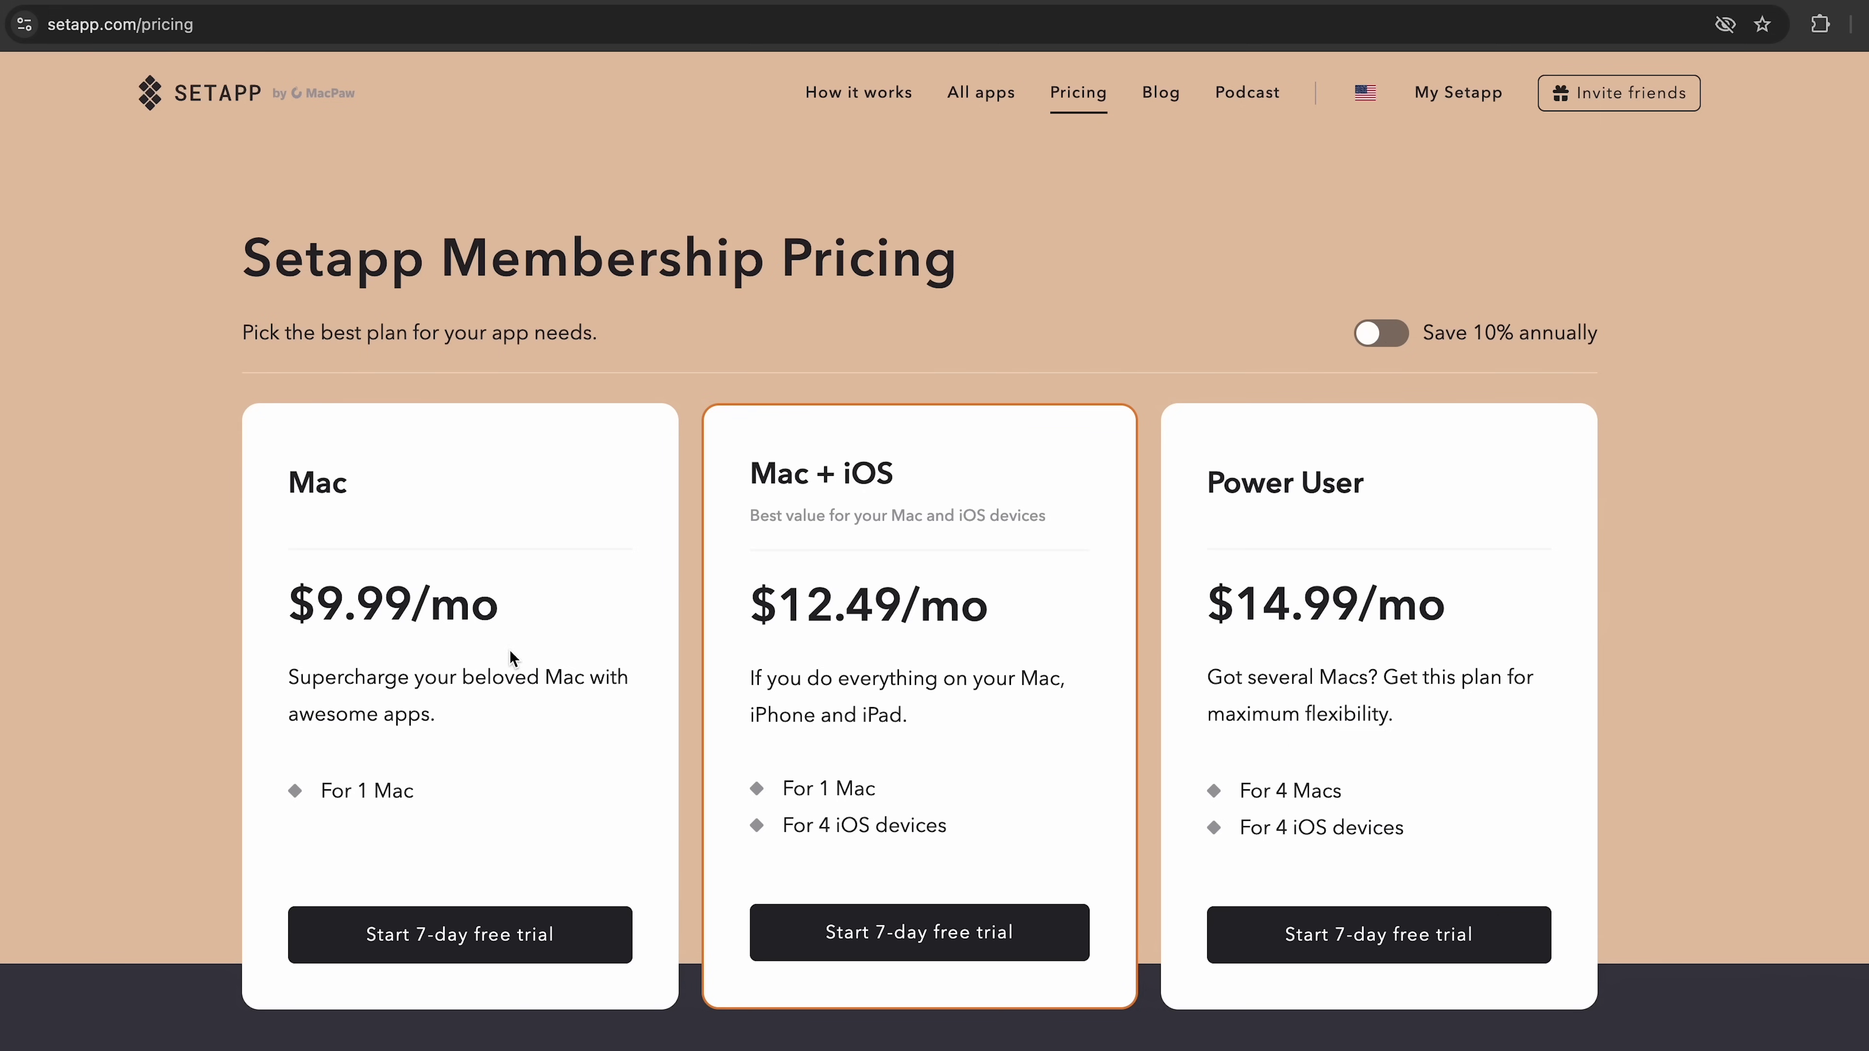
{"action": "left_click_drag", "start_coordinate": [498, 618], "coordinate": [339, 625]}
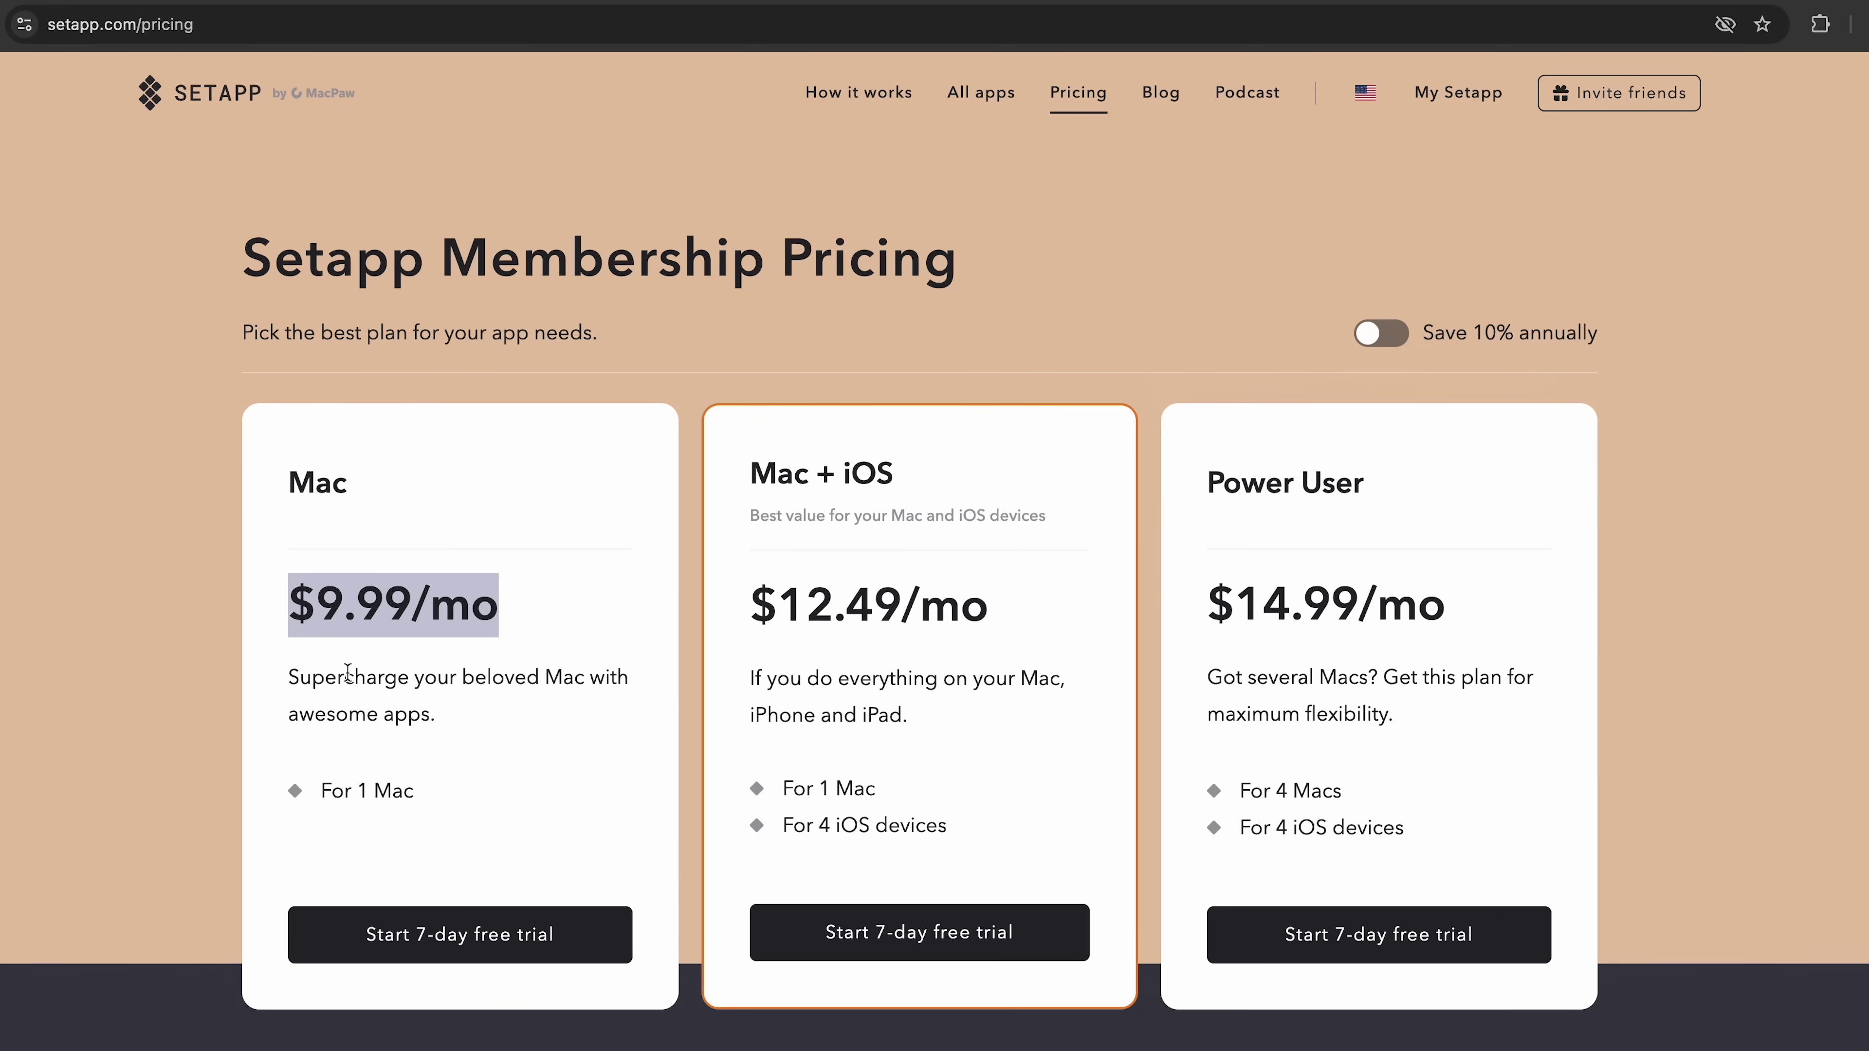
{"action": "left_click", "coordinate": [492, 767]}
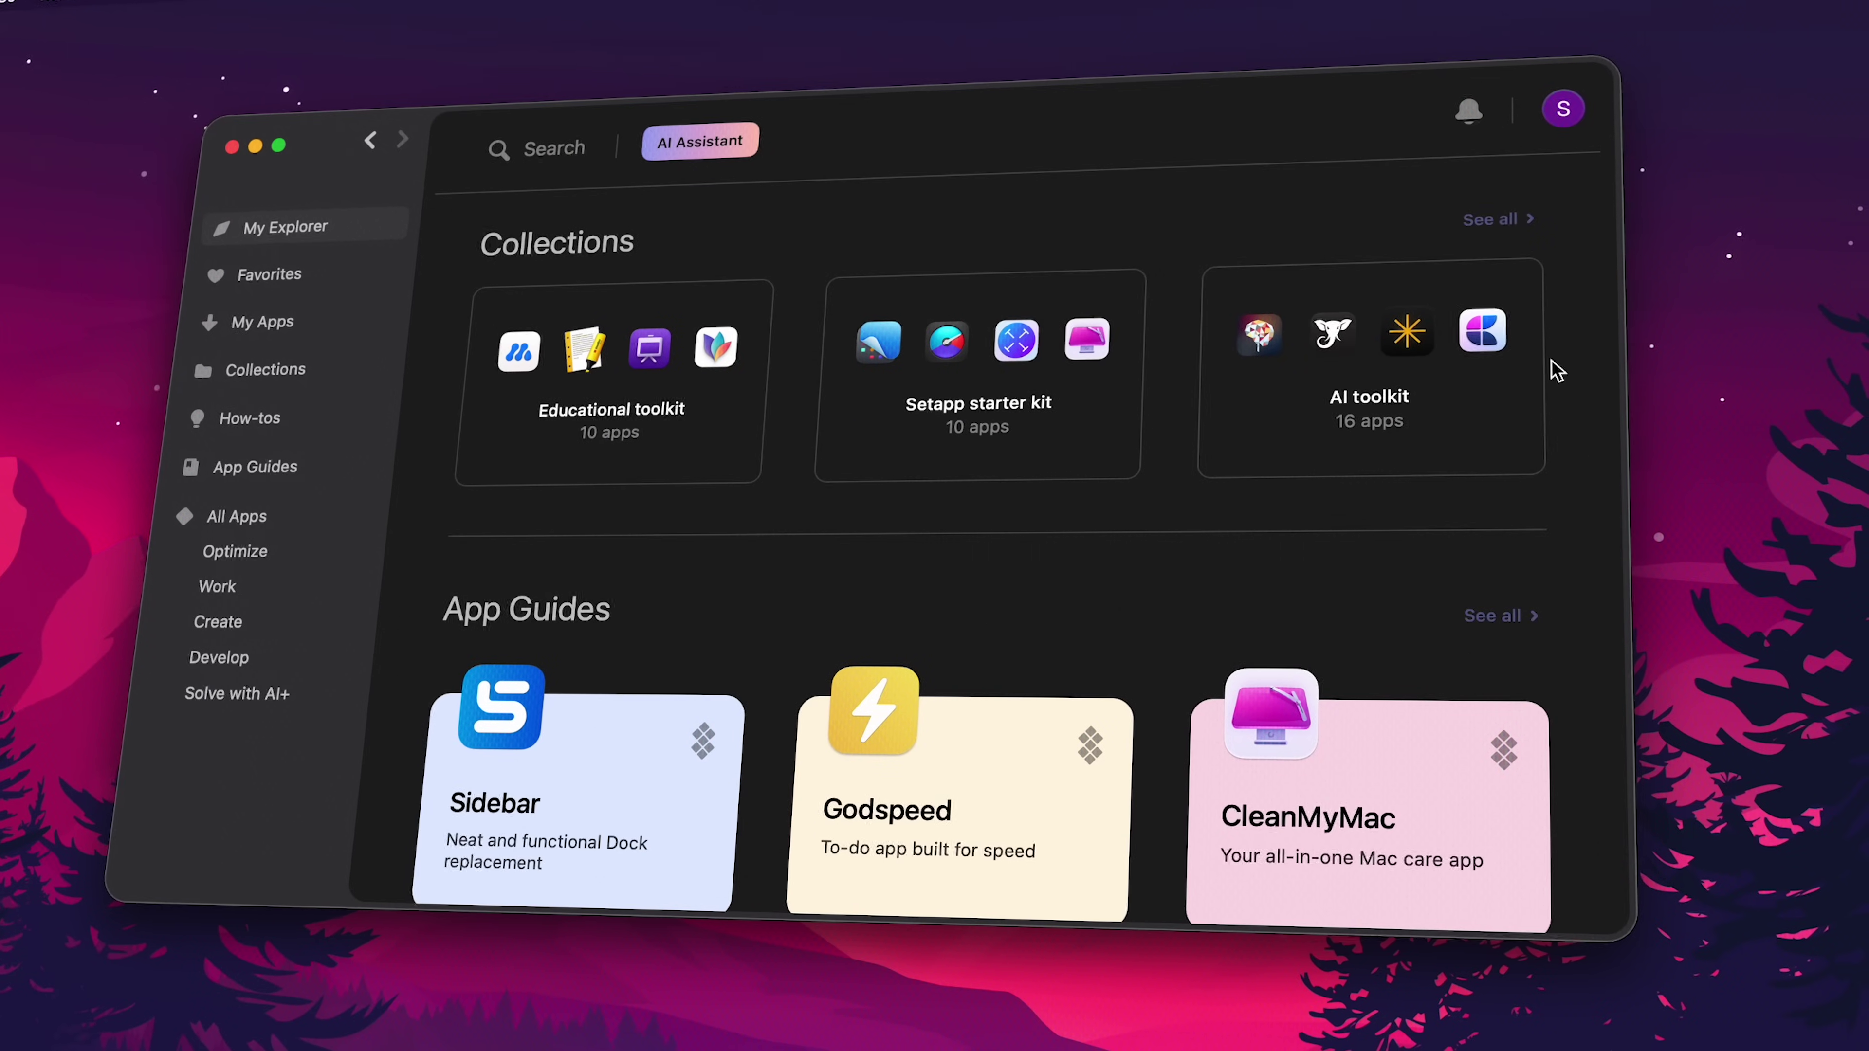
{"action": "left_click", "coordinate": [1497, 235]}
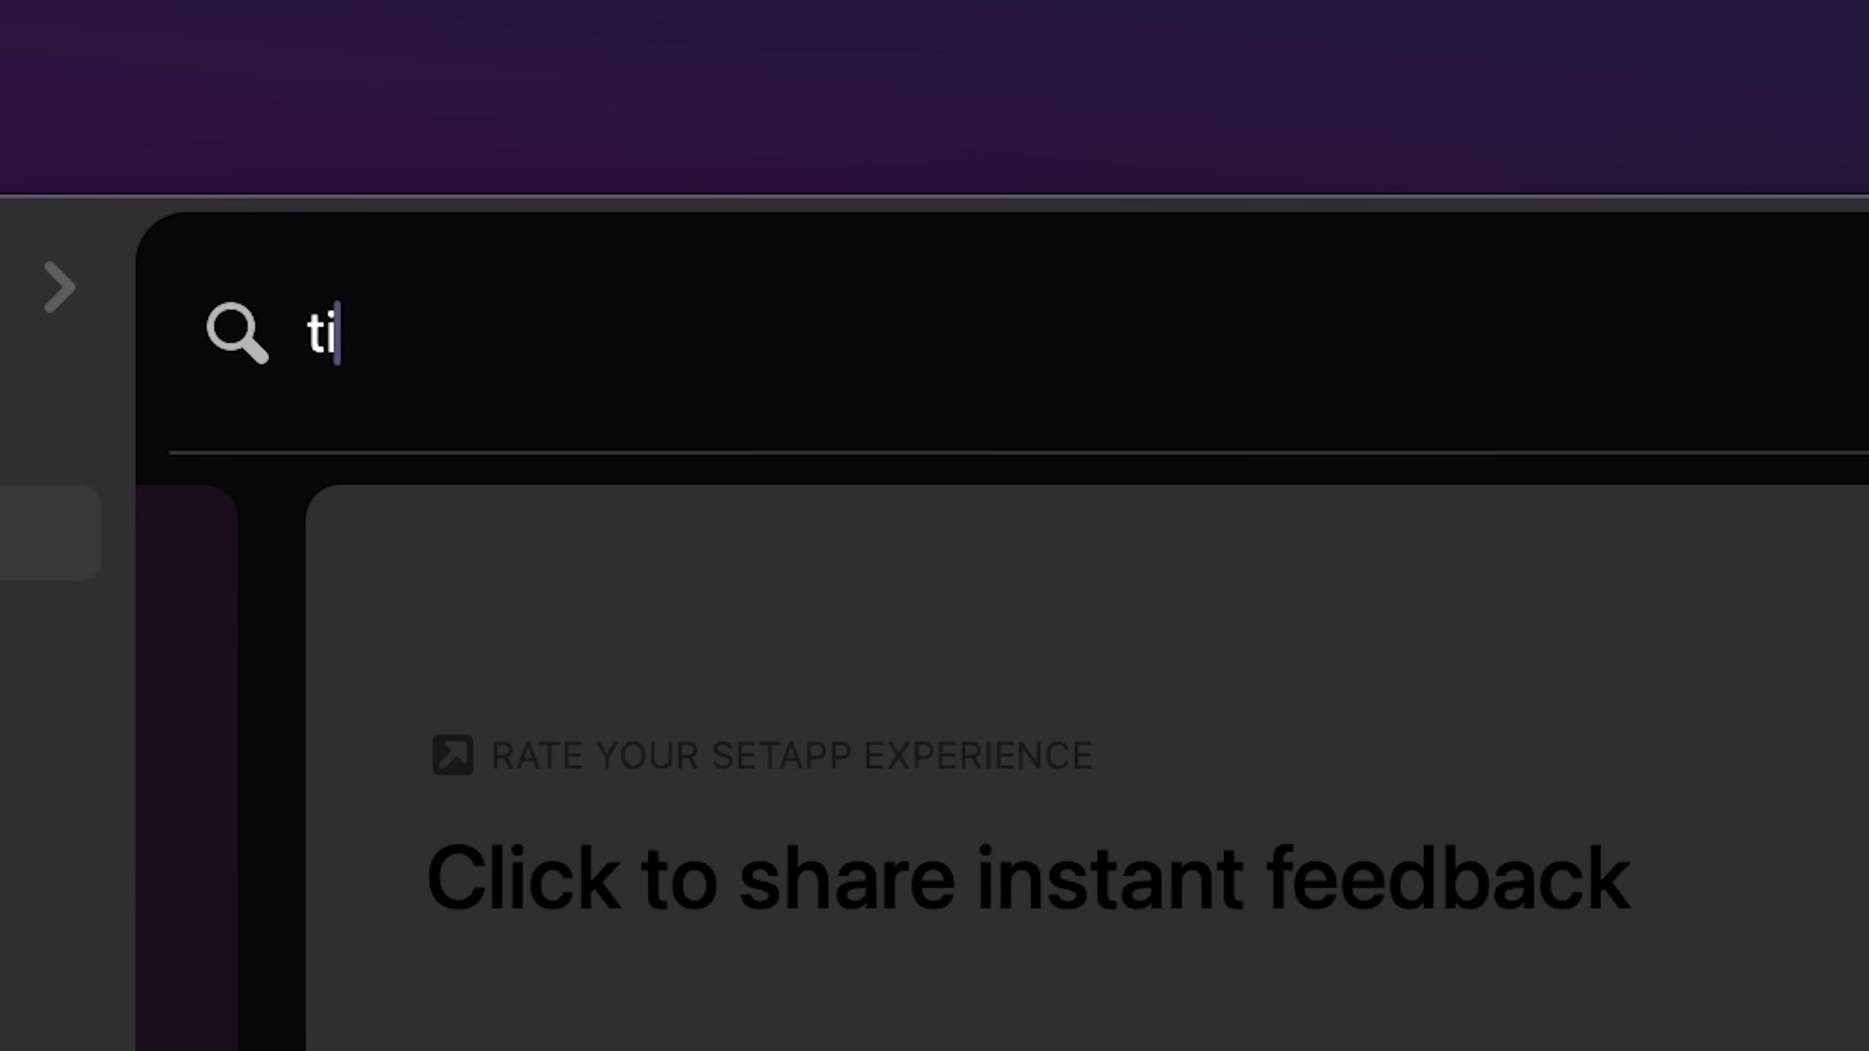
Search the catalogue for 'tidy up menu bar' to bring up Bartender.
{"action": "type", "text": "dy up menu bar"}
{"action": "key", "text": "Return"}
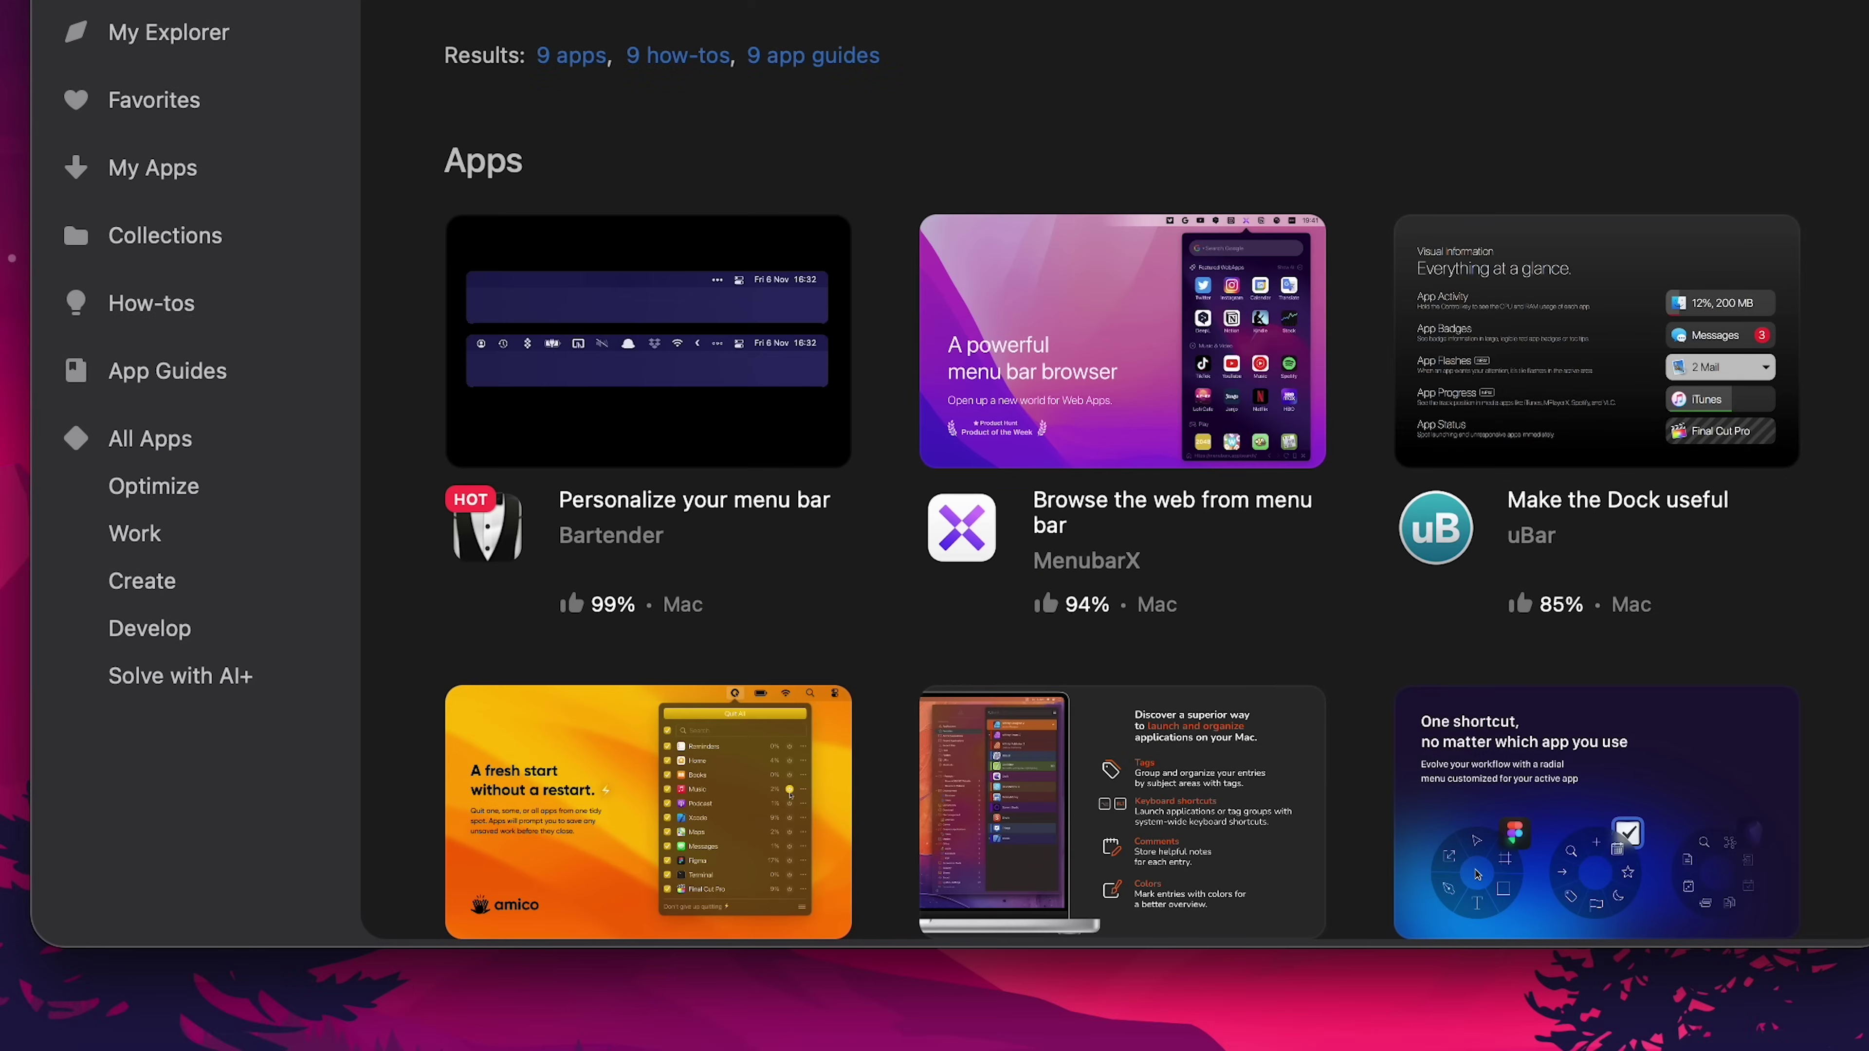
{"action": "mouse_move", "coordinate": [835, 229]}
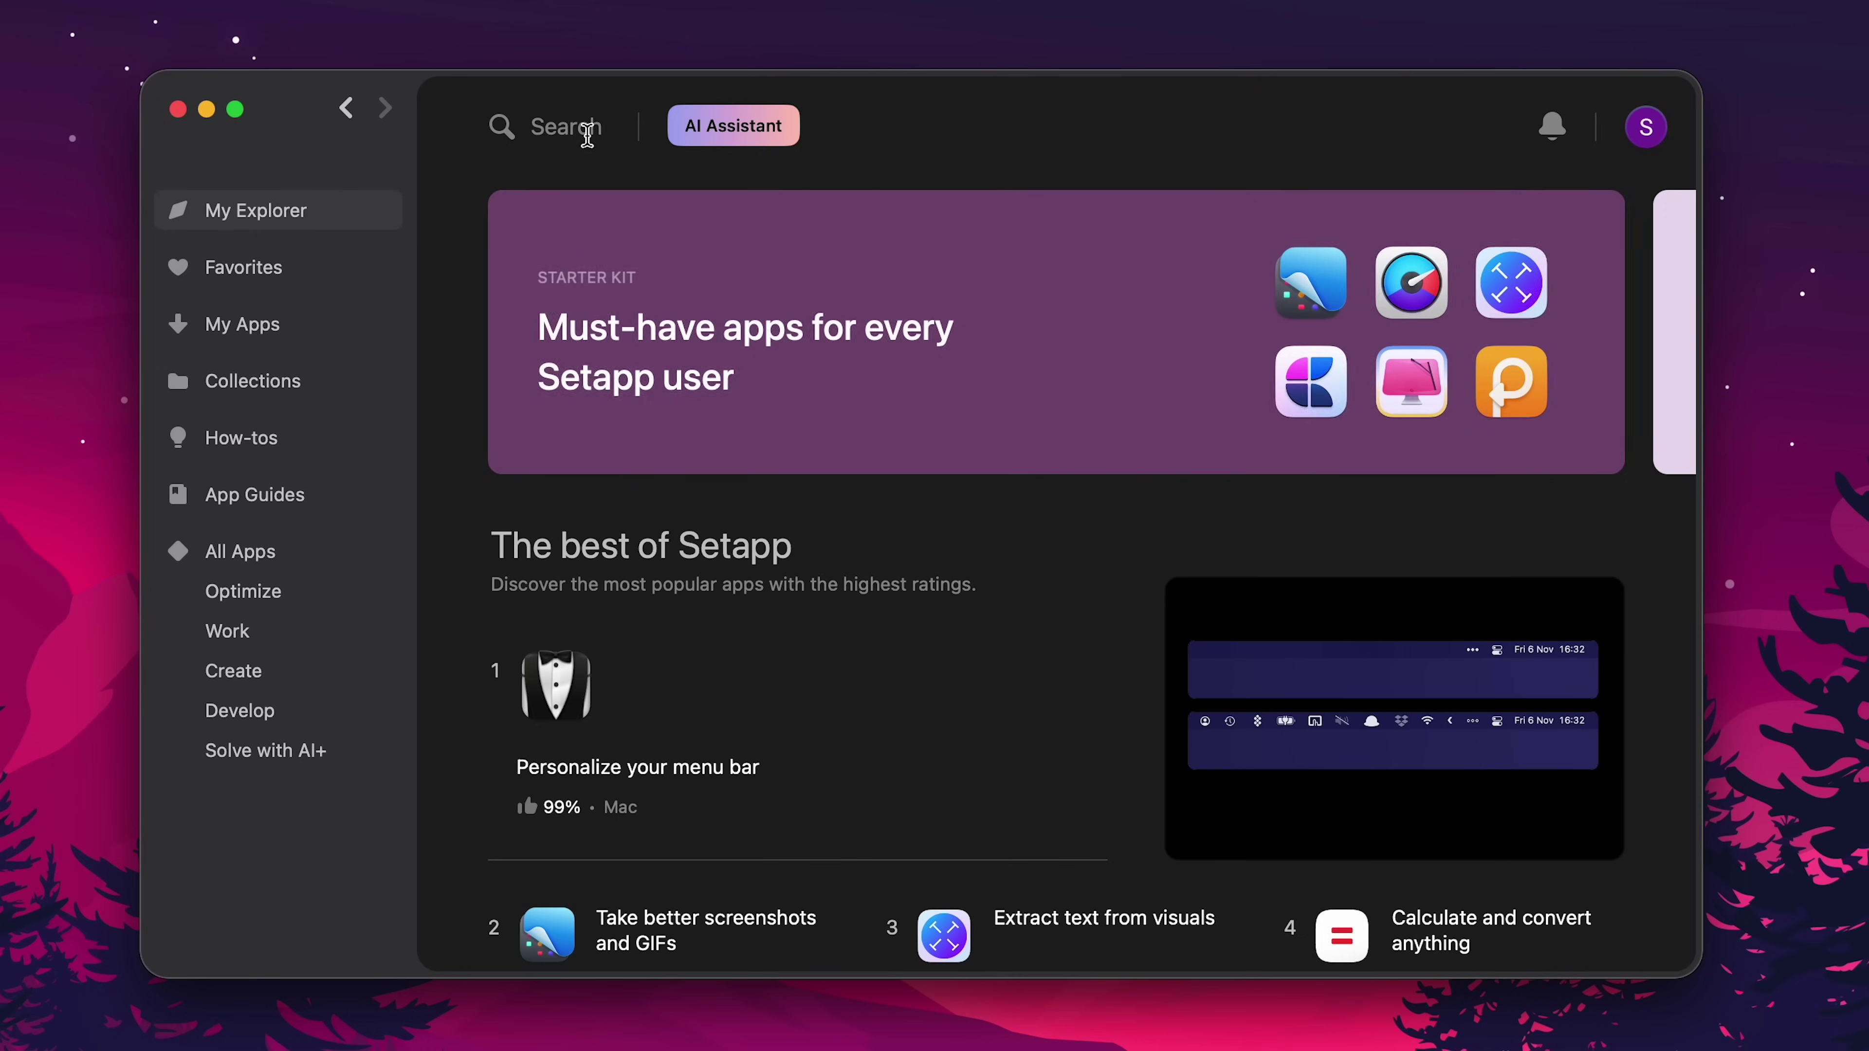
Search Setapp for 'vpn' and connect ClearVPN to Ireland.
{"action": "left_click", "coordinate": [587, 135]}
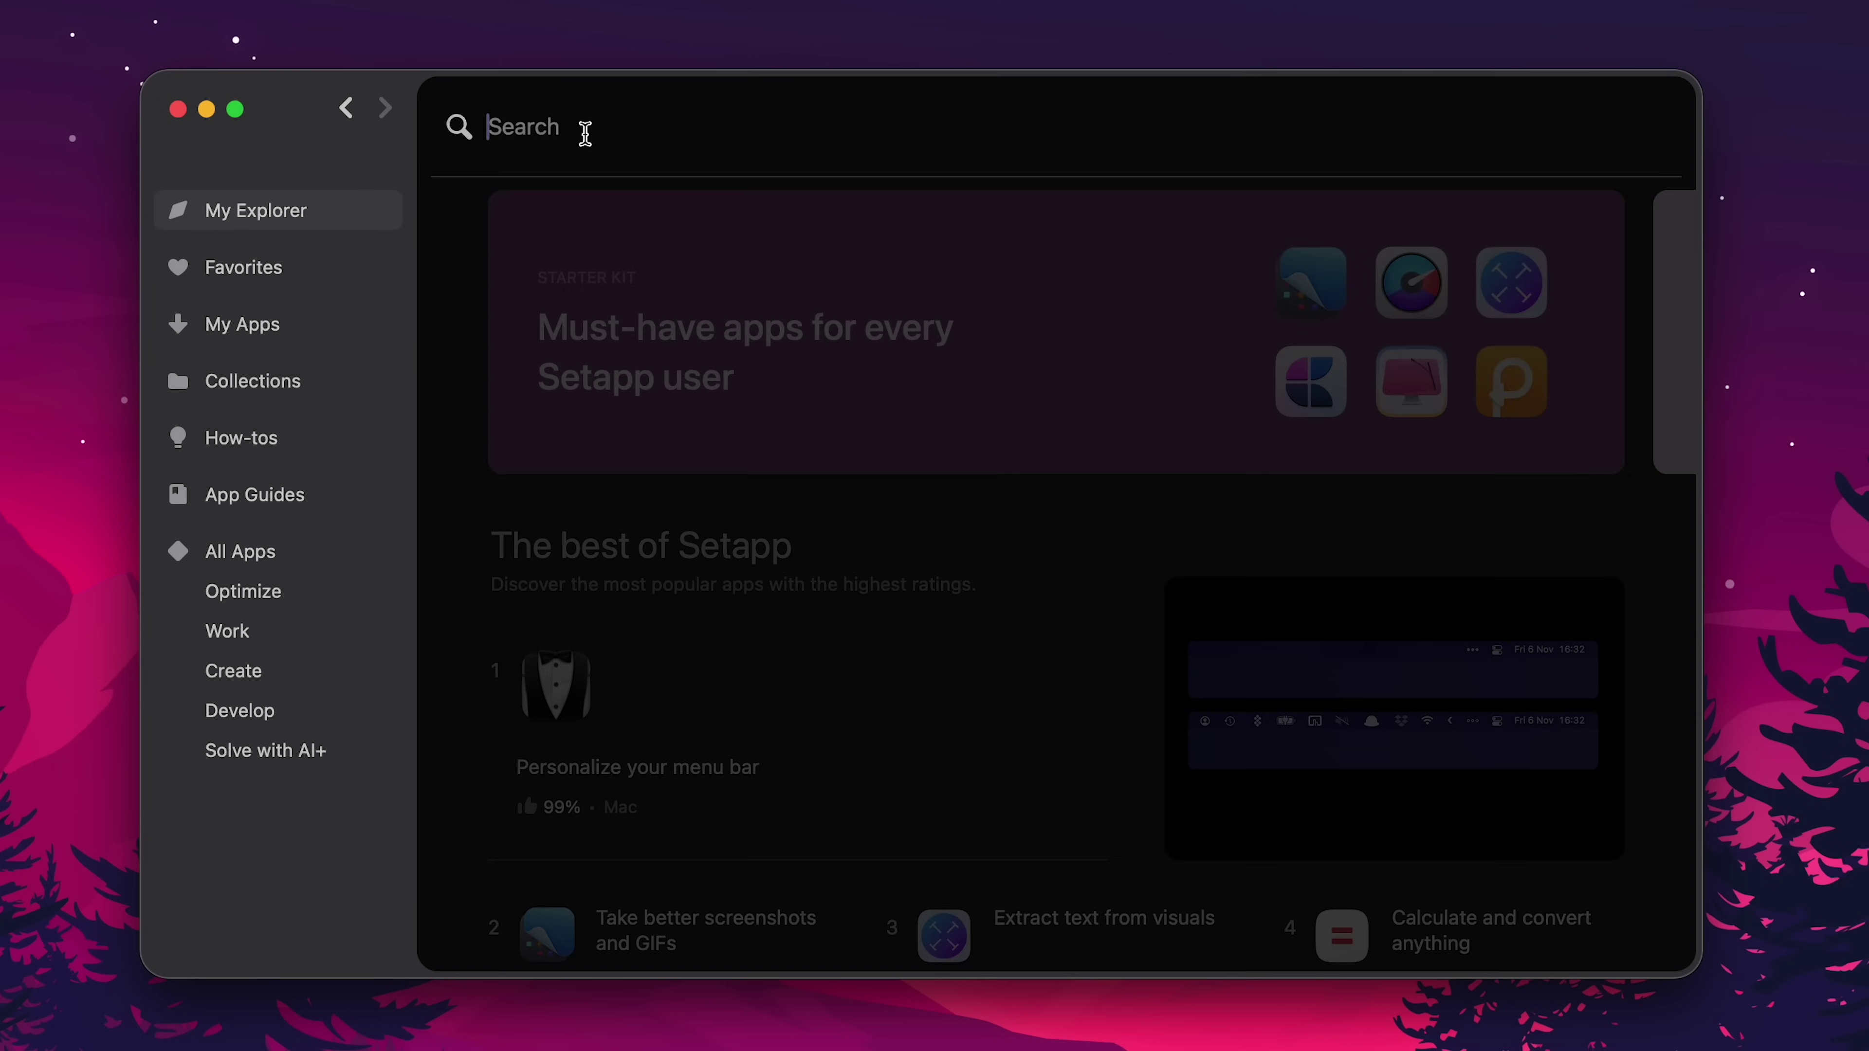
{"action": "type", "text": "vpn"}
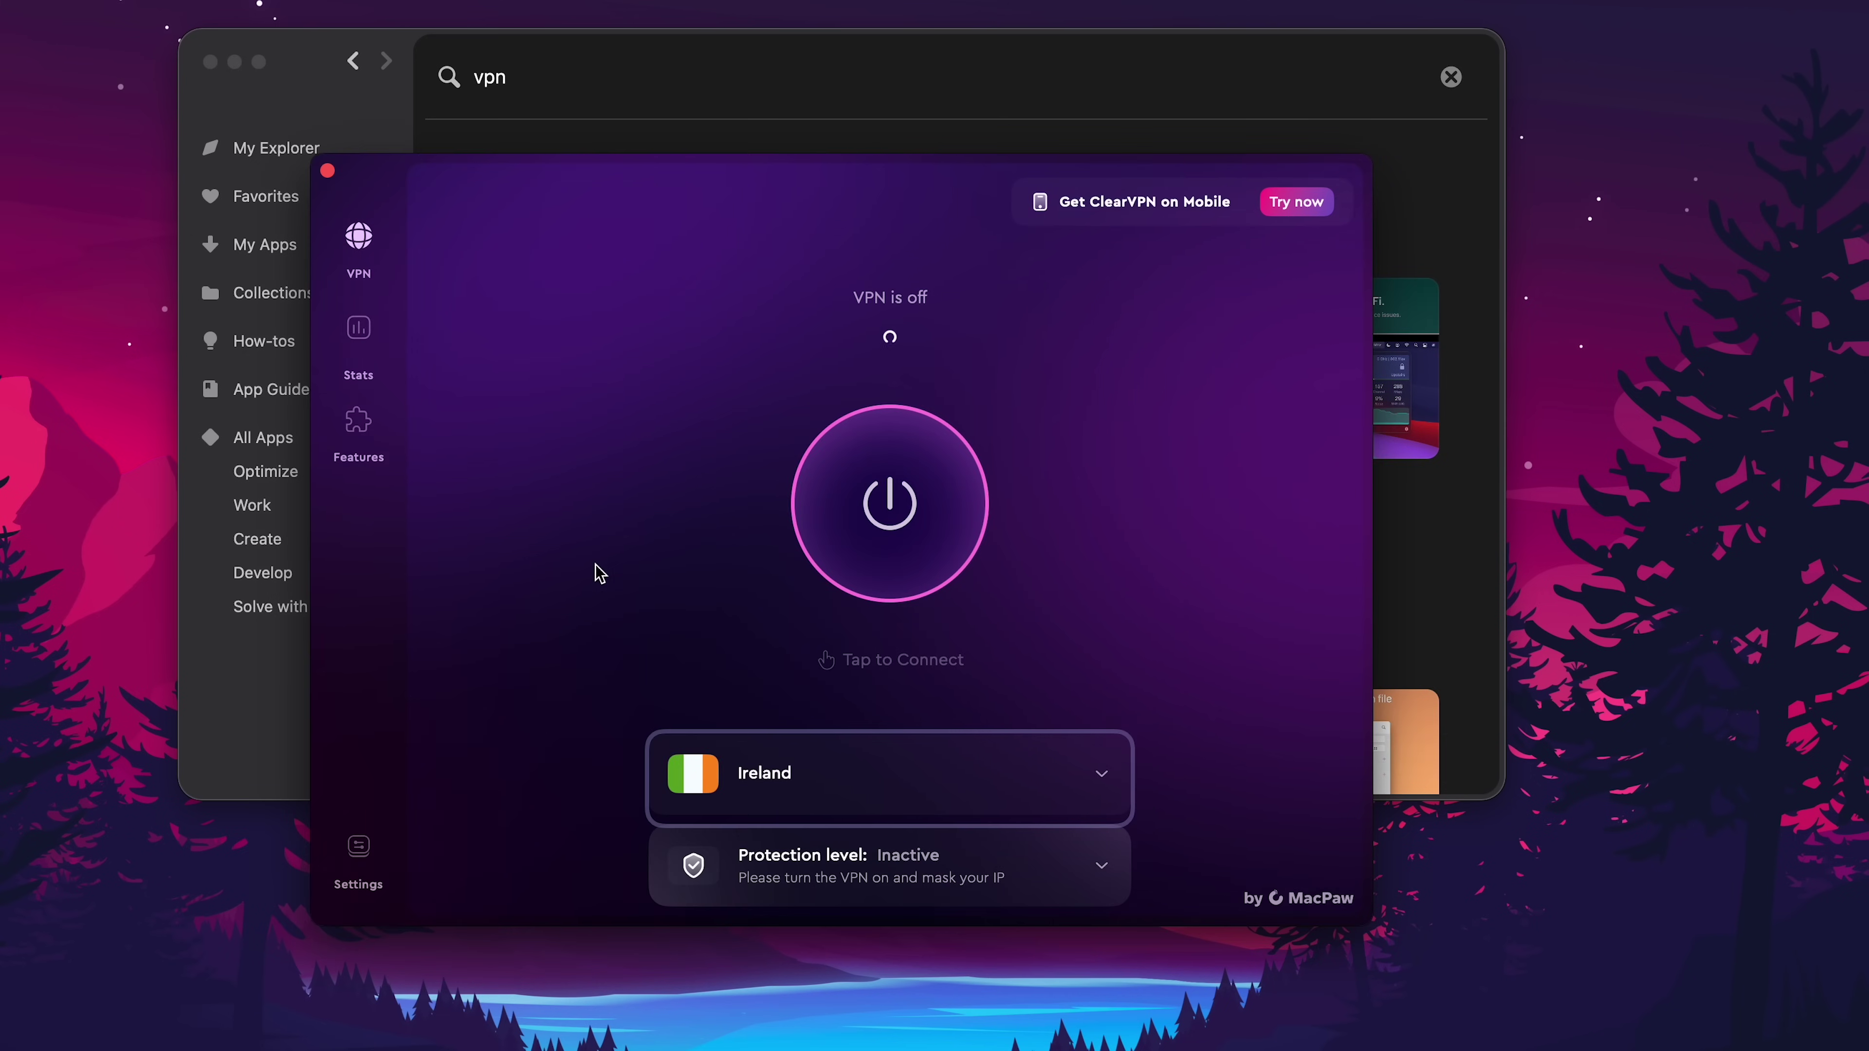
{"action": "left_click", "coordinate": [890, 503]}
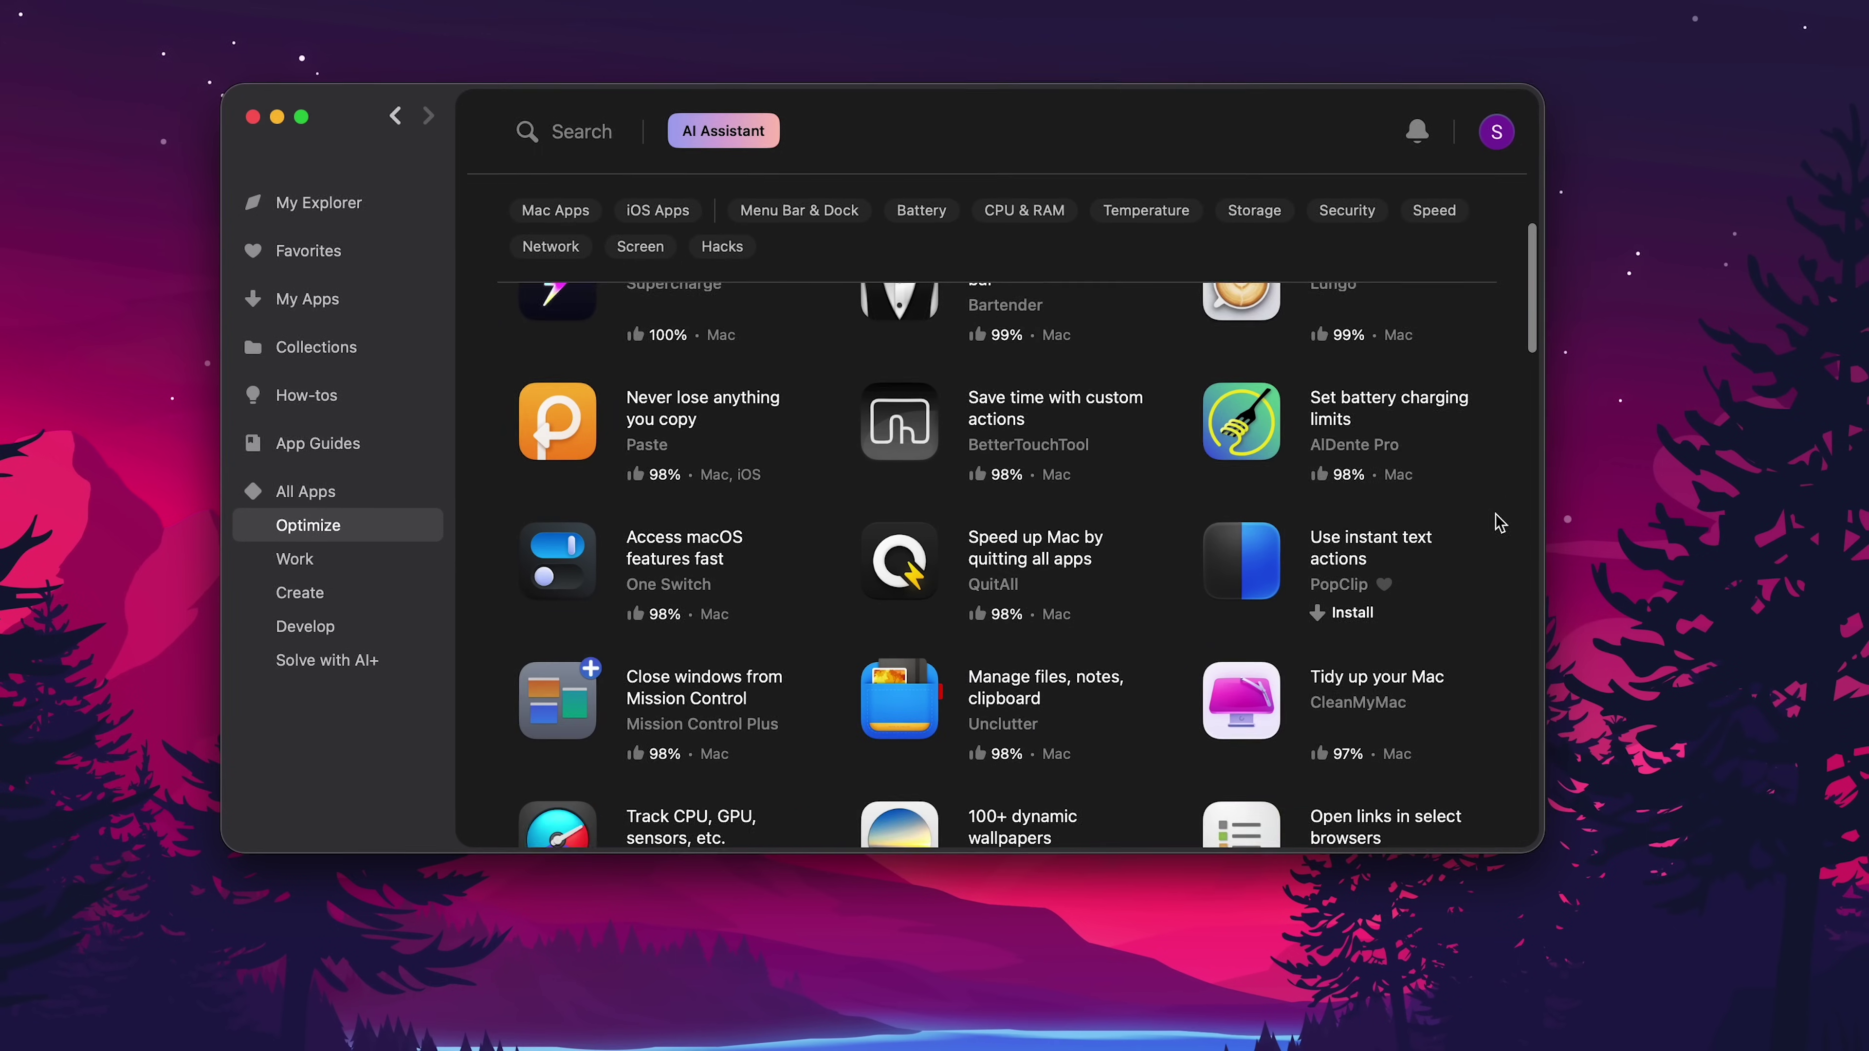
Scroll through Setapp's app listings on the way to Disk Drill.
{"action": "scroll", "coordinate": [1494, 522], "scroll_direction": "down", "scroll_amount": 1}
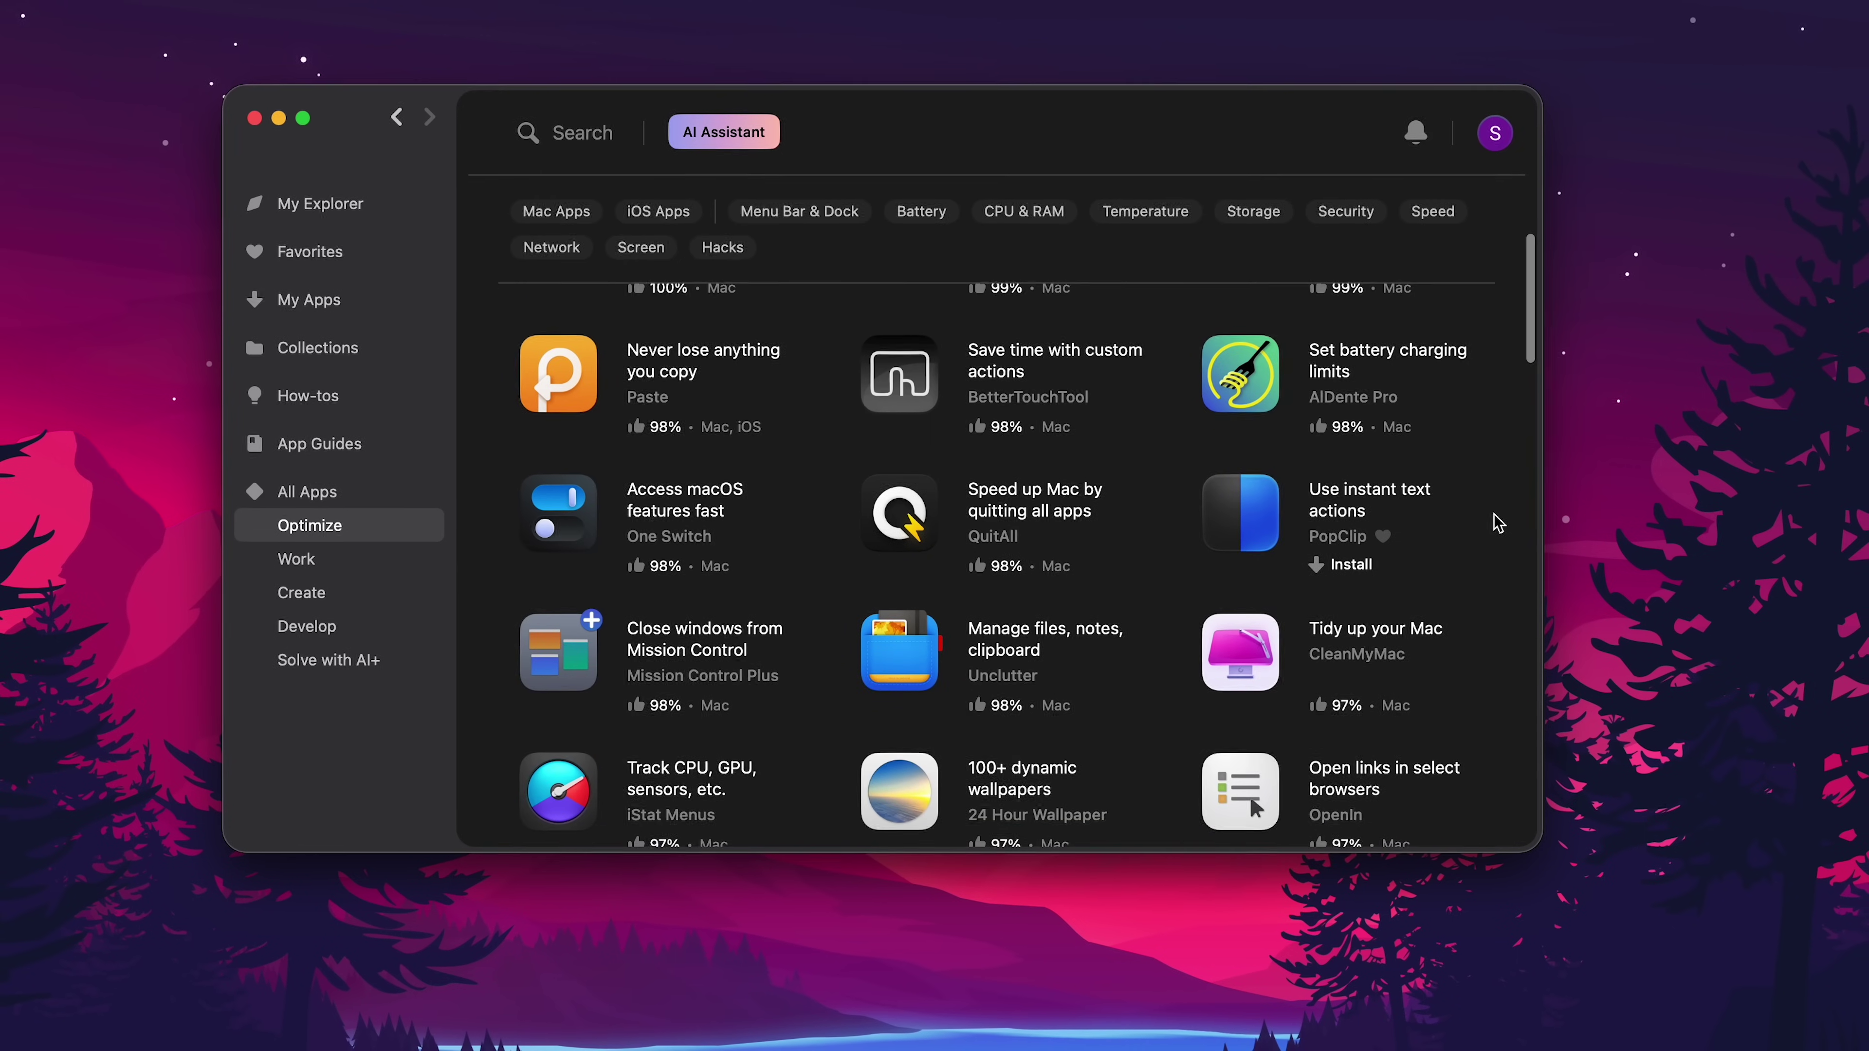
{"action": "scroll", "coordinate": [1494, 521], "scroll_direction": "down", "scroll_amount": 4}
{"action": "scroll", "coordinate": [1493, 522], "scroll_direction": "down", "scroll_amount": 4}
{"action": "scroll", "coordinate": [1494, 522], "scroll_direction": "up", "scroll_amount": 5}
{"action": "scroll", "coordinate": [1488, 525], "scroll_direction": "down", "scroll_amount": 4}
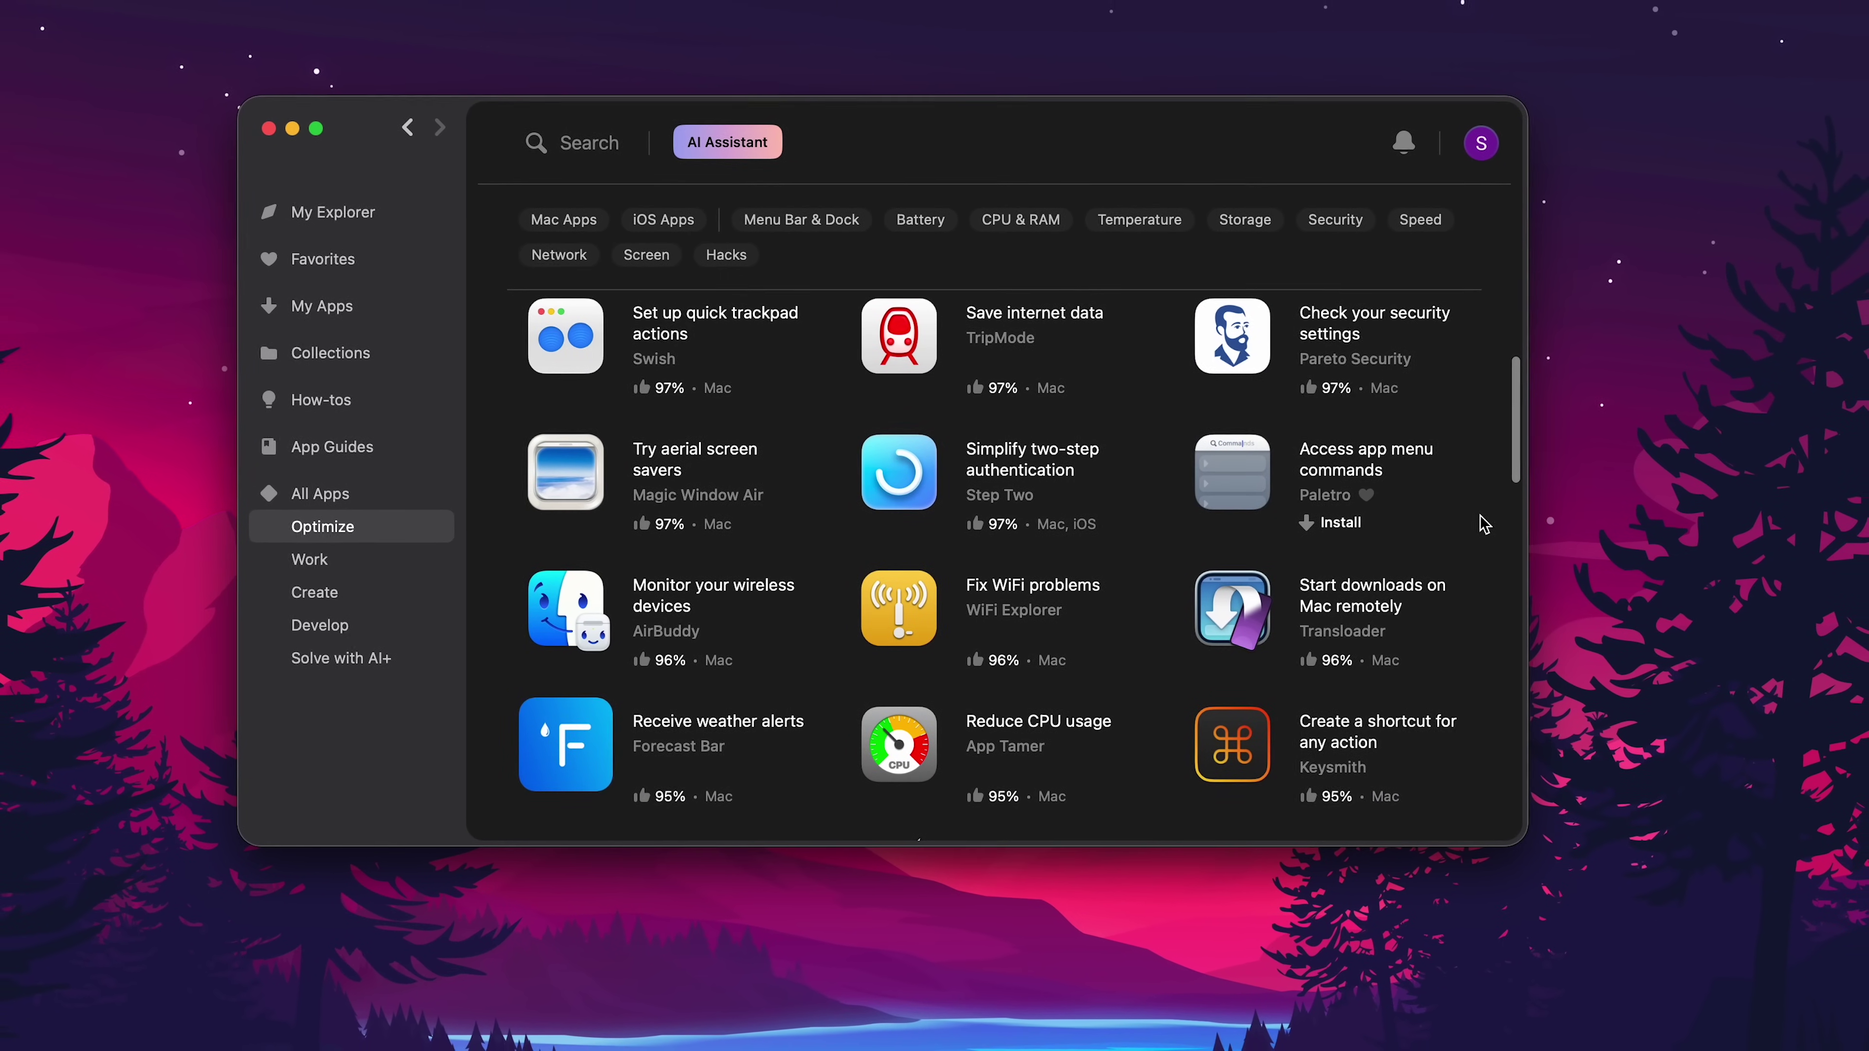
{"action": "scroll", "coordinate": [1488, 524], "scroll_direction": "down", "scroll_amount": 4}
{"action": "scroll", "coordinate": [1481, 524], "scroll_direction": "down", "scroll_amount": 4}
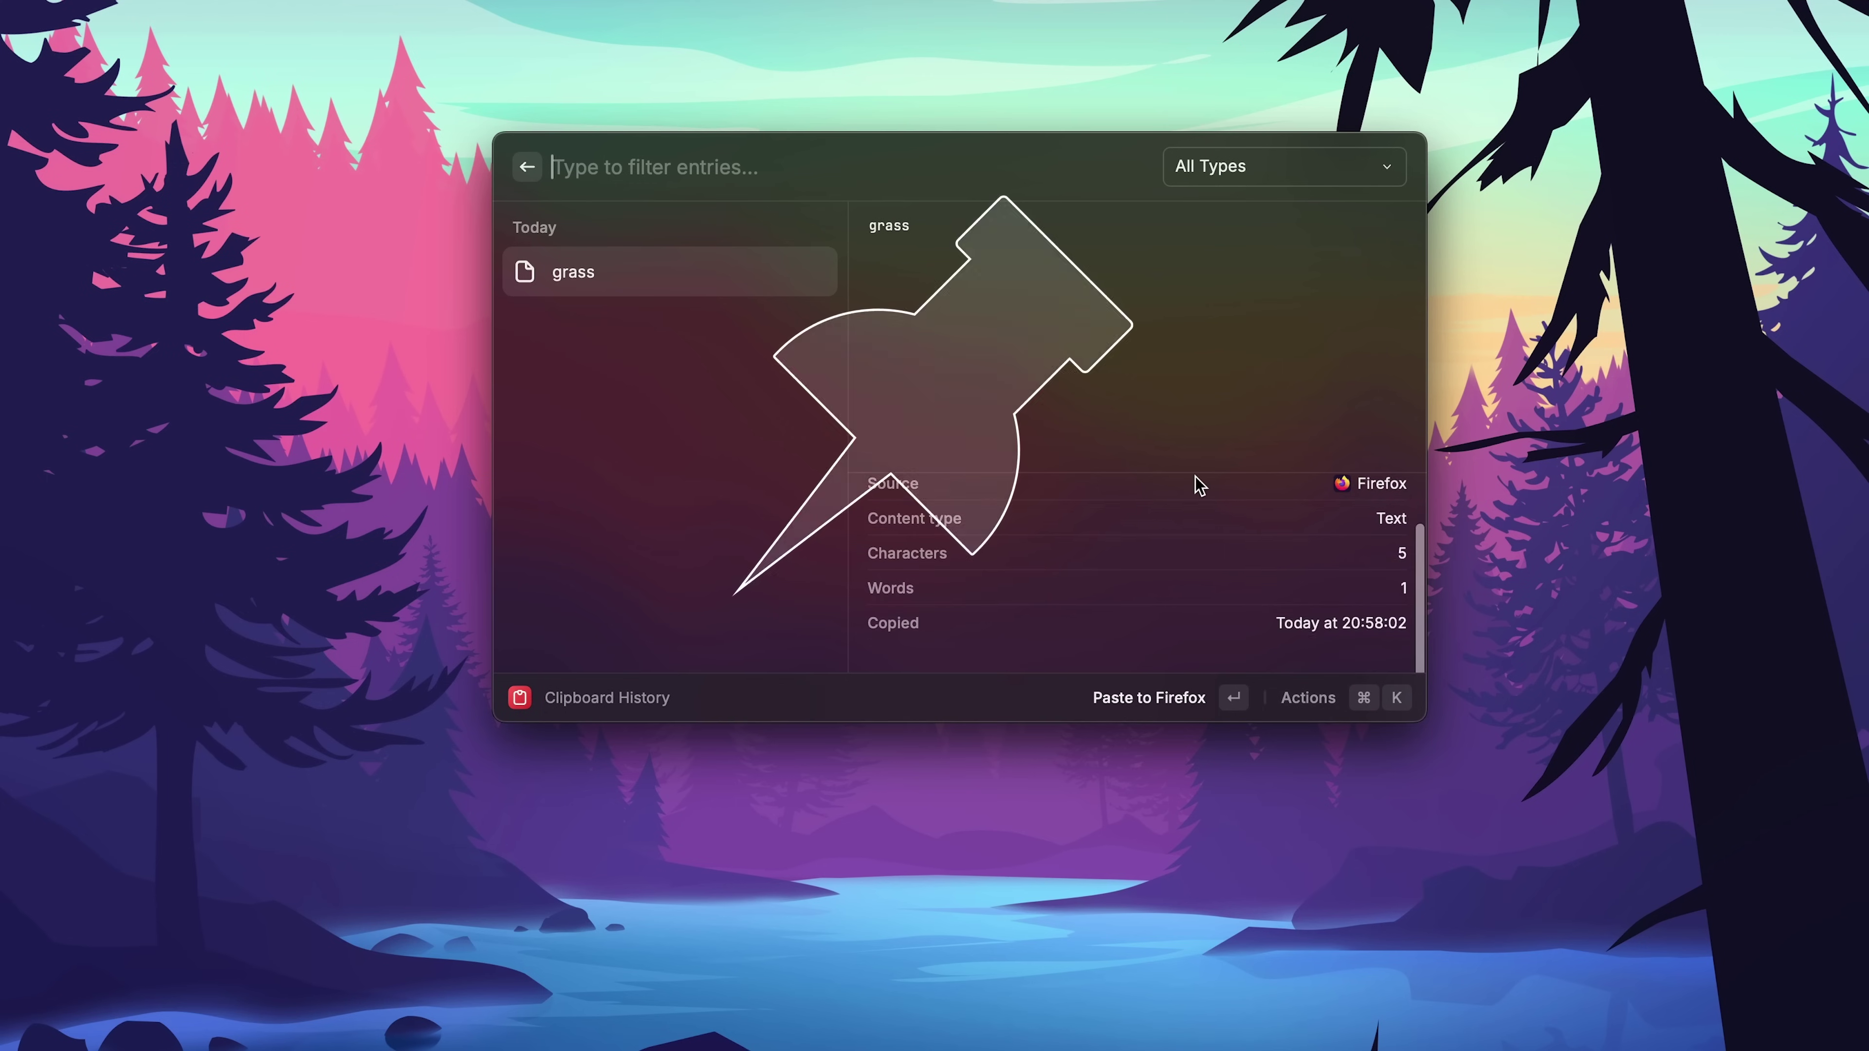
Review the 'grass' entry's Actions list, then pin it with Shift+Cmd+P.
{"action": "scroll", "coordinate": [1200, 486], "scroll_direction": "up", "scroll_amount": 2}
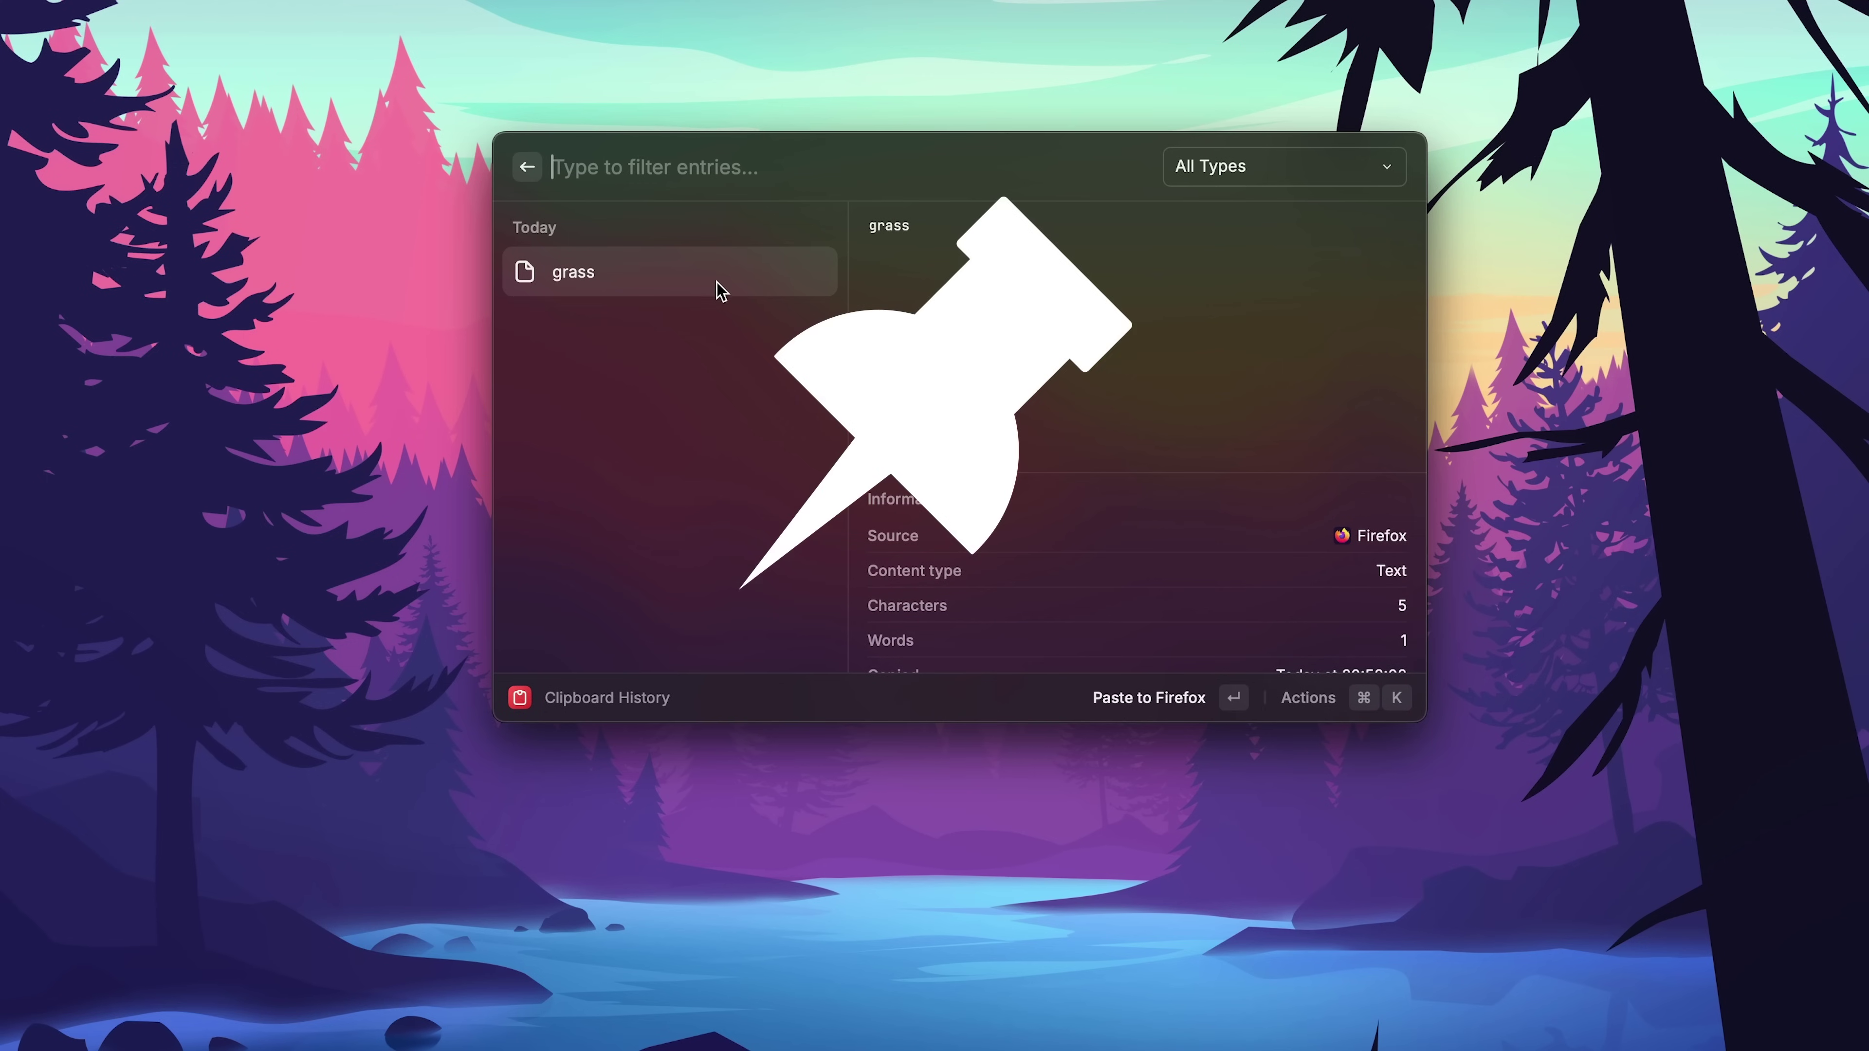
{"action": "key", "text": "super+k"}
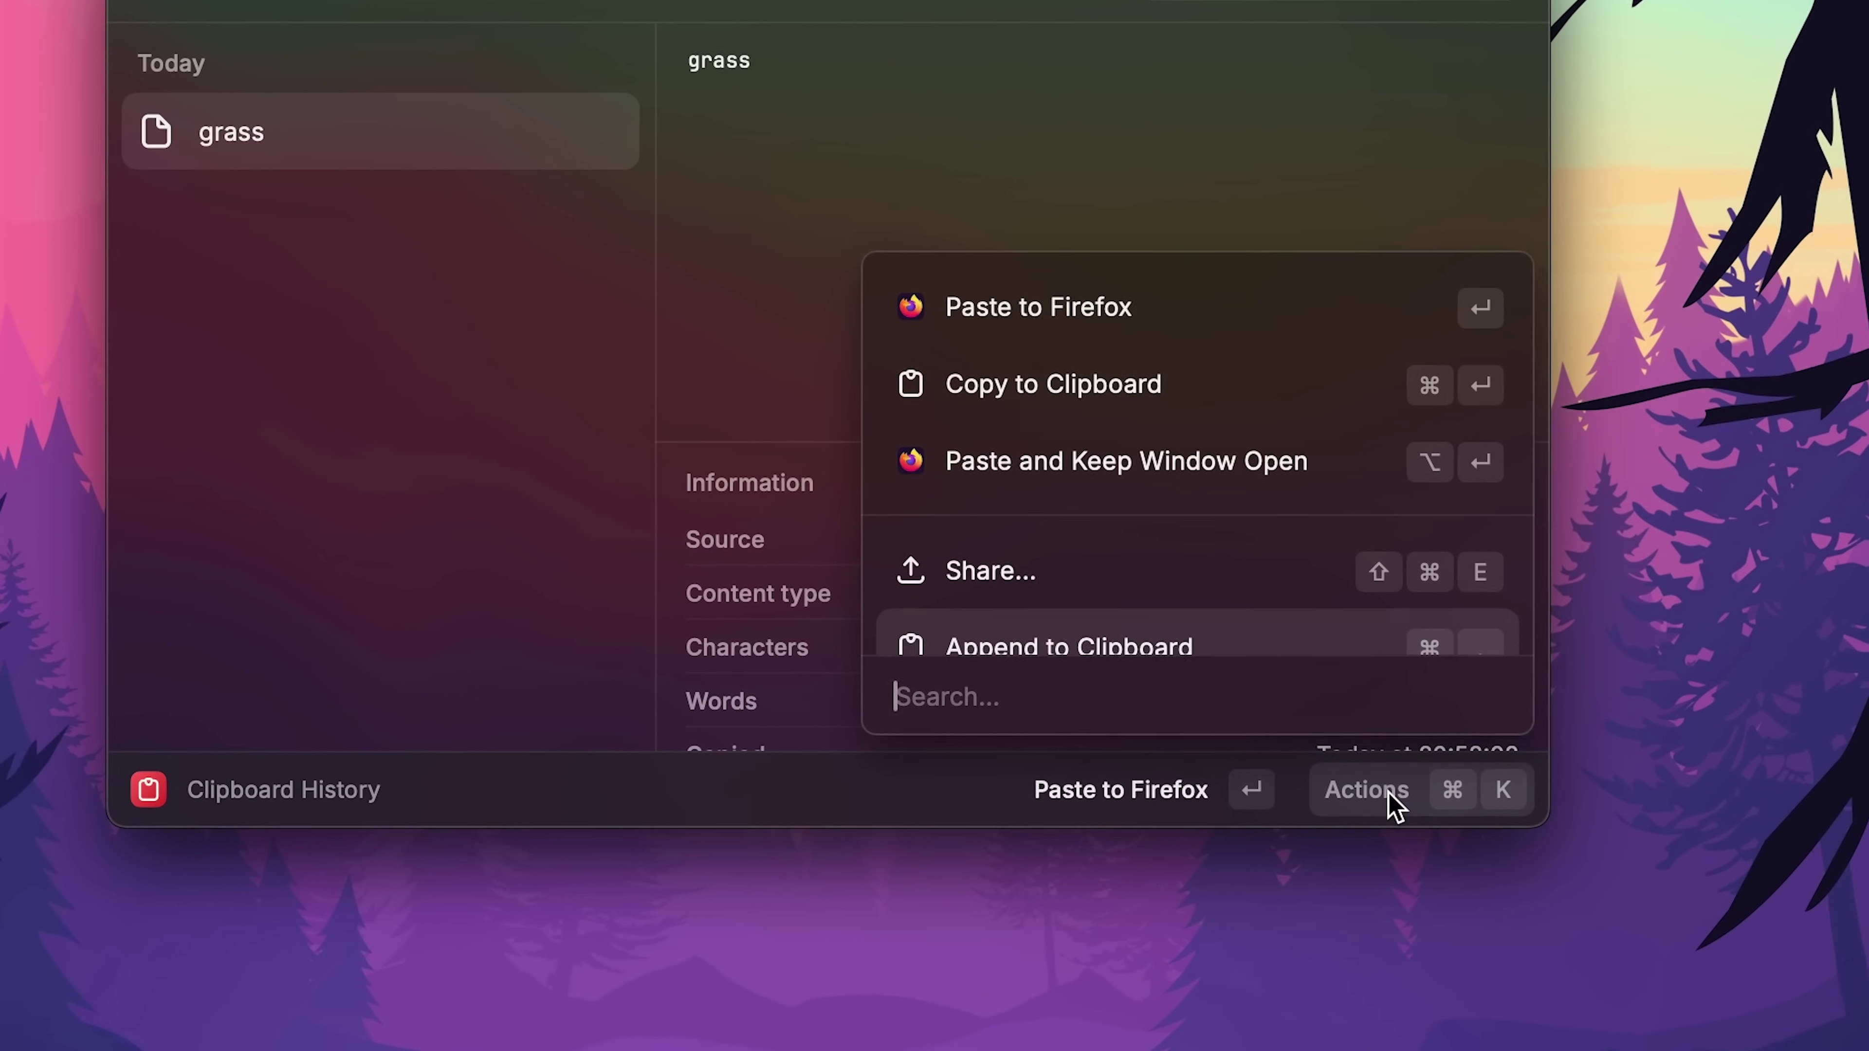
{"action": "left_click", "coordinate": [1369, 770]}
{"action": "left_click", "coordinate": [1397, 805]}
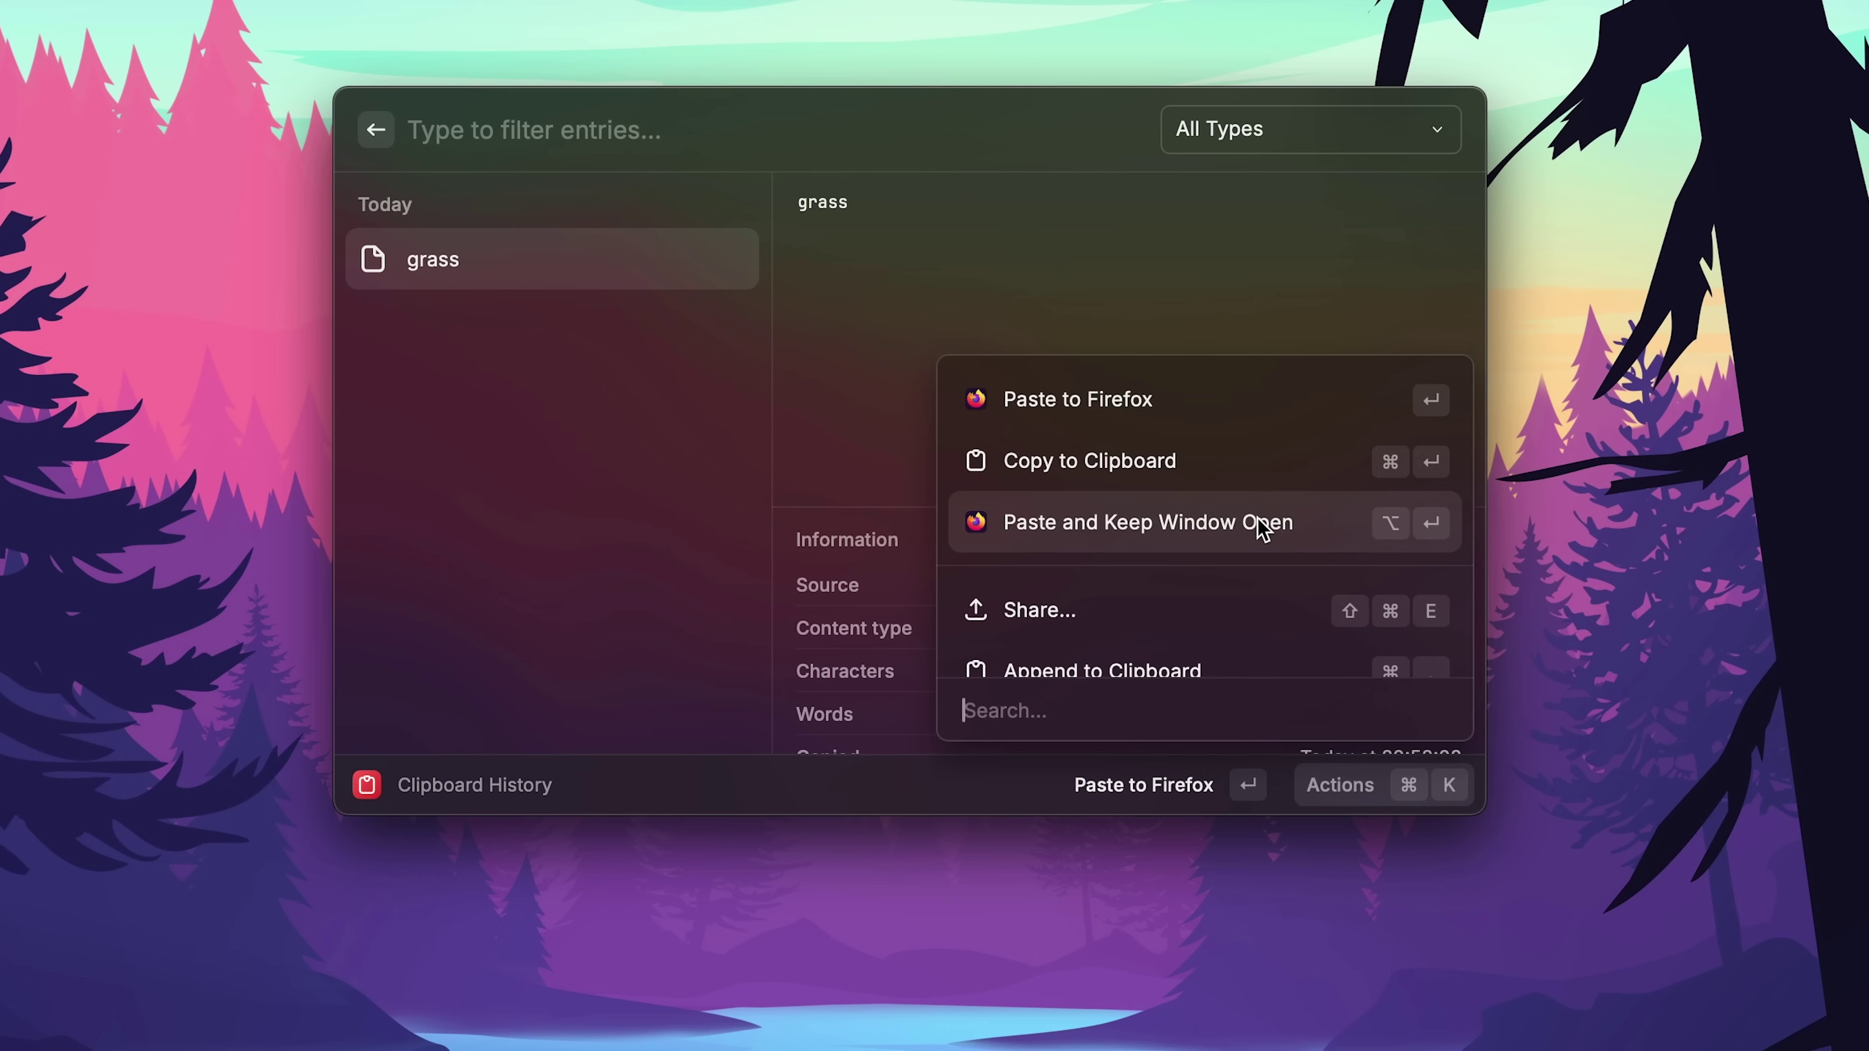
{"action": "scroll", "coordinate": [1273, 468], "scroll_direction": "down", "scroll_amount": 3}
{"action": "scroll", "coordinate": [1261, 528], "scroll_direction": "down", "scroll_amount": 2}
{"action": "scroll", "coordinate": [1260, 524], "scroll_direction": "up", "scroll_amount": 5}
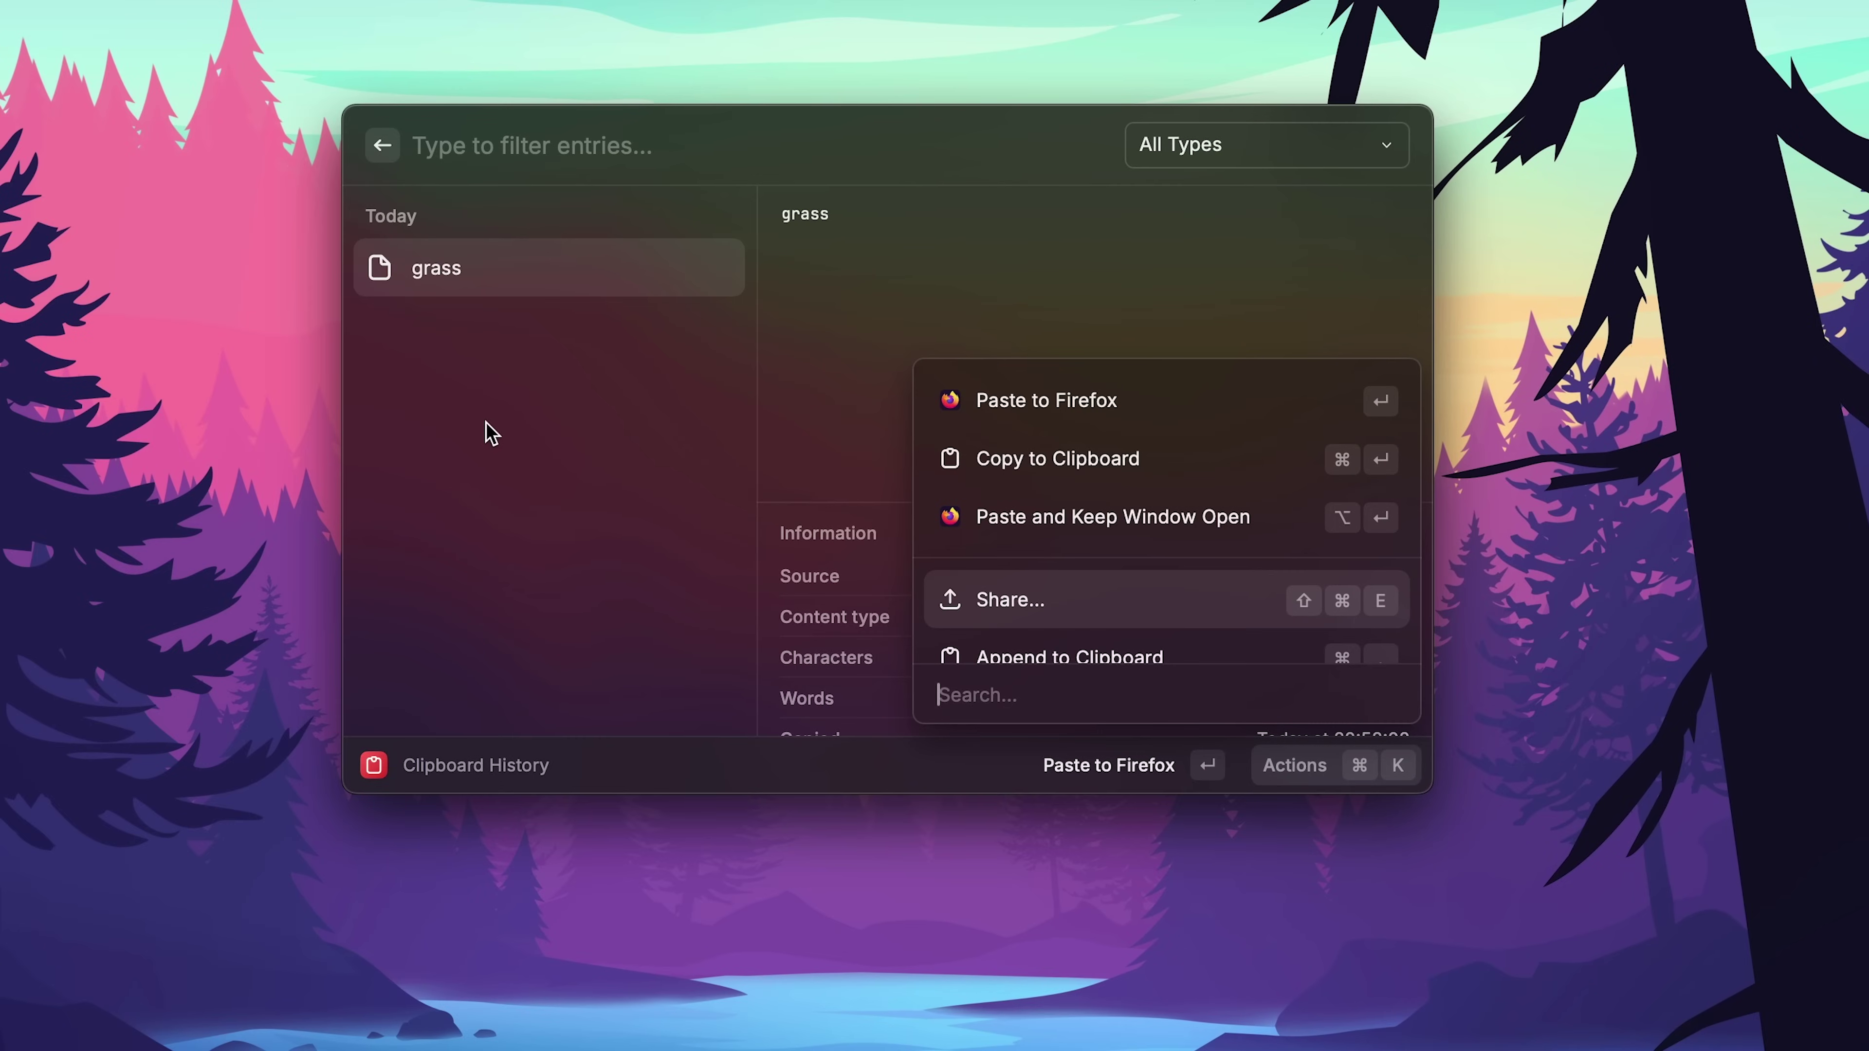
{"action": "scroll", "coordinate": [1277, 643], "scroll_direction": "down", "scroll_amount": 3}
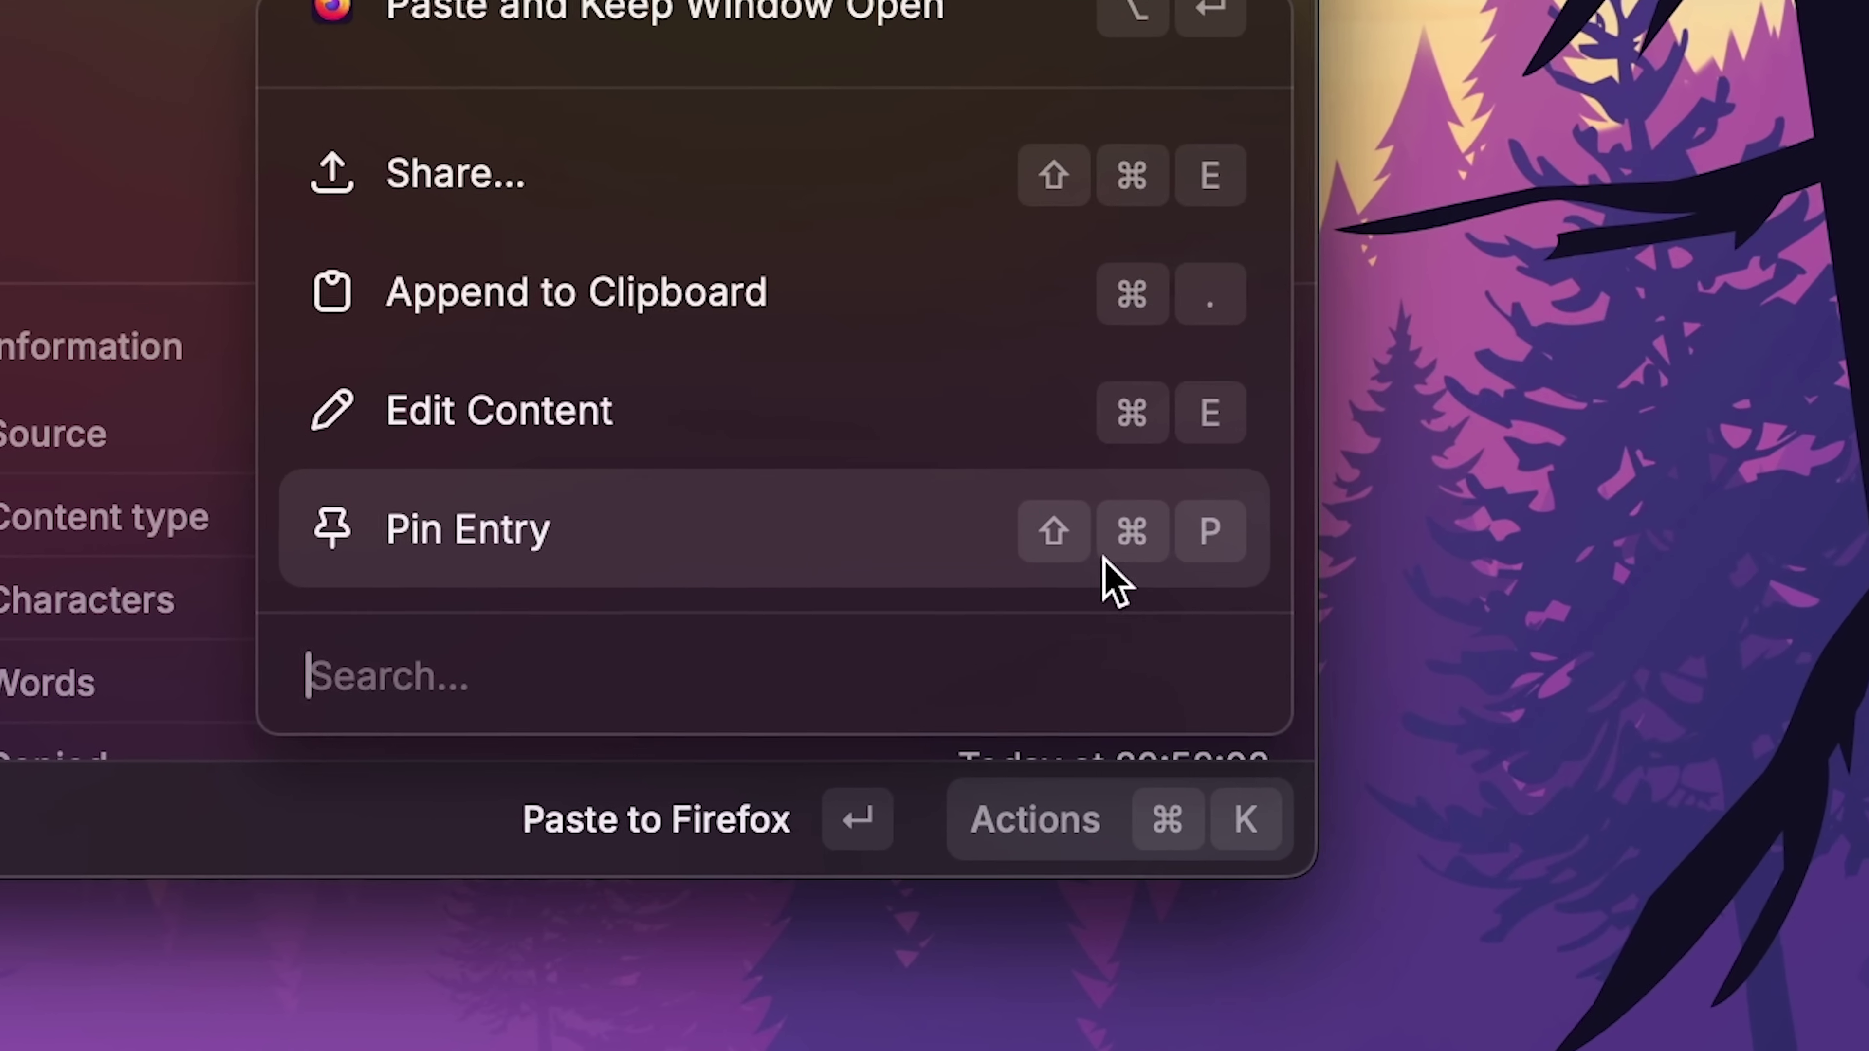
{"action": "key", "text": "Escape"}
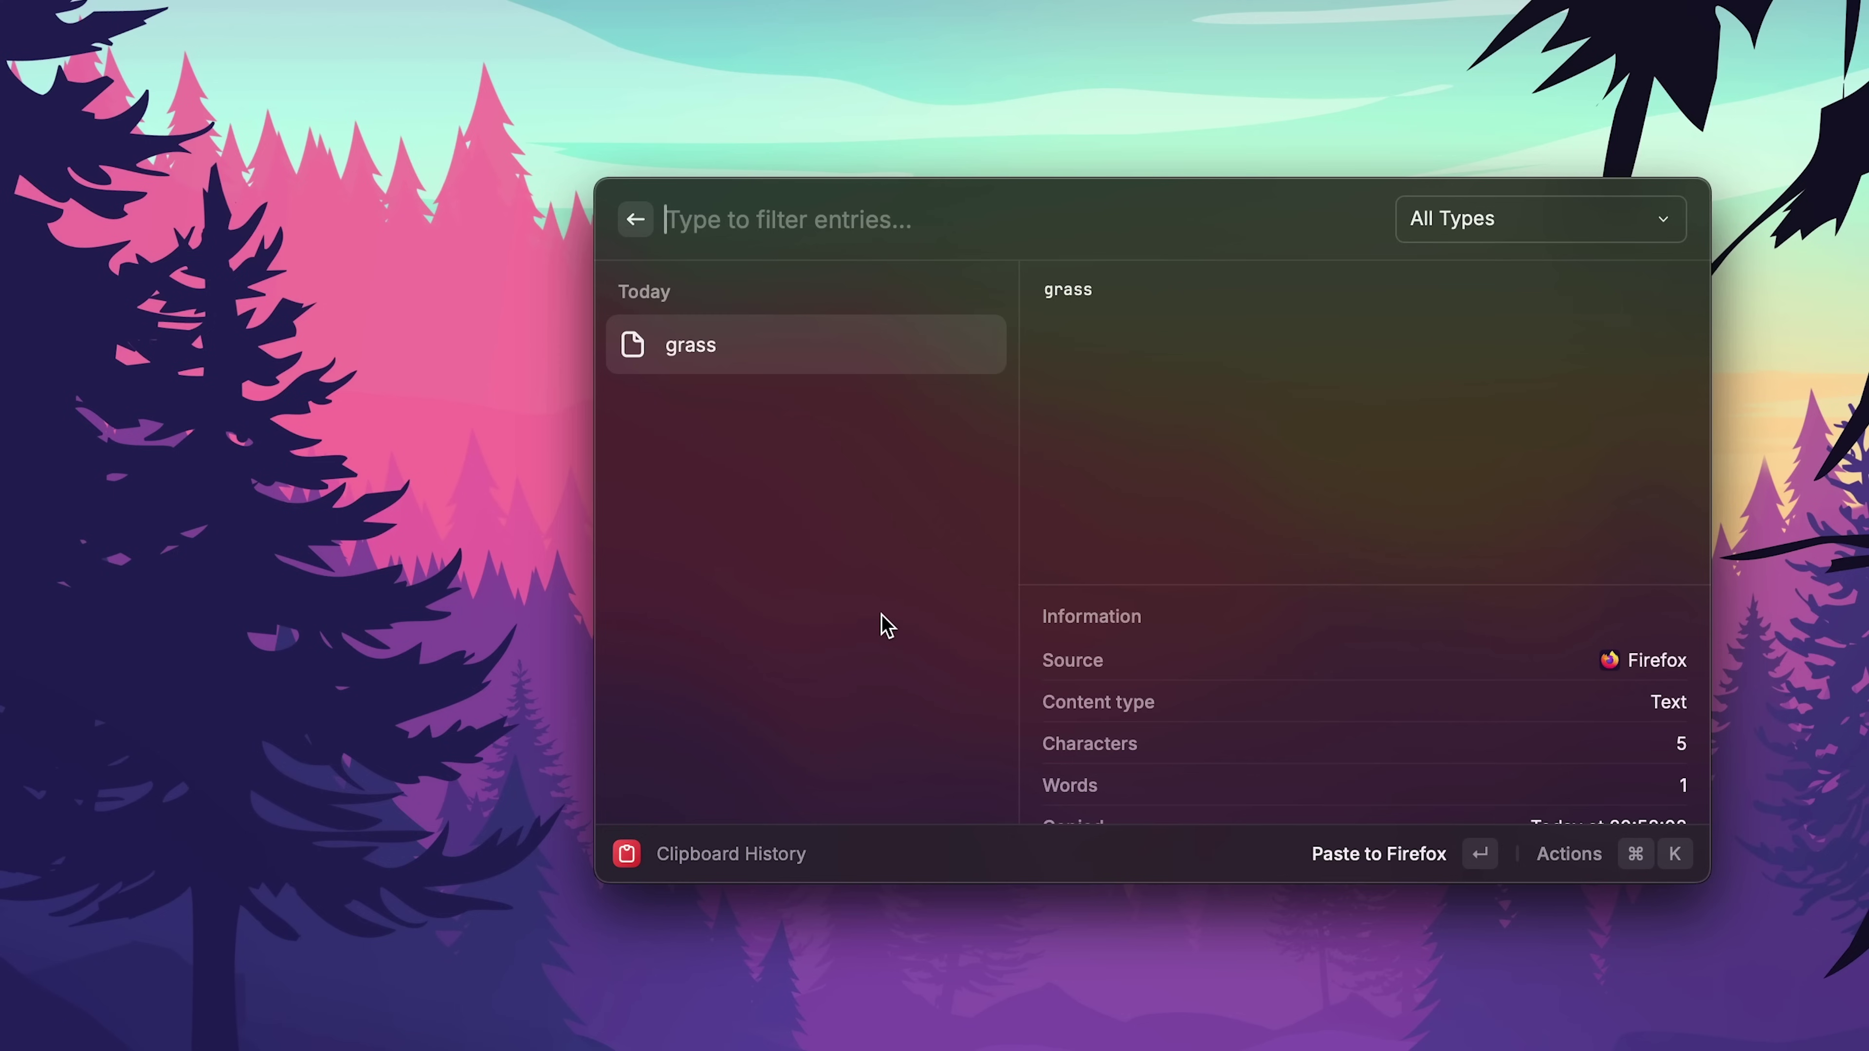
{"action": "key", "text": "super+shift+p"}
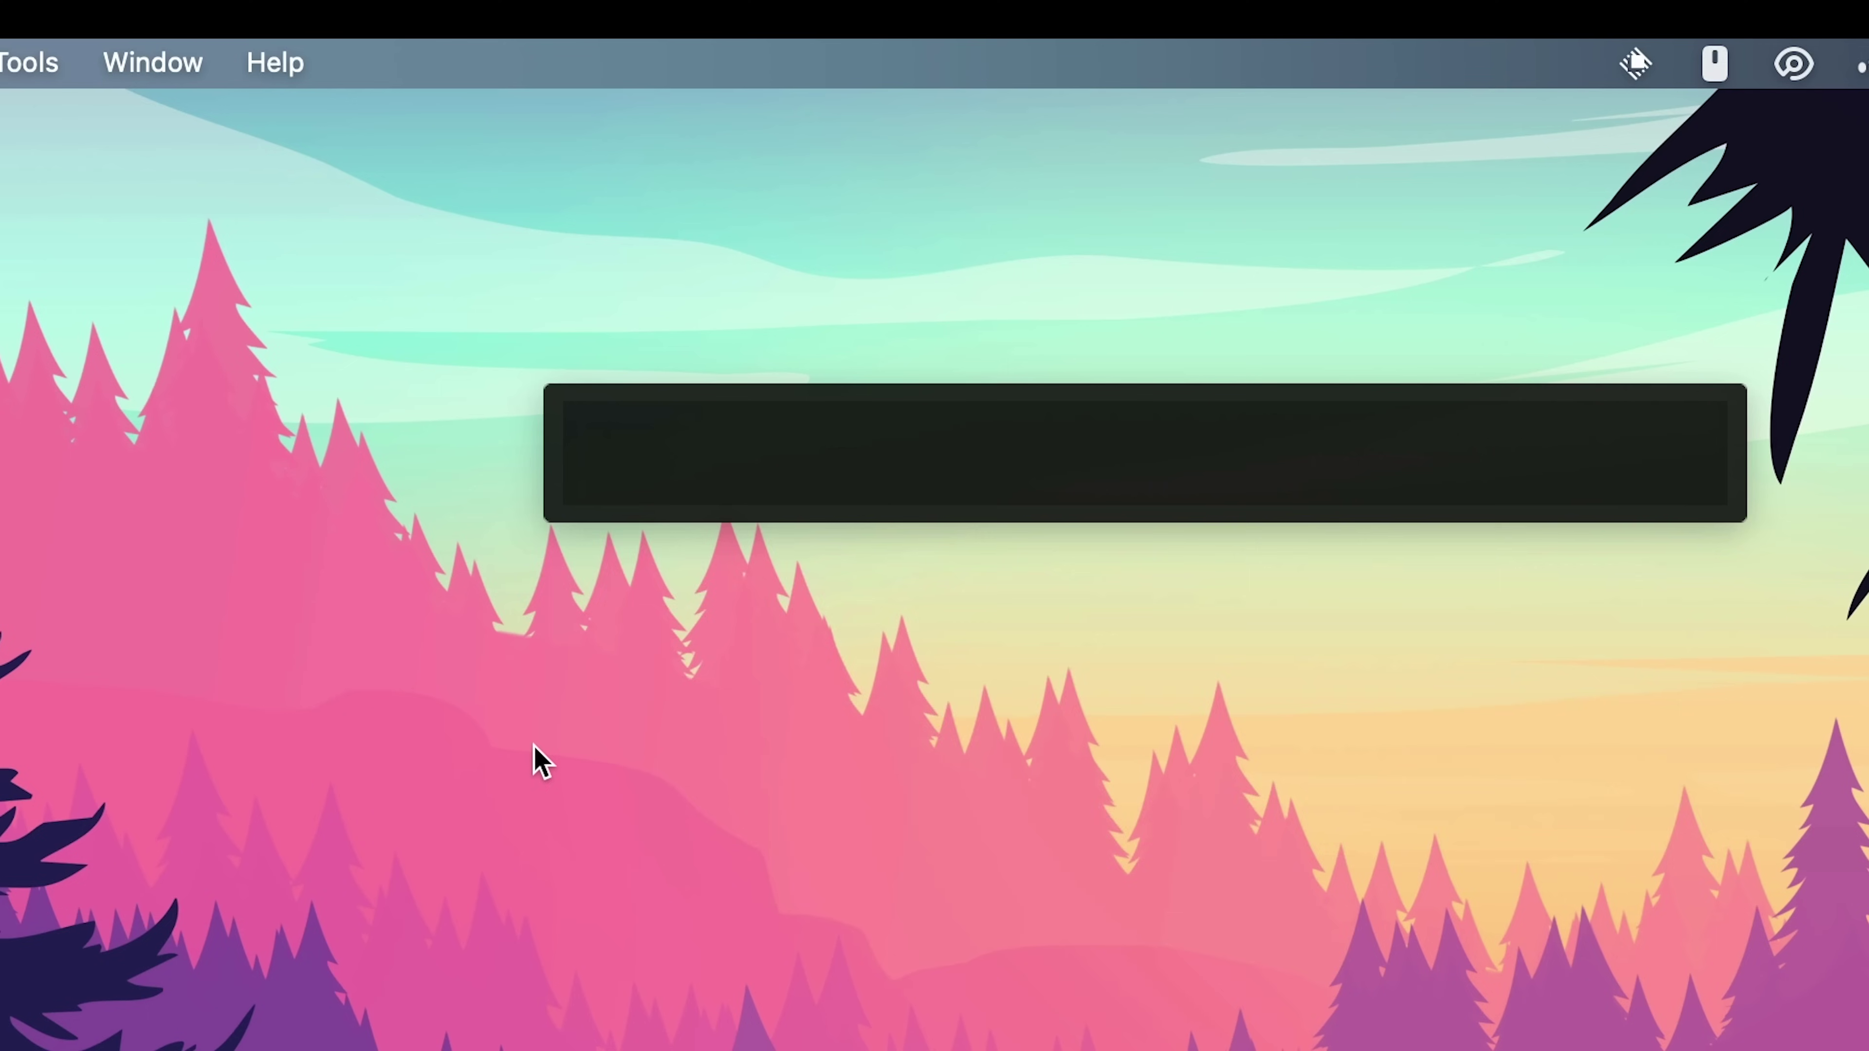
Enter the word 'legs' and pick it from the clipboard history.
{"action": "type", "text": "legs"}
{"action": "key", "text": "super+a"}
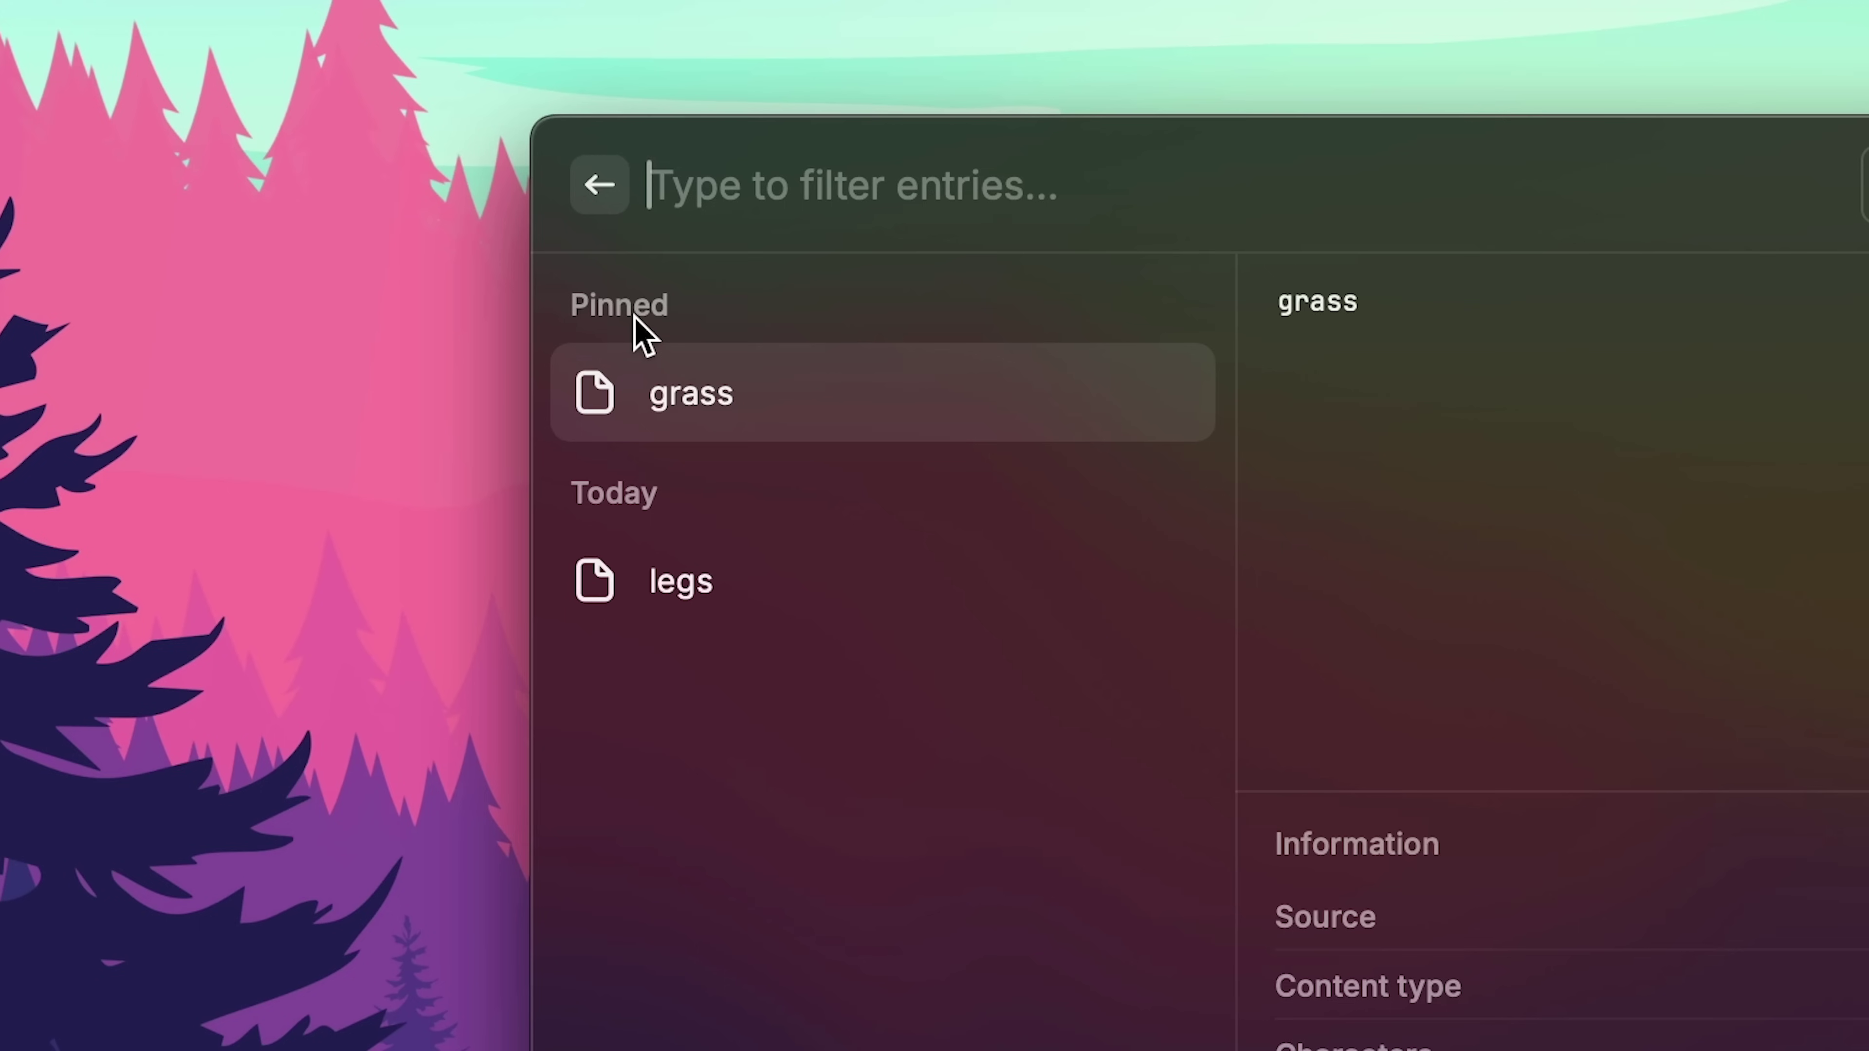
{"action": "left_click", "coordinate": [680, 598]}
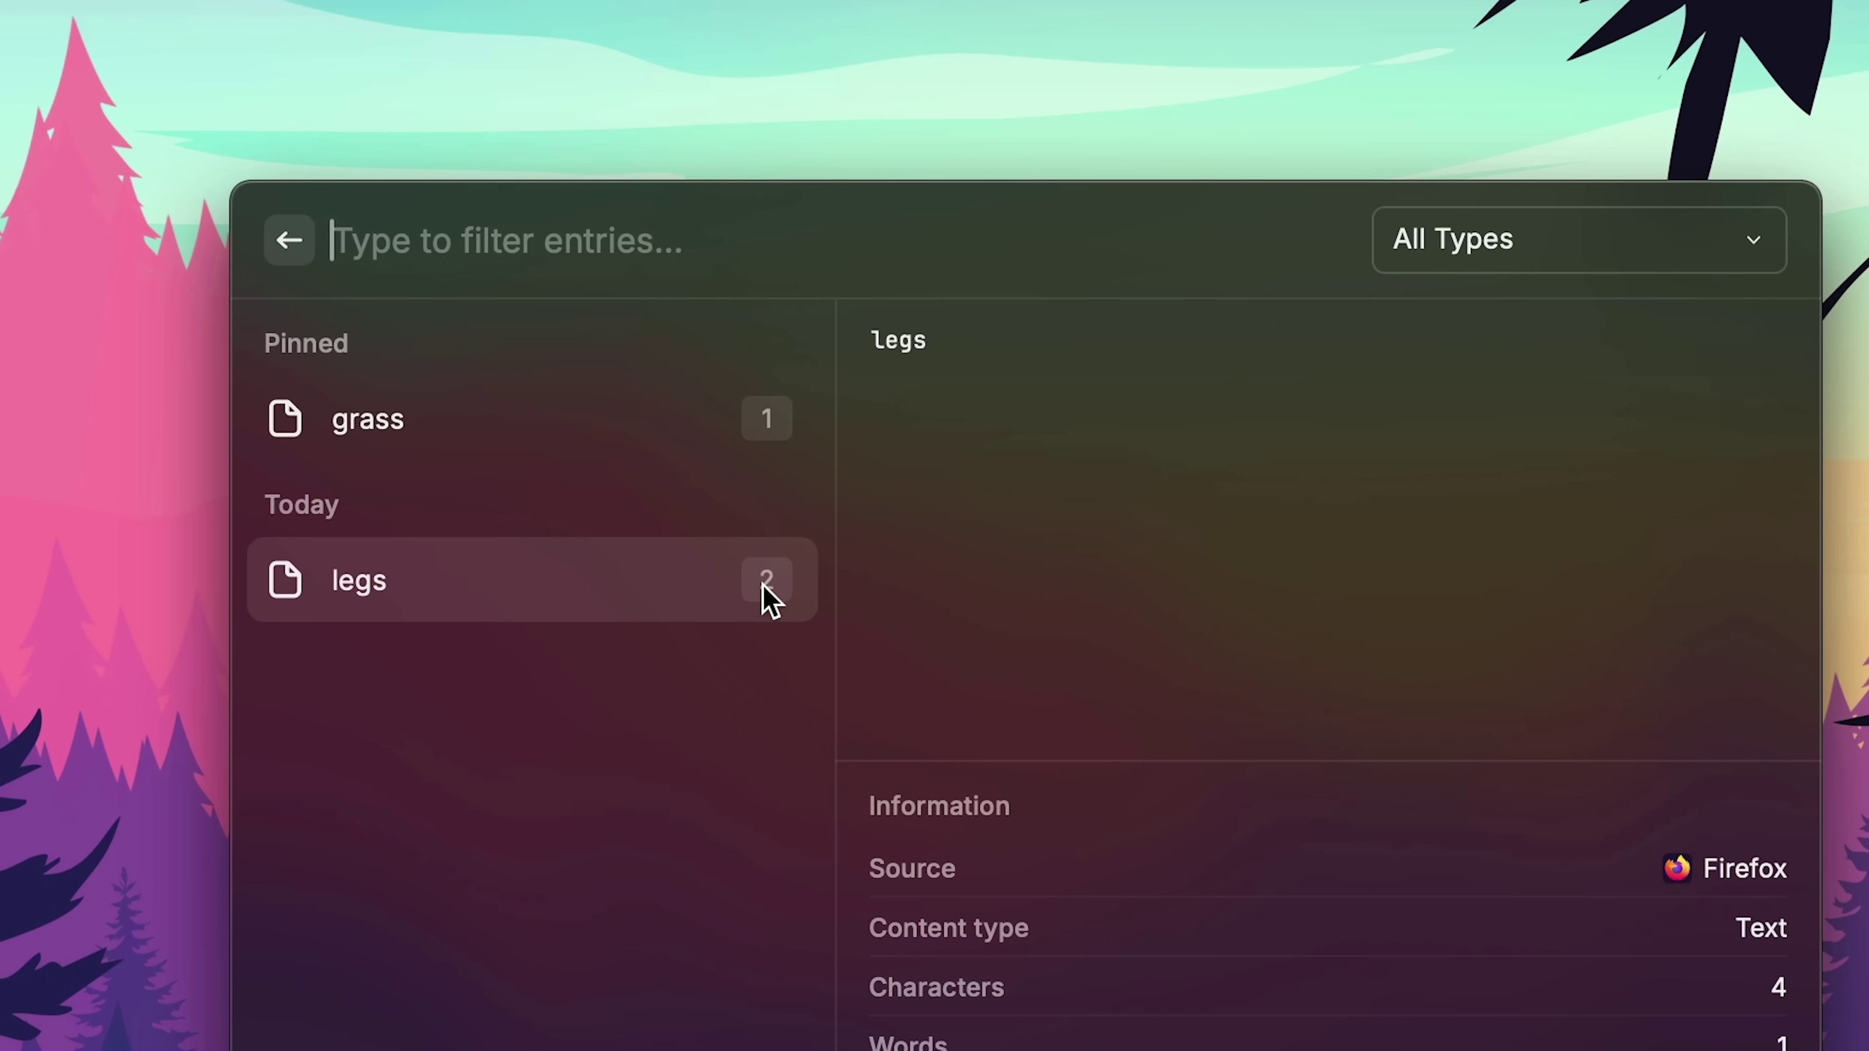
{"action": "left_click", "coordinate": [765, 600]}
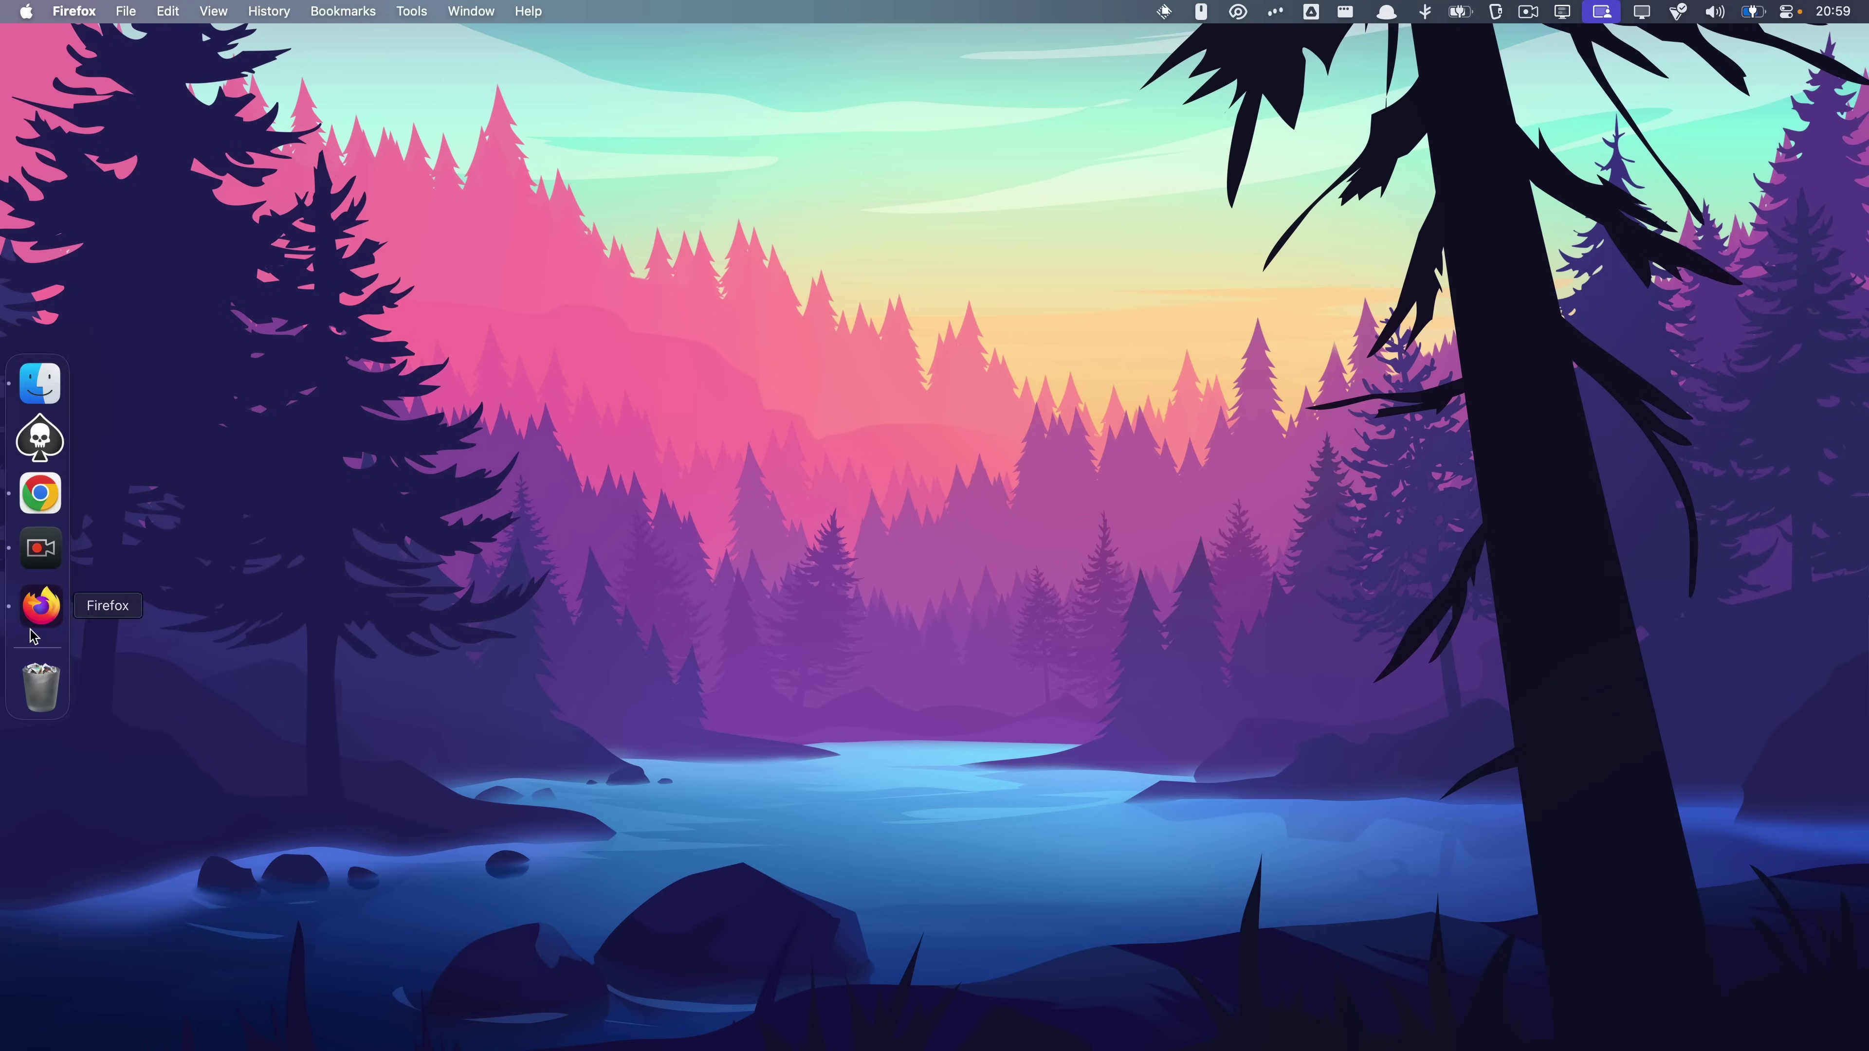
Paste 'legs' into Firefox's address bar from Raycast's Clipboard History, then clear it and reopen the history.
{"action": "left_click", "coordinate": [33, 626]}
{"action": "left_click", "coordinate": [477, 90]}
{"action": "key", "text": "super+shift+v"}
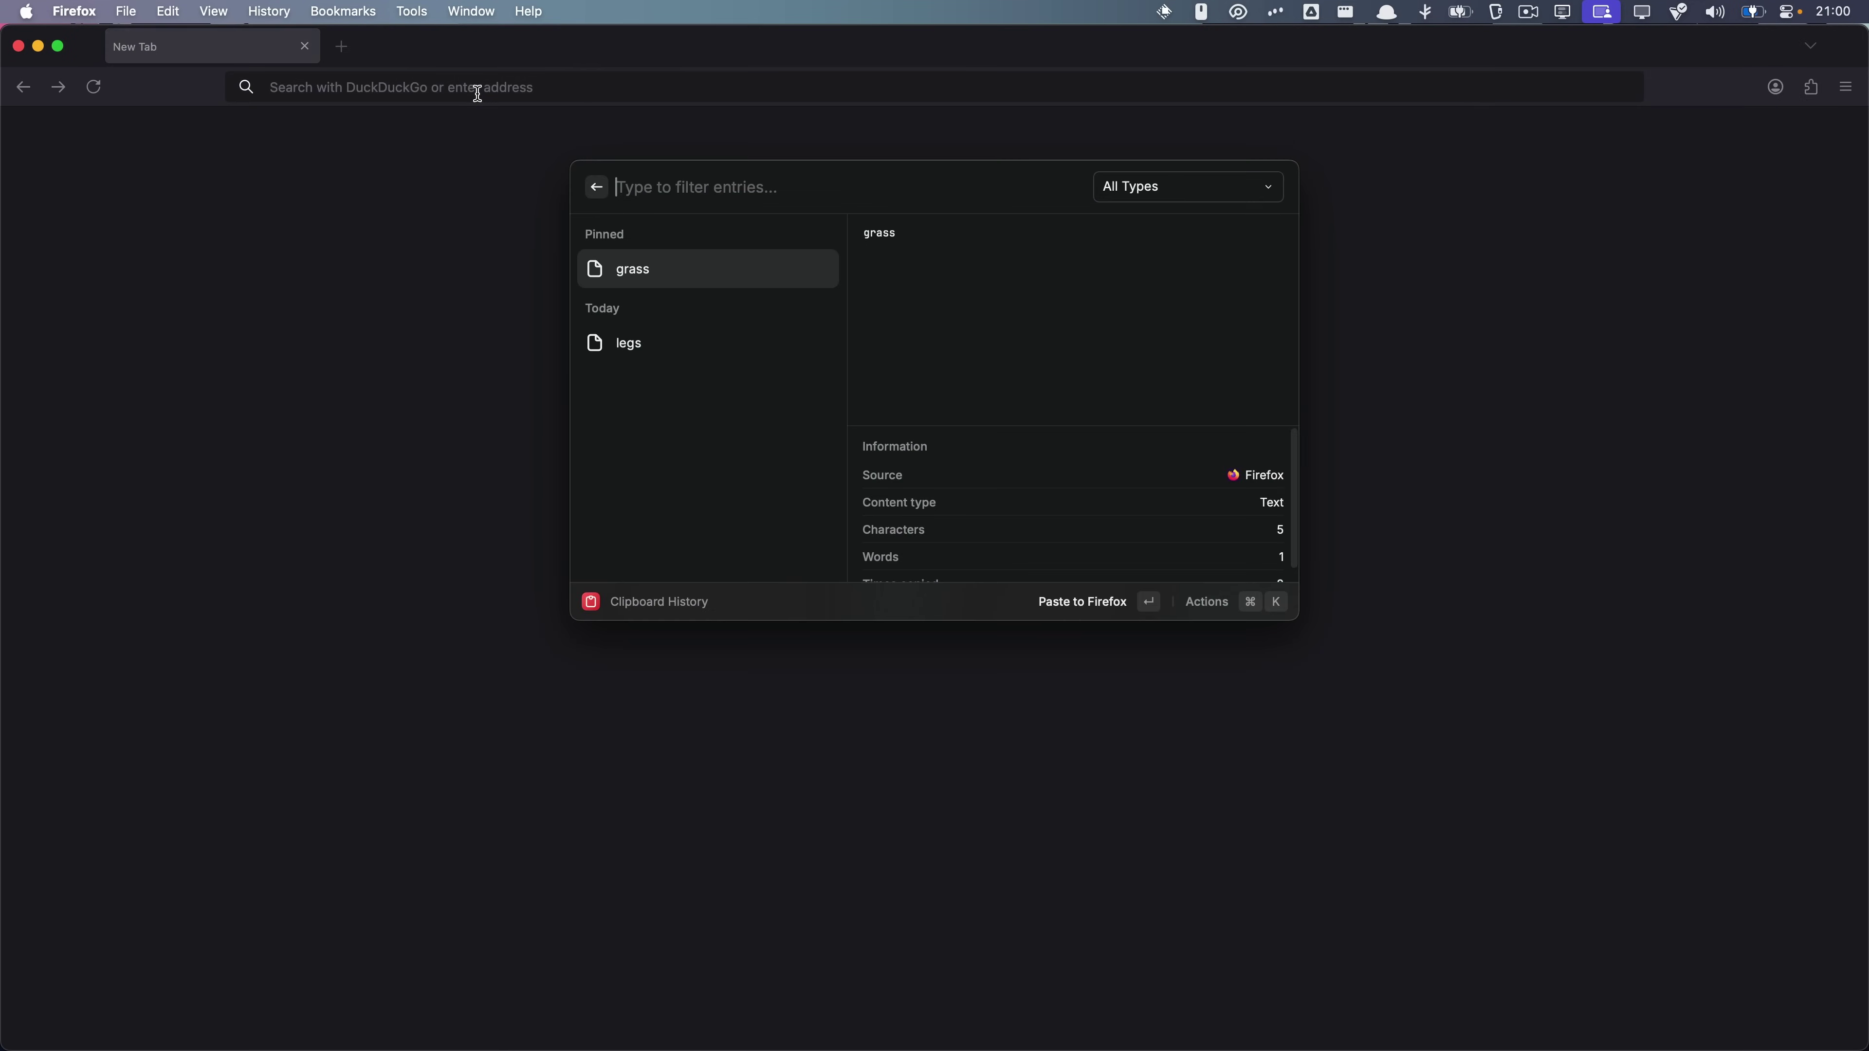
{"action": "key", "text": "Down"}
{"action": "key", "text": "Return"}
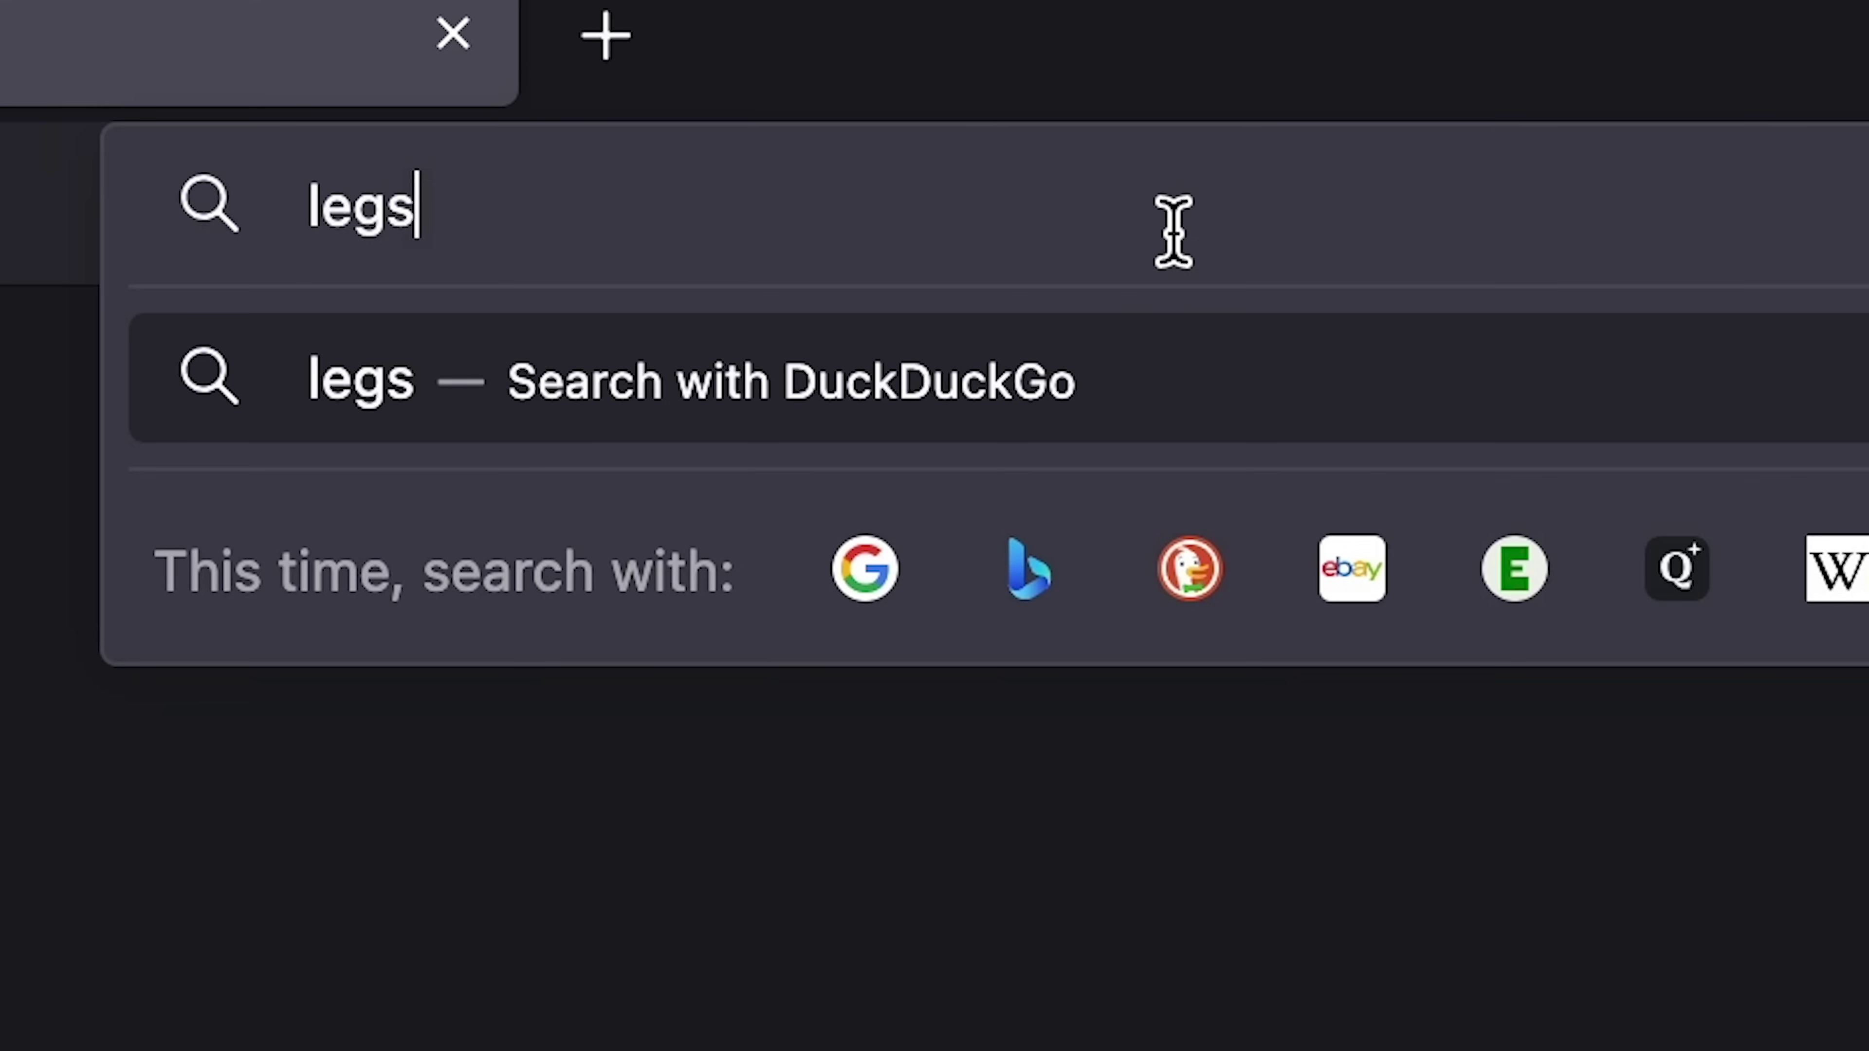
{"action": "key", "text": "BackSpace"}
{"action": "key", "text": "BackSpace"}
{"action": "key", "text": "BackSpace"}
{"action": "key", "text": "BackSpace"}
{"action": "key", "text": "super+shift+v"}
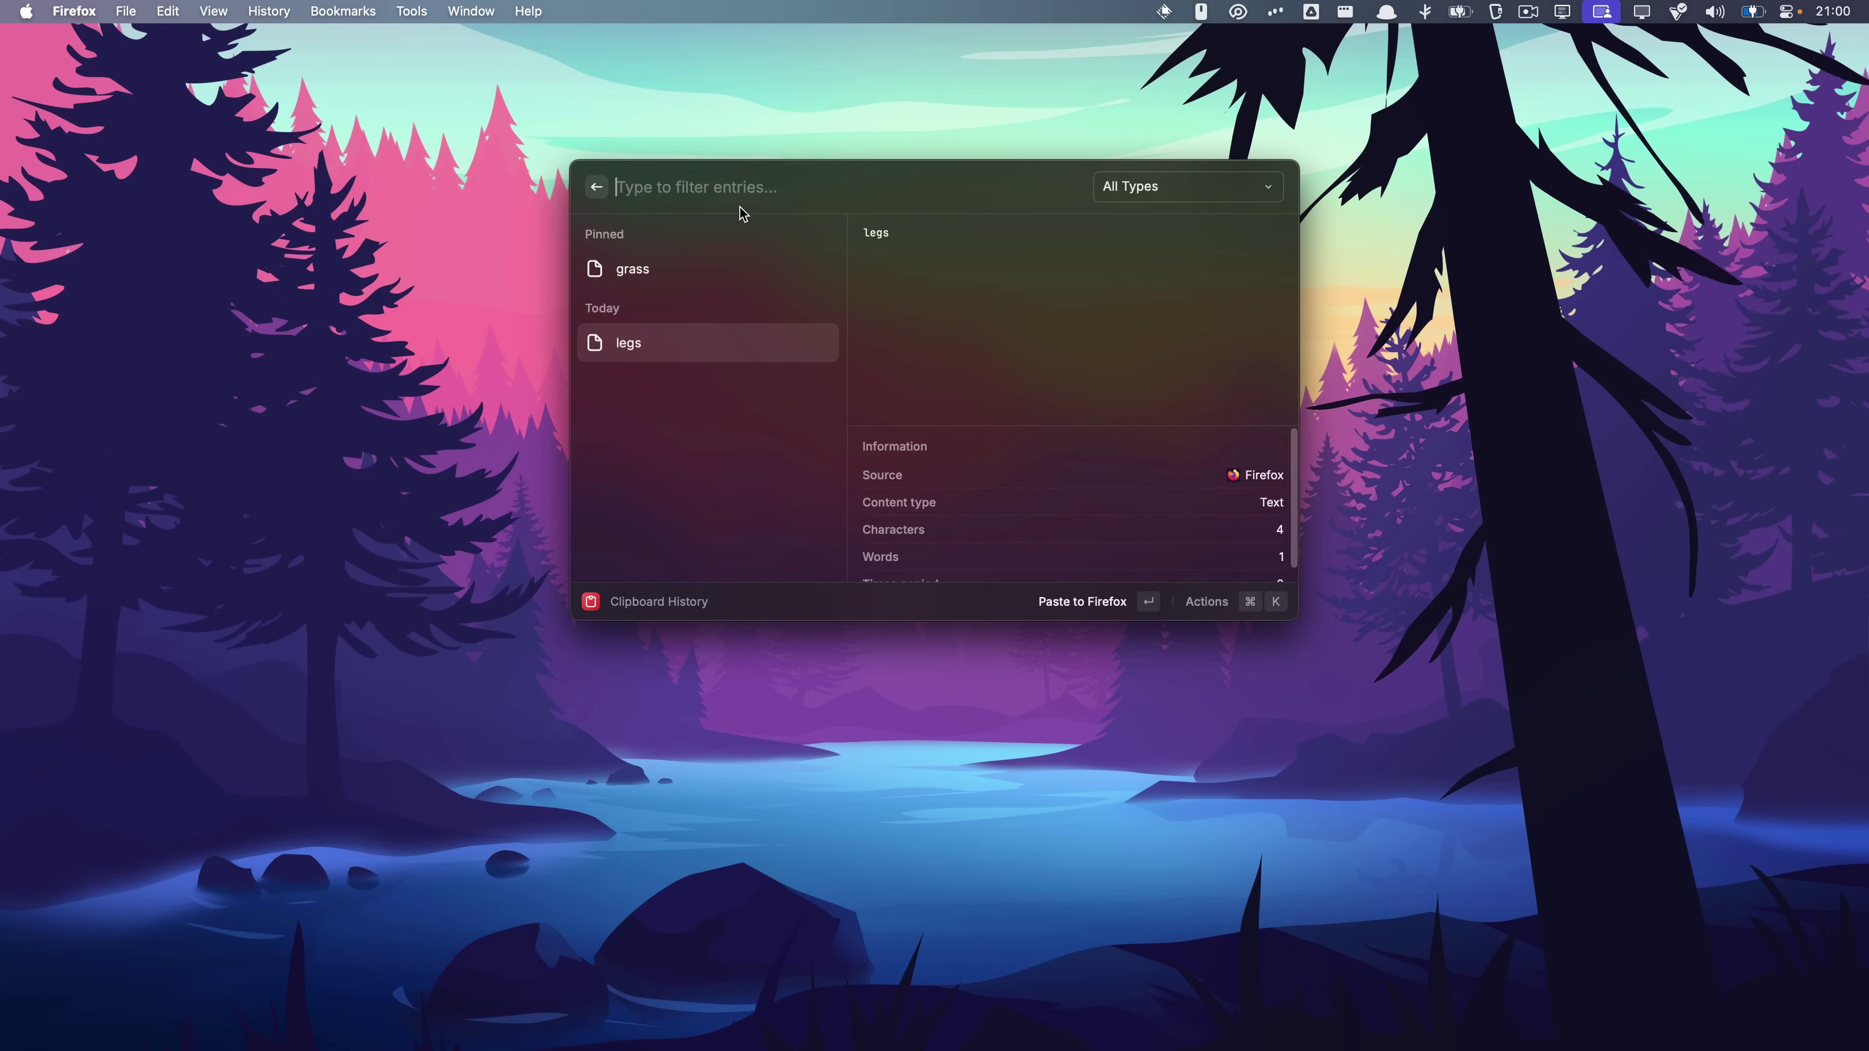
{"action": "key", "text": "Escape"}
{"action": "key", "text": "super+shift+v"}
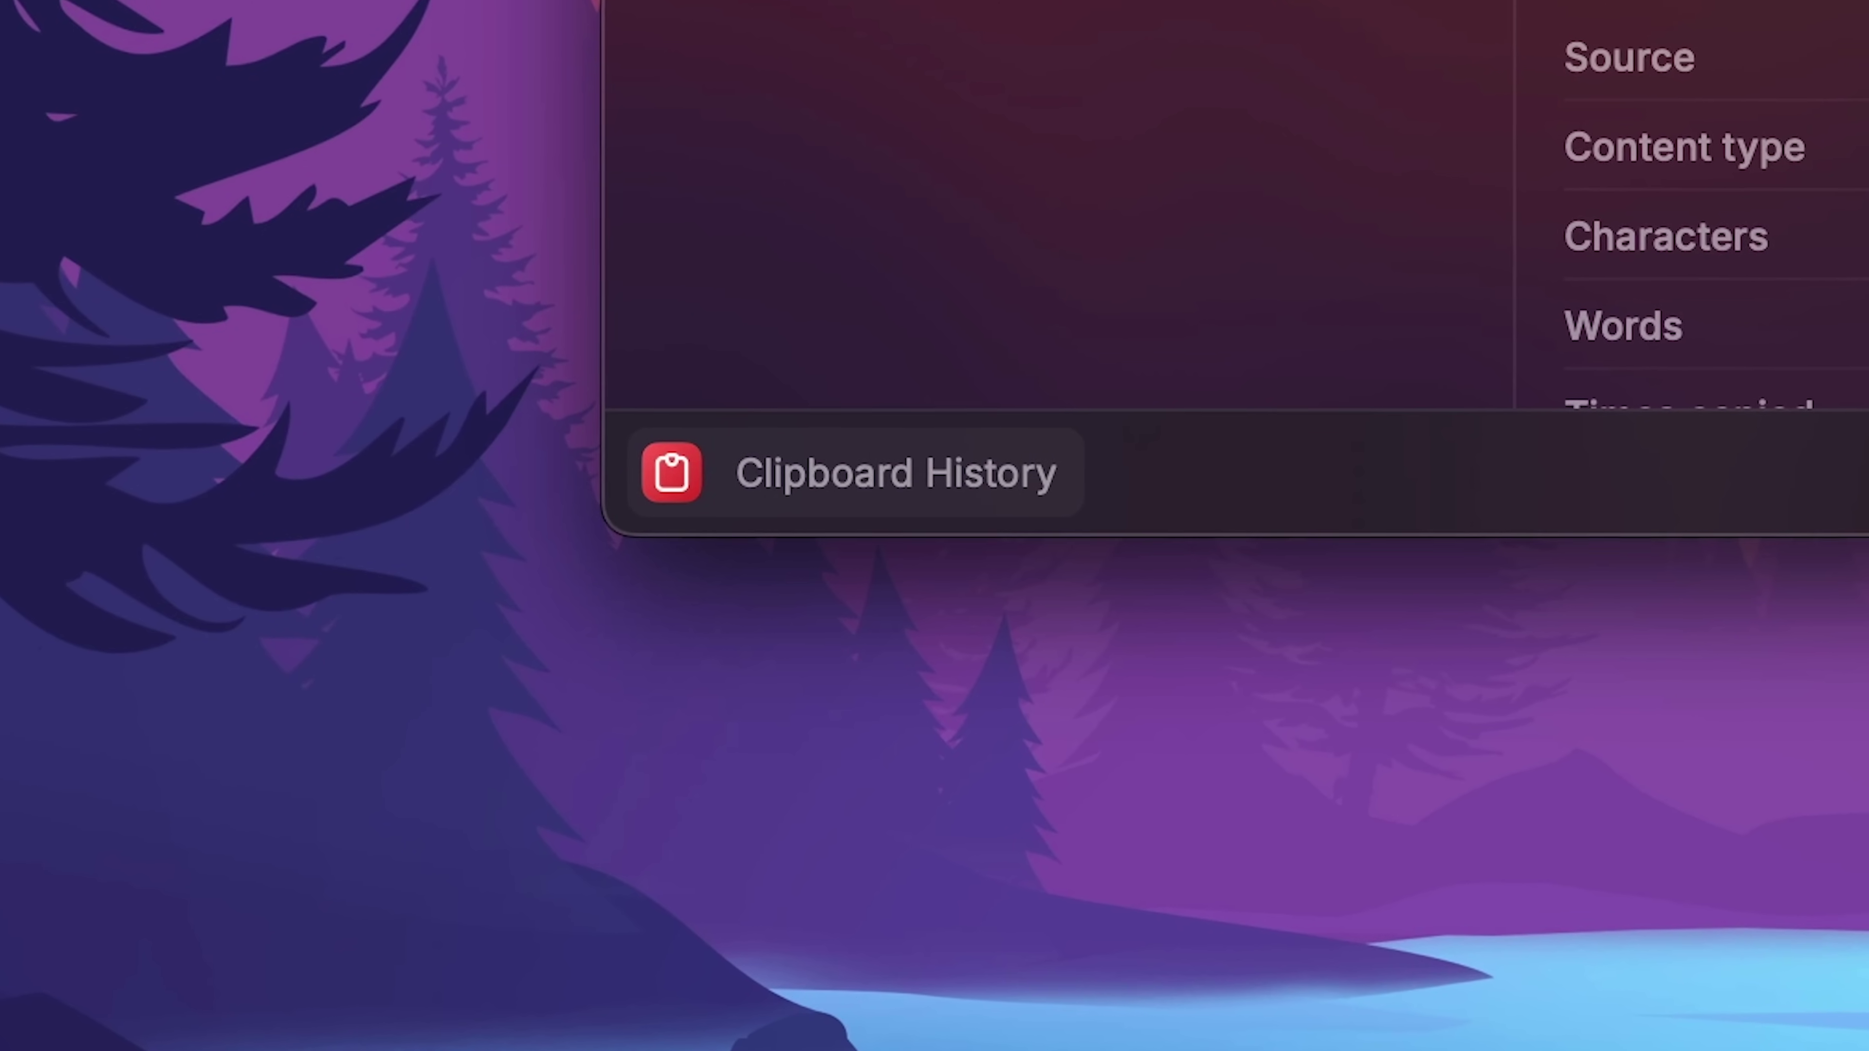
{"action": "key", "text": "Escape"}
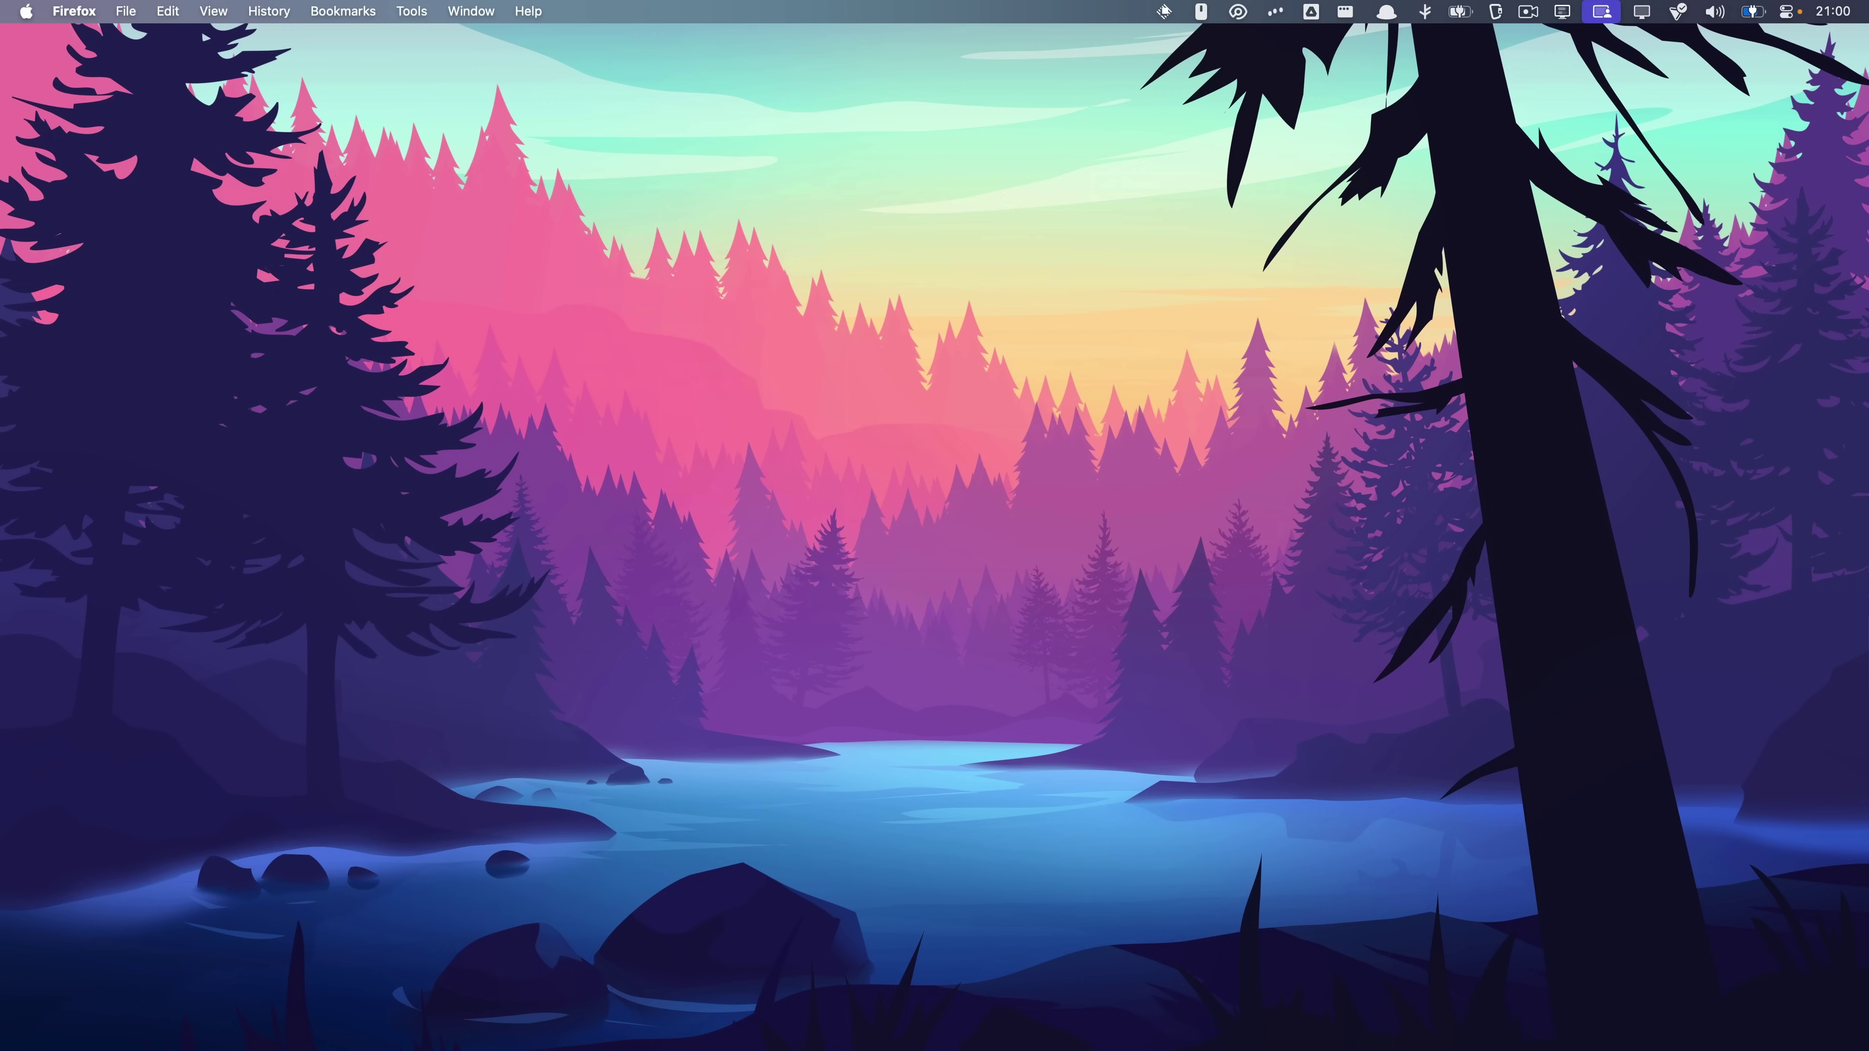
{"action": "key", "text": "alt+space"}
{"action": "type", "text": "'shrek"}
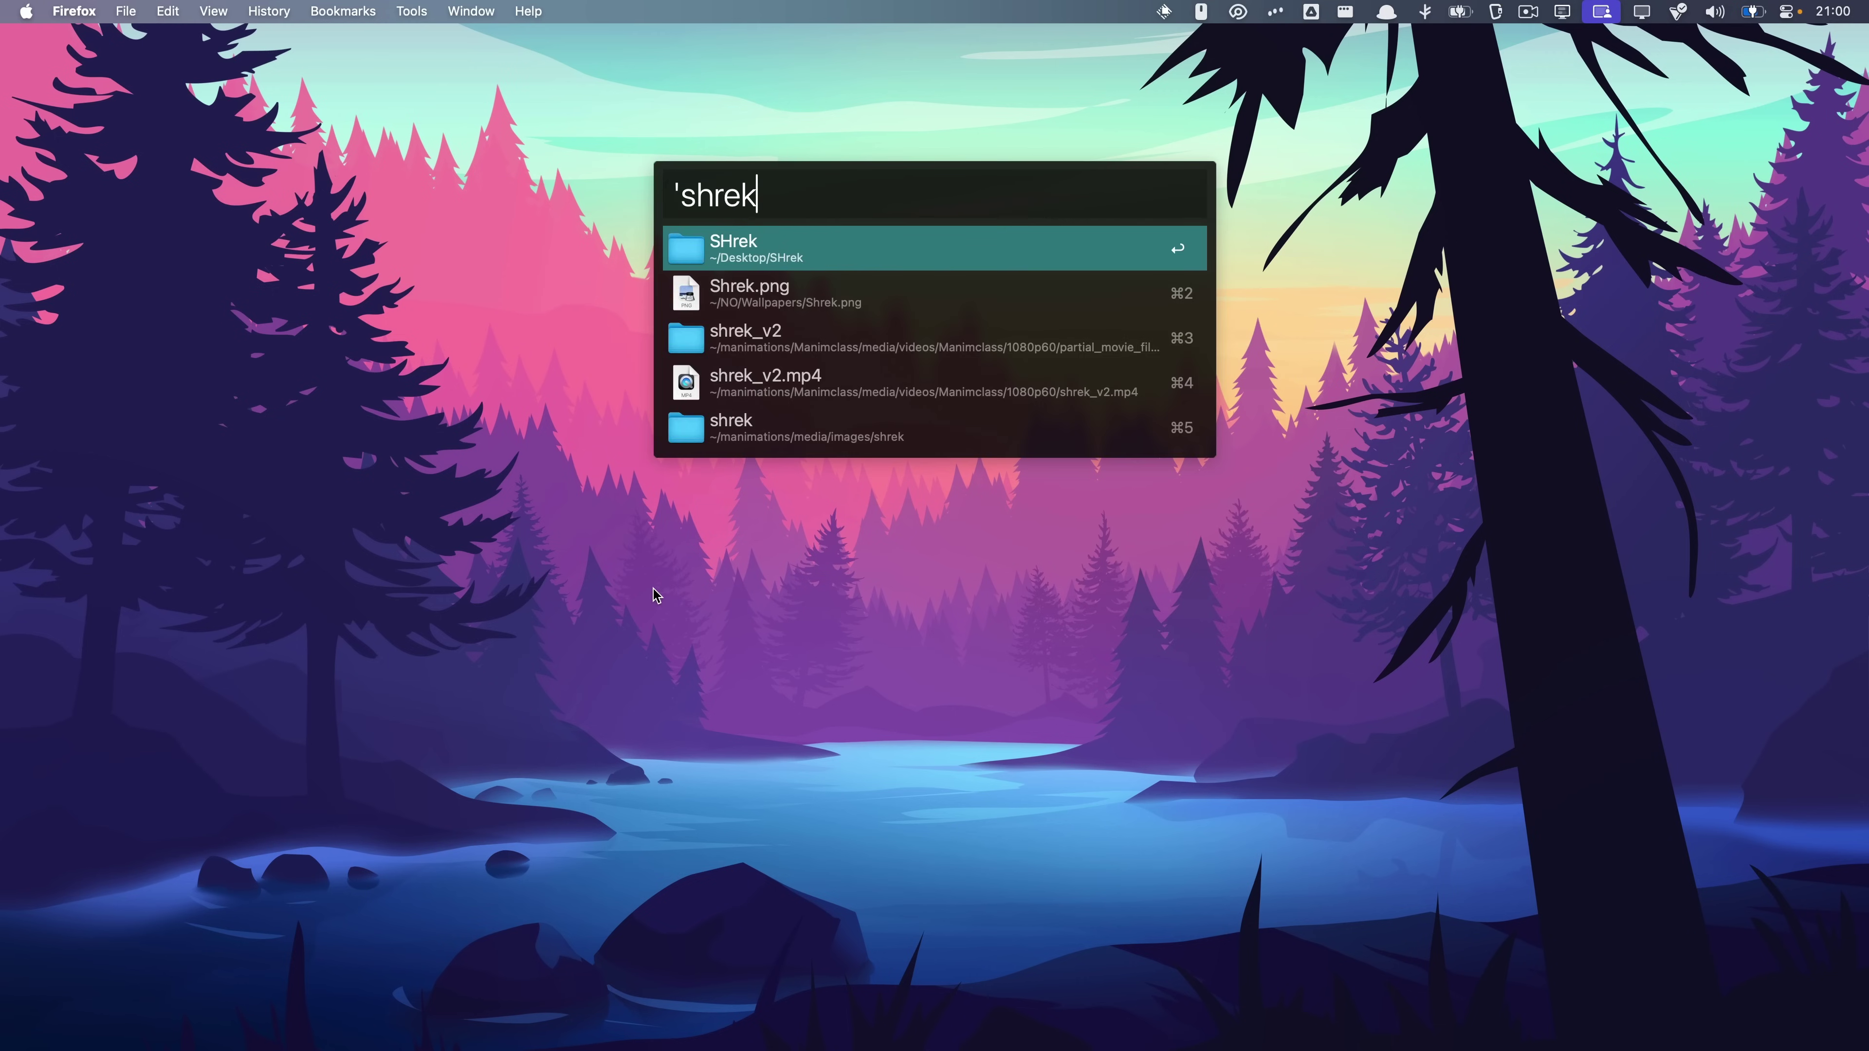
{"action": "key", "text": "Escape"}
{"action": "key", "text": "alt+space"}
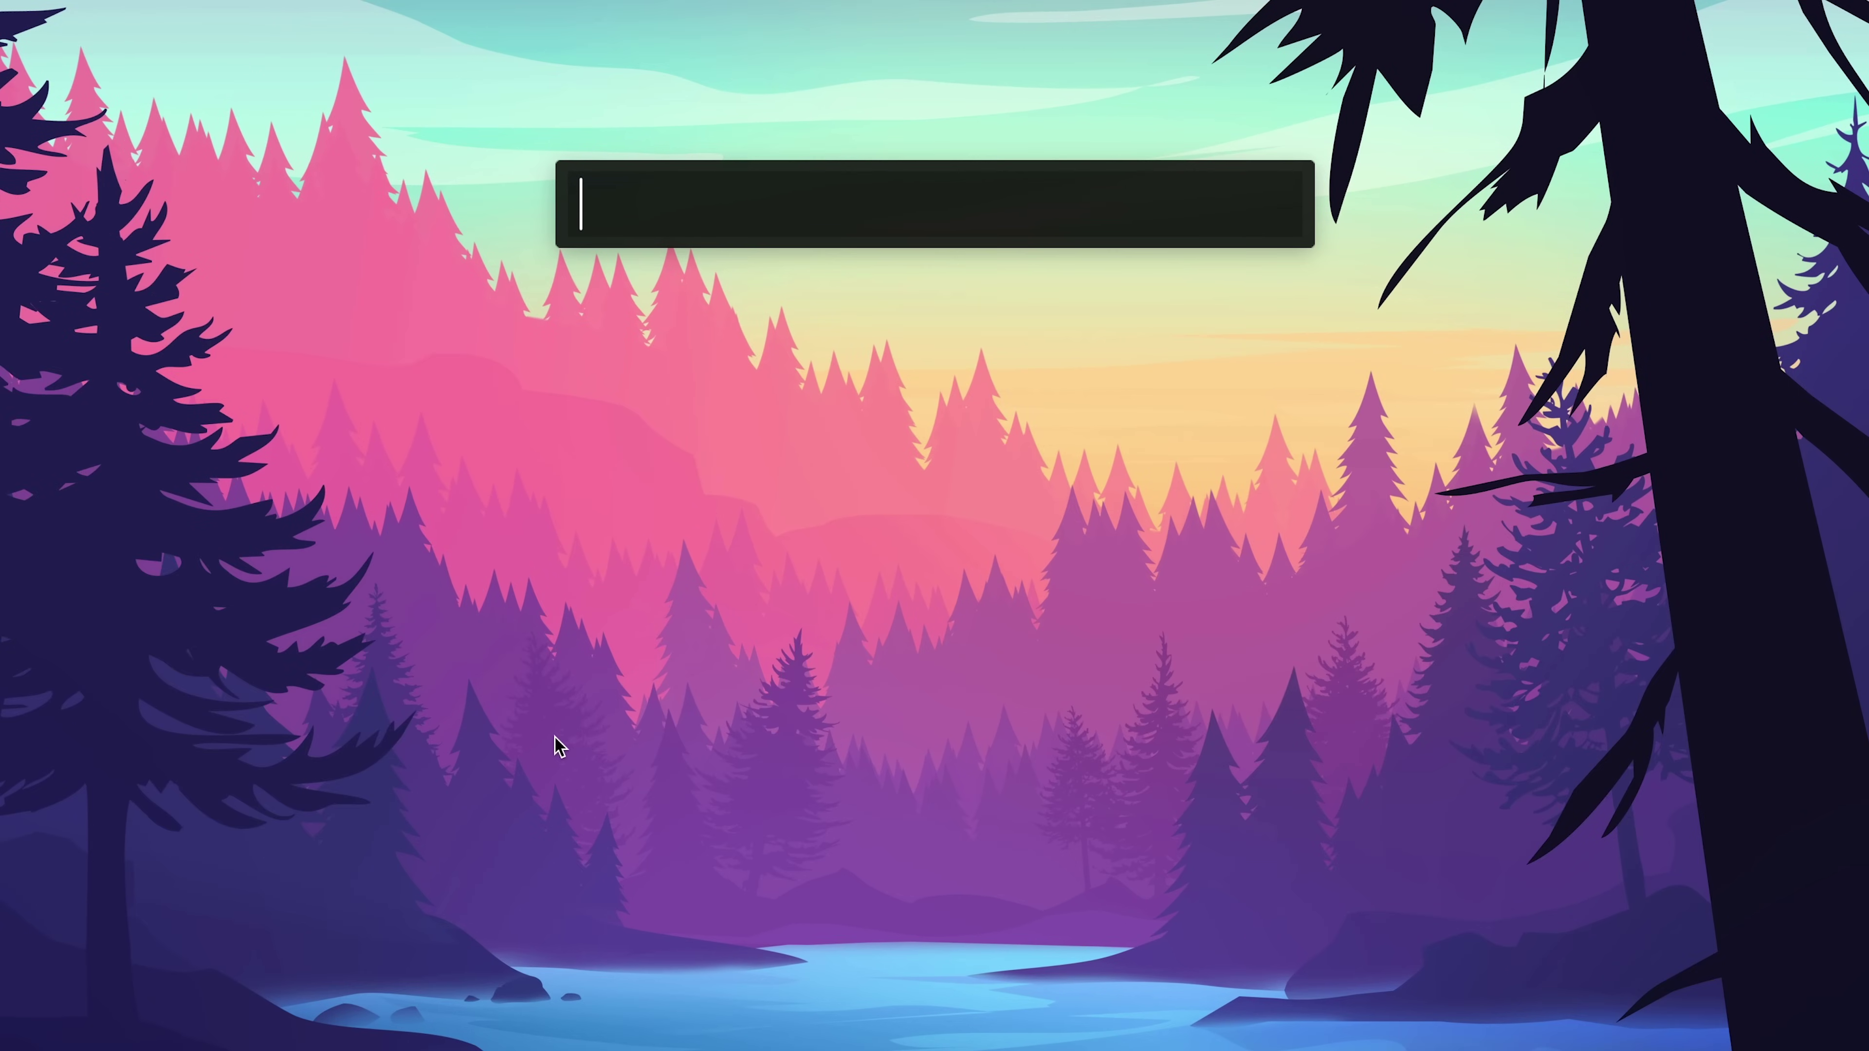
{"action": "key", "text": "super+space"}
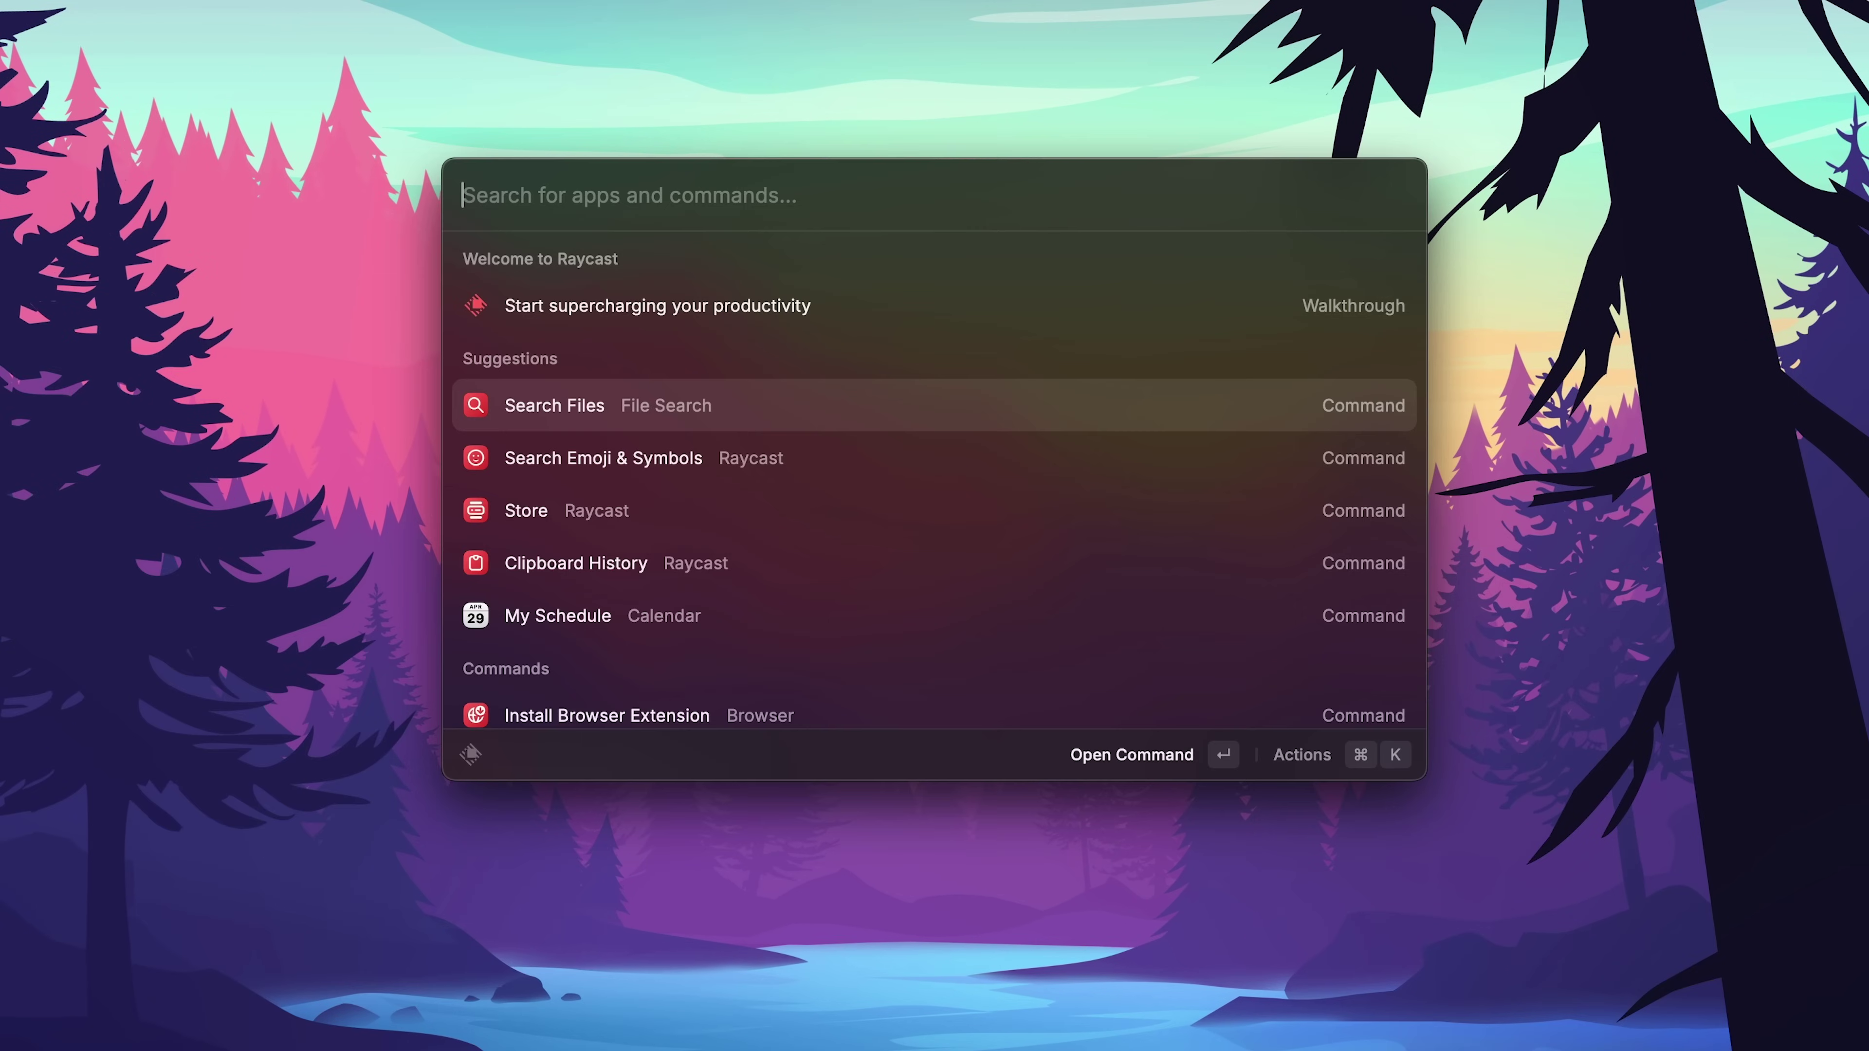
{"action": "key", "text": "Up"}
{"action": "key", "text": "Down"}
{"action": "key", "text": "Down"}
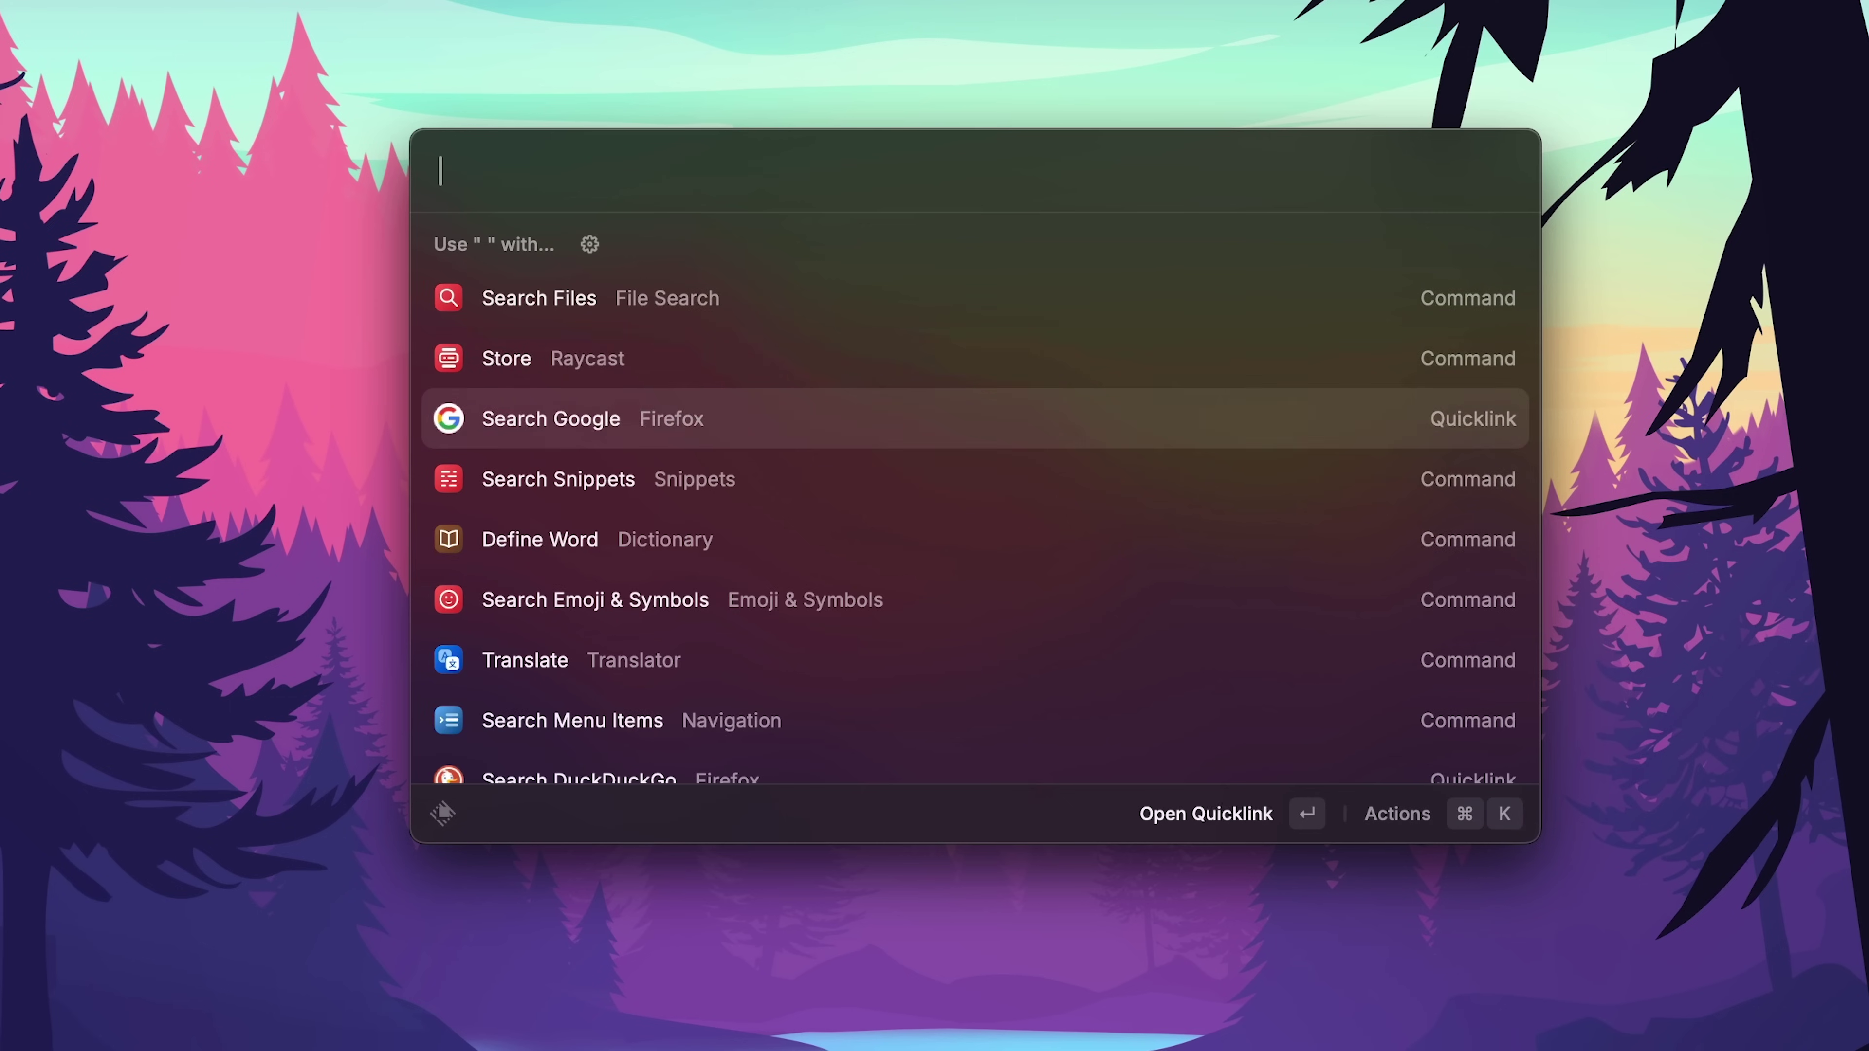
{"action": "key", "text": "Up"}
{"action": "key", "text": "Up"}
{"action": "key", "text": "Escape"}
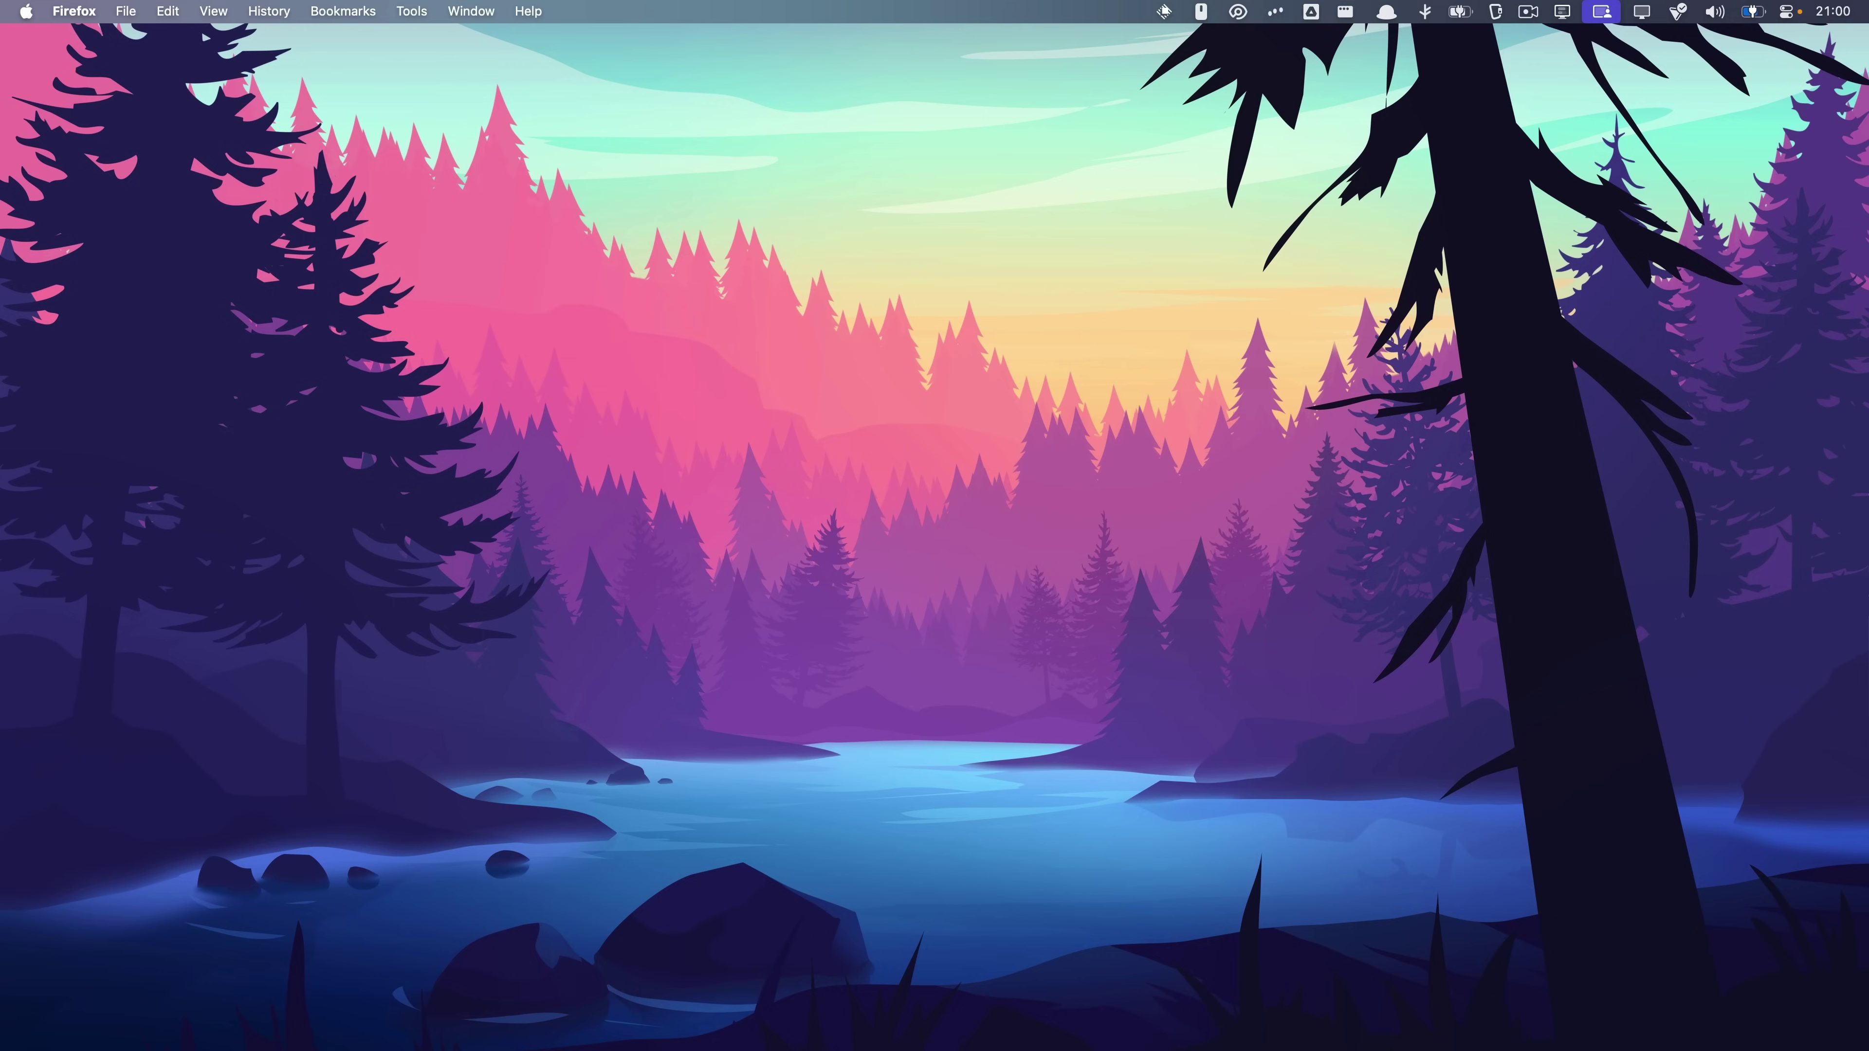
{"action": "key", "text": "alt+space"}
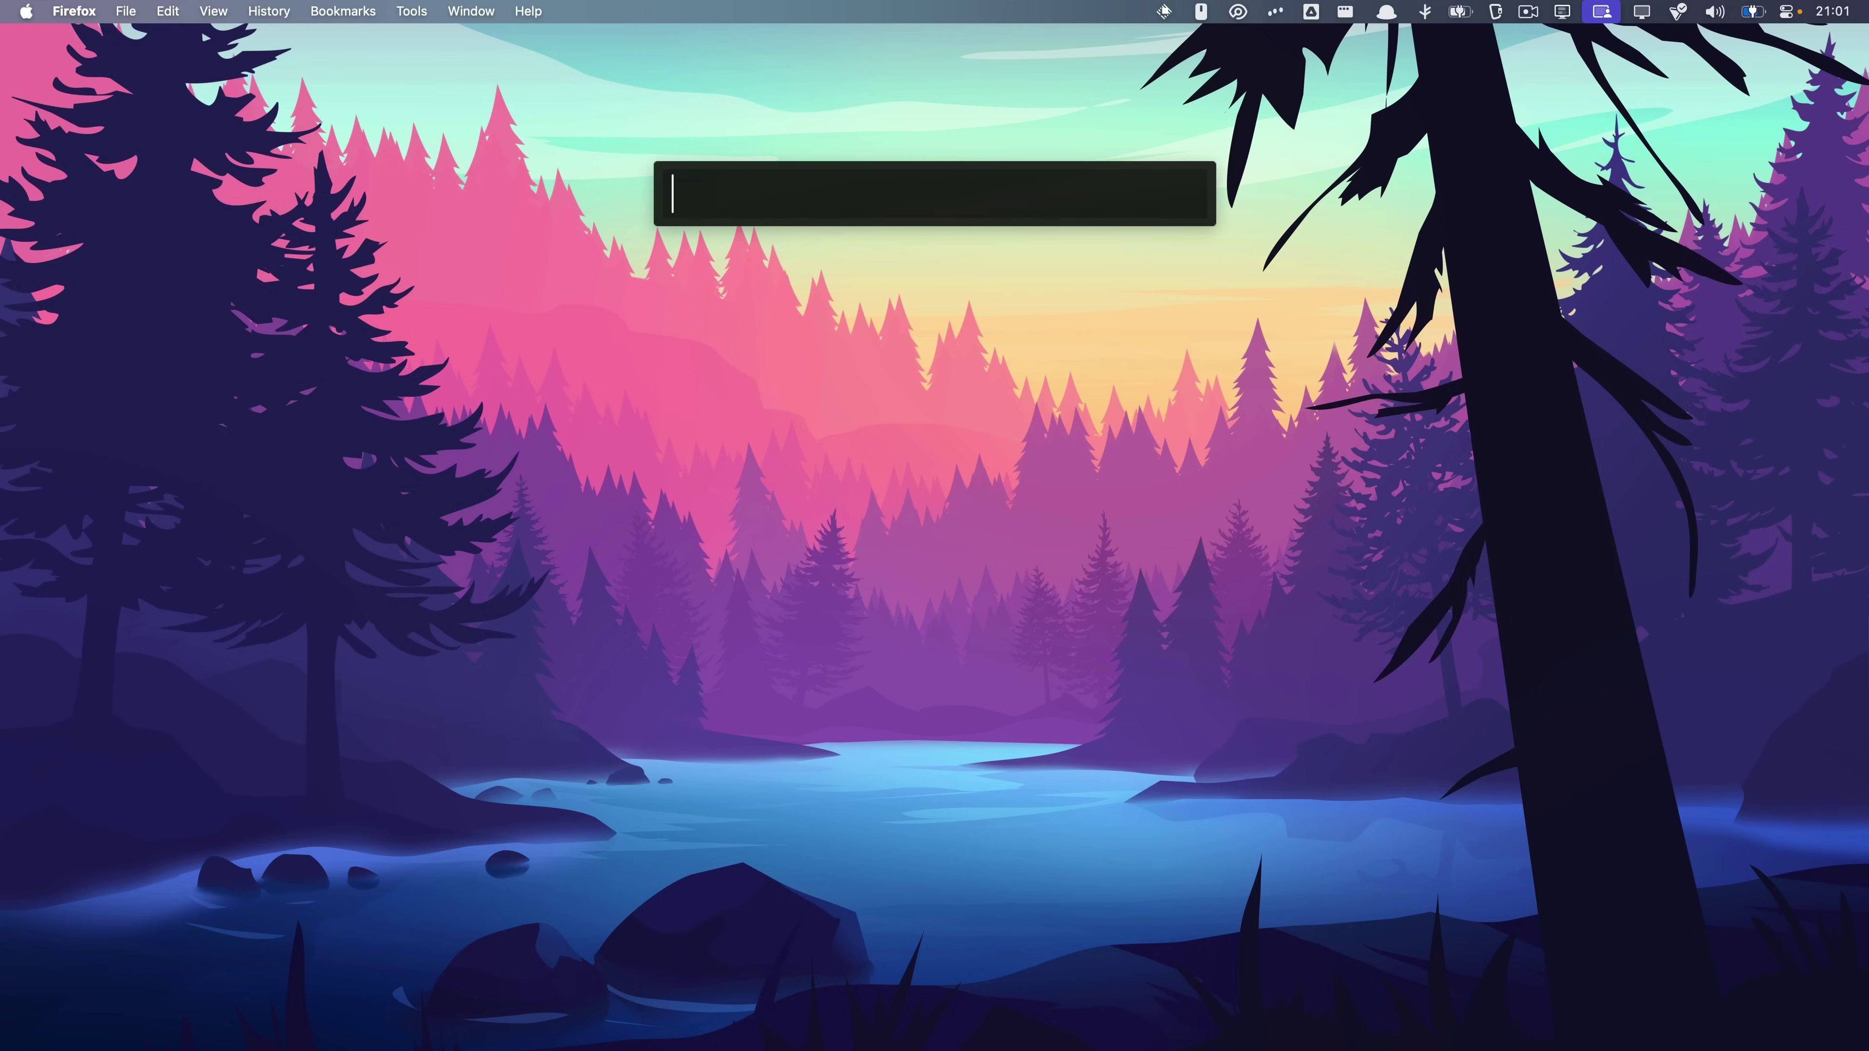
{"action": "key", "text": "Escape"}
{"action": "key", "text": "alt+space"}
{"action": "type", "text": "'"}
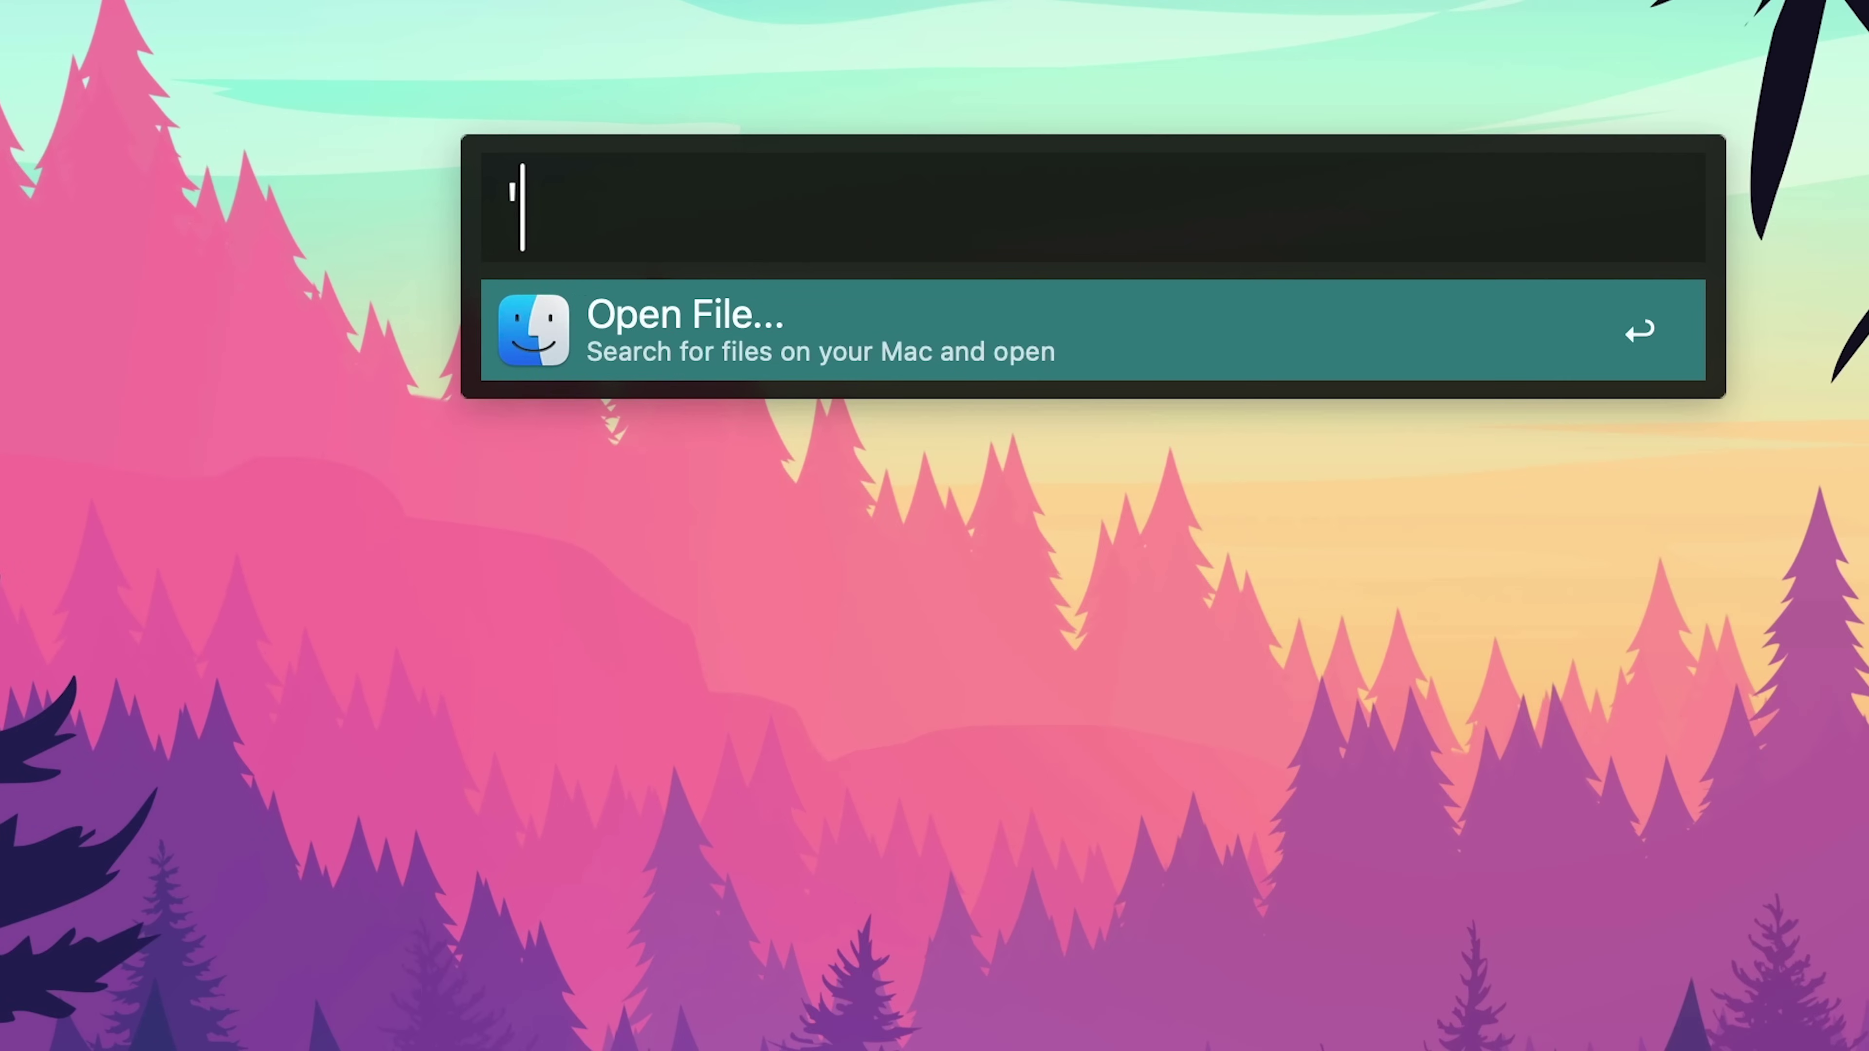
{"action": "key", "text": "Escape"}
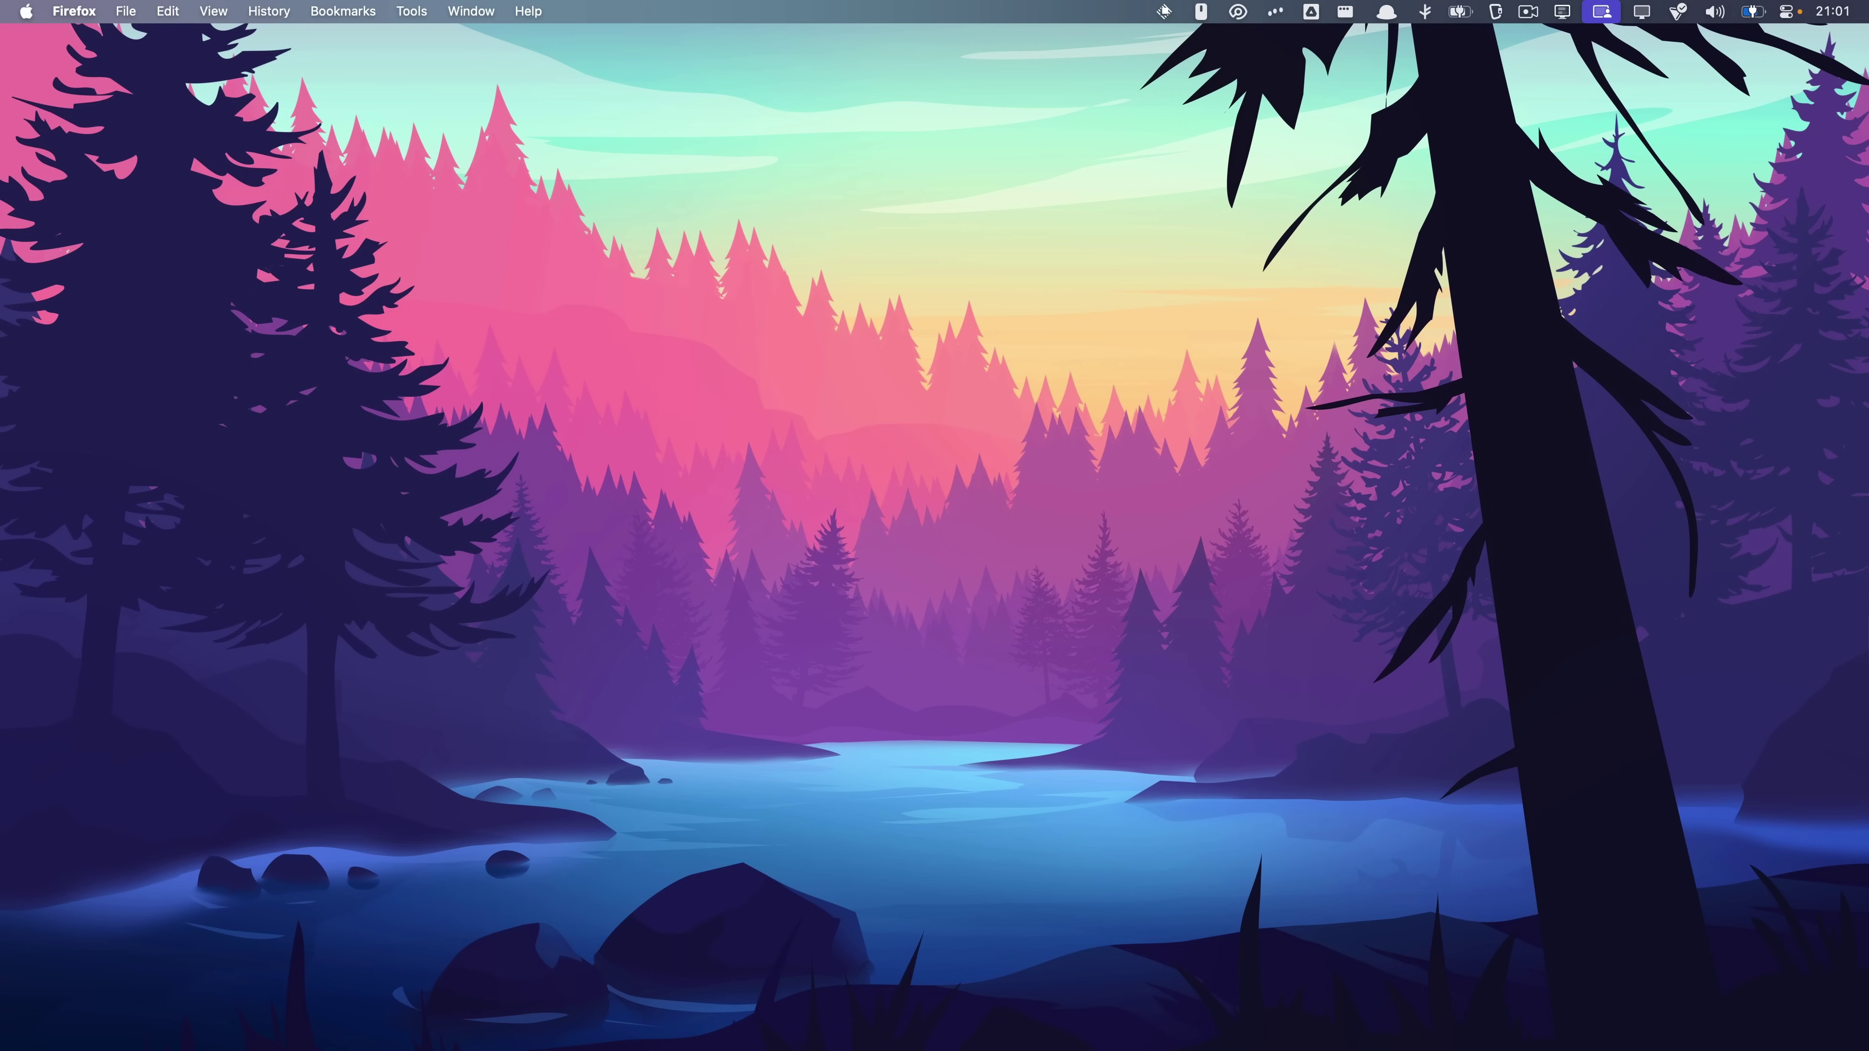
Try Raycast's Search Files command, then return to the main list.
{"action": "key", "text": "super+space"}
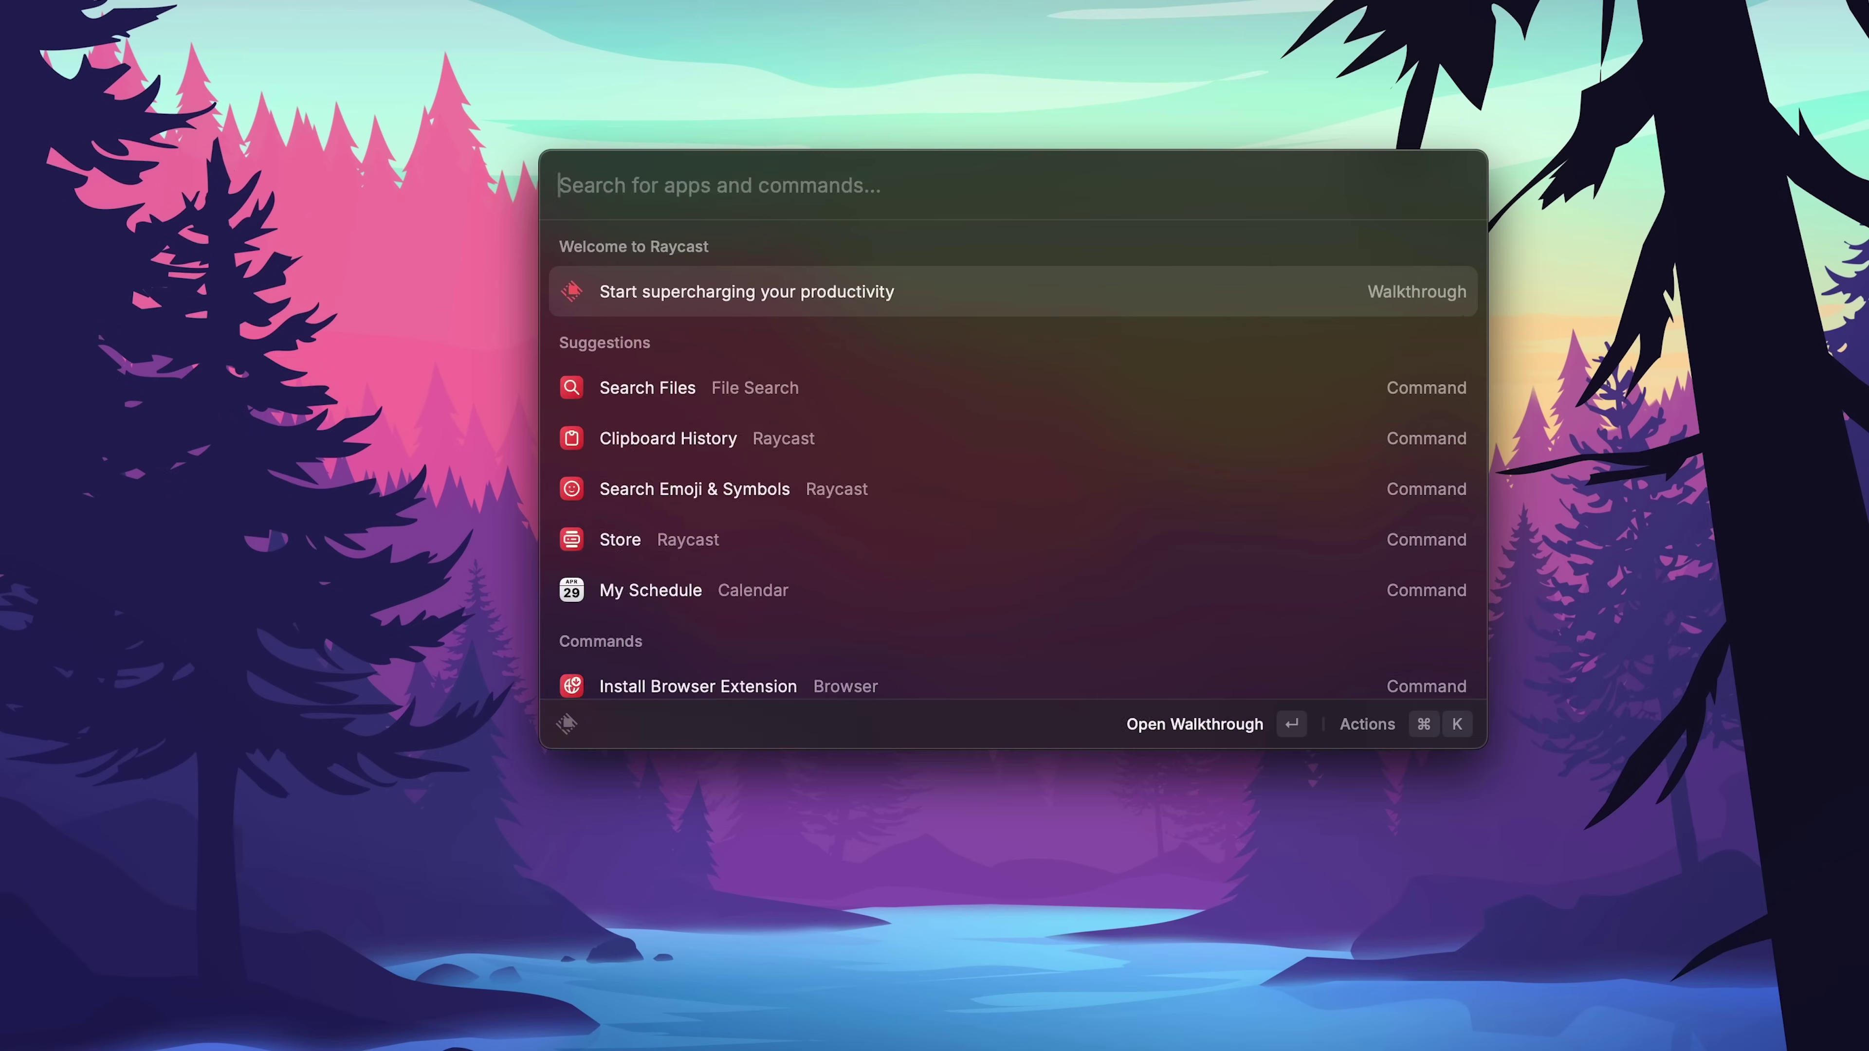
{"action": "type", "text": "searc"}
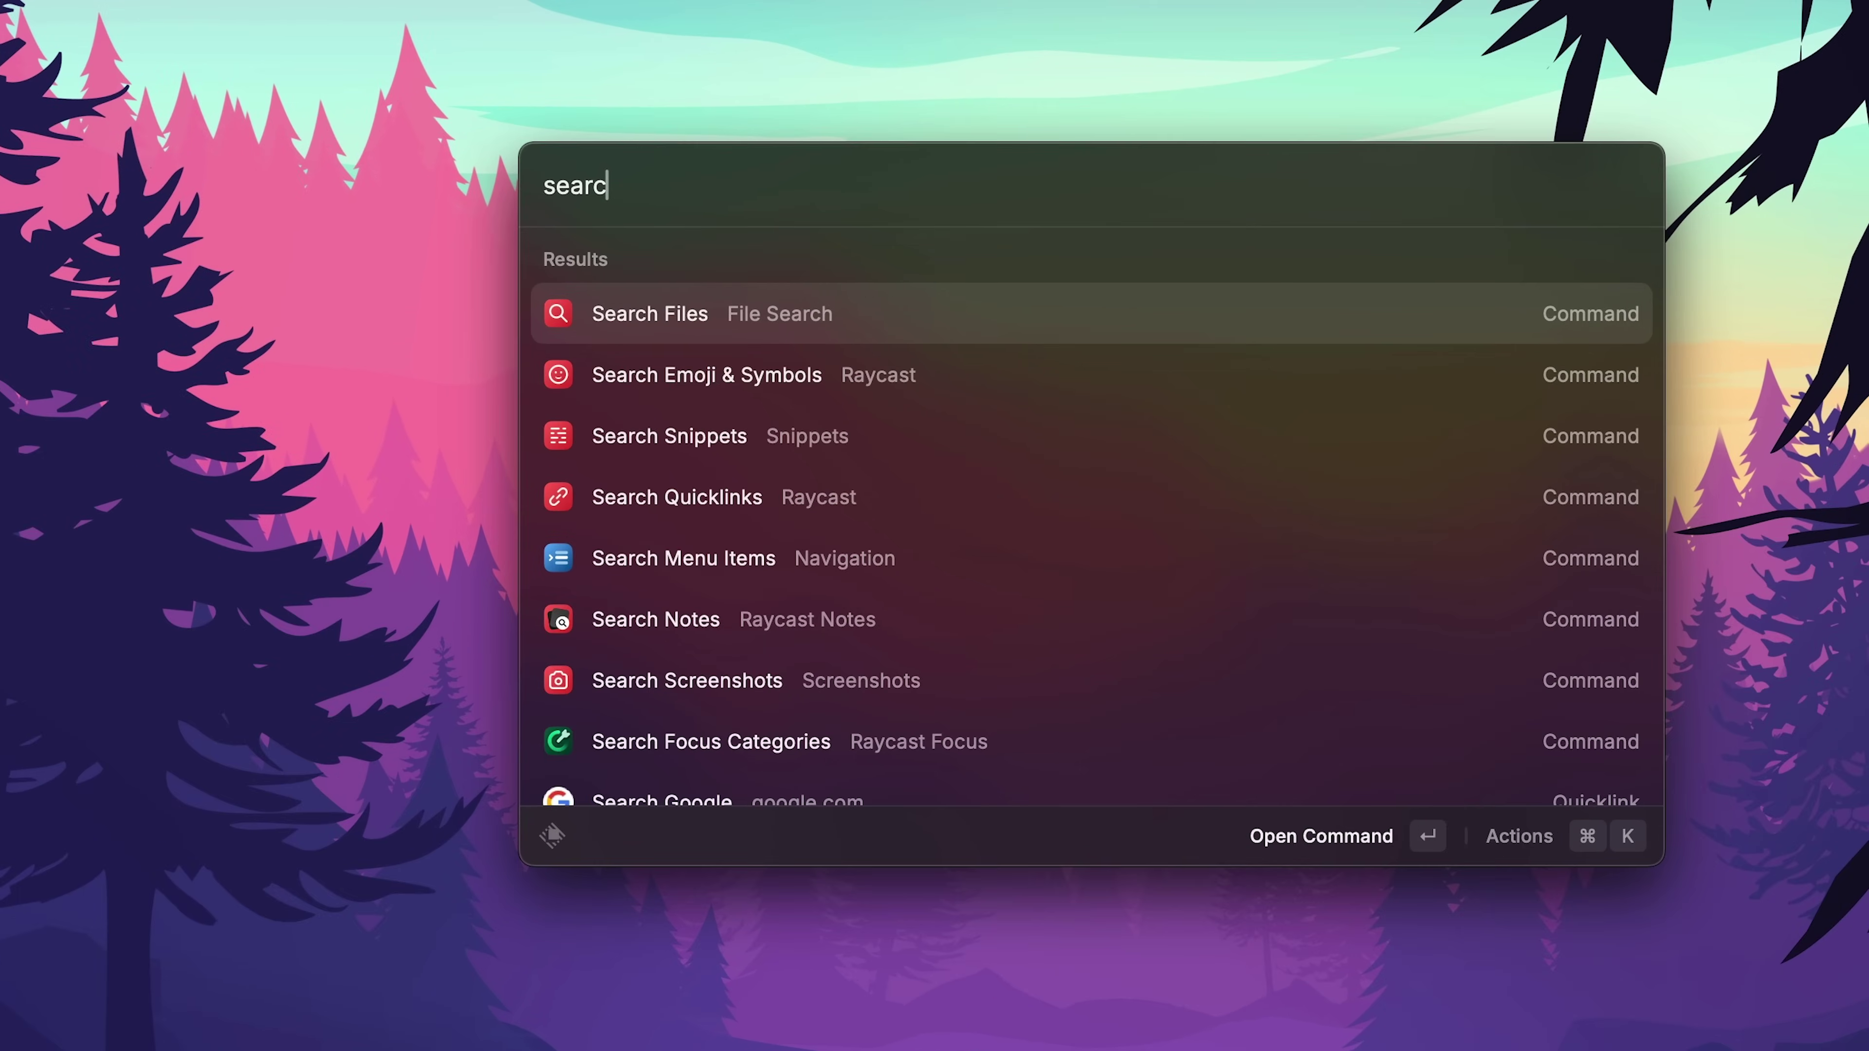
{"action": "key", "text": "Return"}
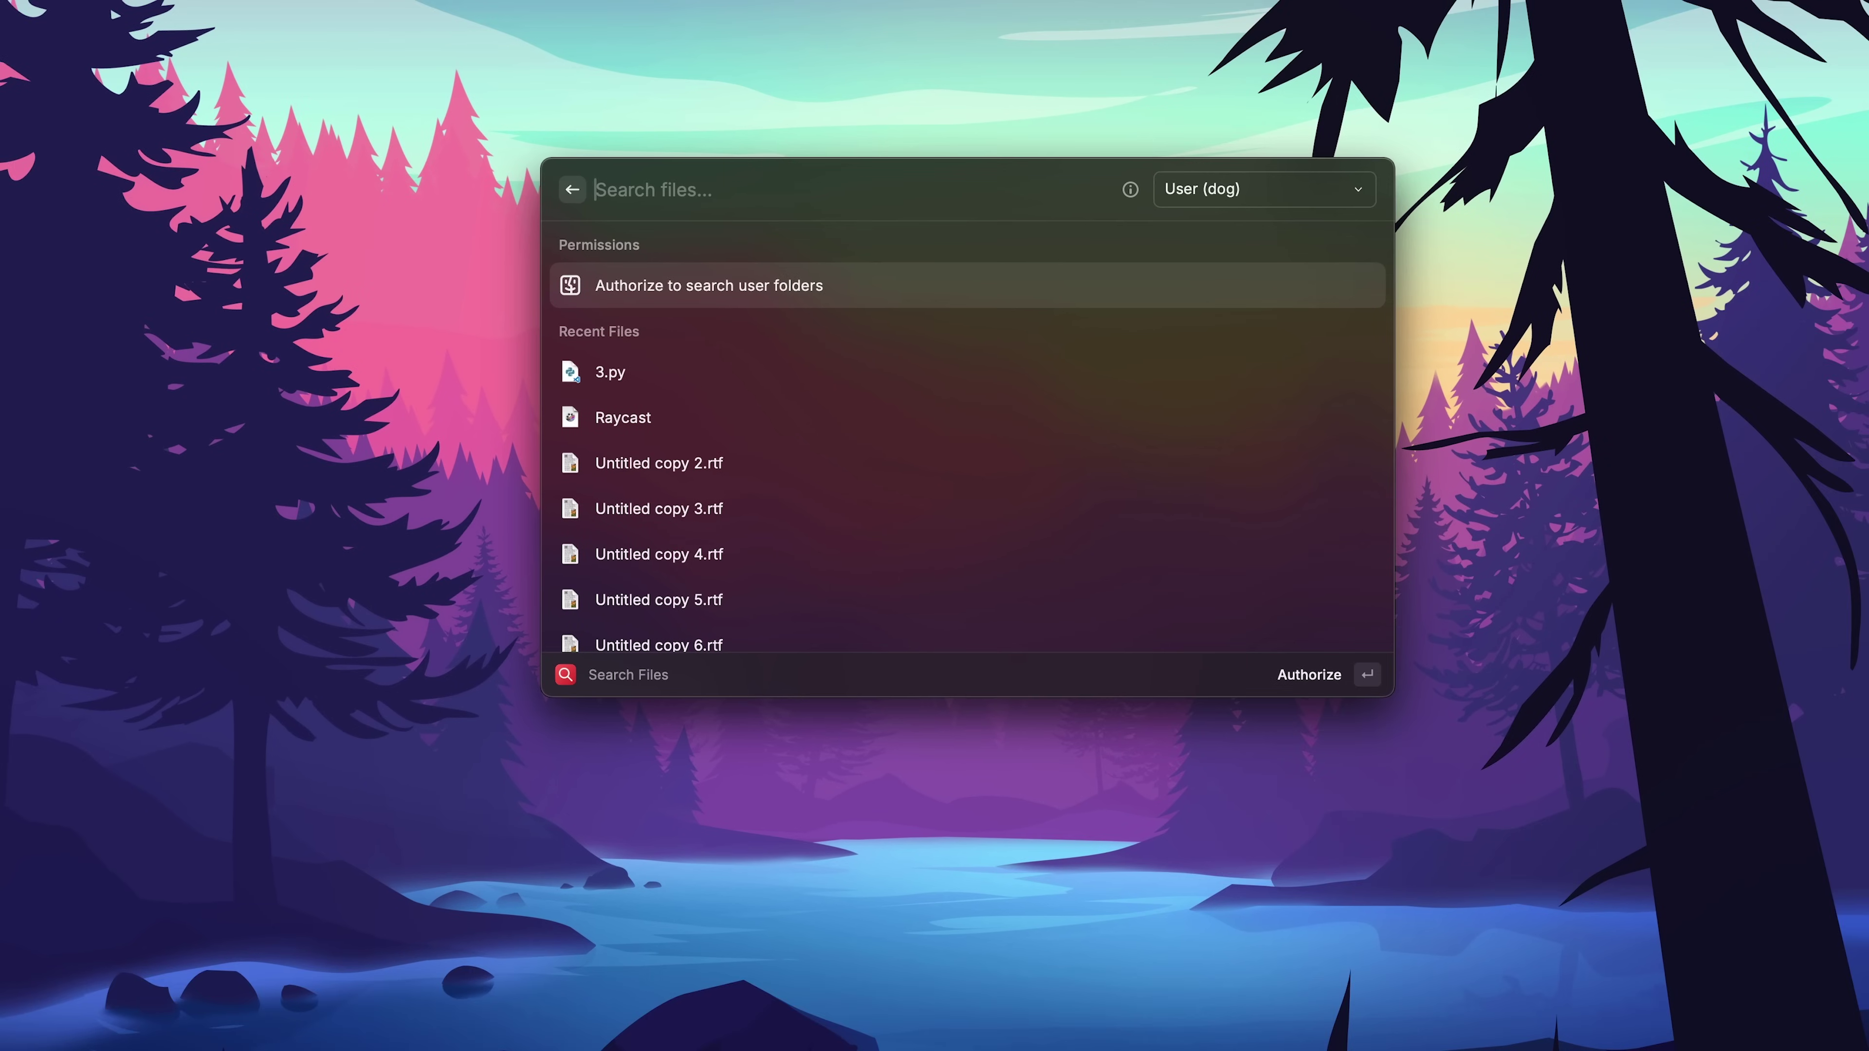
{"action": "key", "text": "Escape"}
{"action": "key", "text": "Escape"}
Search files for 'shrek', then scroll the root list and run Confetti.
{"action": "key", "text": "alt+space"}
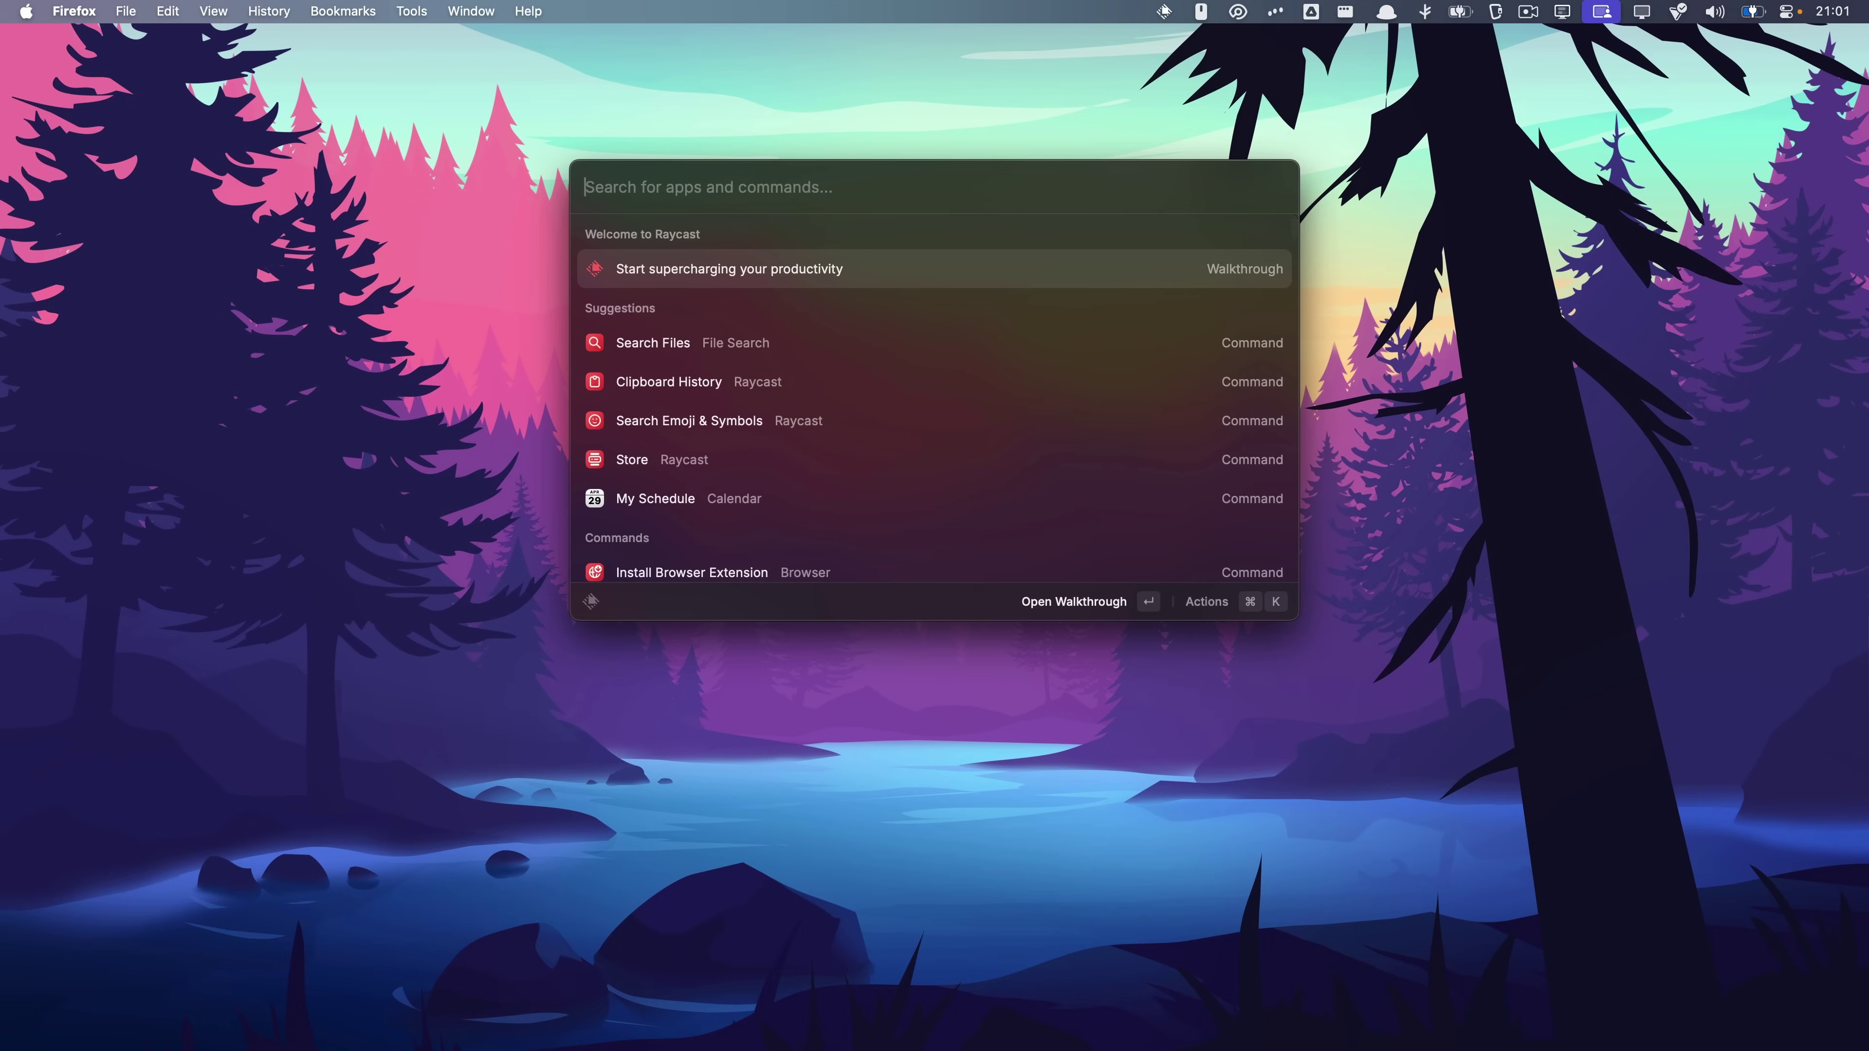
{"action": "type", "text": "shrek"}
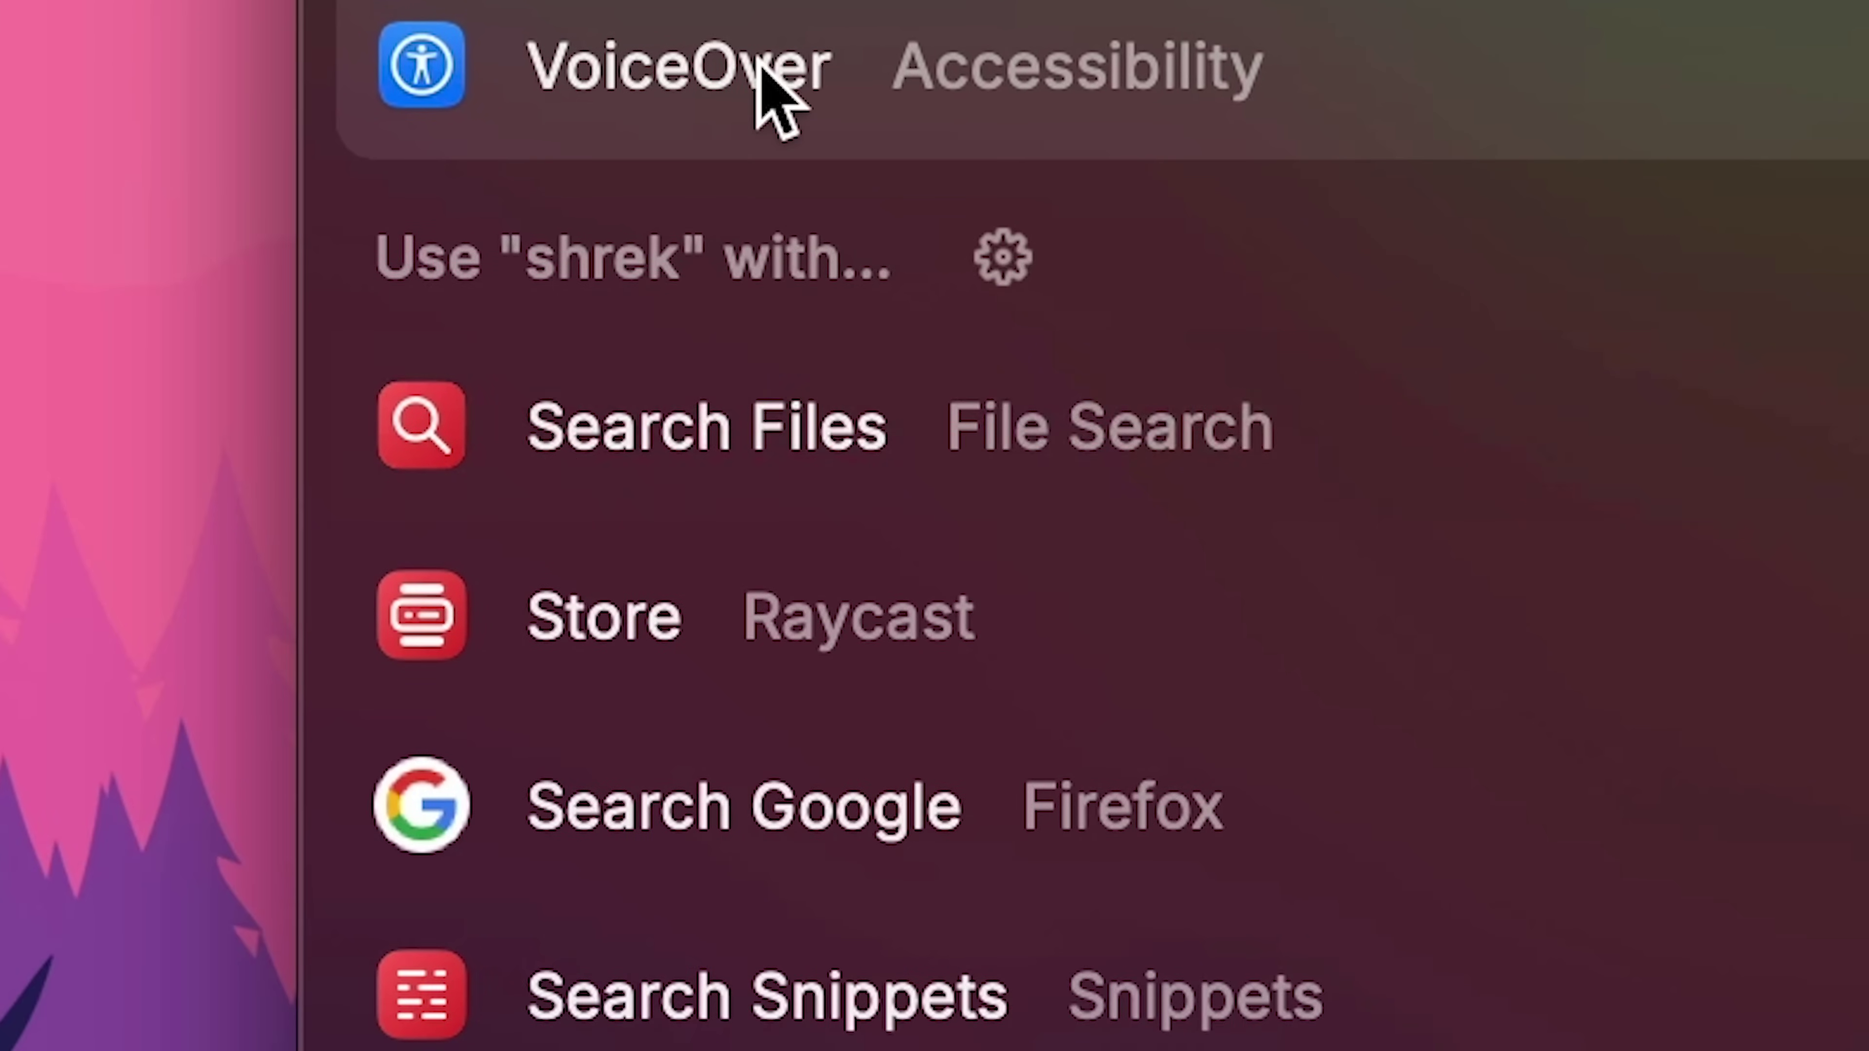
{"action": "key", "text": "Down"}
{"action": "key", "text": "Return"}
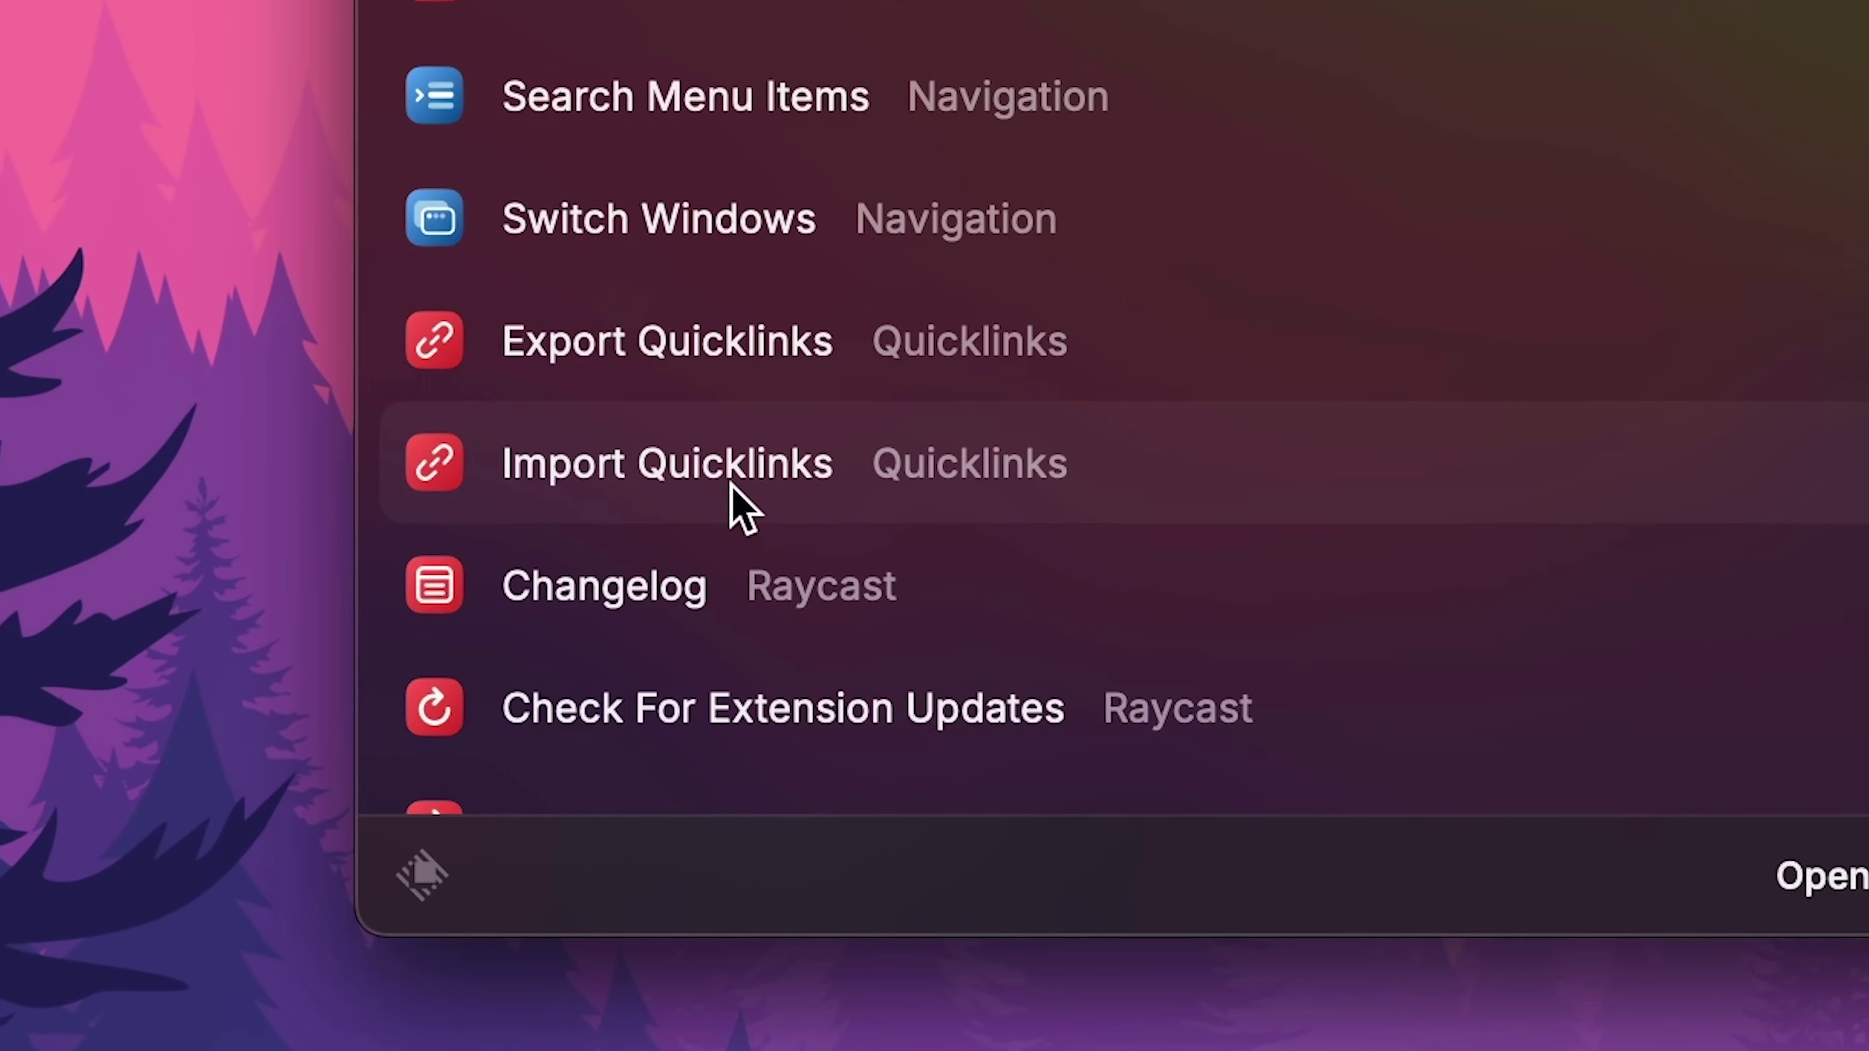
{"action": "scroll", "coordinate": [732, 486], "scroll_direction": "down", "scroll_amount": 2}
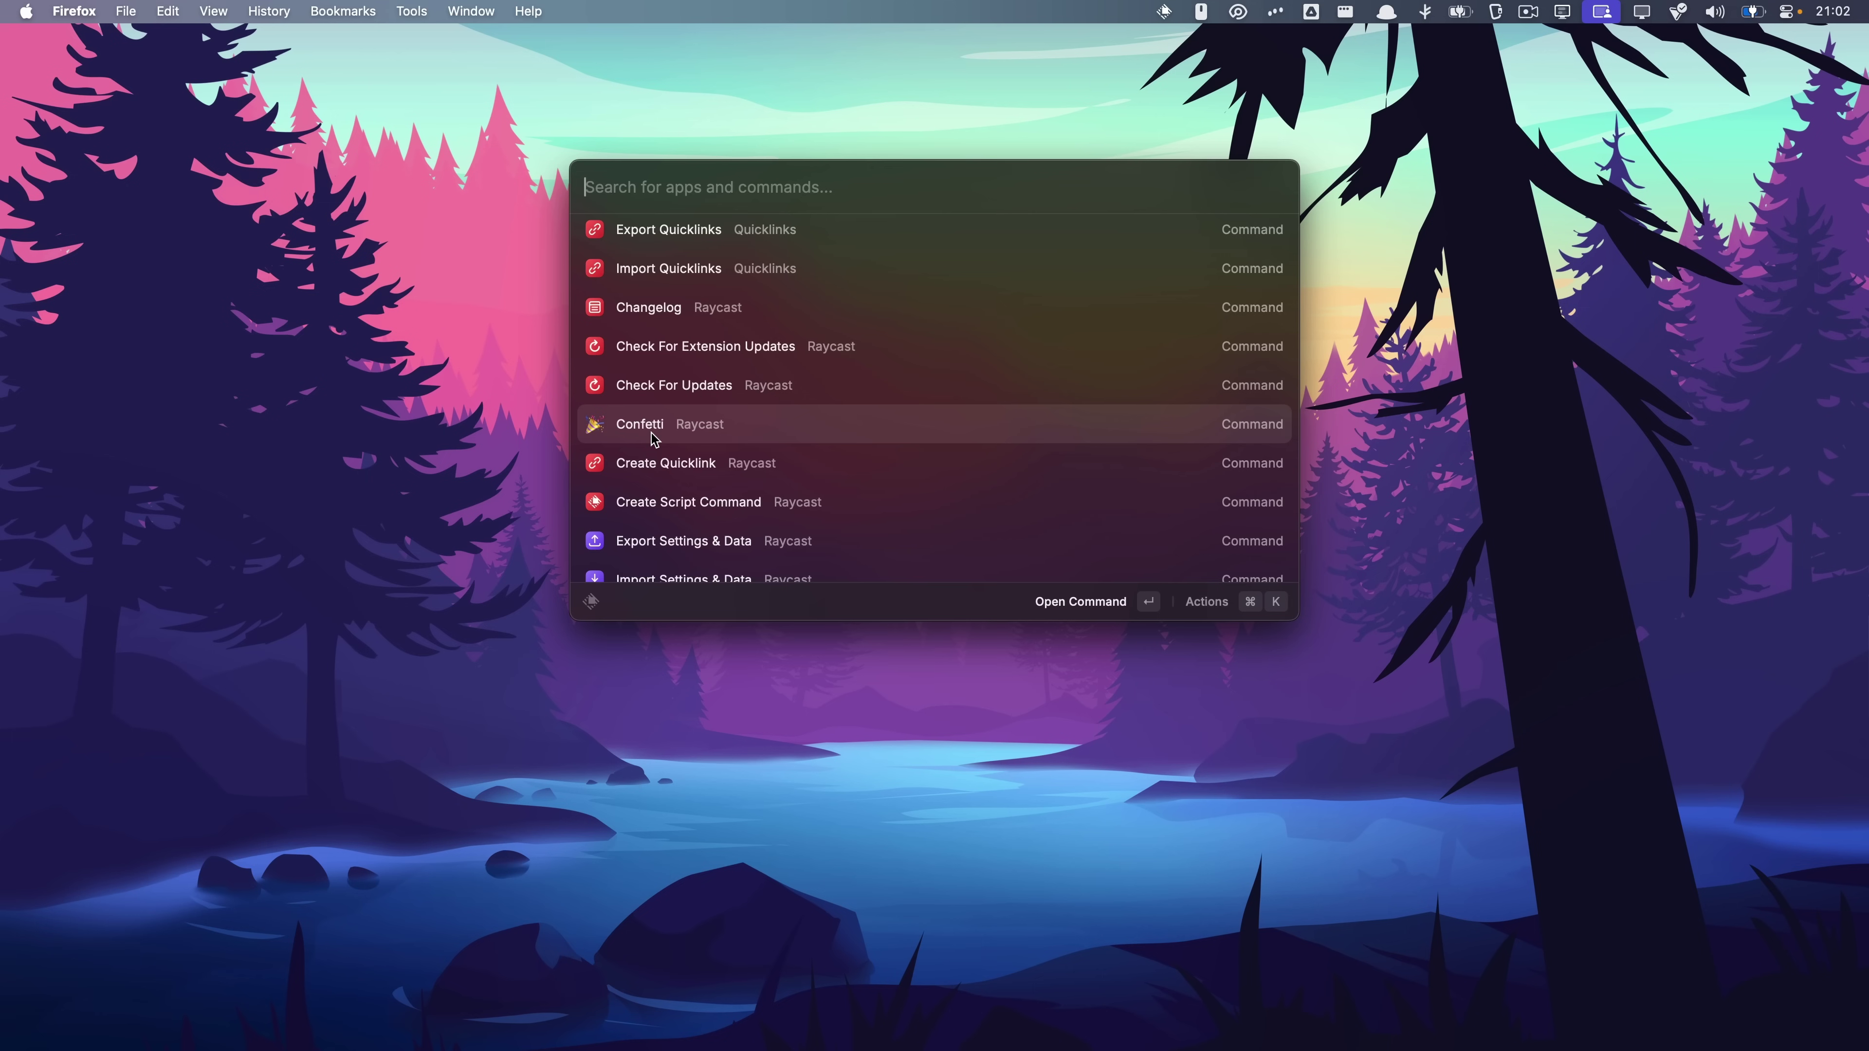
{"action": "left_click", "coordinate": [651, 432]}
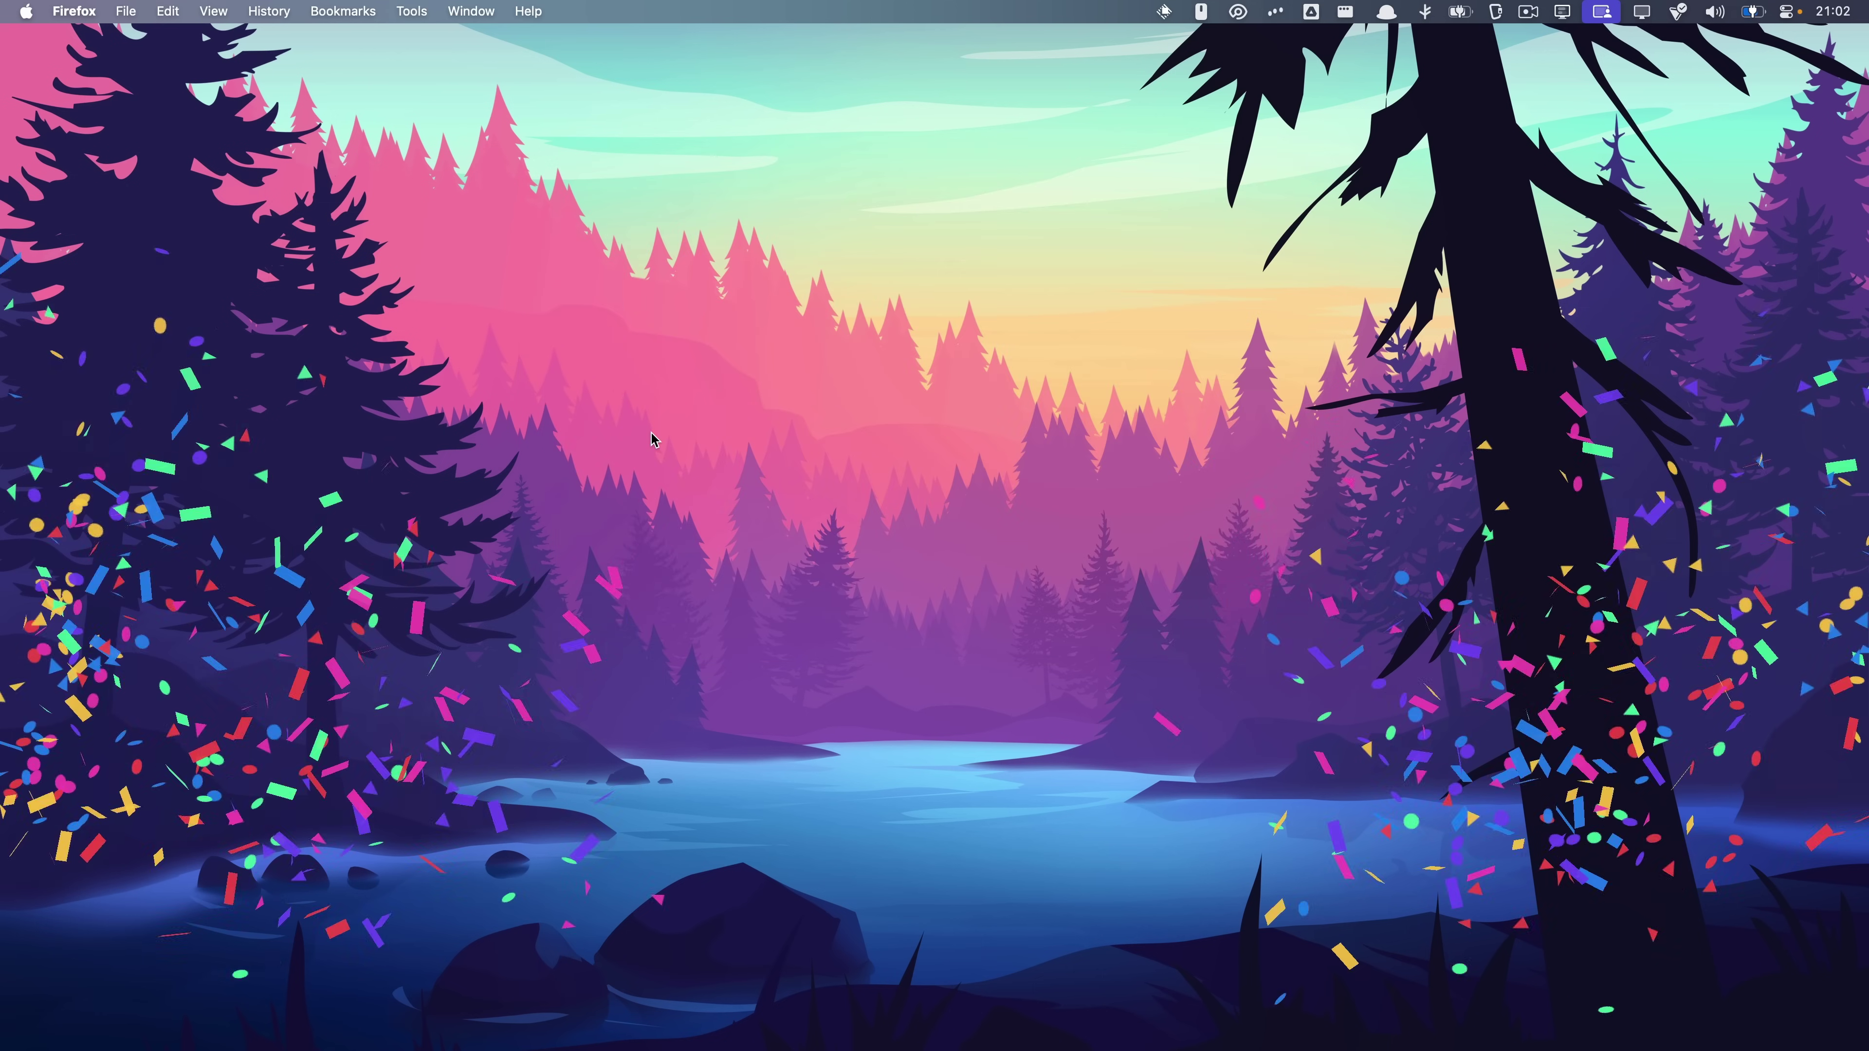
After another confetti burst, assign Alfred 5 the alias 'a' in Extensions settings, then reopen the launcher.
{"action": "key", "text": "alt+space"}
{"action": "key", "text": "Return"}
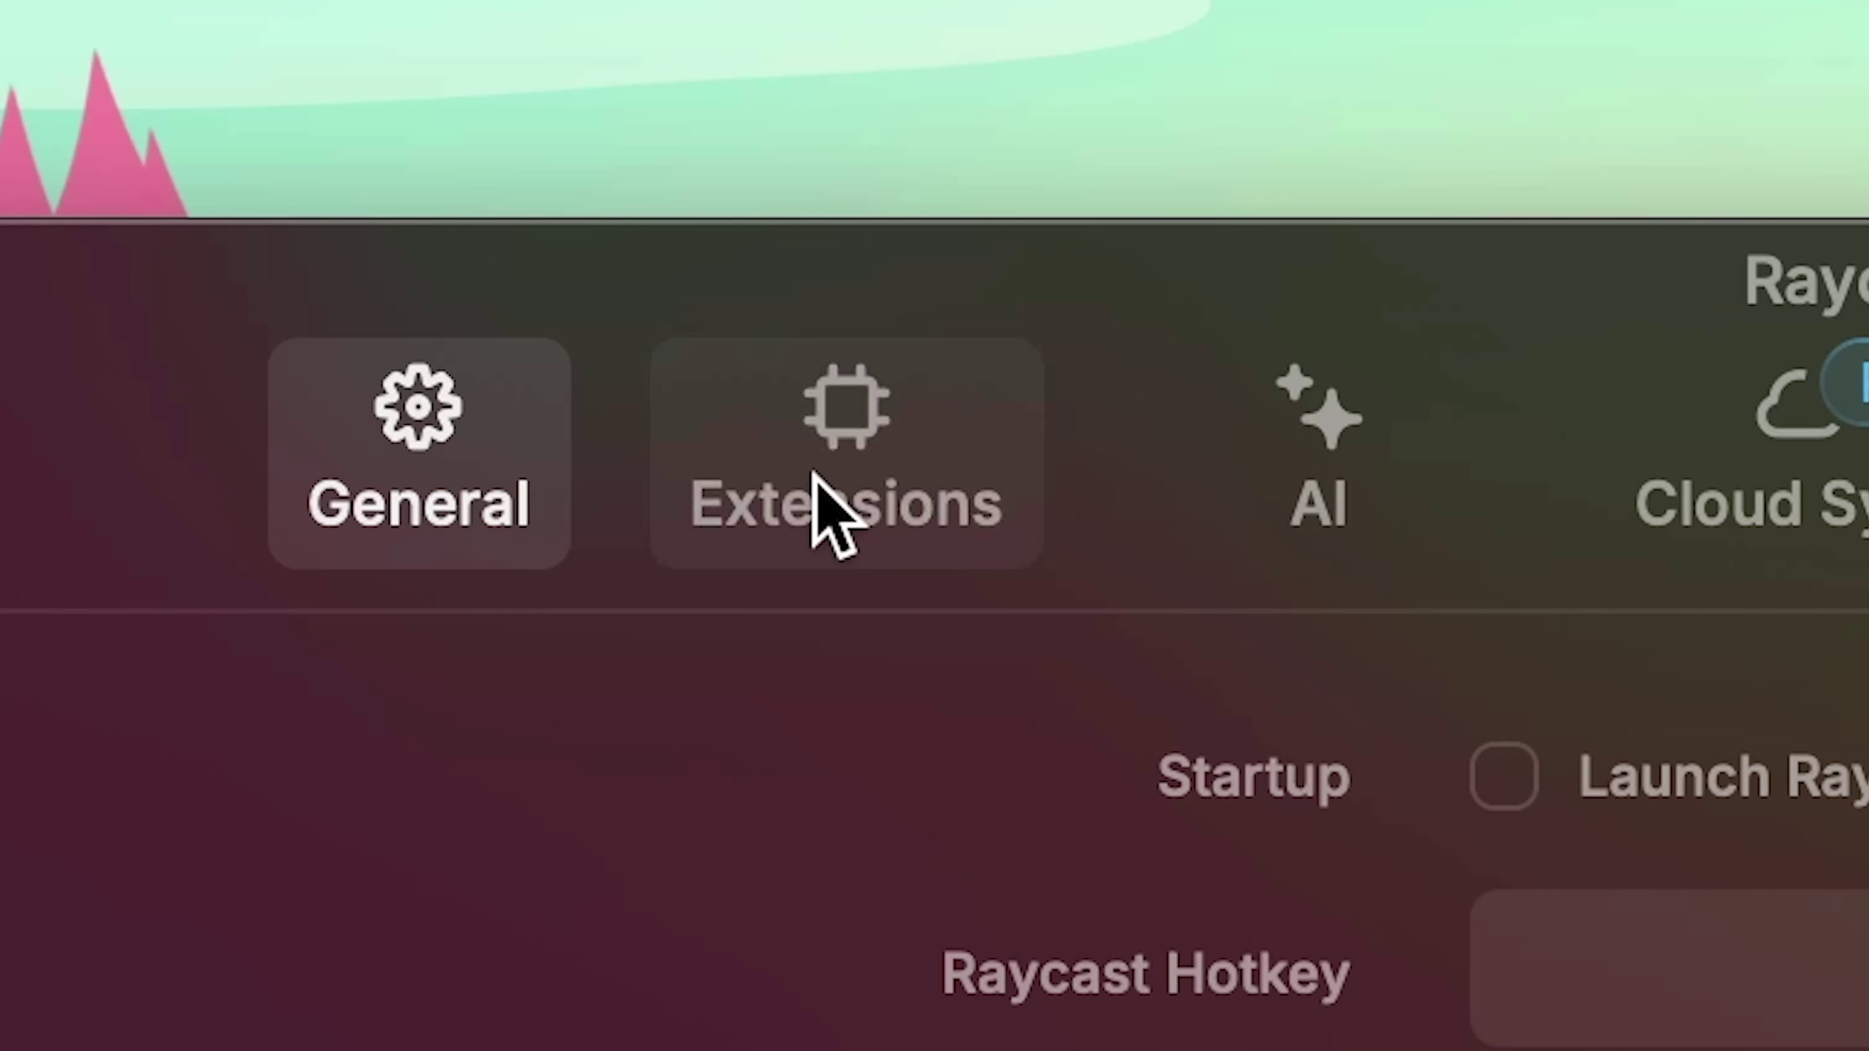
{"action": "left_click", "coordinate": [814, 501]}
{"action": "scroll", "coordinate": [630, 596], "scroll_direction": "up", "scroll_amount": 3}
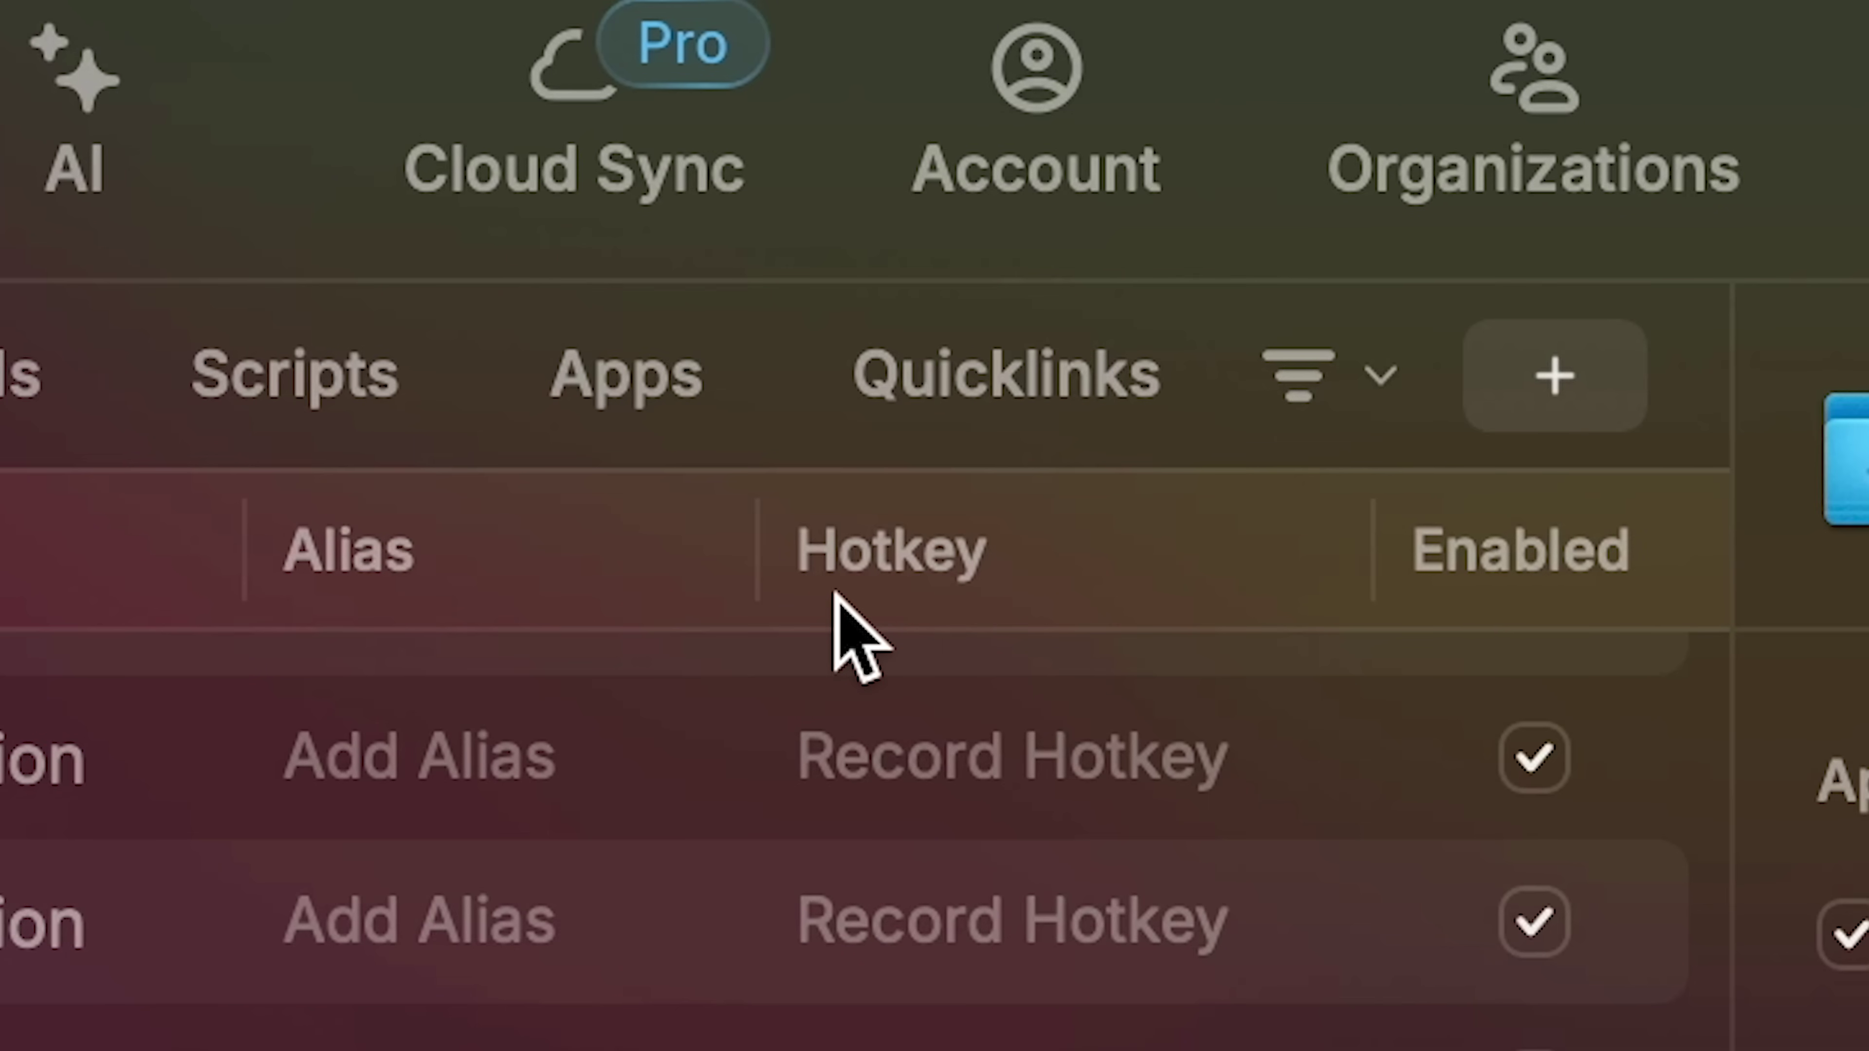
{"action": "left_click", "coordinate": [867, 563]}
{"action": "type", "text": "a"}
{"action": "key", "text": "Return"}
{"action": "key", "text": "alt+space"}
Launch Alfred 5 through its alias 'a', then open and close Raycast settings.
{"action": "type", "text": "a"}
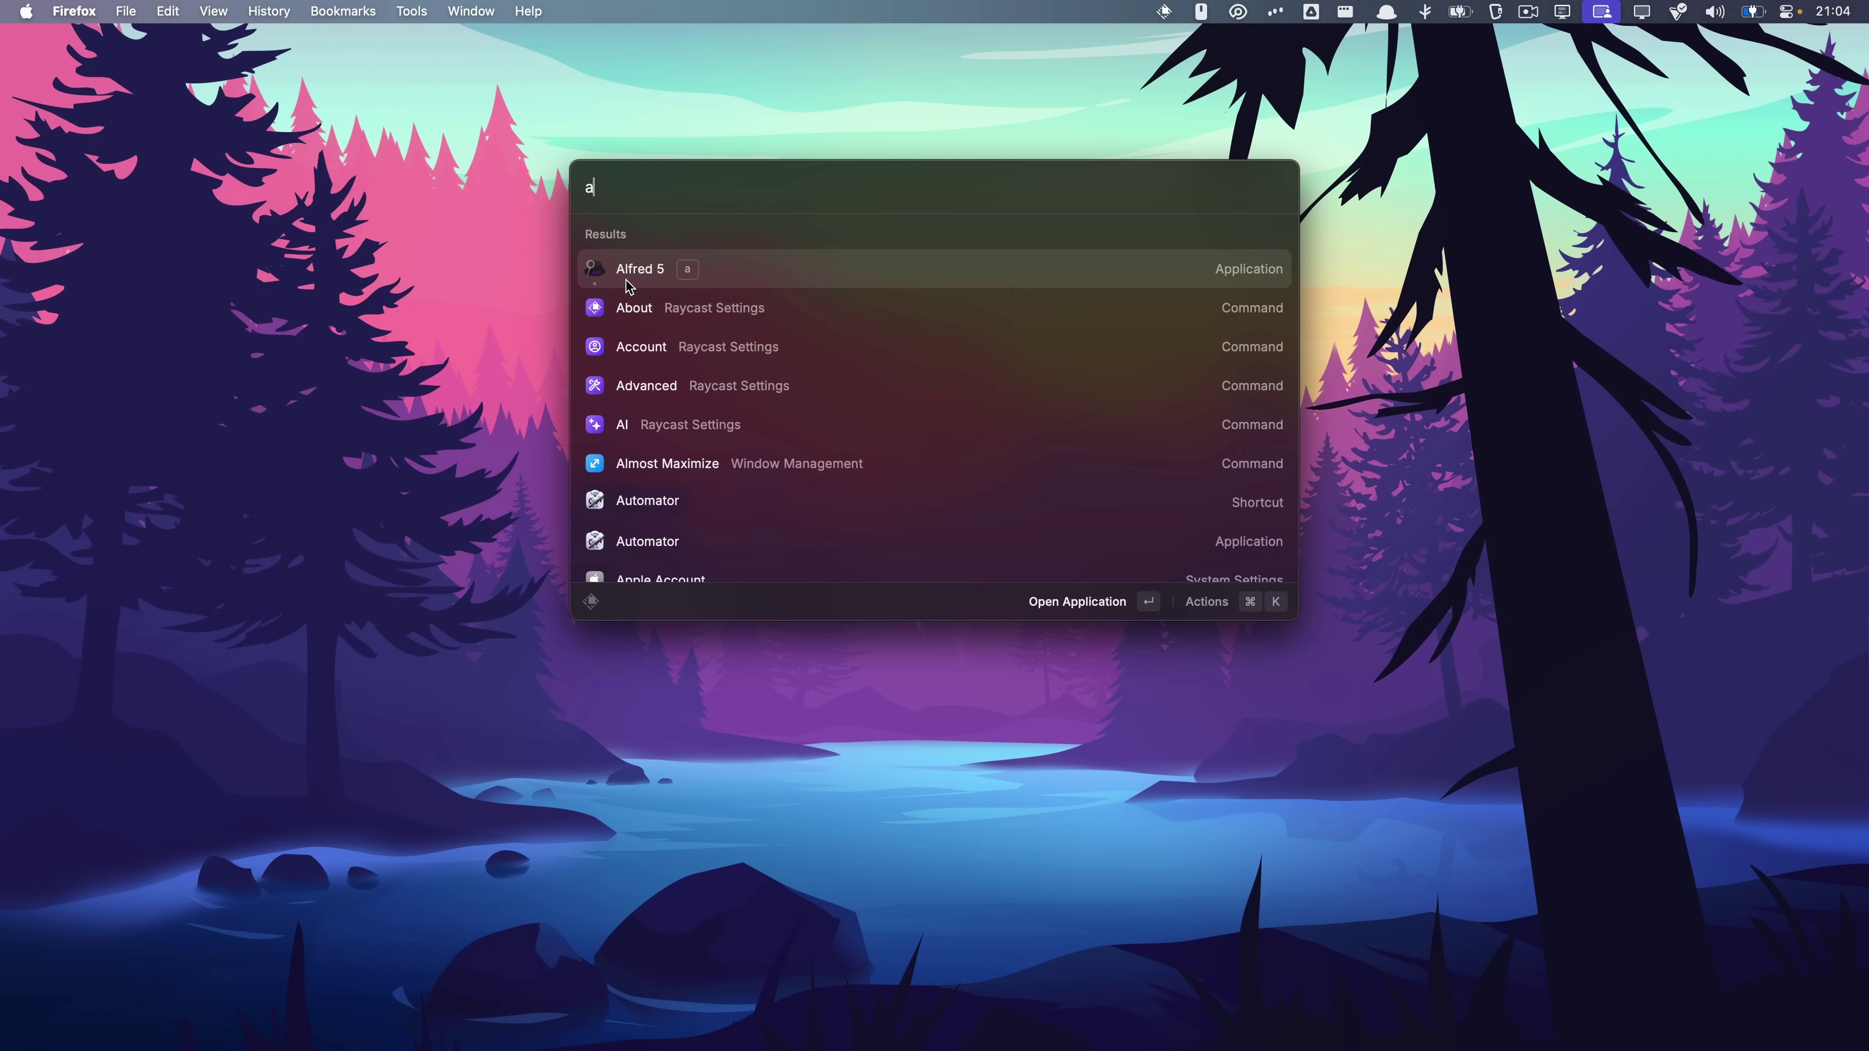
{"action": "key", "text": "Return"}
{"action": "key", "text": "alt+space"}
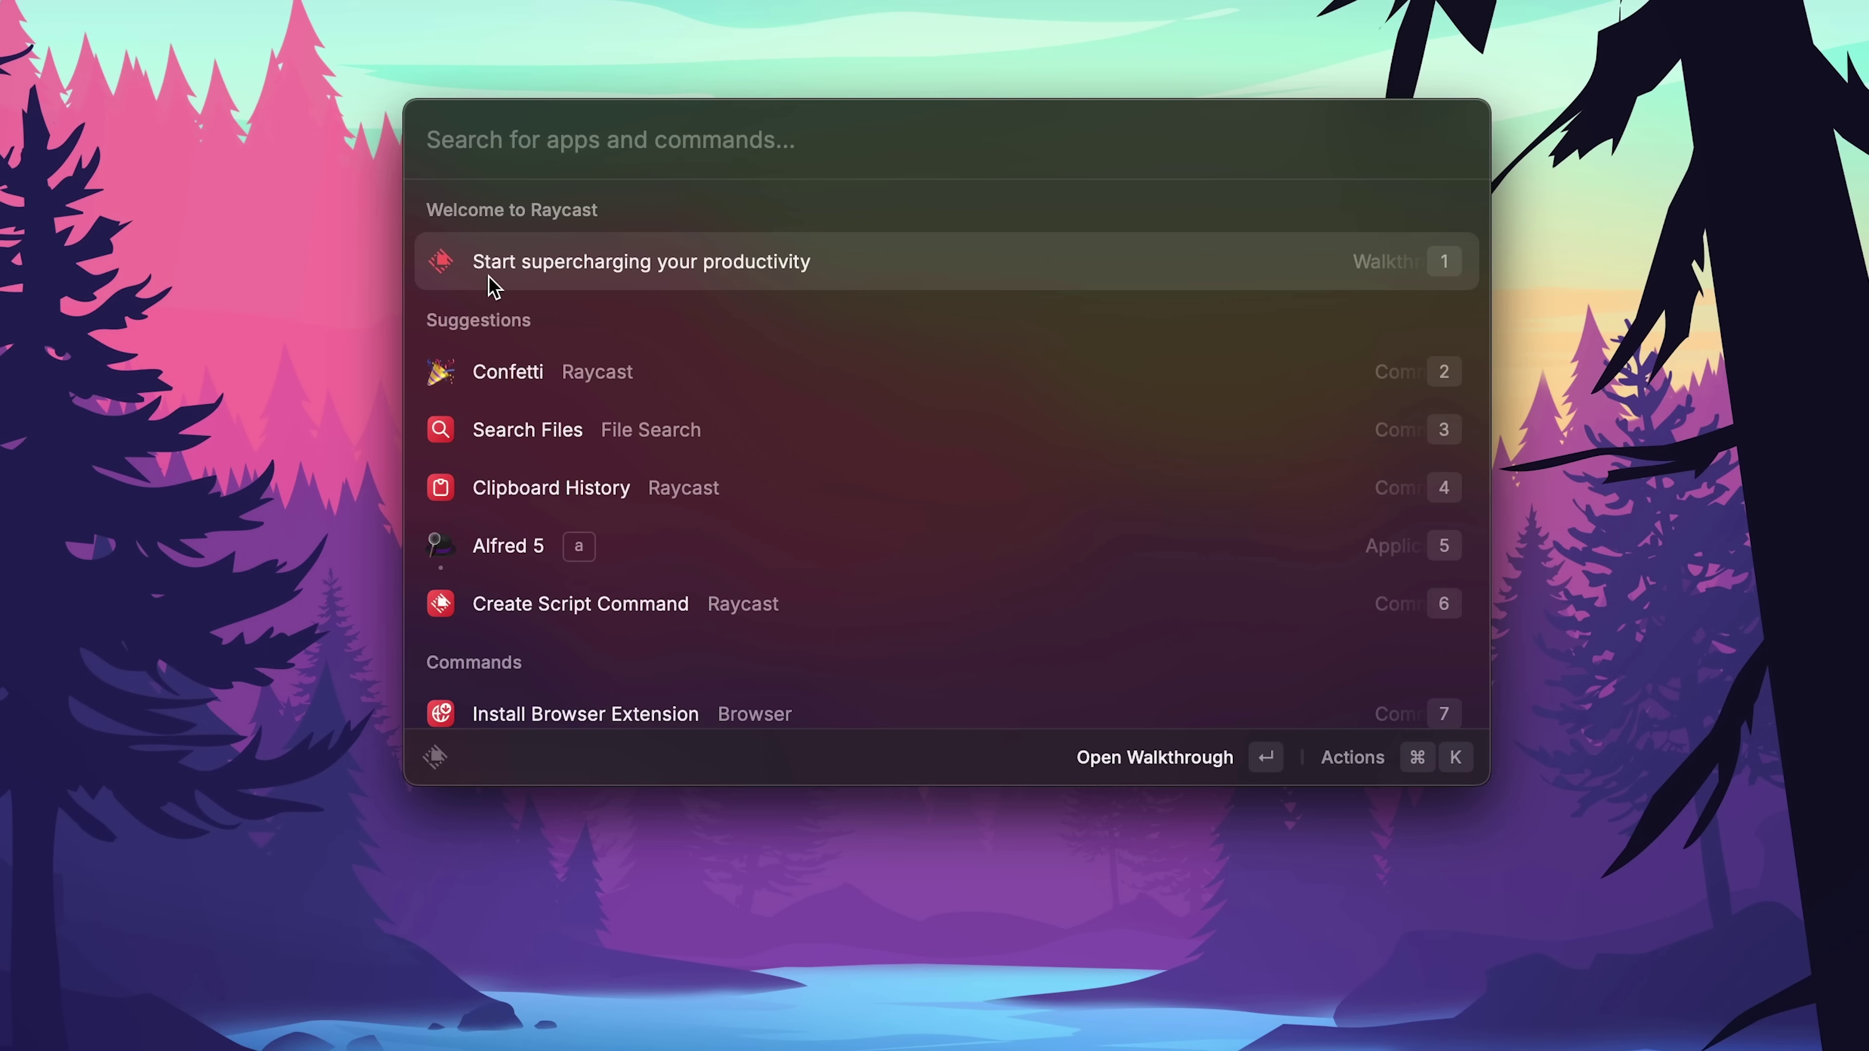
{"action": "key", "text": "super+comma"}
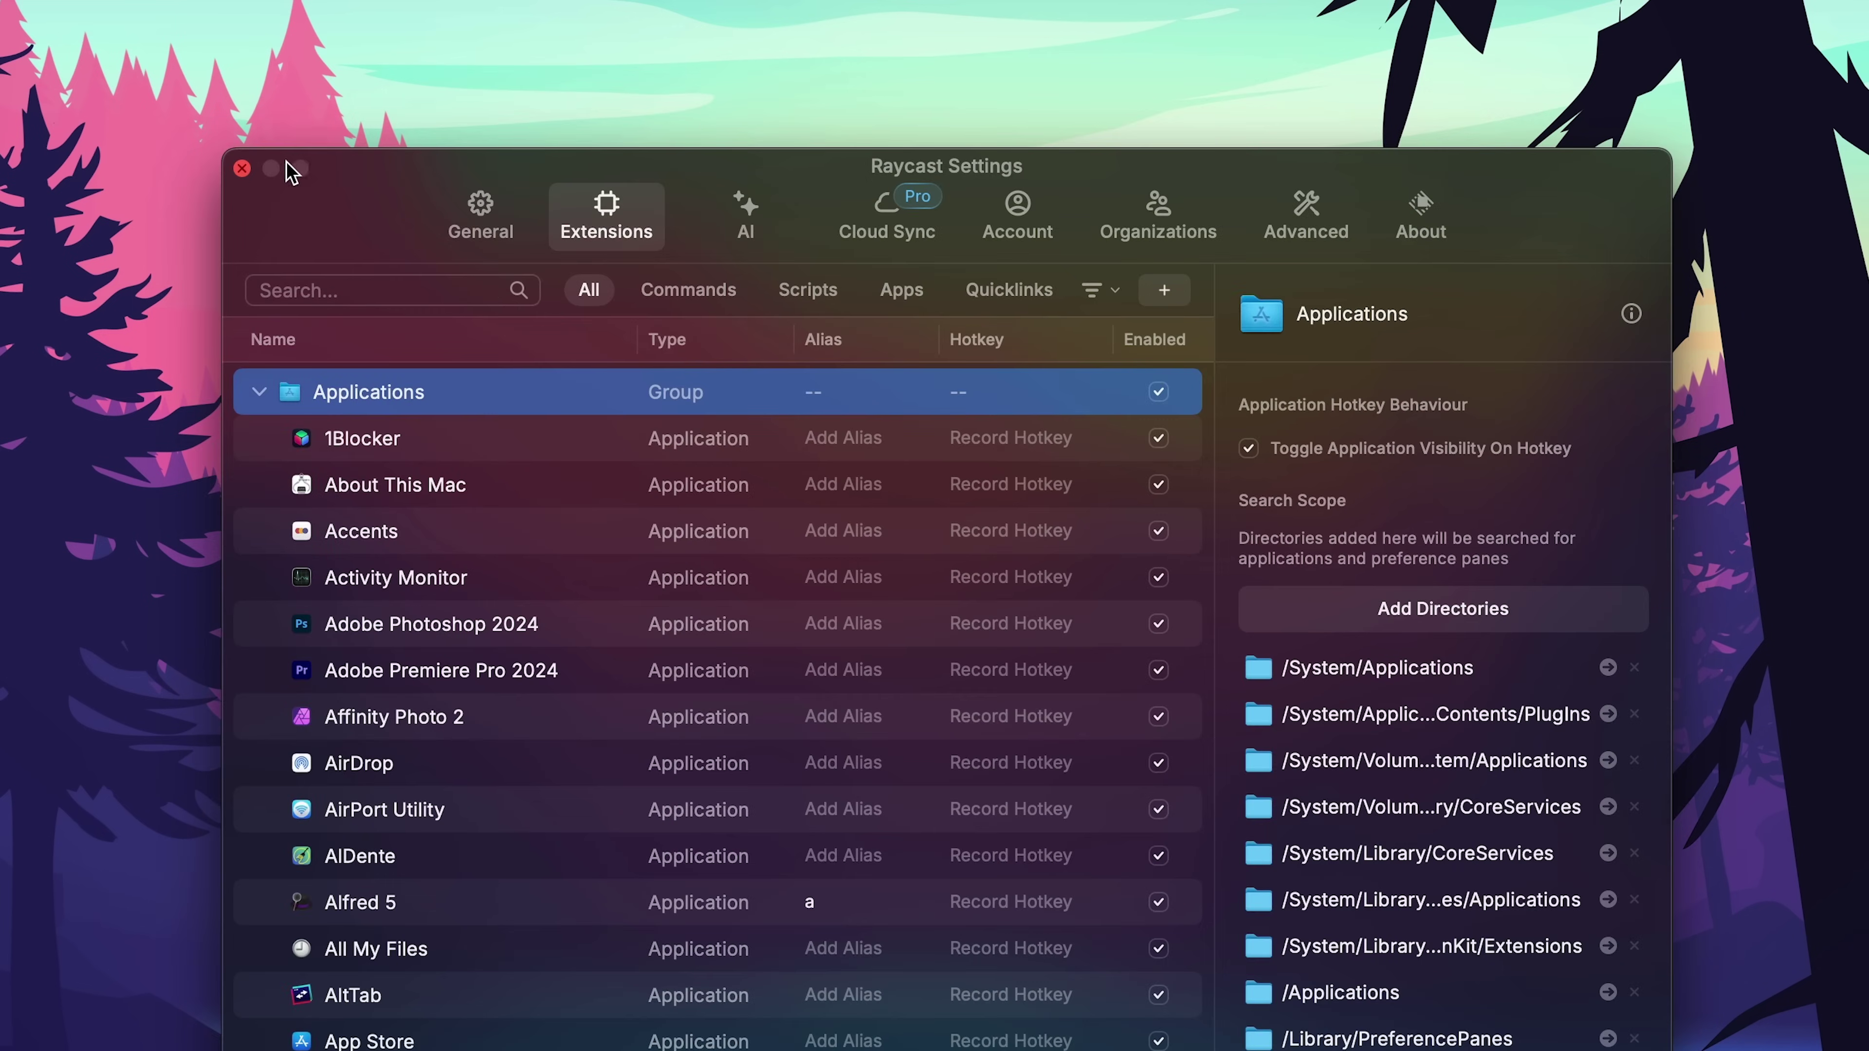
{"action": "left_click", "coordinate": [242, 168]}
Reveal the launcher's Cmd number shortcuts and search for 'c'.
{"action": "key", "text": "super"}
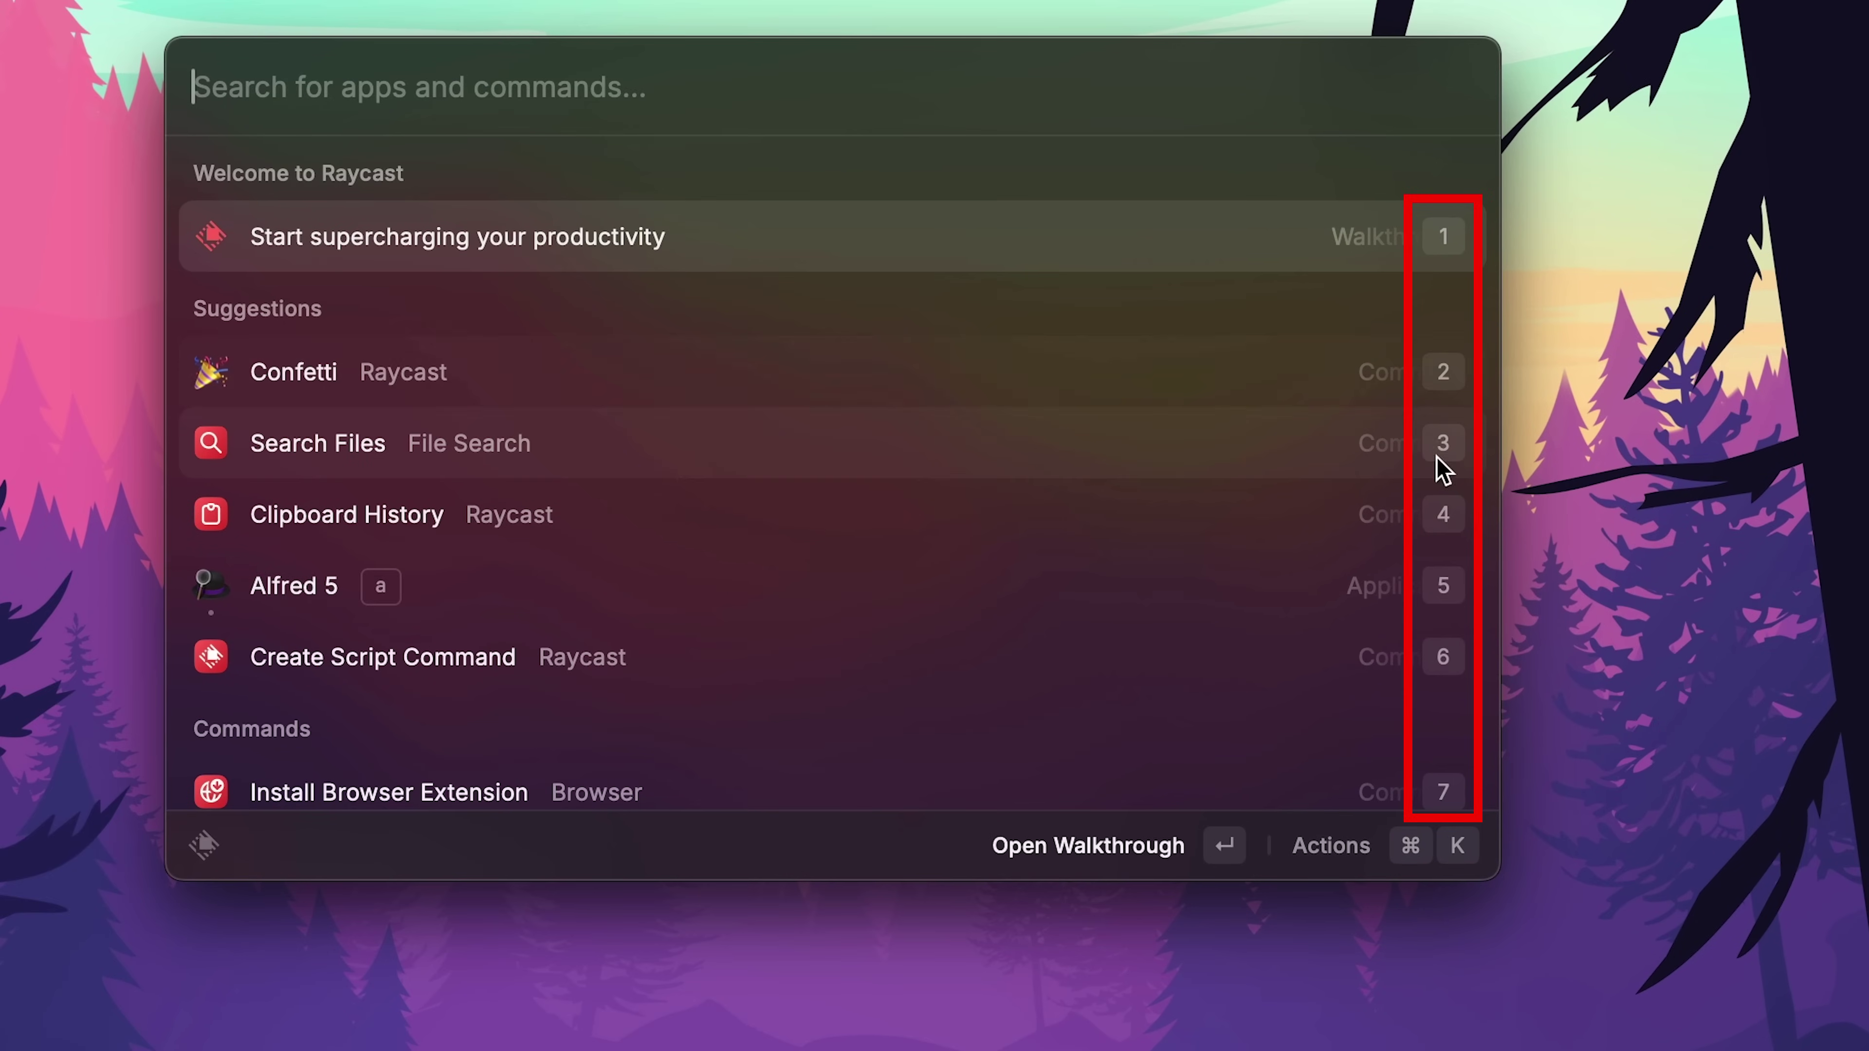
{"action": "key", "text": "Down"}
{"action": "key", "text": "Down"}
{"action": "key", "text": "Down"}
{"action": "key", "text": "Down"}
{"action": "key", "text": "Down"}
{"action": "key", "text": "Down"}
{"action": "key", "text": "Up"}
{"action": "key", "text": "Up"}
{"action": "key", "text": "Up"}
{"action": "key", "text": "Up"}
{"action": "key", "text": "Up"}
{"action": "key", "text": "Up"}
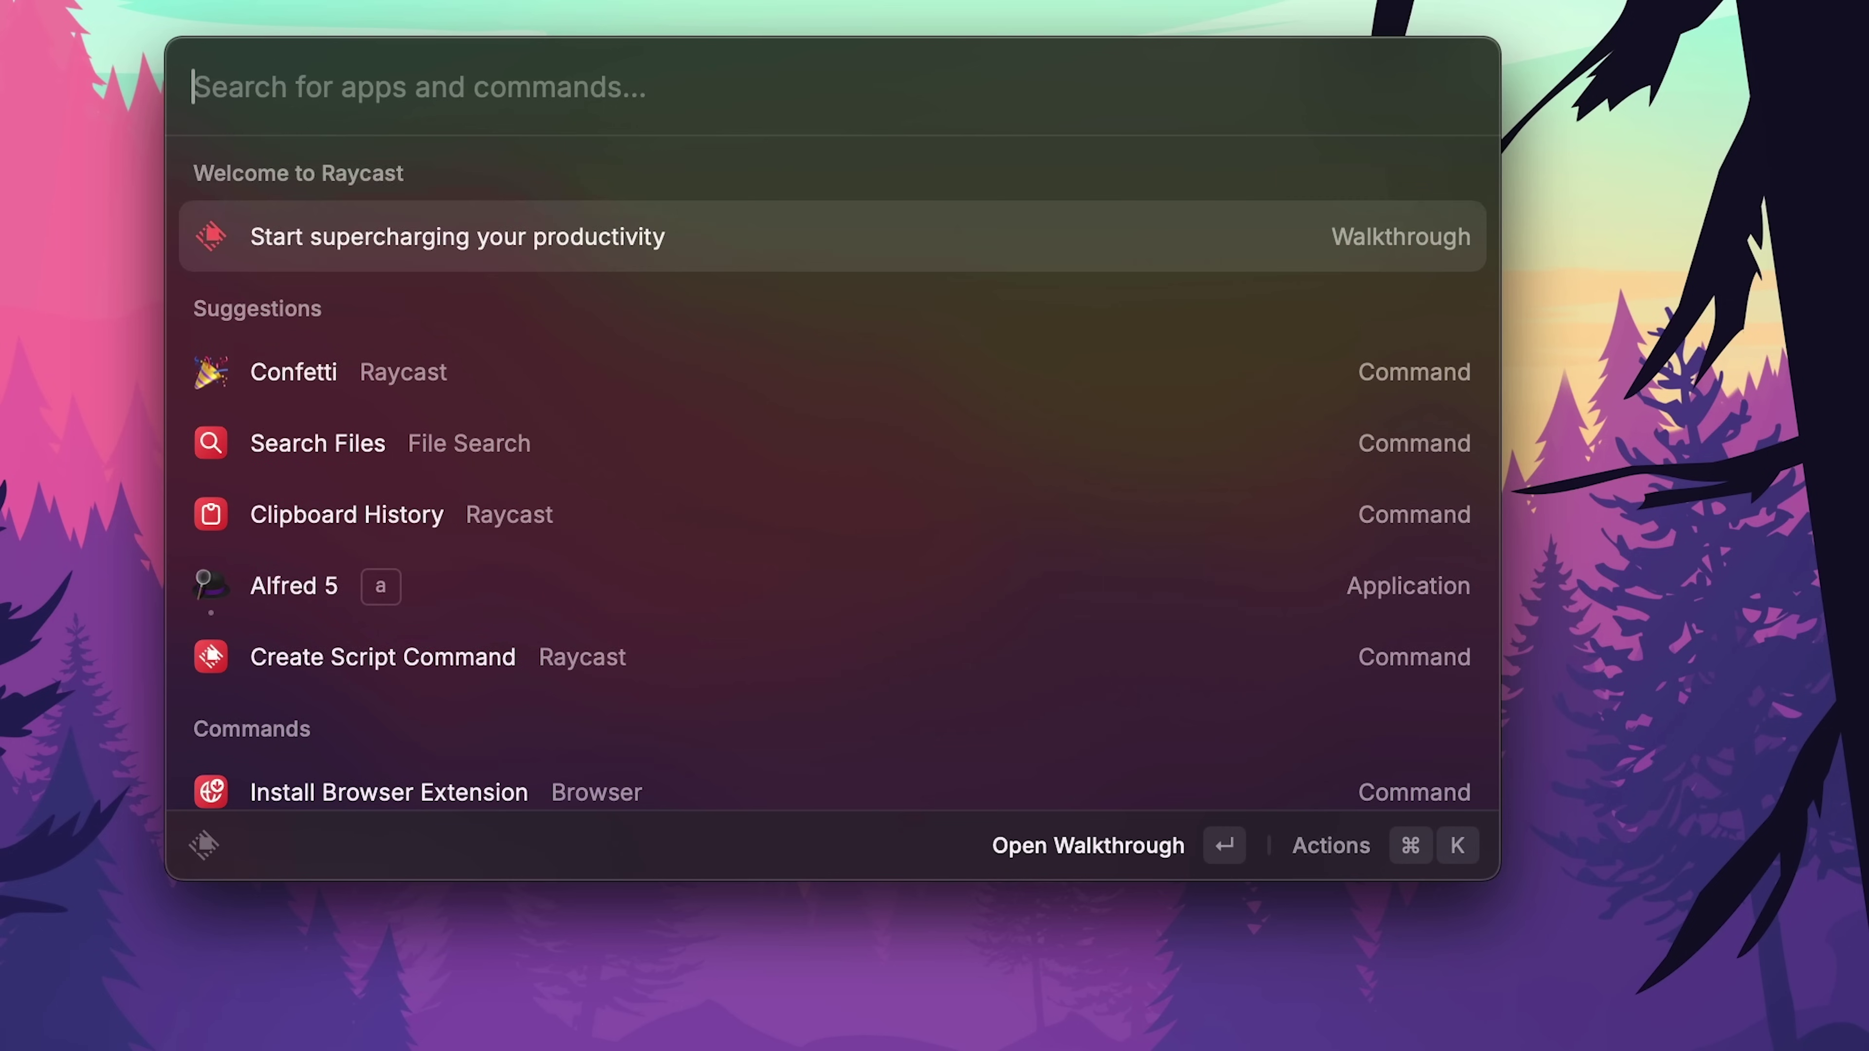
{"action": "type", "text": "c"}
{"action": "key", "text": "super"}
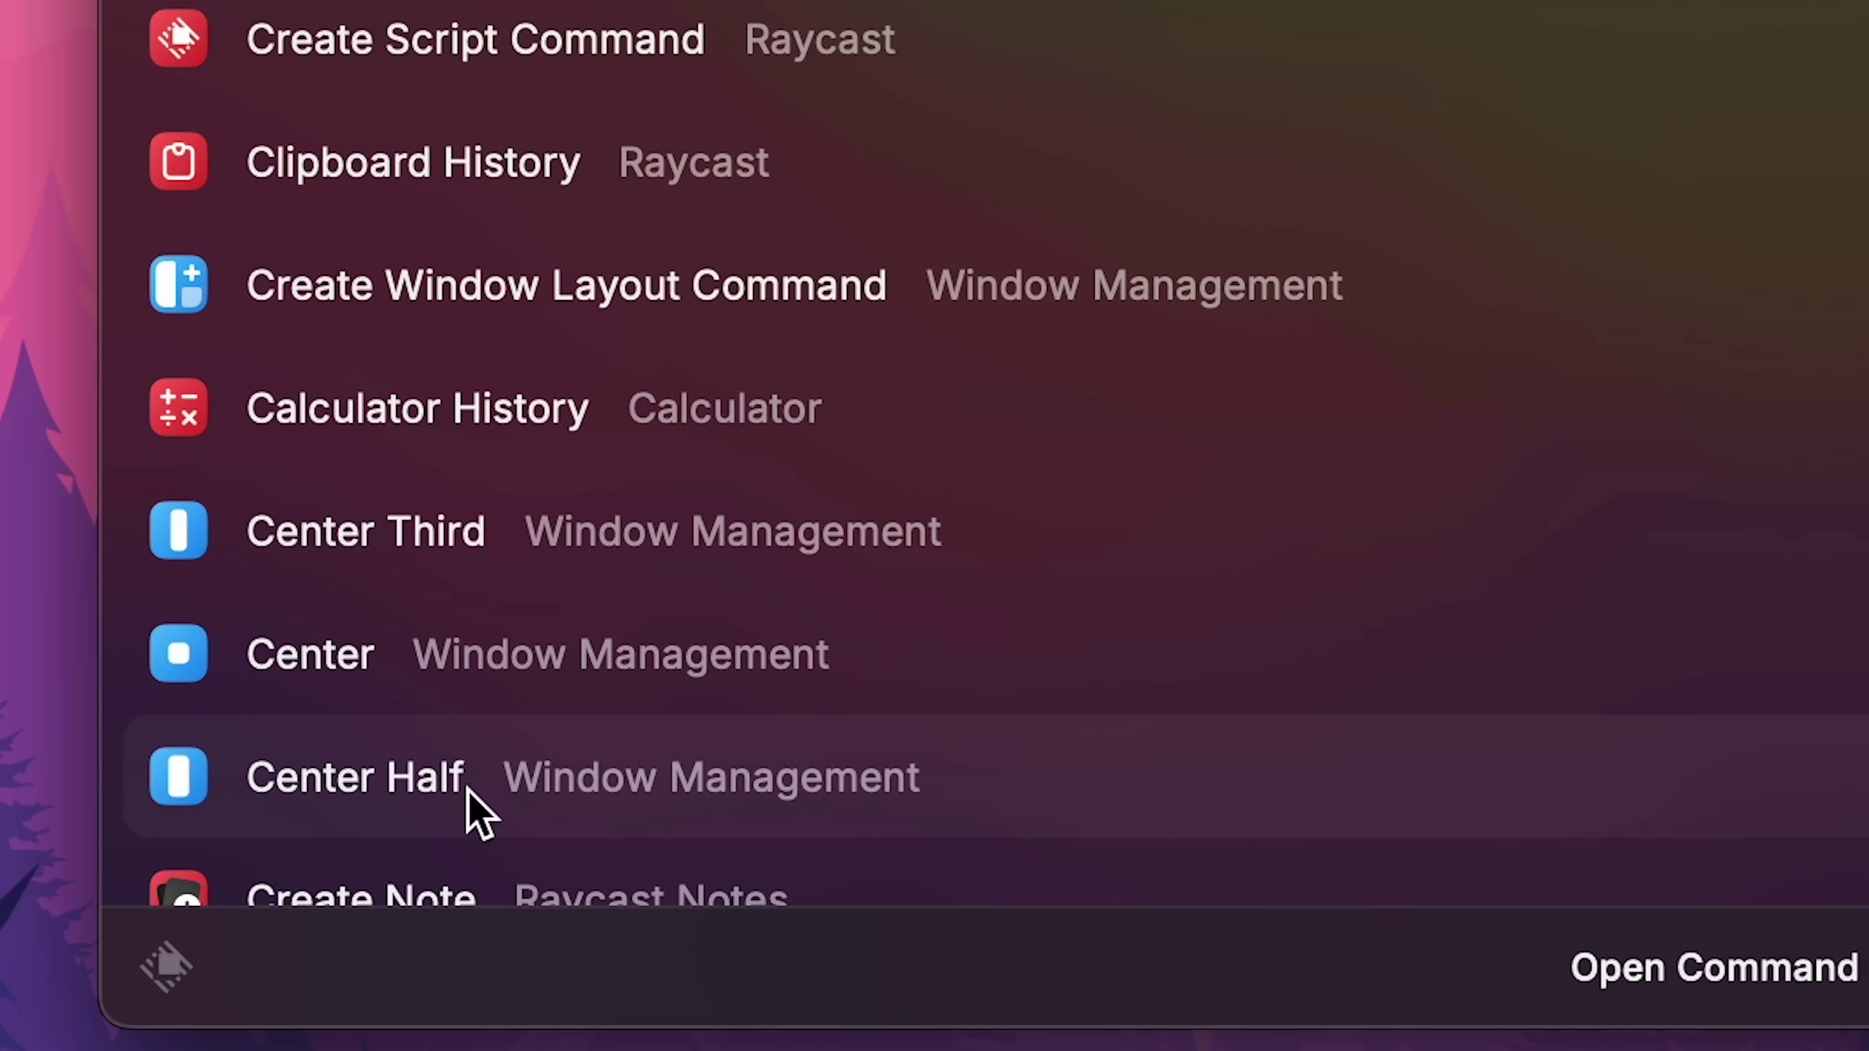
Run Center Half, then record Shift+Cmd+R as Alfred 5's launch hotkey.
{"action": "left_click", "coordinate": [479, 806]}
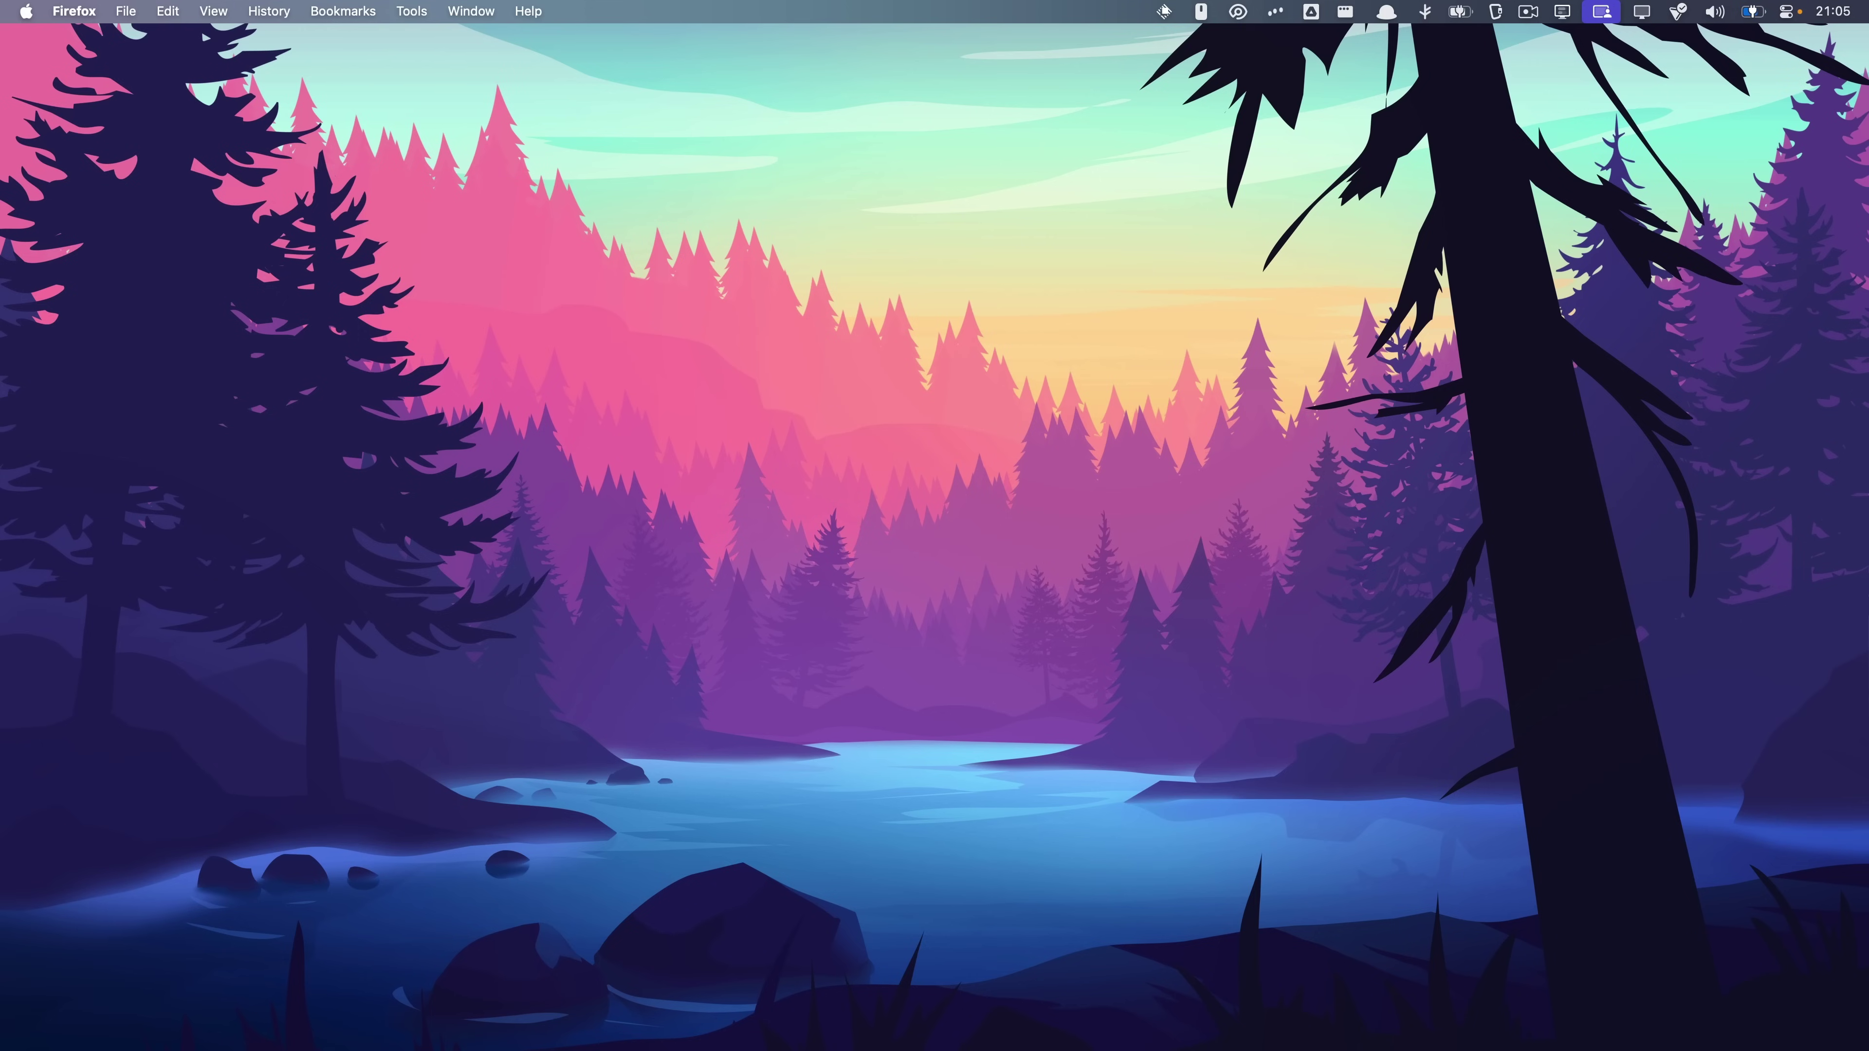
{"action": "key", "text": "alt+space"}
{"action": "key", "text": "super+comma"}
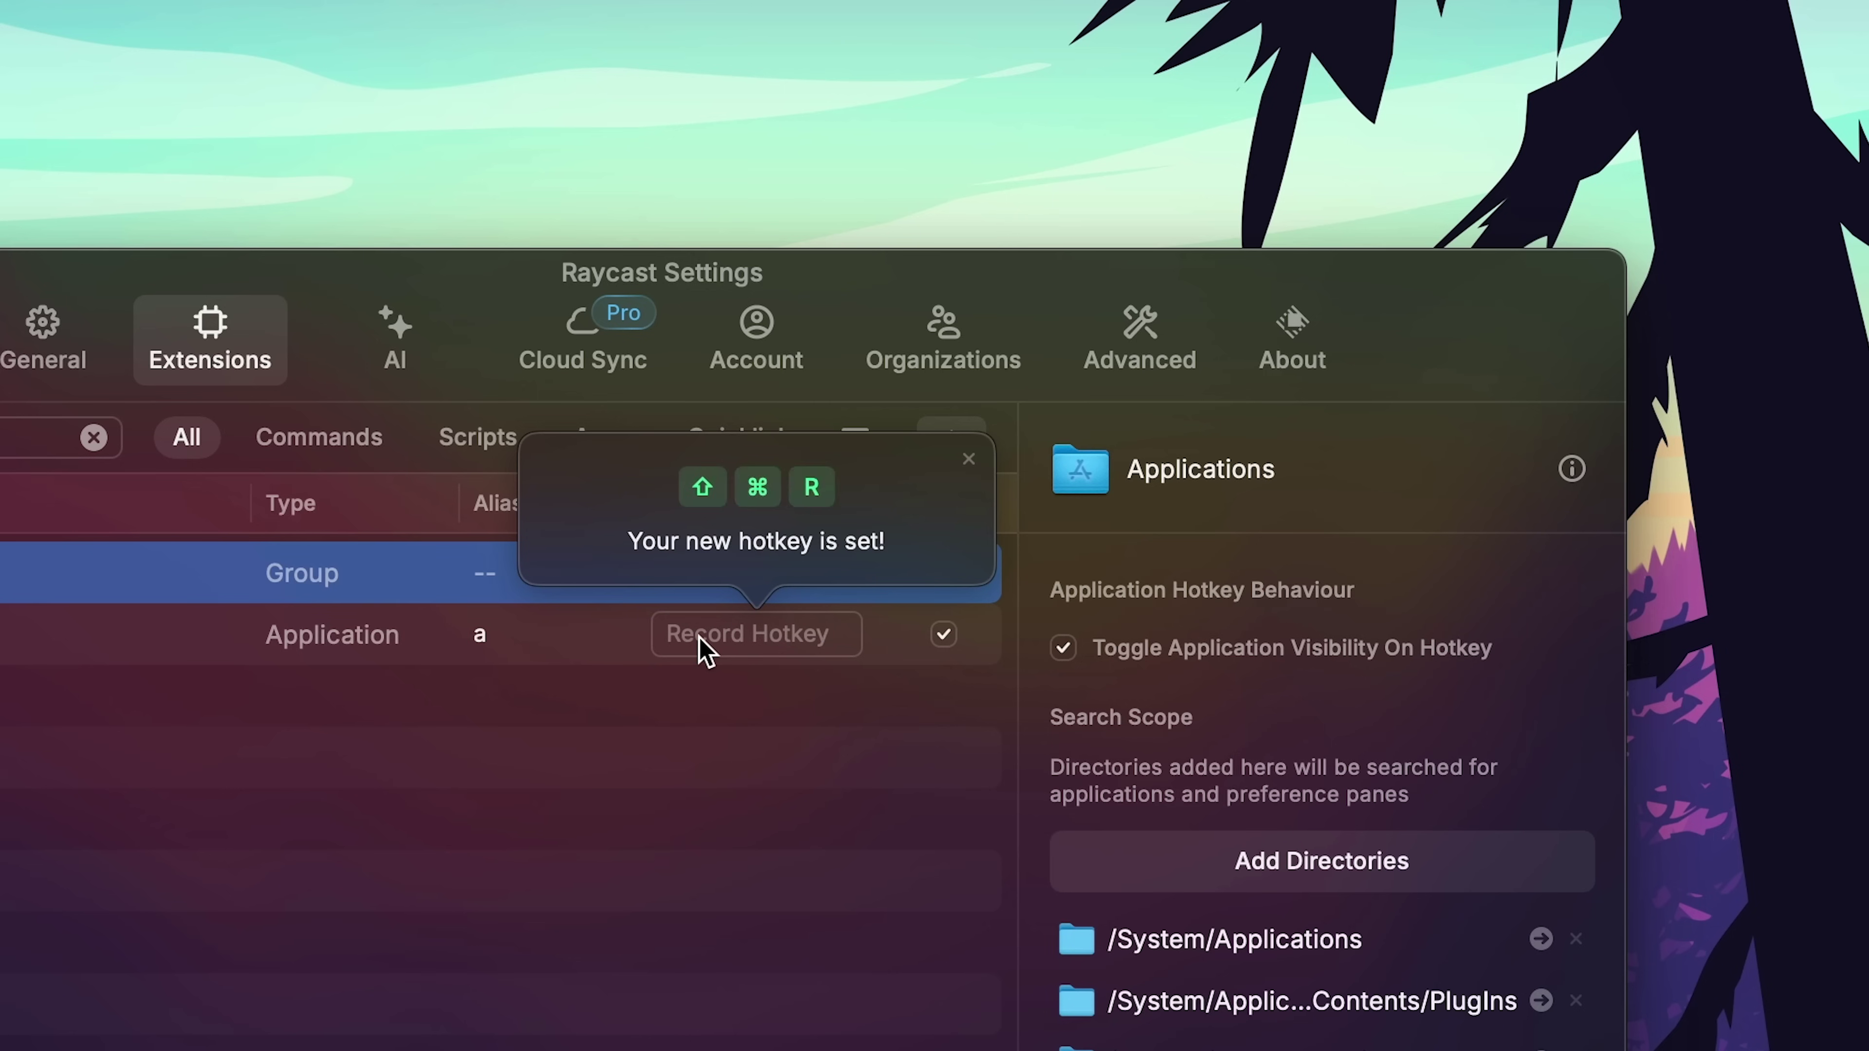
{"action": "key", "text": "shift+super+r"}
{"action": "left_click", "coordinate": [405, 168]}
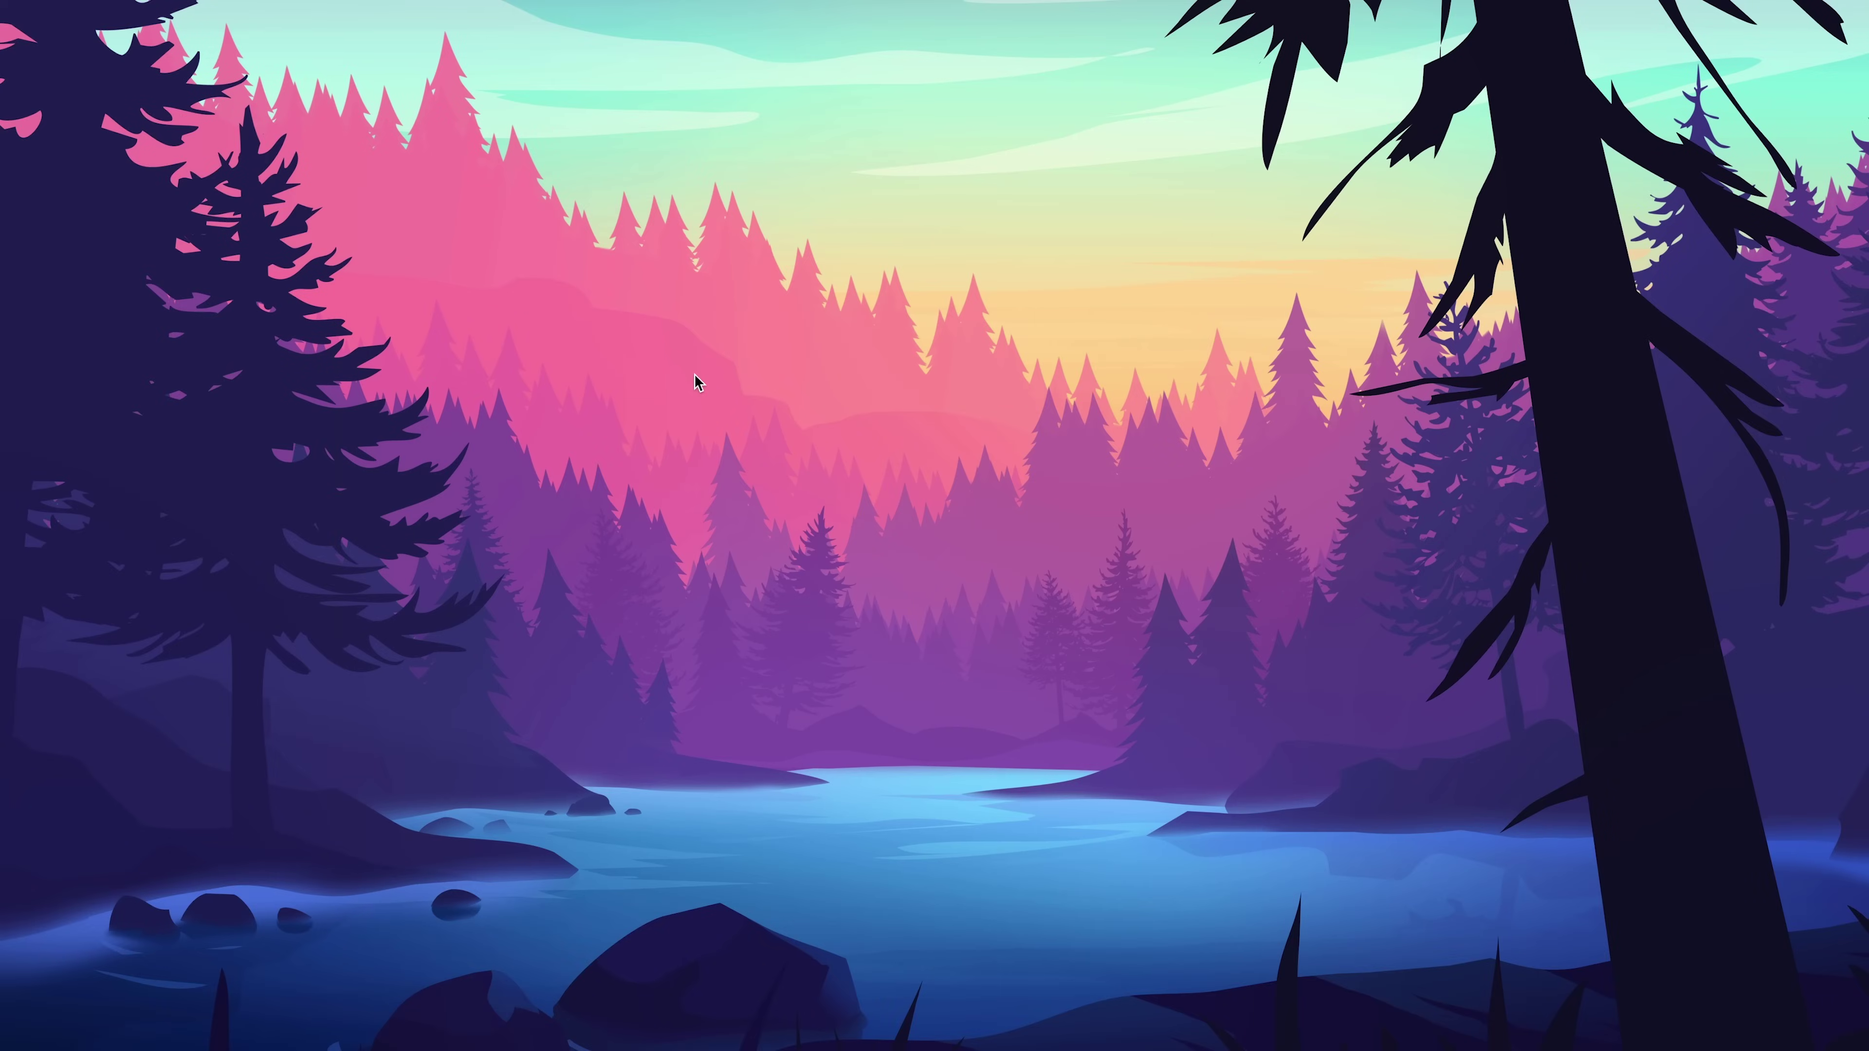
Assign Shift+Cmd+C as Calculator's hotkey and launch Calculator with it.
{"action": "key", "text": "alt+space"}
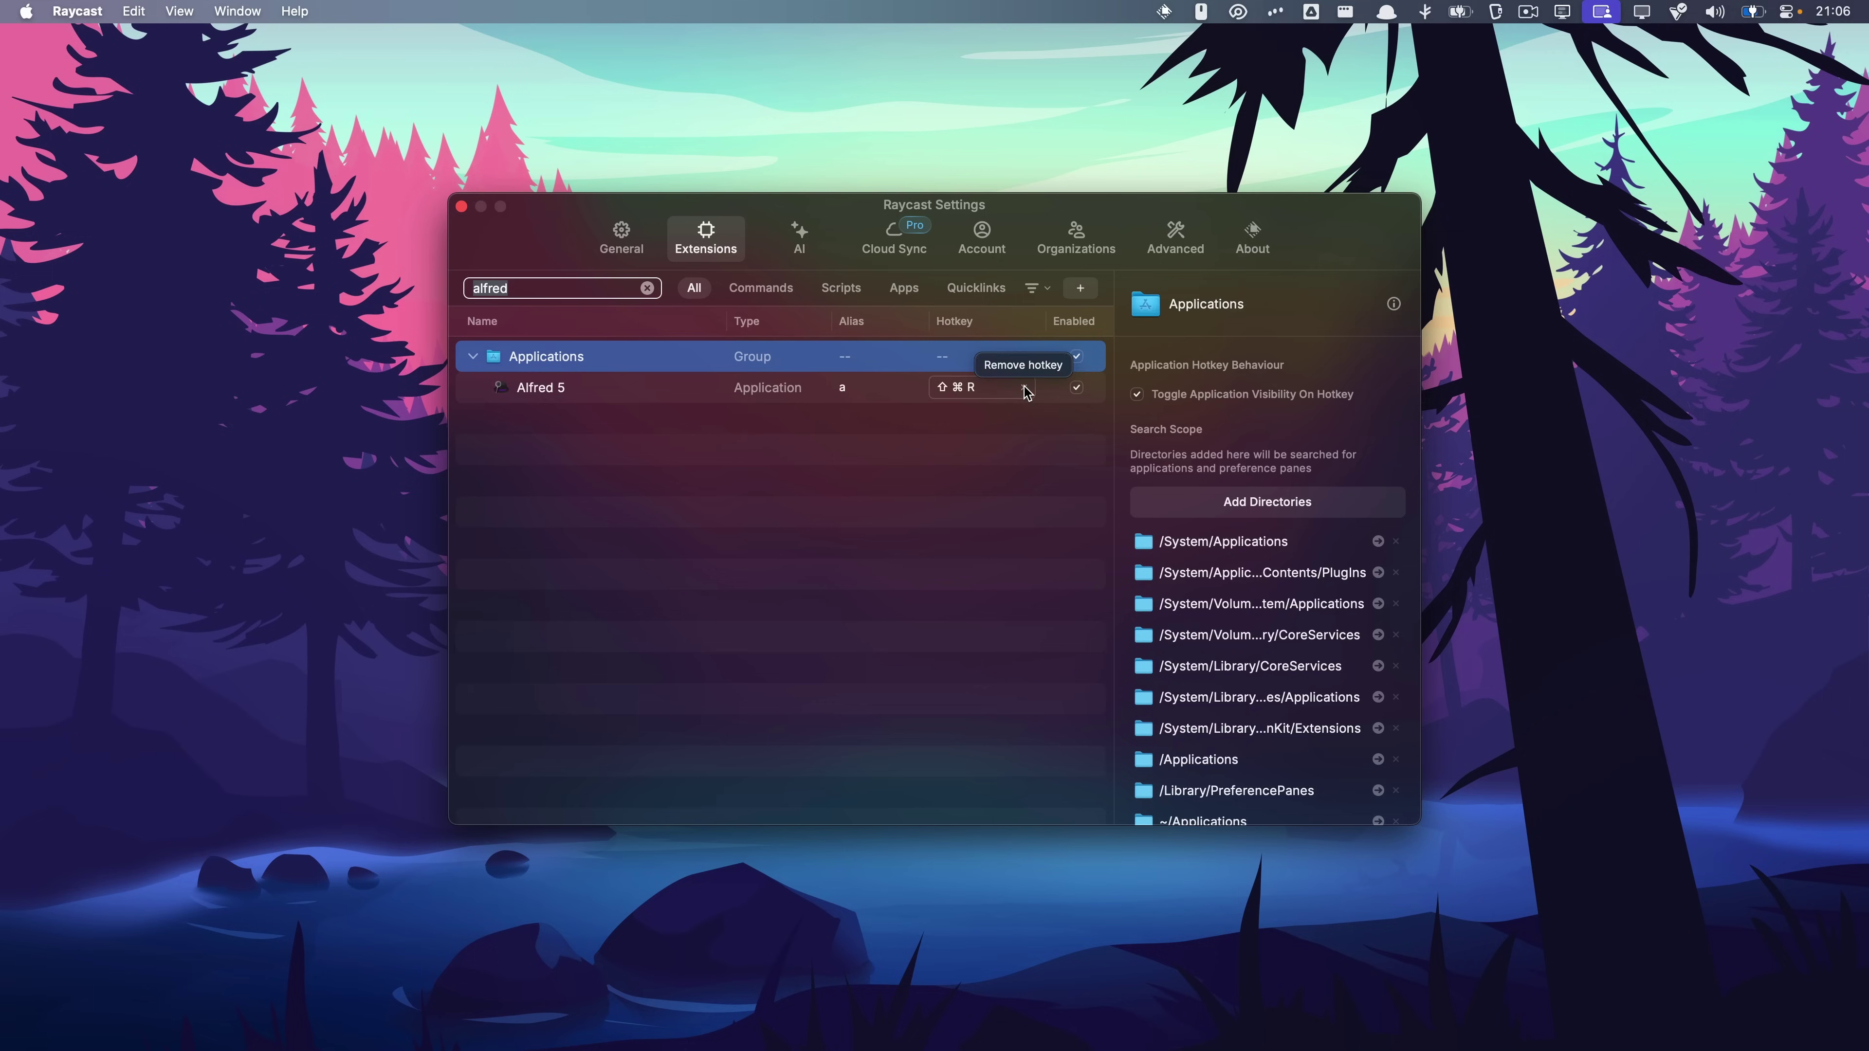
{"action": "left_click", "coordinate": [865, 387]}
{"action": "left_click", "coordinate": [870, 380]}
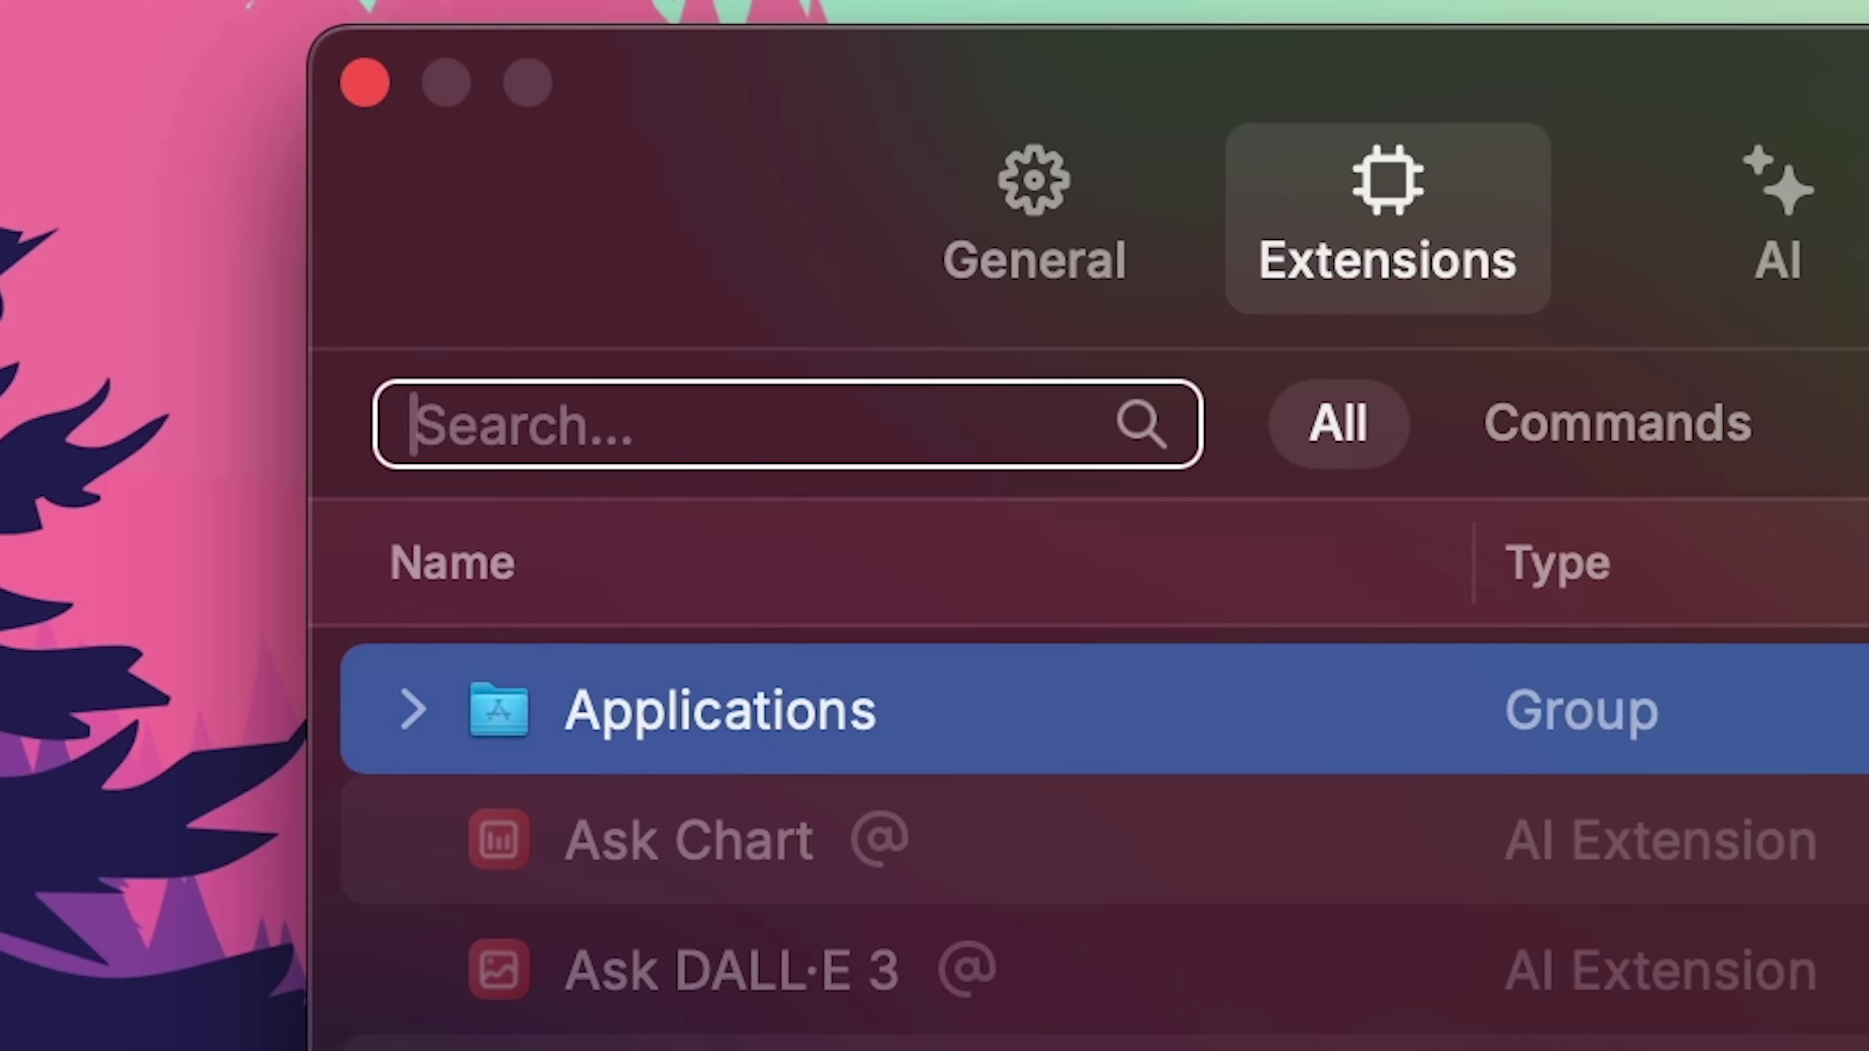
{"action": "type", "text": "calcu"}
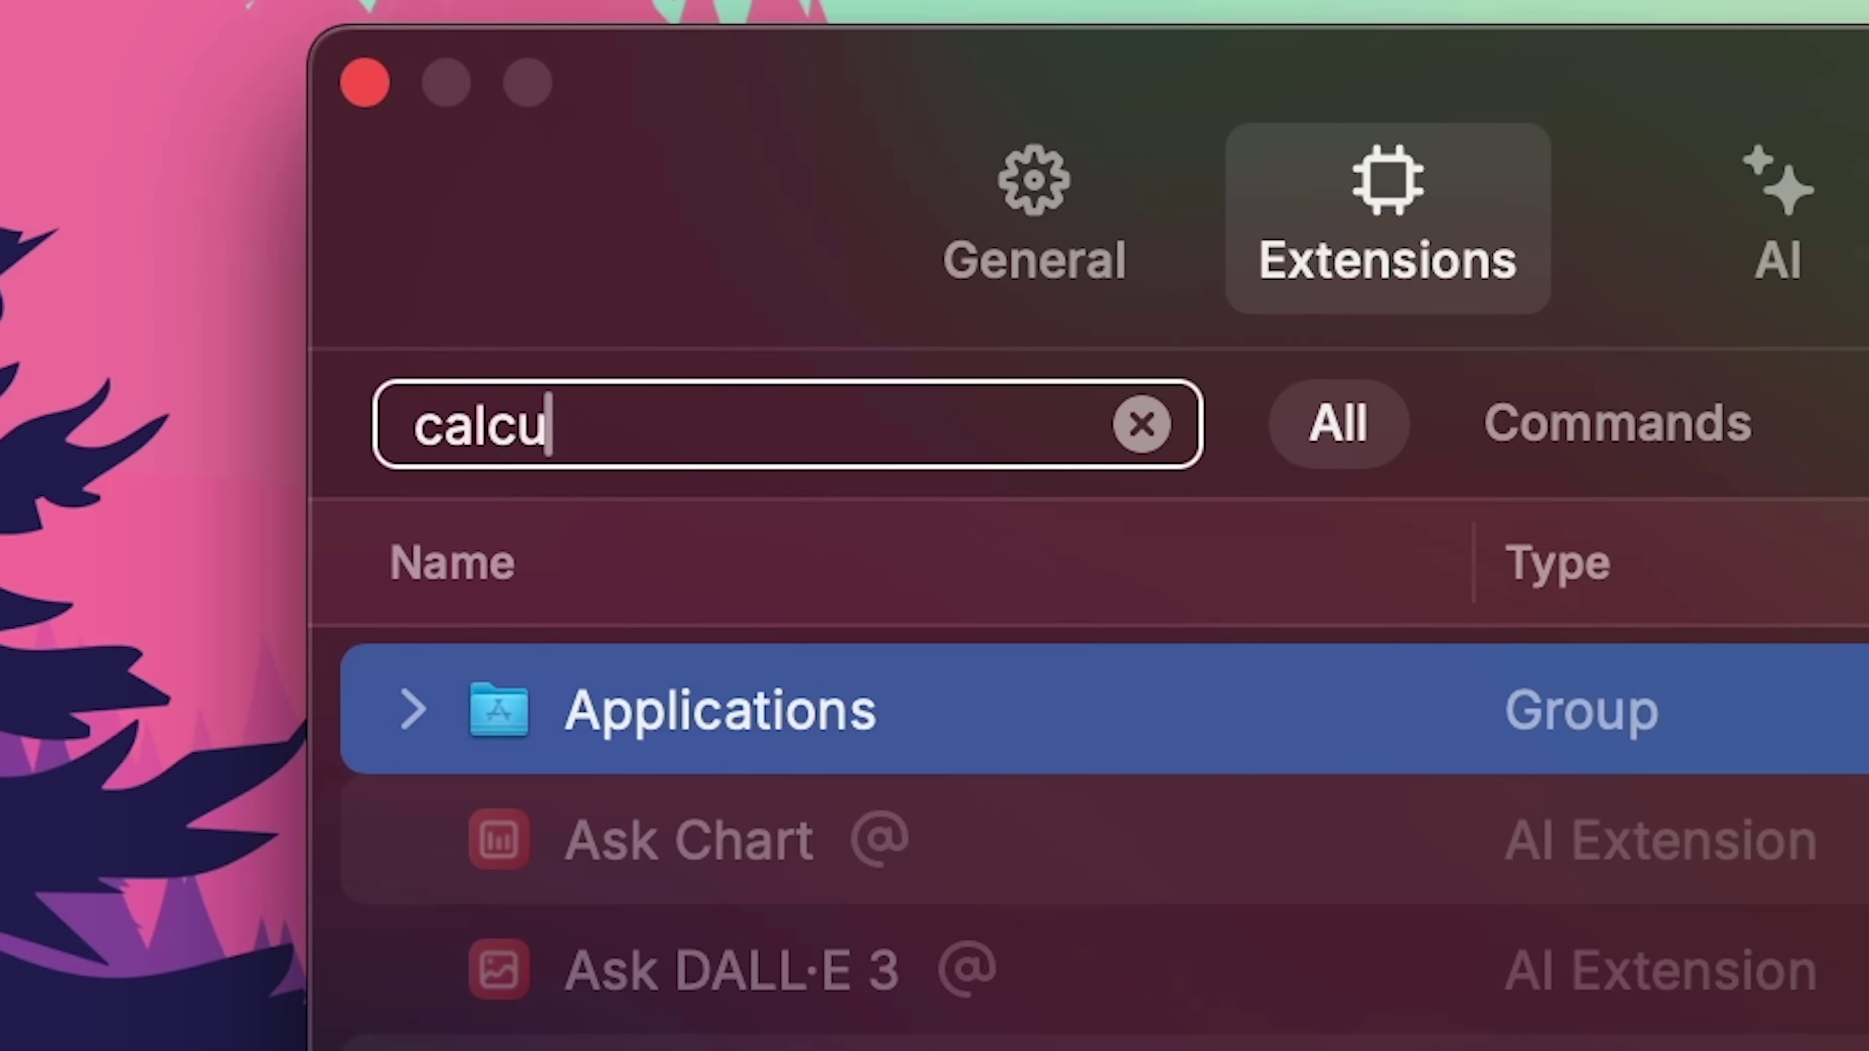
{"action": "left_click", "coordinate": [578, 618]}
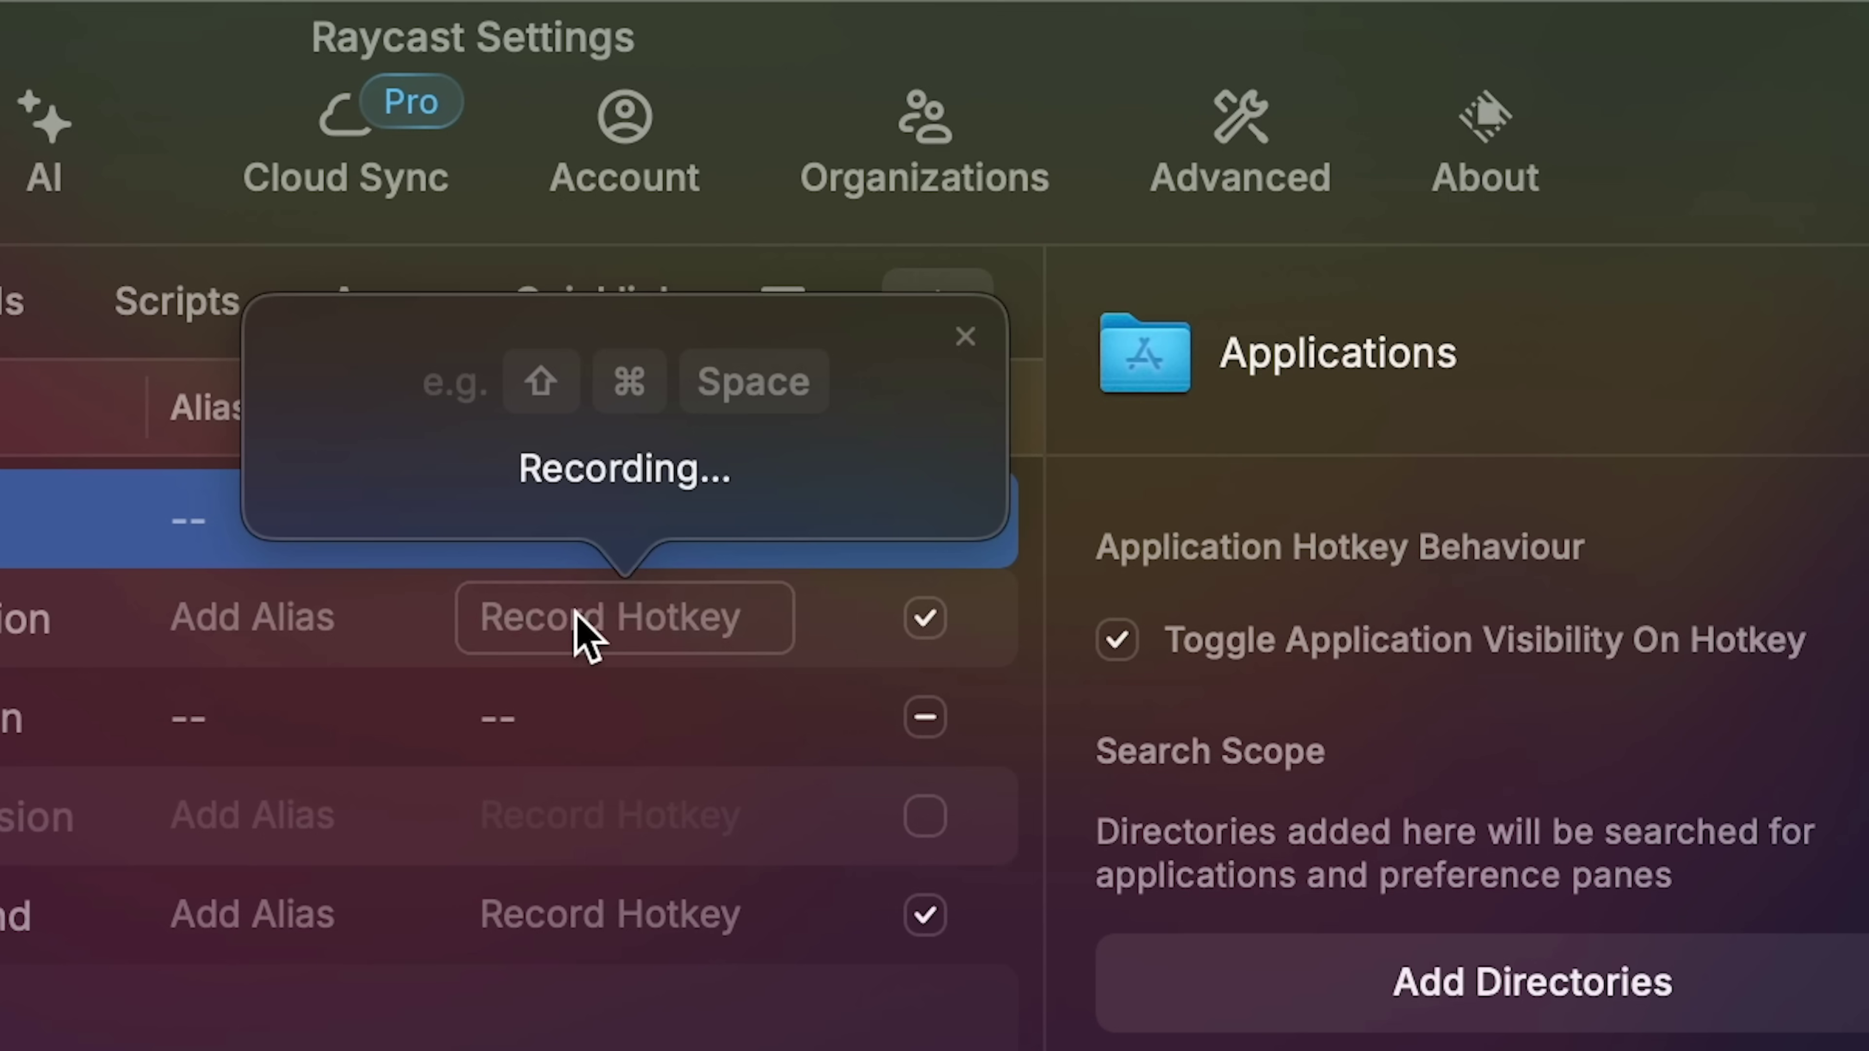
{"action": "key", "text": "shift+super+c"}
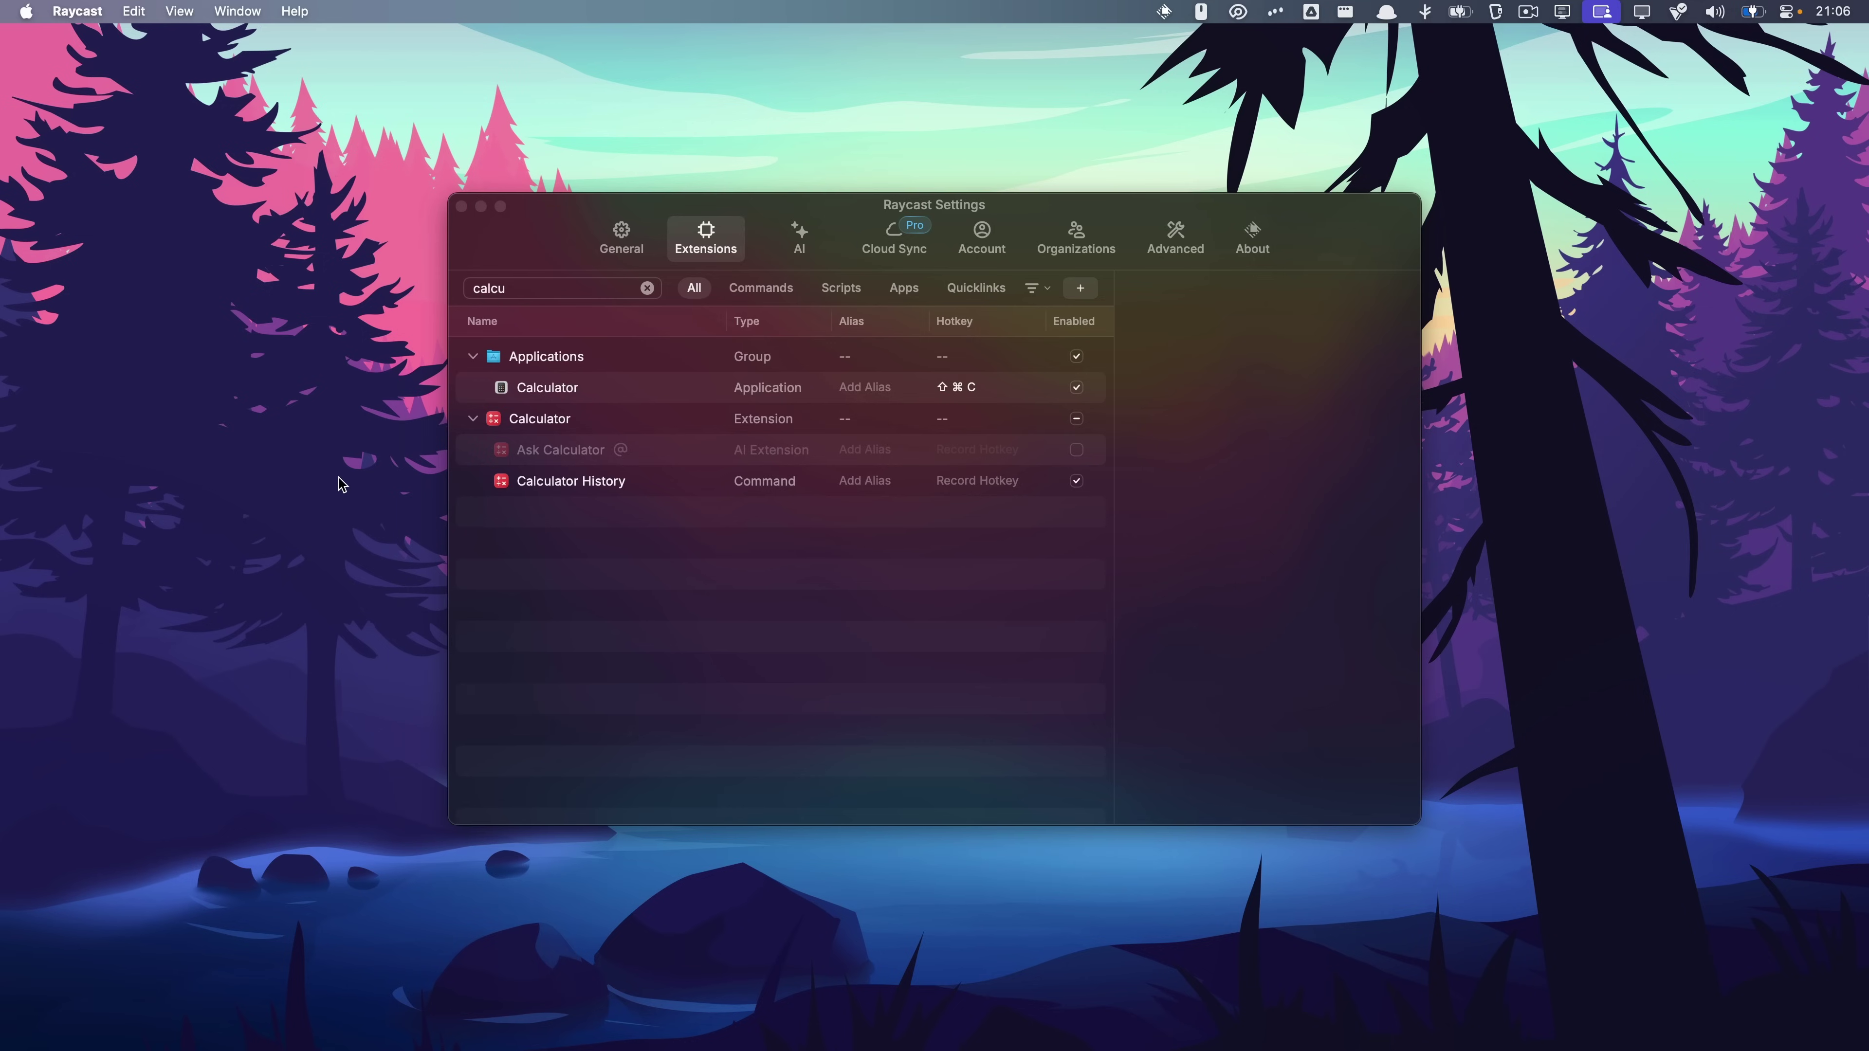
{"action": "key", "text": "shift+super+c"}
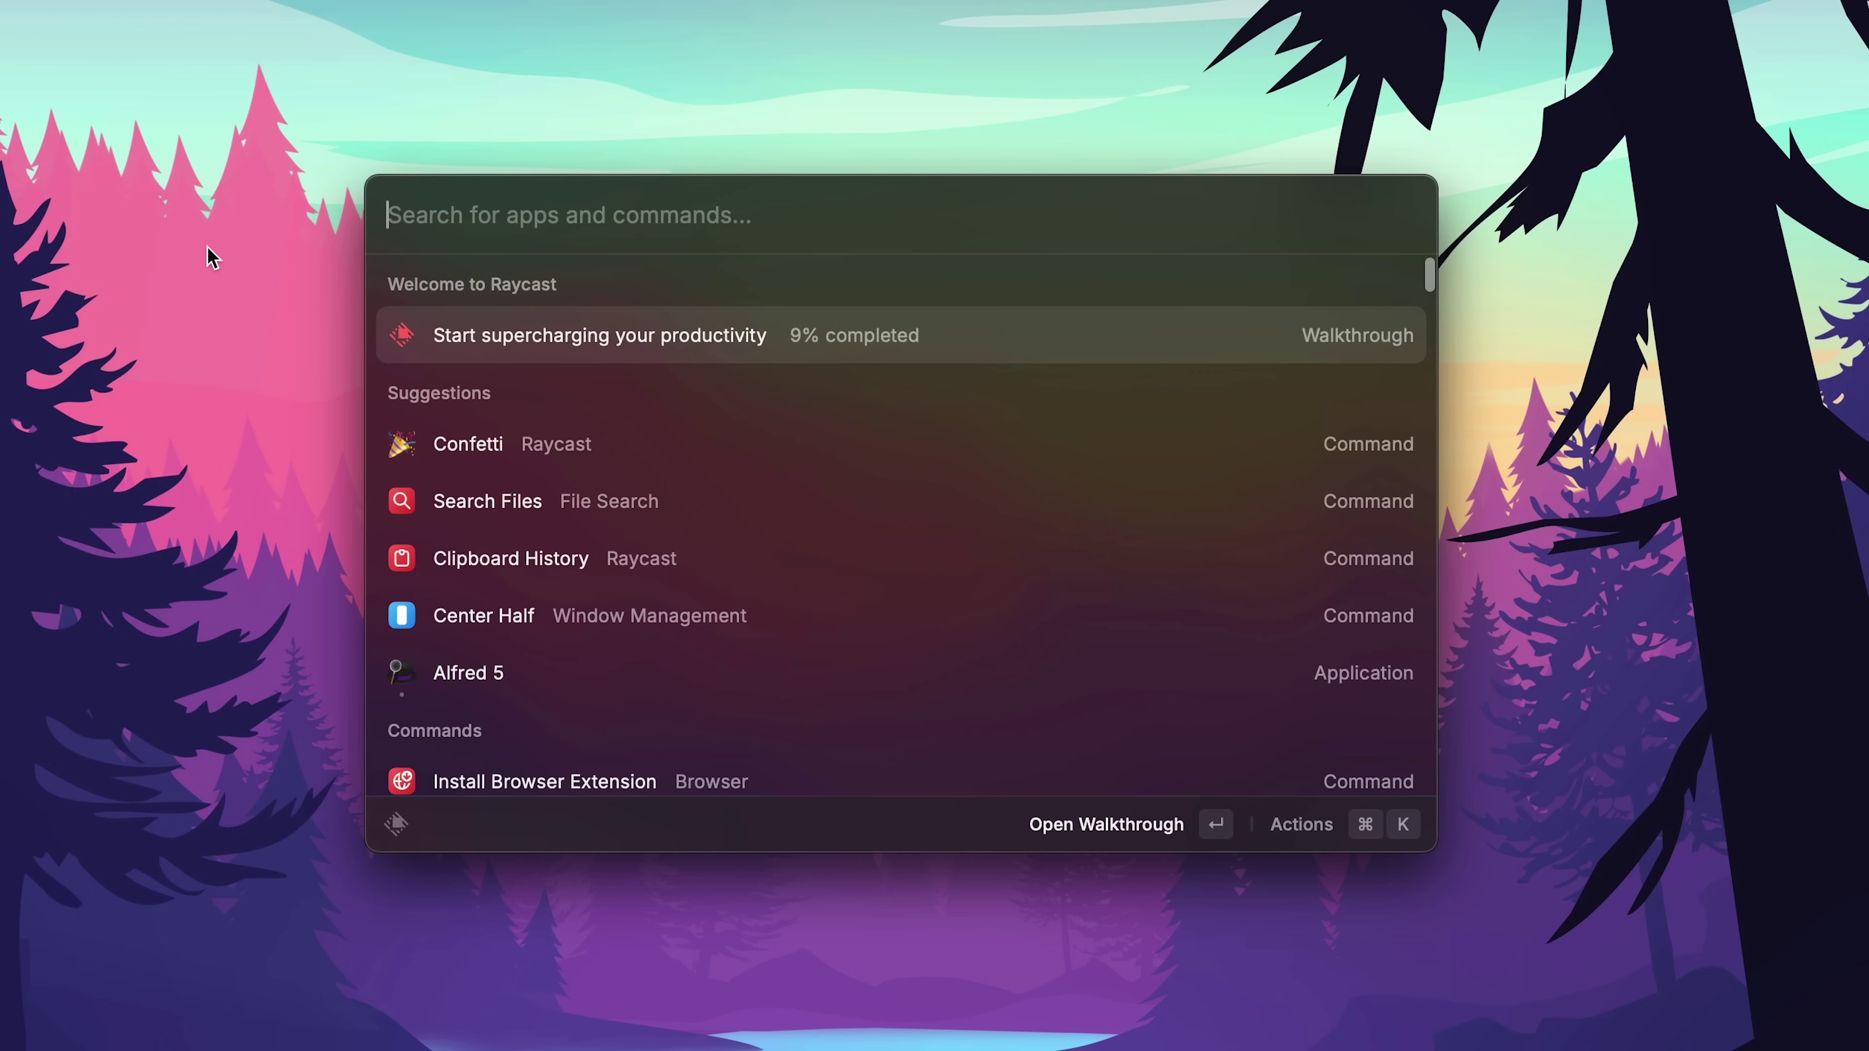
Send the gibberish query 'whalk;fjdlk;saf' from Raycast to a Google search in Firefox.
{"action": "type", "text": "shrek"}
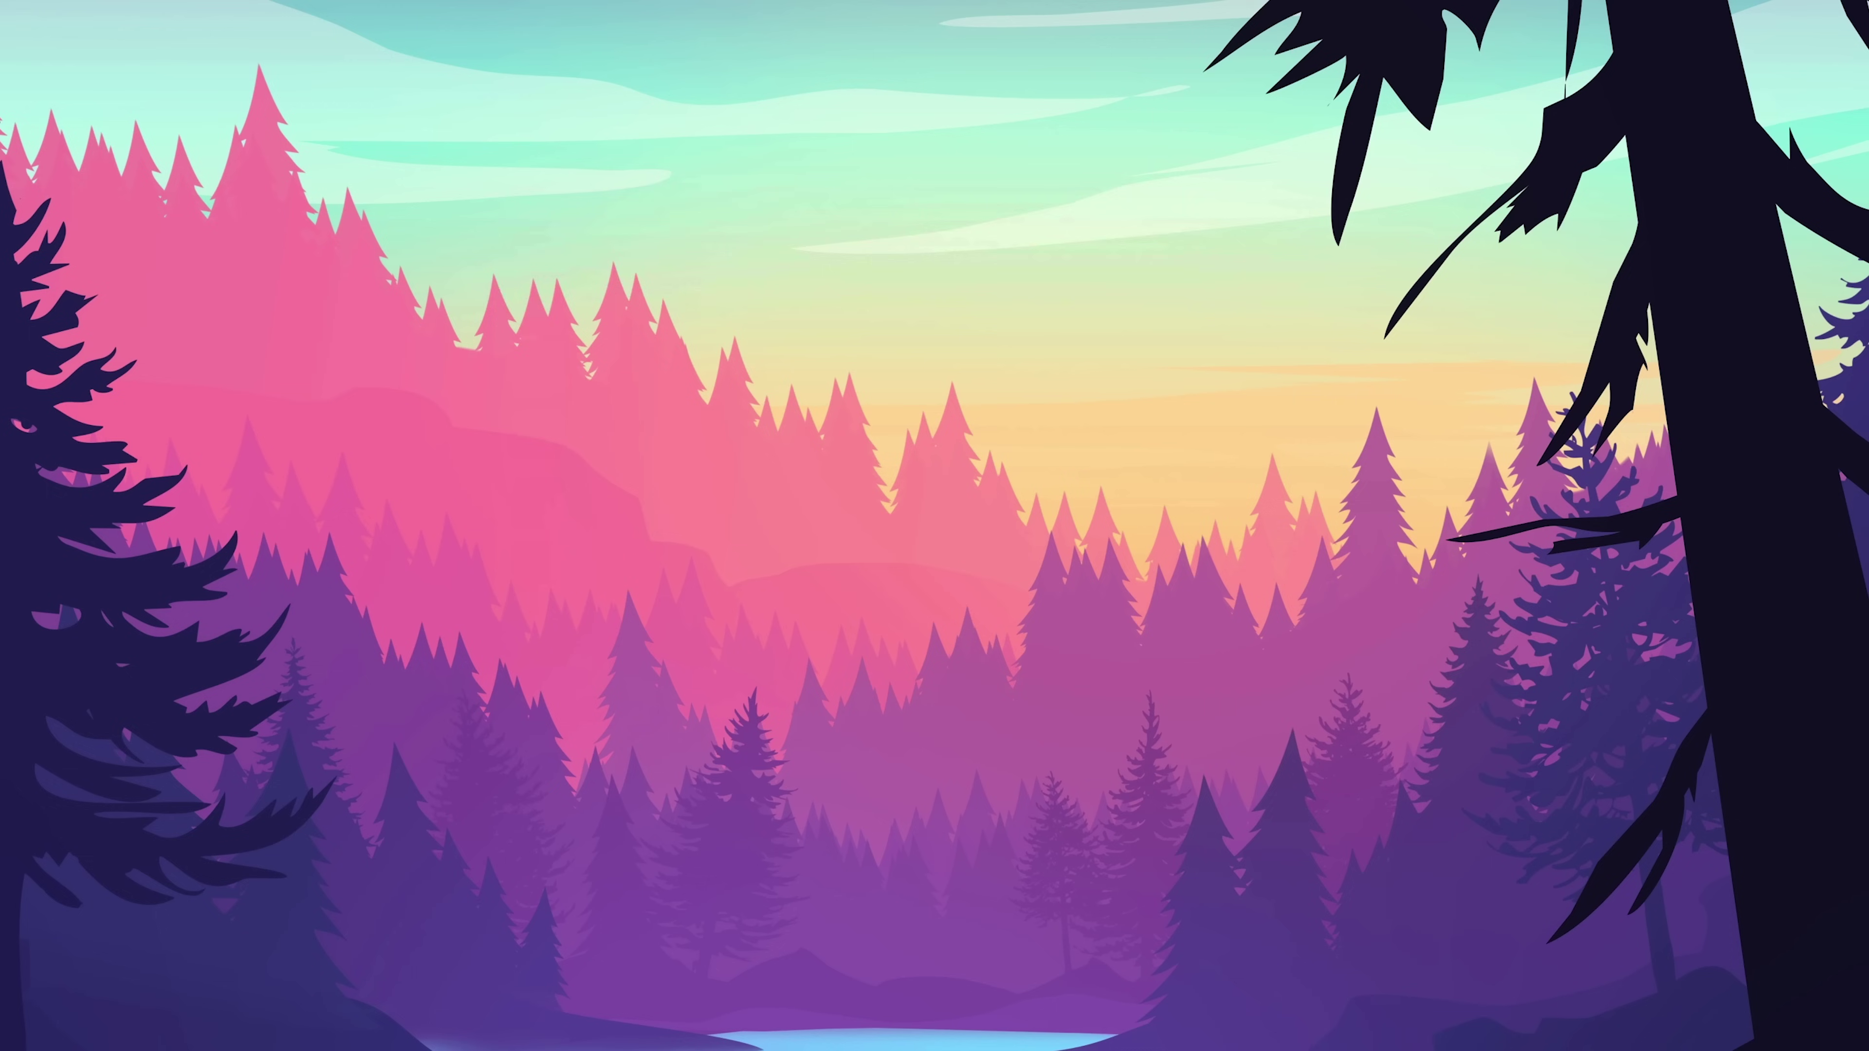
{"action": "key", "text": "alt+space"}
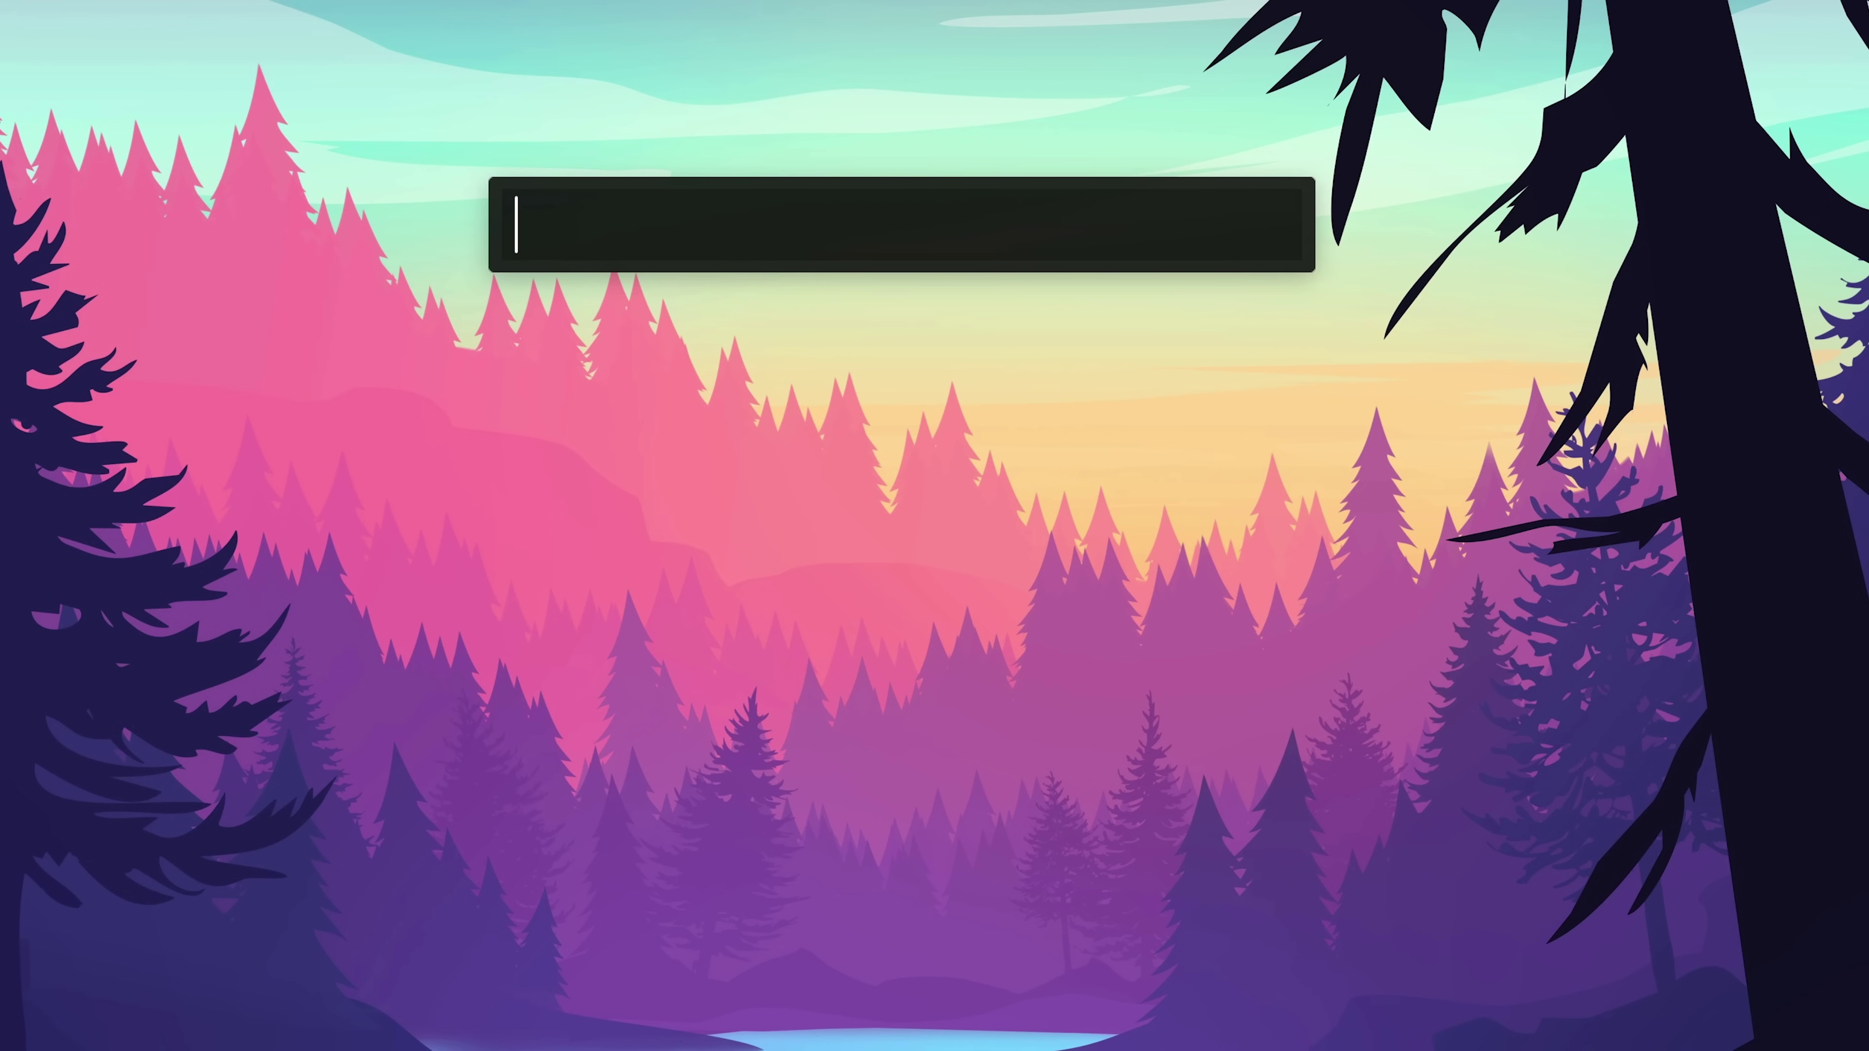
{"action": "type", "text": "whalk;fjdlk;saf"}
{"action": "key", "text": "Return"}
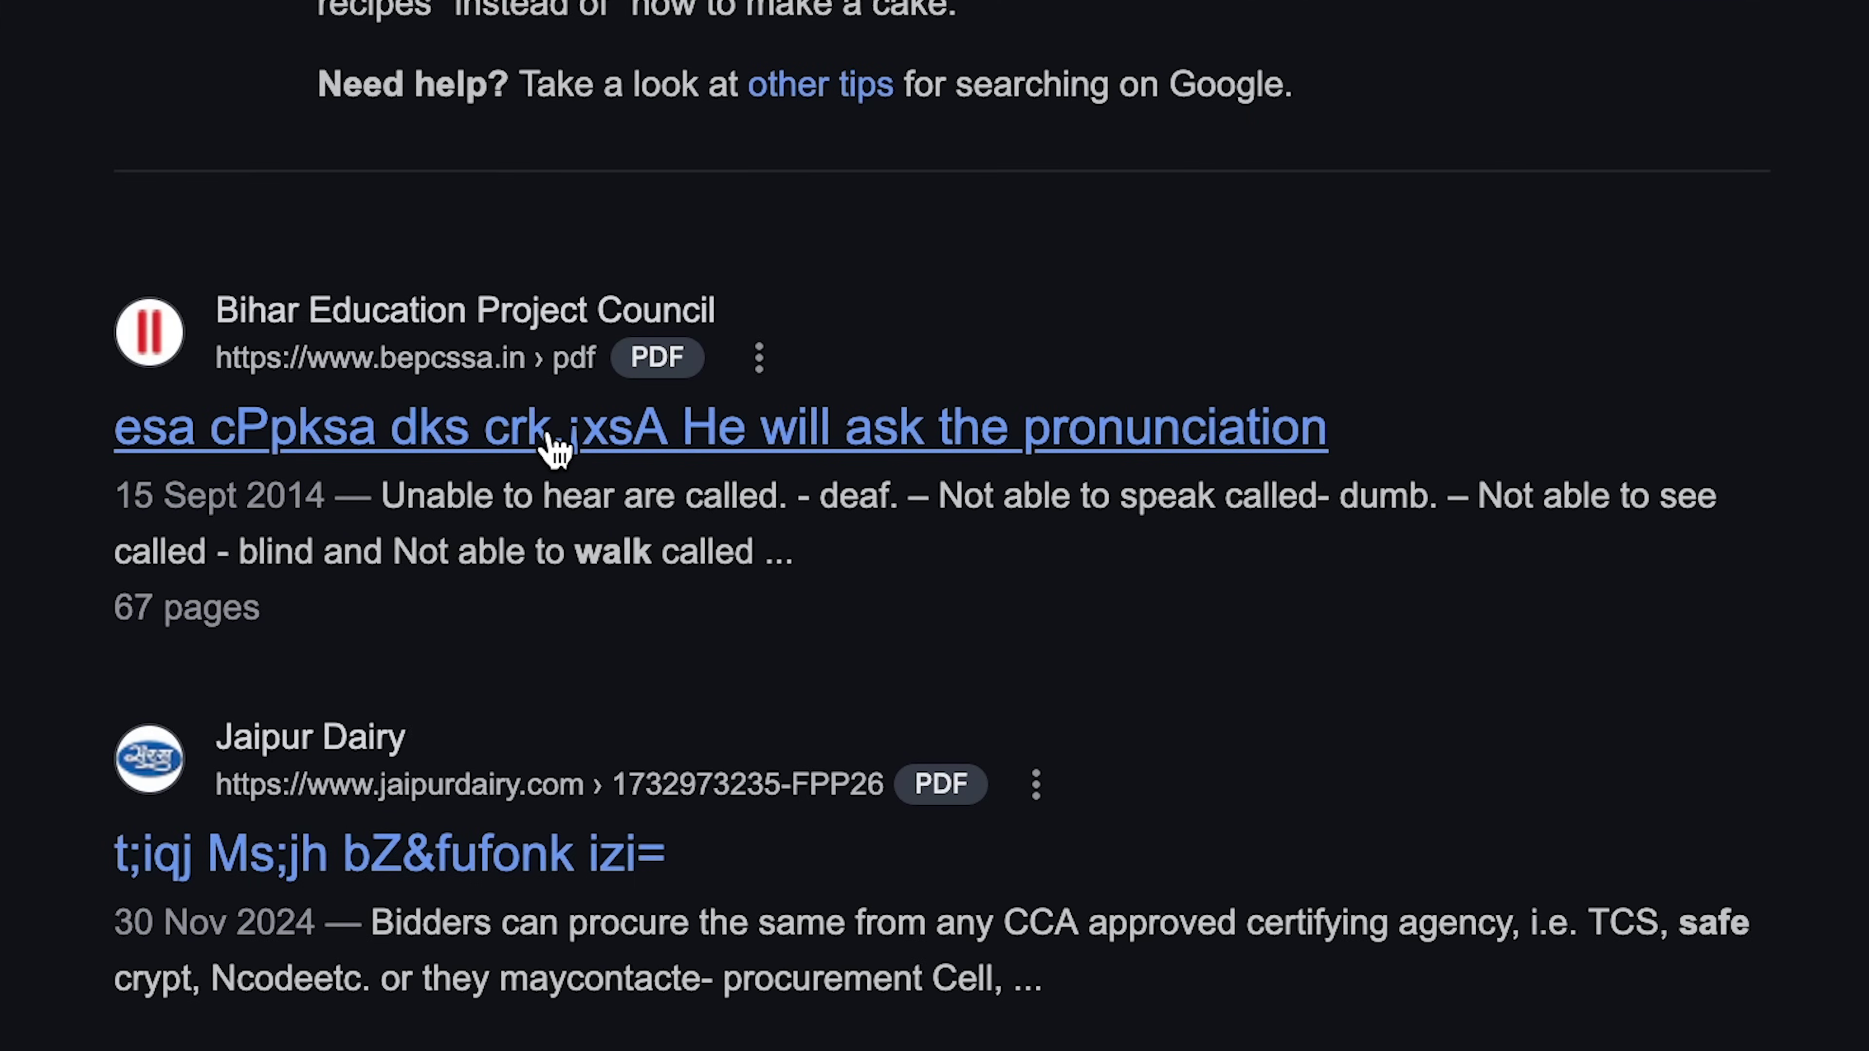
Open the PDF result, scroll through it, then bring up the saved web-search keywords.
{"action": "left_click", "coordinate": [571, 446]}
{"action": "scroll", "coordinate": [797, 583], "scroll_direction": "down", "scroll_amount": 15}
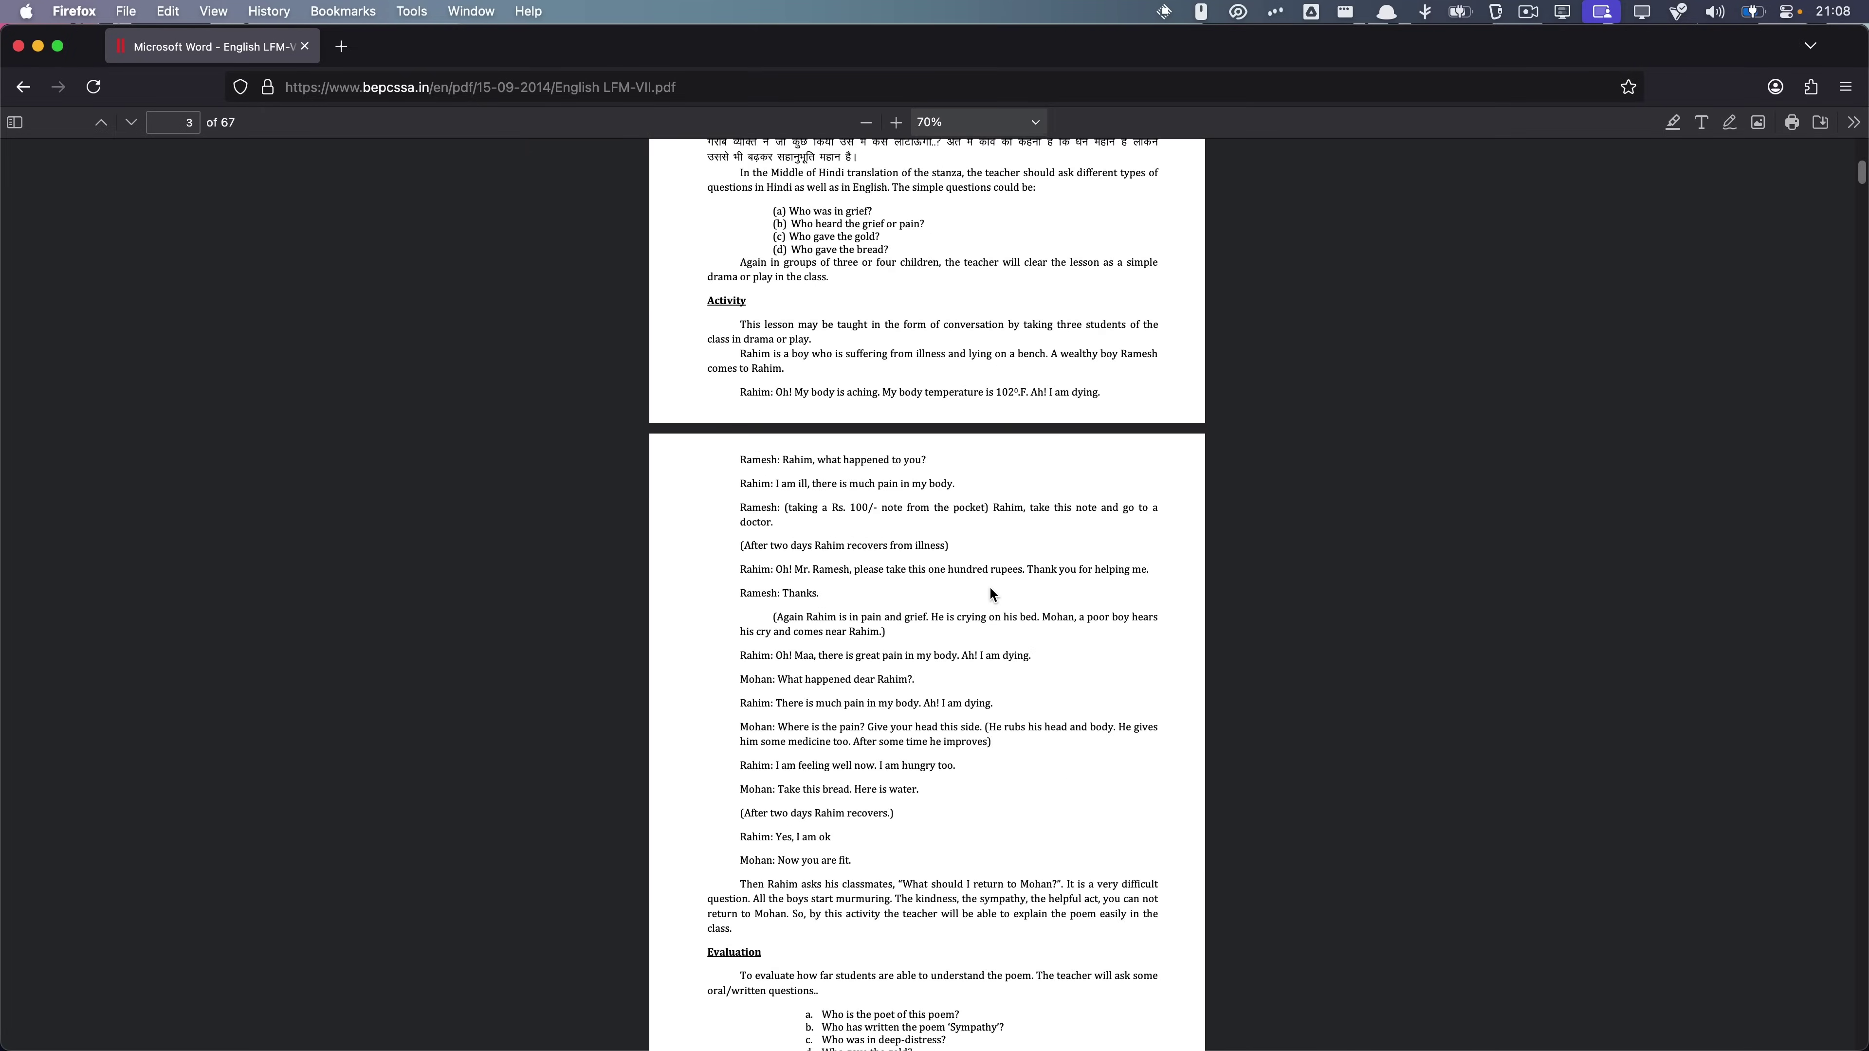
{"action": "scroll", "coordinate": [988, 593], "scroll_direction": "down", "scroll_amount": 5}
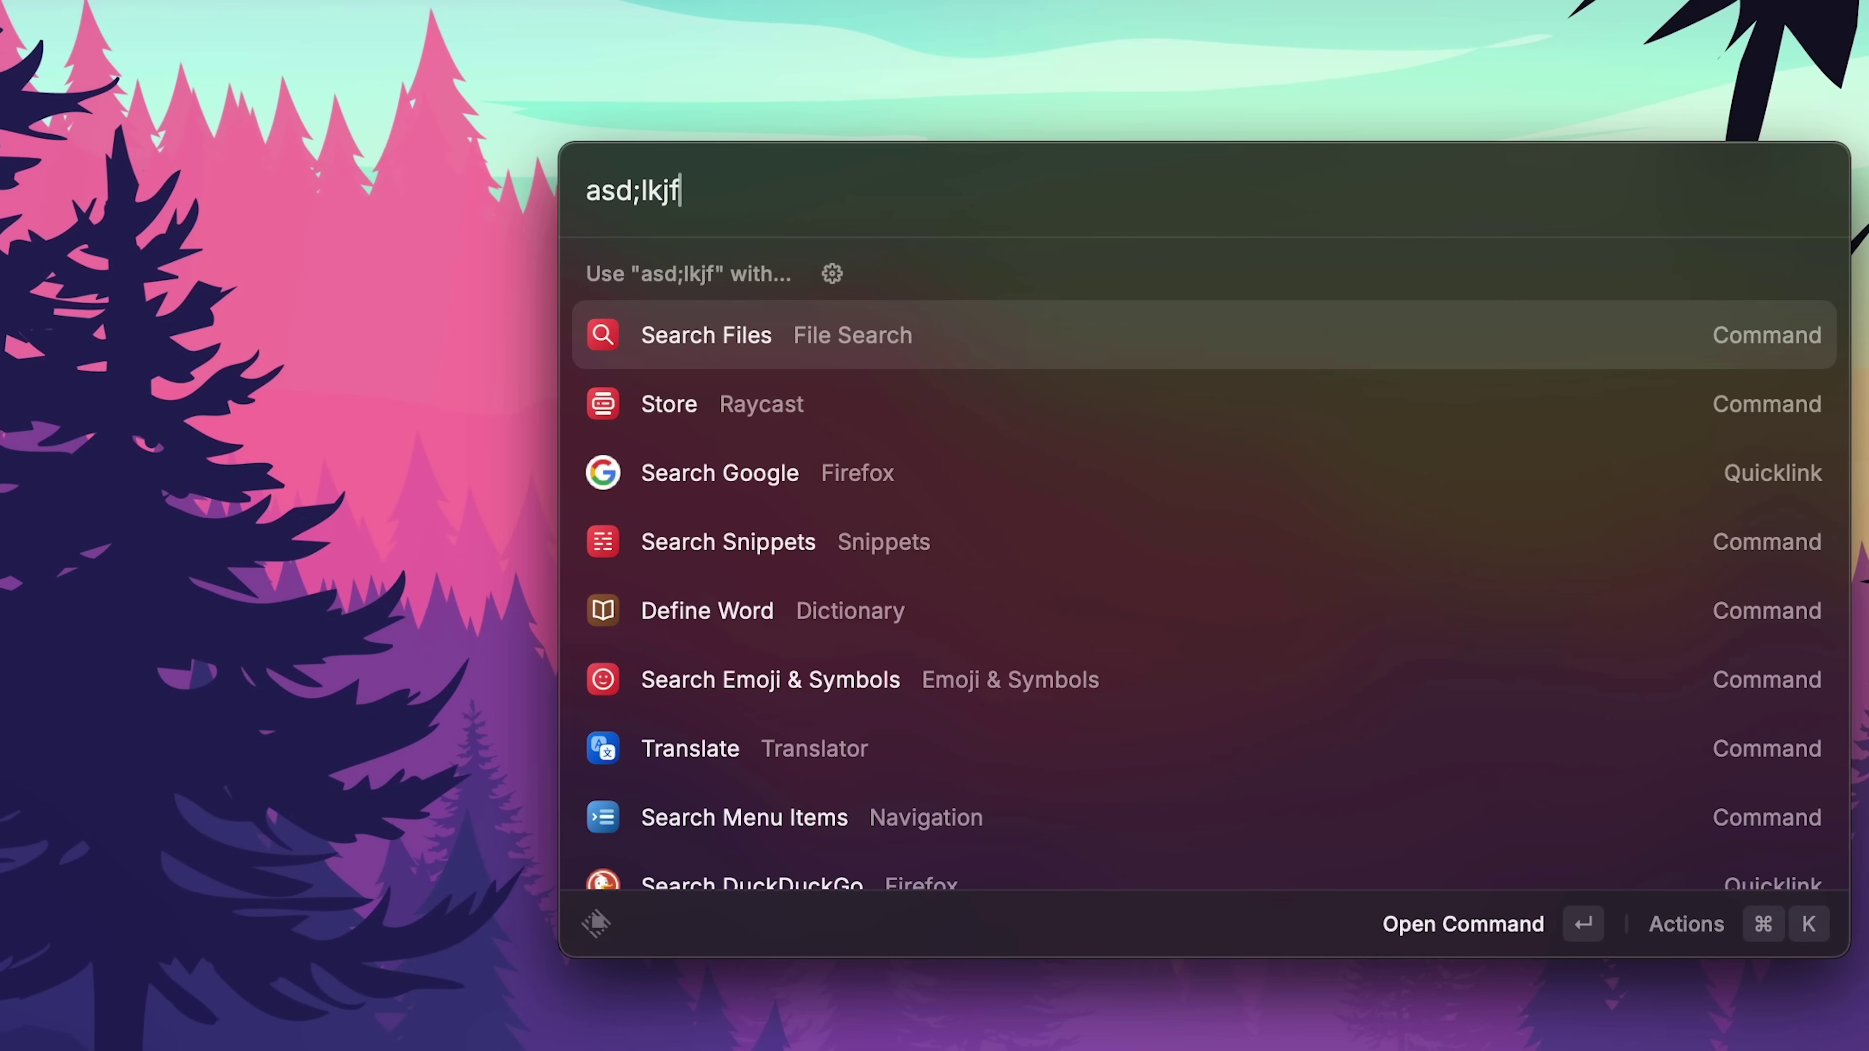
{"action": "type", "text": "∆∆∆"}
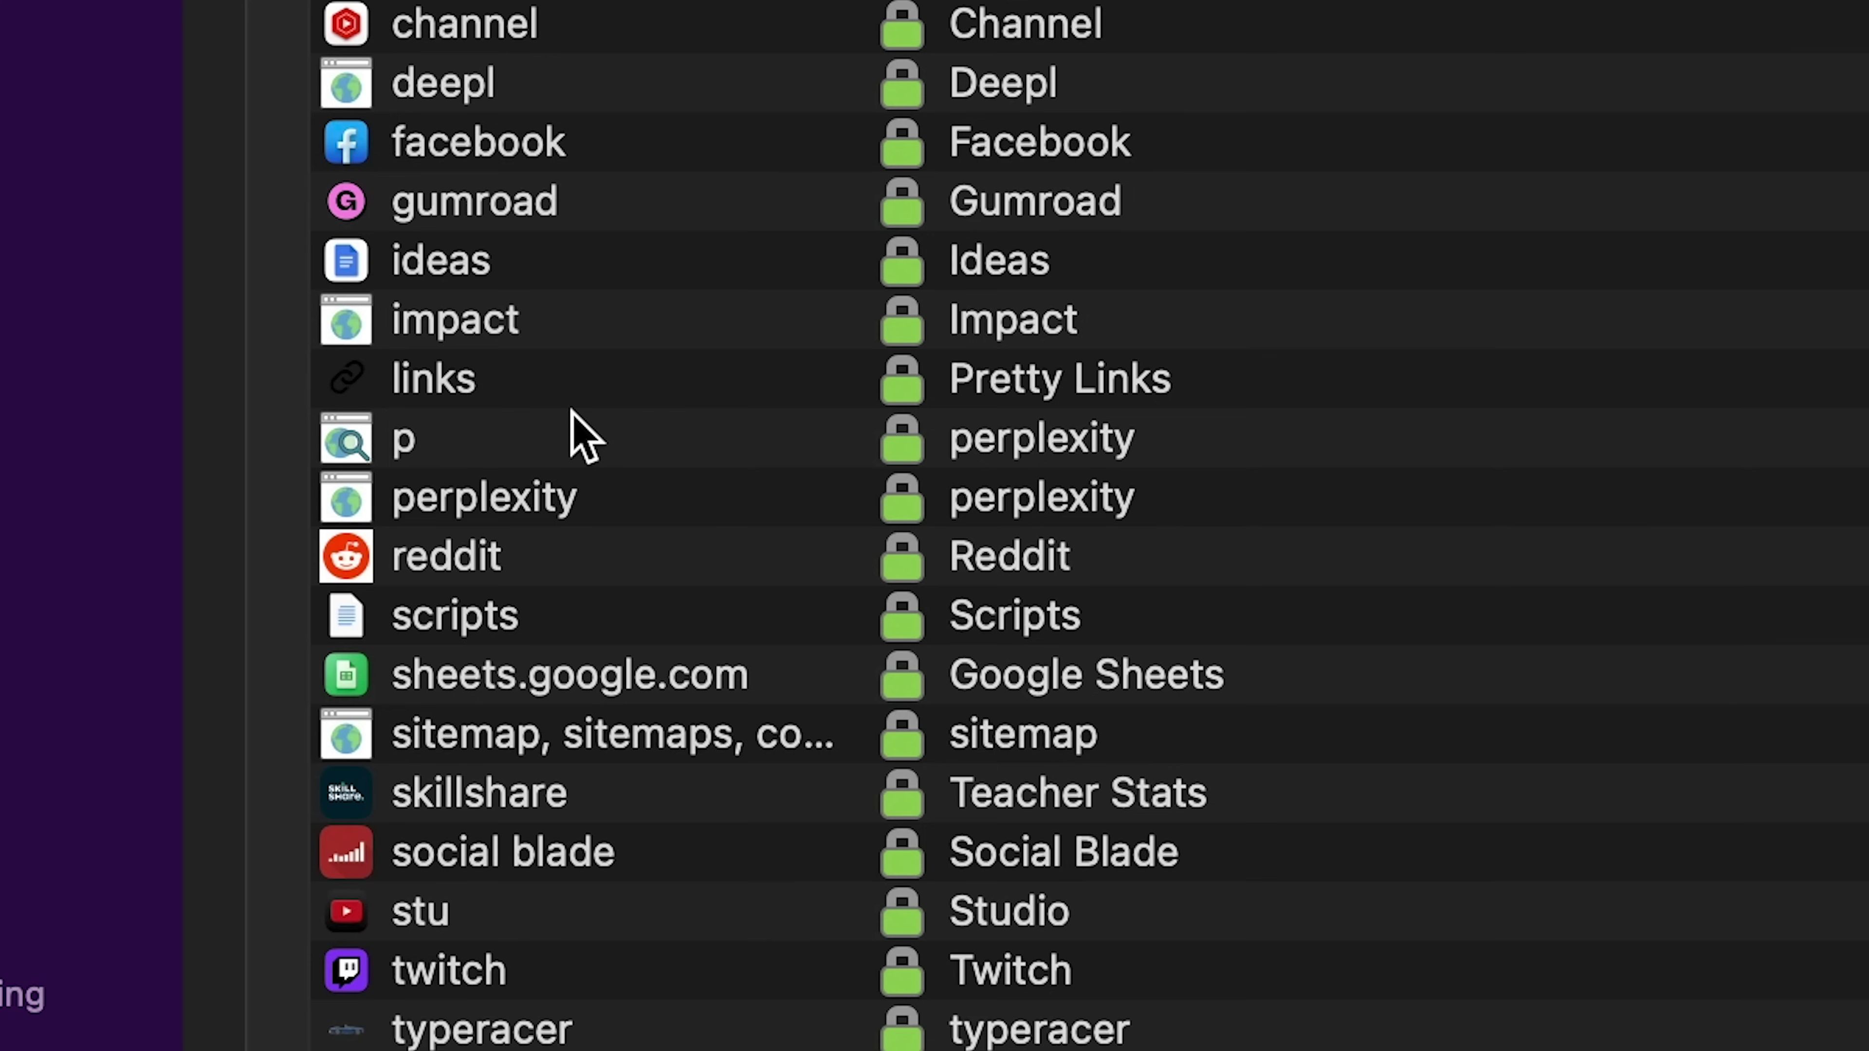
Google 'create shortcut to website in raycast' and highlight the Create Quicklink snippet.
{"action": "left_click", "coordinate": [443, 452]}
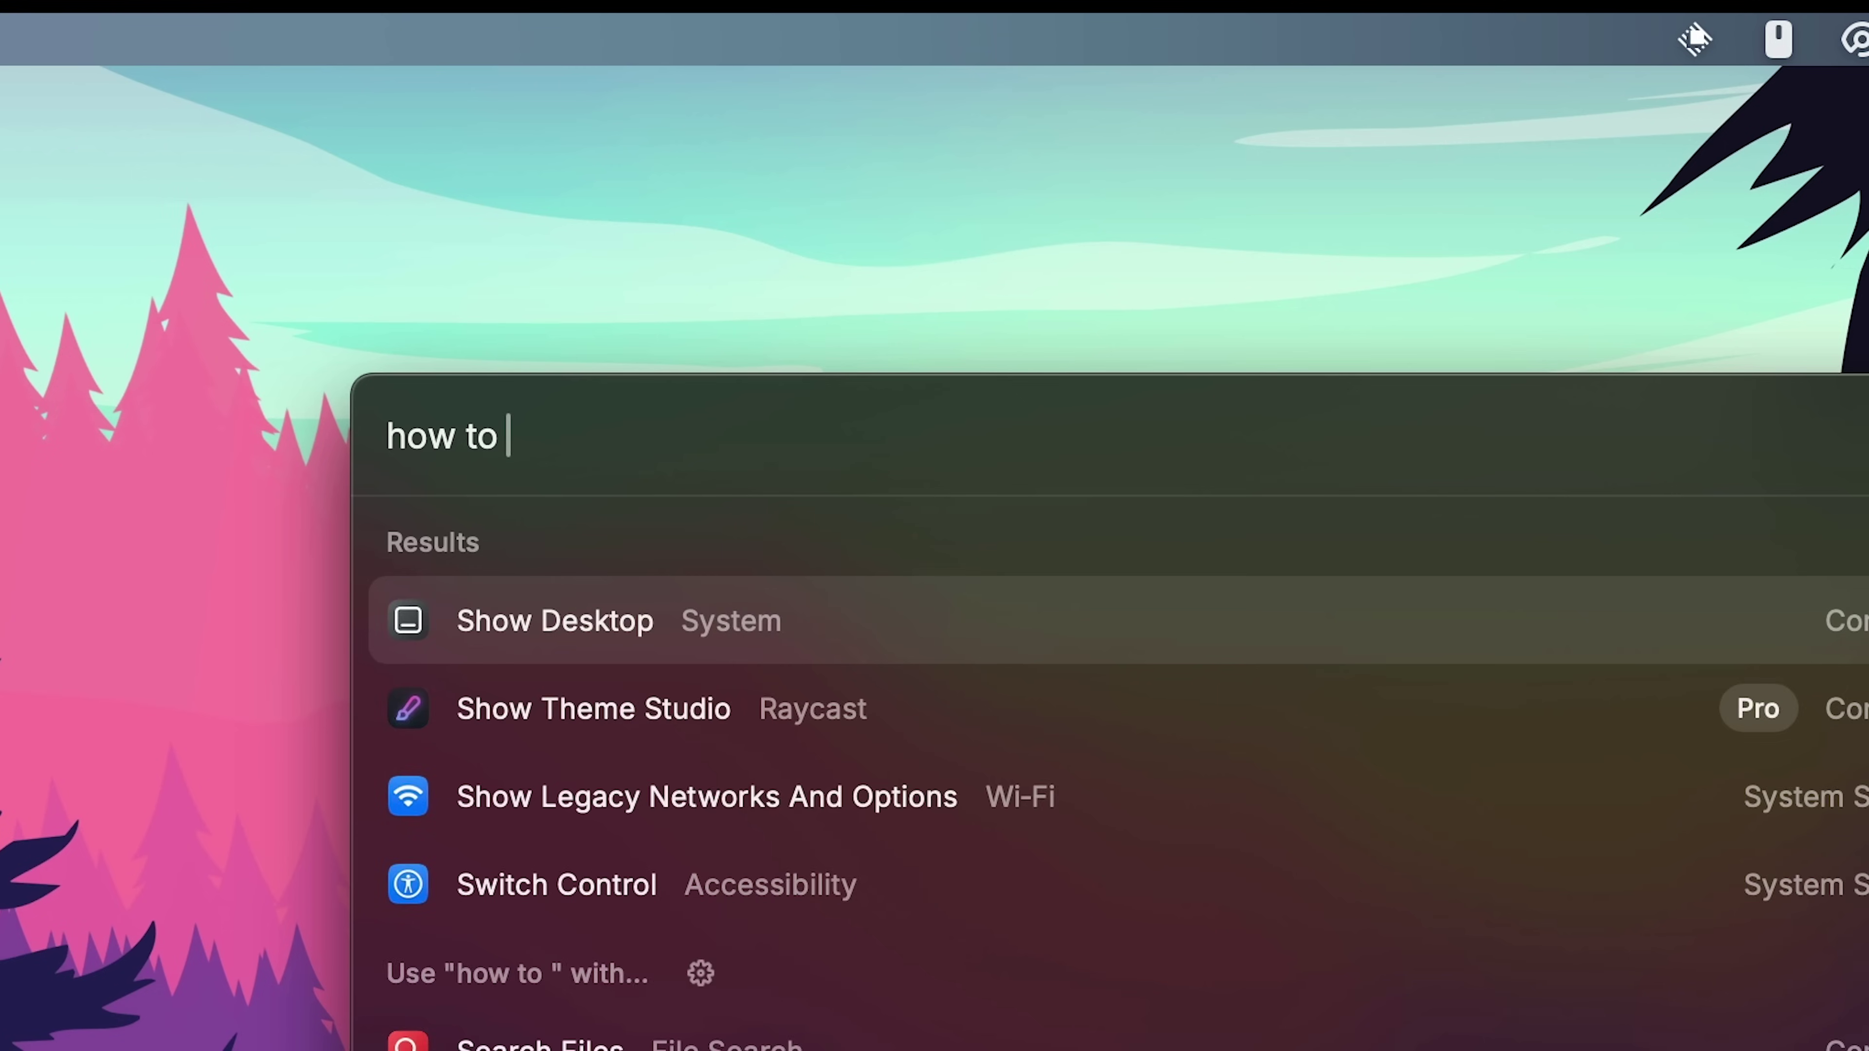
{"action": "type", "text": "creat"}
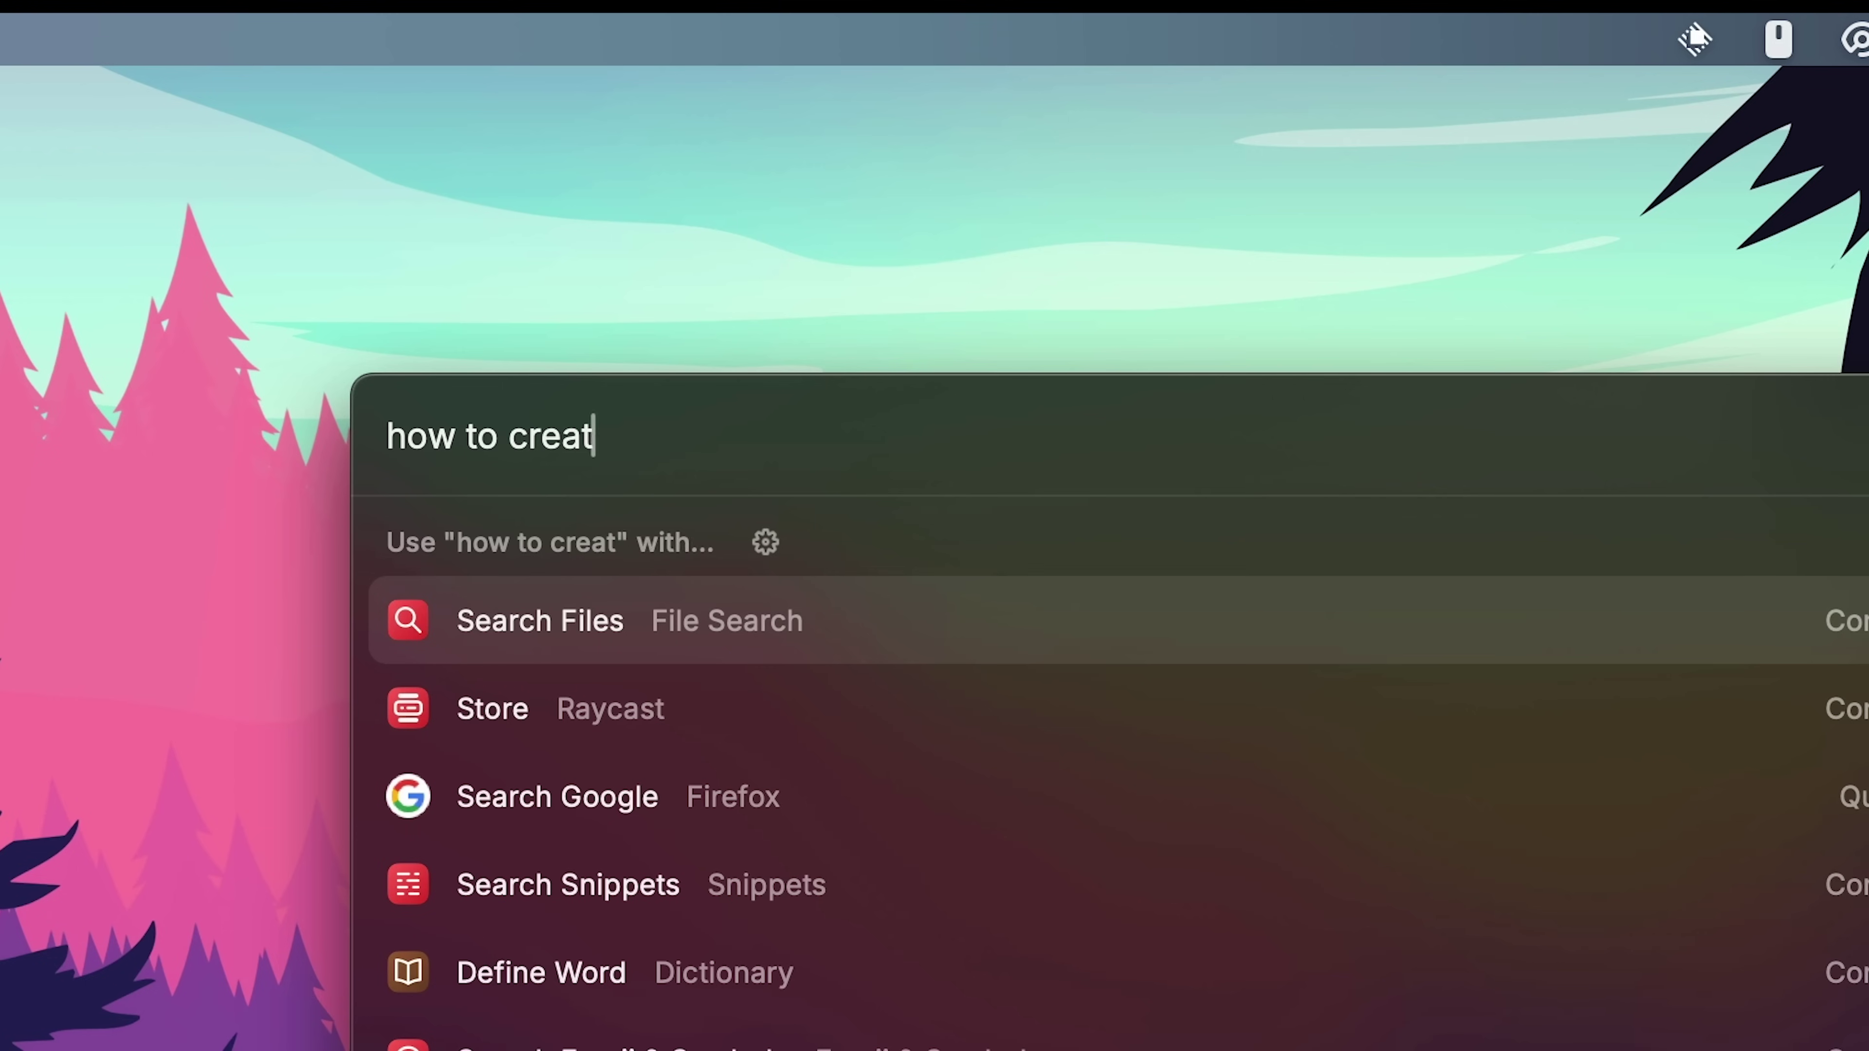
{"action": "type", "text": "e shortcut to website"}
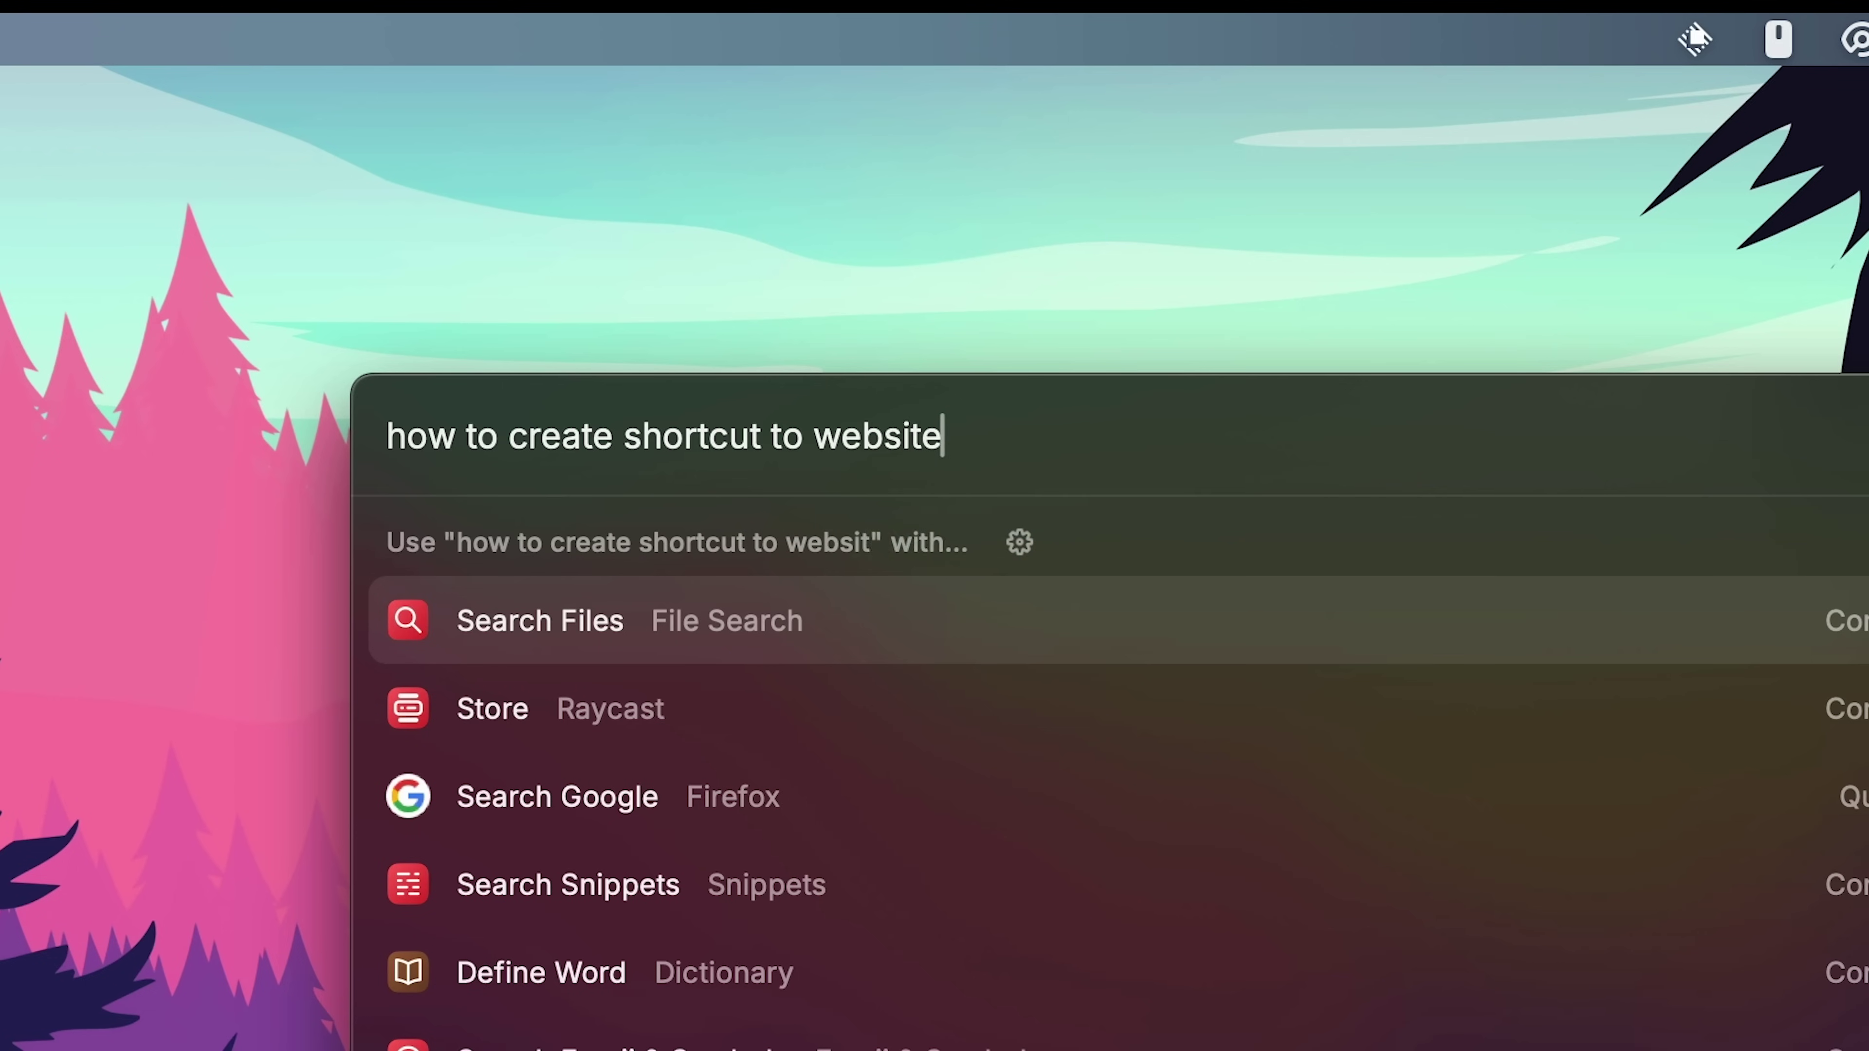
{"action": "type", "text": " in raycast\\"}
{"action": "key", "text": "Return"}
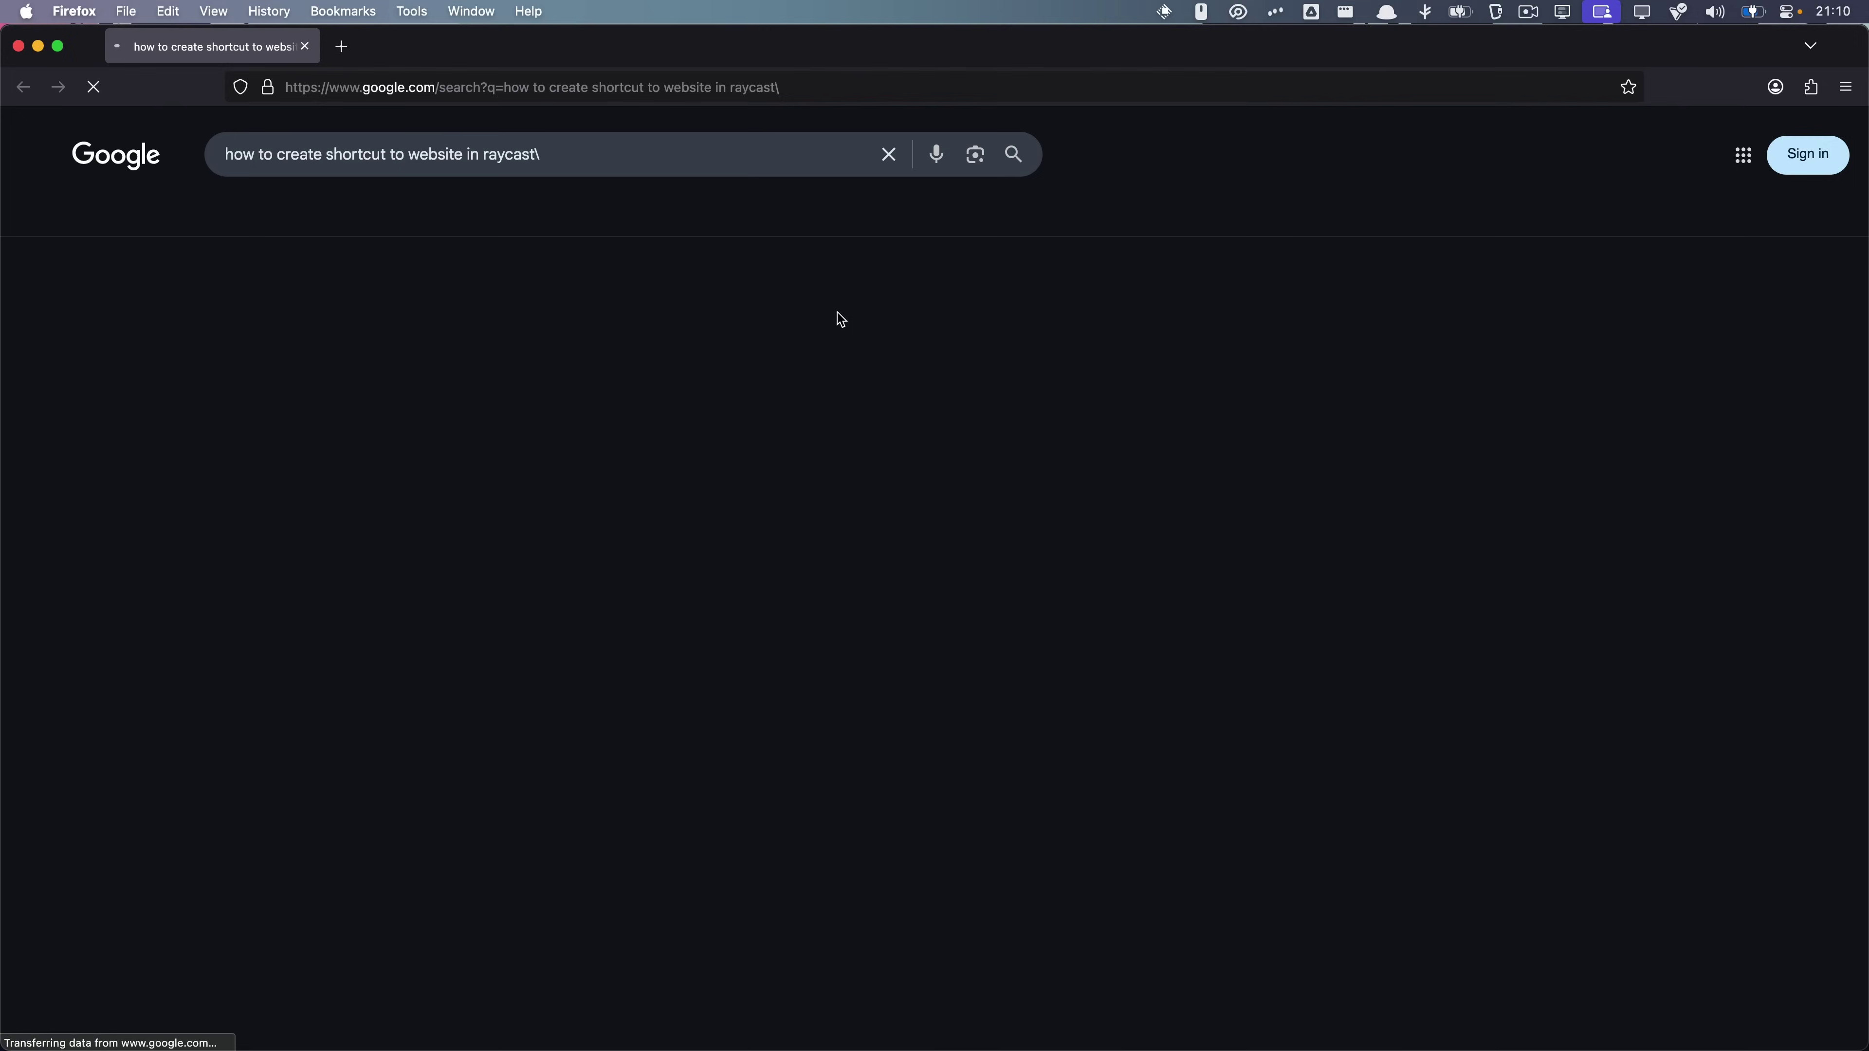
{"action": "left_click_drag", "start_coordinate": [413, 279], "coordinate": [805, 287]}
{"action": "left_click_drag", "start_coordinate": [1482, 458], "coordinate": [1600, 439]}
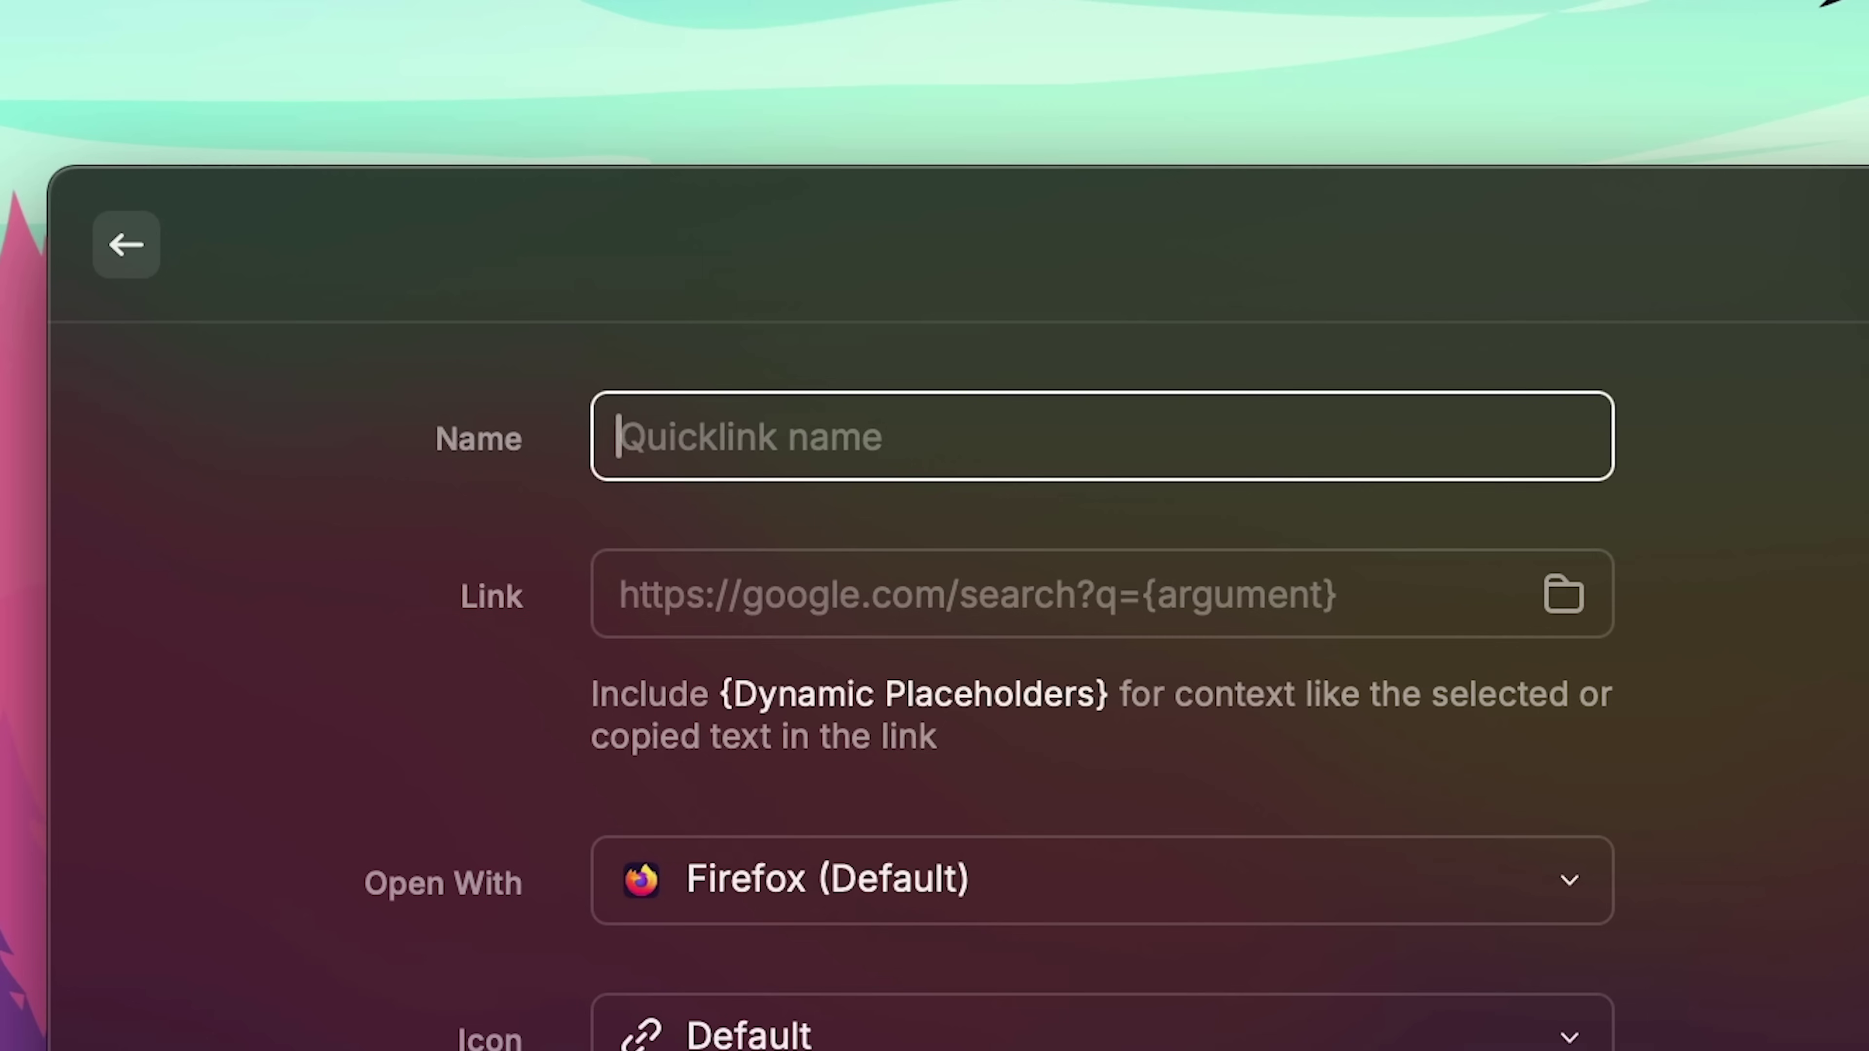
Create and save a Perplexity search quicklink named 'p'.
{"action": "type", "text": "p"}
{"action": "left_click", "coordinate": [1039, 620]}
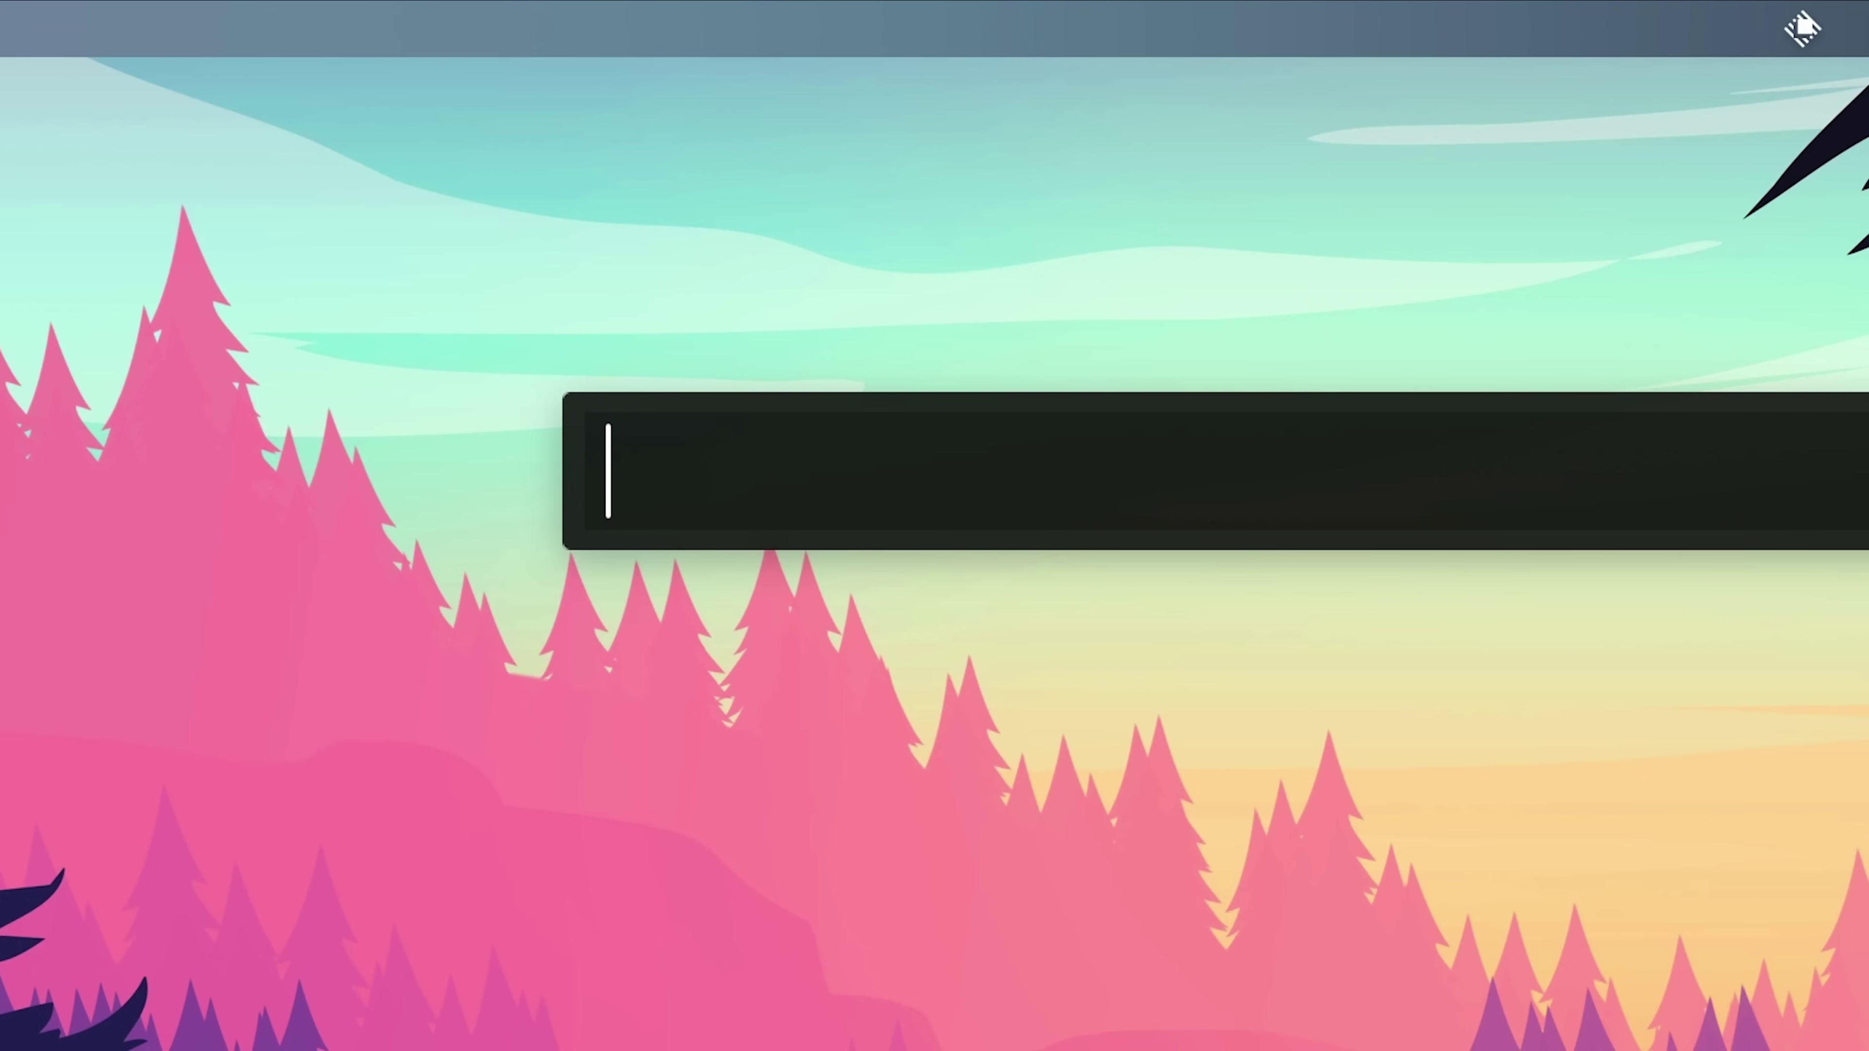
{"action": "type", "text": "p"}
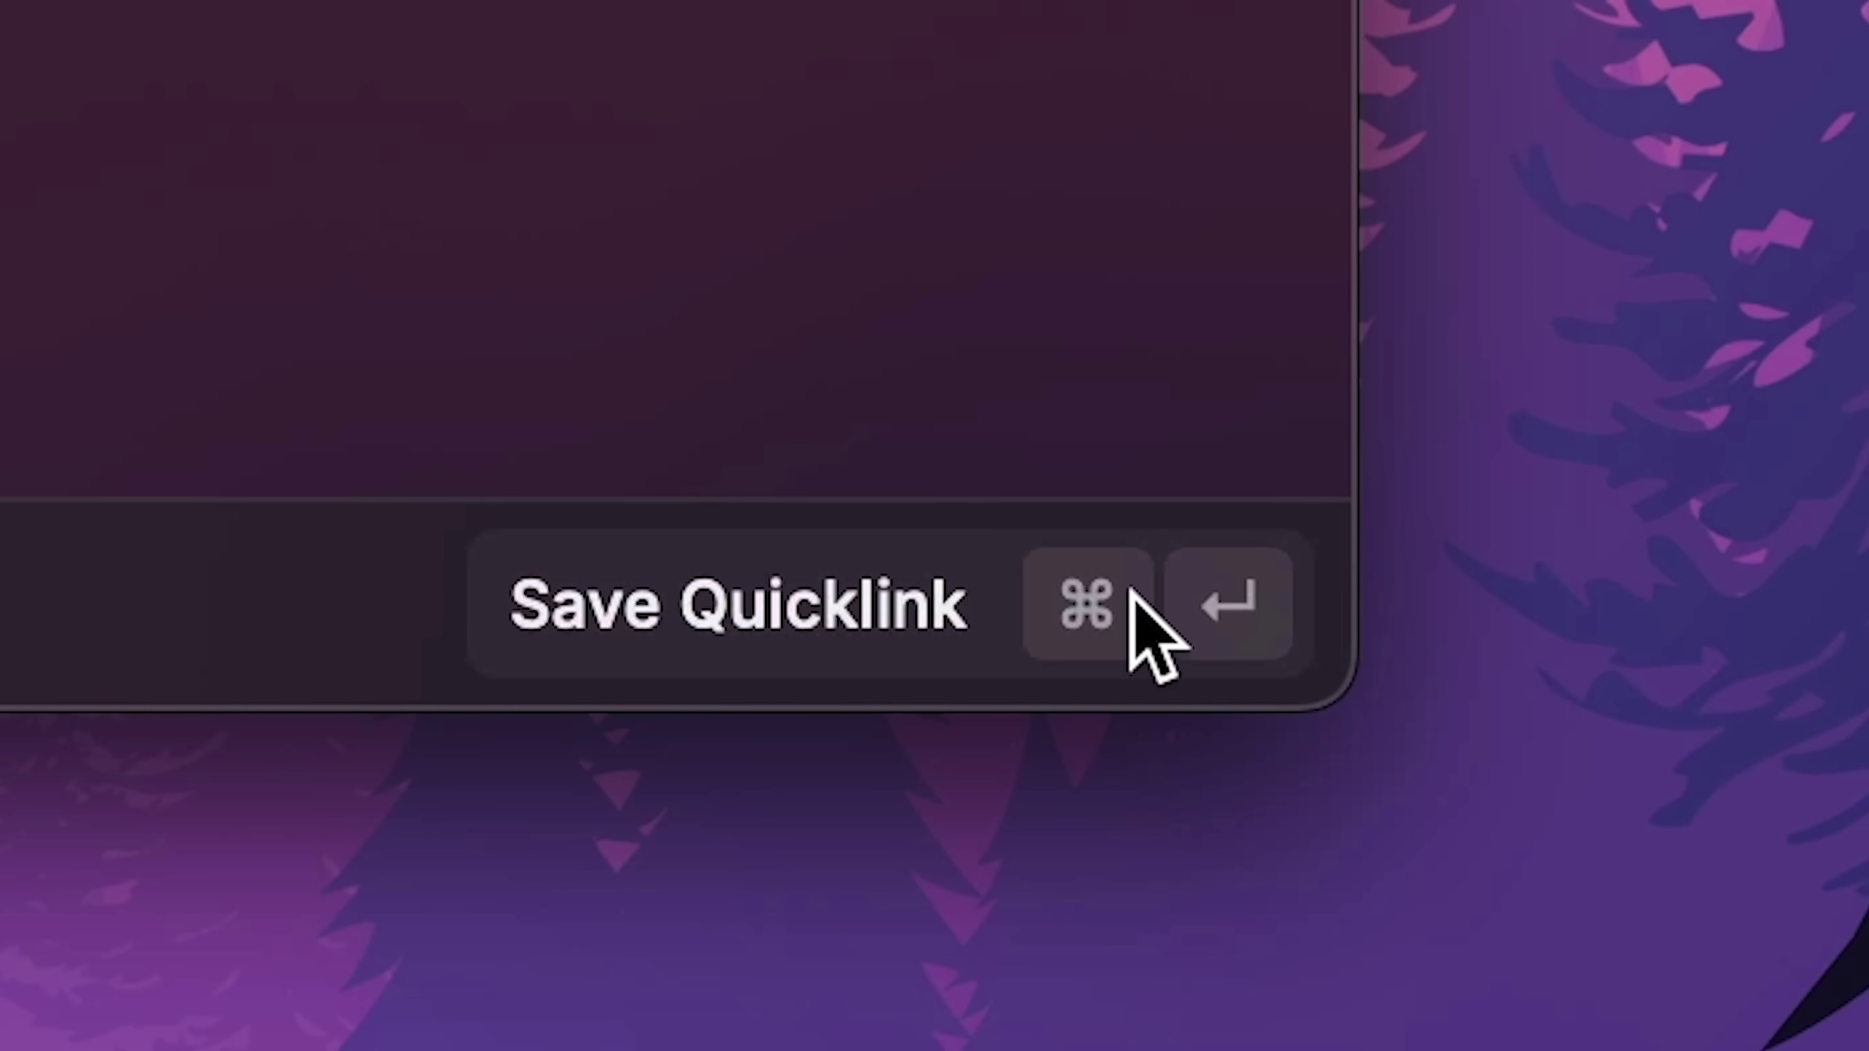
{"action": "left_click", "coordinate": [1133, 600]}
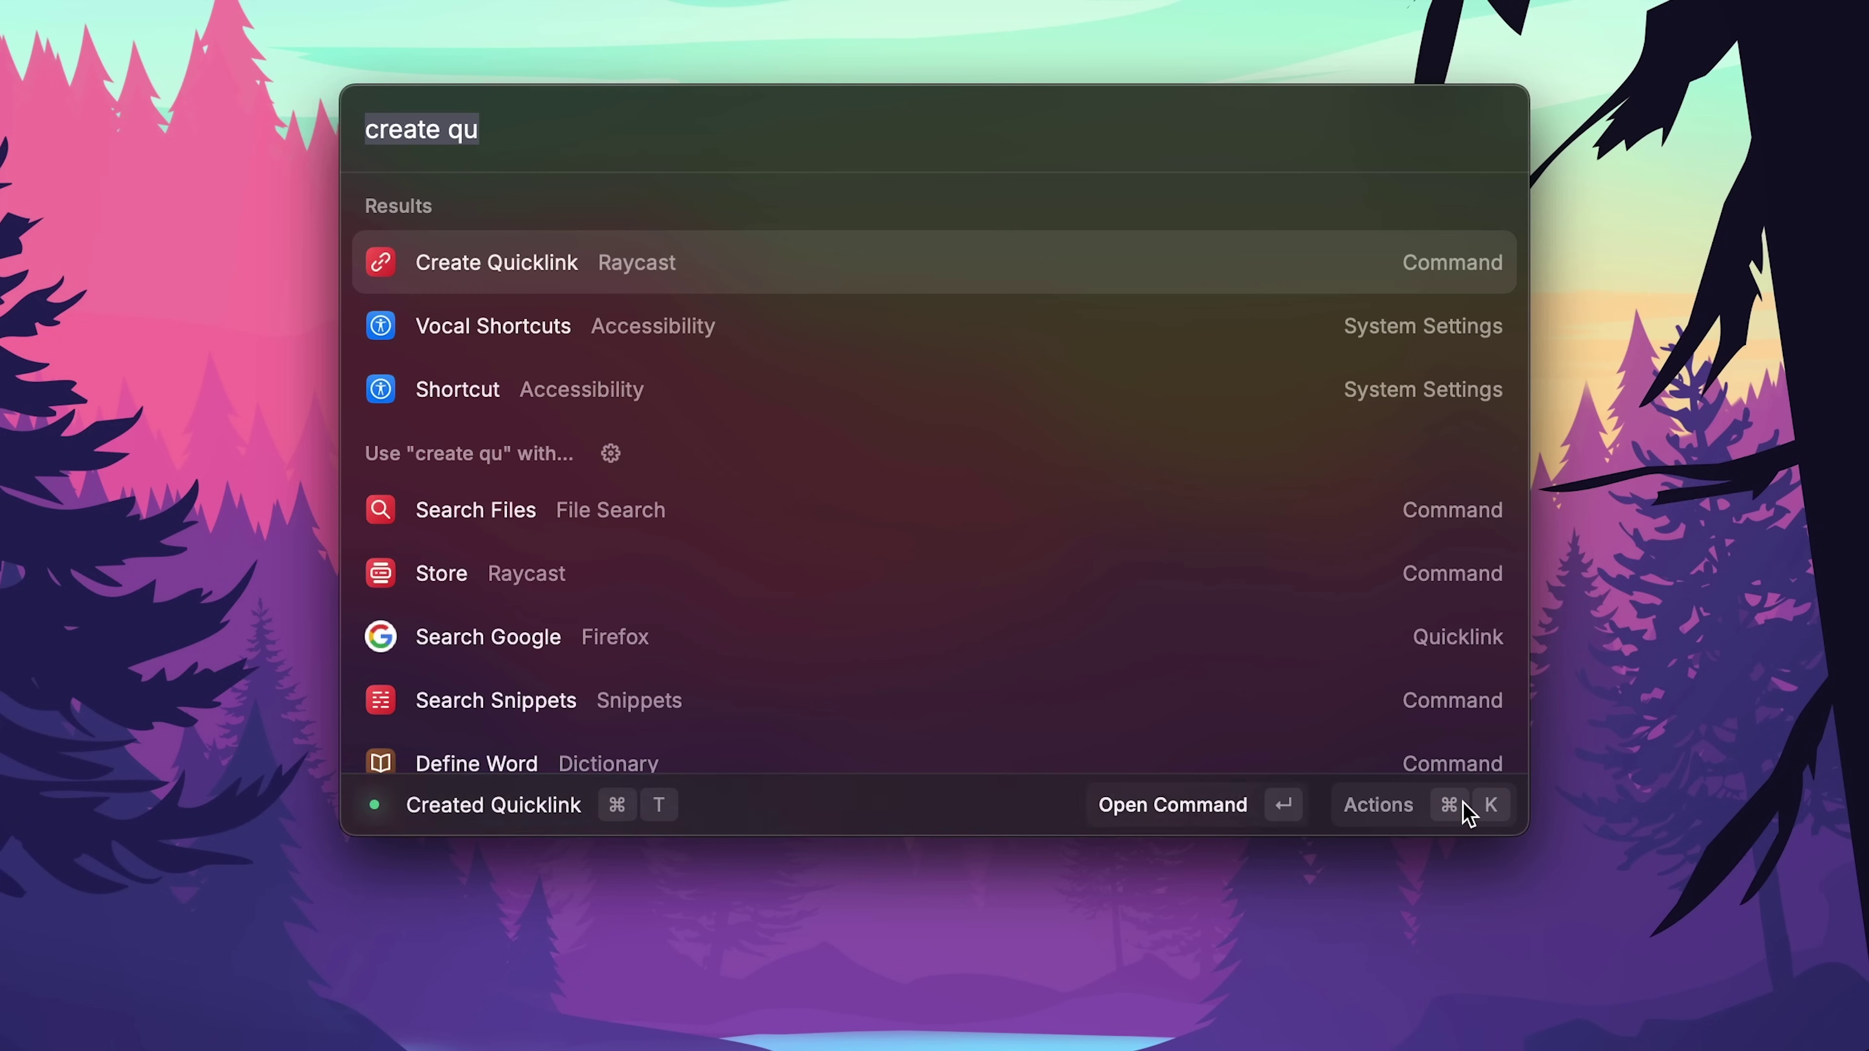
Use the 'p' quicklink to ask Perplexity 'how long do elephants sleep' in Firefox.
{"action": "key", "text": "super+a"}
{"action": "type", "text": "p"}
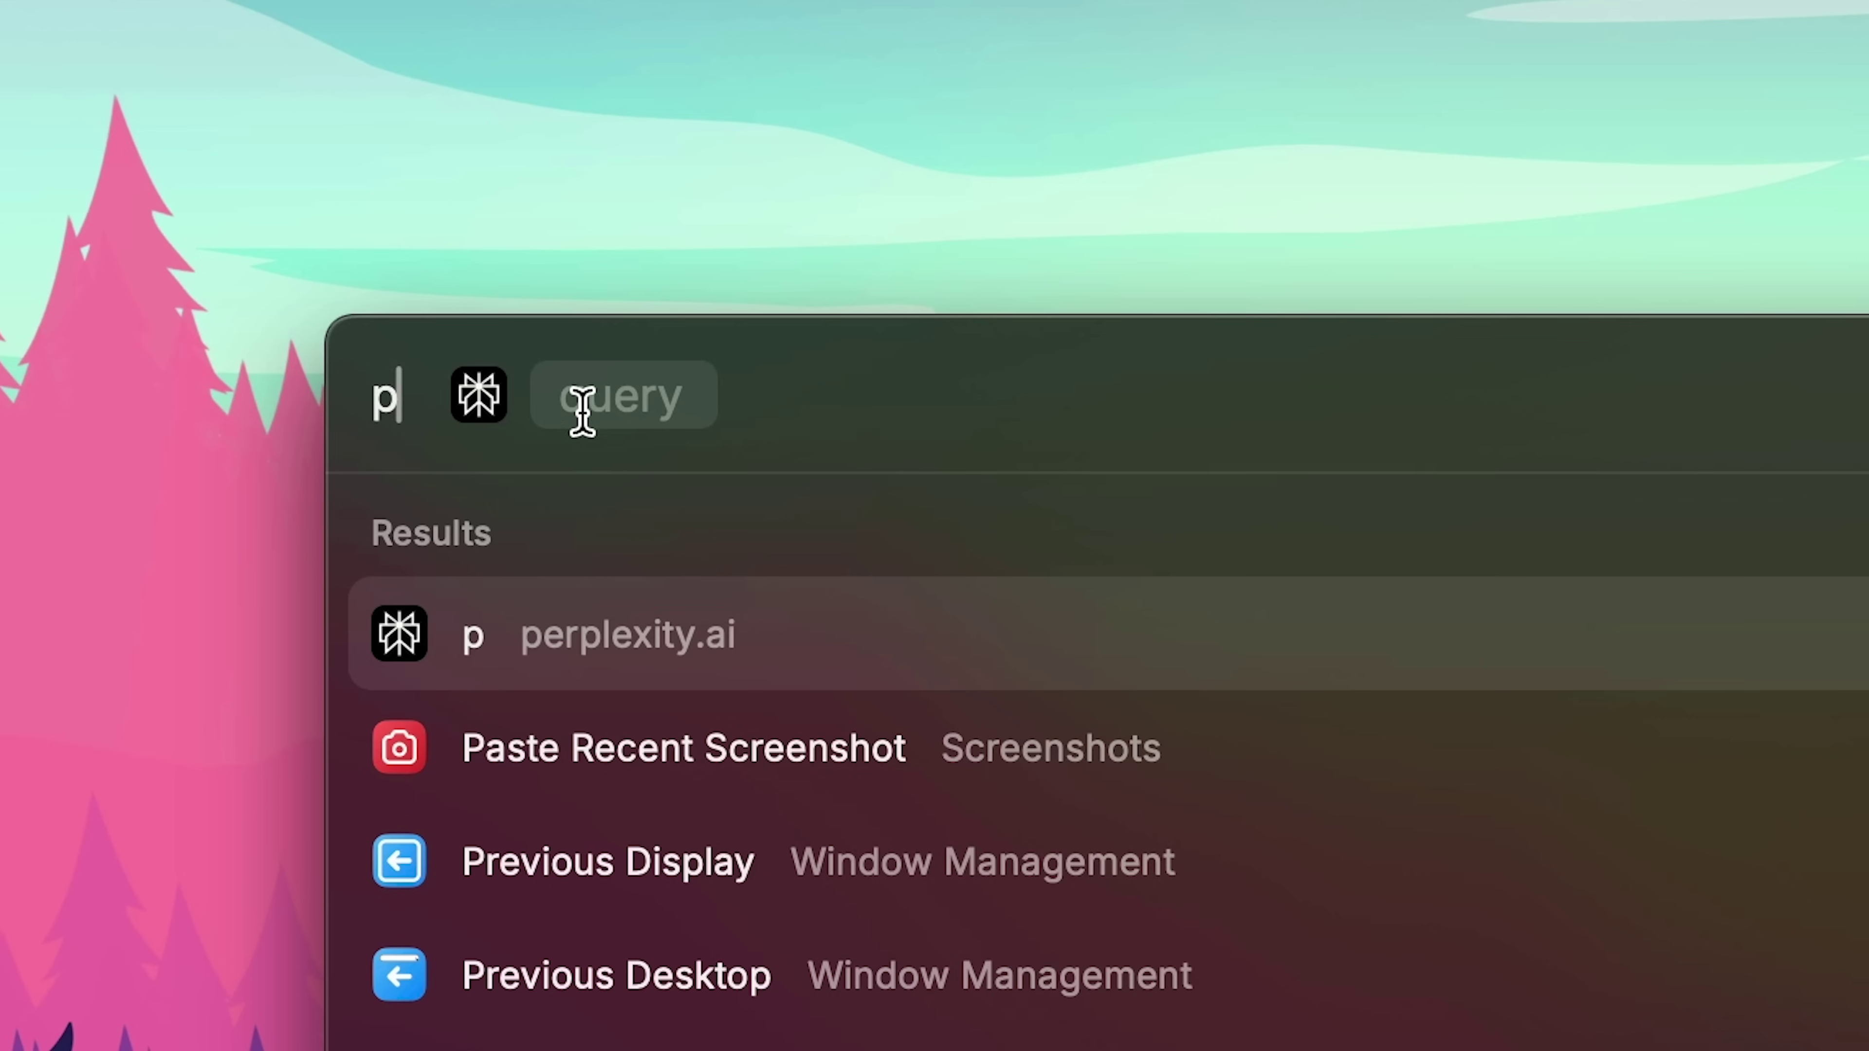
{"action": "key", "text": "super+a"}
{"action": "type", "text": "p"}
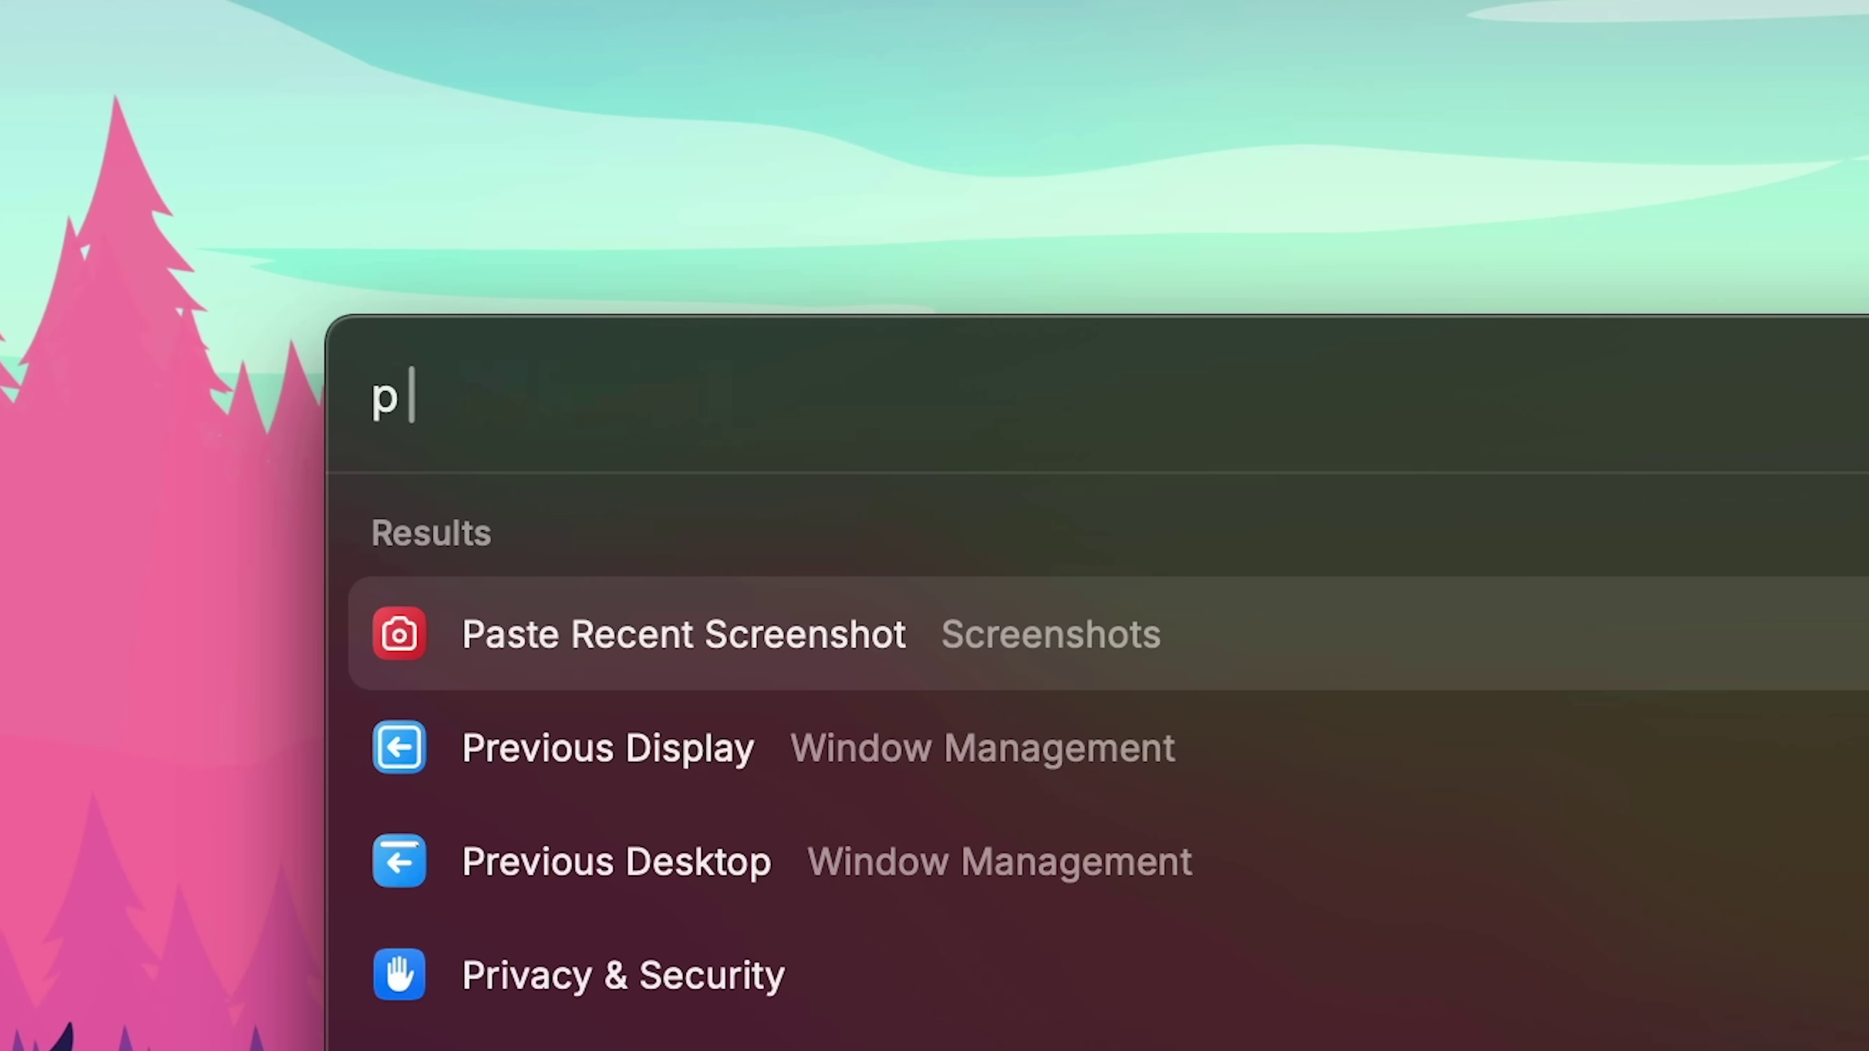
{"action": "key", "text": "BackSpace"}
{"action": "key", "text": "Tab"}
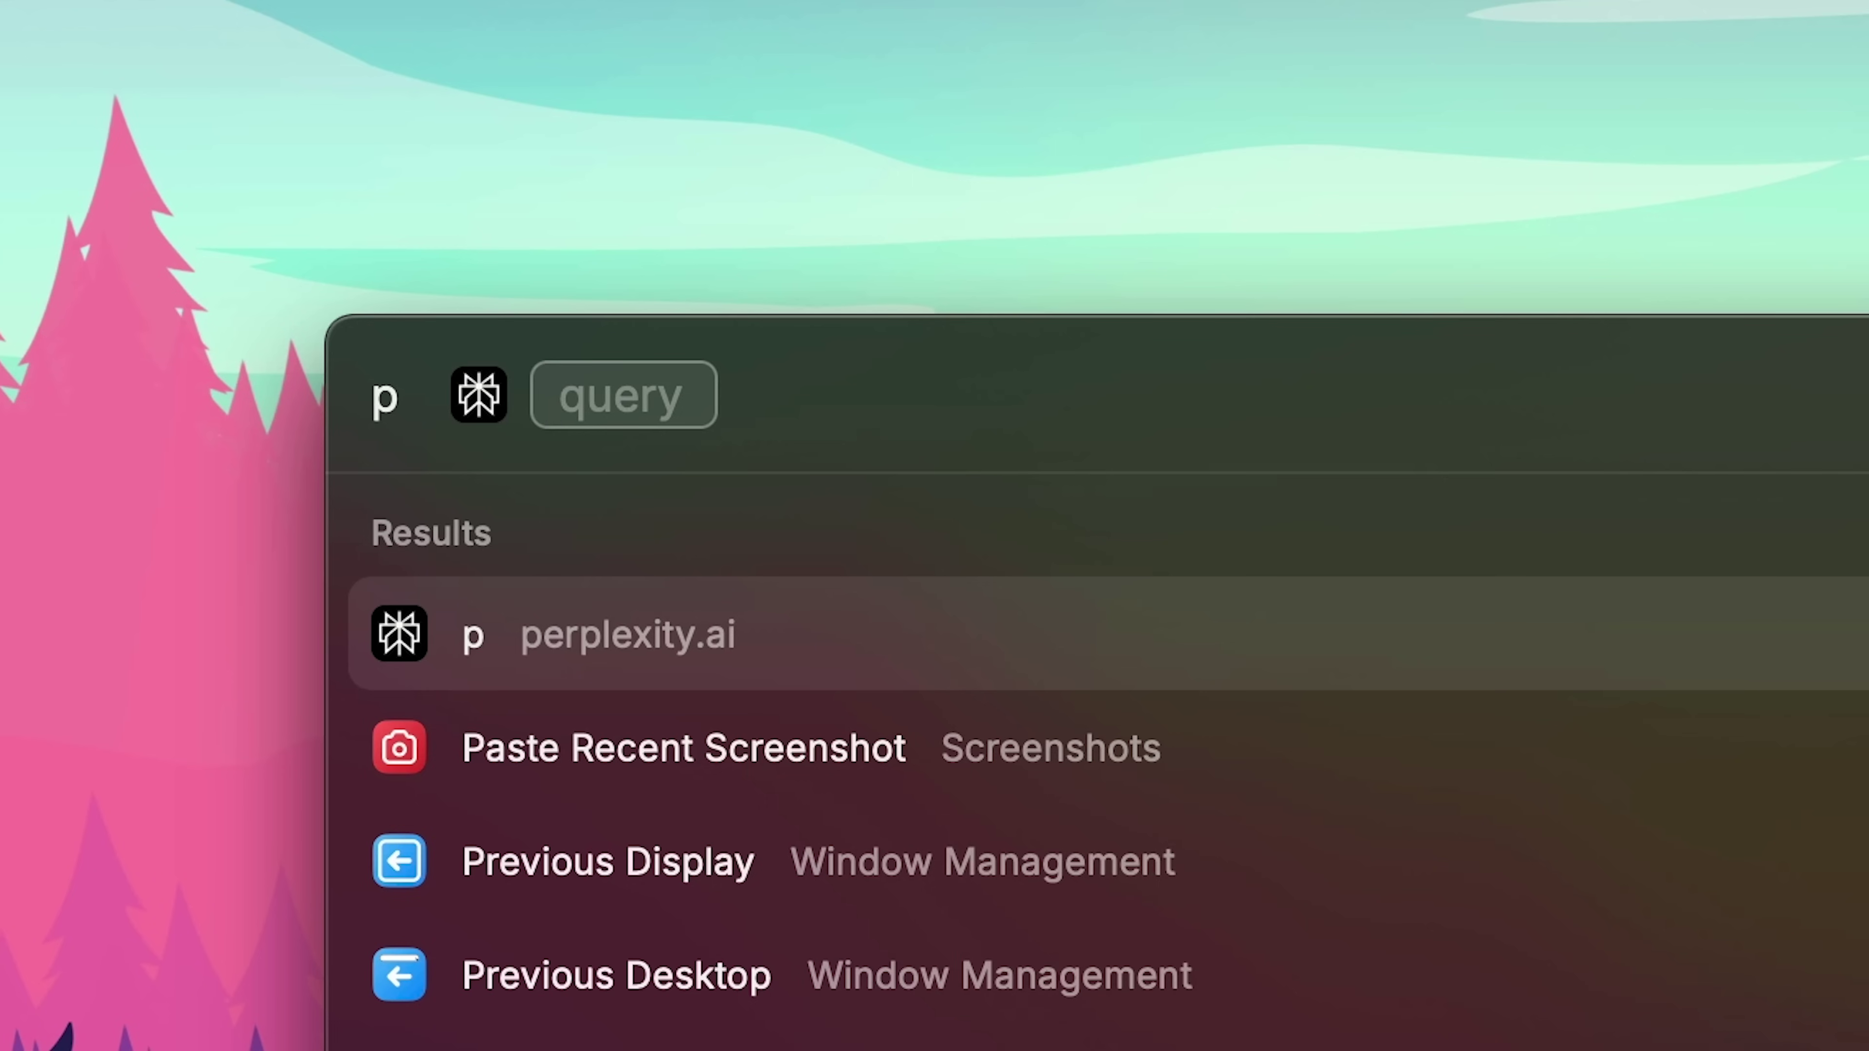
{"action": "key", "text": "shift+Tab"}
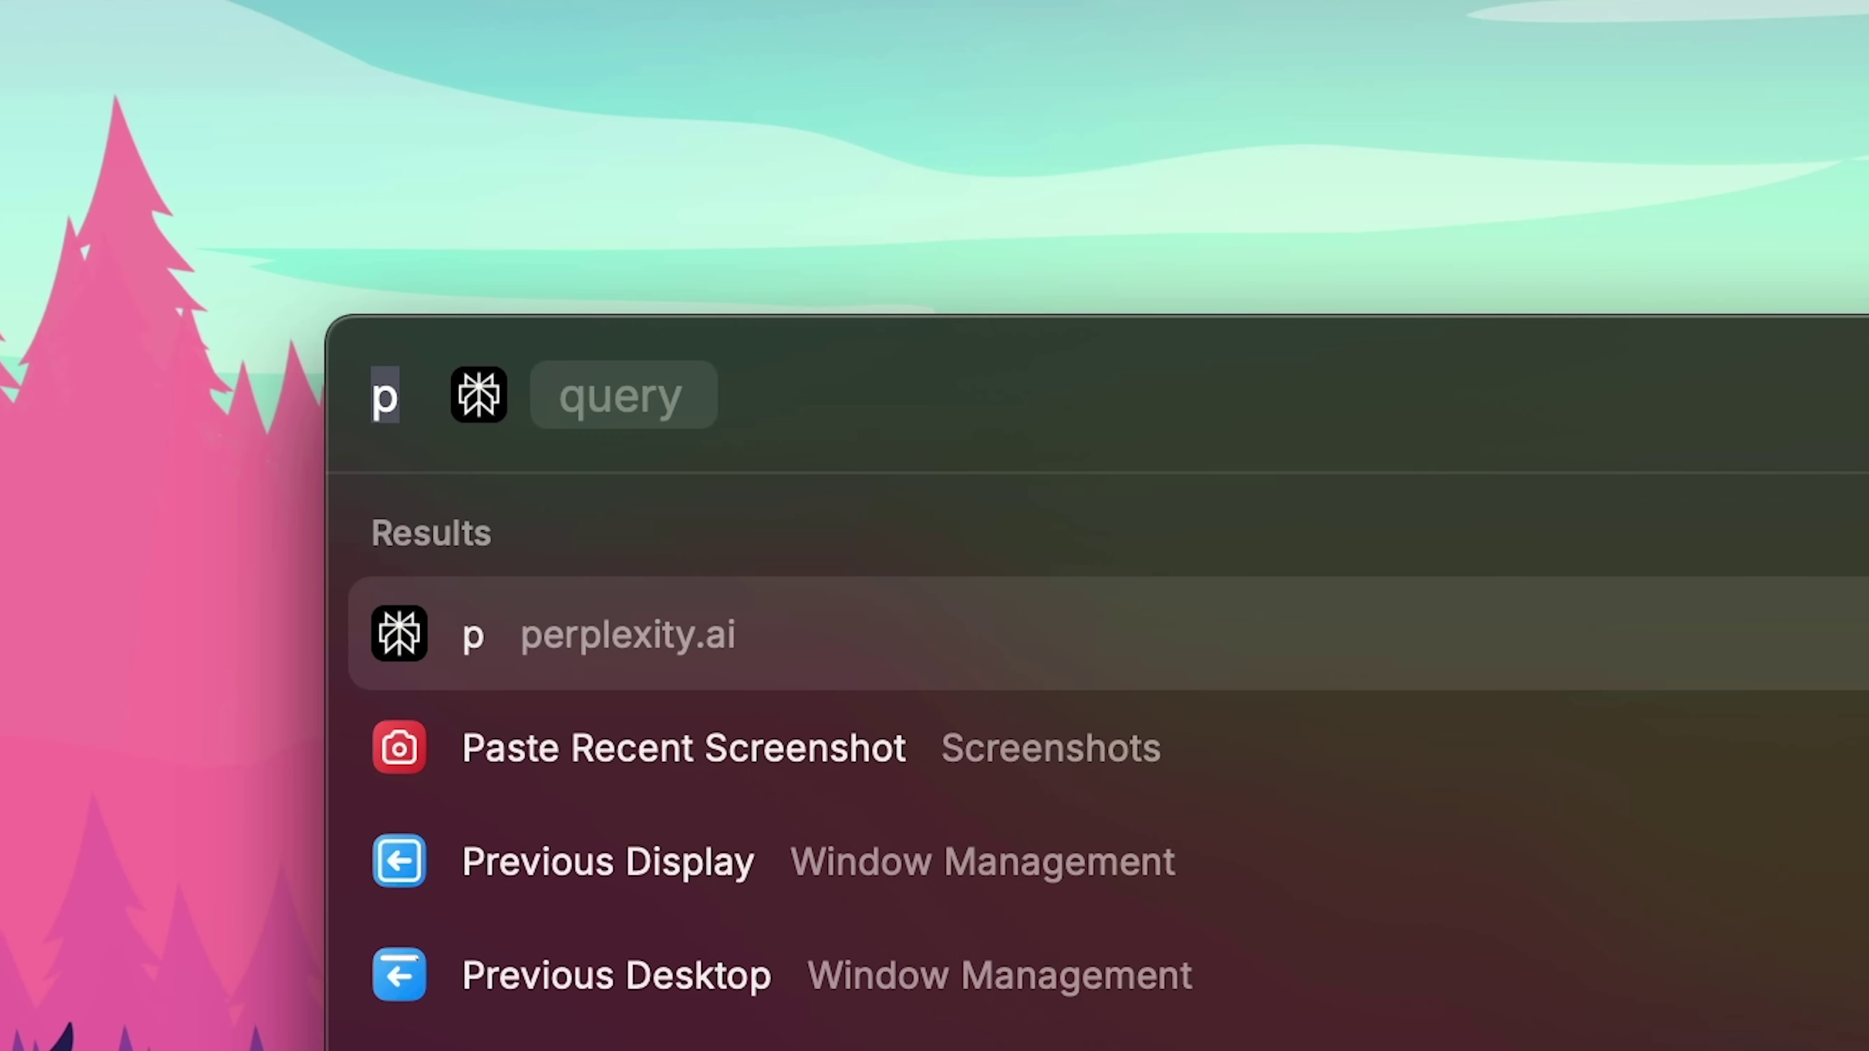
{"action": "key", "text": "Tab"}
{"action": "type", "text": "how long do elephan"}
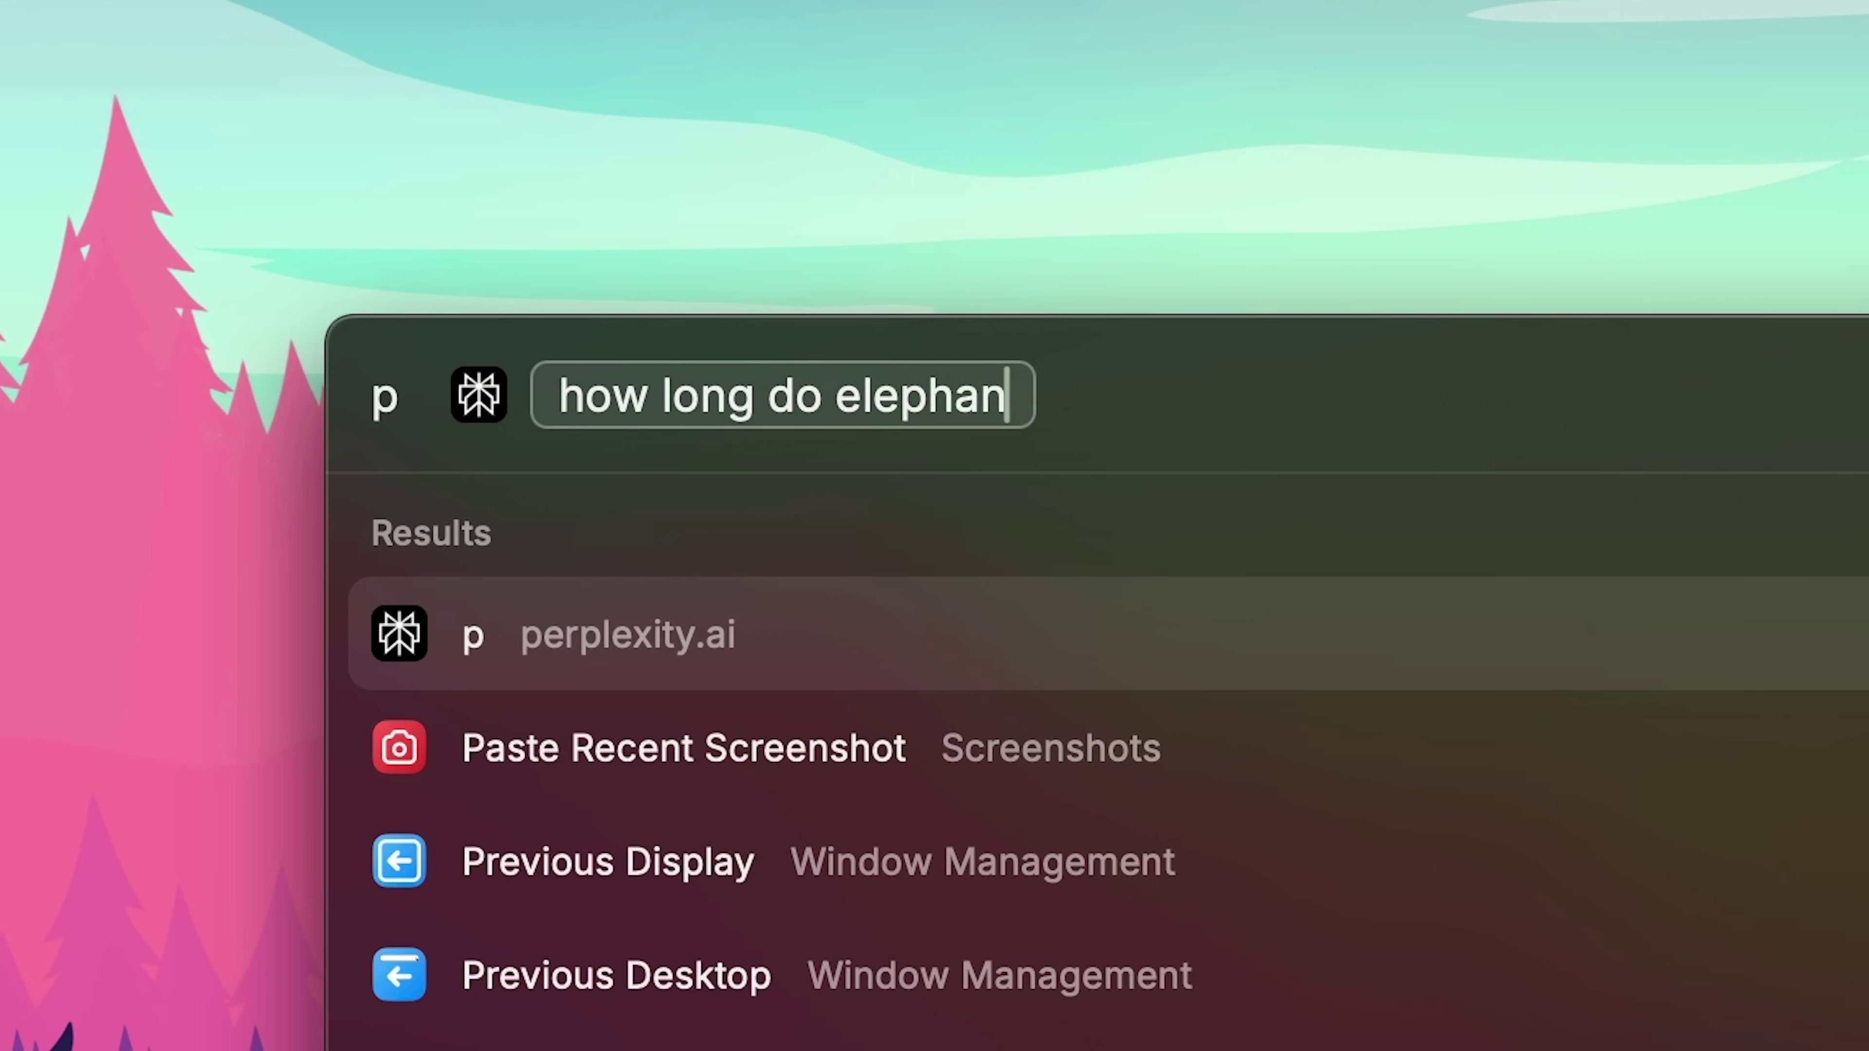
{"action": "type", "text": "ts sleep"}
{"action": "key", "text": "Return"}
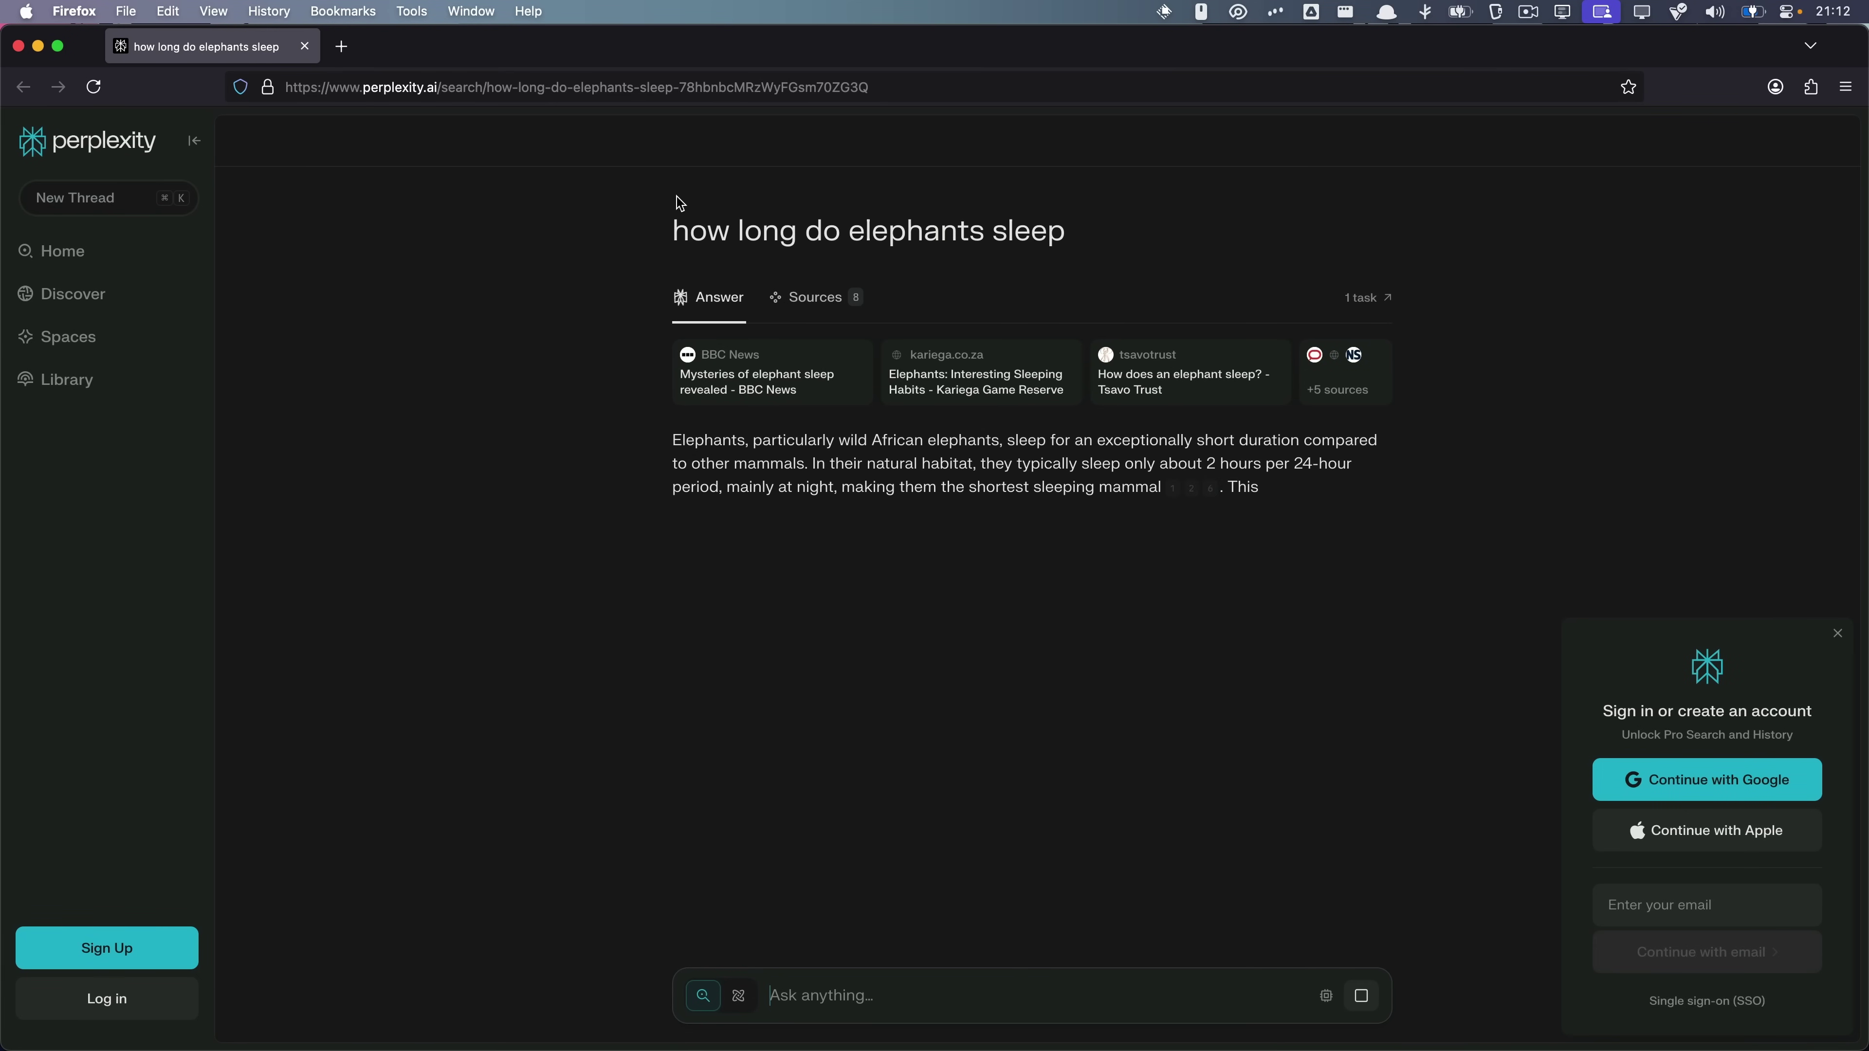
Highlight the sleep and food figures (300 kg, 400 pounds), then summon the Raycast launcher.
{"action": "left_click_drag", "start_coordinate": [671, 441], "coordinate": [911, 444]}
{"action": "left_click_drag", "start_coordinate": [818, 488], "coordinate": [317, 576]}
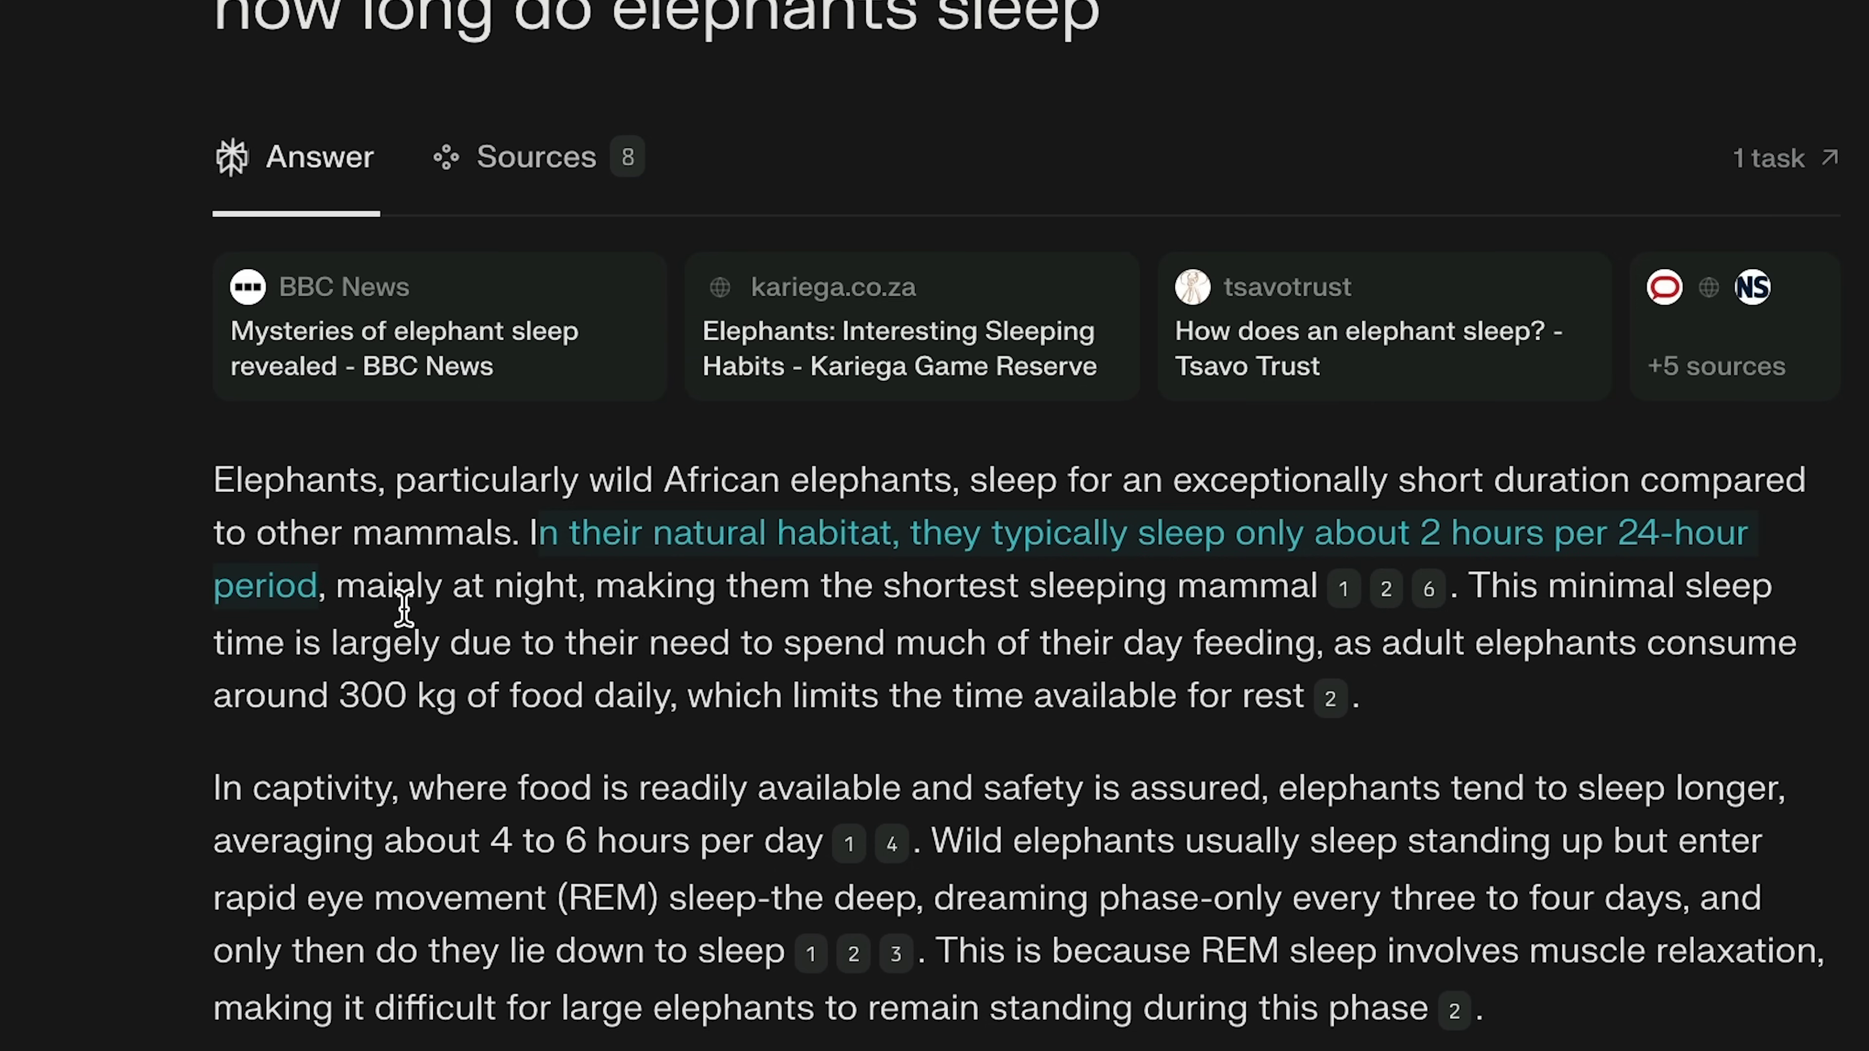
{"action": "left_click_drag", "start_coordinate": [1468, 586], "coordinate": [368, 698]}
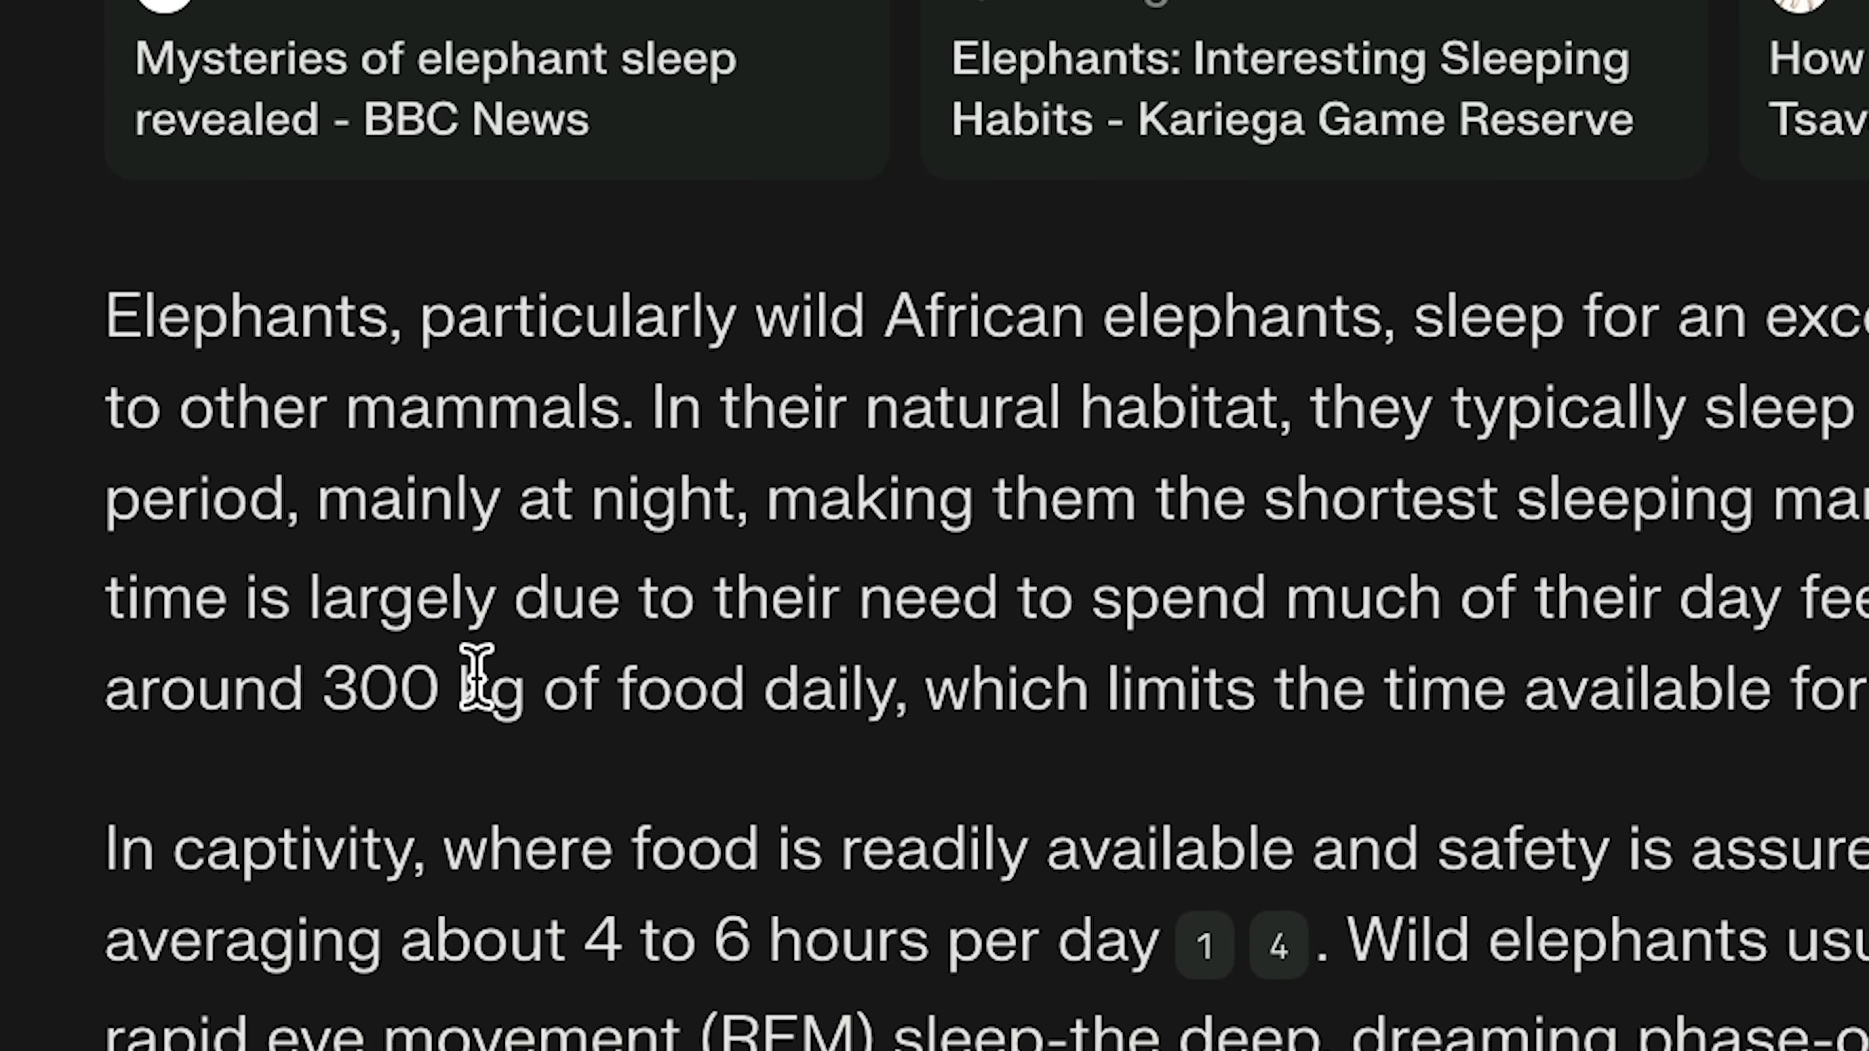
{"action": "left_click_drag", "start_coordinate": [526, 699], "coordinate": [309, 700]}
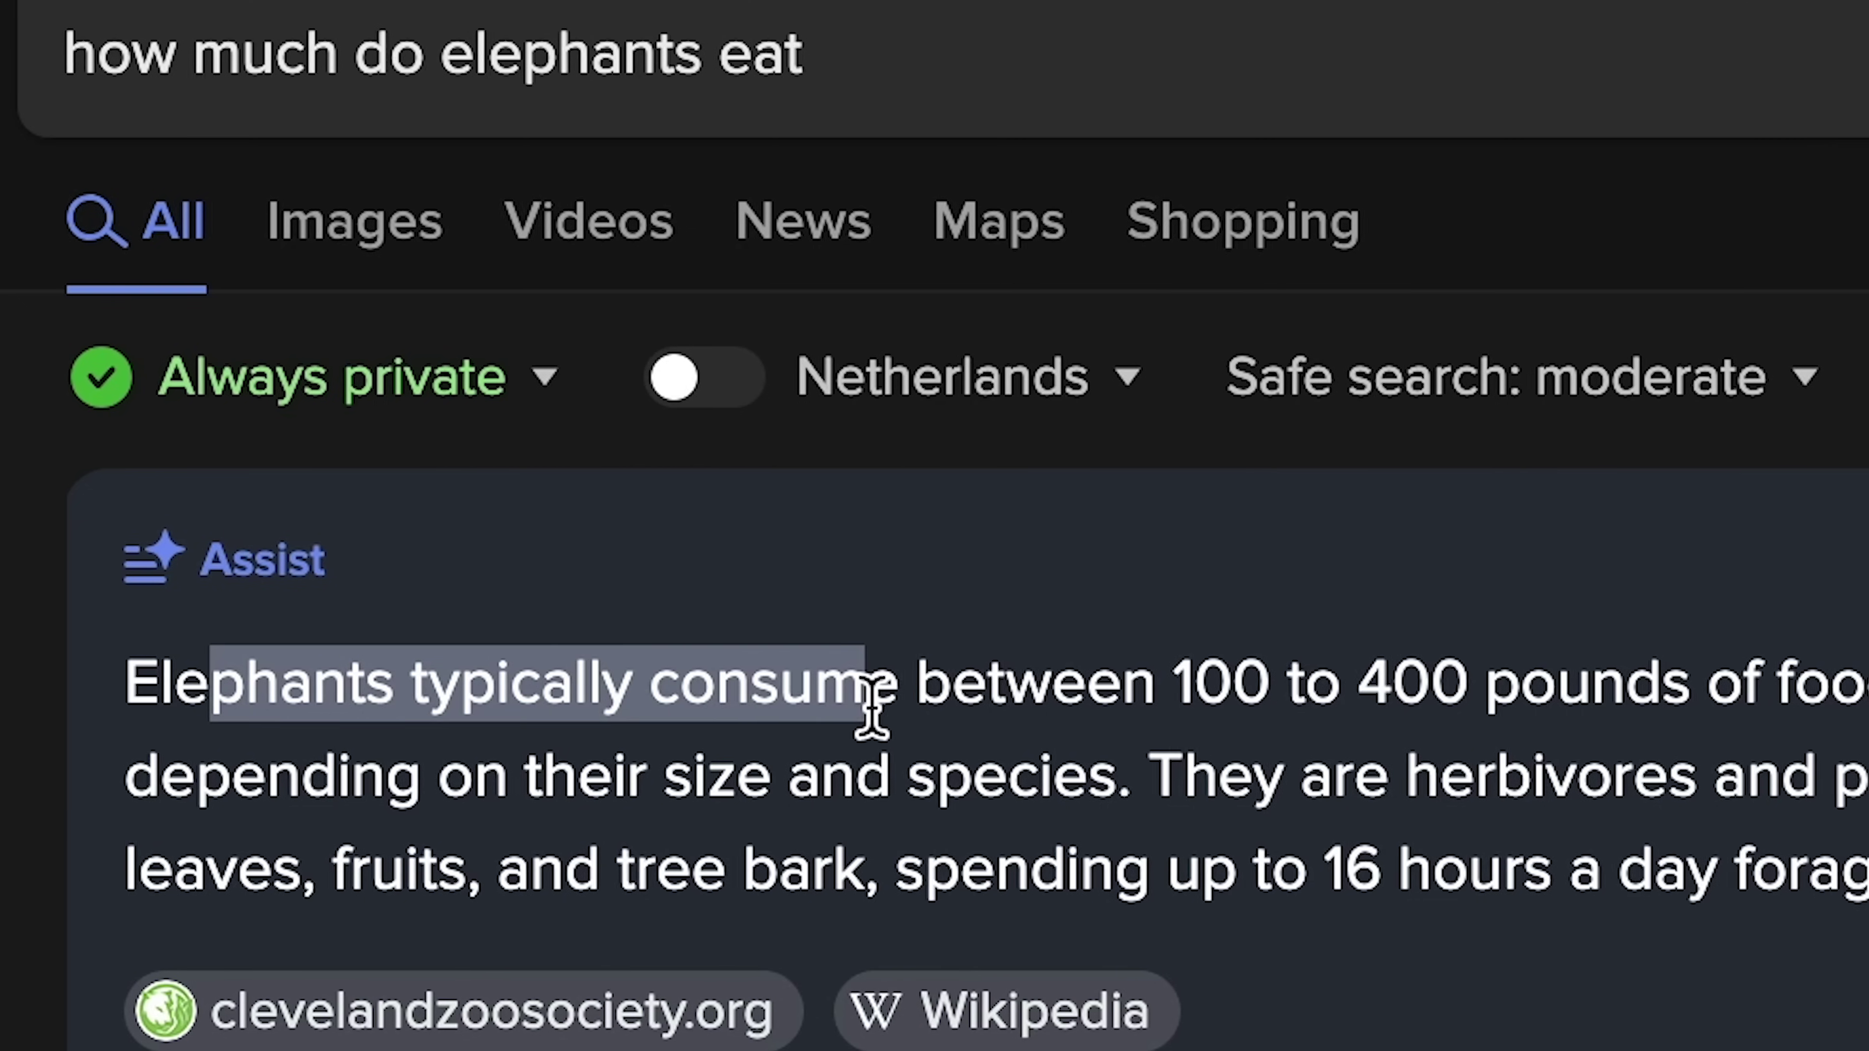
{"action": "left_click_drag", "start_coordinate": [872, 710], "coordinate": [1481, 684]}
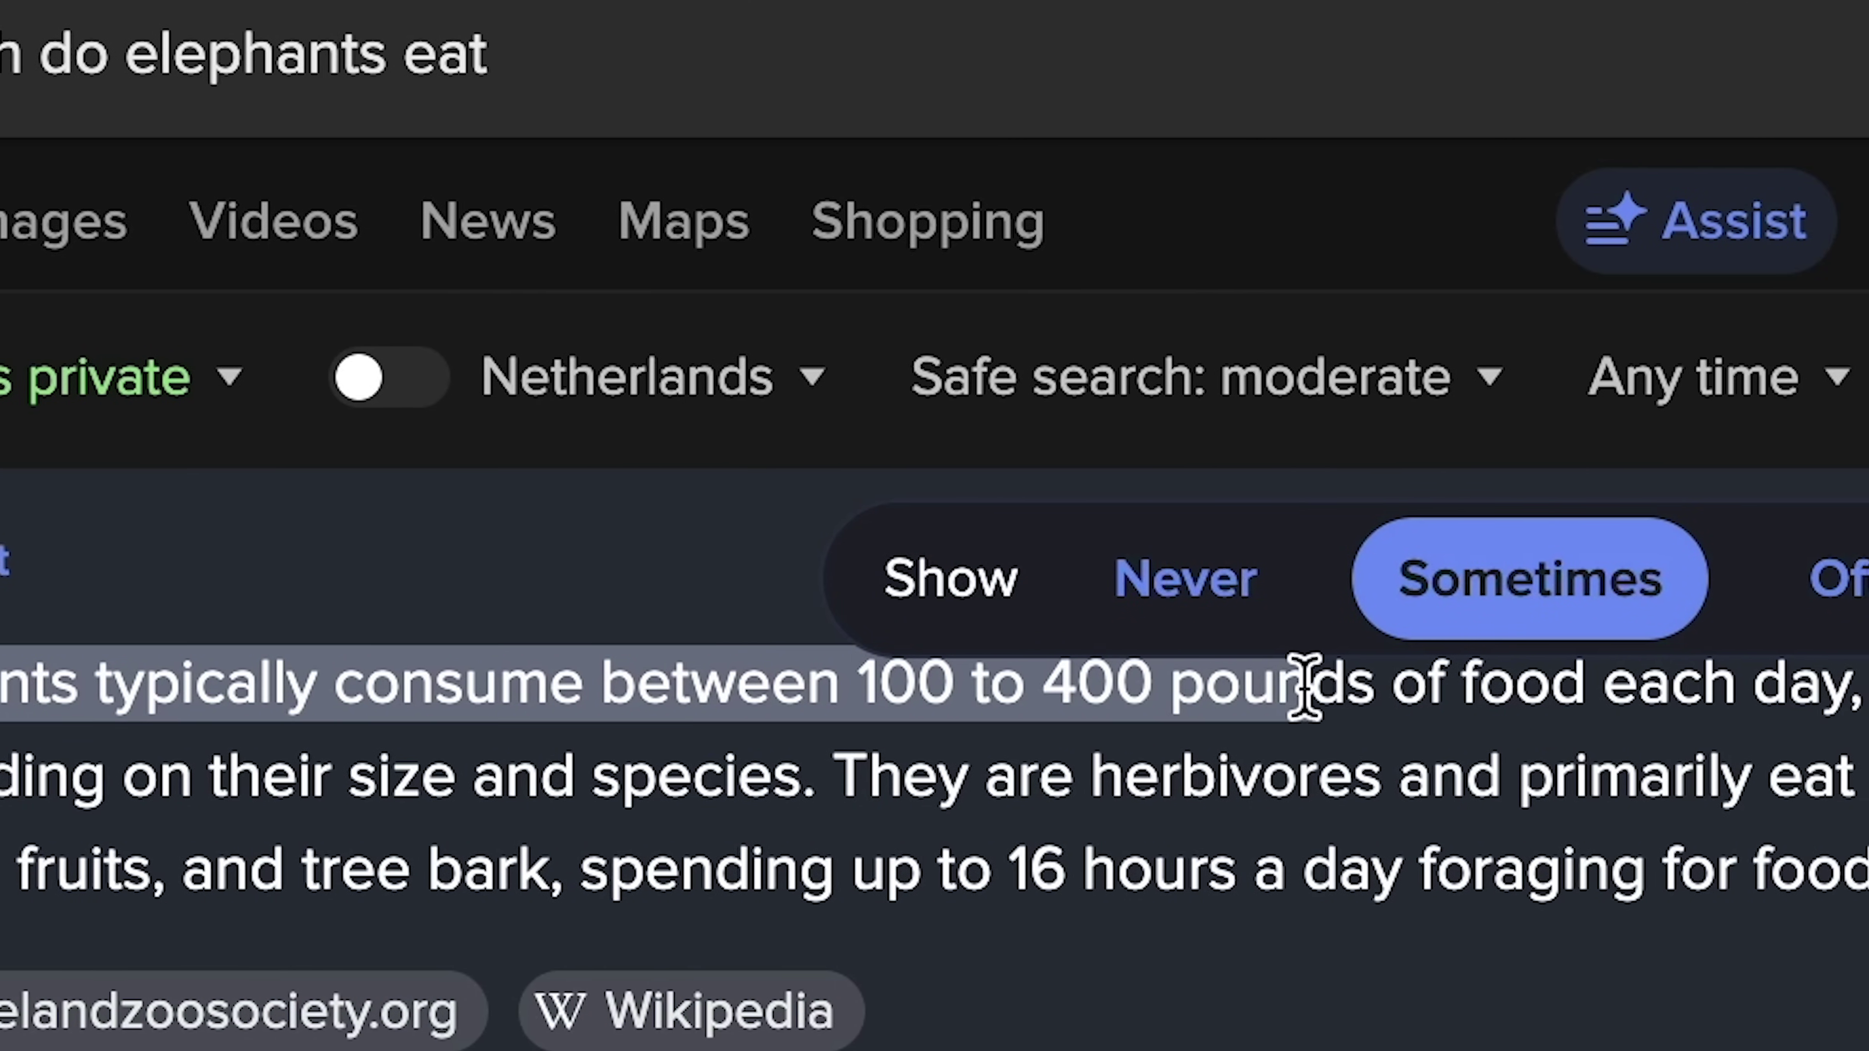
{"action": "left_click_drag", "start_coordinate": [1304, 685], "coordinate": [1356, 688]}
{"action": "key", "text": "alt+space"}
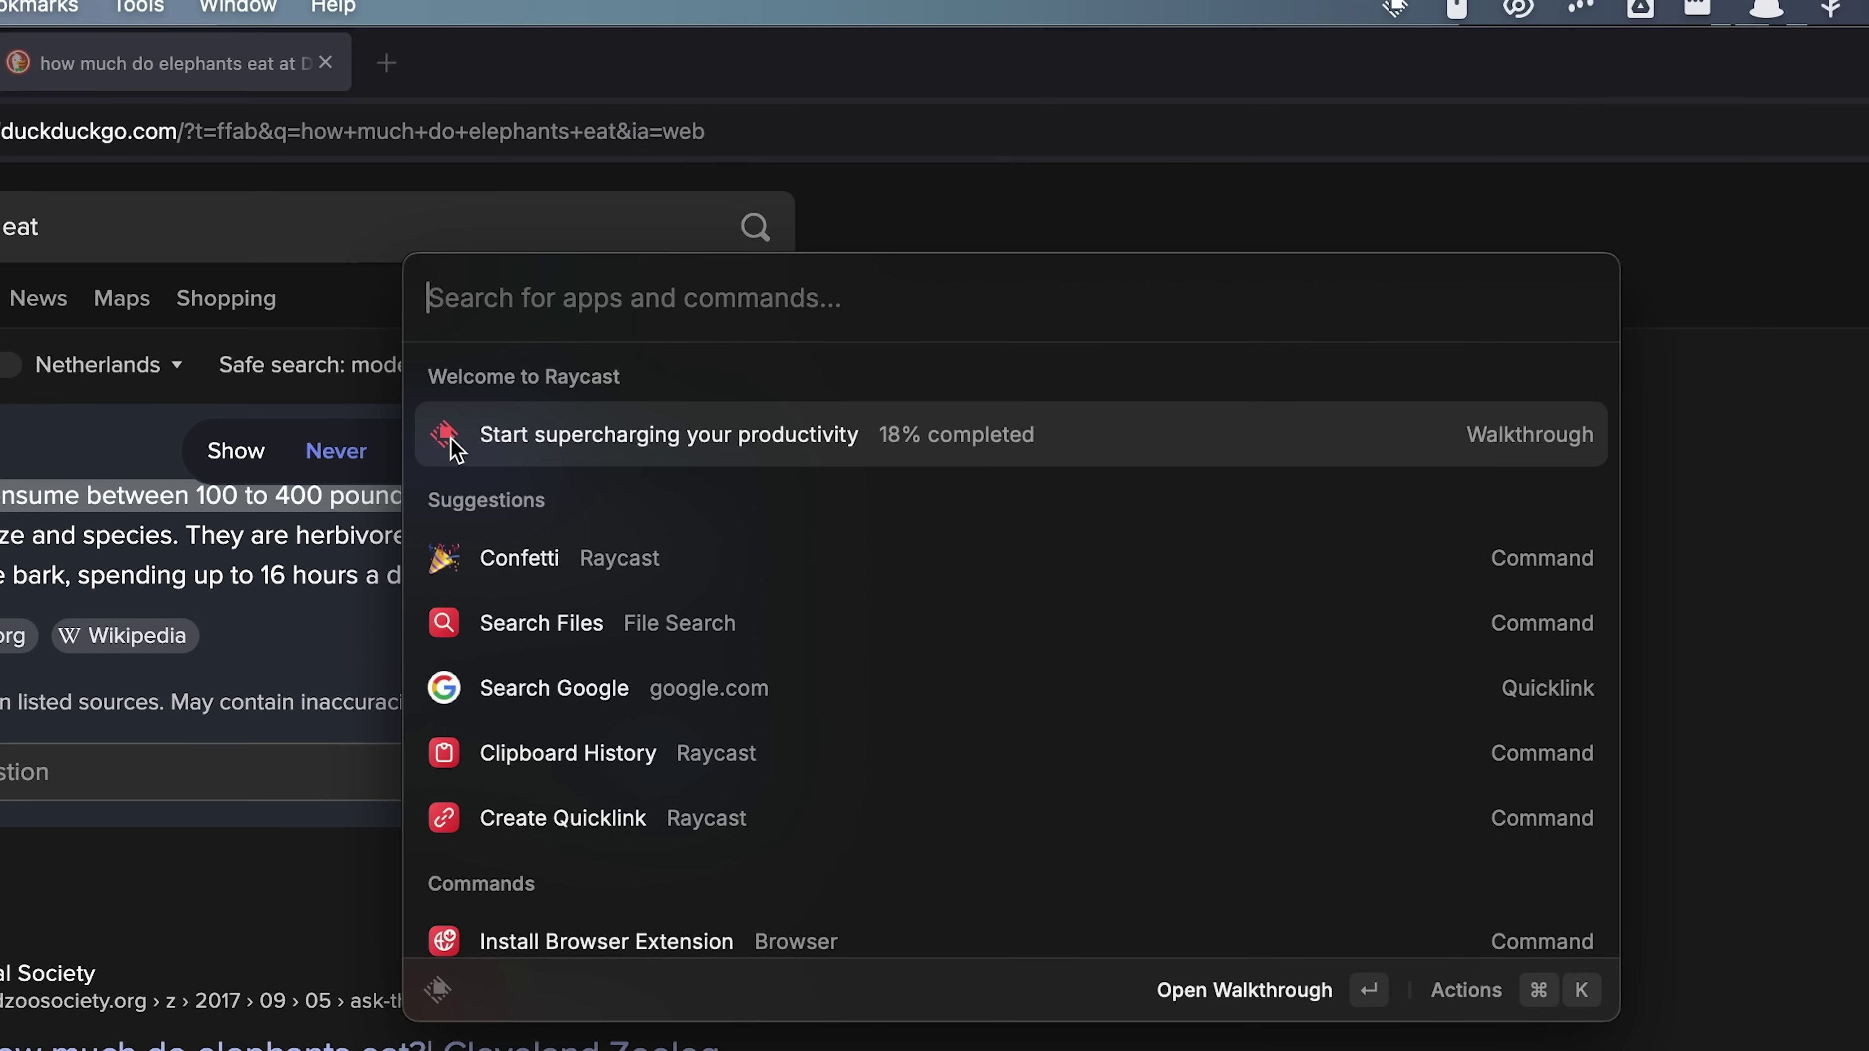
Convert 250 pounds to kg (113,3980925 kg), then run Confetti by searching 'c'.
{"action": "type", "text": "250 pounds to kg"}
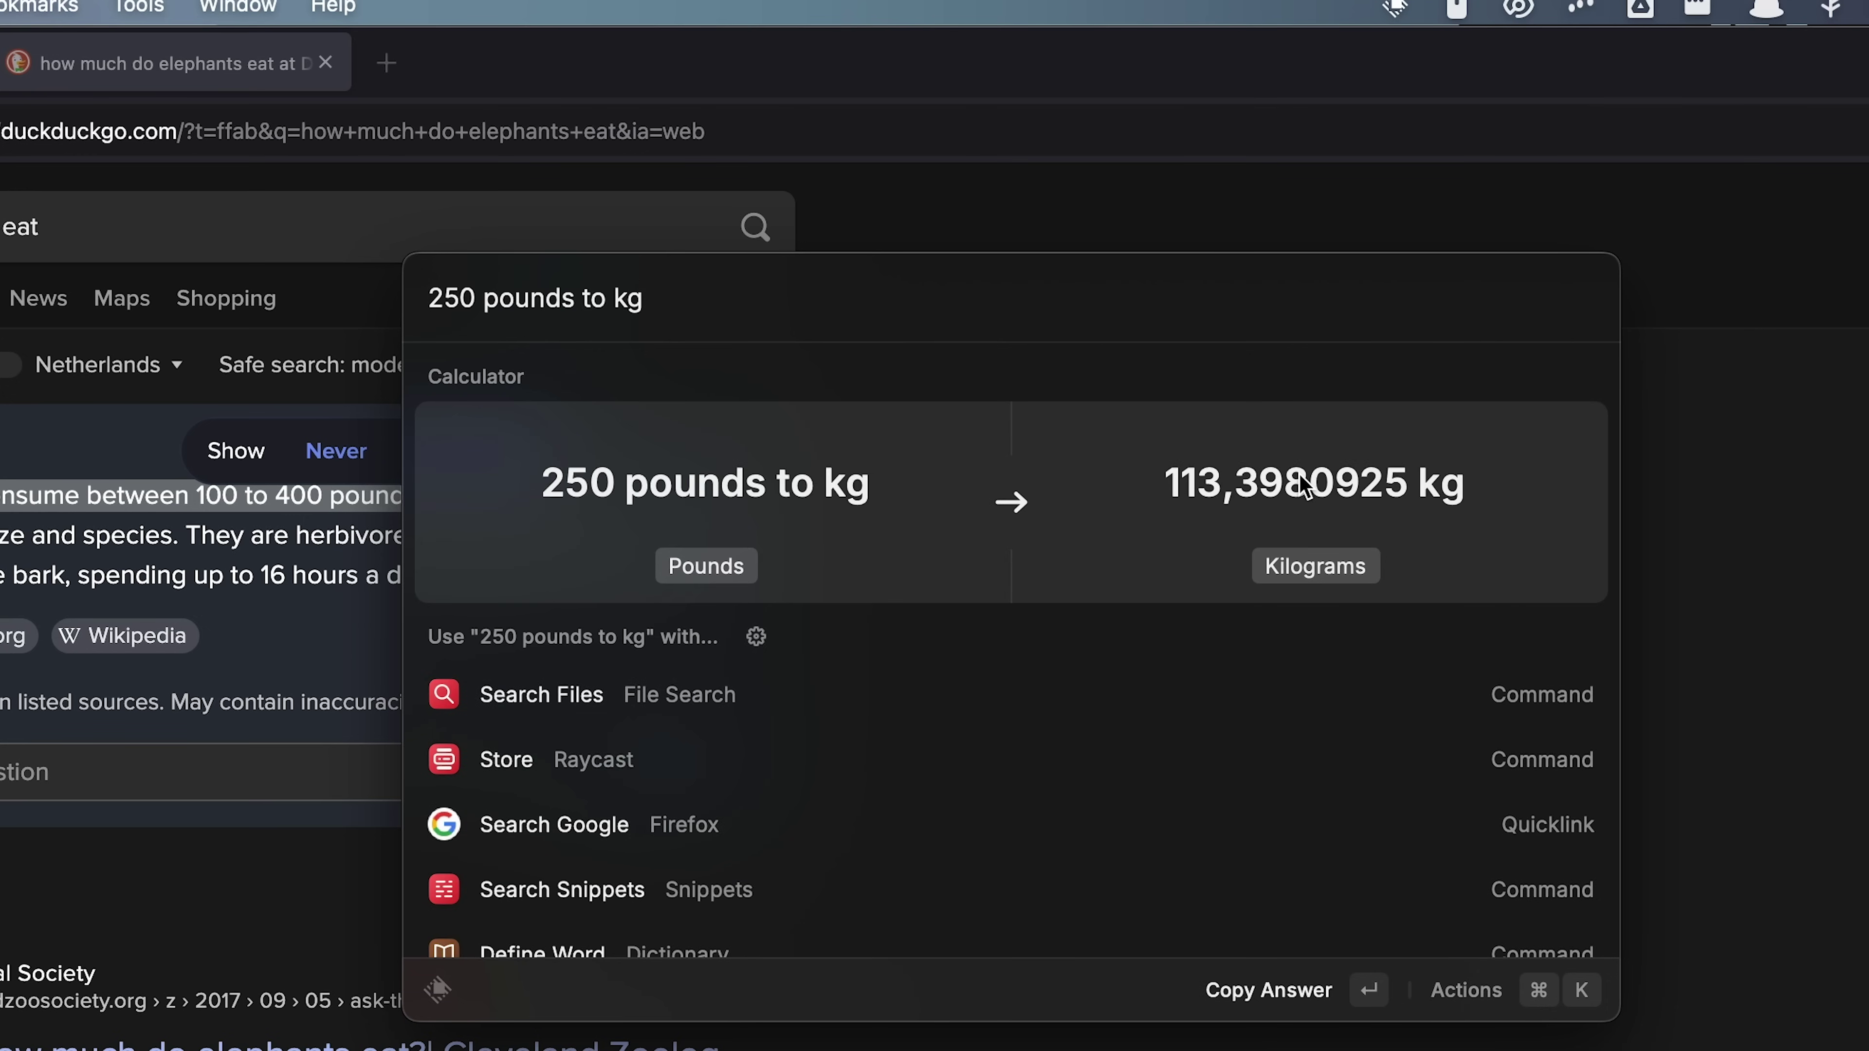
{"action": "key", "text": "Escape"}
{"action": "key", "text": "Escape"}
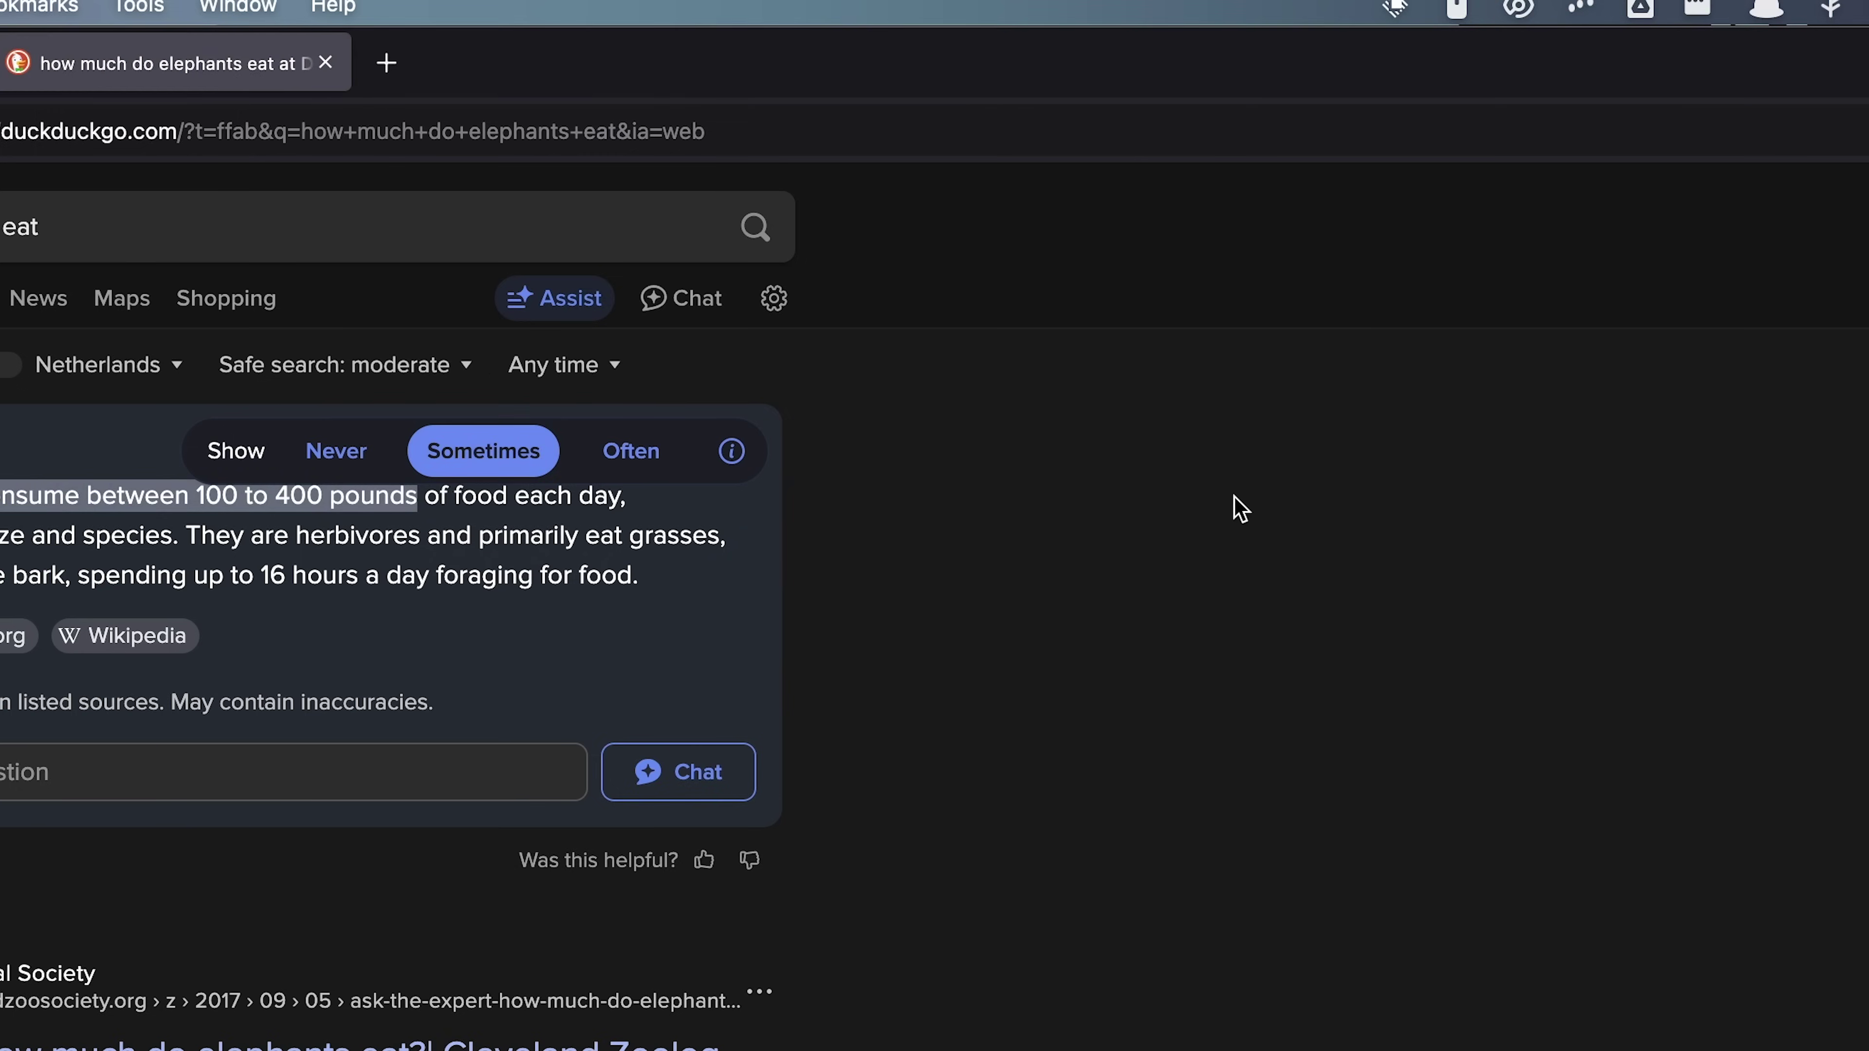
{"action": "left_click", "coordinate": [495, 626]}
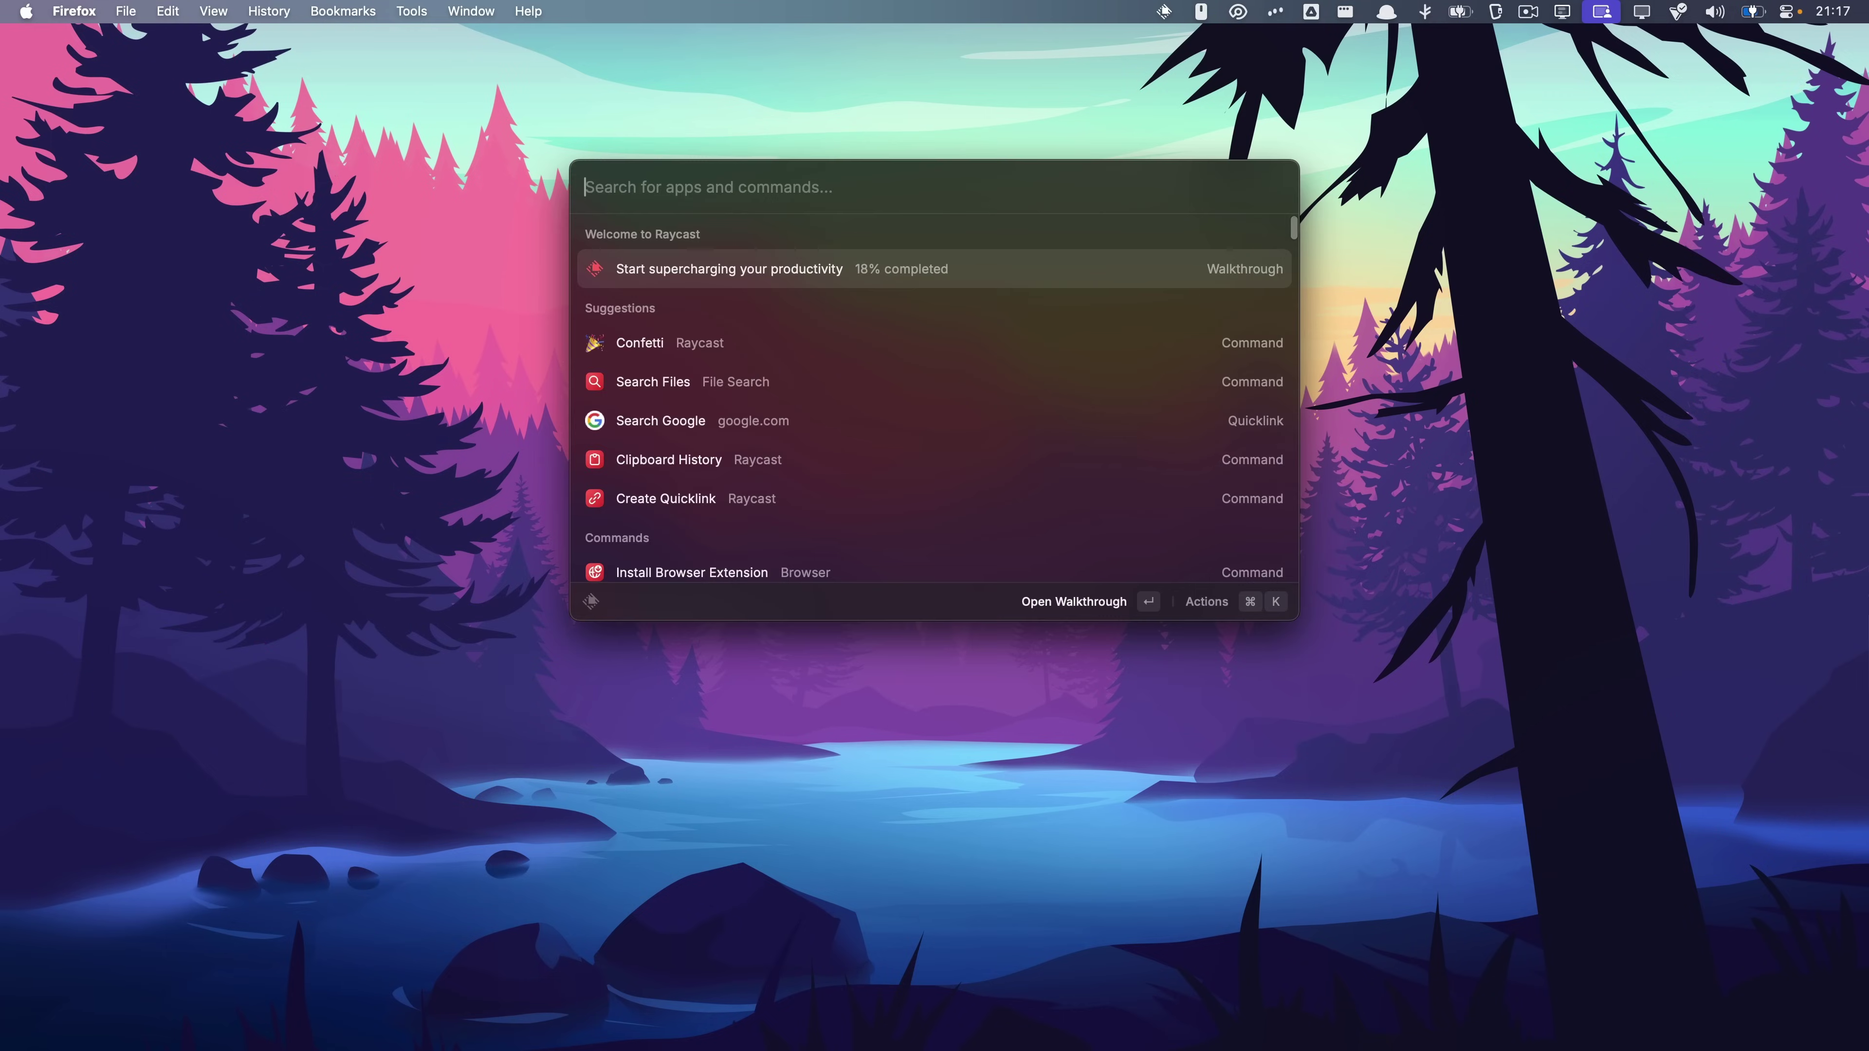
{"action": "type", "text": "co"}
{"action": "key", "text": "Return"}
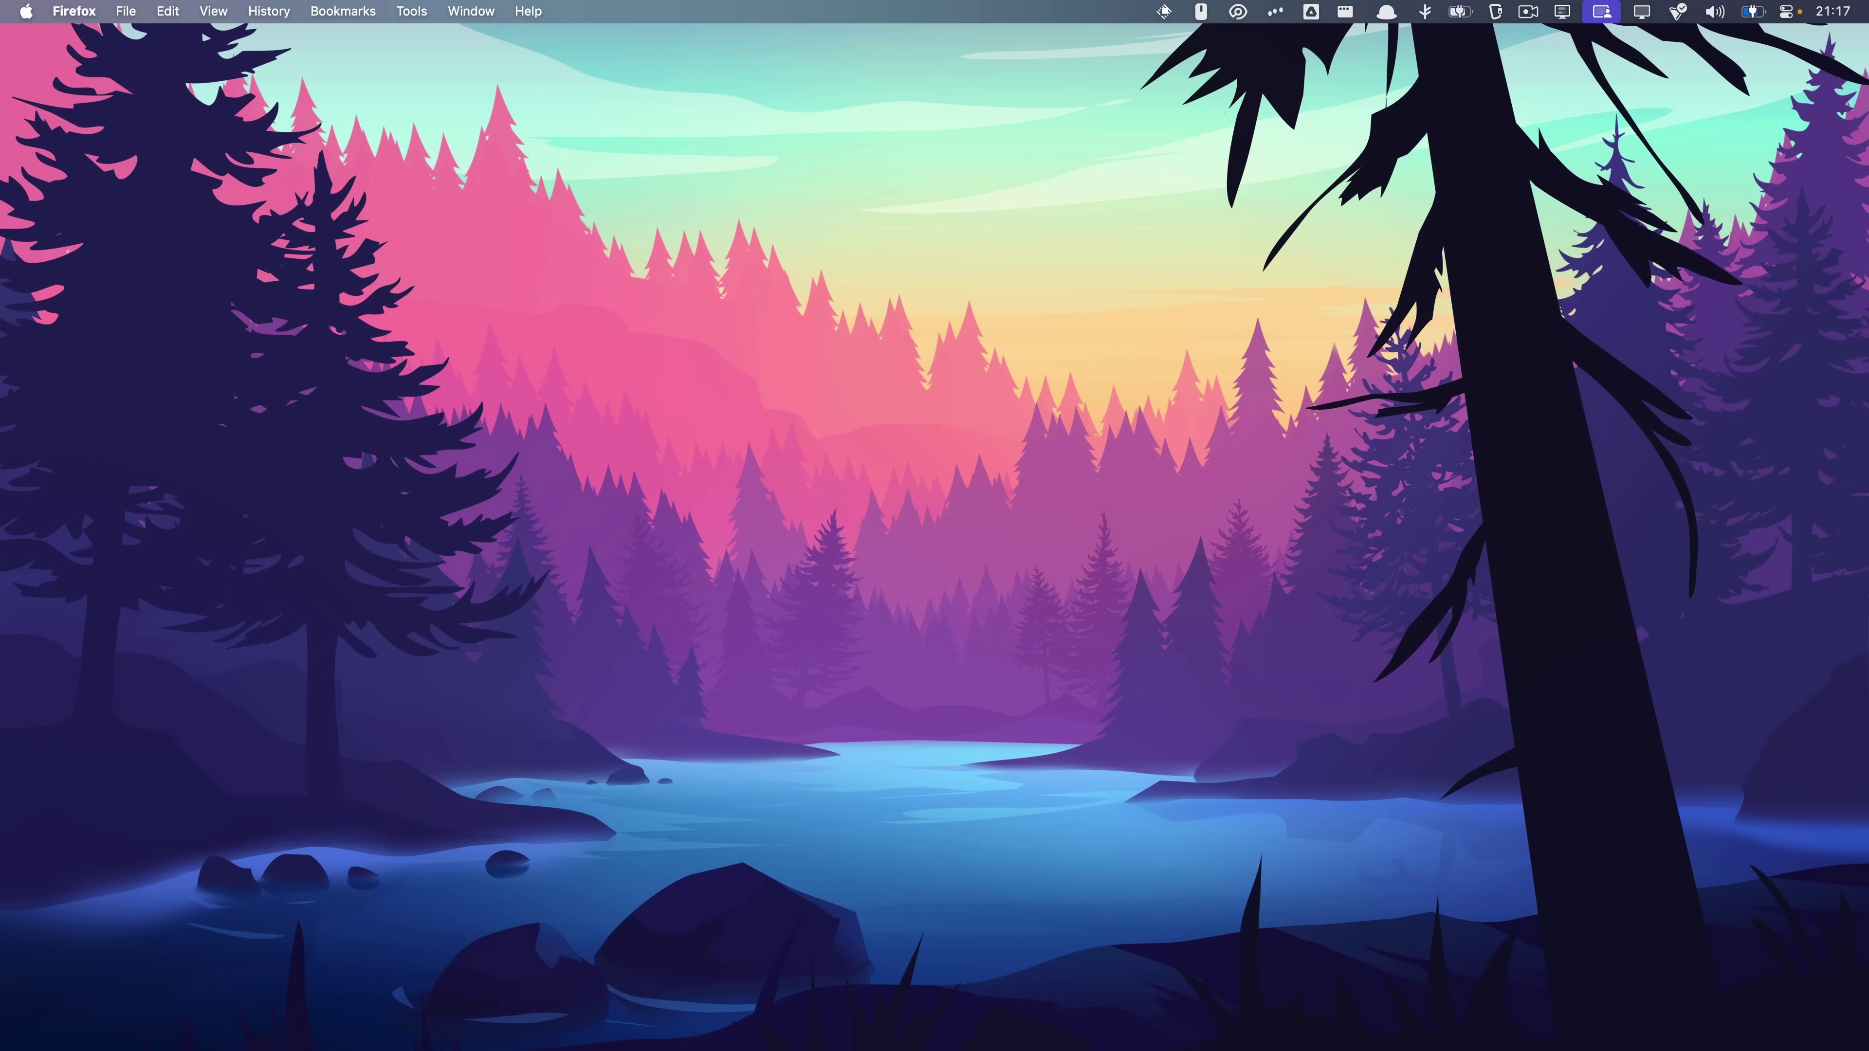
Search Raycast for 'acces' to find the Accessibility settings.
{"action": "key", "text": "alt+space"}
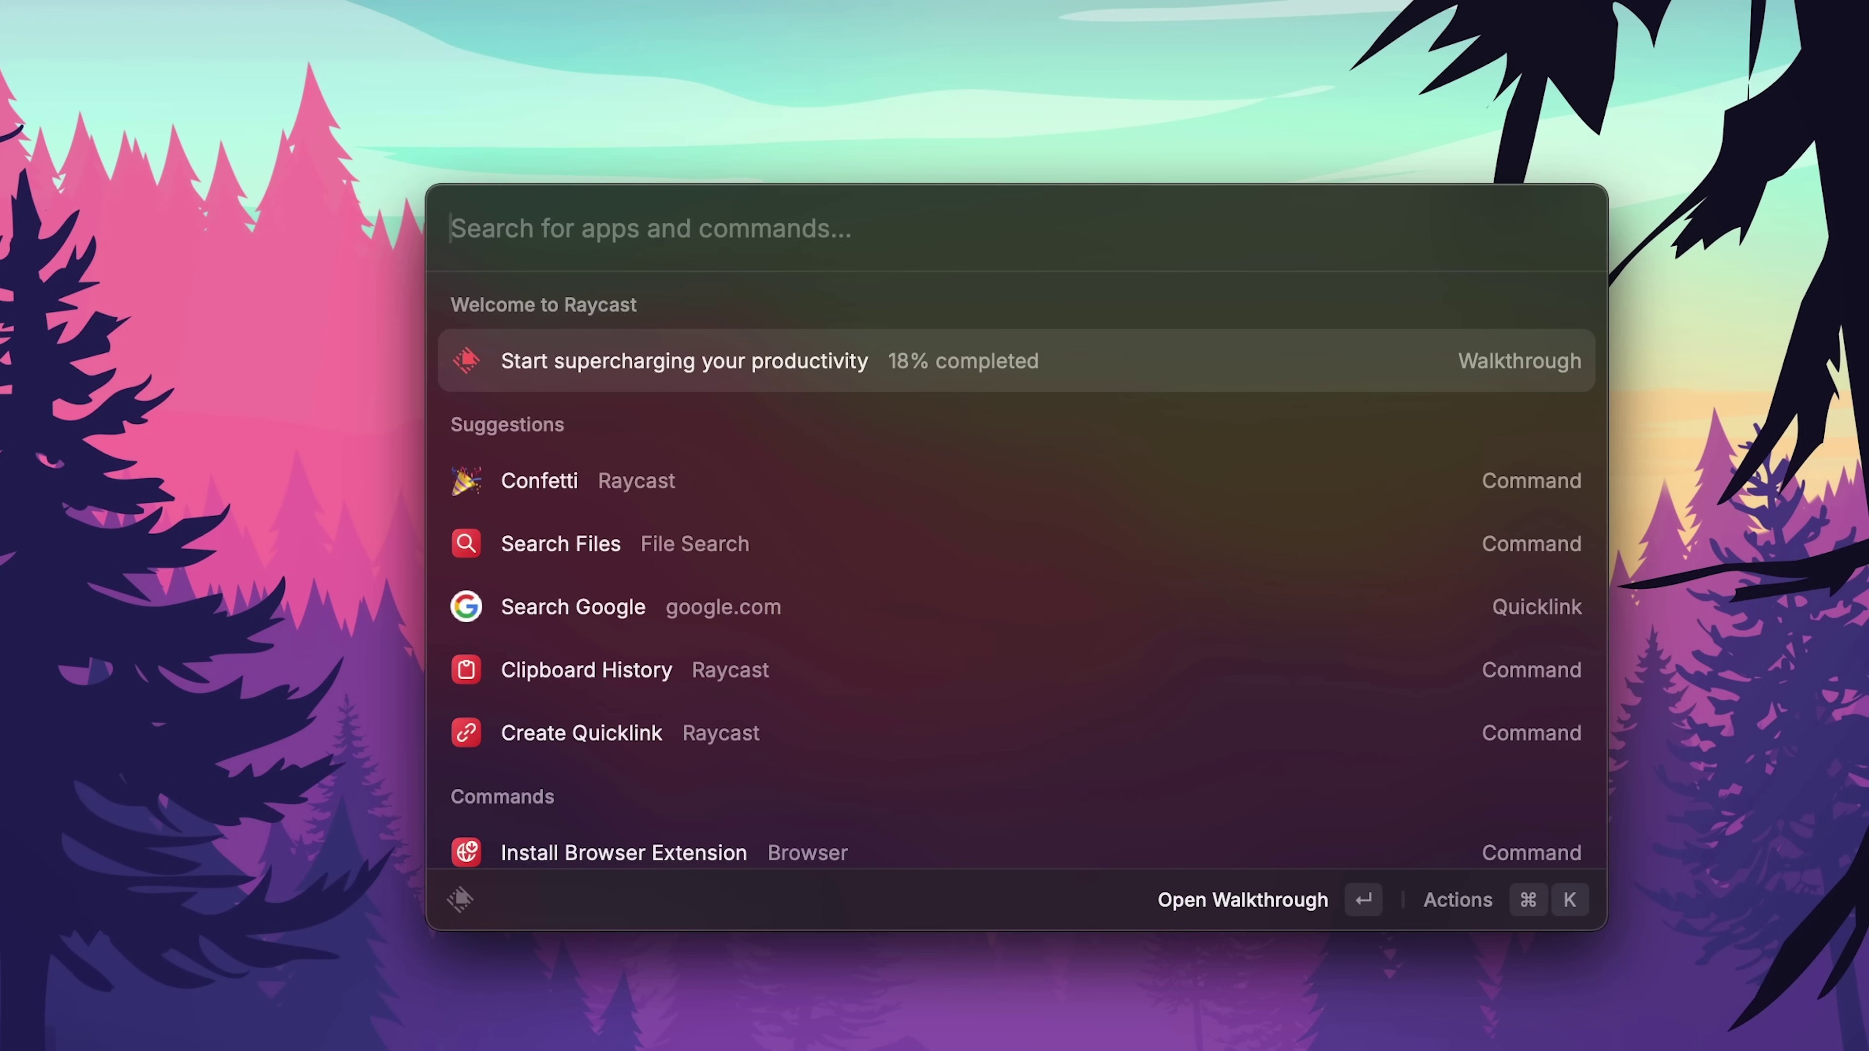
{"action": "type", "text": "ac"}
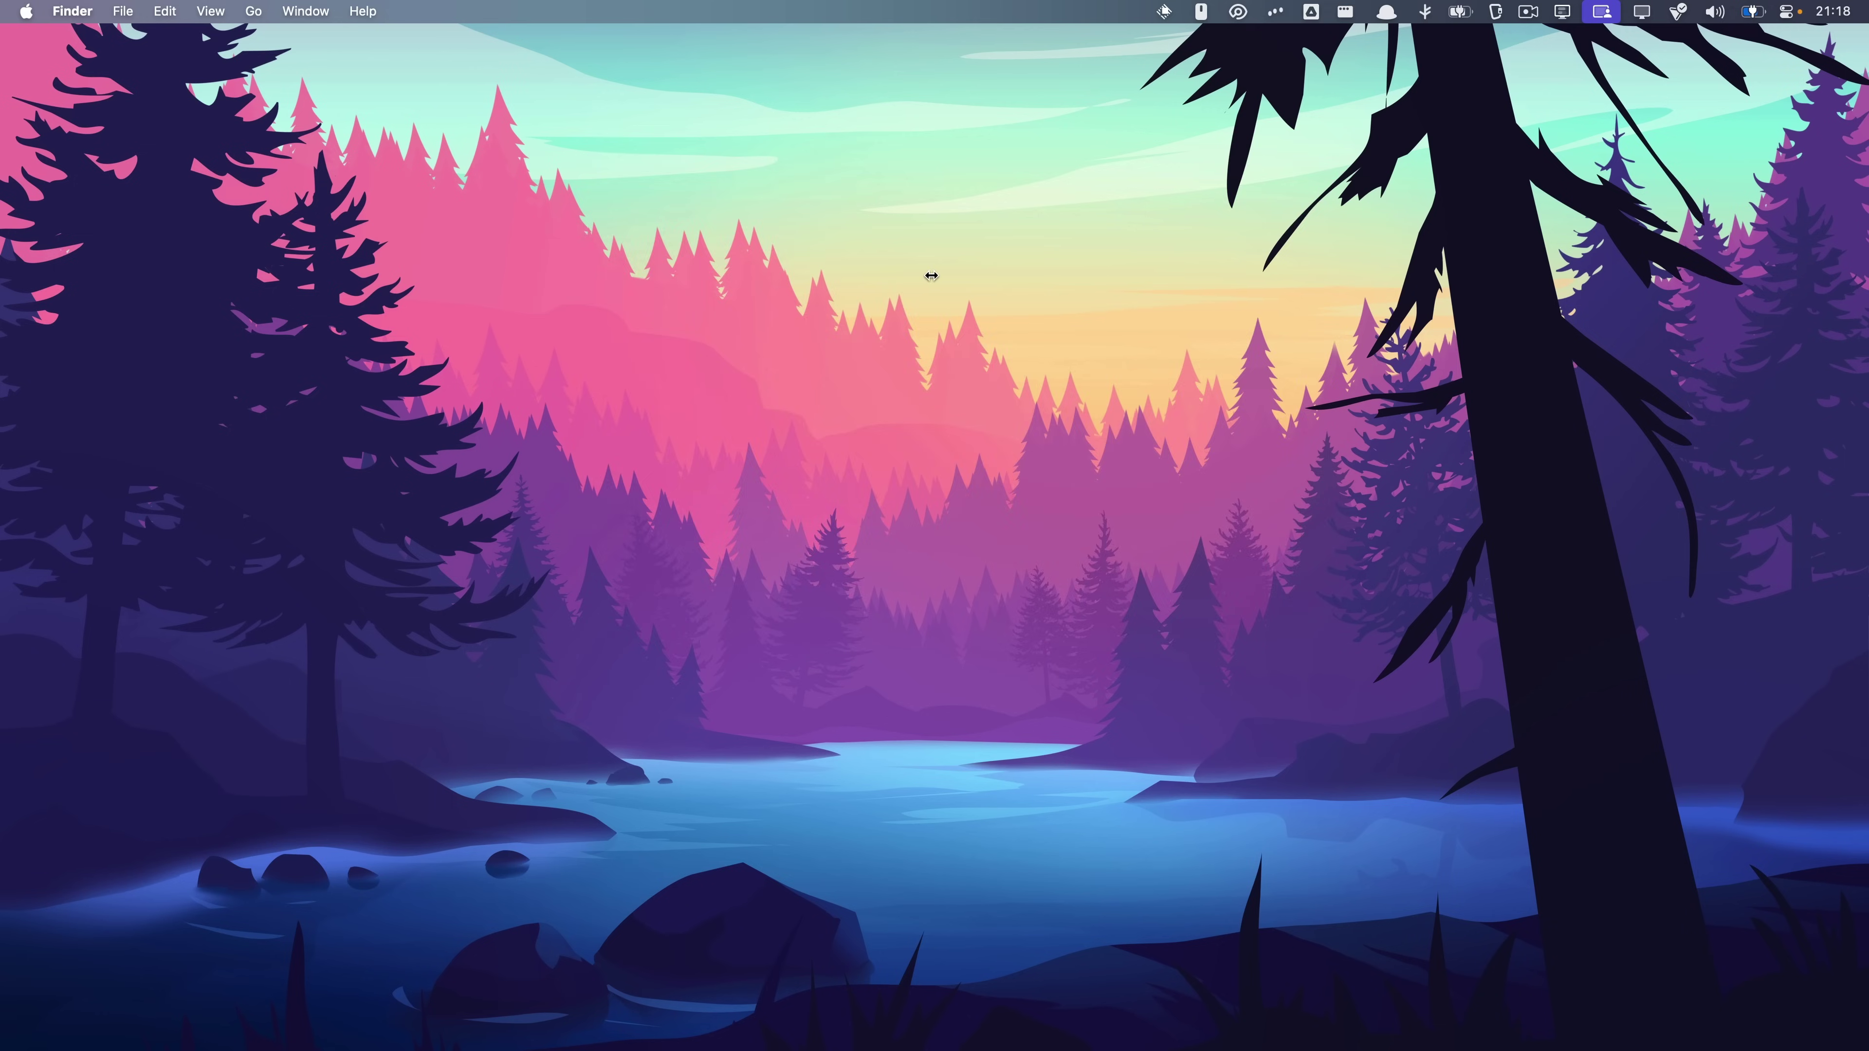
Launch Raycast's Confetti celebration from the launcher.
{"action": "key", "text": "alt+space"}
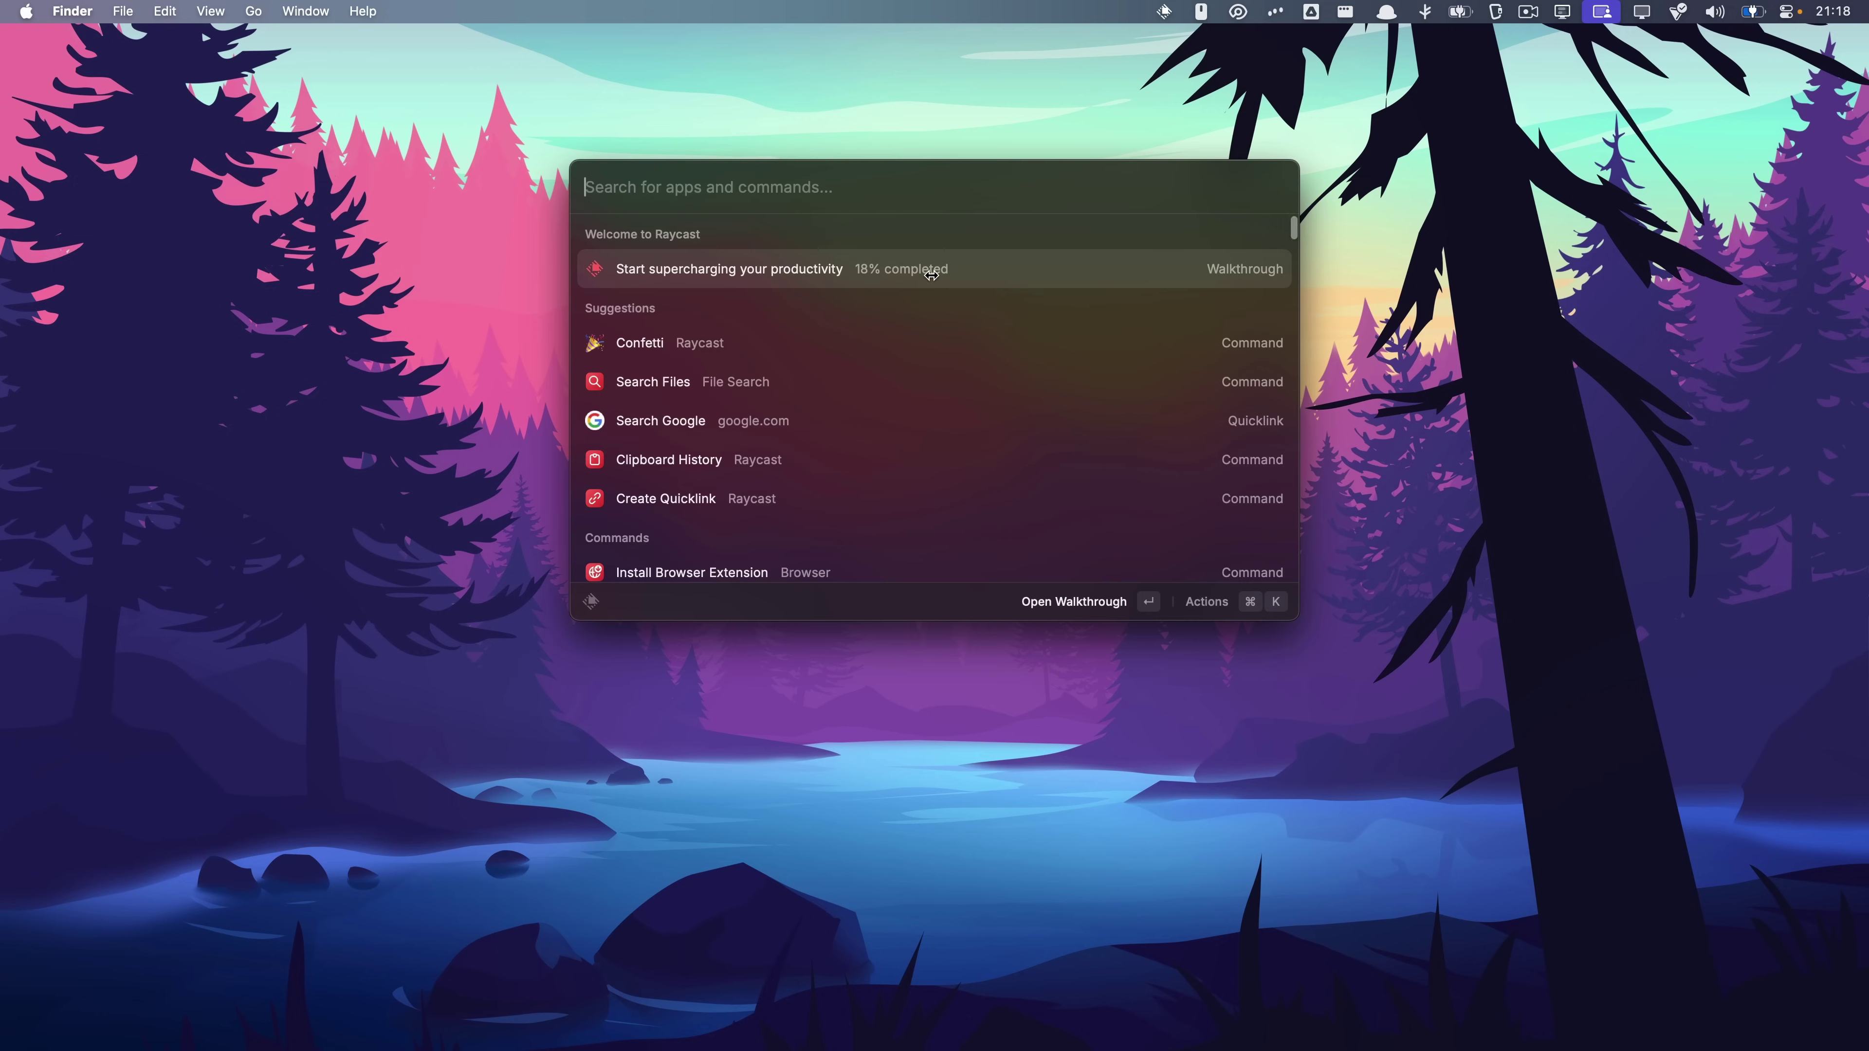
{"action": "key", "text": "Down"}
{"action": "key", "text": "Return"}
Calculate '4 days from december 8' in Raycast's root search, getting December 12.
{"action": "key", "text": "alt+space"}
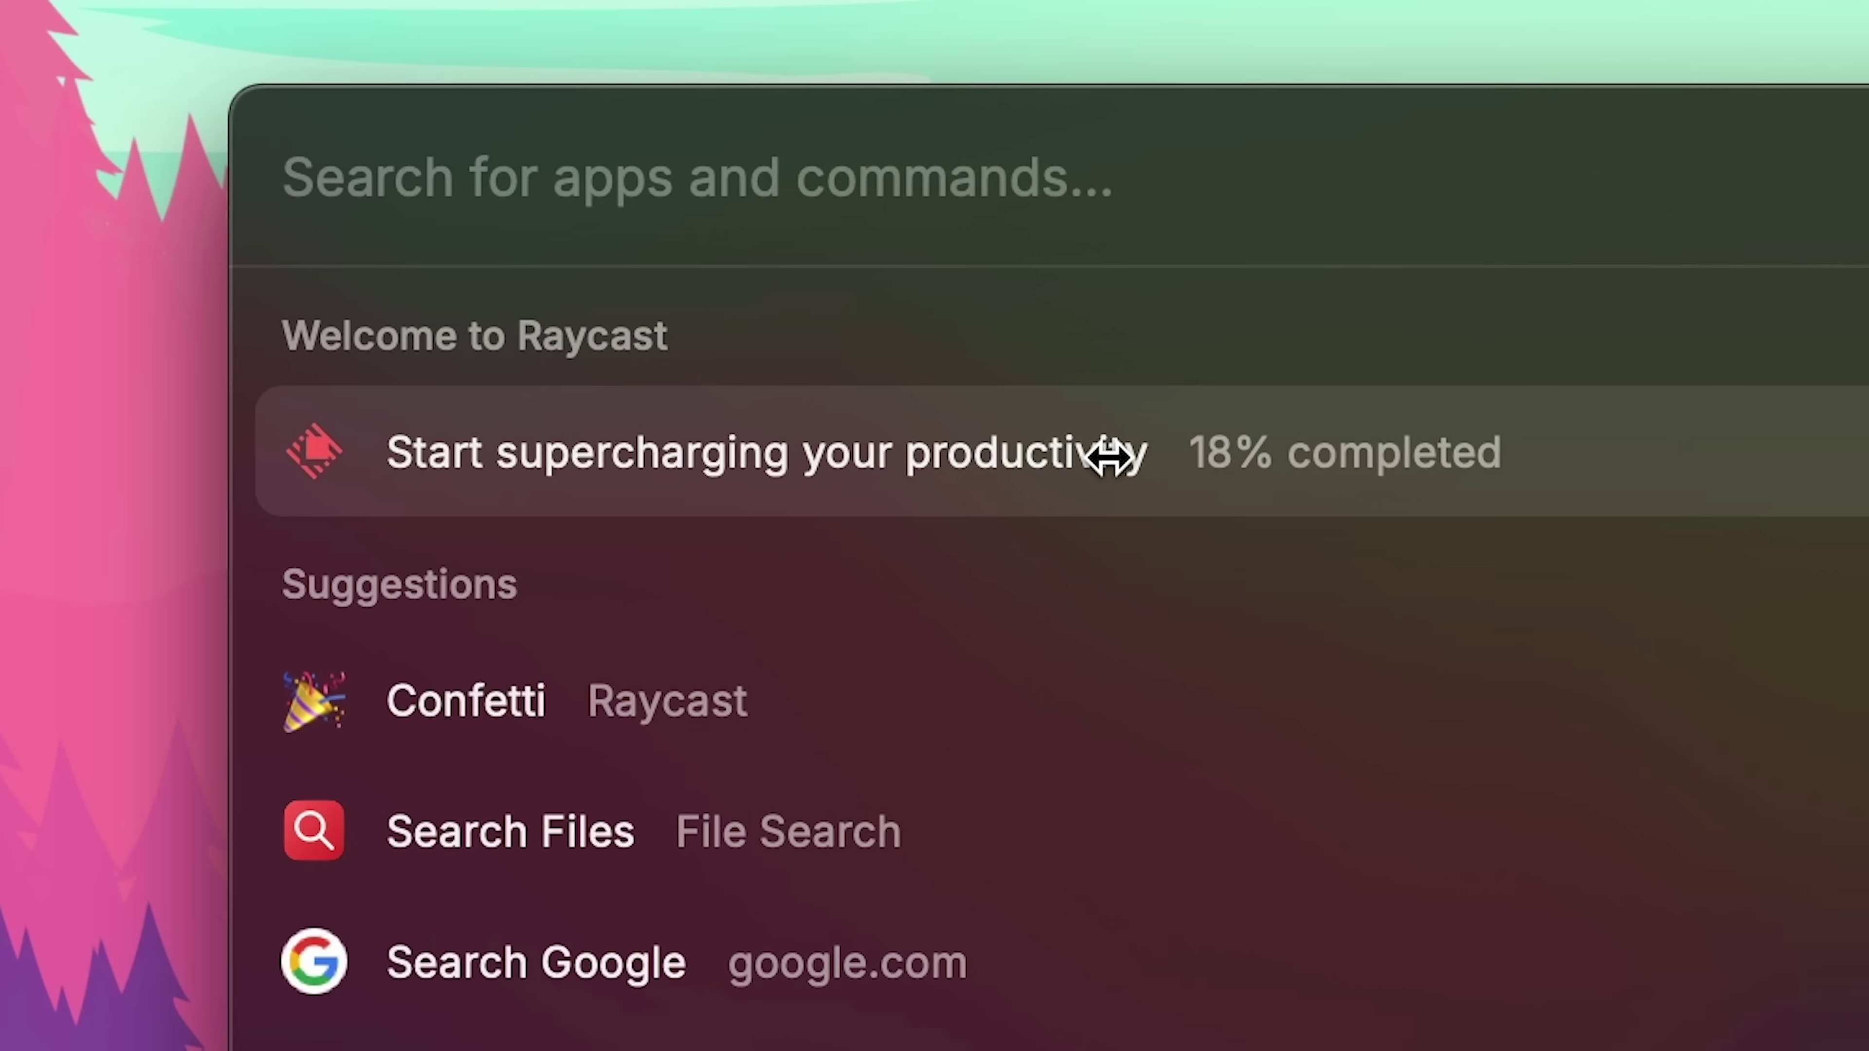
{"action": "key", "text": "Return"}
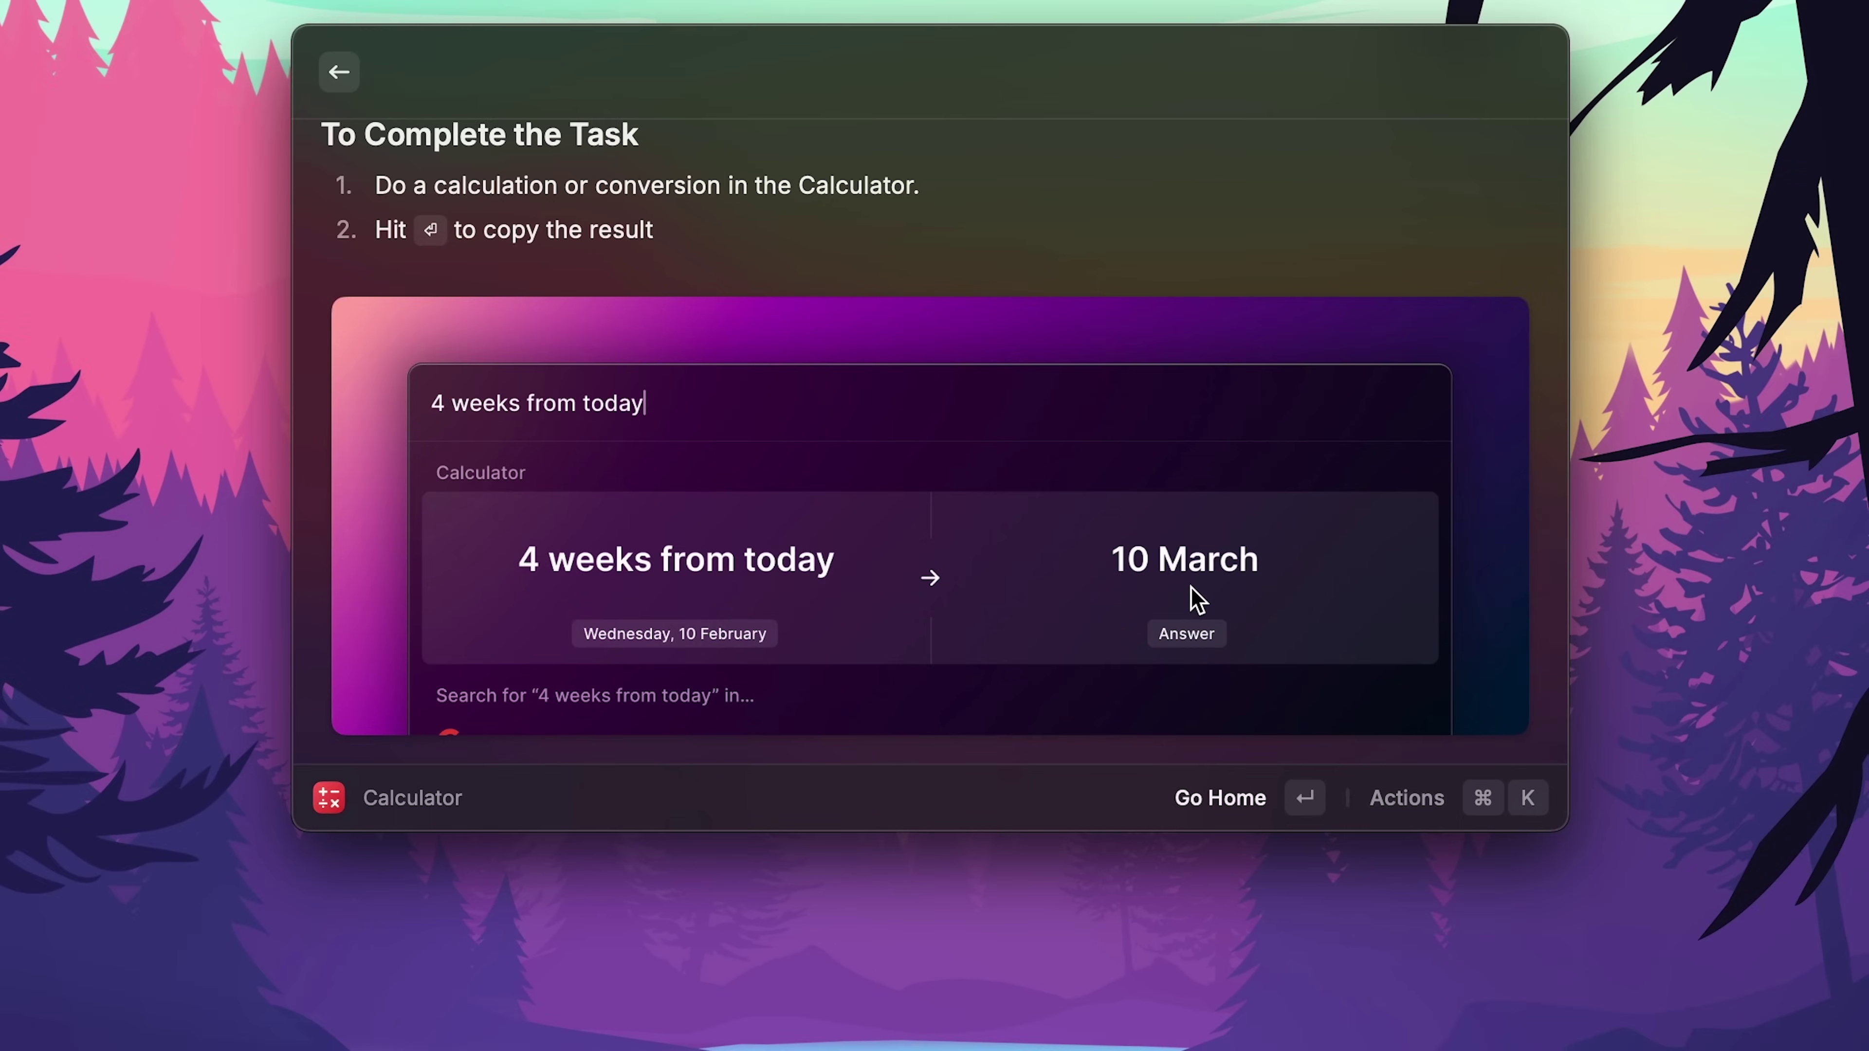
{"action": "type", "text": "4 days from dece"}
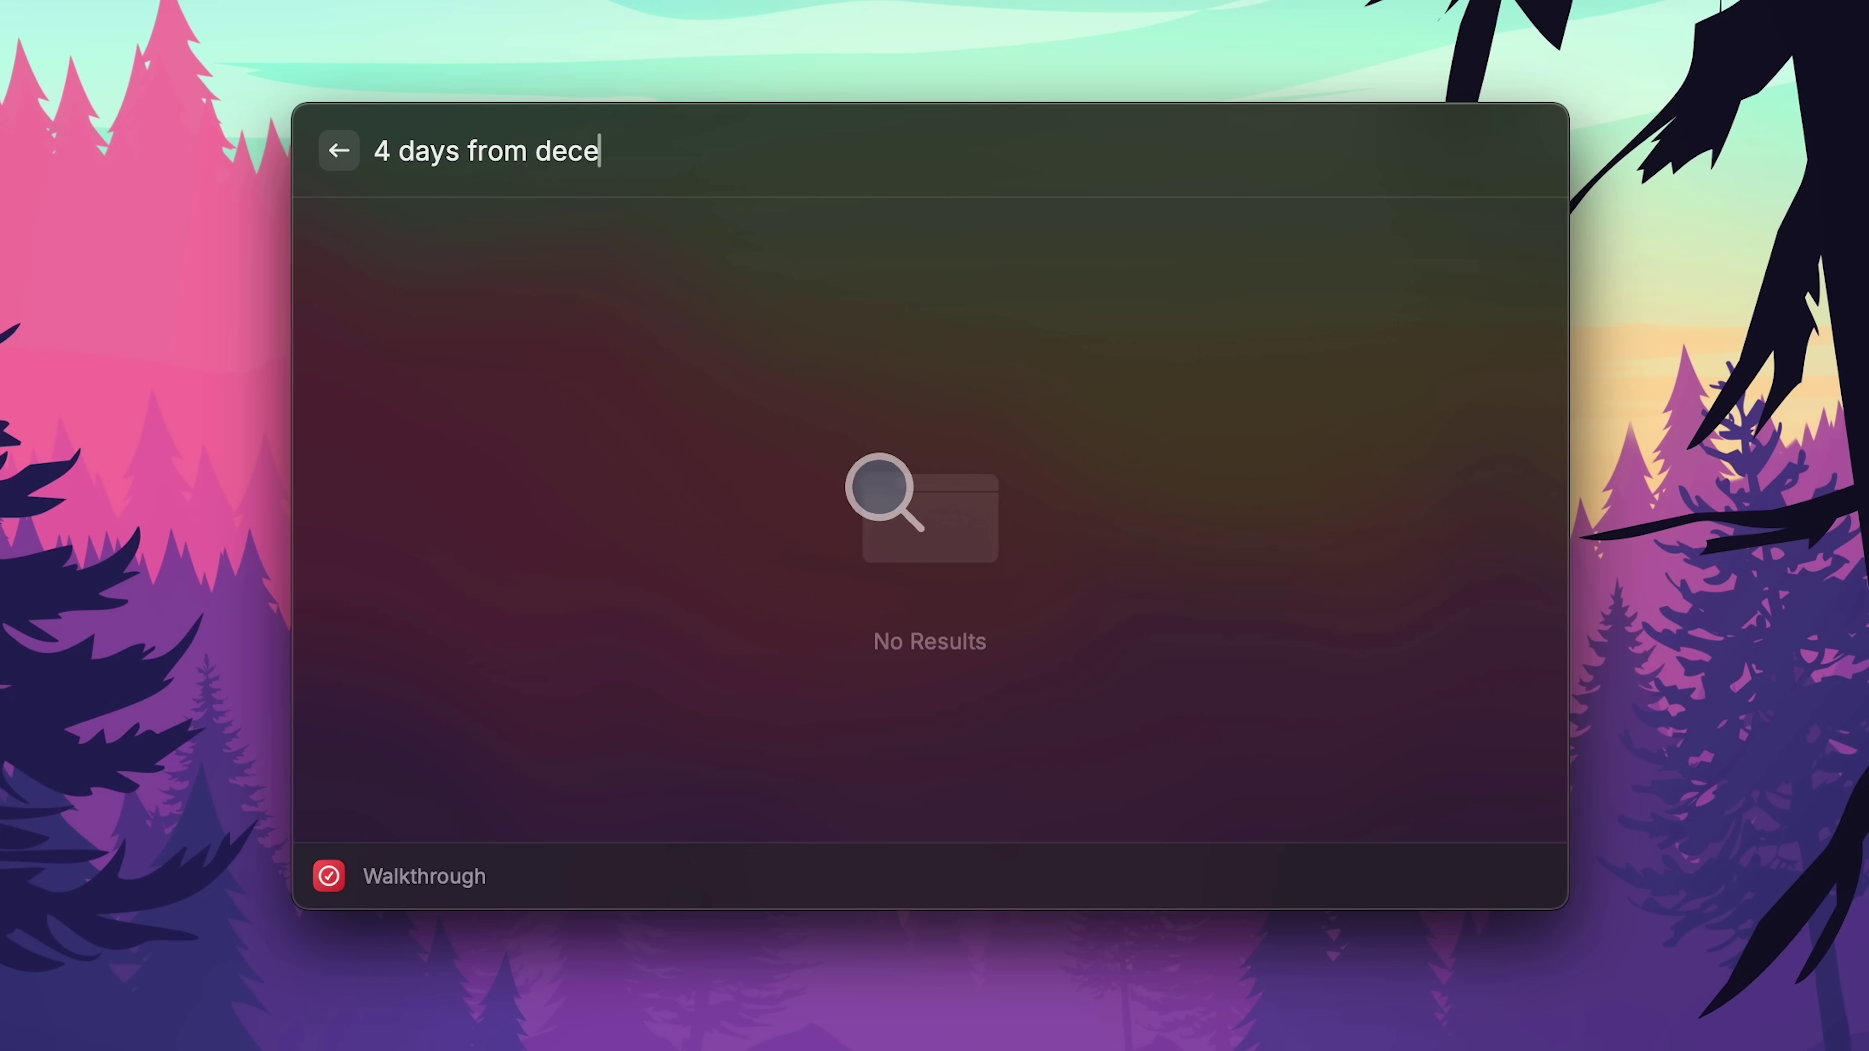
{"action": "key", "text": "Escape"}
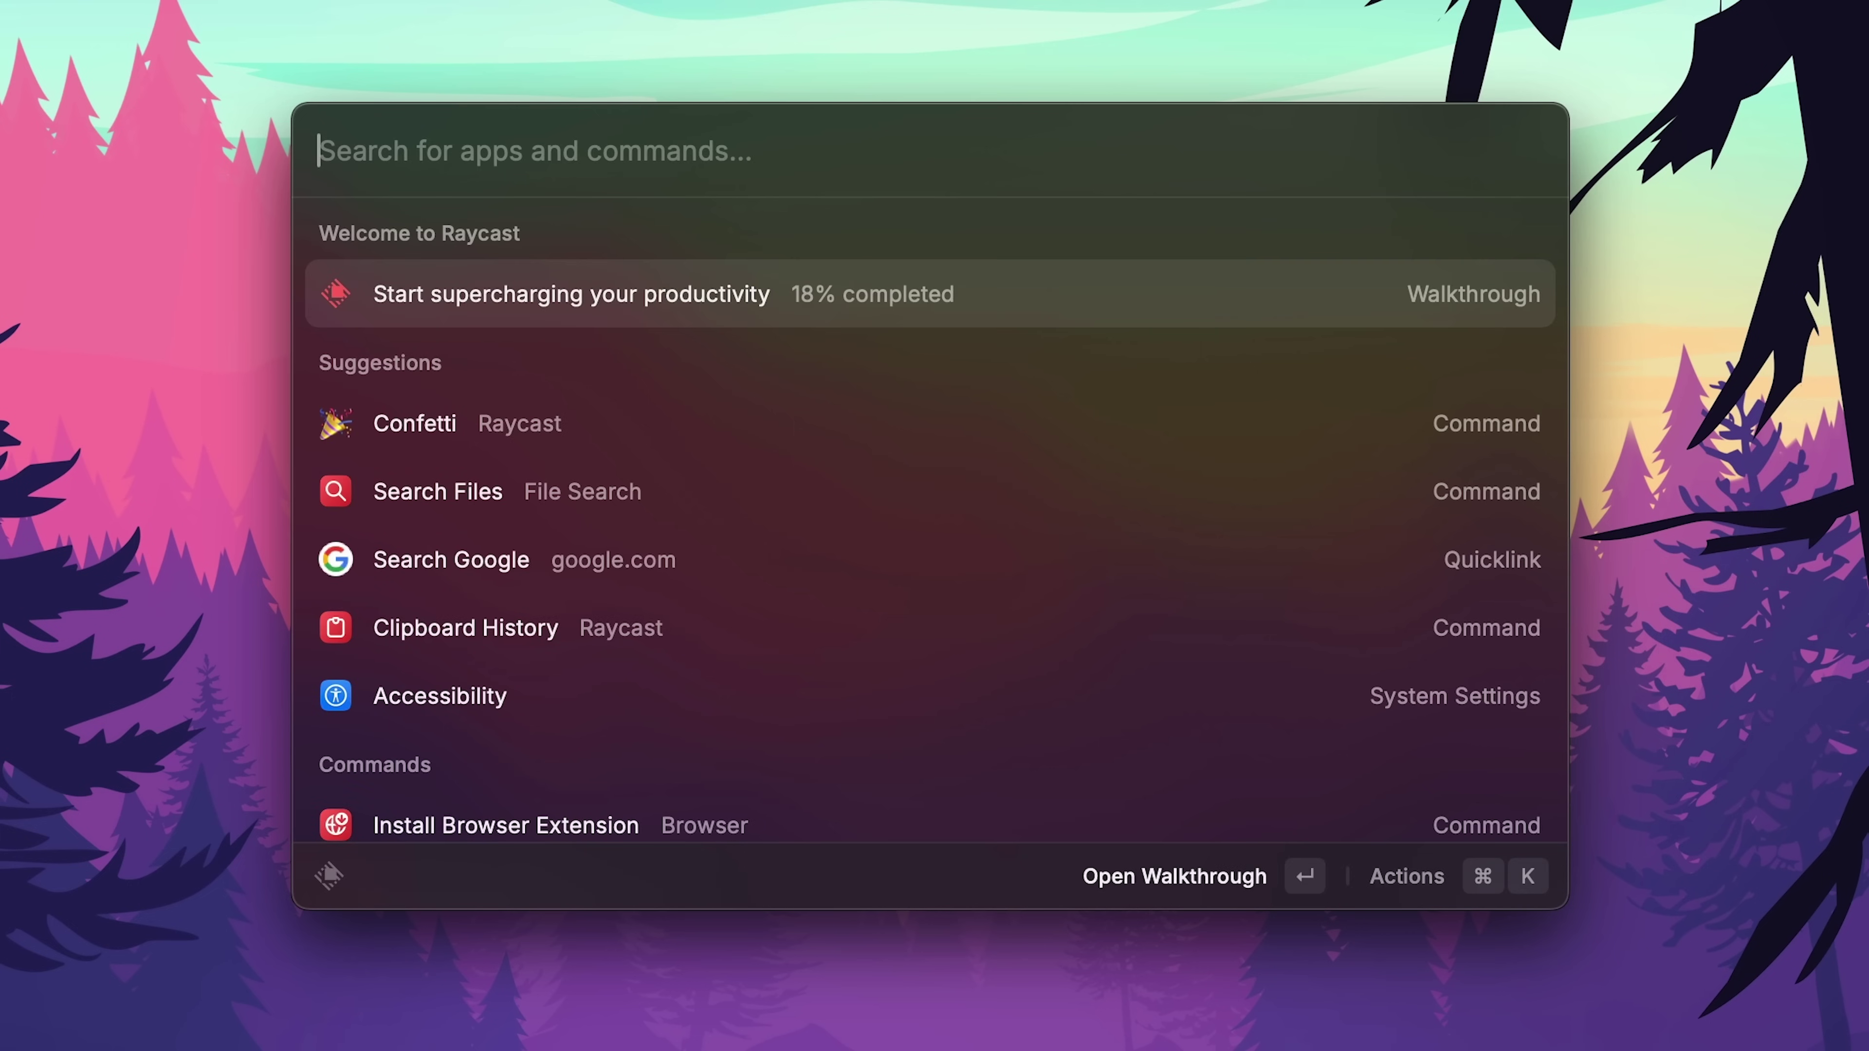
{"action": "type", "text": "4 days from december 8 2021"}
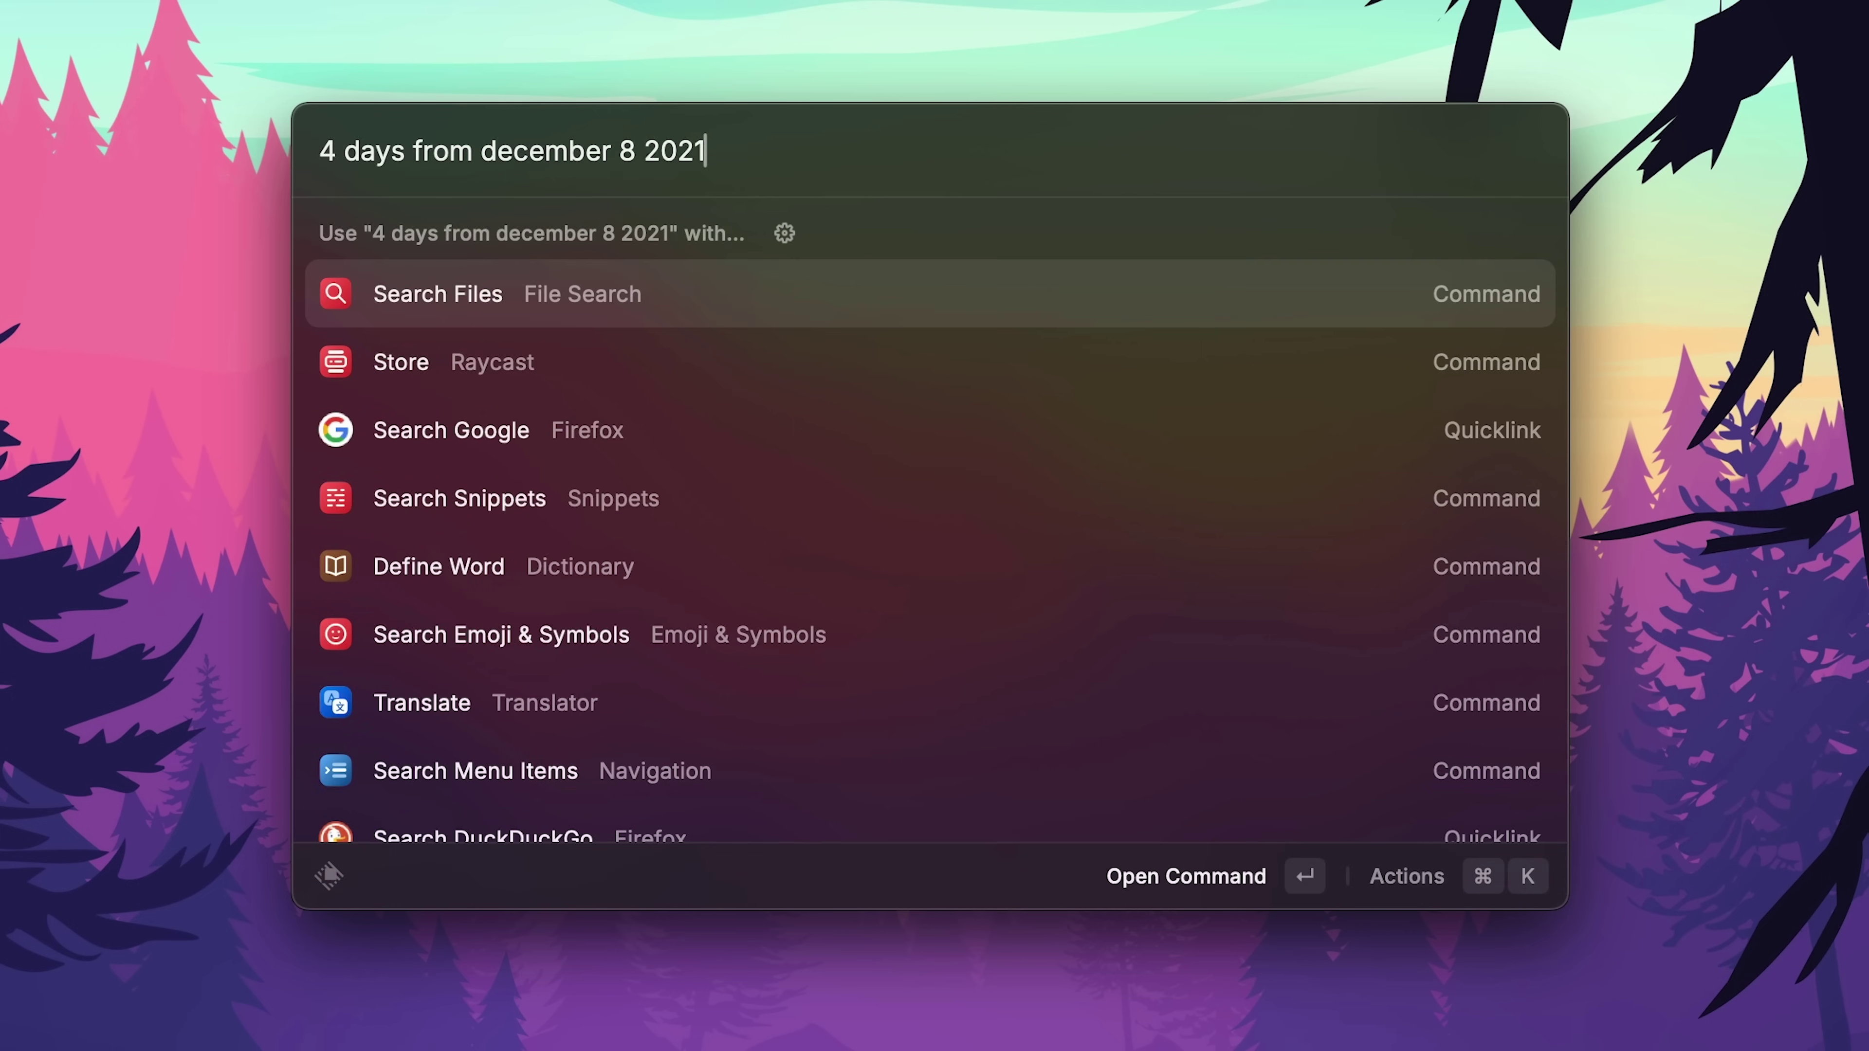
{"action": "key", "text": "BackSpace"}
{"action": "key", "text": "BackSpace"}
{"action": "key", "text": "BackSpace"}
{"action": "key", "text": "BackSpace"}
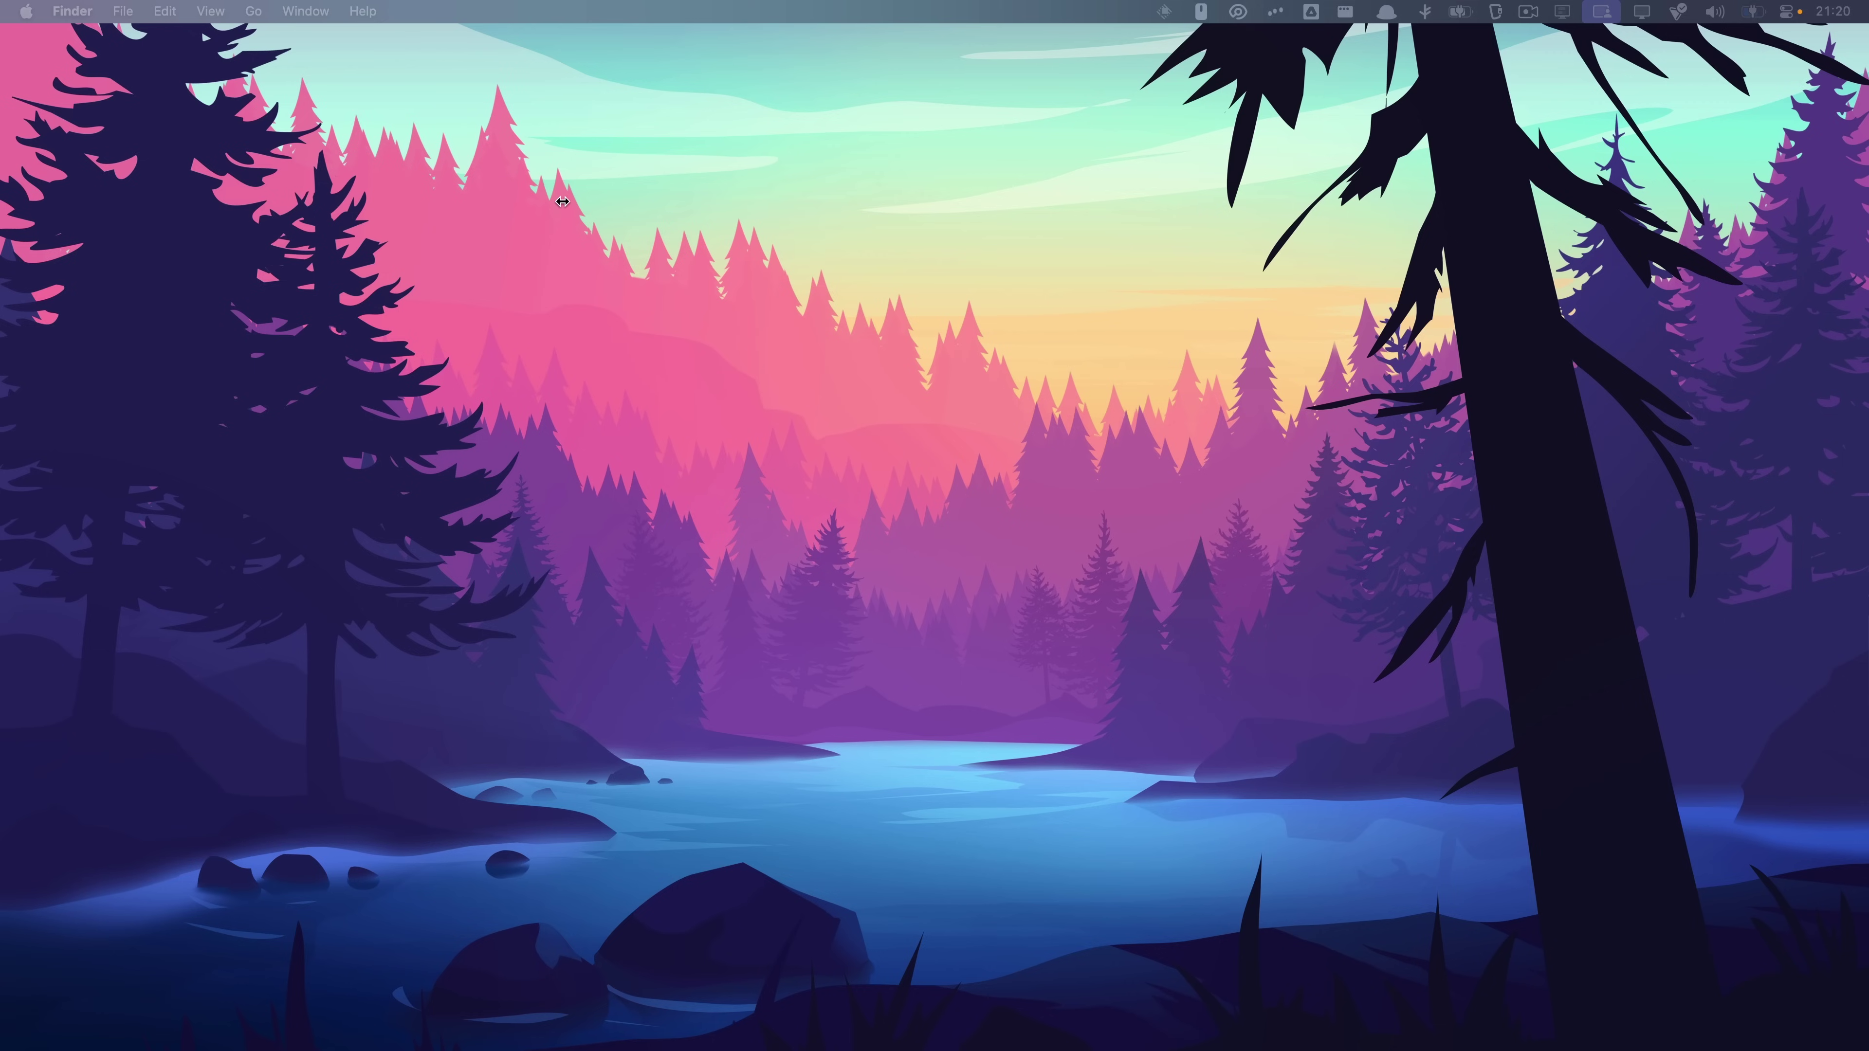
{"action": "key", "text": "alt+space"}
Search '8 days' in Alfred, see only Google, Amazon and Wikipedia rows, and dismiss it.
{"action": "type", "text": "8"}
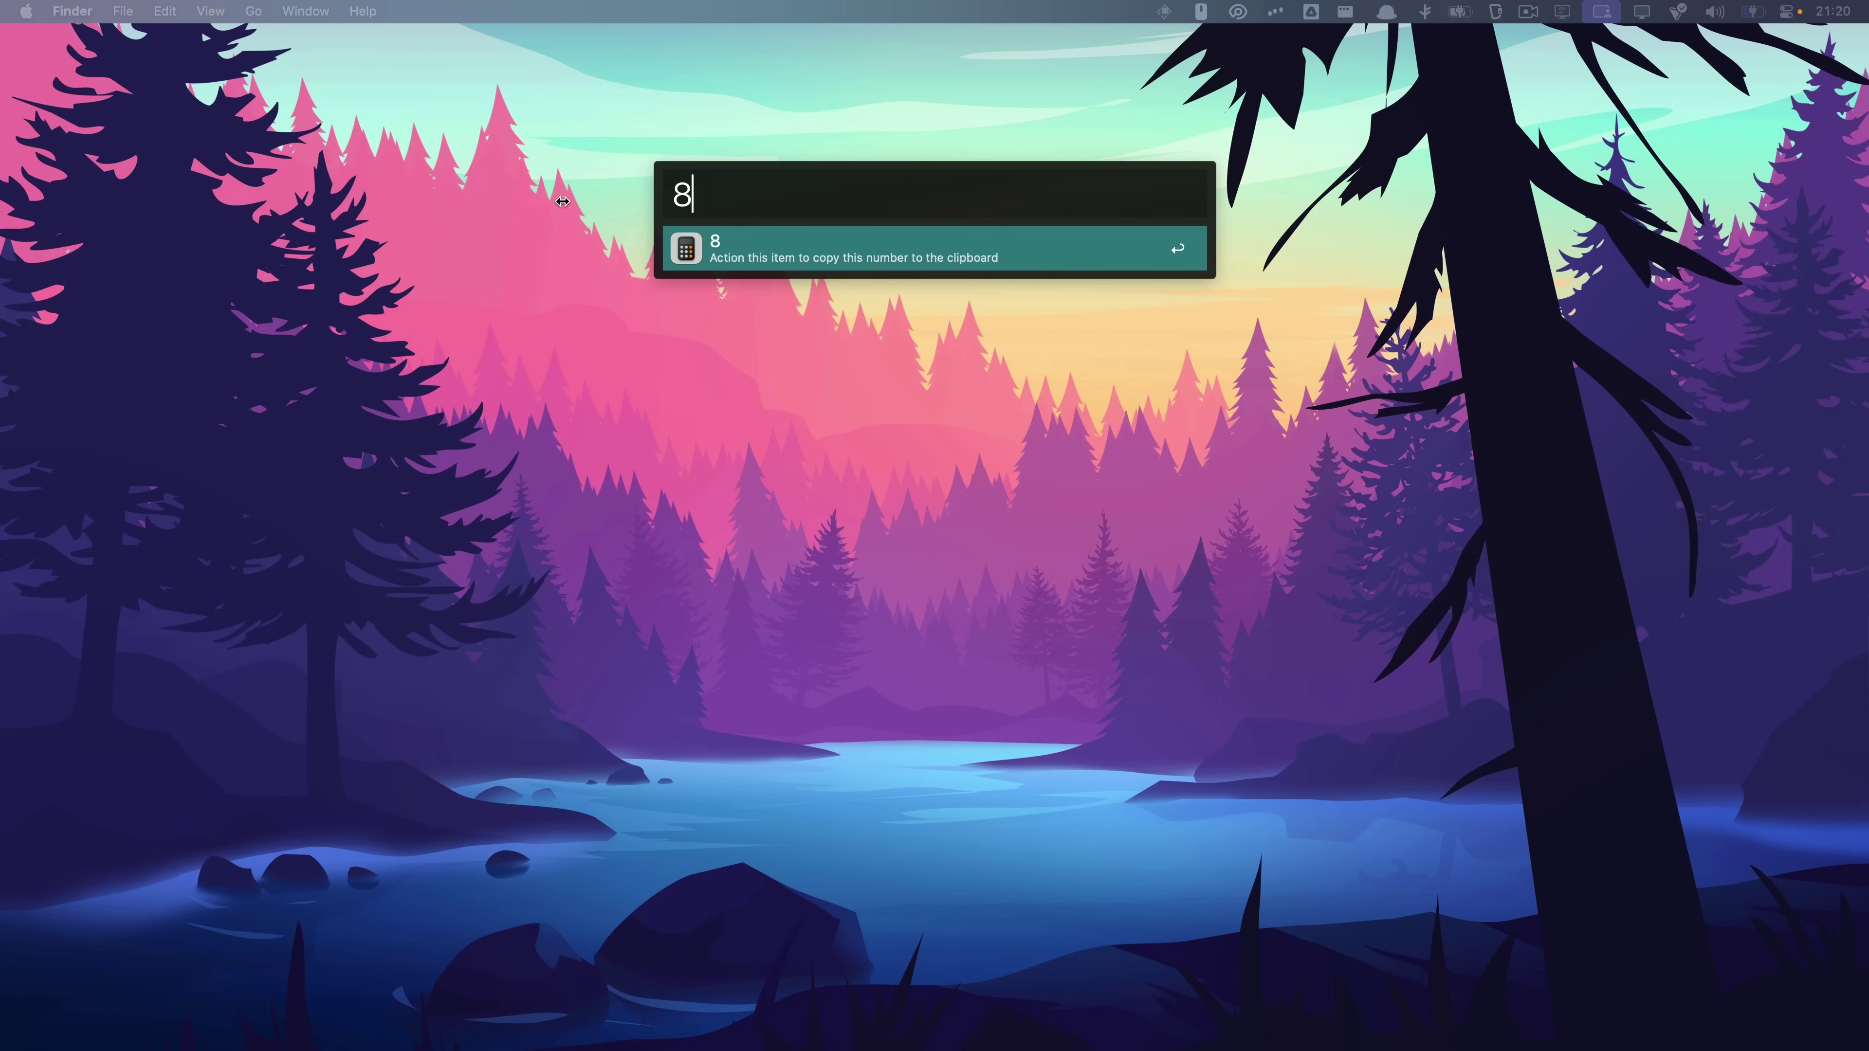
{"action": "type", "text": " days"}
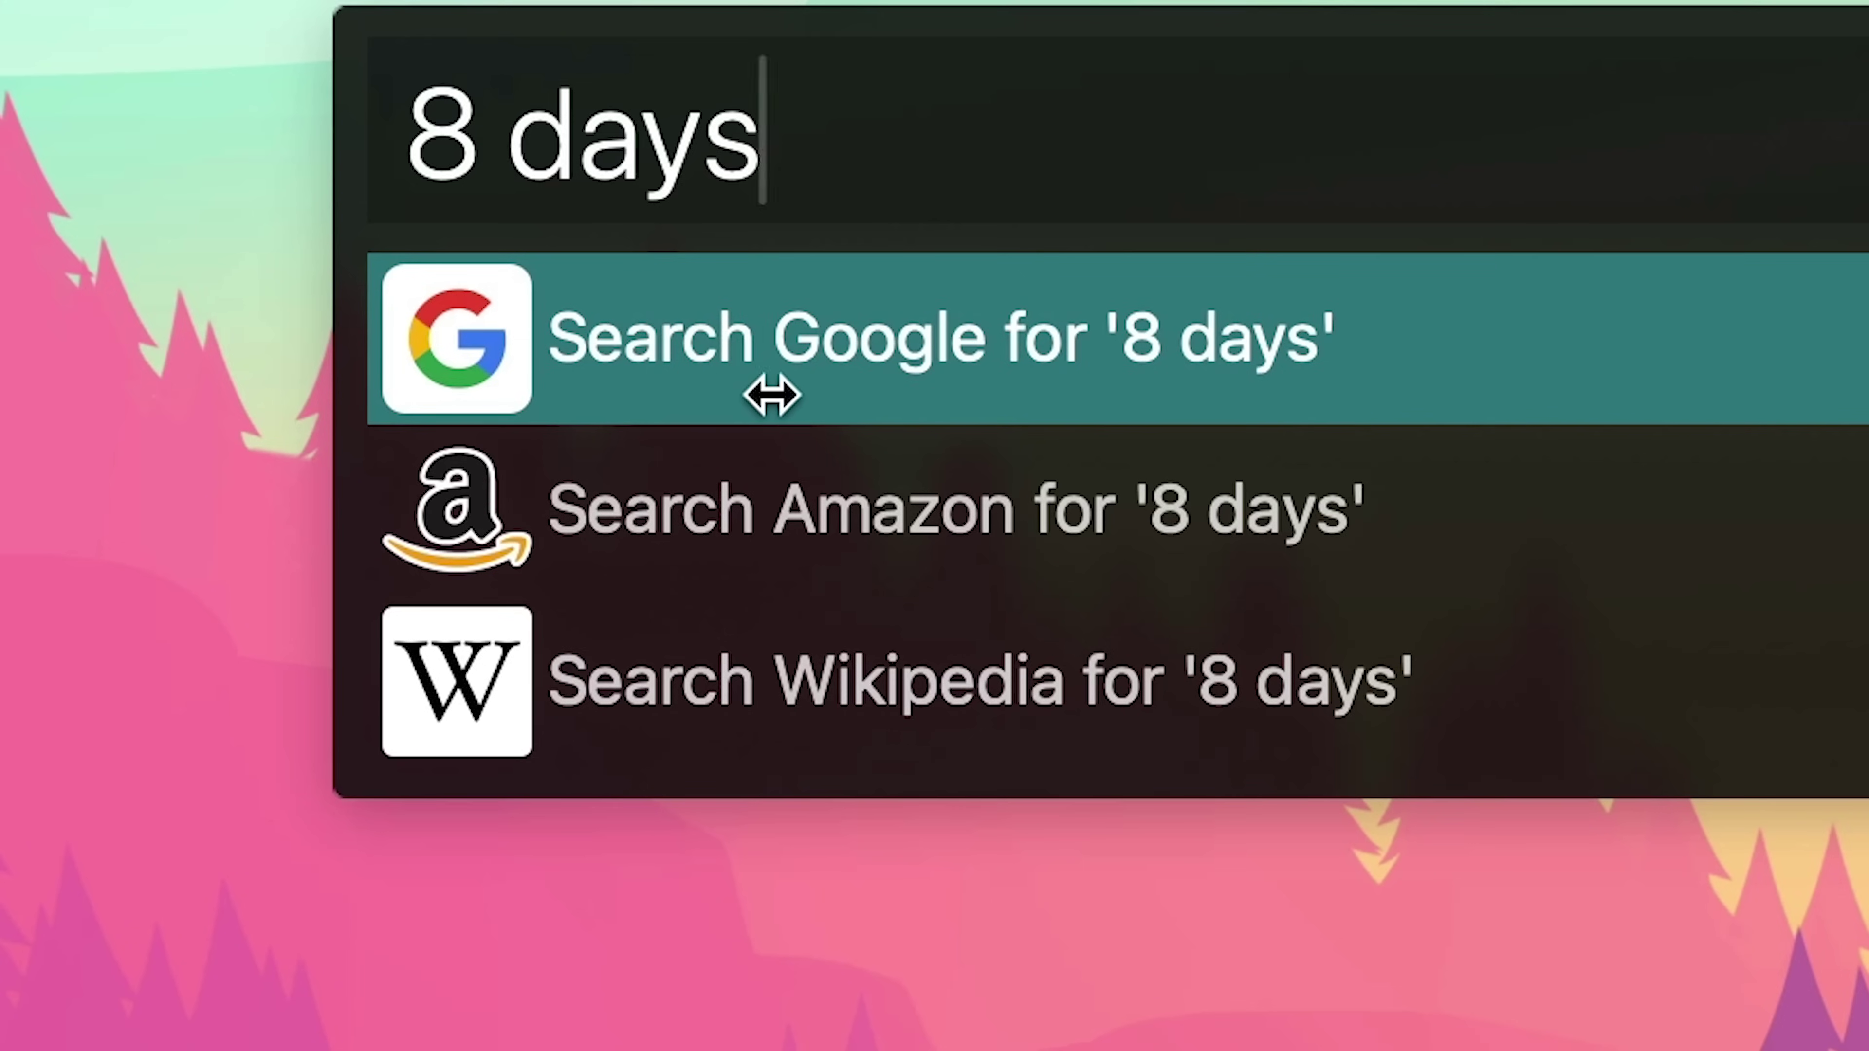
{"action": "key", "text": "Escape"}
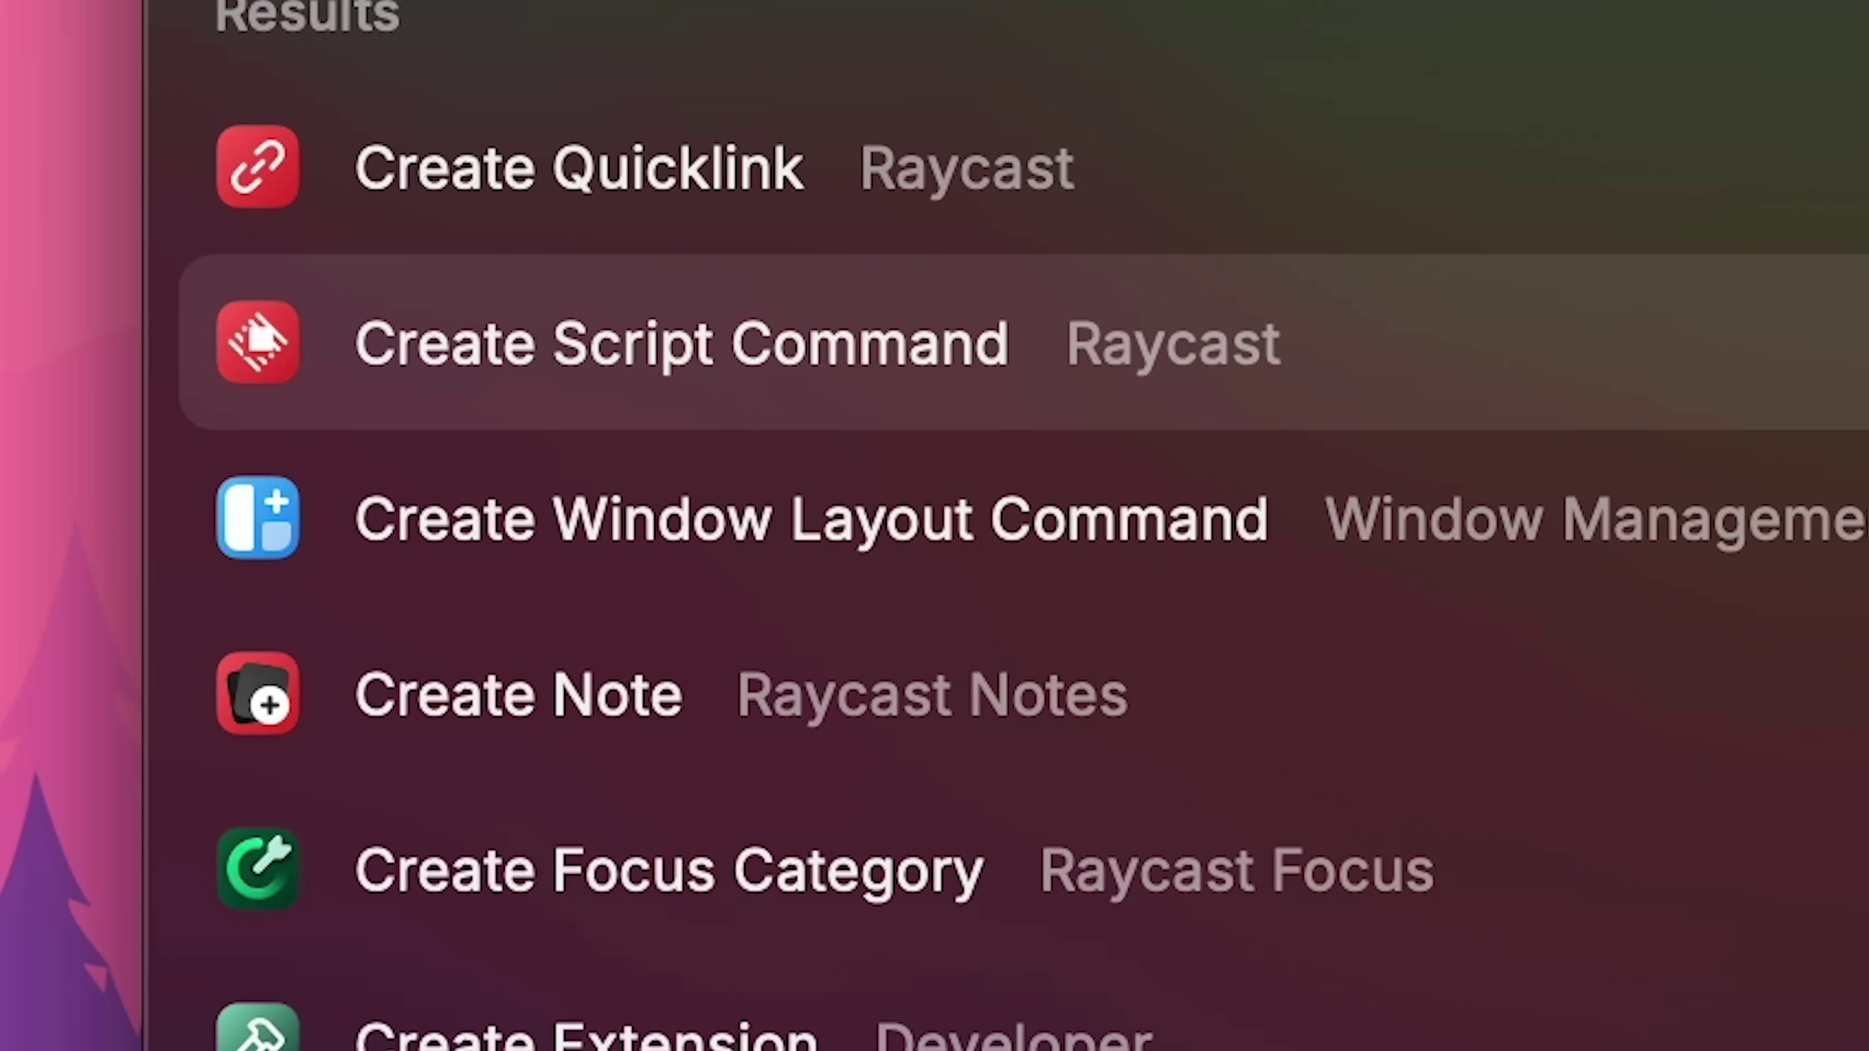
Create a 'hello?' note, then open Welcome to Raycast Notes and select its 5-note free-plan sentence.
{"action": "key", "text": "Down"}
{"action": "key", "text": "Down"}
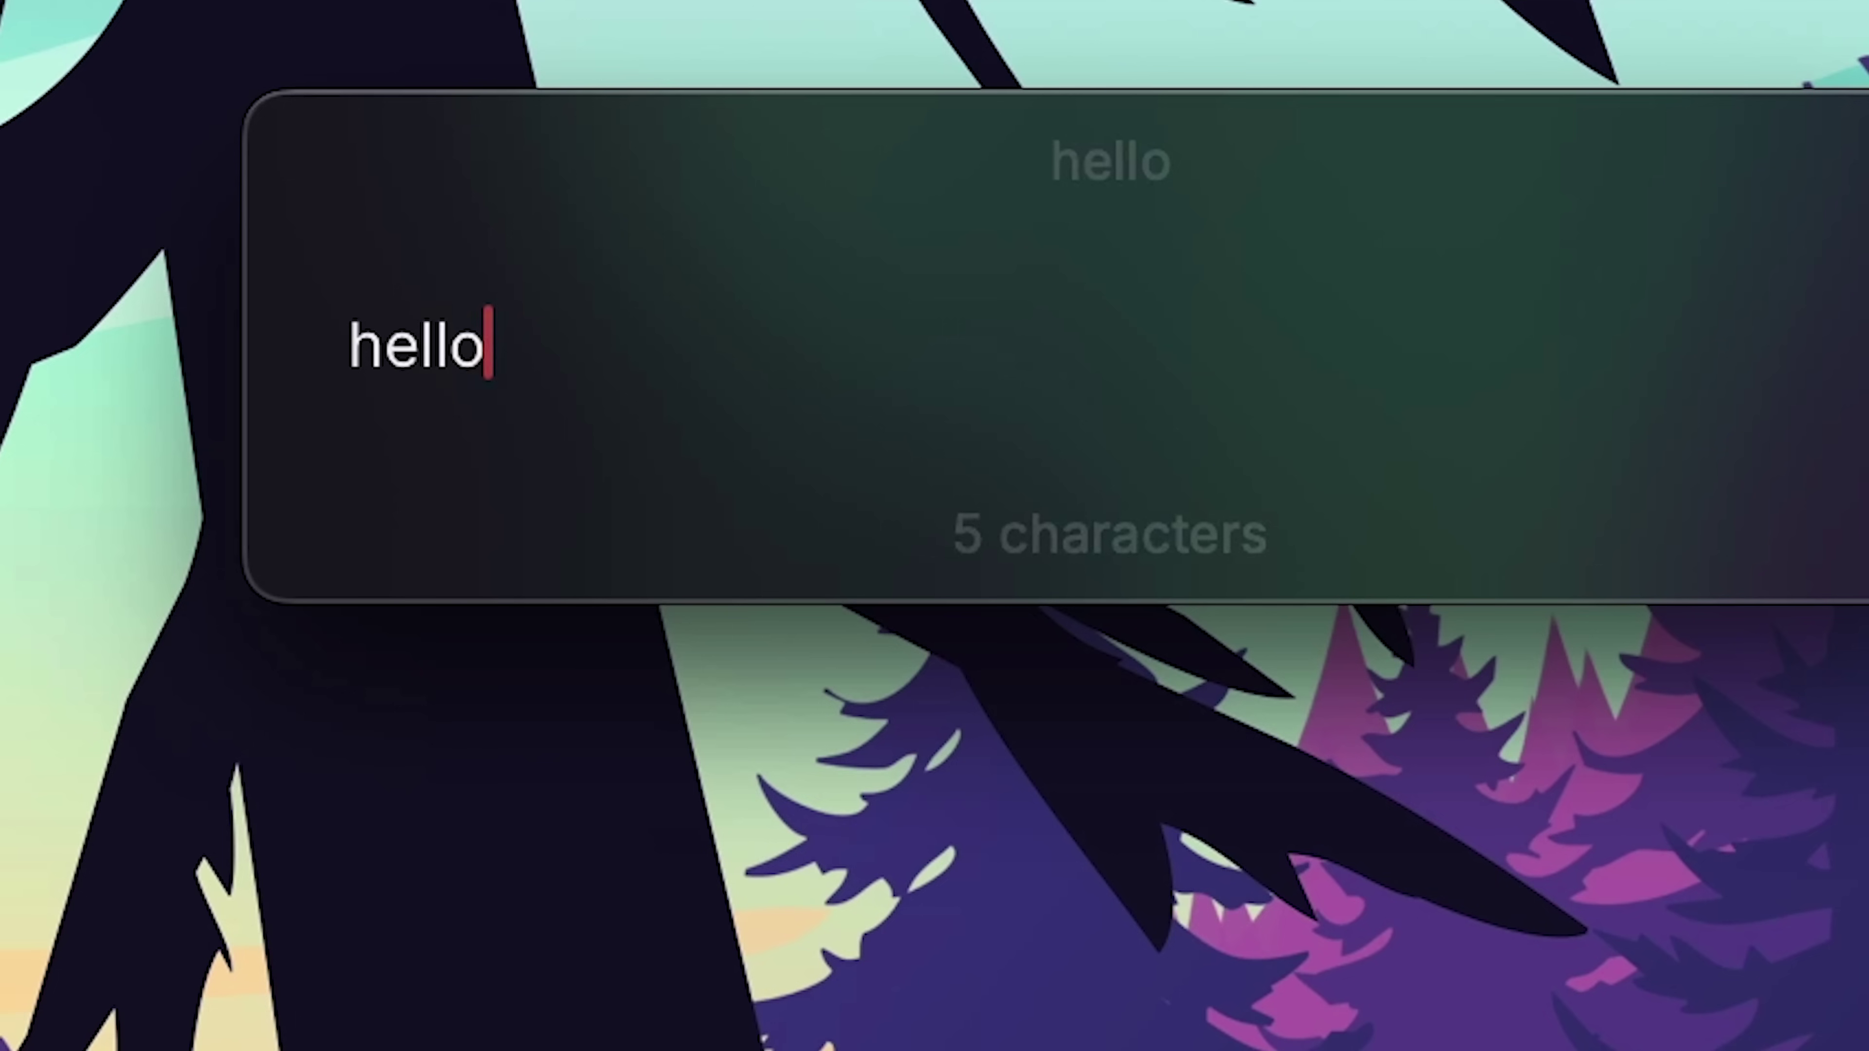
{"action": "type", "text": "?"}
{"action": "left_click", "coordinate": [1383, 228]}
{"action": "key", "text": "Down"}
{"action": "key", "text": "Return"}
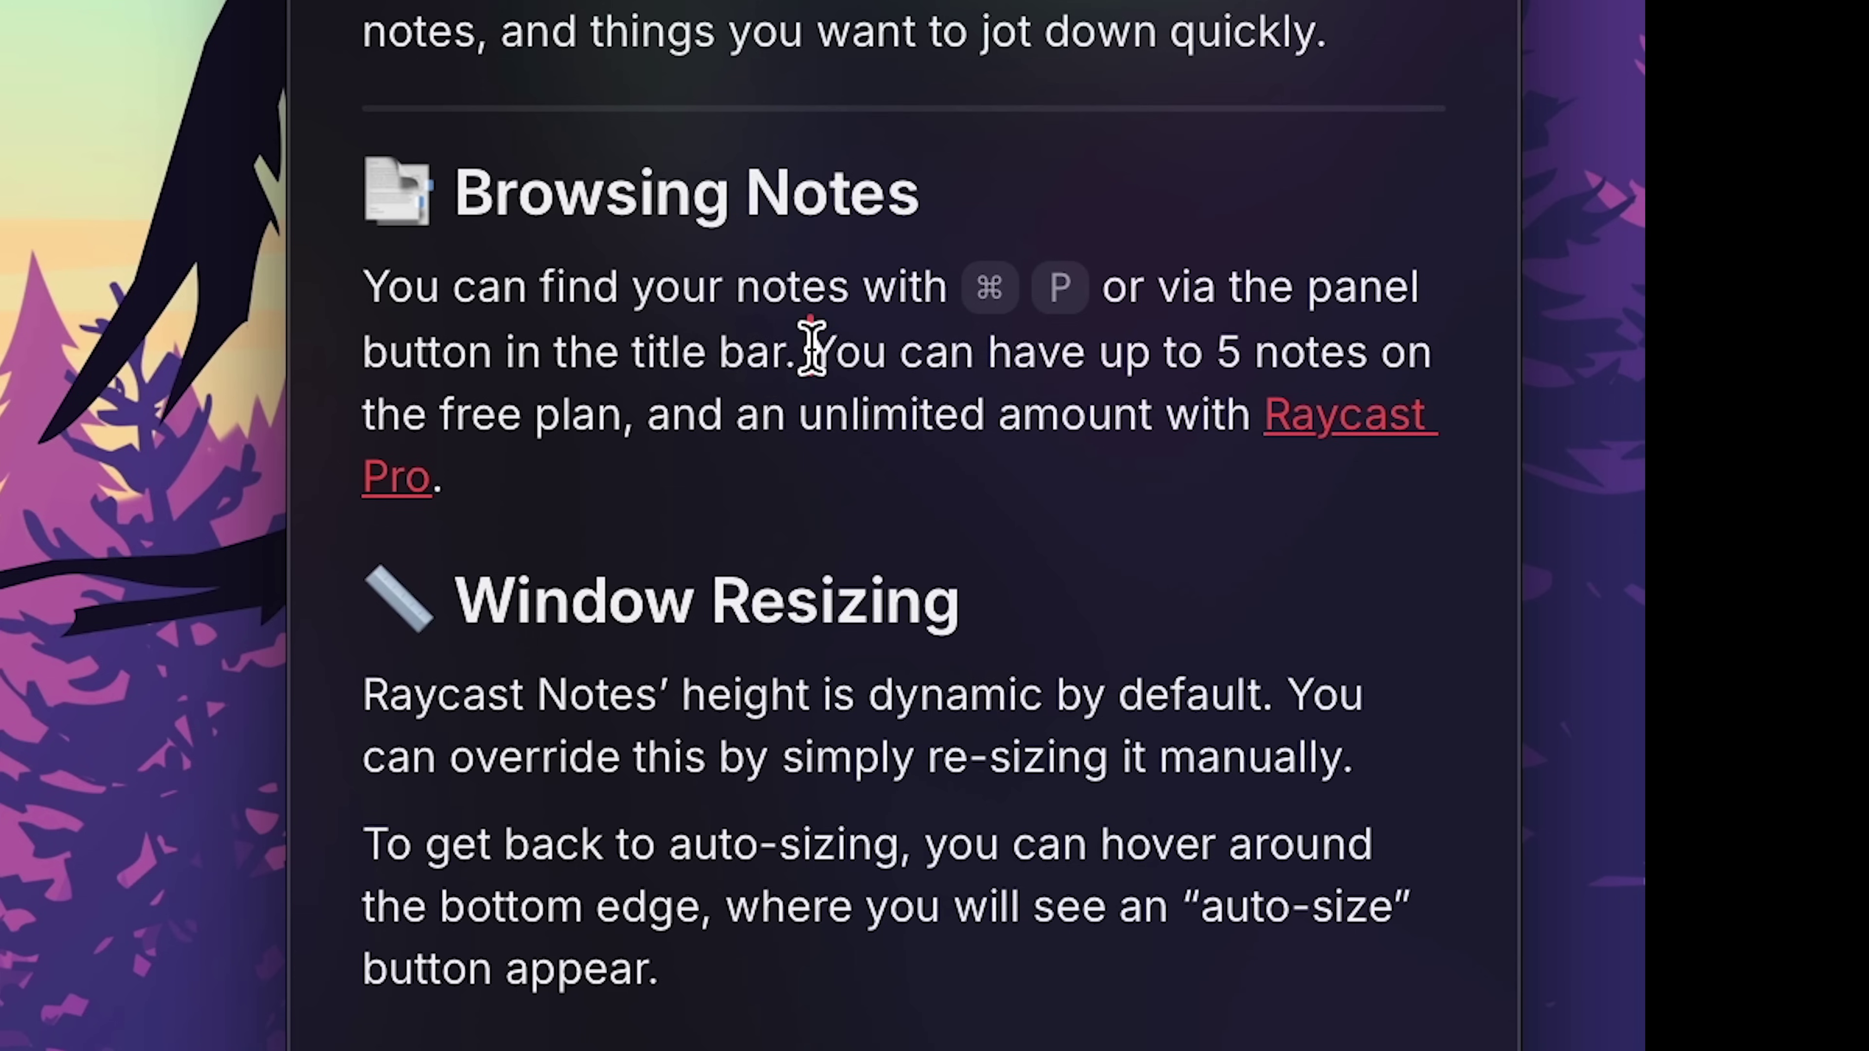
{"action": "left_click_drag", "start_coordinate": [810, 911], "coordinate": [706, 972]}
{"action": "left_click_drag", "start_coordinate": [710, 417], "coordinate": [637, 419]}
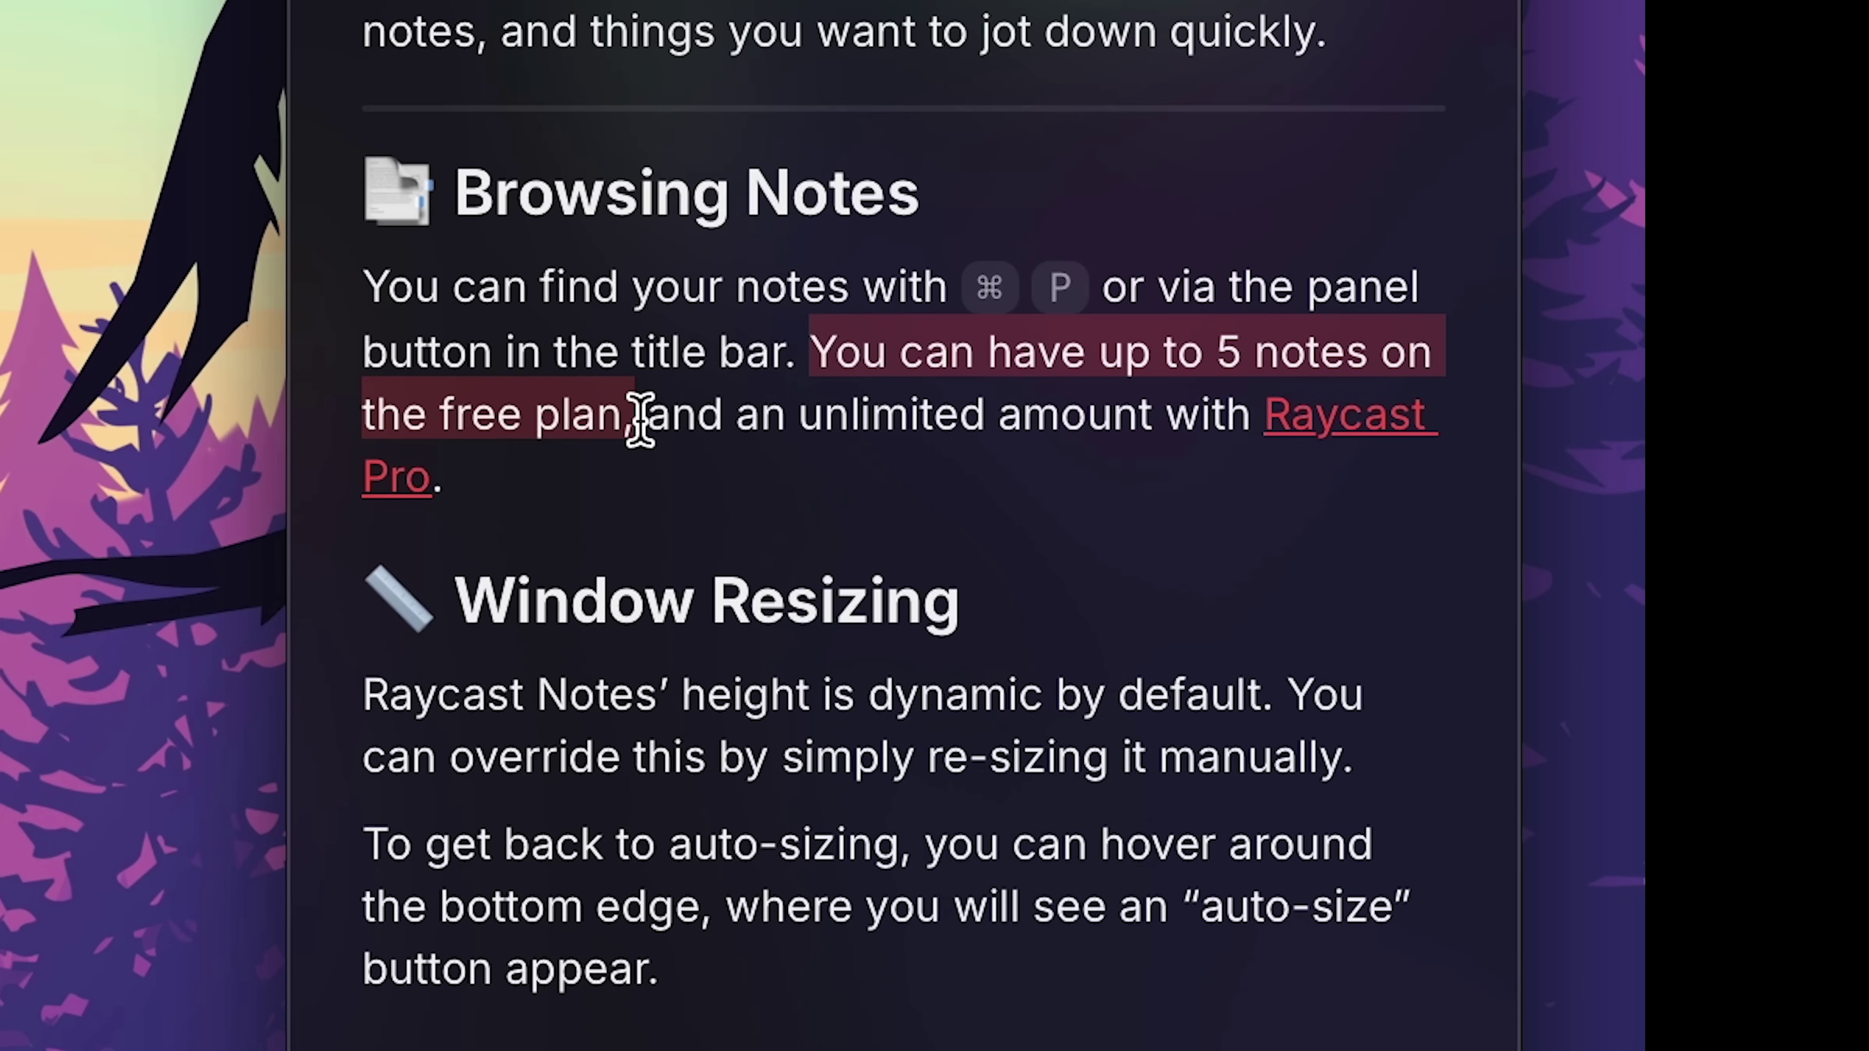
{"action": "key", "text": "Right"}
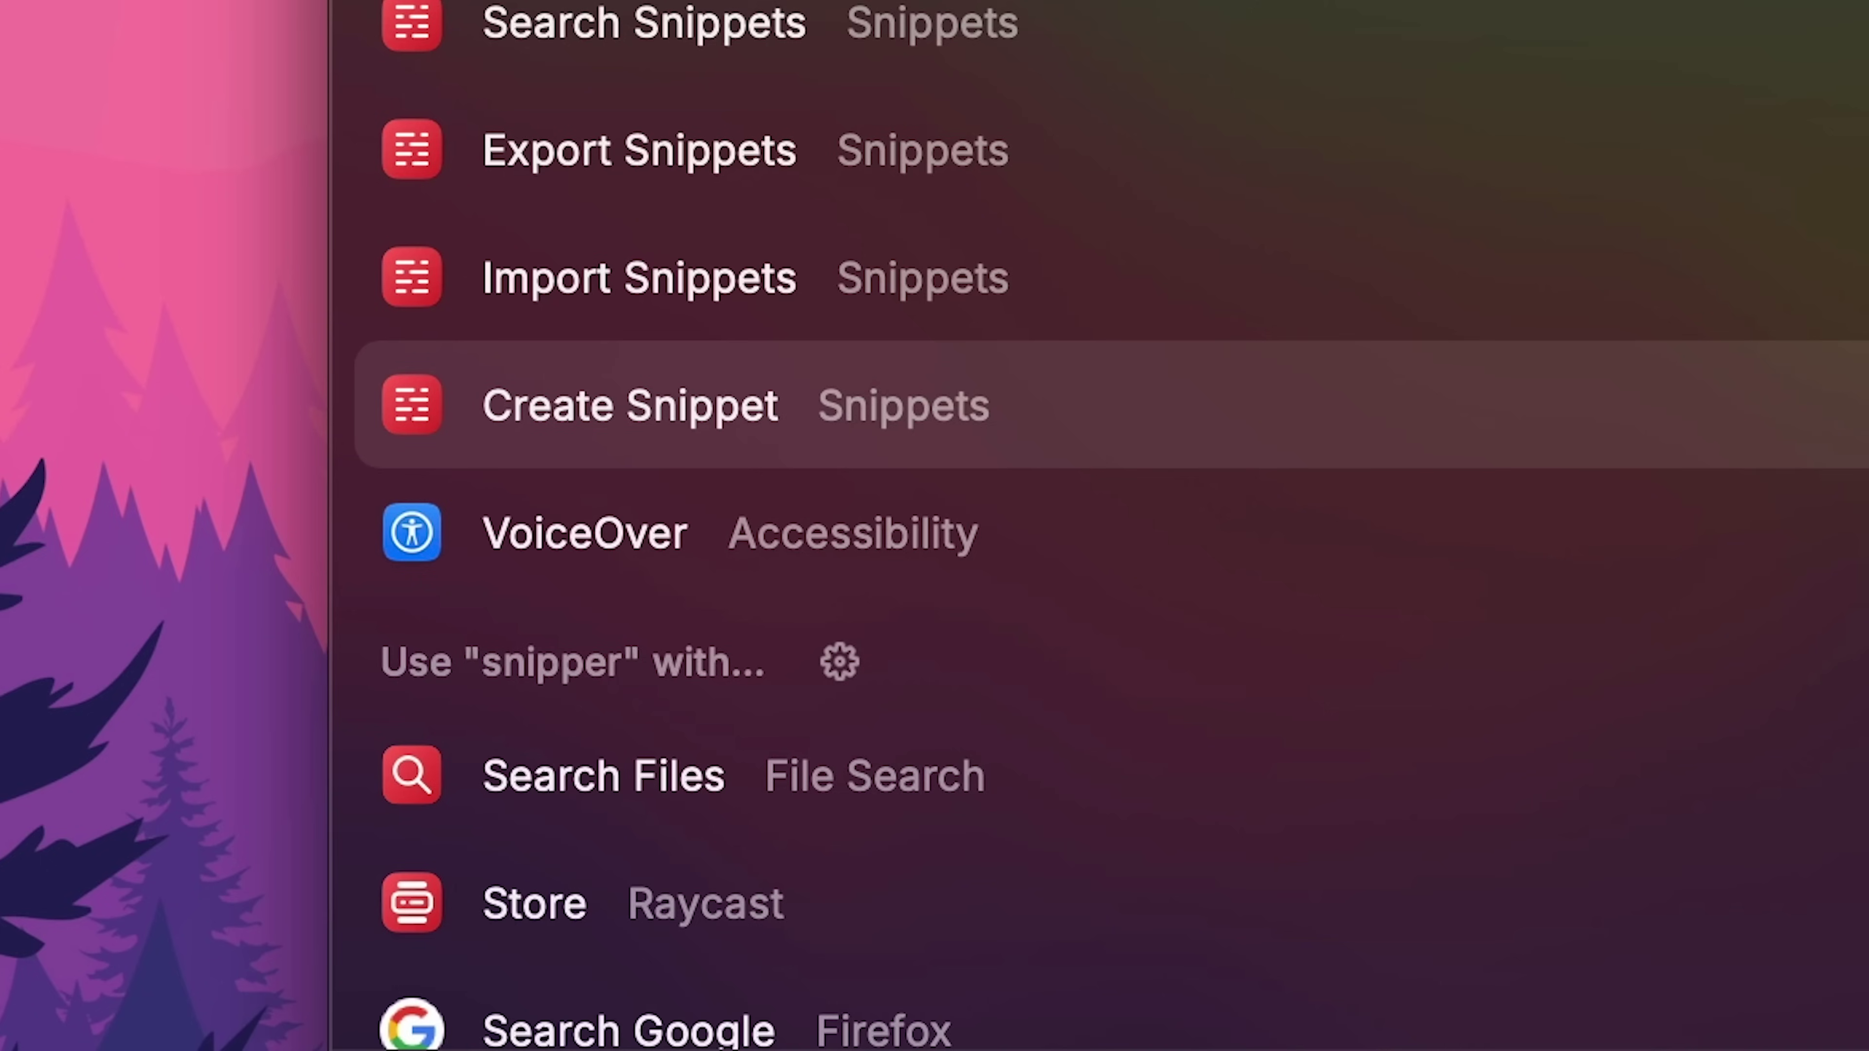
Create snippet 'leg' with the long digit string, a {cursor} placeholder and keyword '!numbers'.
{"action": "key", "text": "Return"}
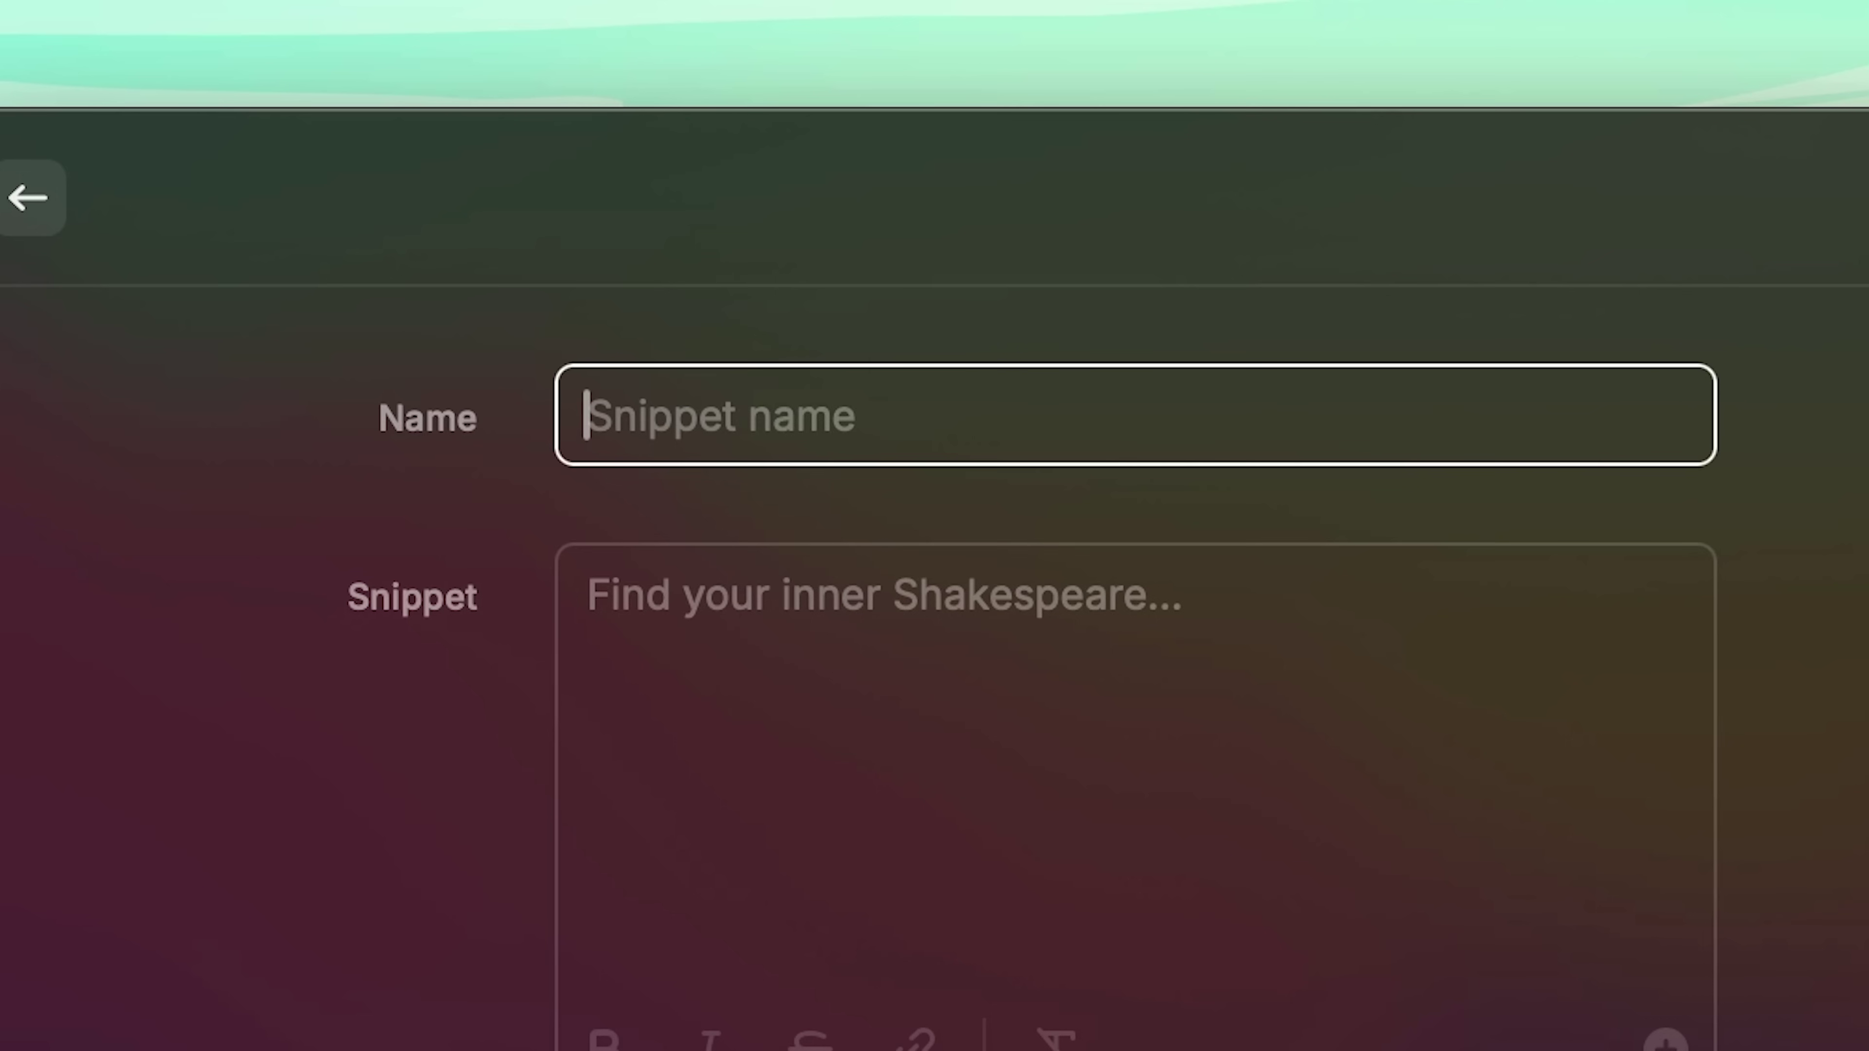
{"action": "type", "text": "leg"}
{"action": "key", "text": "Tab"}
{"action": "type", "text": "20570948237534257342890754932087593245"}
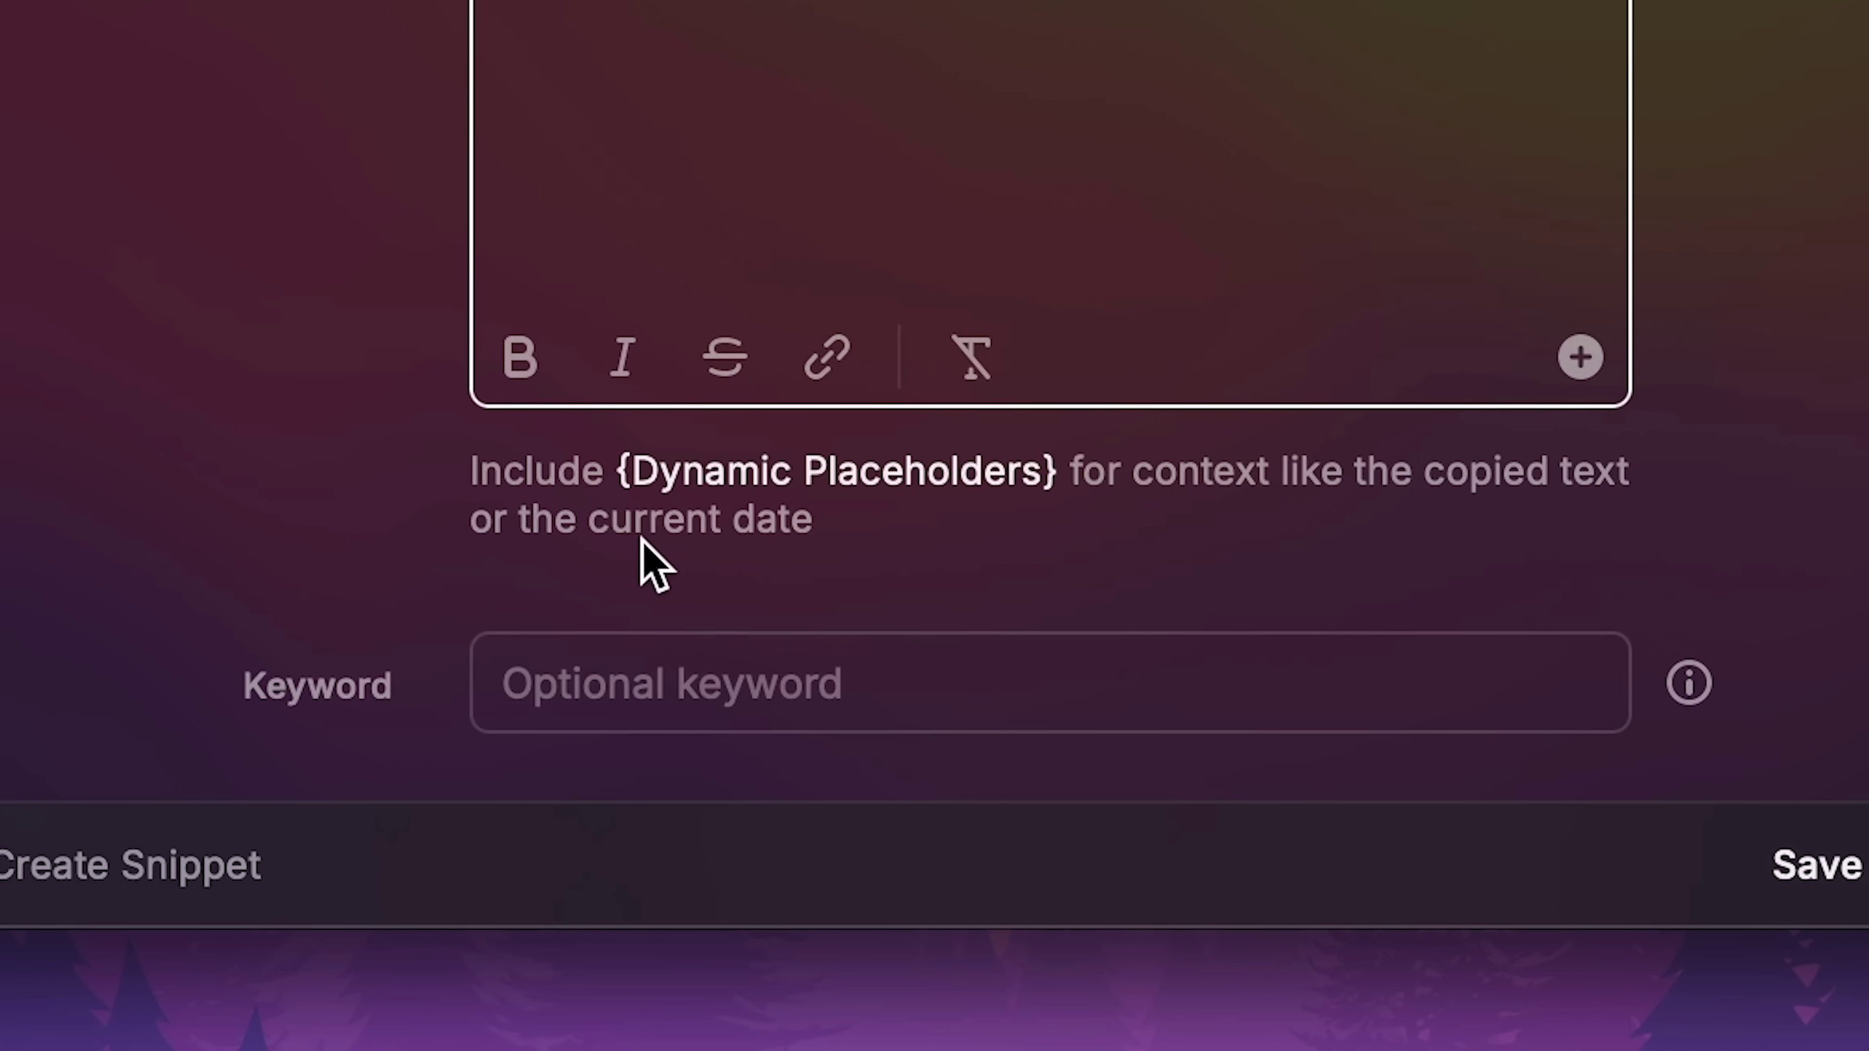
{"action": "type", "text": "{"}
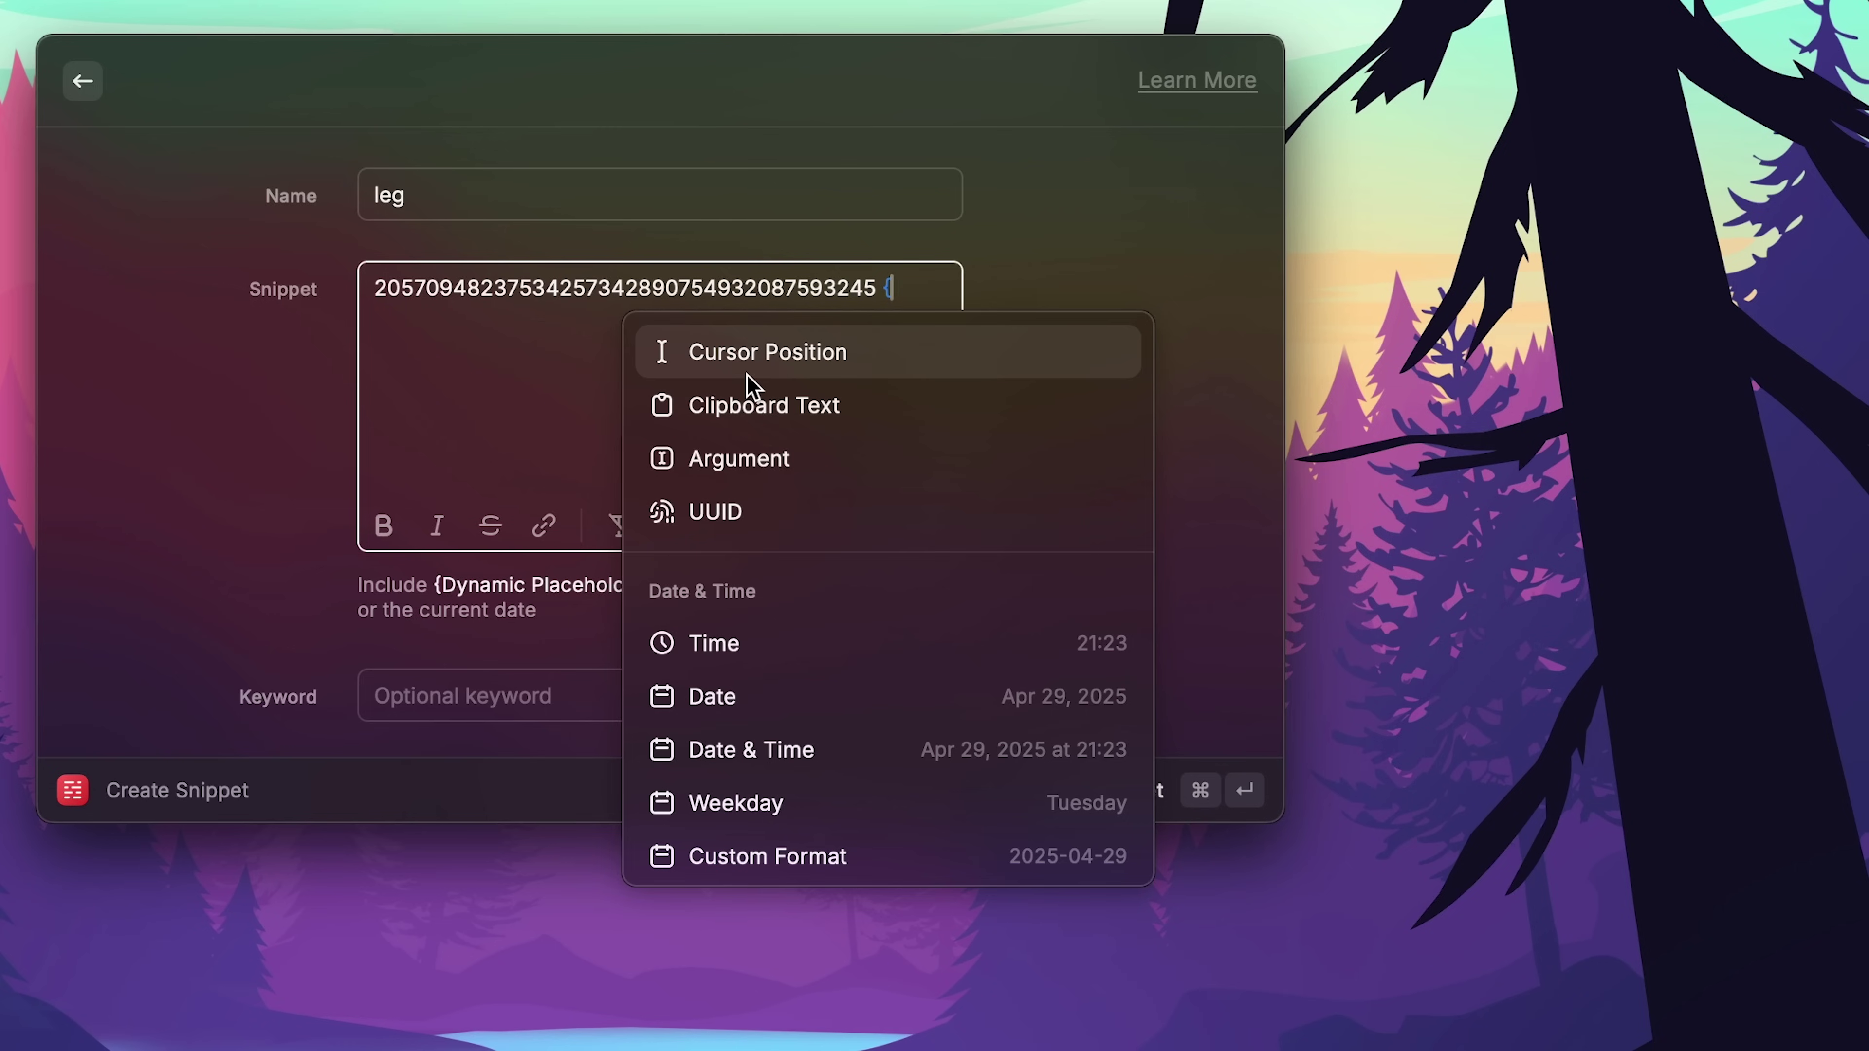
{"action": "left_click", "coordinate": [765, 368]}
{"action": "mouse_move", "coordinate": [989, 697]}
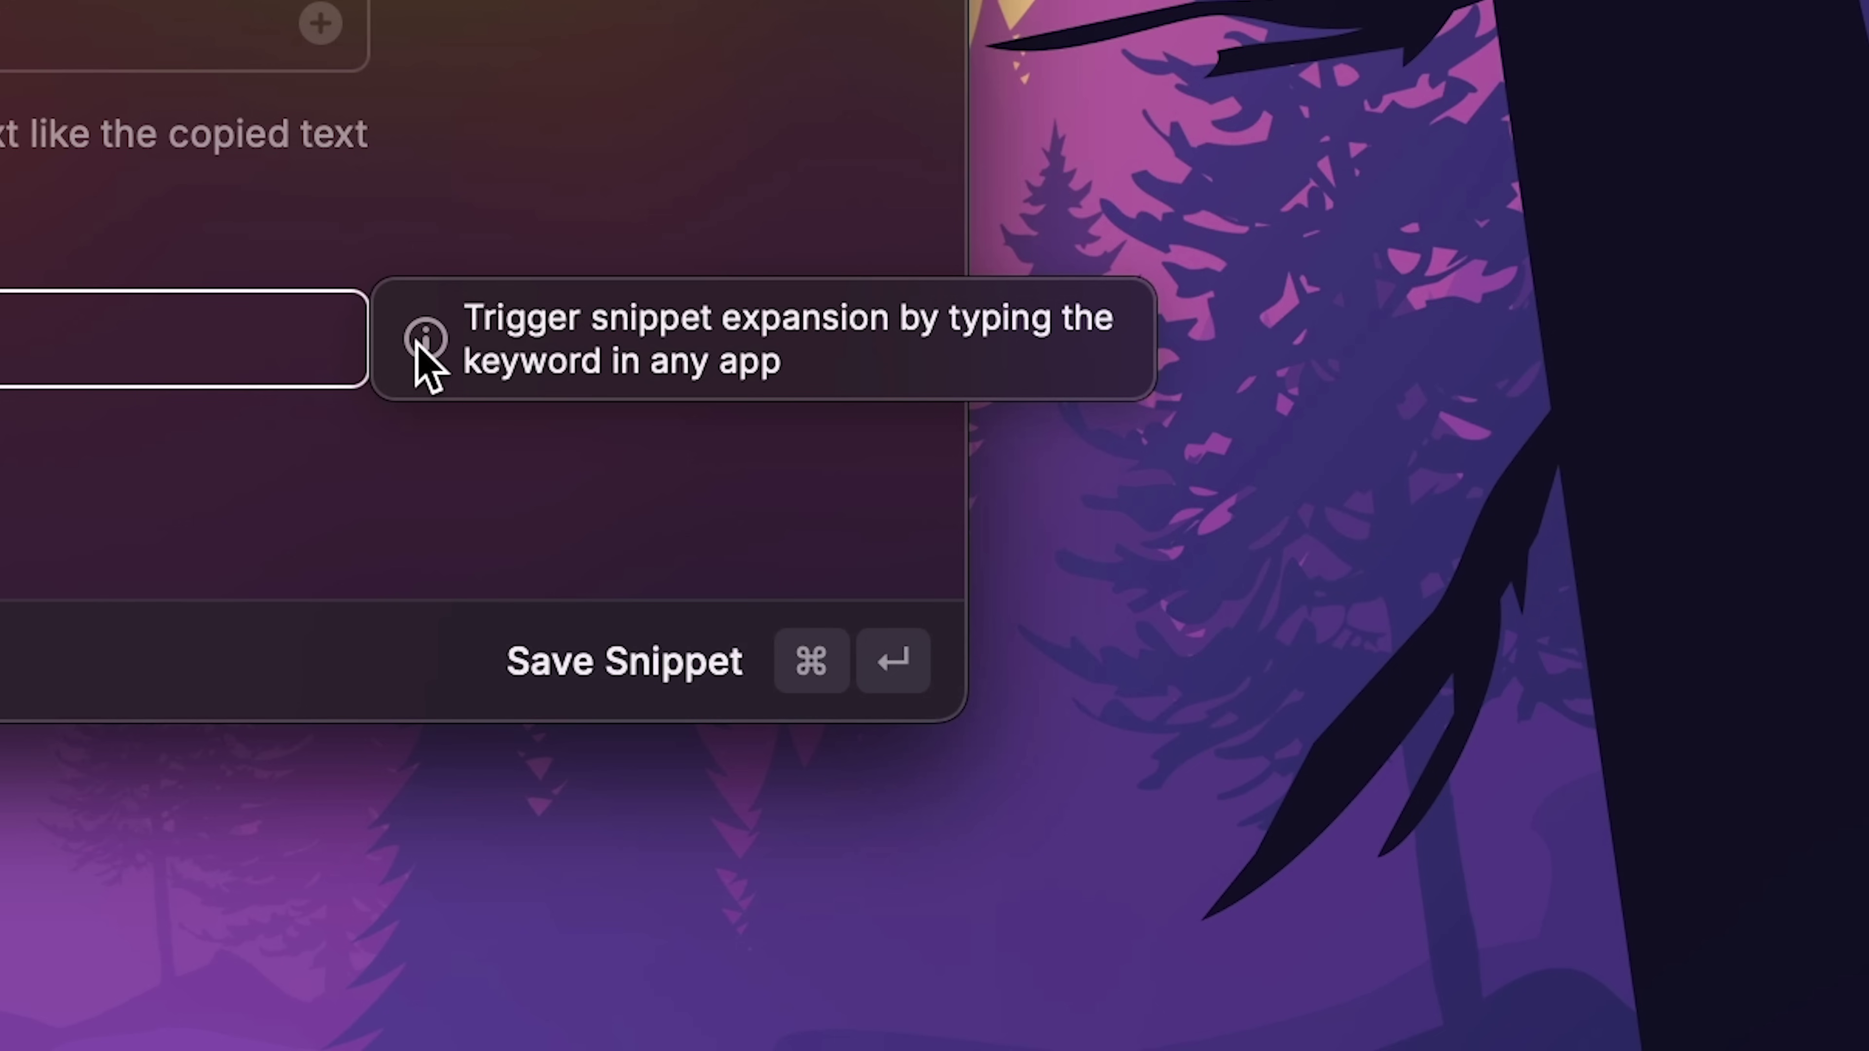
{"action": "type", "text": "!numbers"}
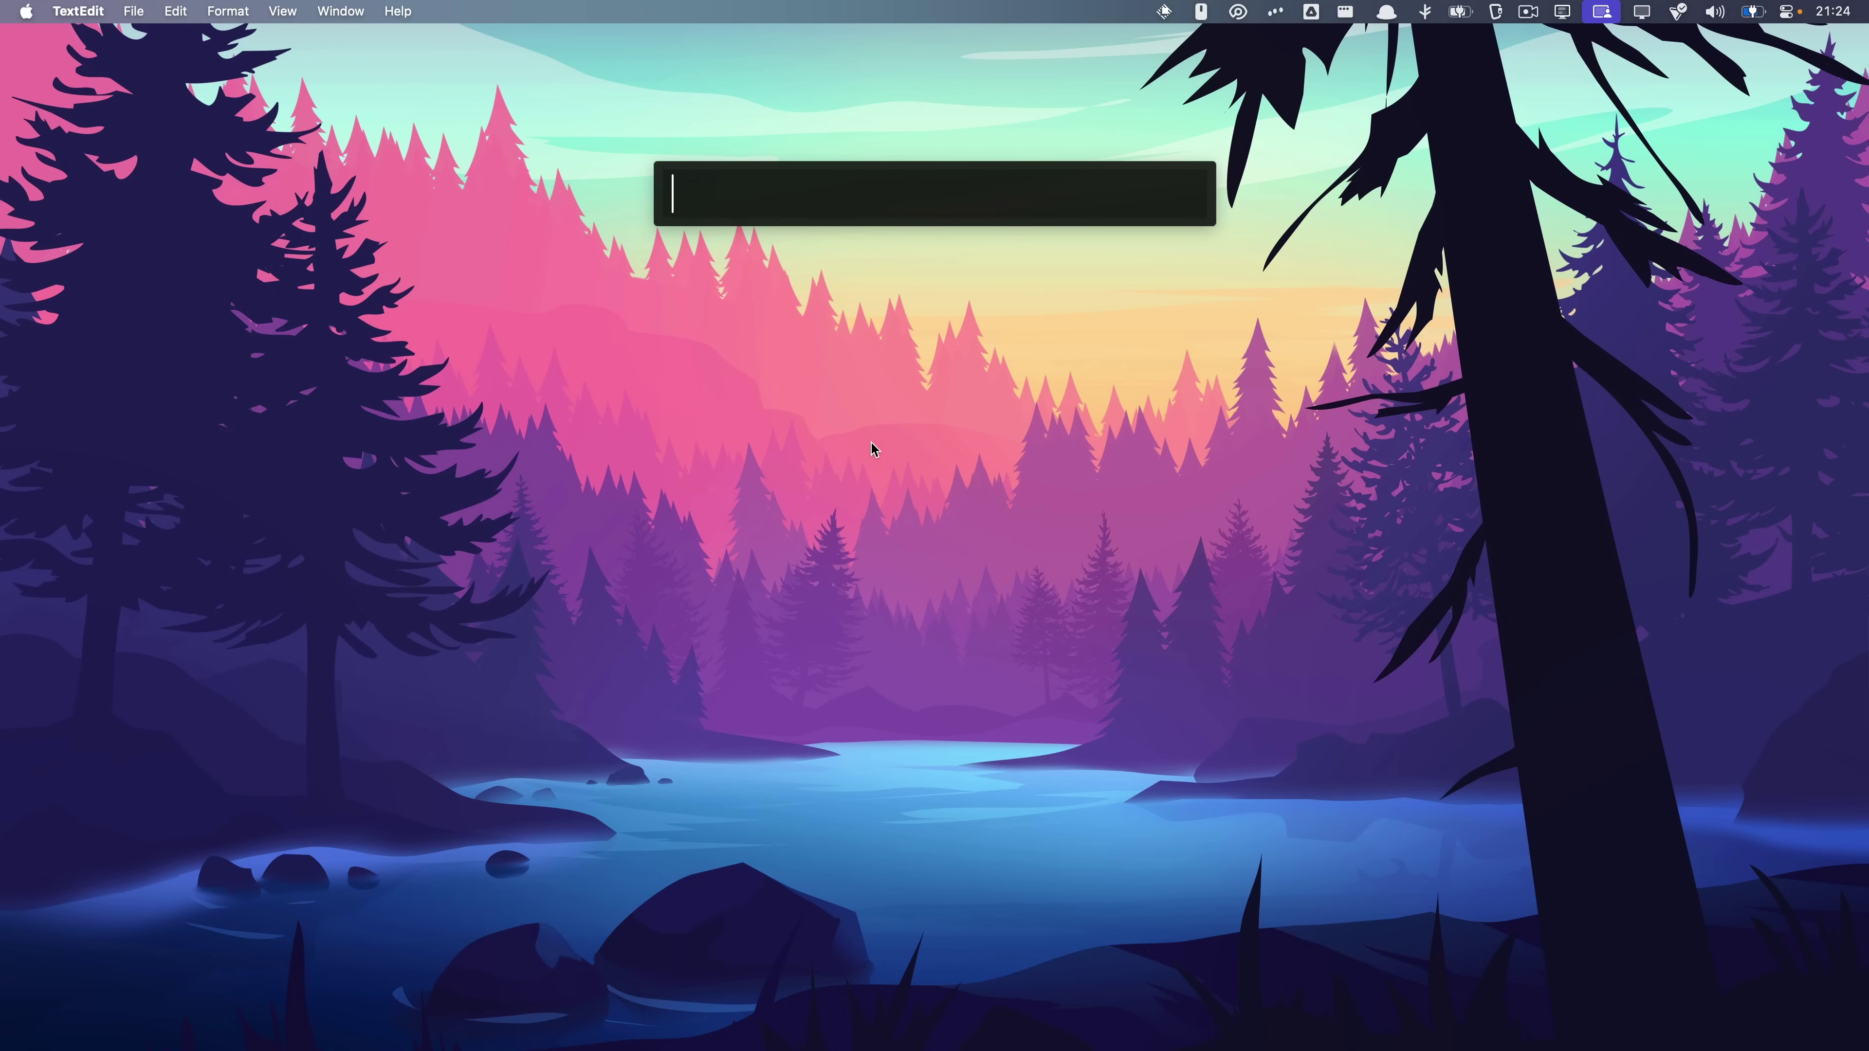
Test the !numbers snippet in a new TextEdit document, then quit TextEdit.
{"action": "type", "text": "text"}
{"action": "key", "text": "Return"}
{"action": "key", "text": "alt+space"}
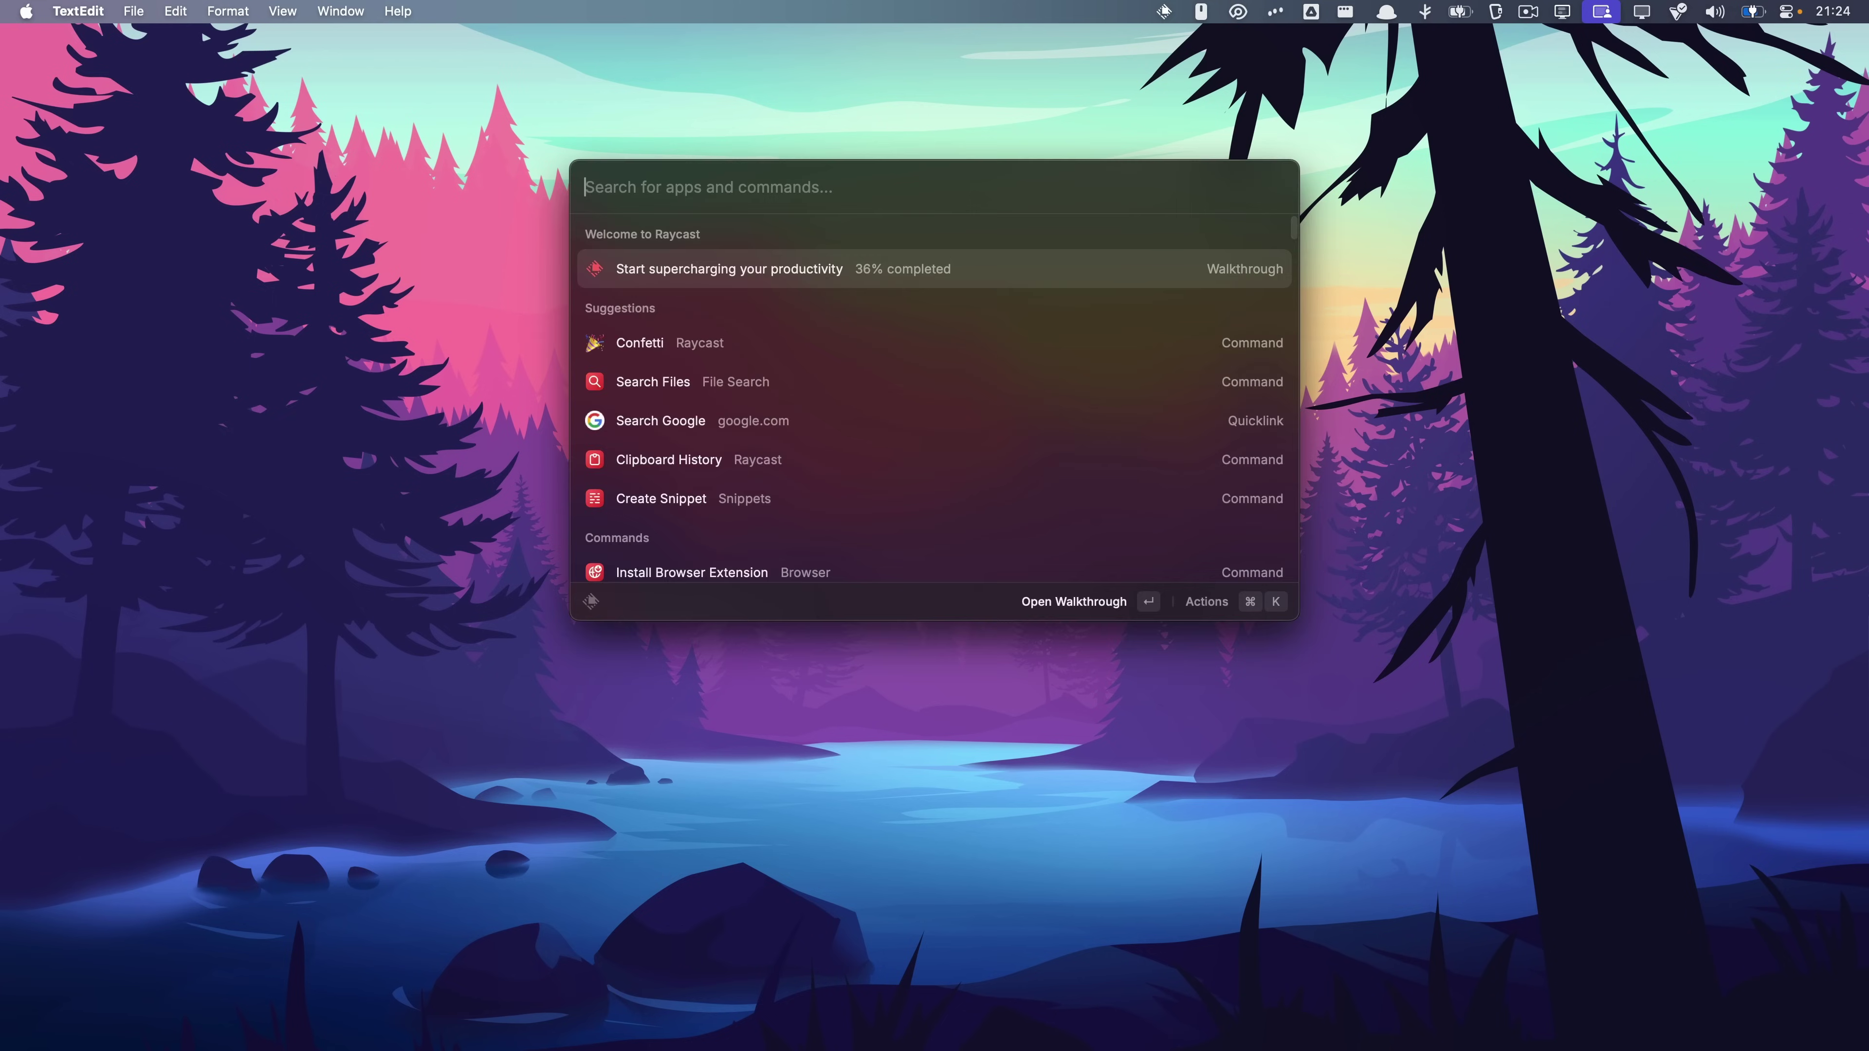
{"action": "key", "text": "Escape"}
{"action": "key", "text": "super+n"}
{"action": "type", "text": "!numbers"}
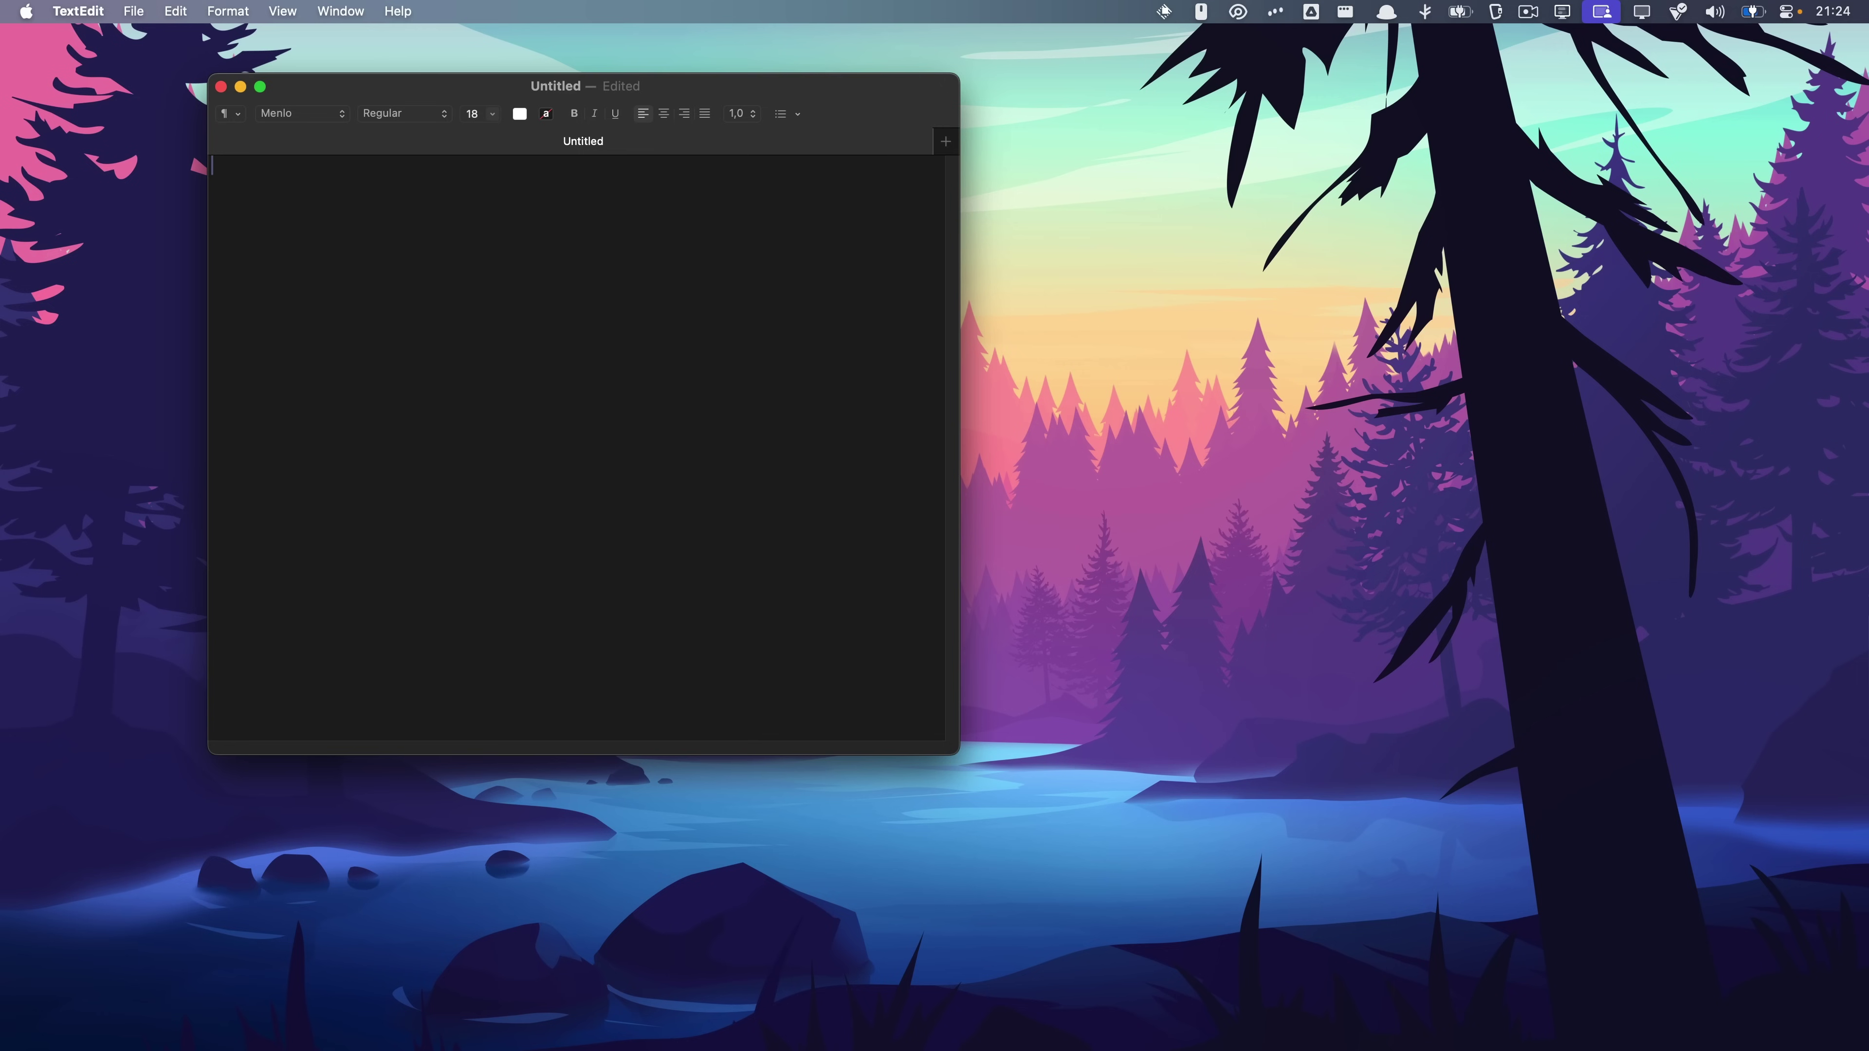
{"action": "key", "text": "super+q"}
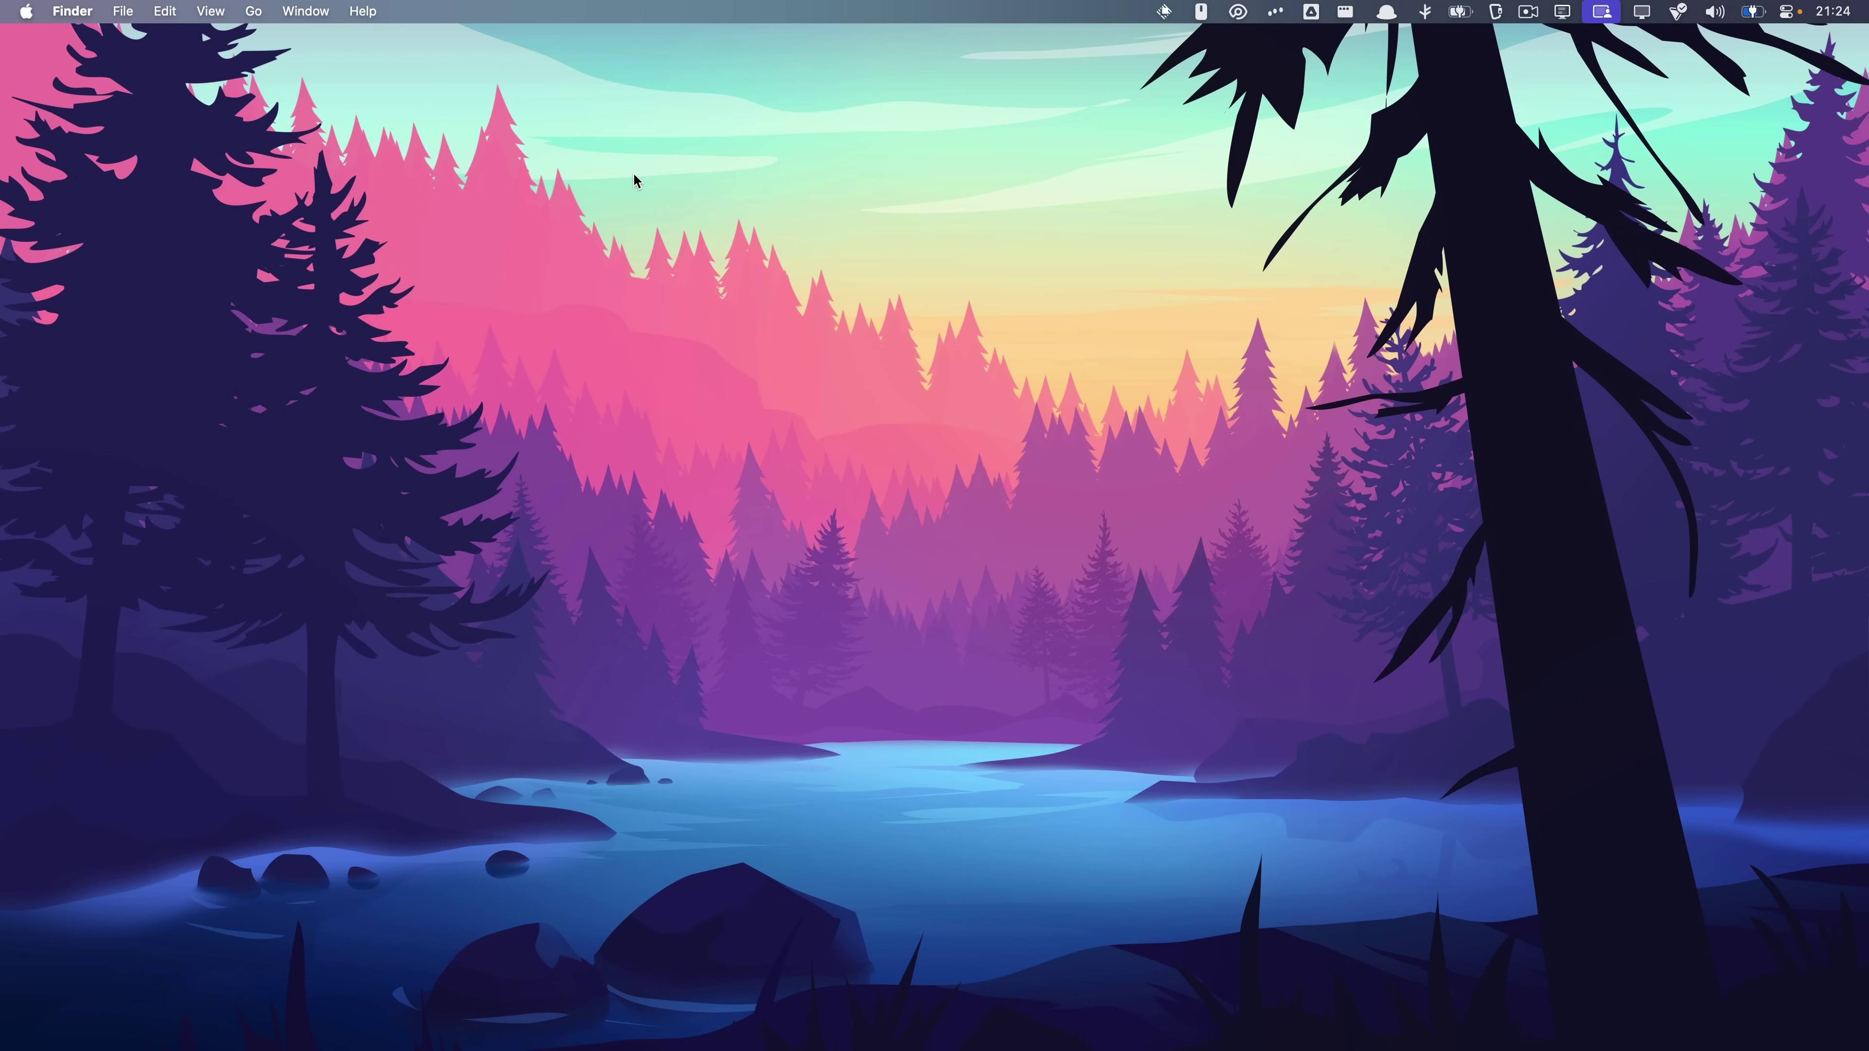
Delete the leg snippet from Search Snippets.
{"action": "key", "text": "alt+space"}
{"action": "type", "text": "snippet"}
{"action": "key", "text": "Return"}
{"action": "key", "text": "super+k"}
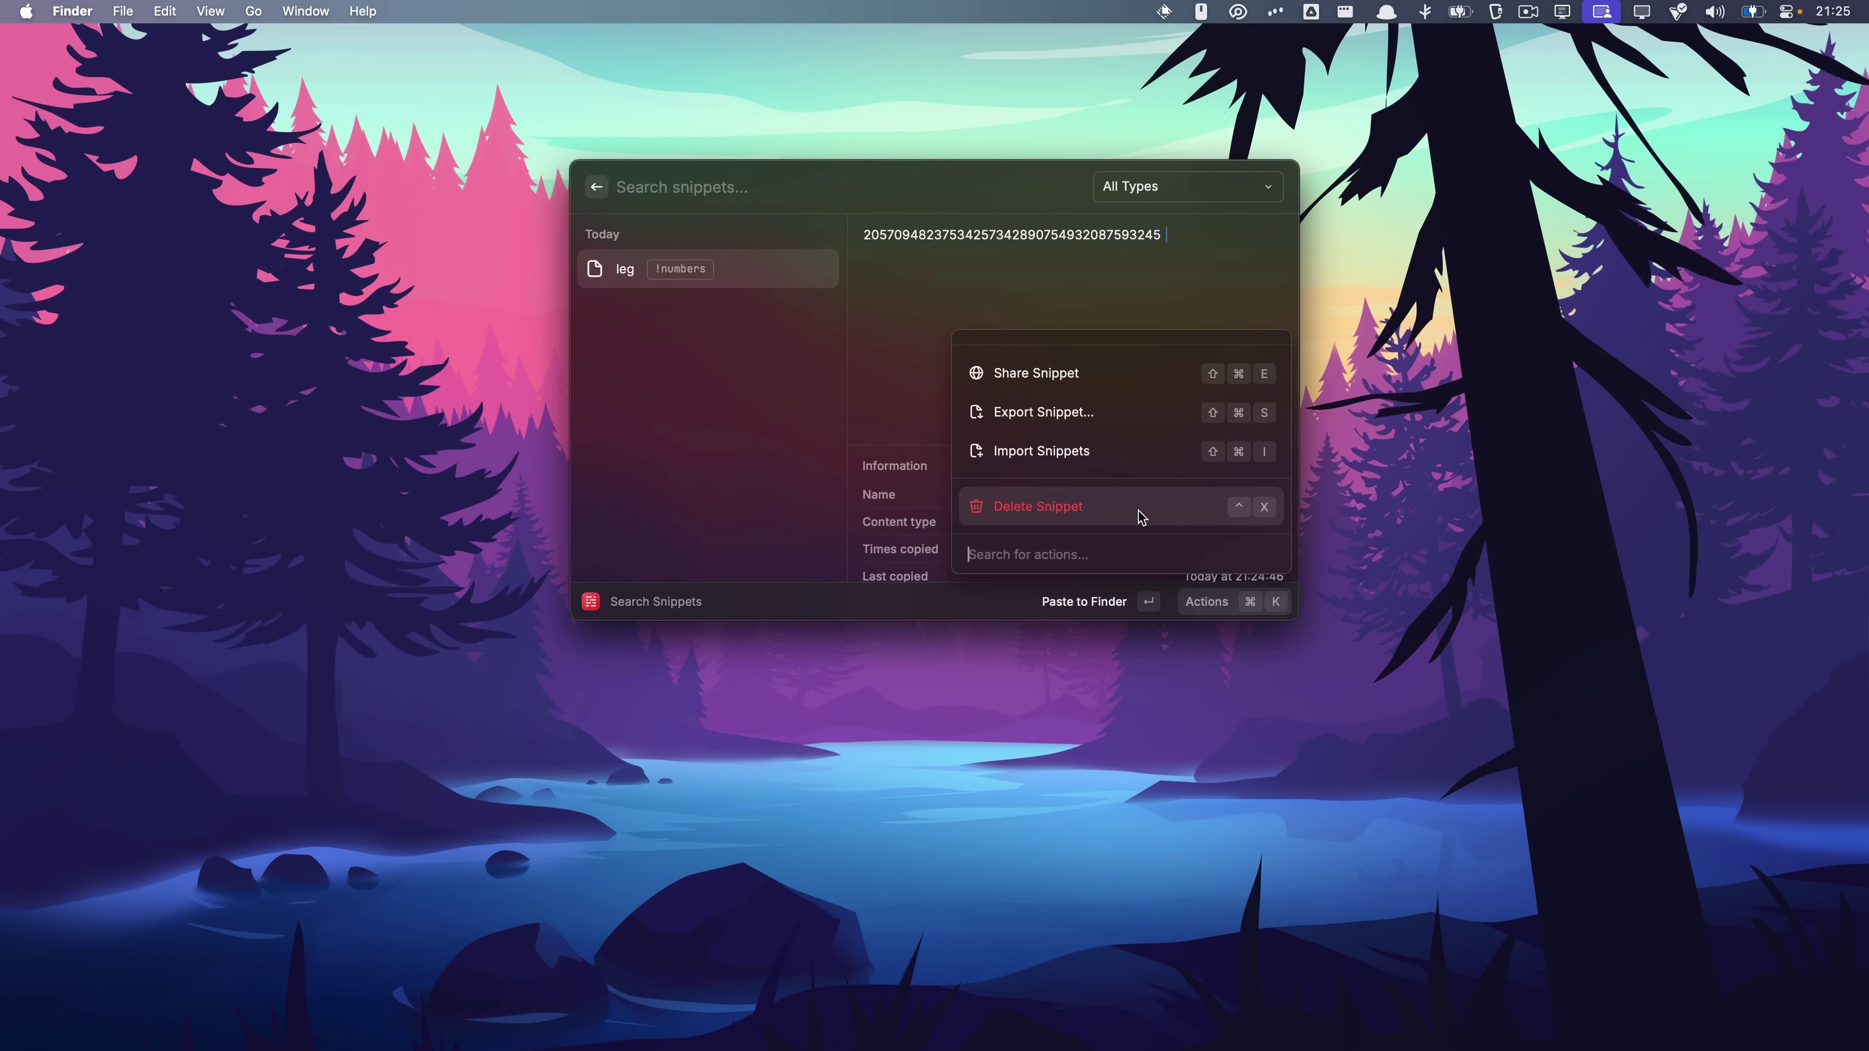
{"action": "key", "text": "ctrl+x"}
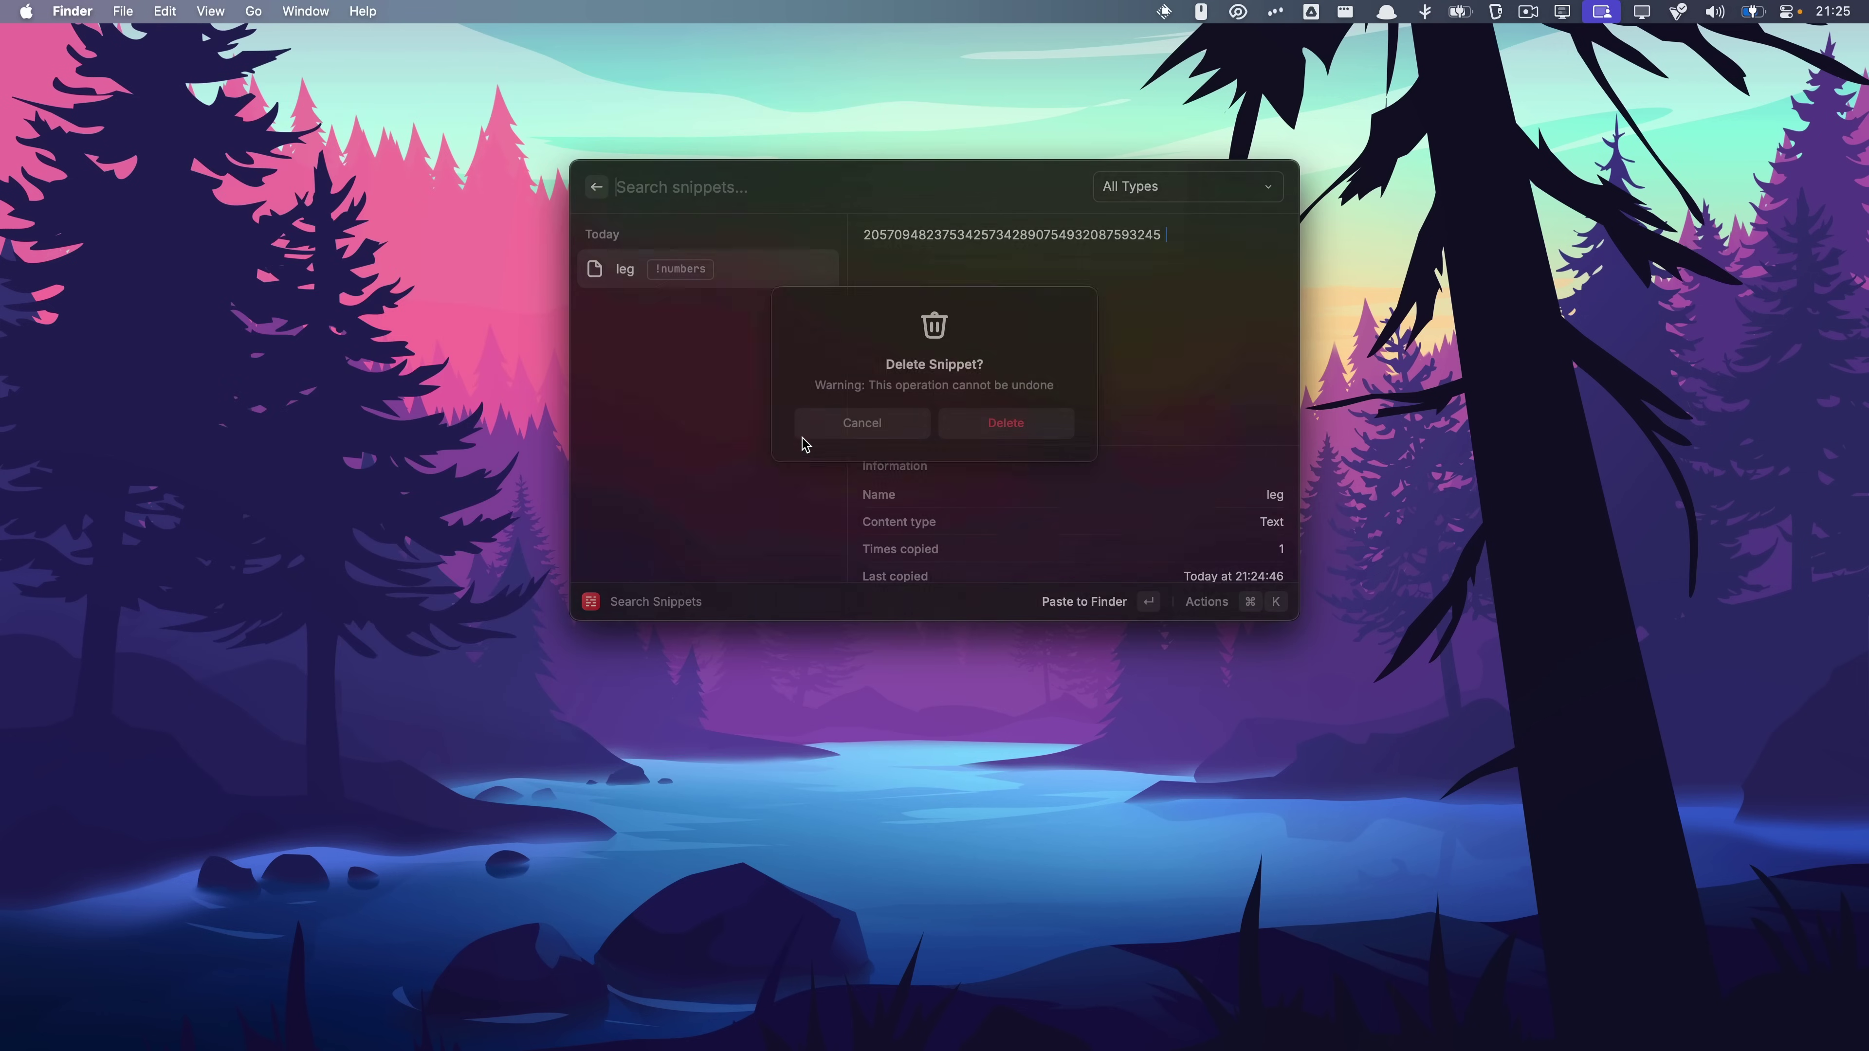
{"action": "key", "text": "Return"}
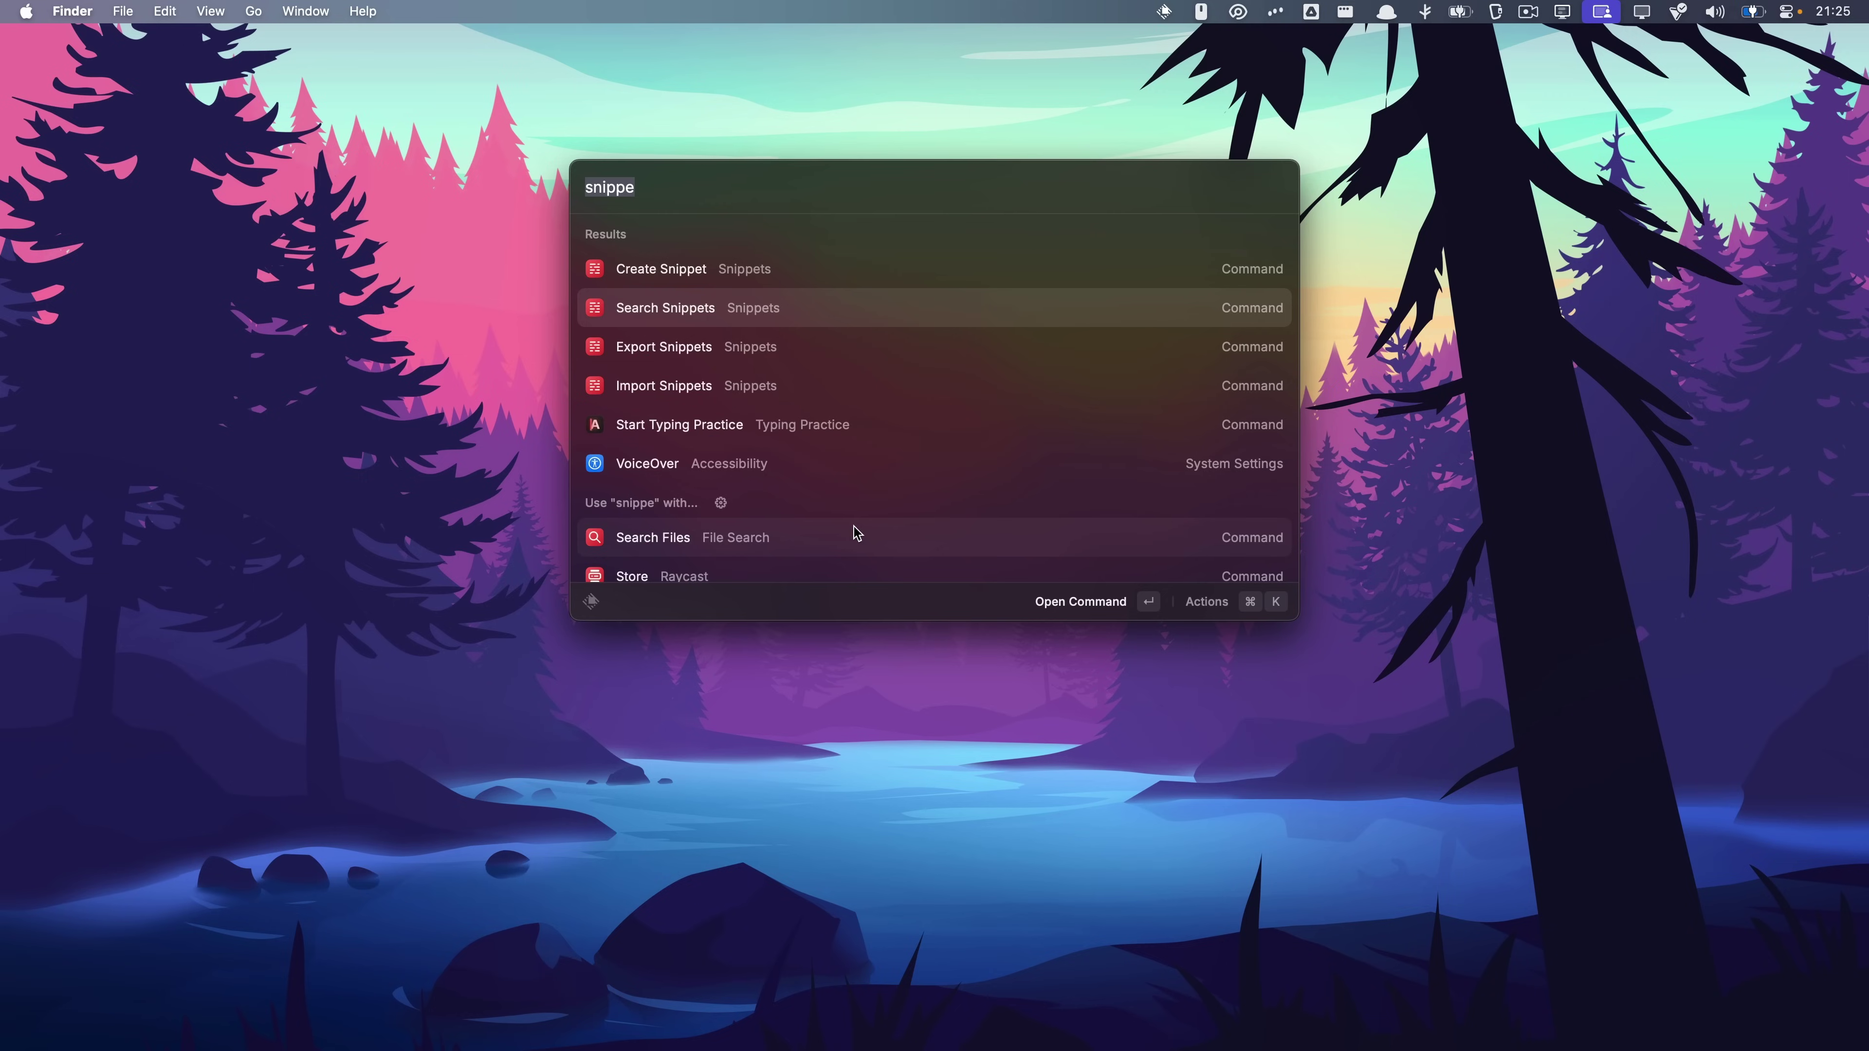
Bring Firefox to the front and snap it to the right half with Right Half.
{"action": "type", "text": "right"}
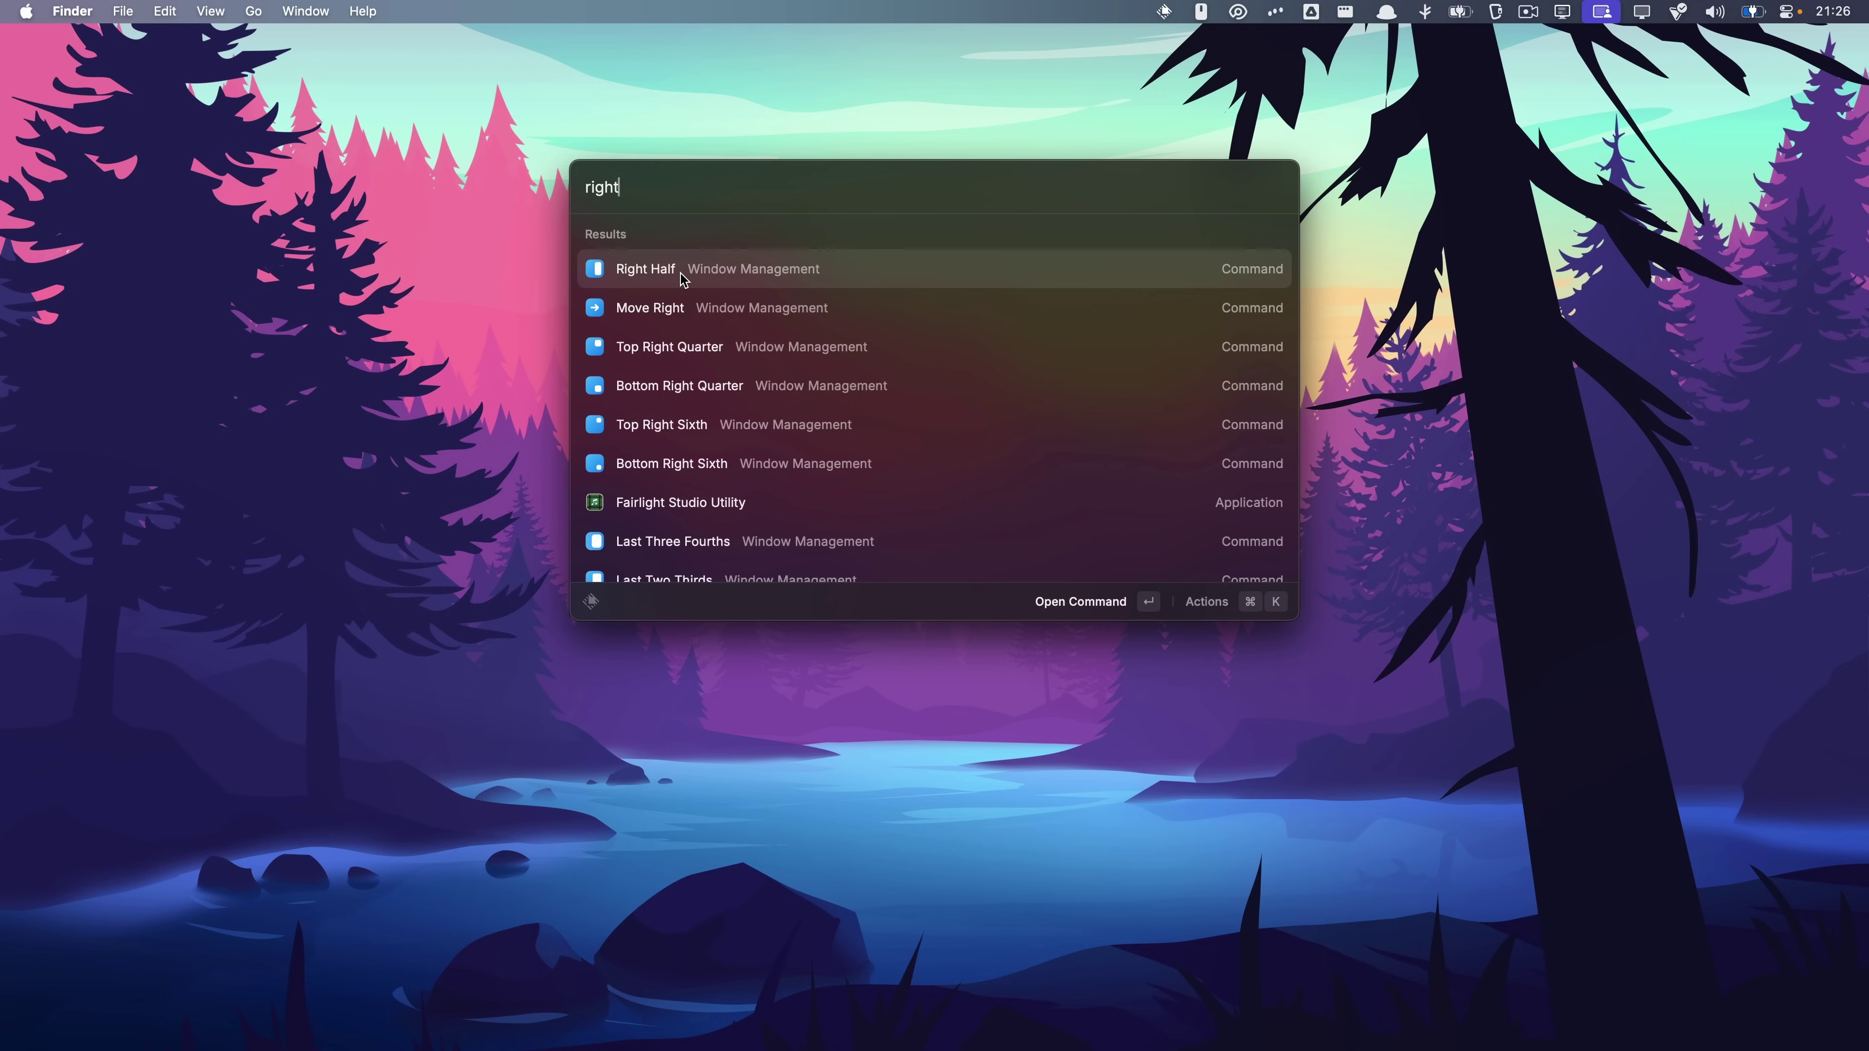
{"action": "key", "text": "Return"}
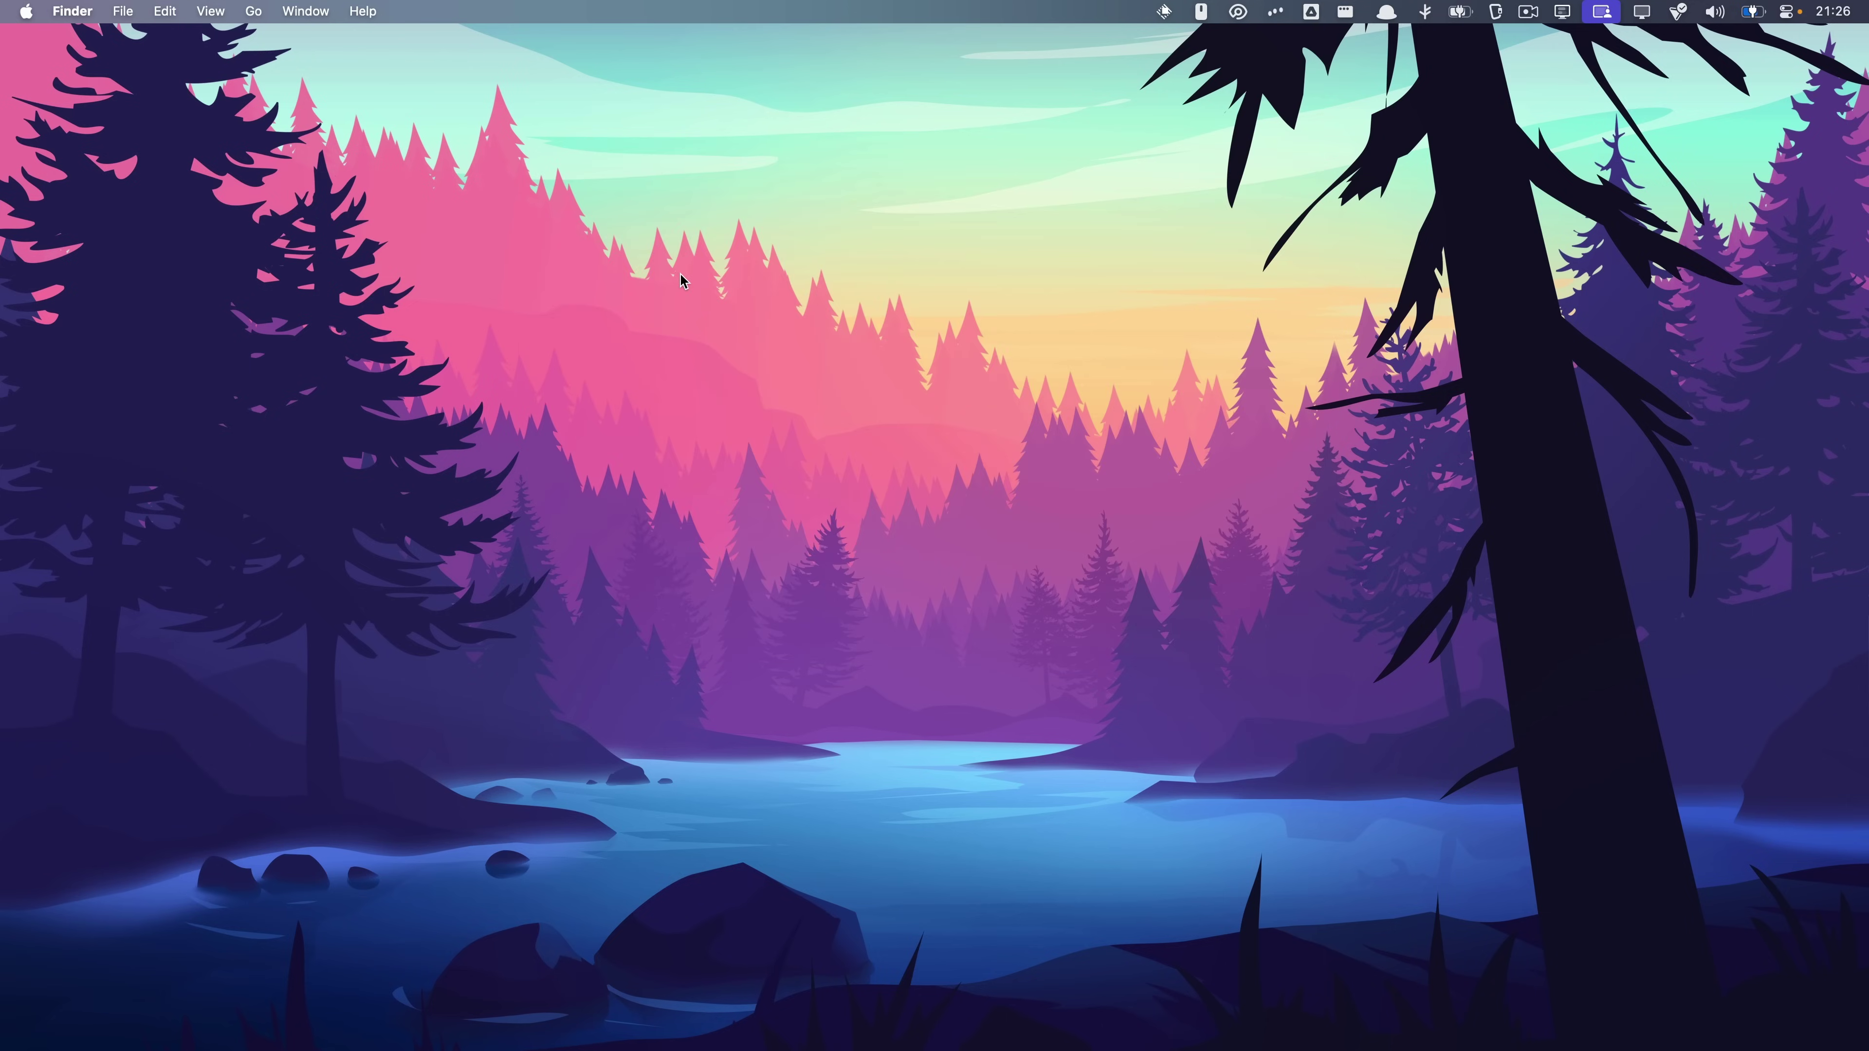
{"action": "mouse_move", "coordinate": [20, 524]}
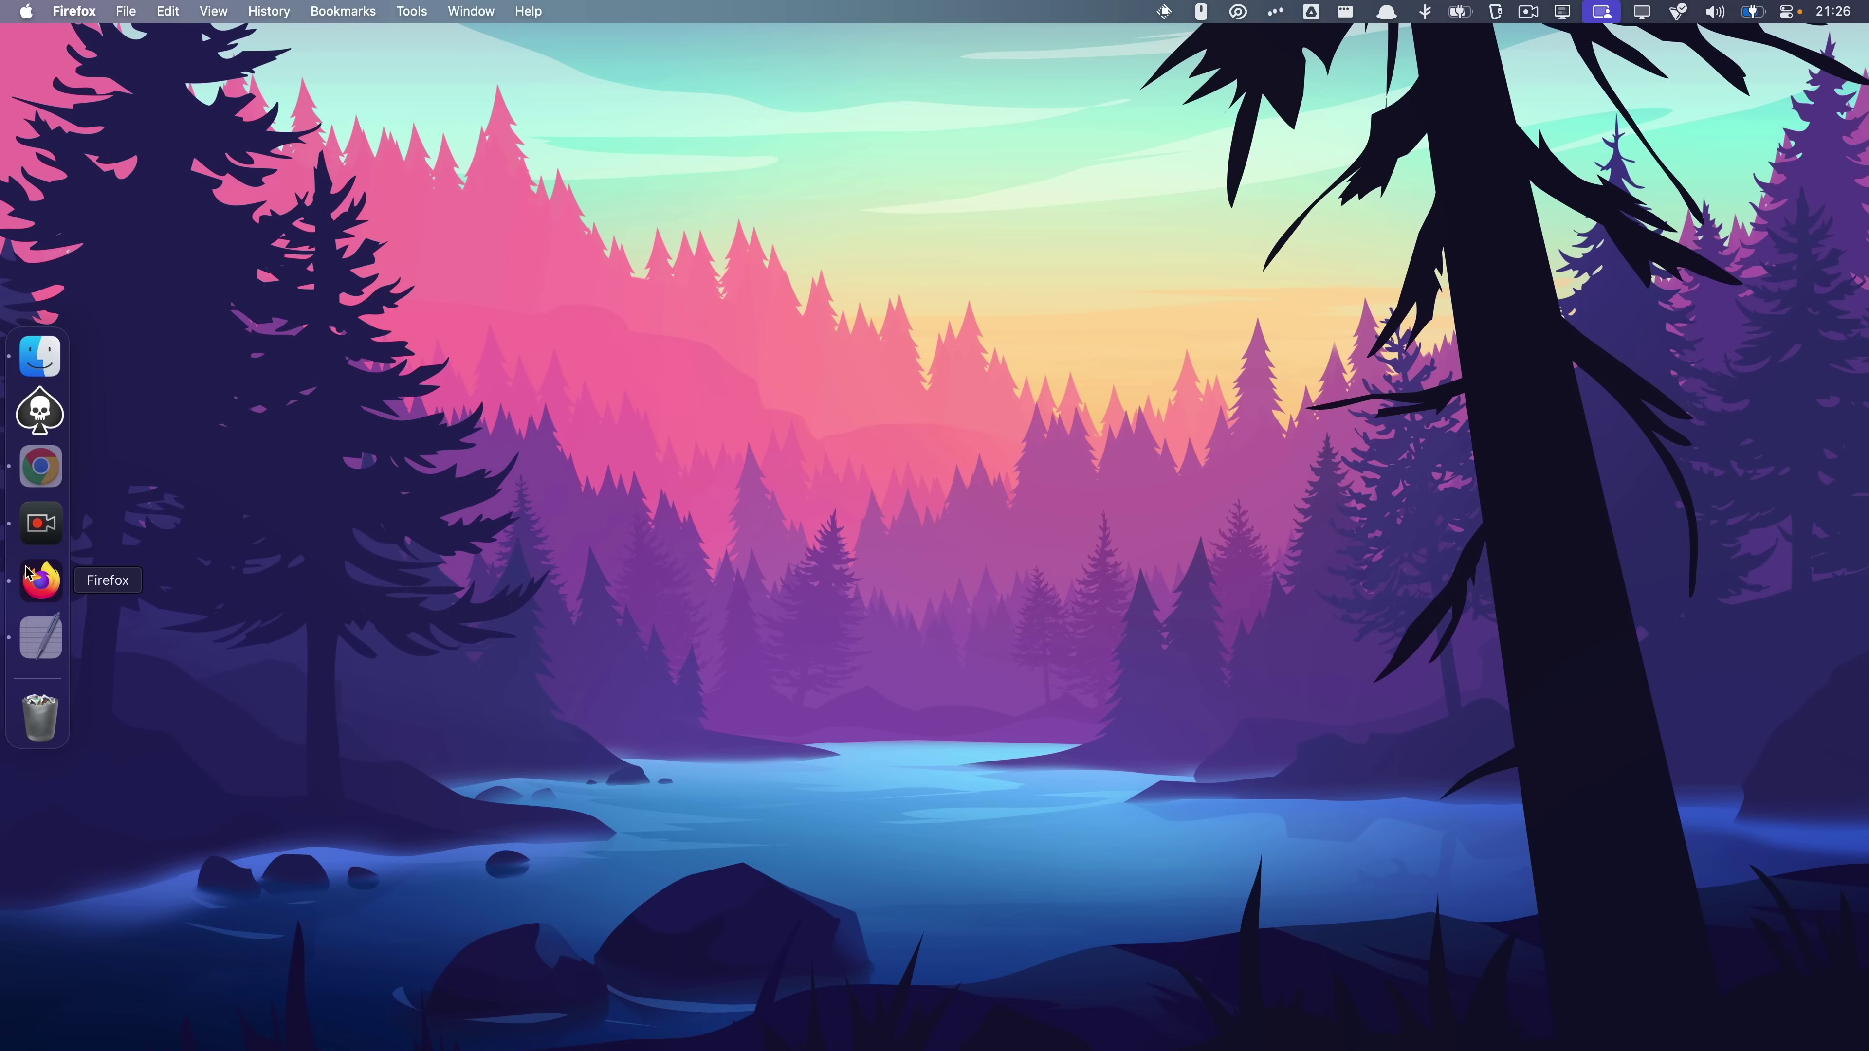
{"action": "left_click", "coordinate": [38, 574]}
{"action": "key", "text": "alt+space"}
{"action": "type", "text": "right"}
{"action": "key", "text": "Return"}
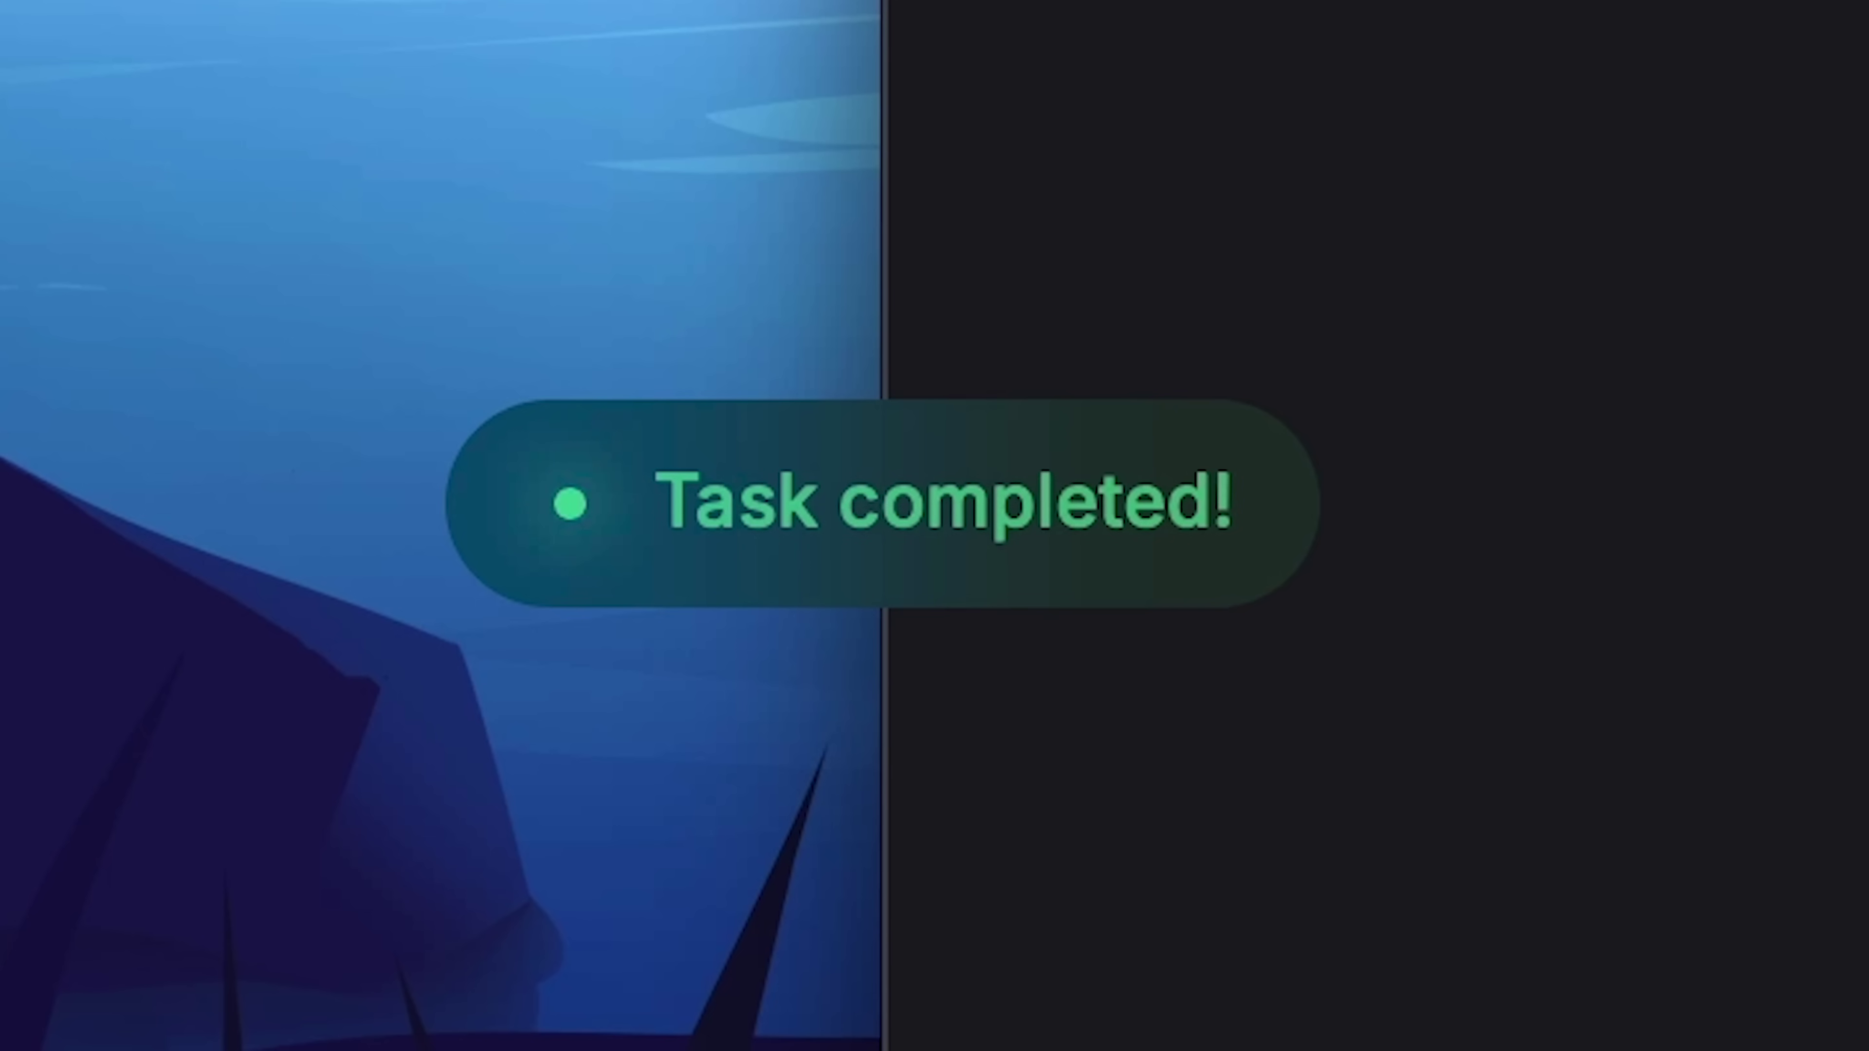
Snap Firefox to the left half, then back to the right half.
{"action": "key", "text": "alt+space"}
{"action": "type", "text": "left"}
{"action": "key", "text": "Return"}
{"action": "key", "text": "alt+space"}
{"action": "type", "text": "right"}
{"action": "key", "text": "Return"}
Open the Right Half command's settings through its Configure Command action.
{"action": "key", "text": "alt+space"}
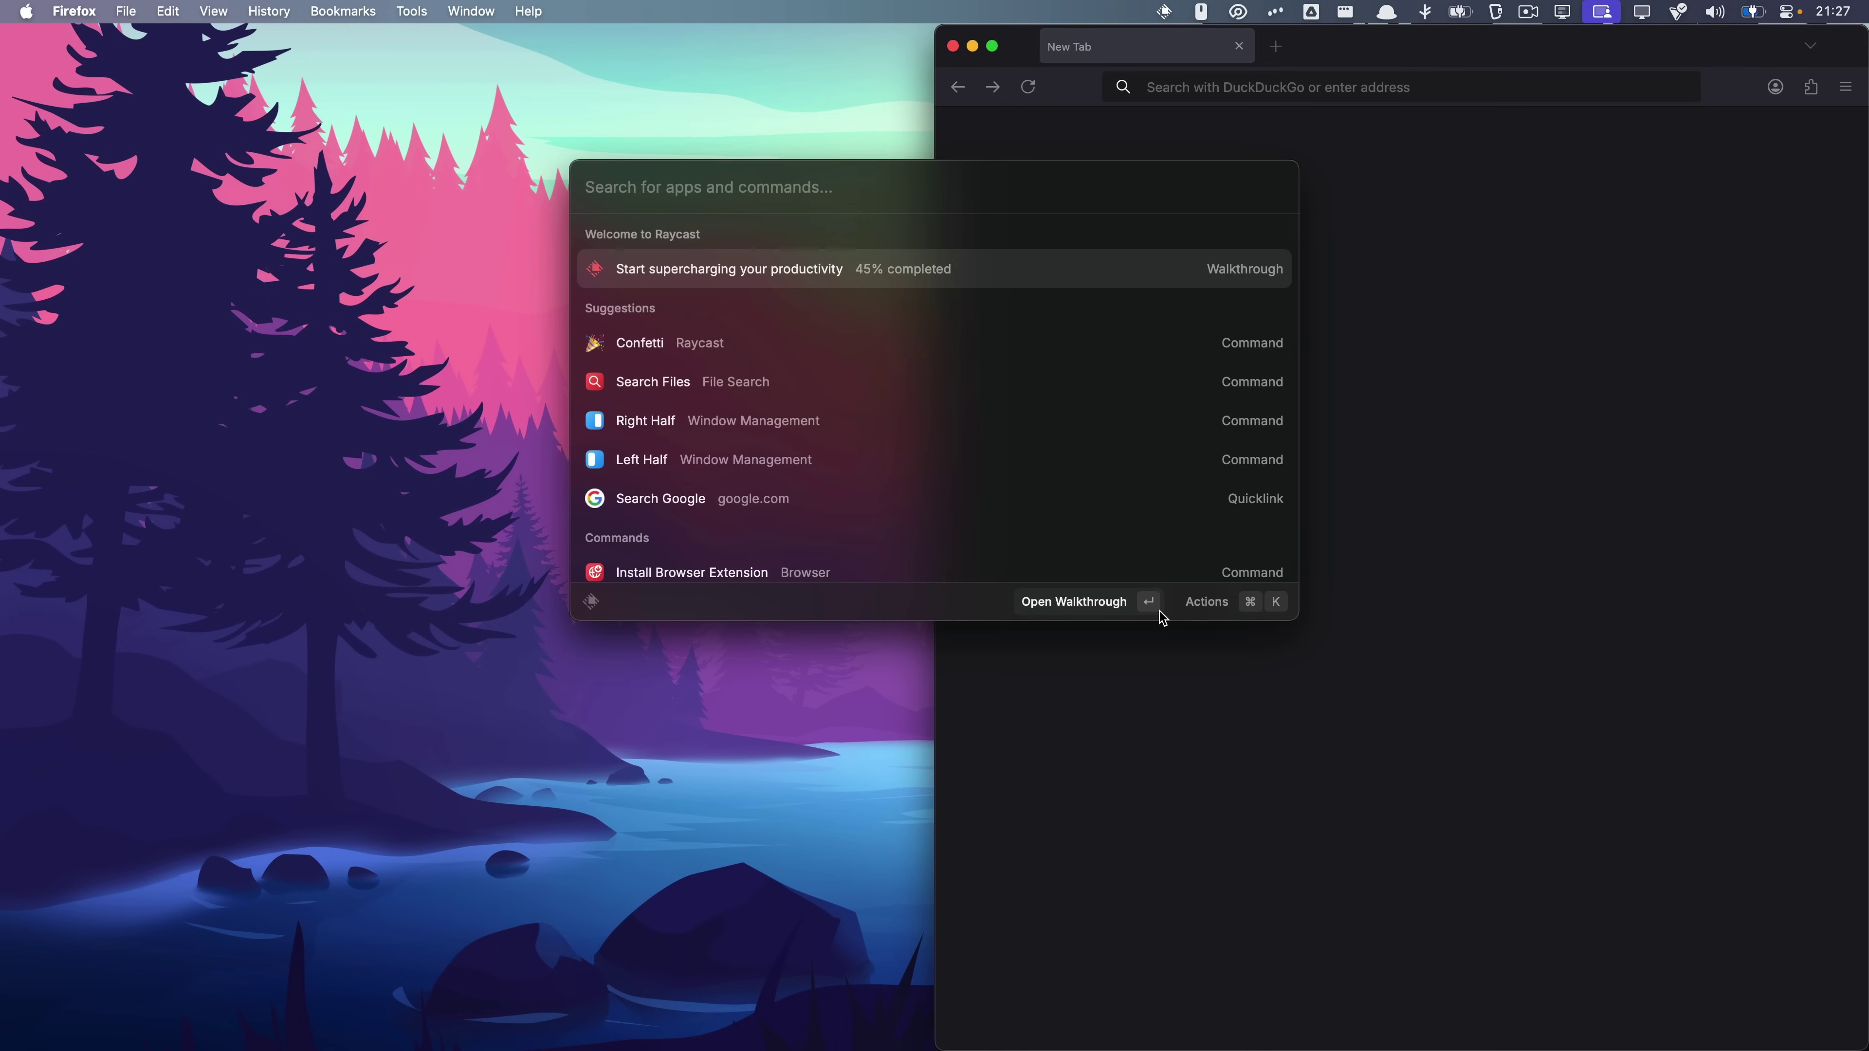
{"action": "key", "text": "super+k"}
{"action": "right_click", "coordinate": [681, 427]}
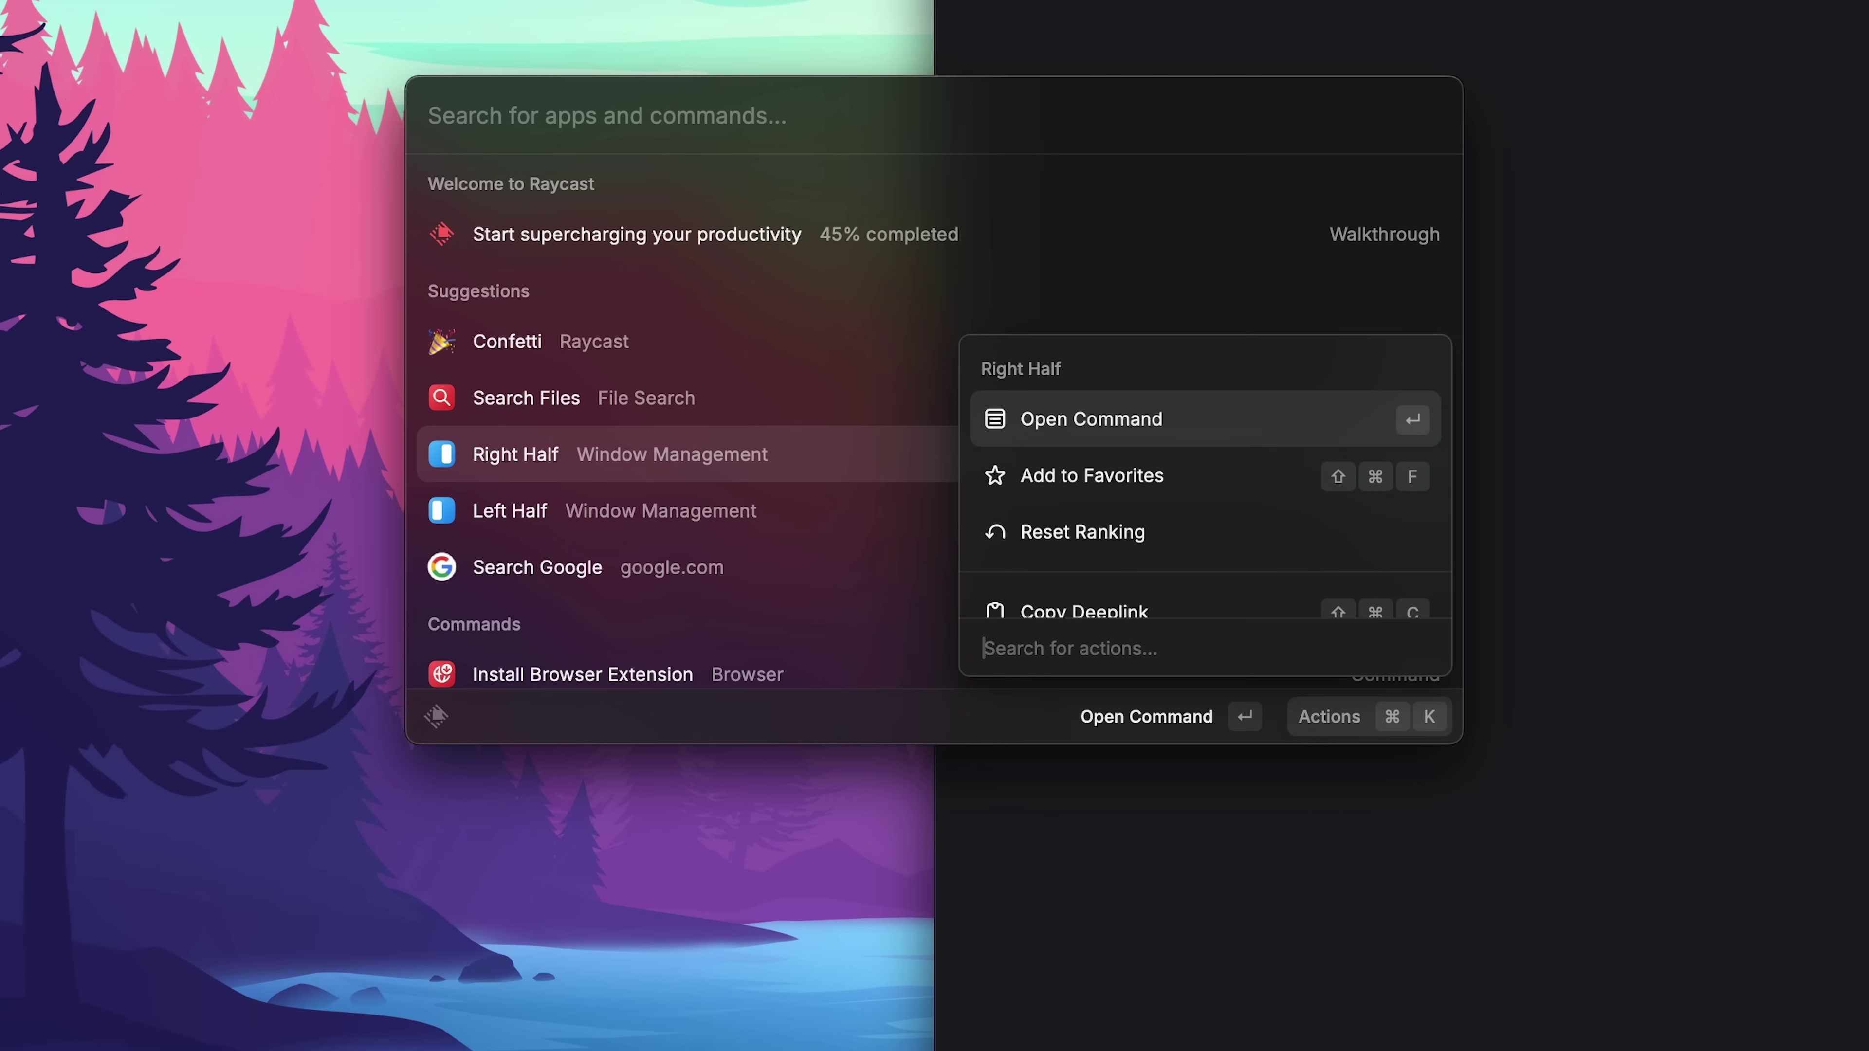
{"action": "key", "text": "Down"}
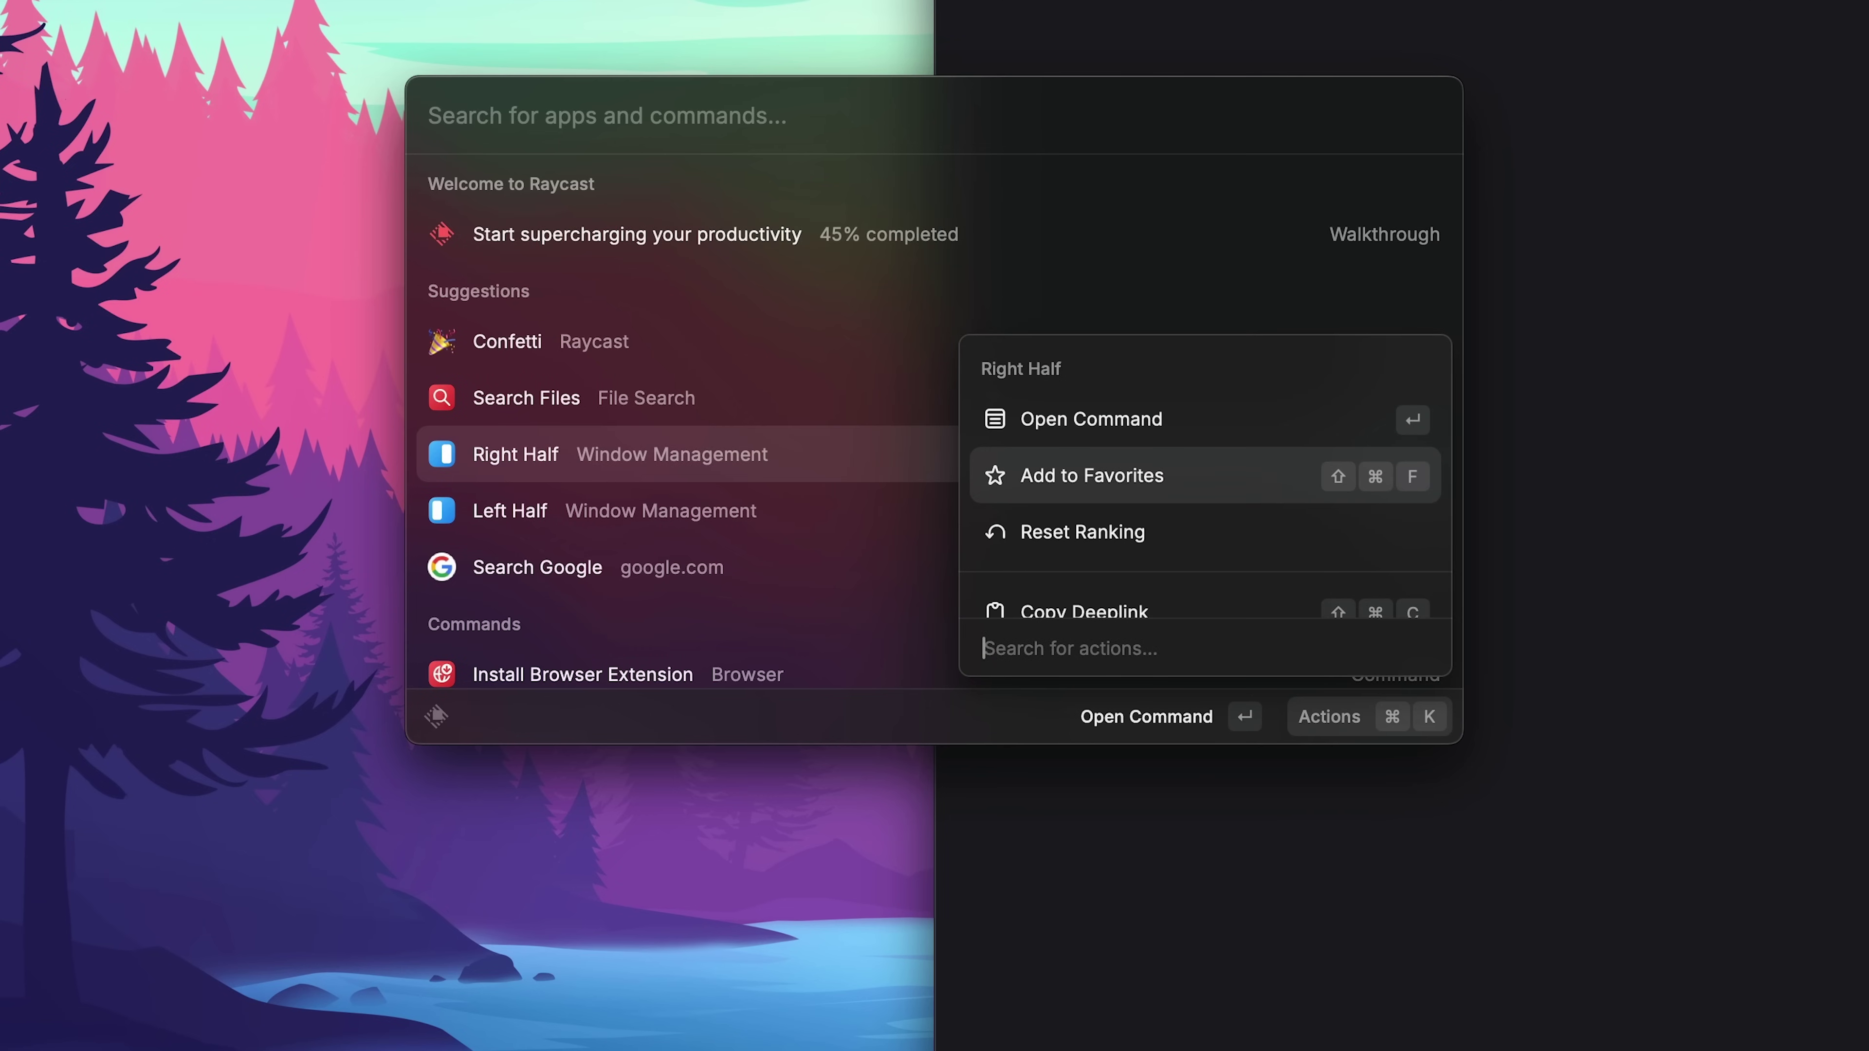
{"action": "key", "text": "Down"}
{"action": "key", "text": "Down"}
{"action": "key", "text": "Down"}
{"action": "key", "text": "Down"}
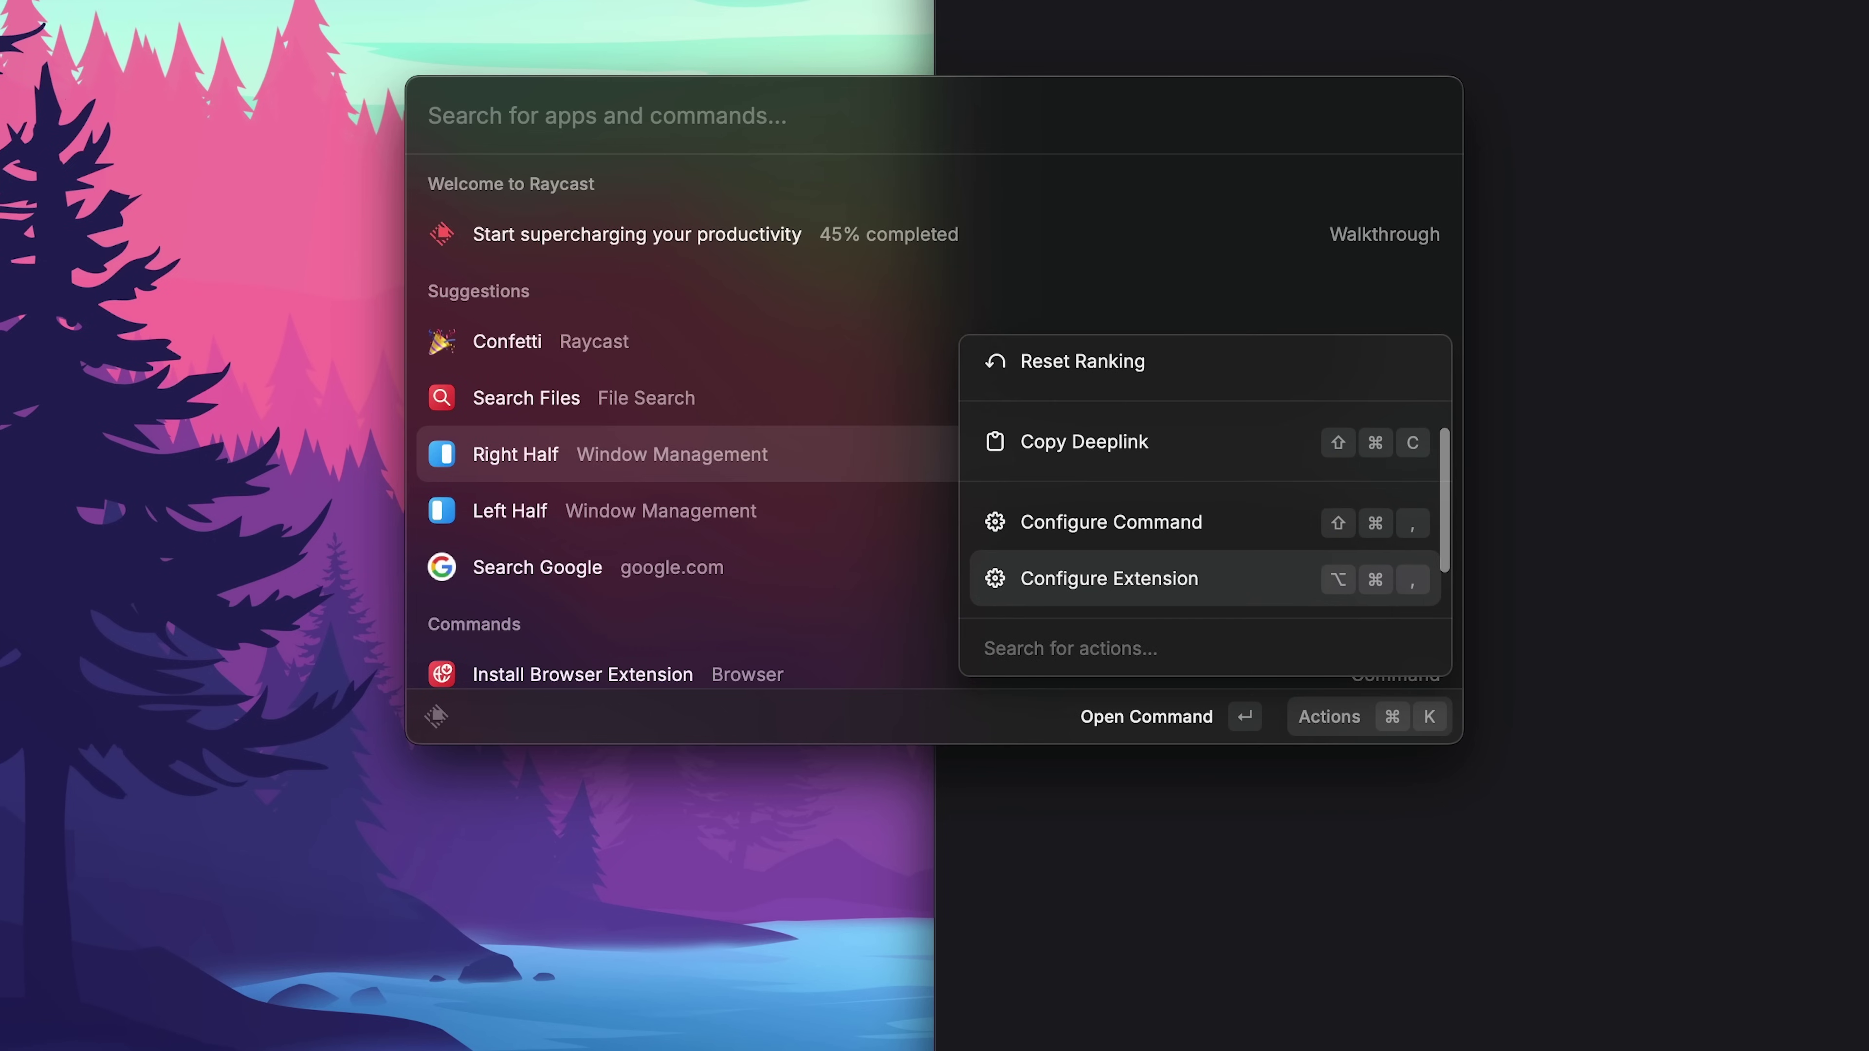
{"action": "key", "text": "Up"}
{"action": "key", "text": "Return"}
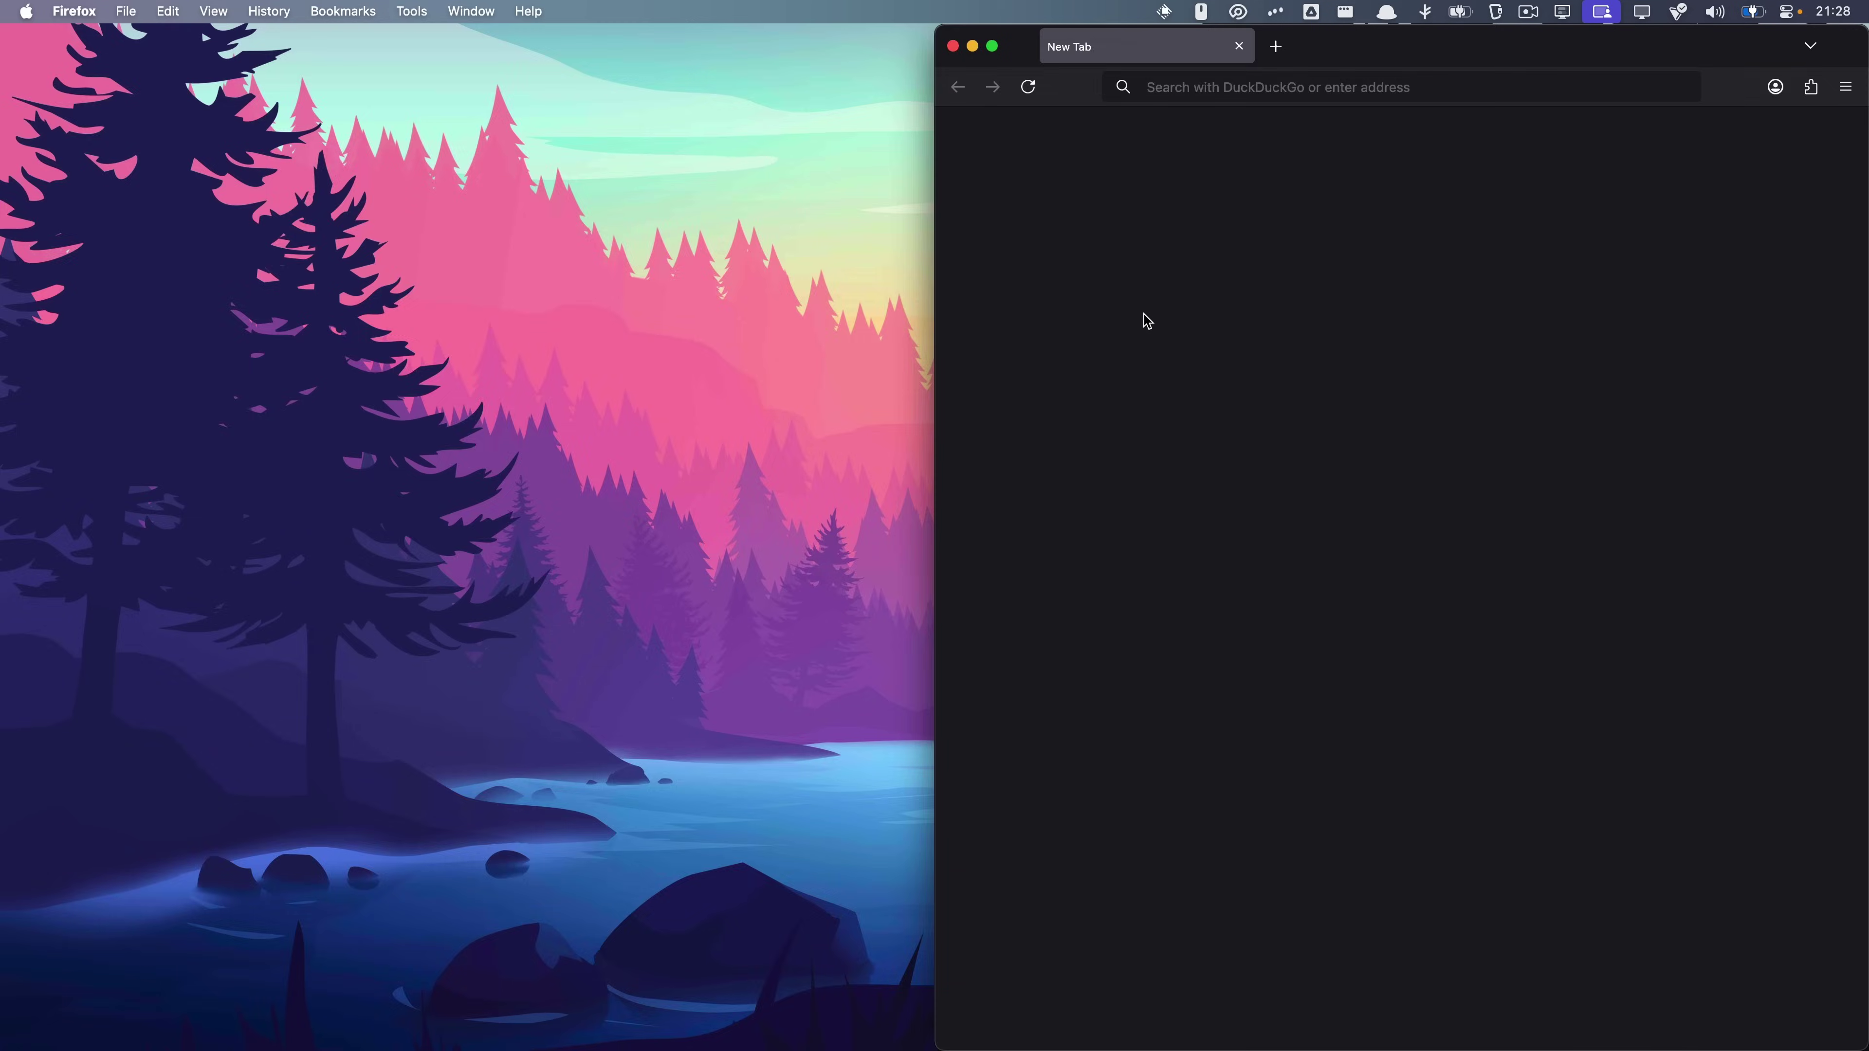
Maximize Firefox and return it to the right half, then view Rectangle's layouts menu.
{"action": "key", "text": "ctrl+alt+Return"}
{"action": "key", "text": "ctrl+alt+Right"}
{"action": "left_click", "coordinate": [1346, 12]}
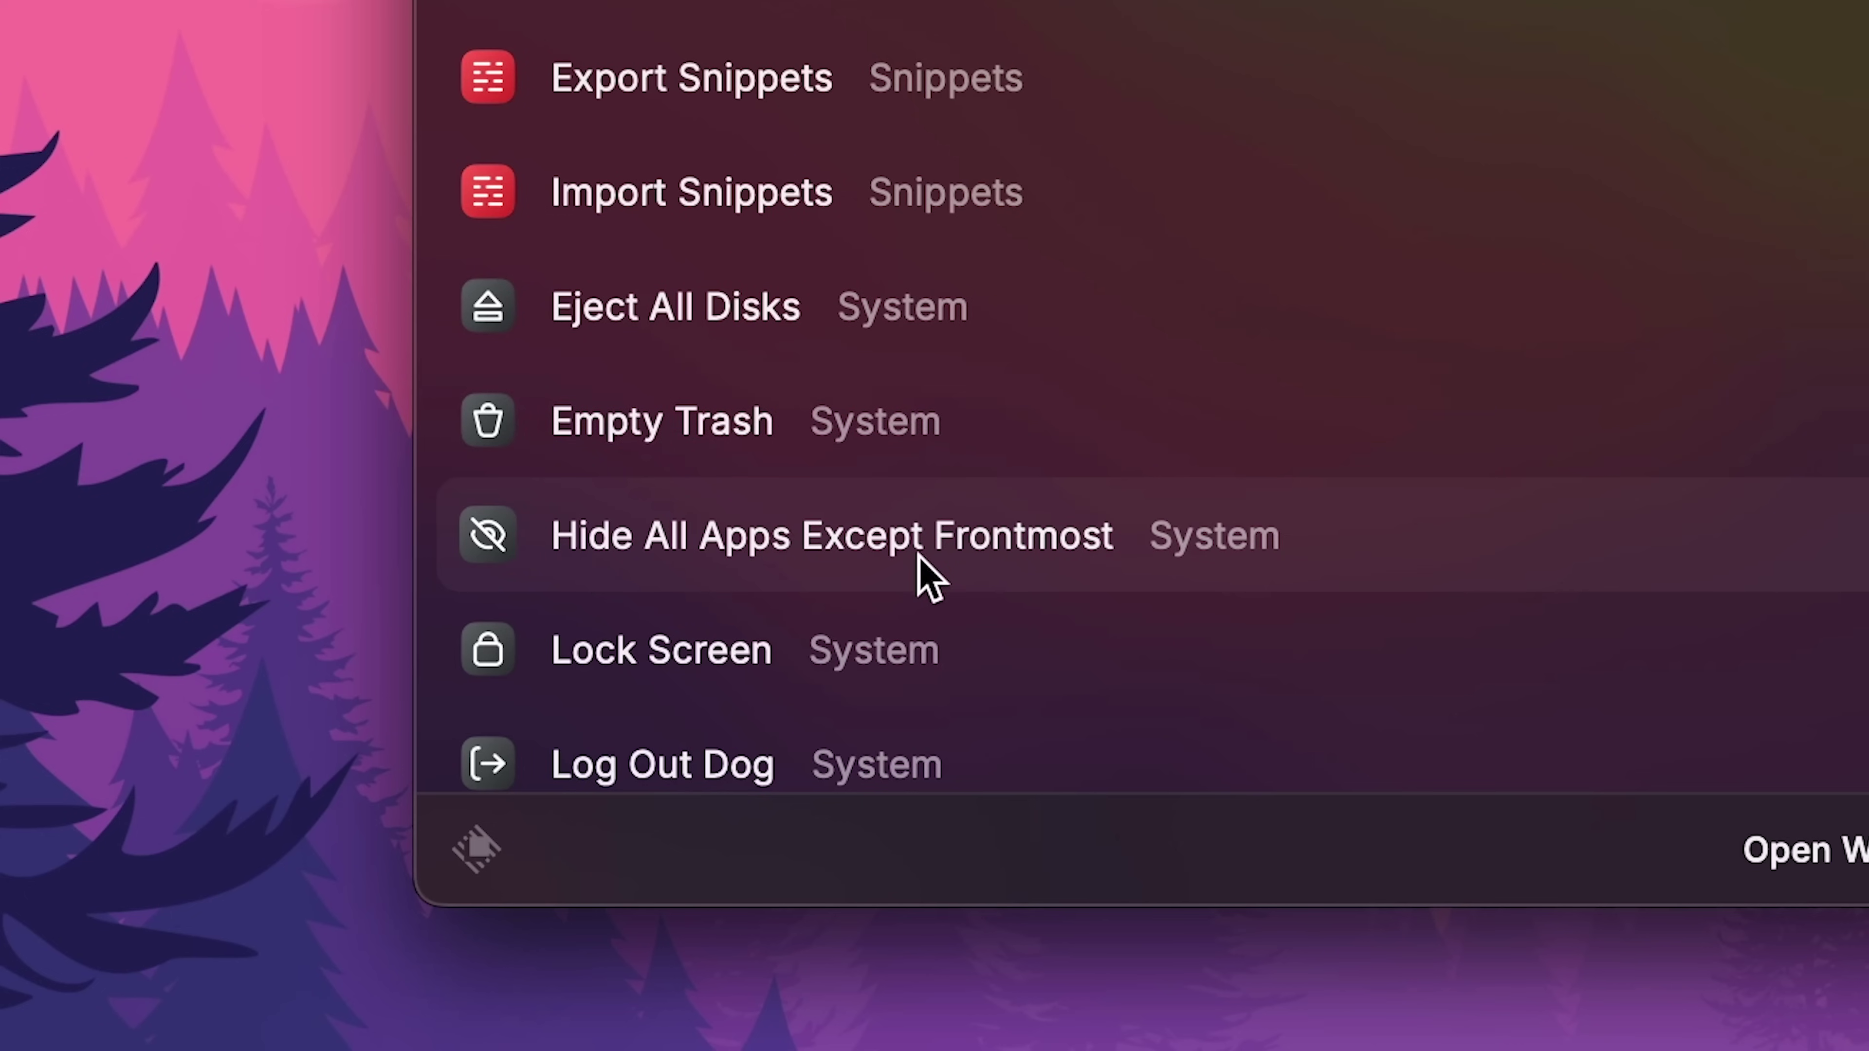
Browse Raycast's System commands list, then close Raycast.
{"action": "scroll", "coordinate": [1045, 581], "scroll_direction": "down", "scroll_amount": 15}
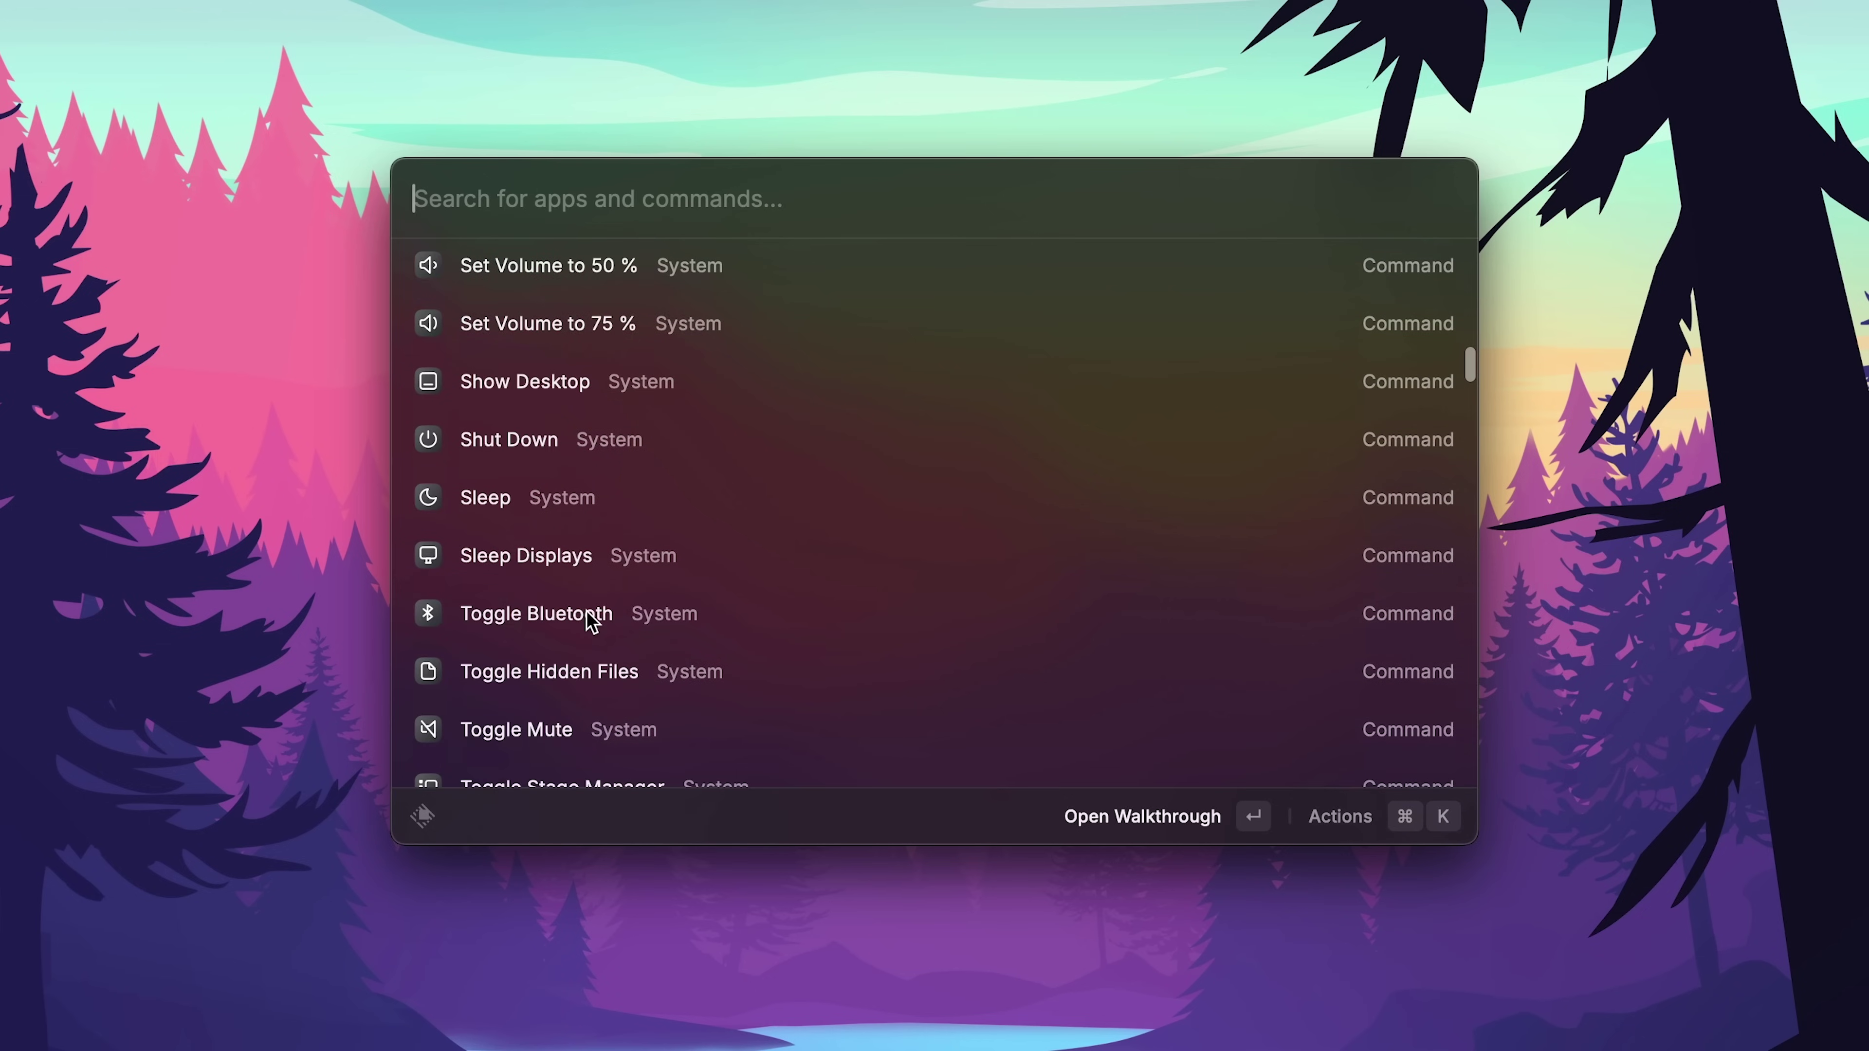
{"action": "scroll", "coordinate": [591, 620], "scroll_direction": "down", "scroll_amount": 3}
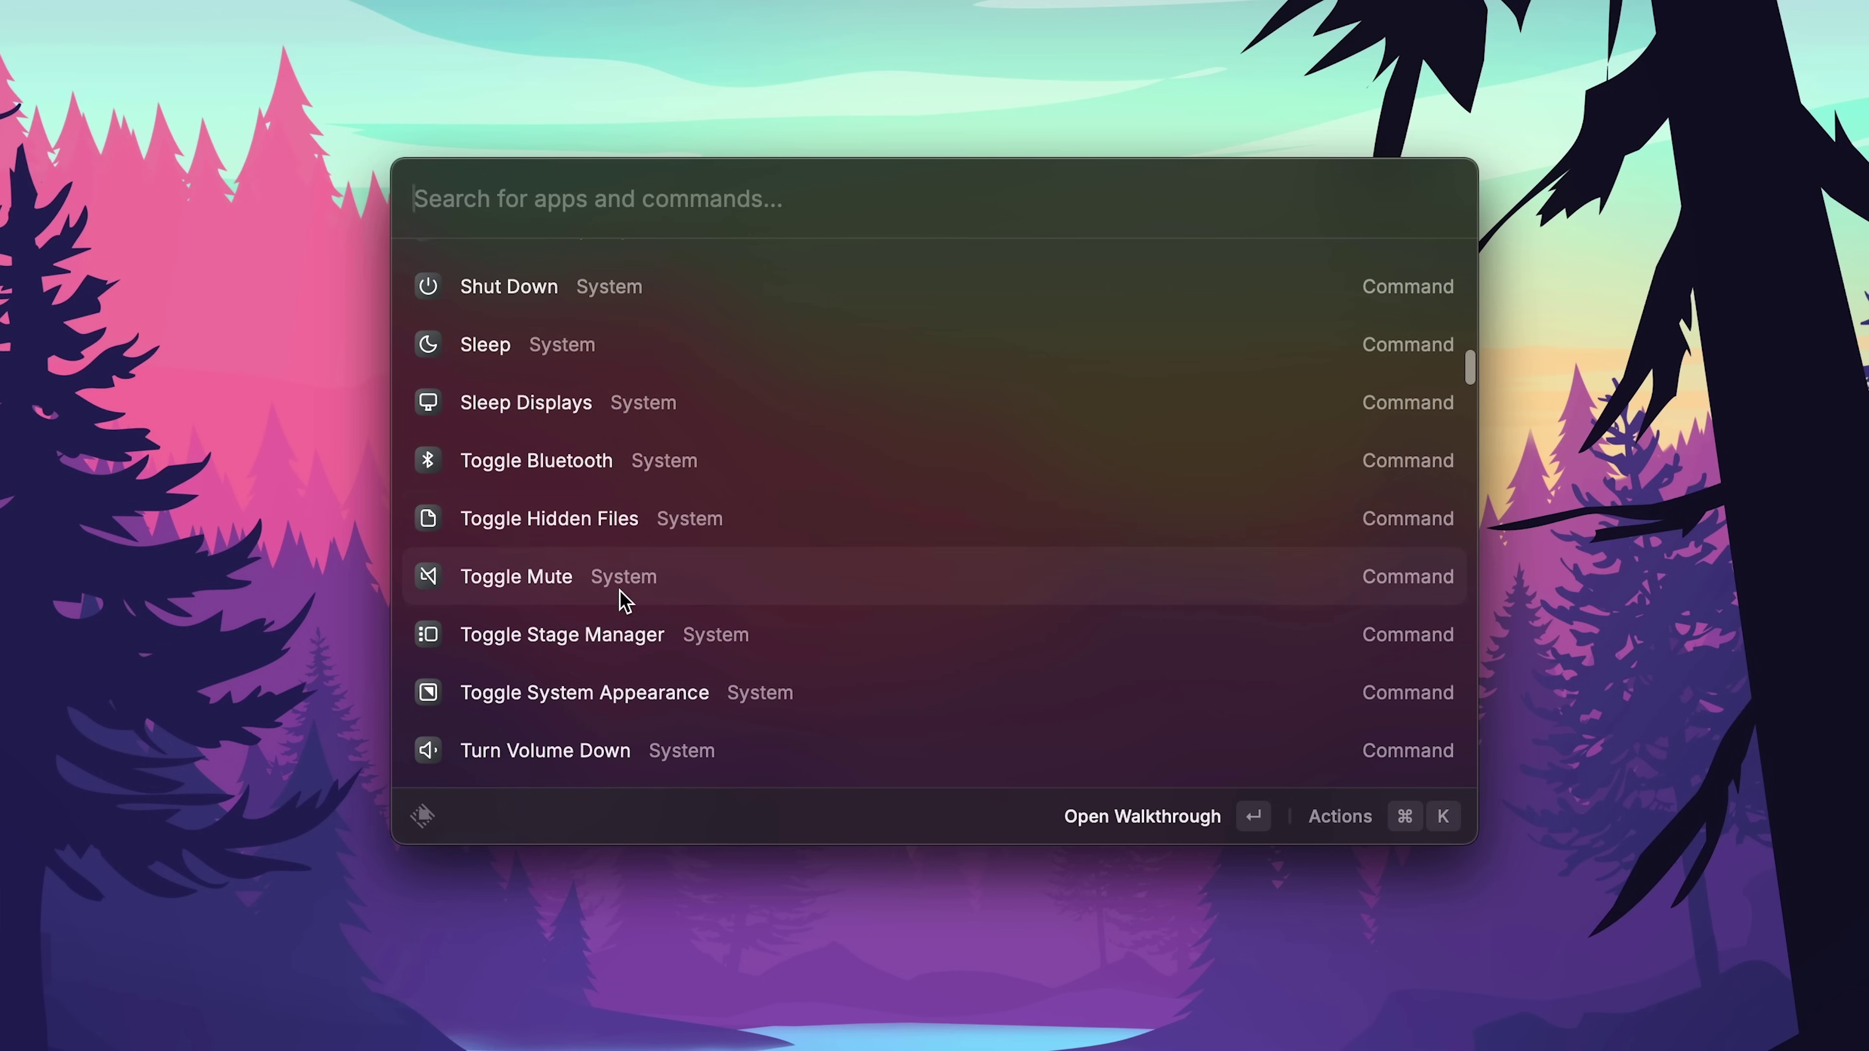
{"action": "key", "text": "Escape"}
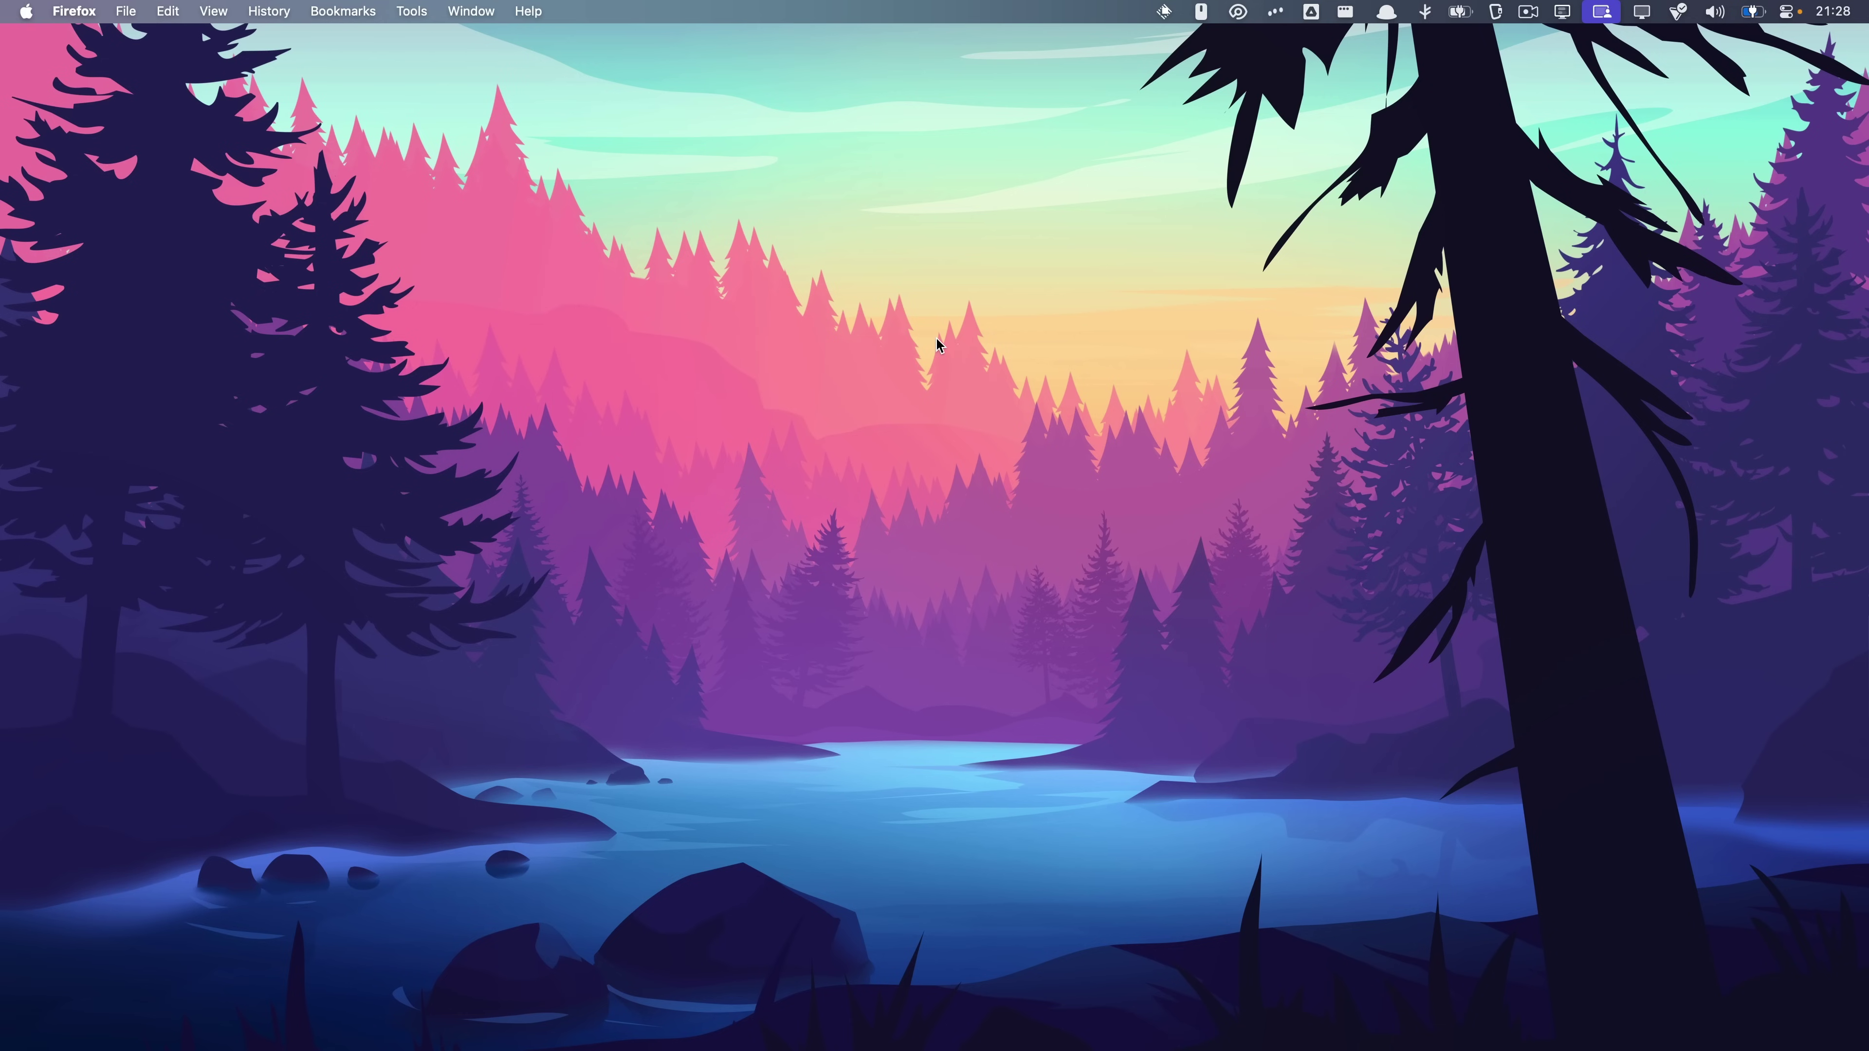
Turn on Stage Manager by searching 'stag' in the launcher.
{"action": "key", "text": "alt+space"}
{"action": "type", "text": "se"}
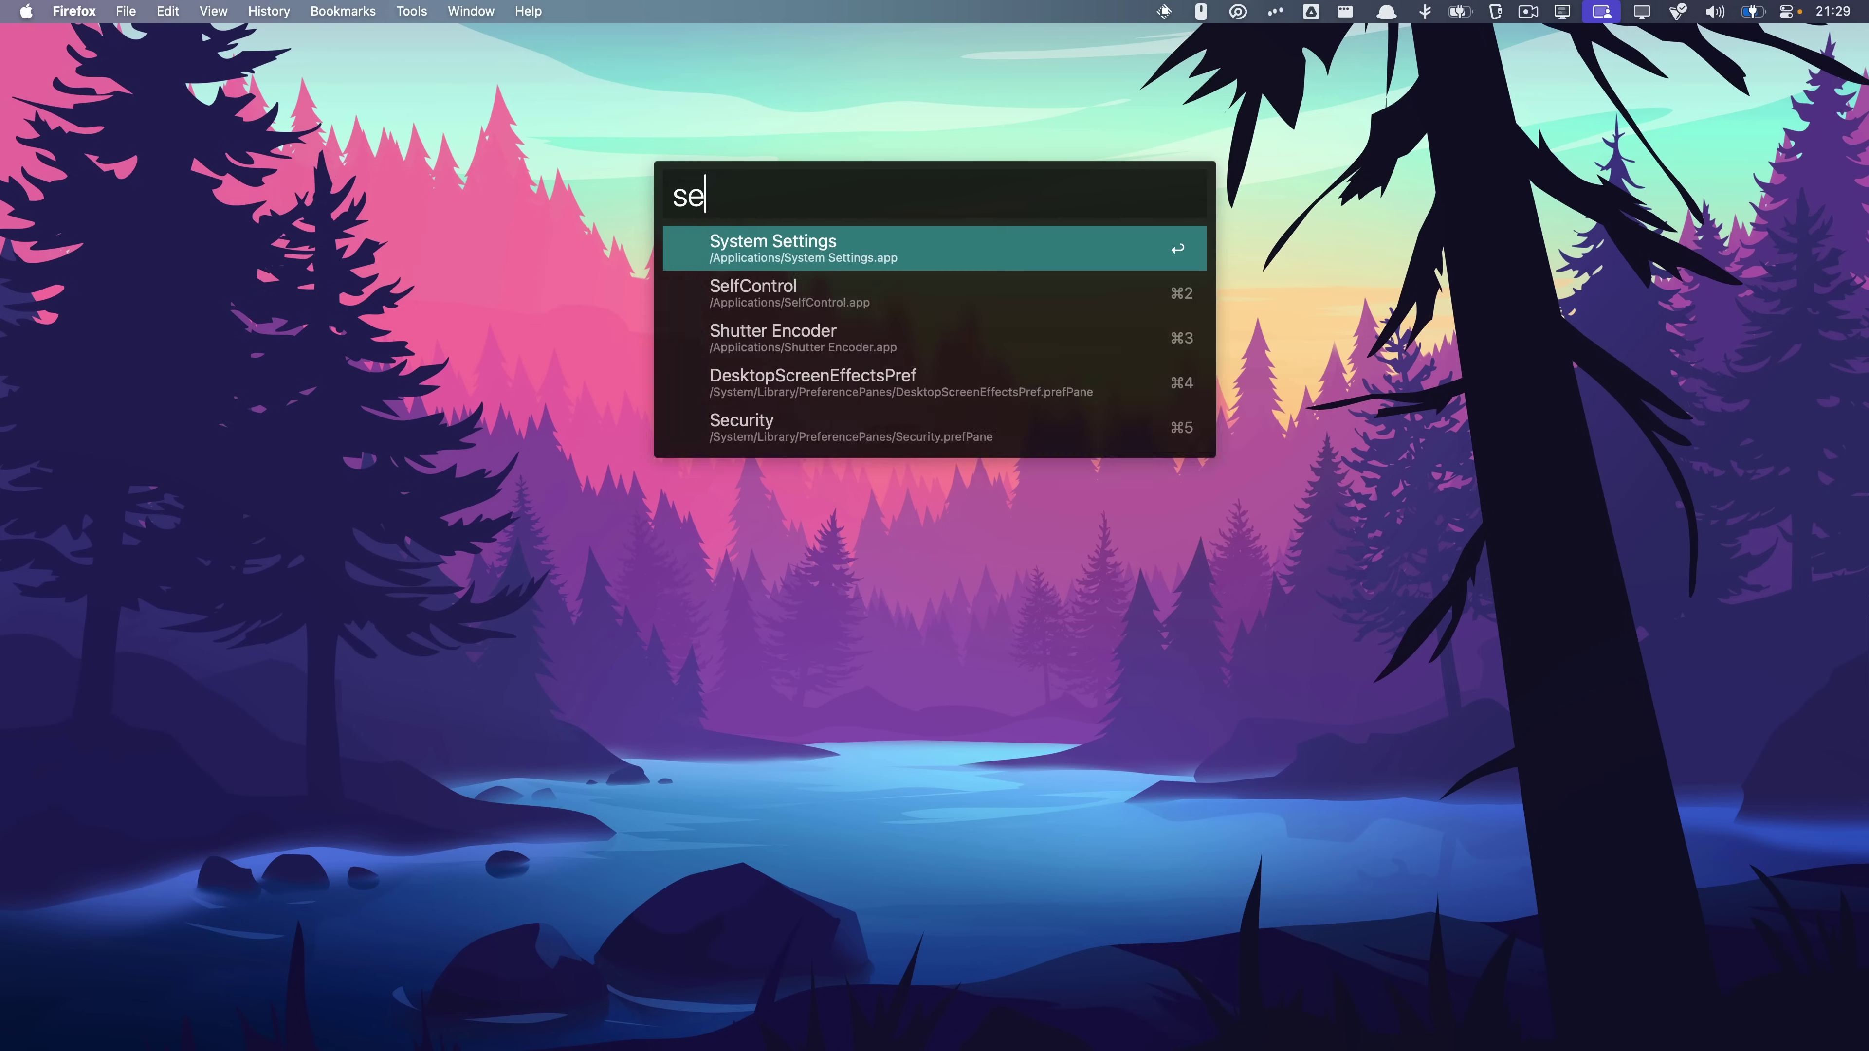
{"action": "type", "text": "ting"}
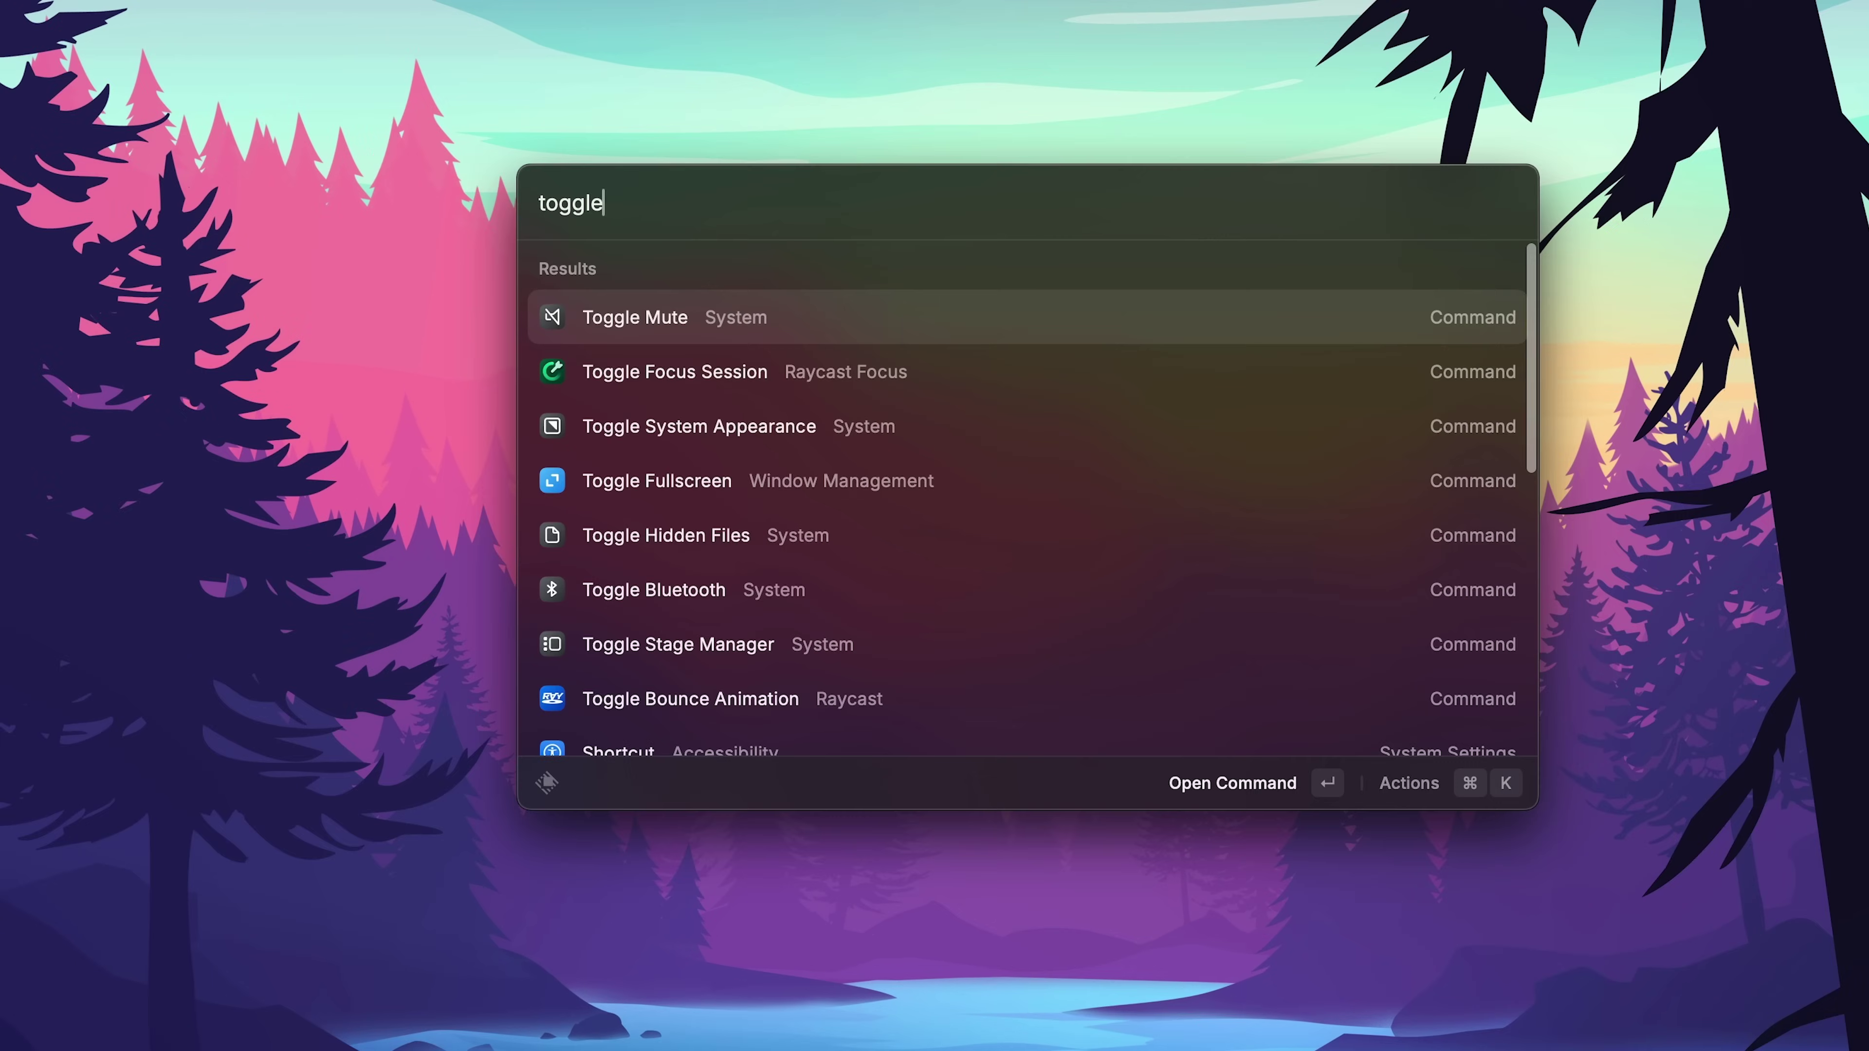
{"action": "type", "text": "stag"}
{"action": "key", "text": "Return"}
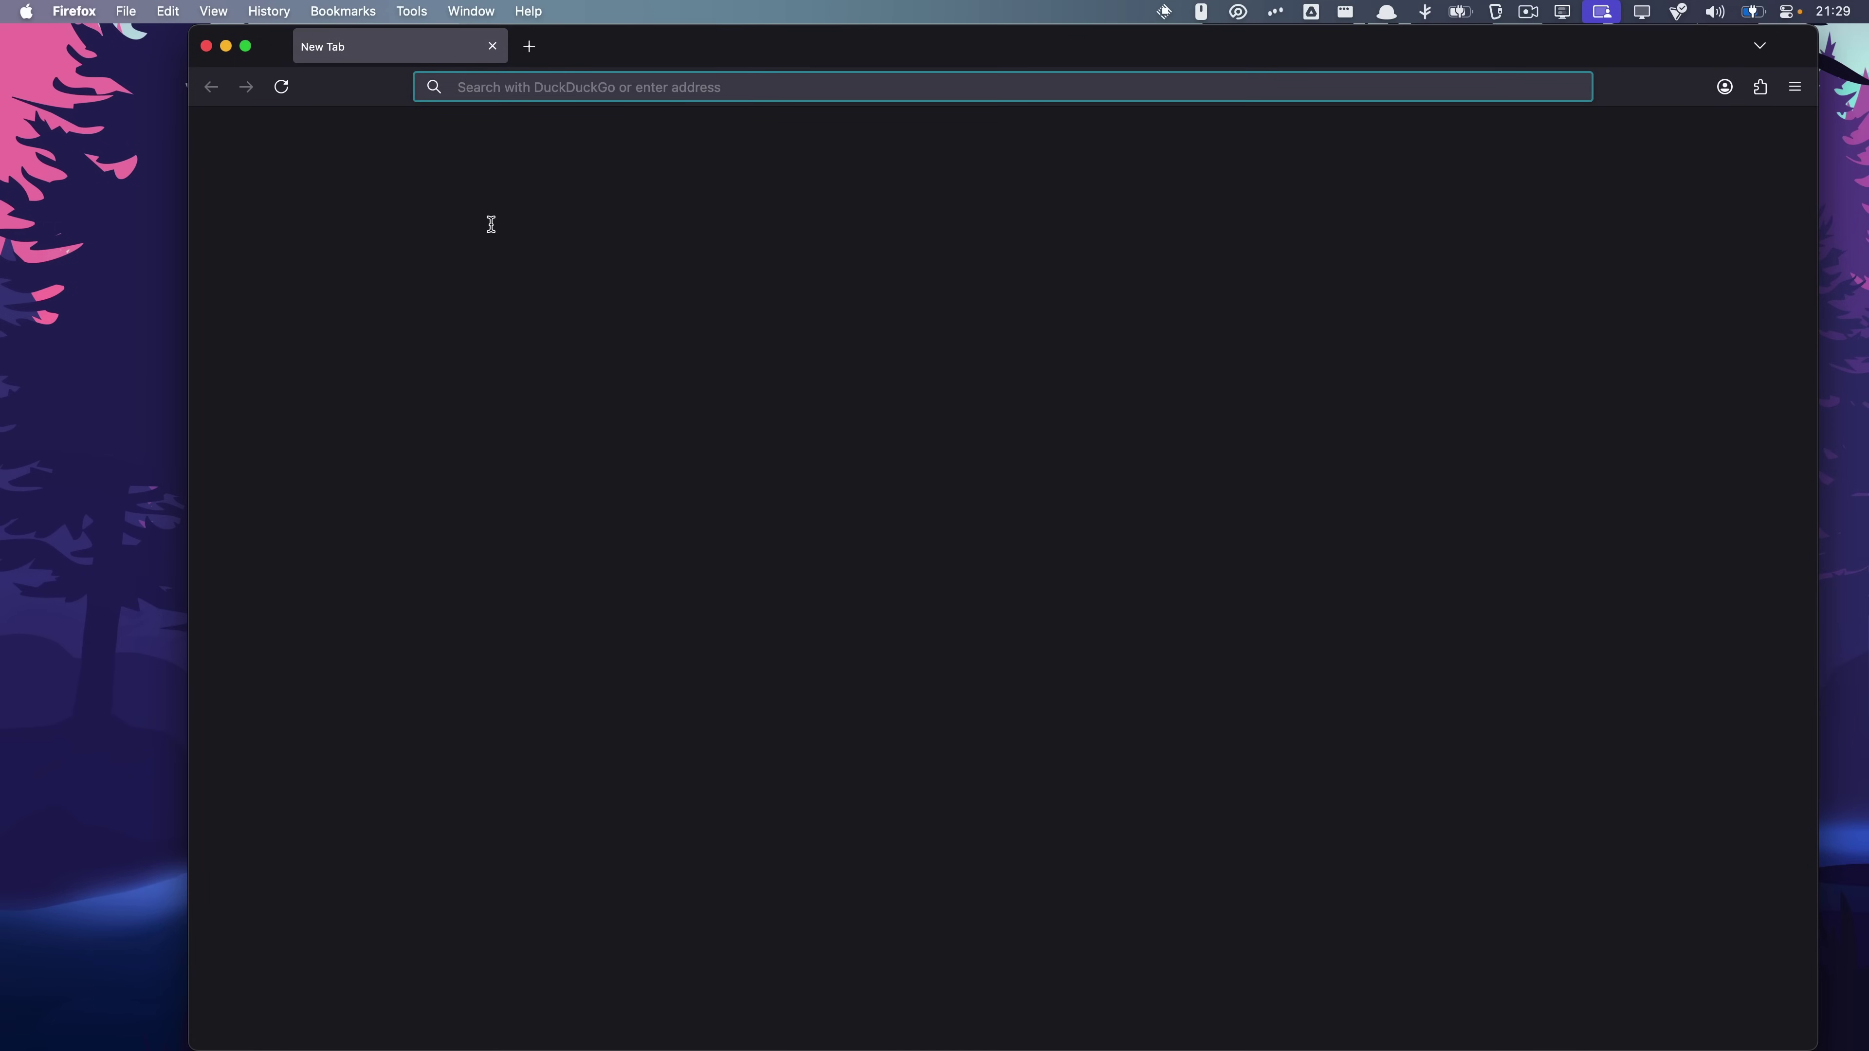
Switch between TextEdit and Firefox via Stage Manager, ending with Firefox in front.
{"action": "left_click", "coordinate": [42, 522]}
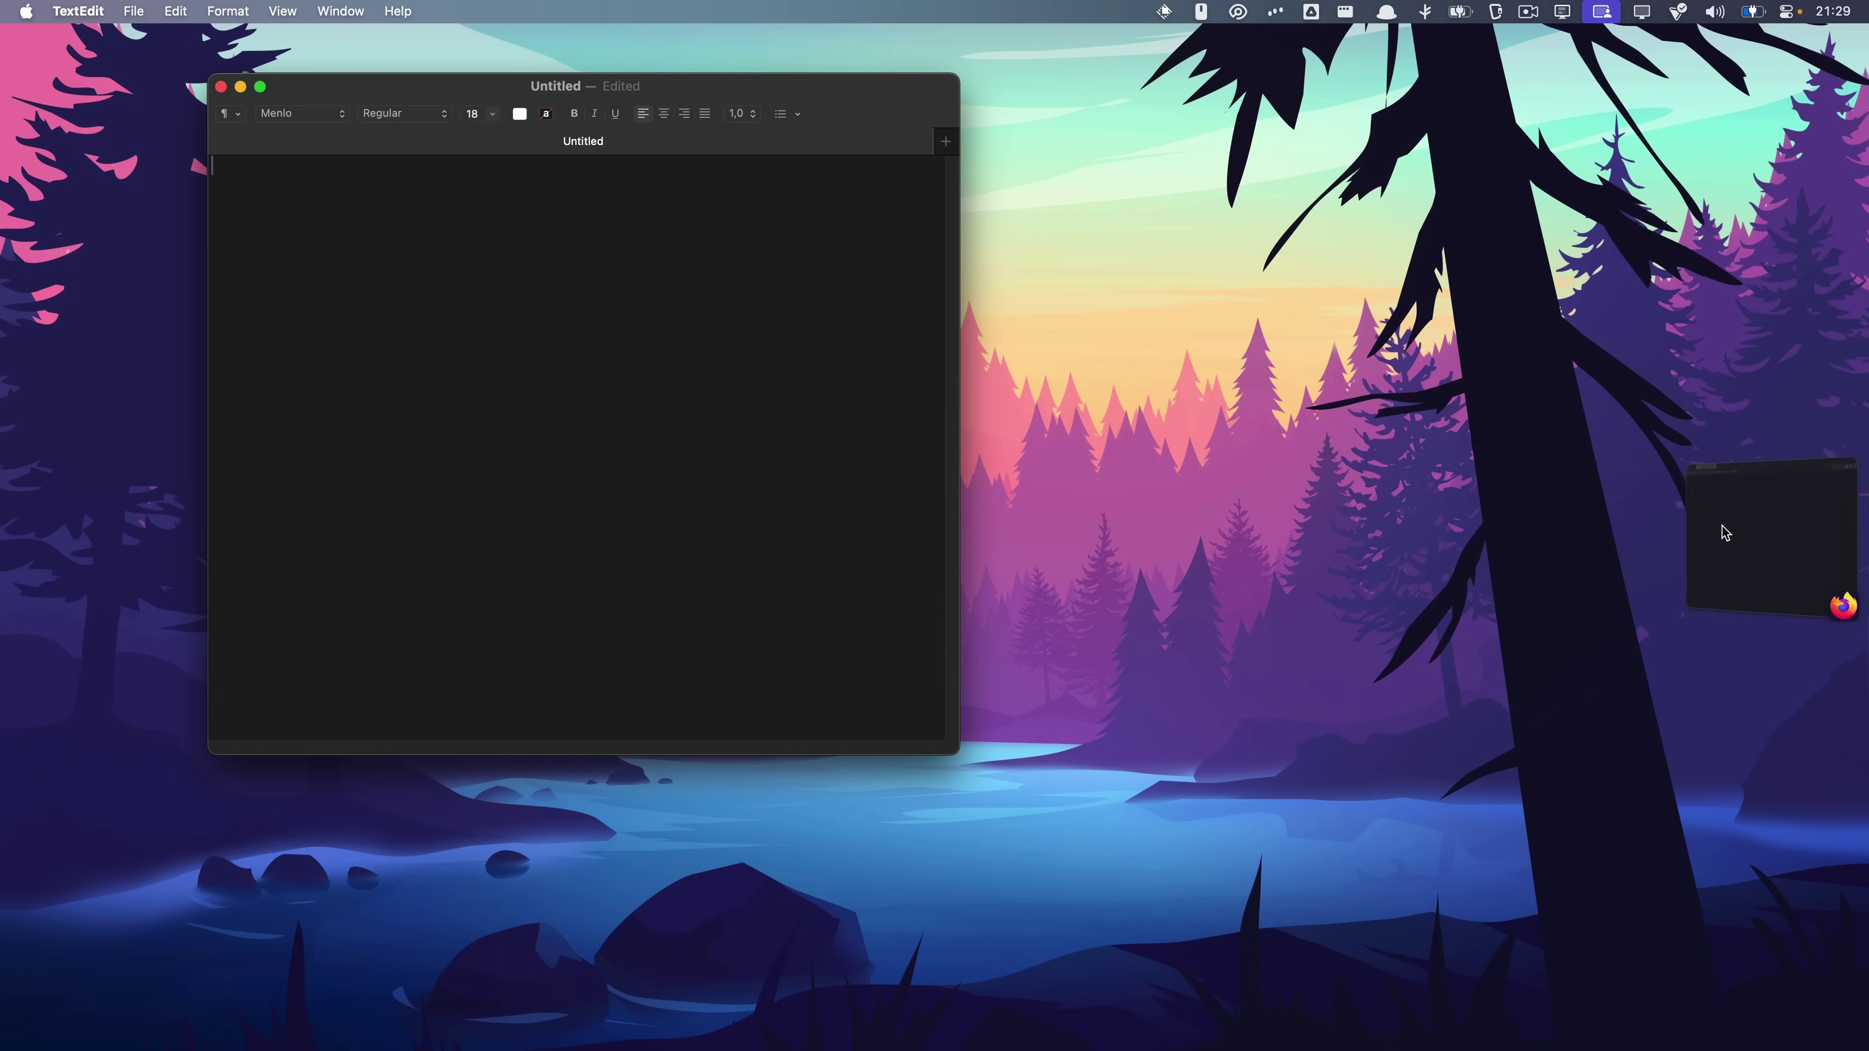
{"action": "left_click", "coordinate": [1766, 530]}
{"action": "left_click", "coordinate": [1823, 534]}
{"action": "left_click", "coordinate": [1830, 542]}
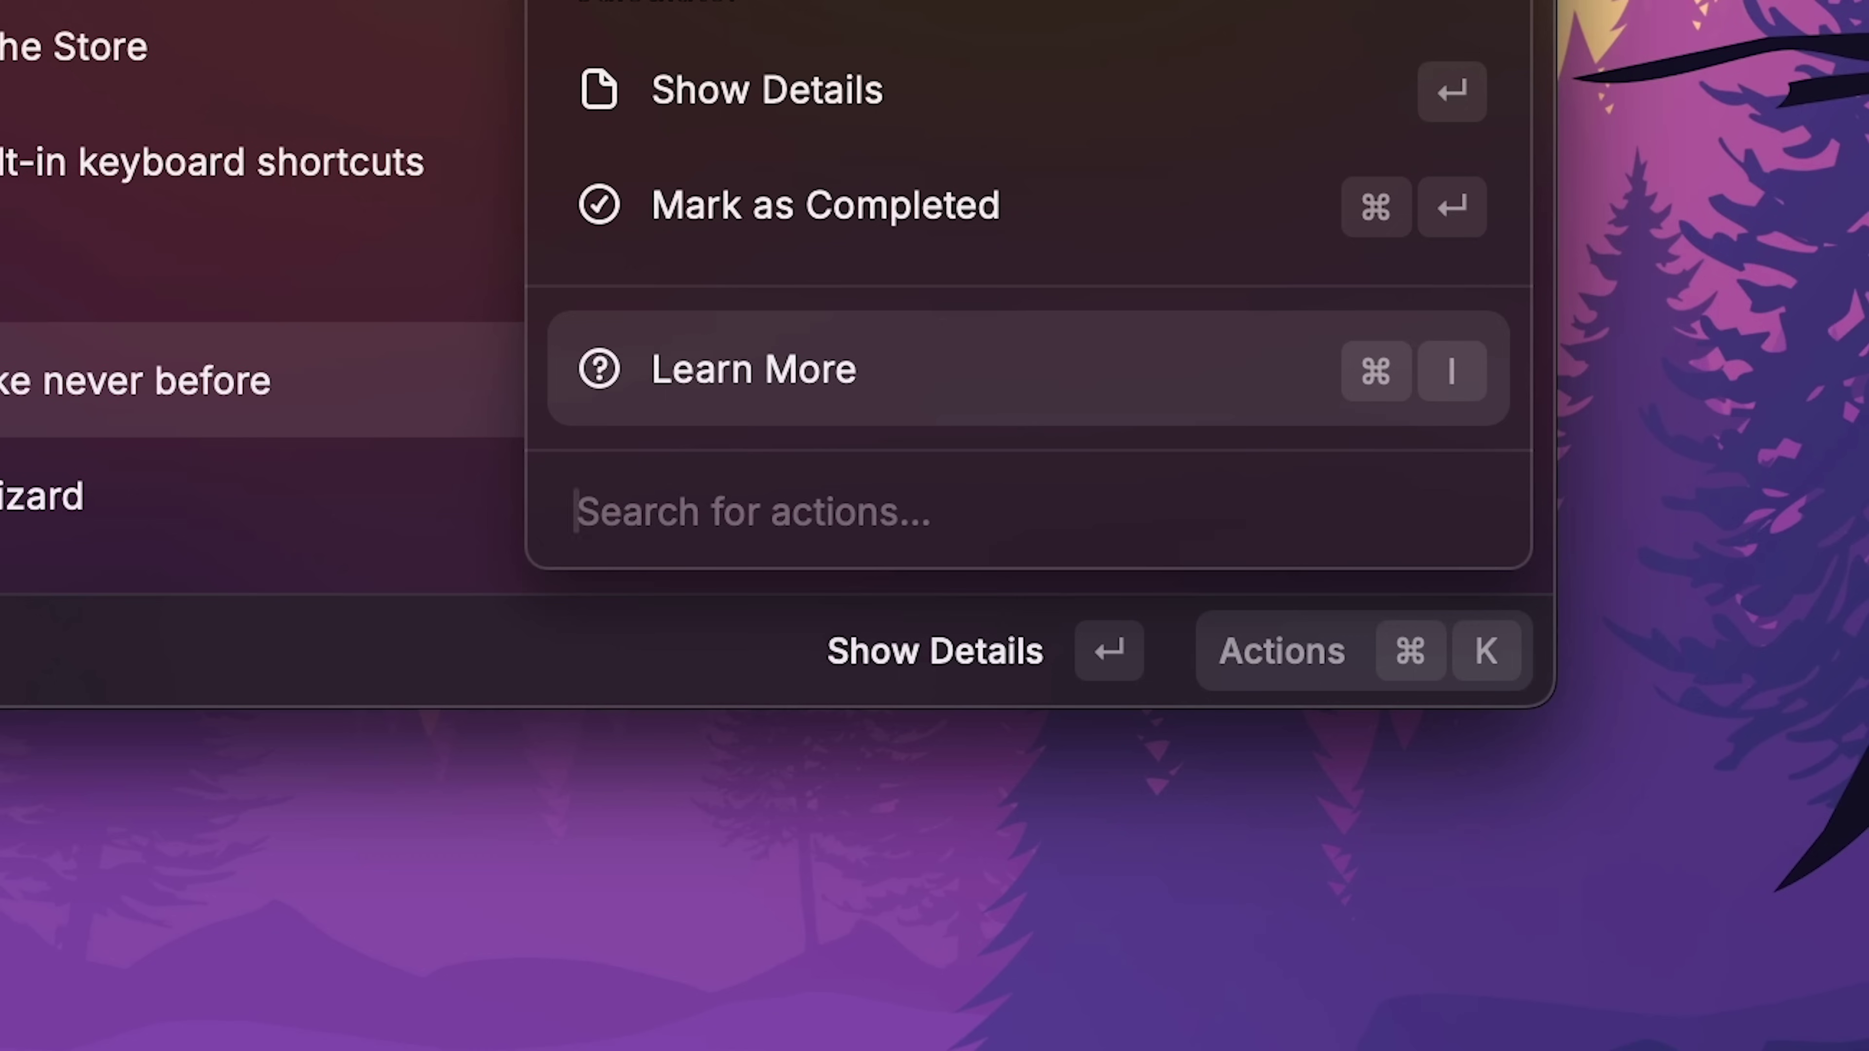
Open the Raycast Manual Calculator page and select the example question about 3% of $123.
{"action": "key", "text": "Return"}
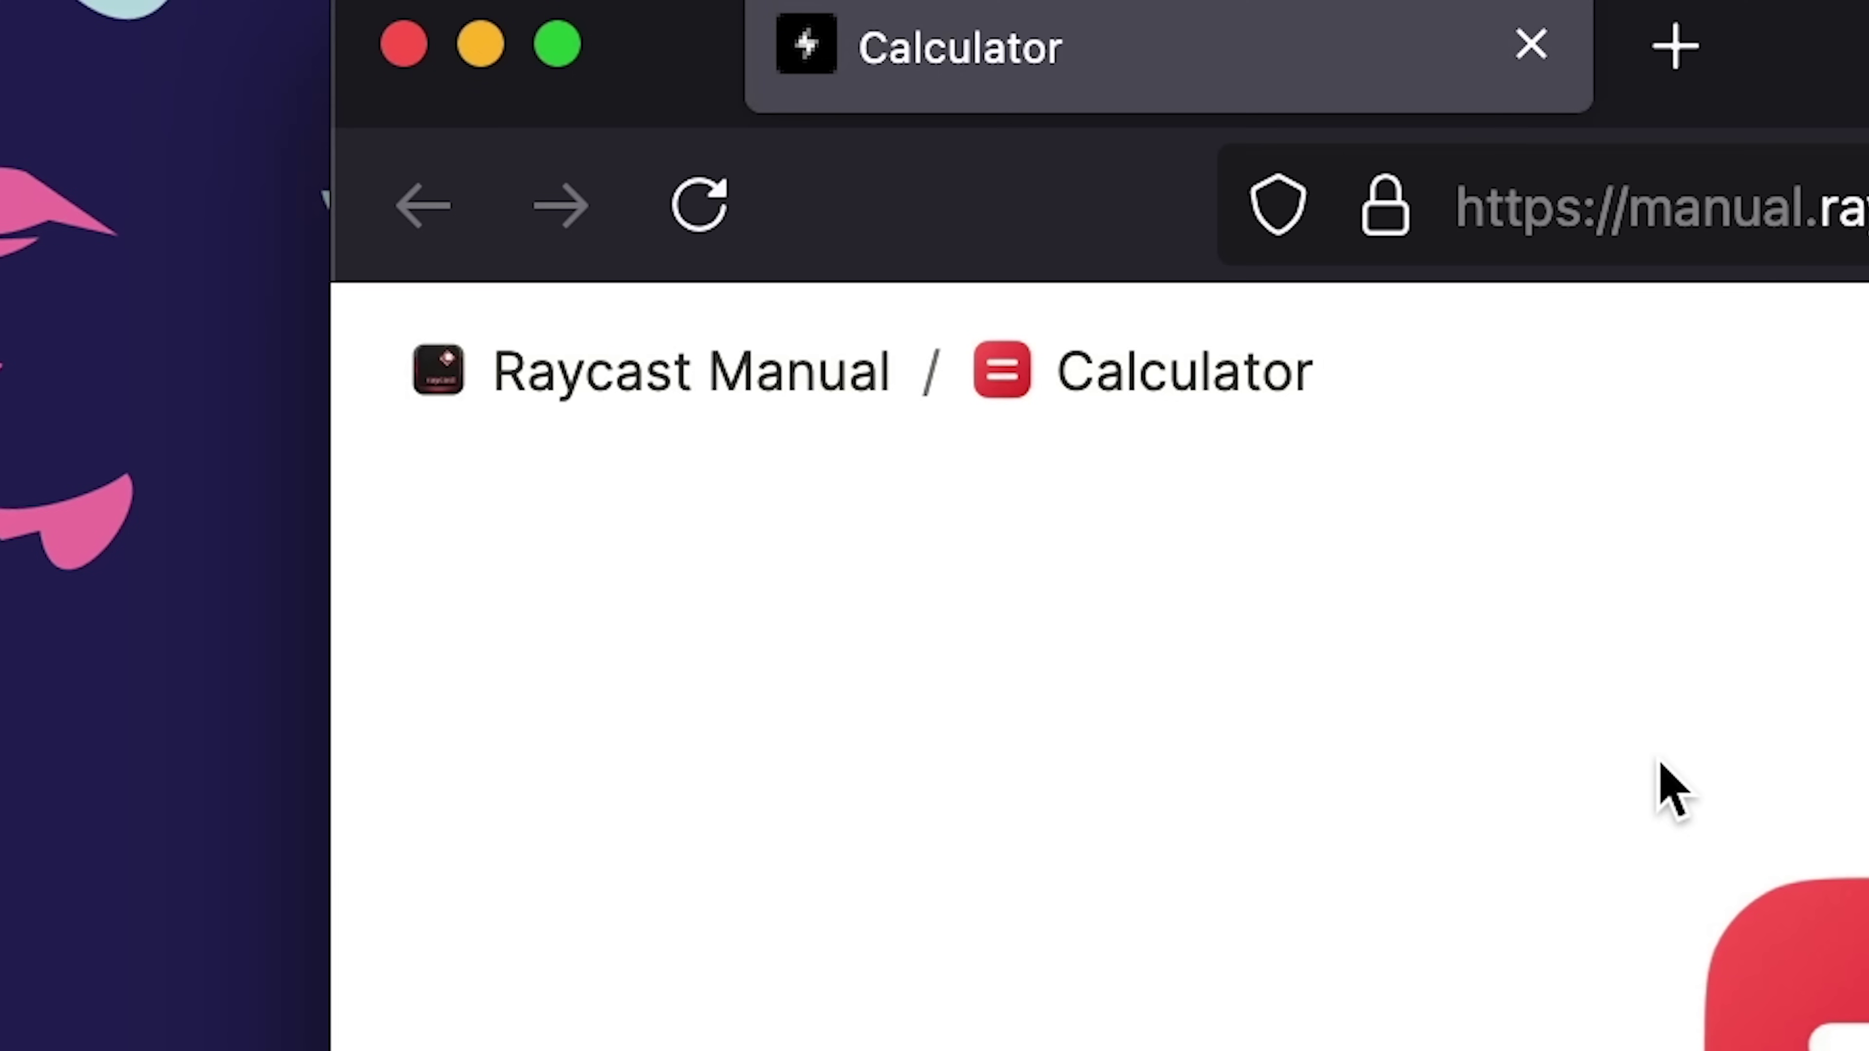
{"action": "left_click_drag", "start_coordinate": [452, 375], "coordinate": [571, 384]}
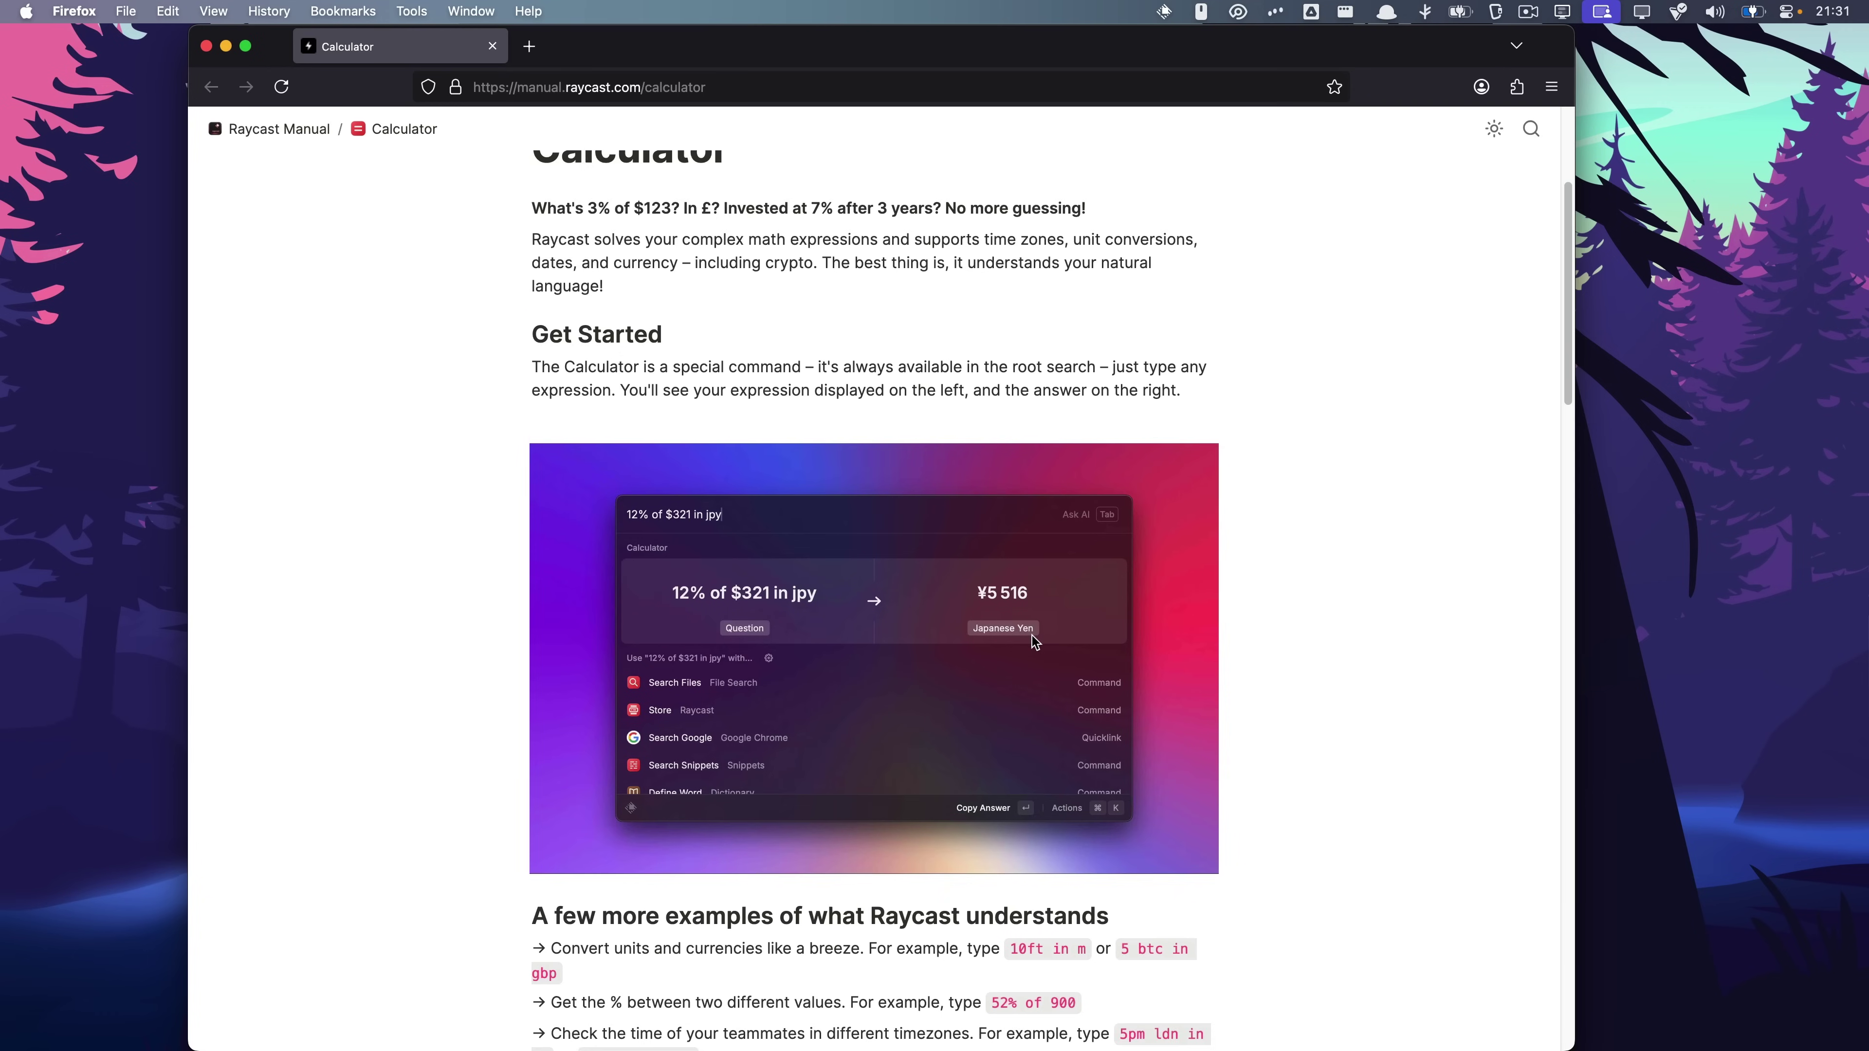
{"action": "scroll", "coordinate": [1032, 642], "scroll_direction": "down", "scroll_amount": 5}
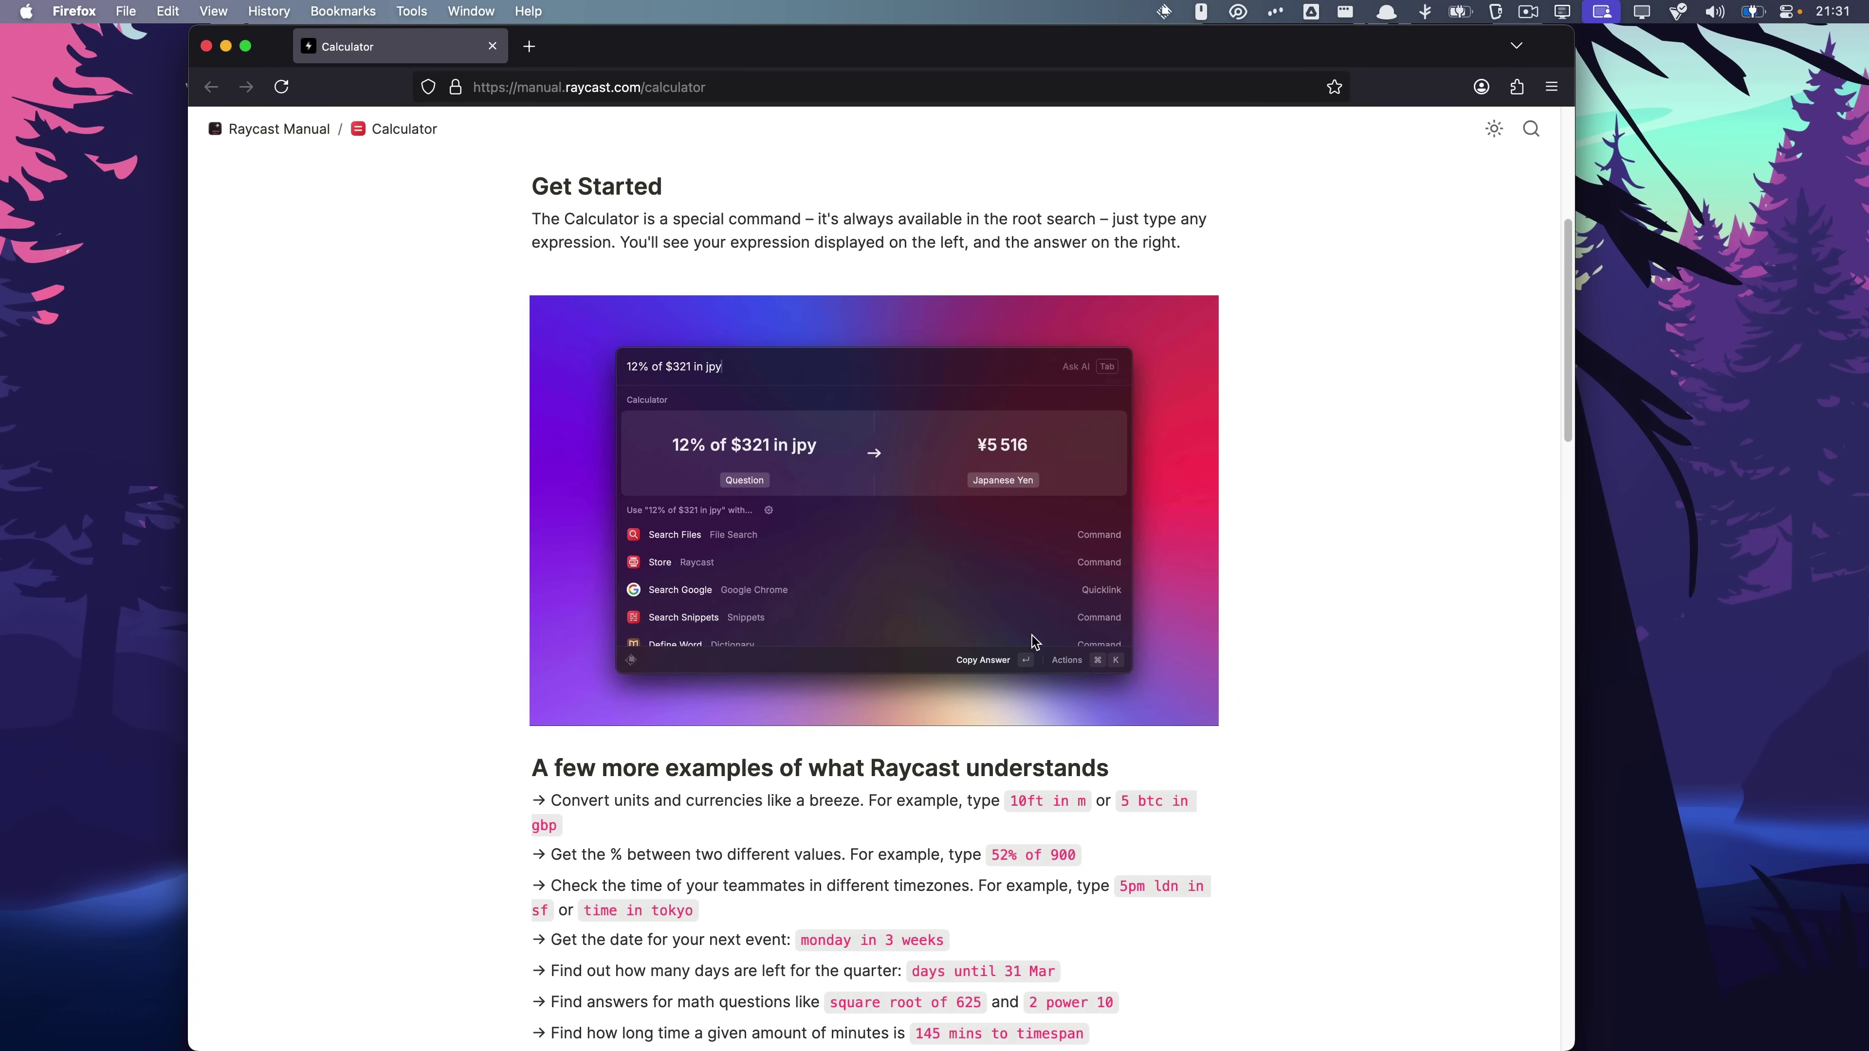
{"action": "left_click_drag", "start_coordinate": [384, 541], "coordinate": [1194, 544]}
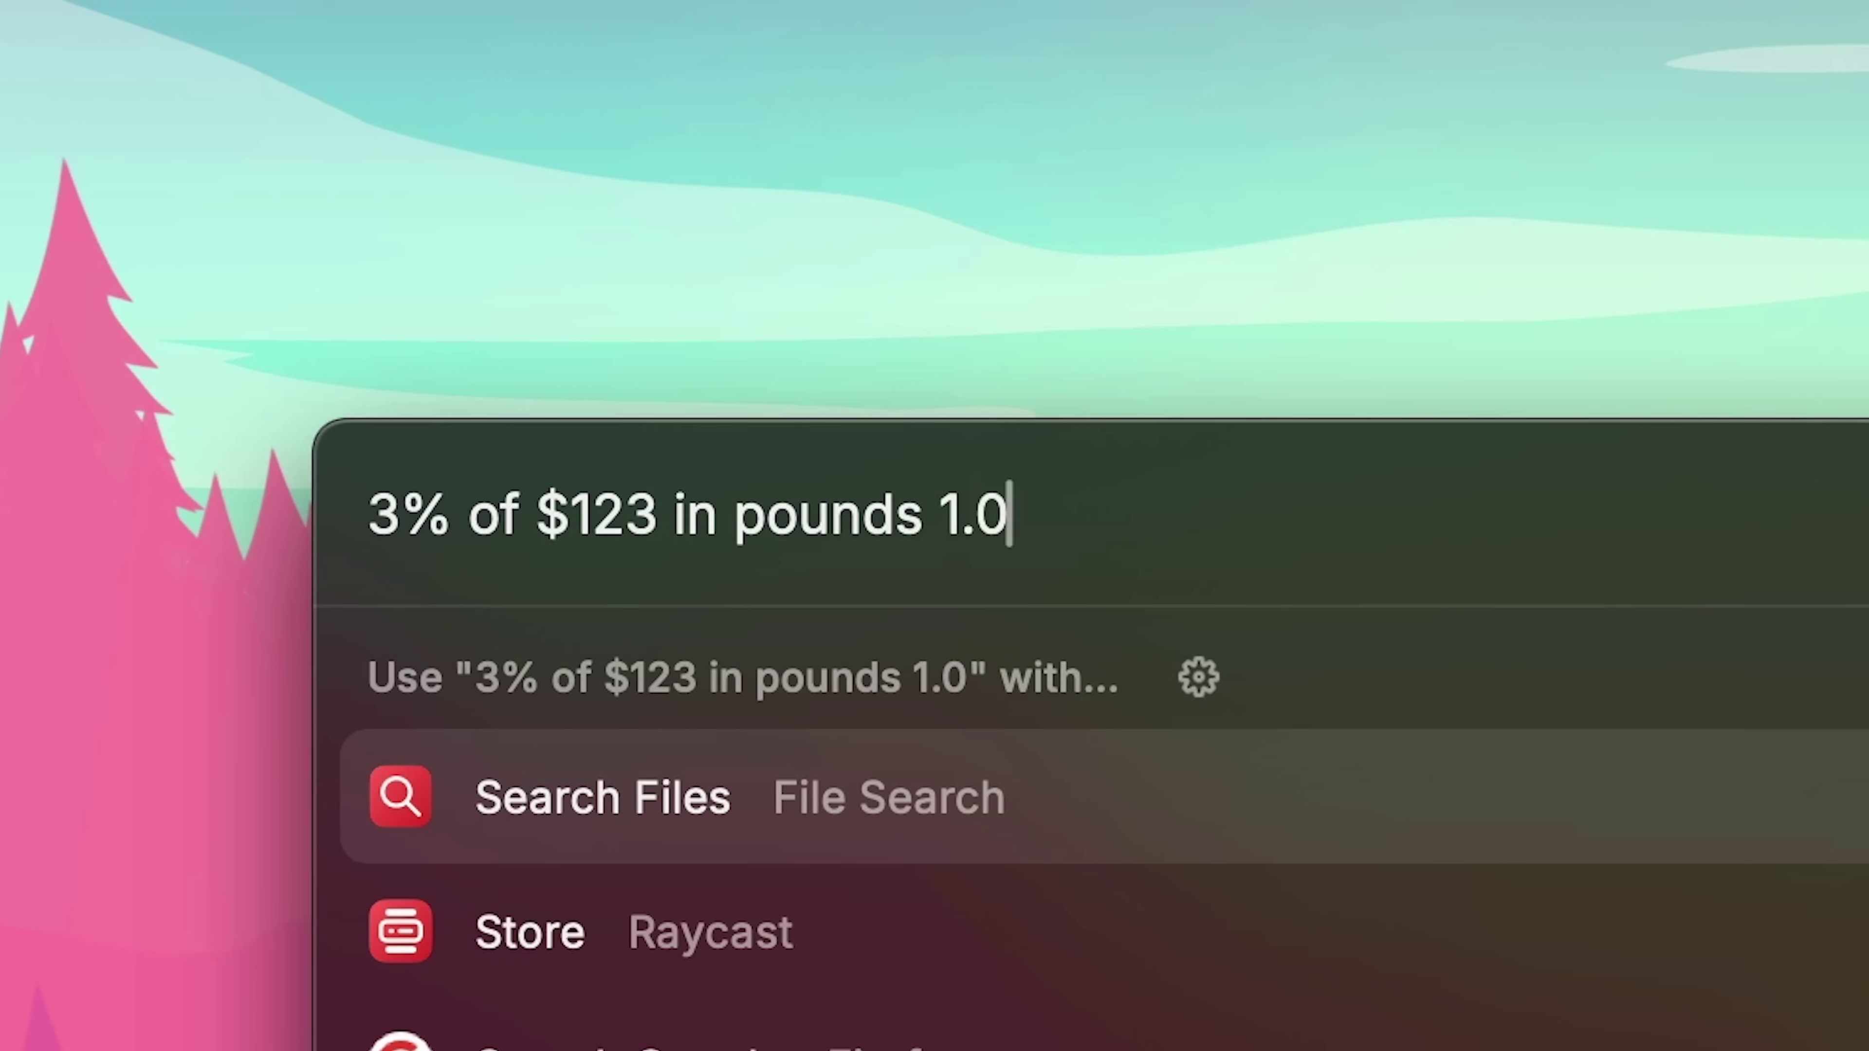
Extend the query to '3% of $123 in pounds * 1.07^3', getting £3,37.
{"action": "type", "text": "^3"}
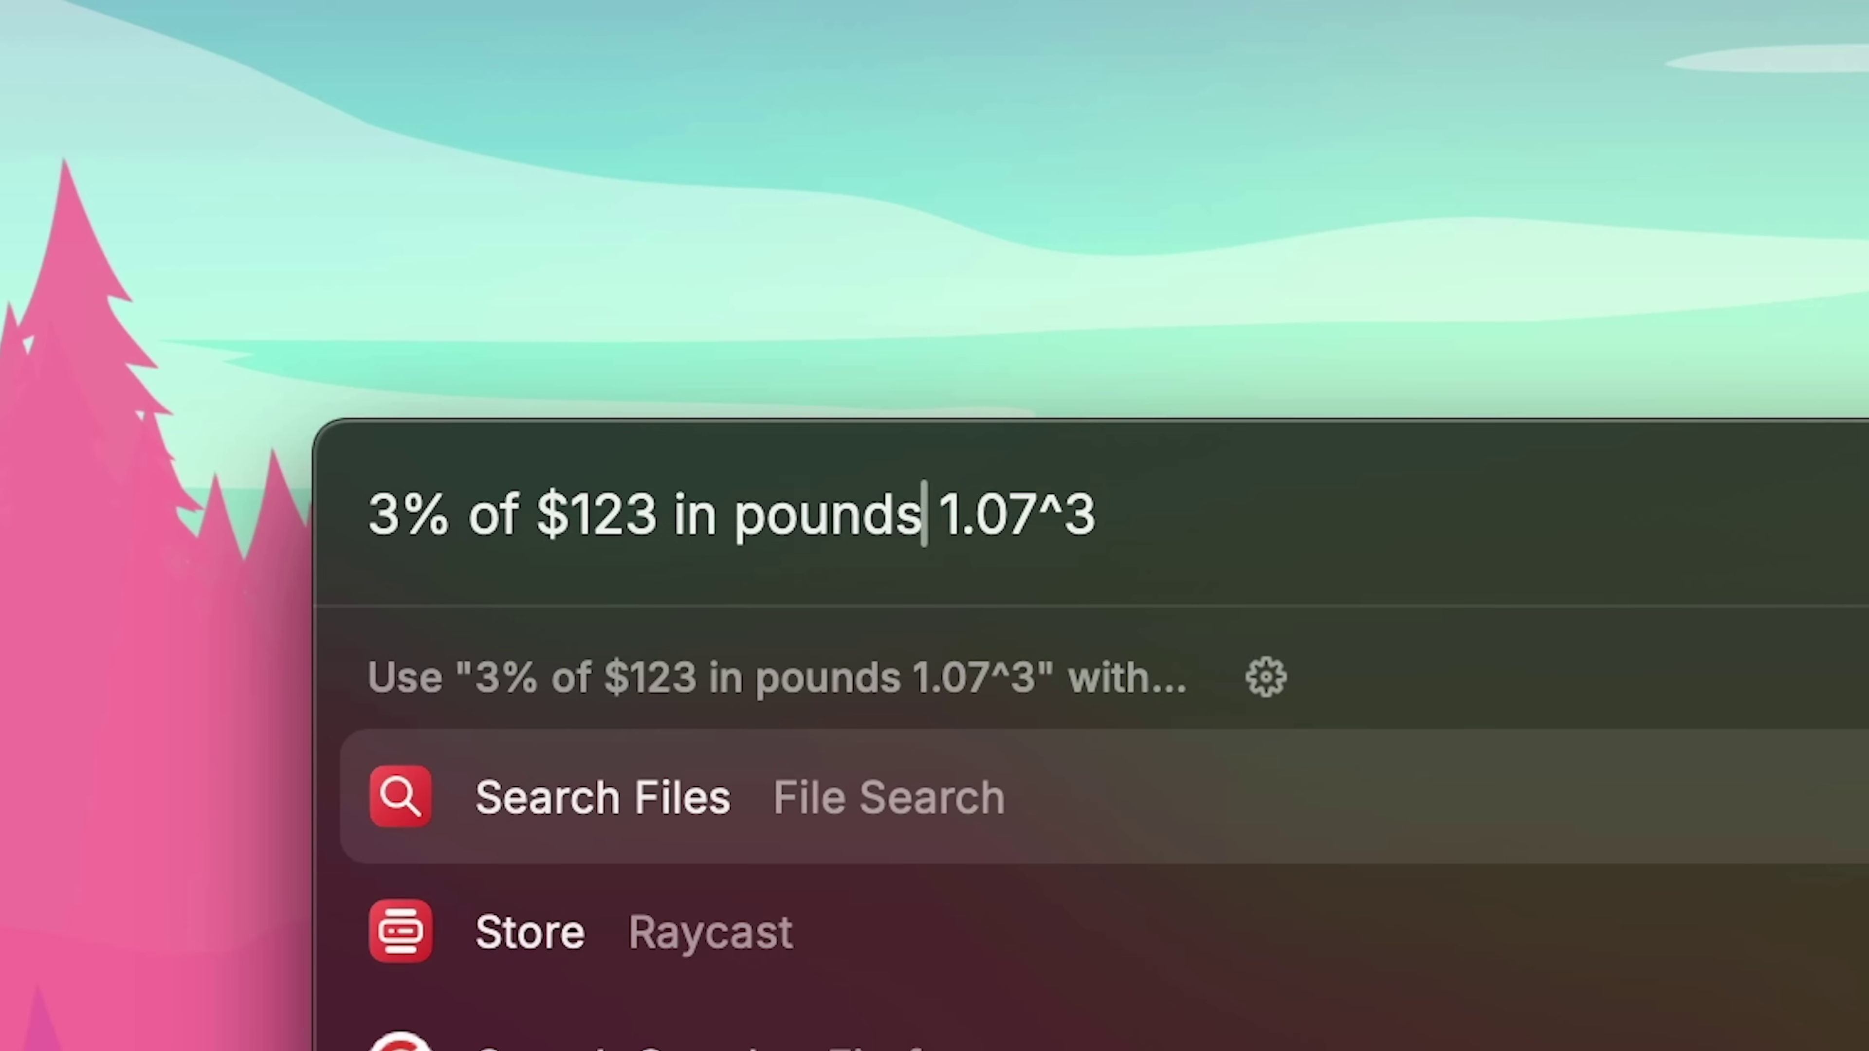
{"action": "type", "text": " *"}
{"action": "left_click", "coordinate": [1137, 514]}
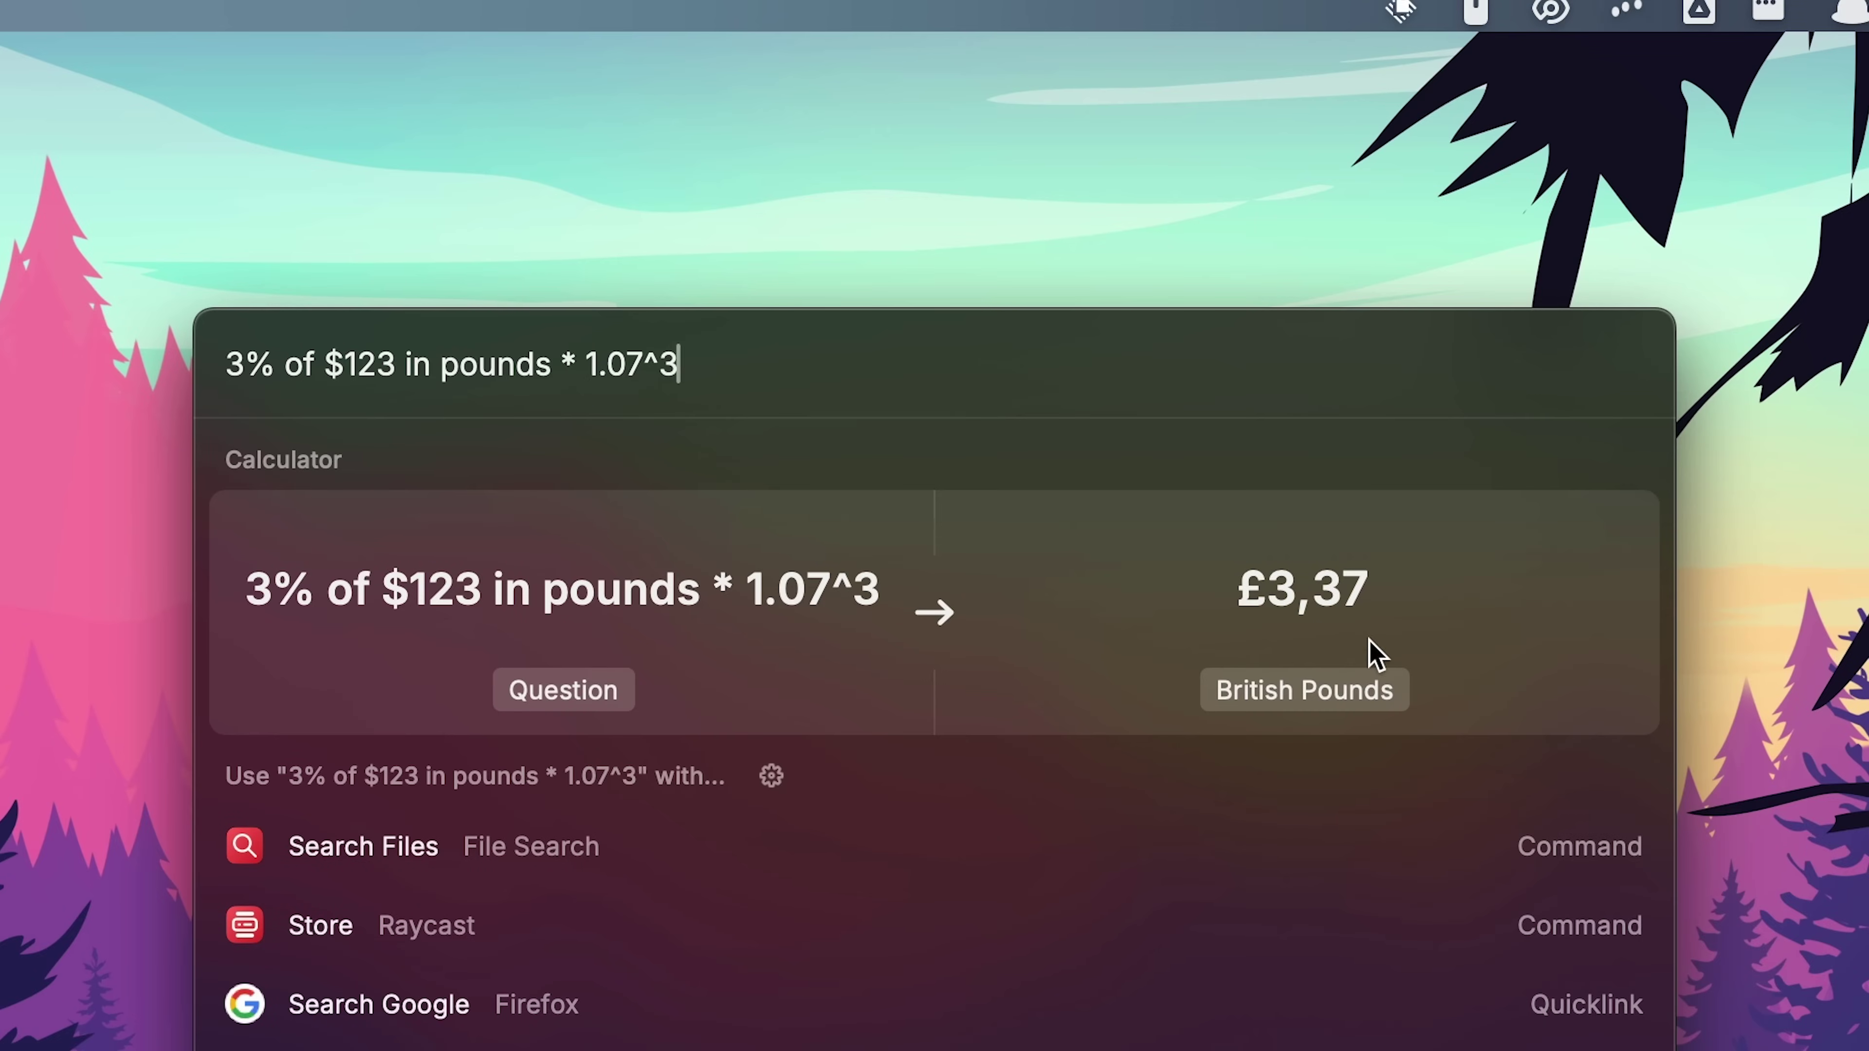
Set investment length to 3 years and inflation to 0, then select the $3.37 ending balance.
{"action": "type", "text": "und calucla"}
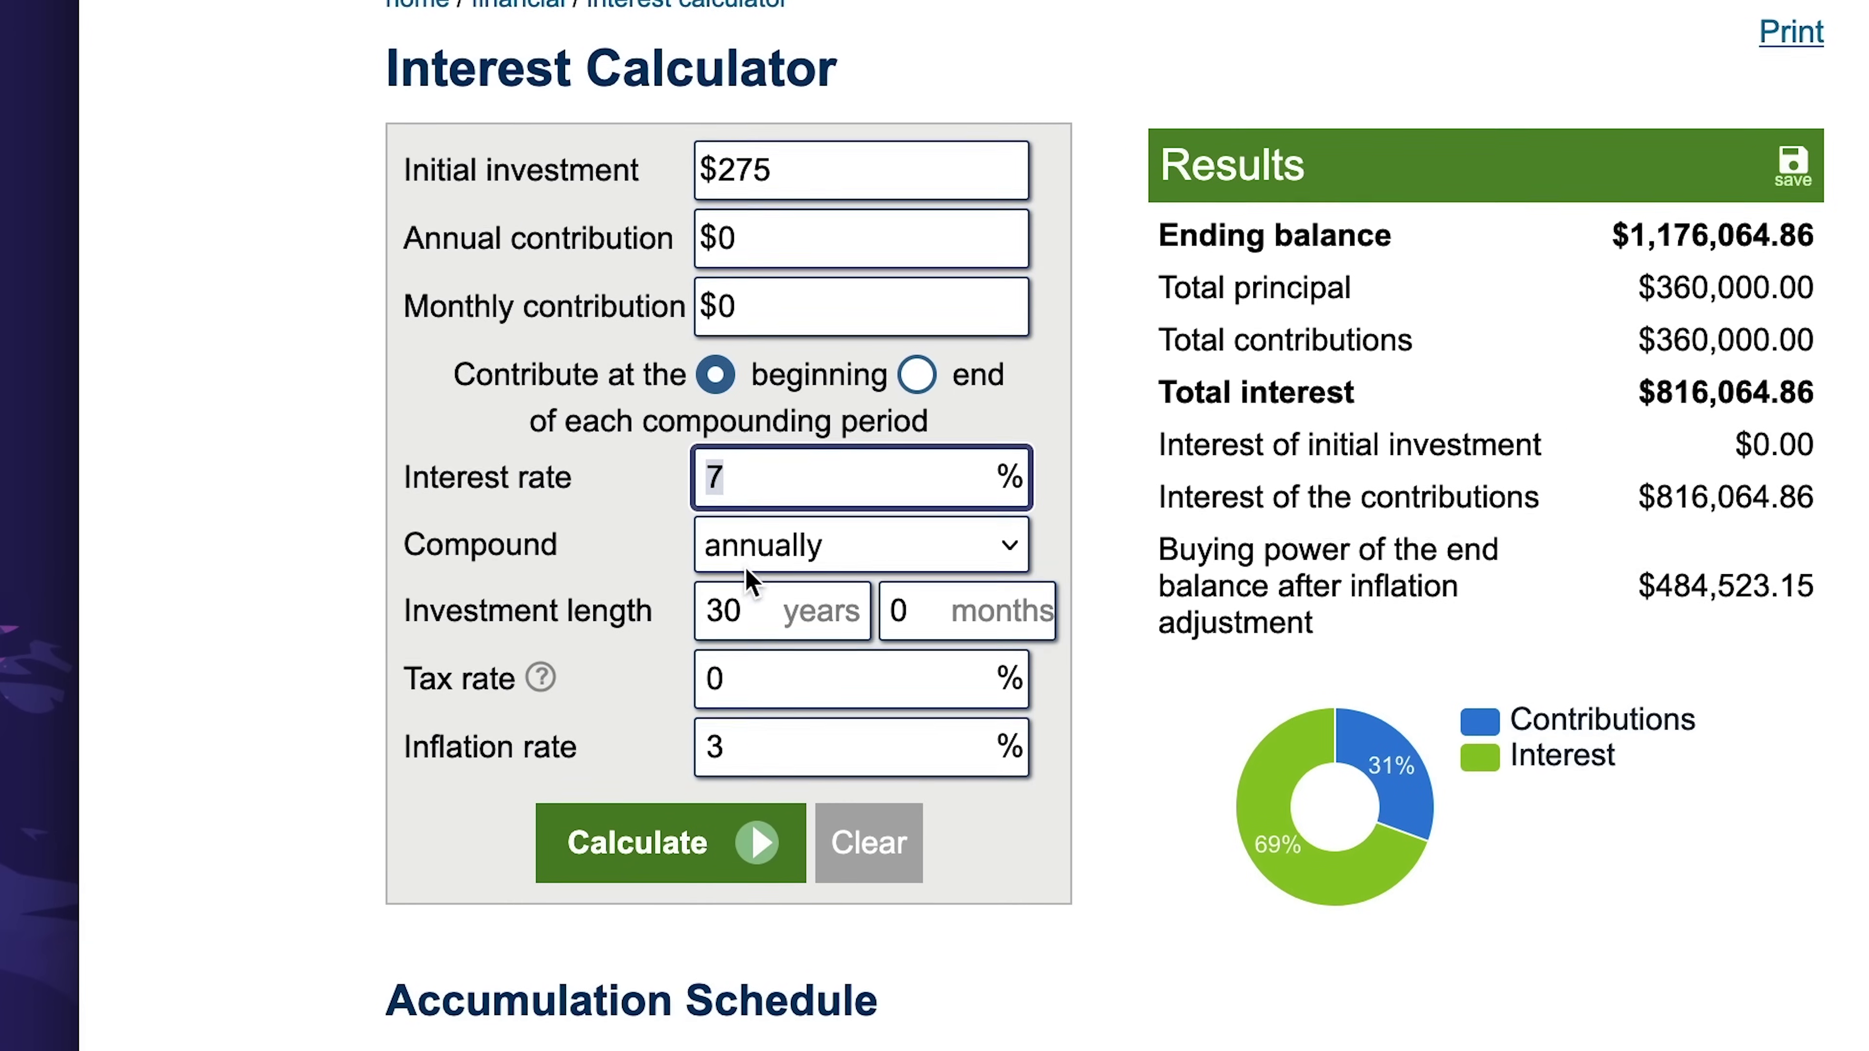
{"action": "left_click", "coordinate": [758, 610]}
{"action": "key", "text": "BackSpace"}
{"action": "left_click", "coordinate": [685, 750]}
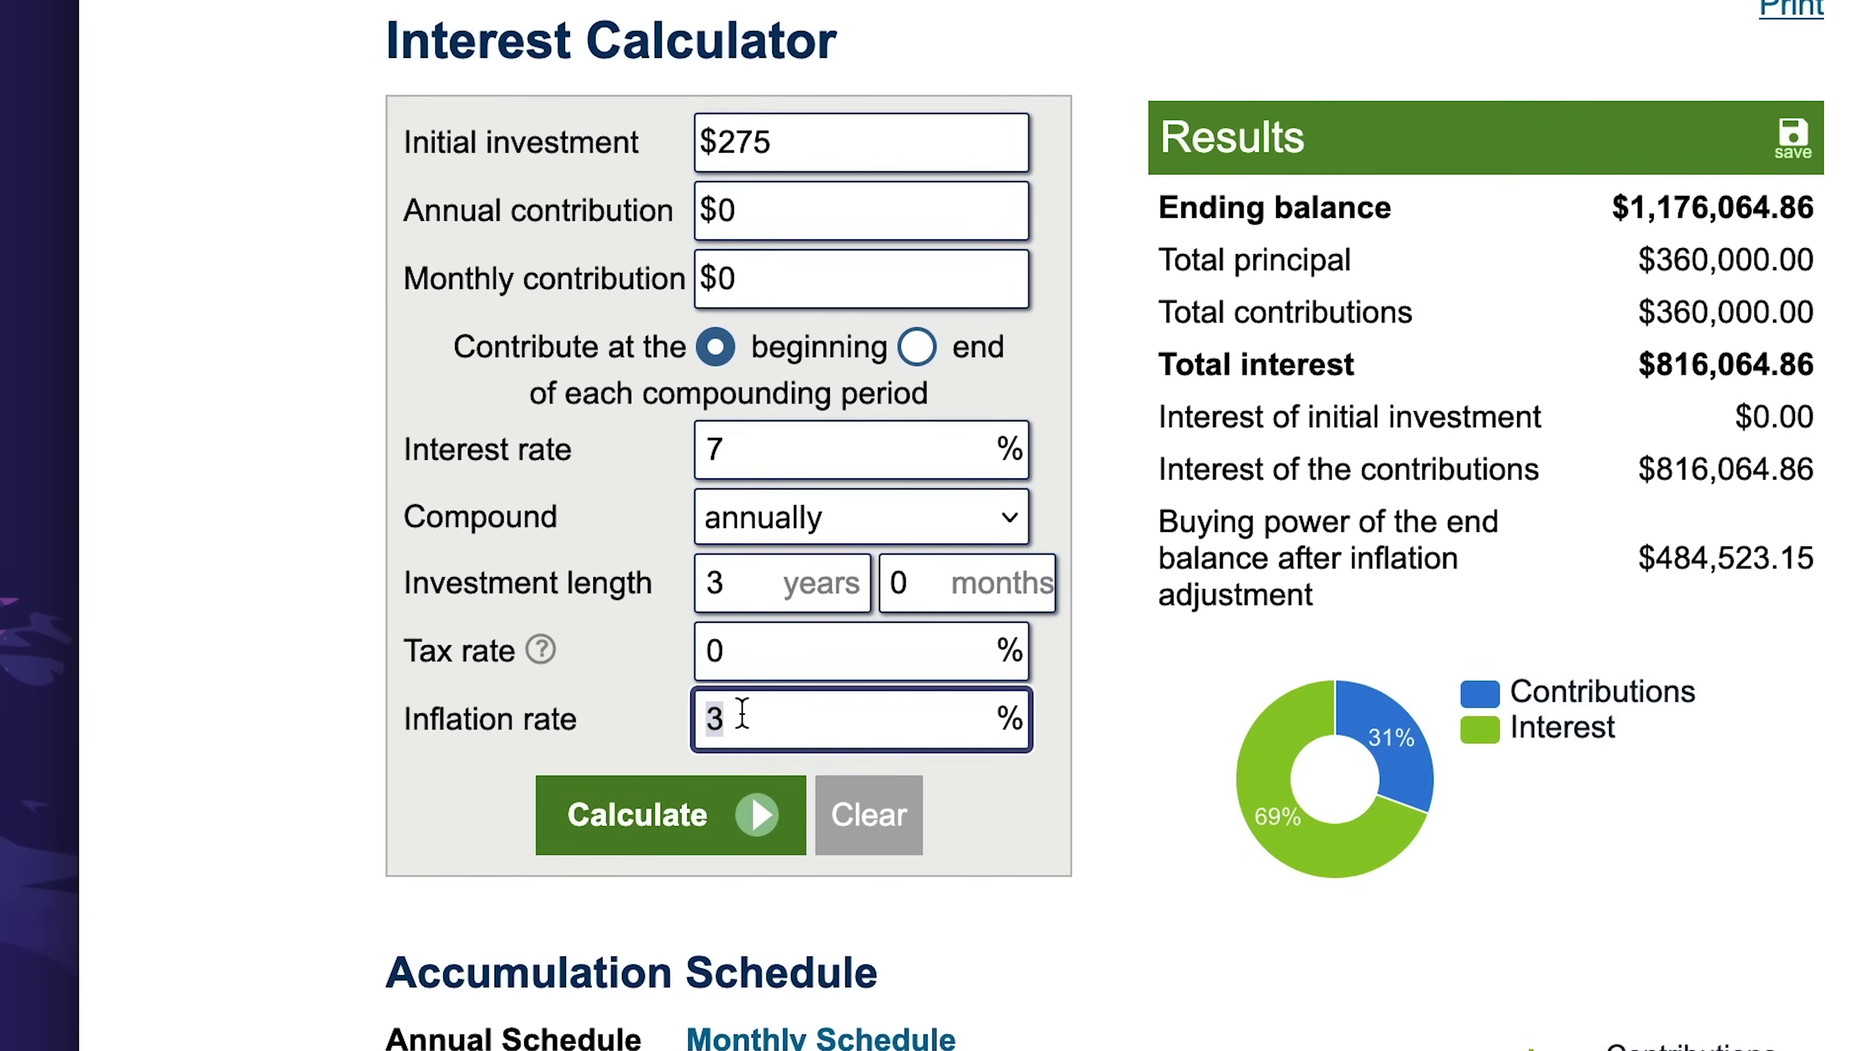
{"action": "type", "text": "0"}
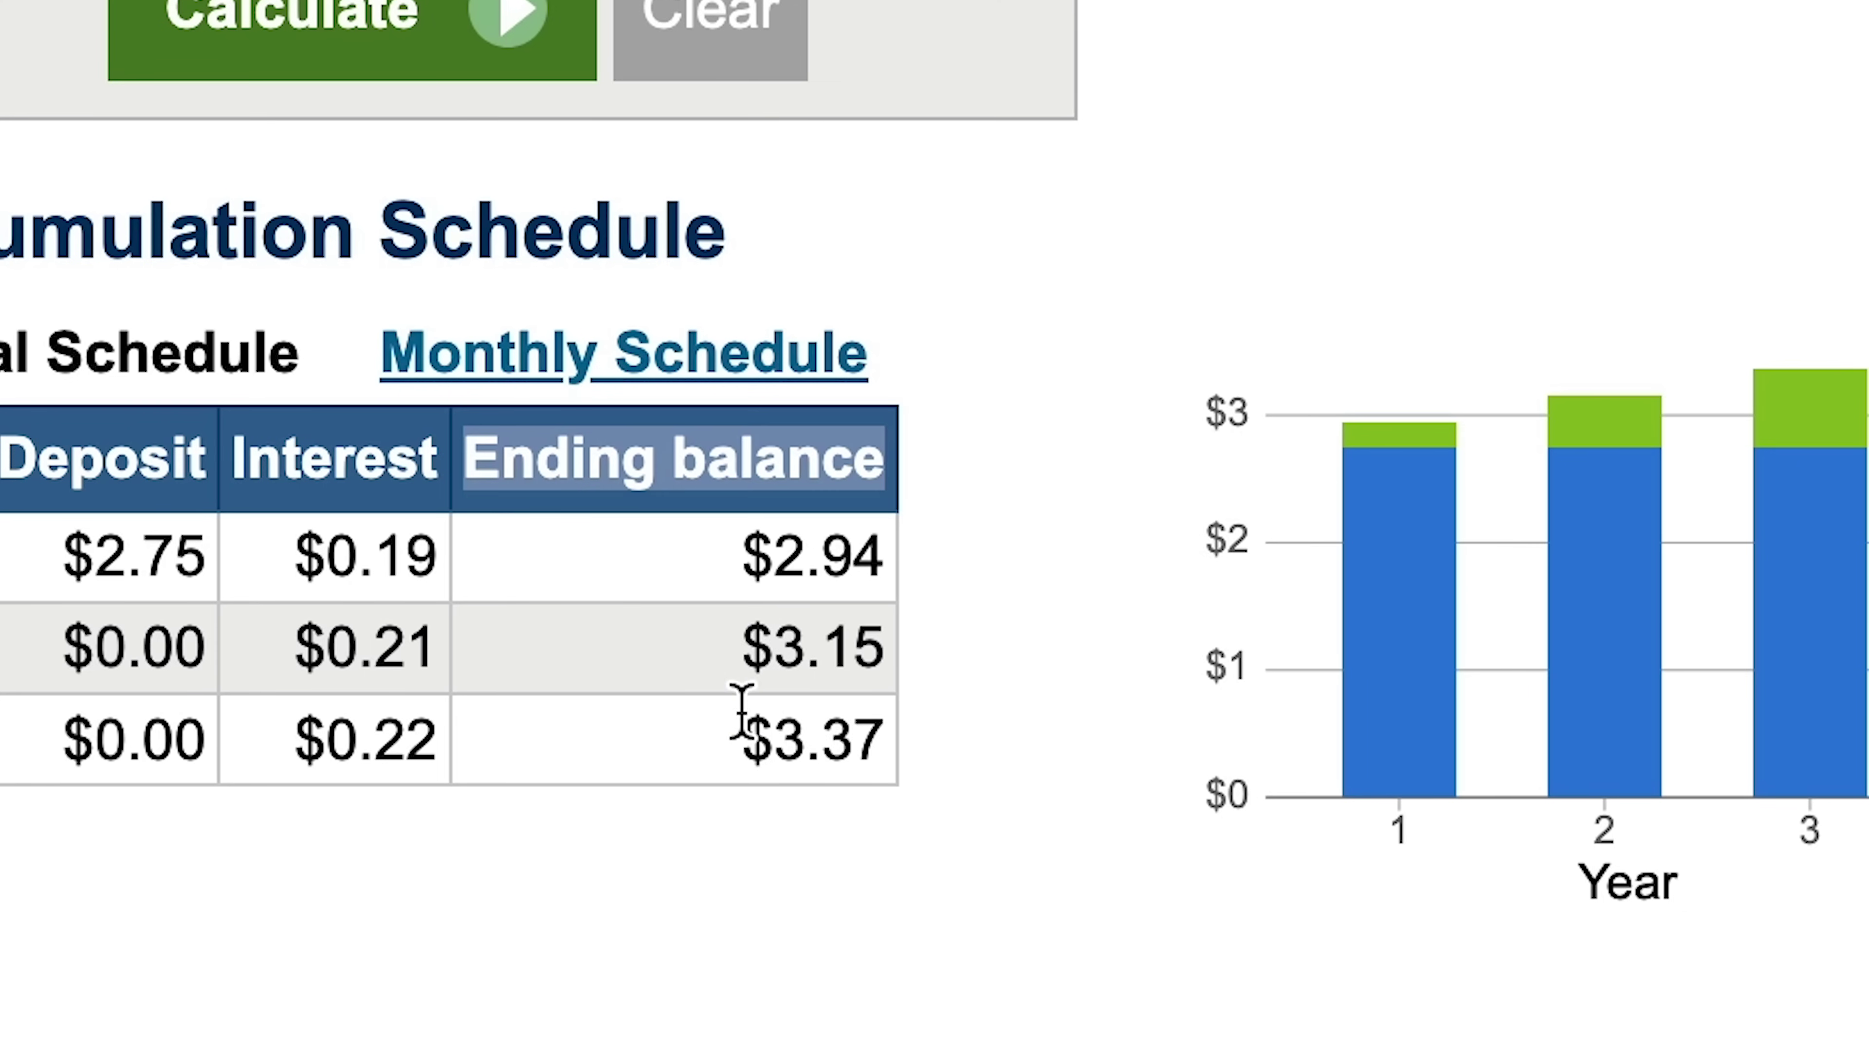
{"action": "left_click_drag", "start_coordinate": [742, 711], "coordinate": [920, 755]}
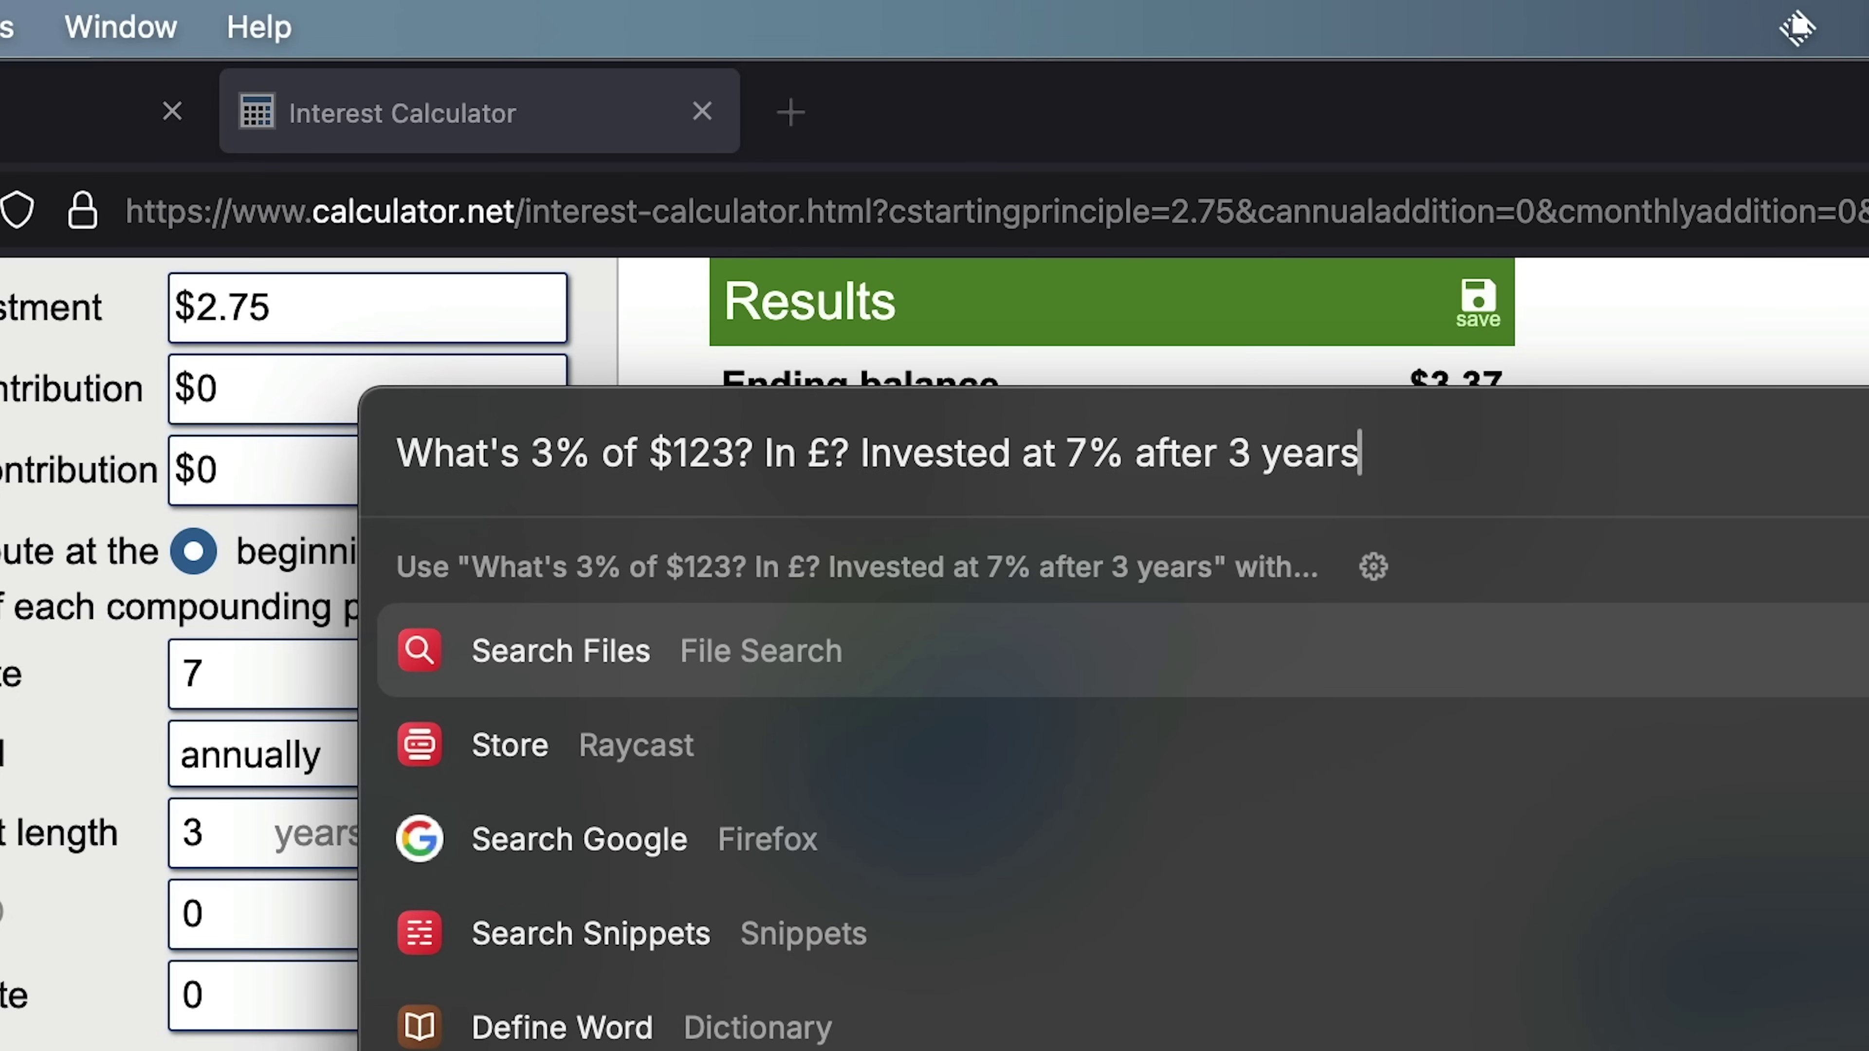
Open Clipboard History and select the whole calculation query.
{"action": "key", "text": "Escape"}
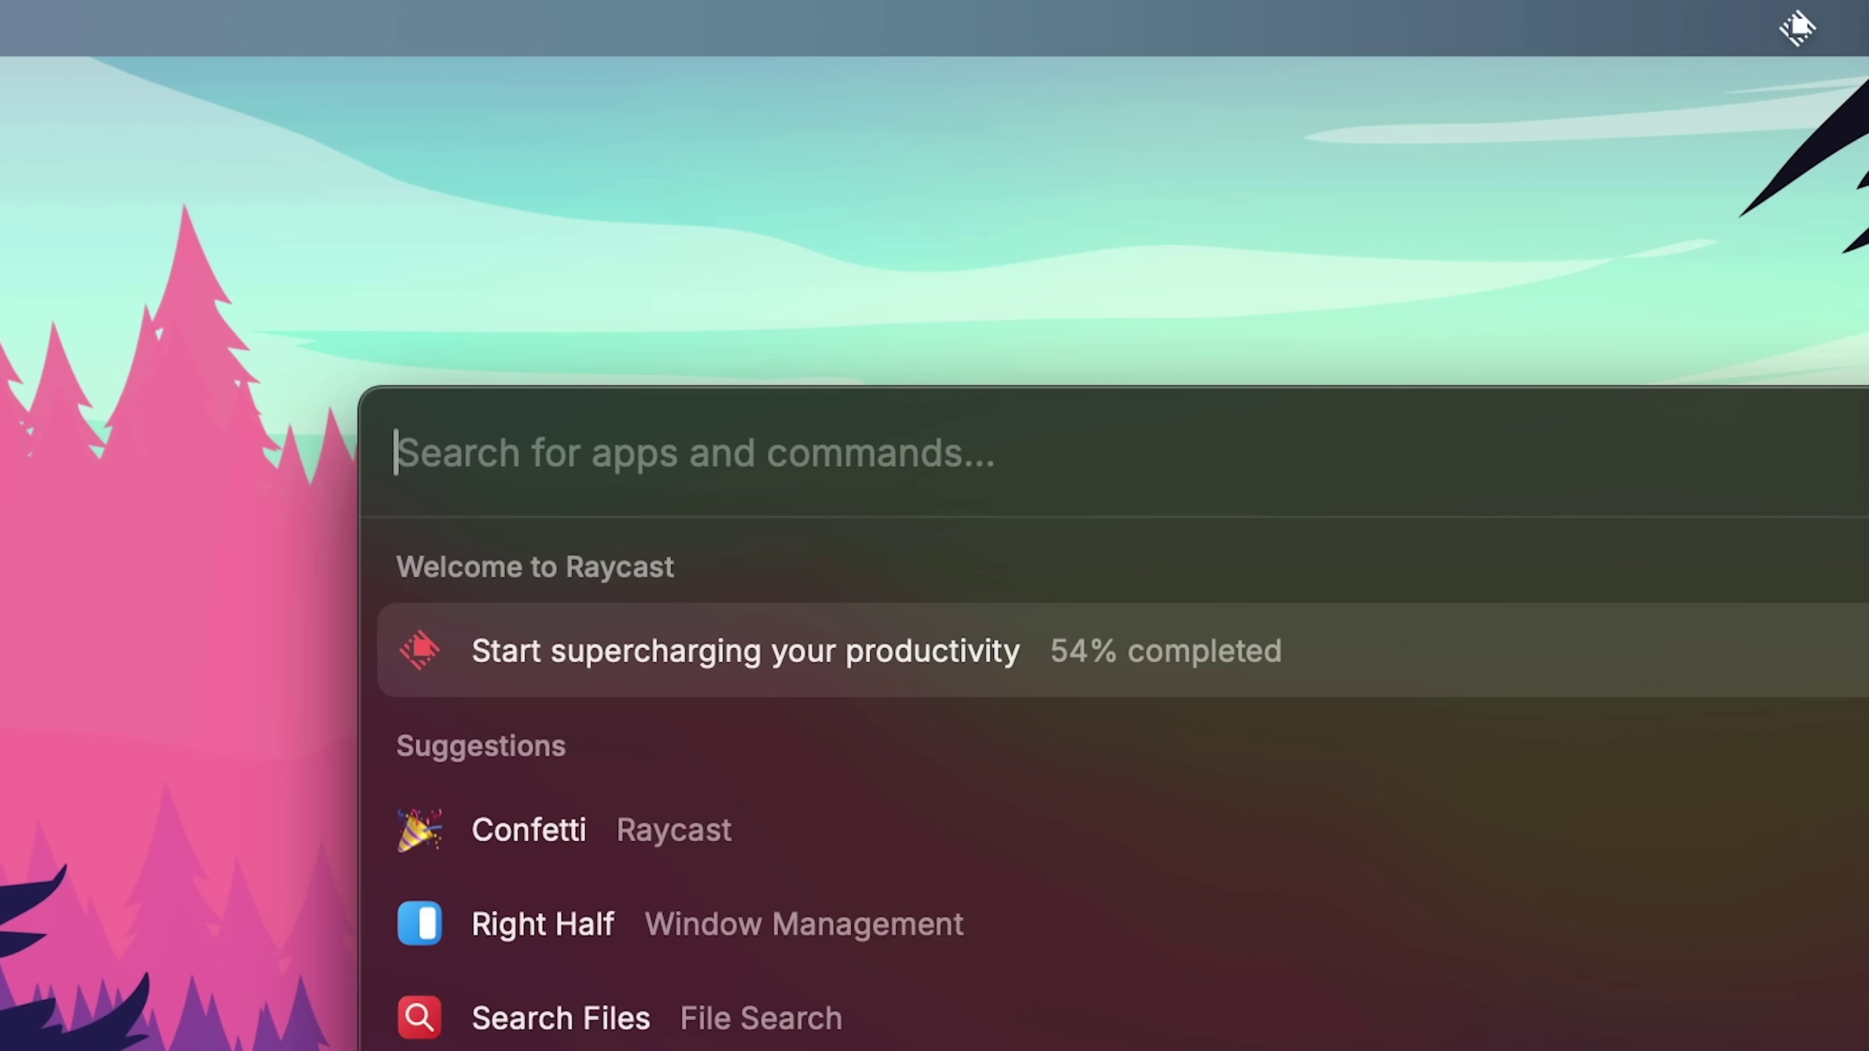
{"action": "type", "text": "clip"}
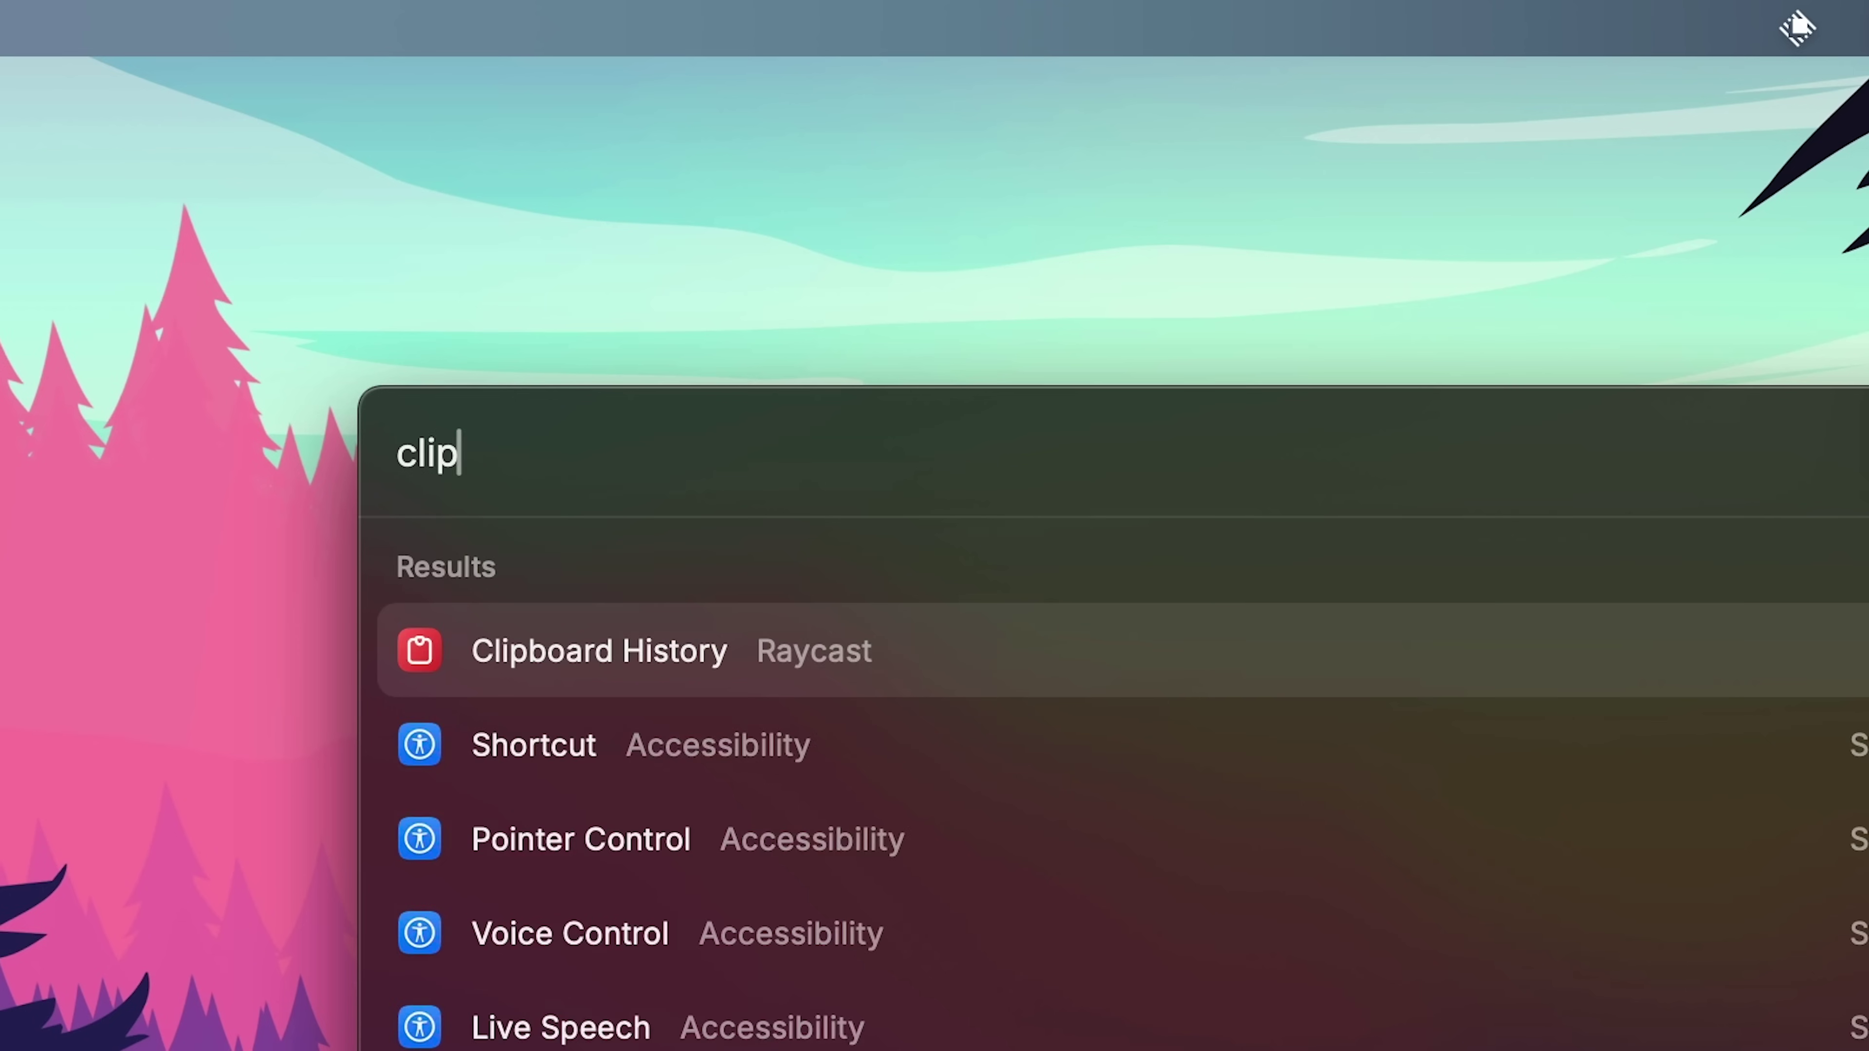
{"action": "key", "text": "Return"}
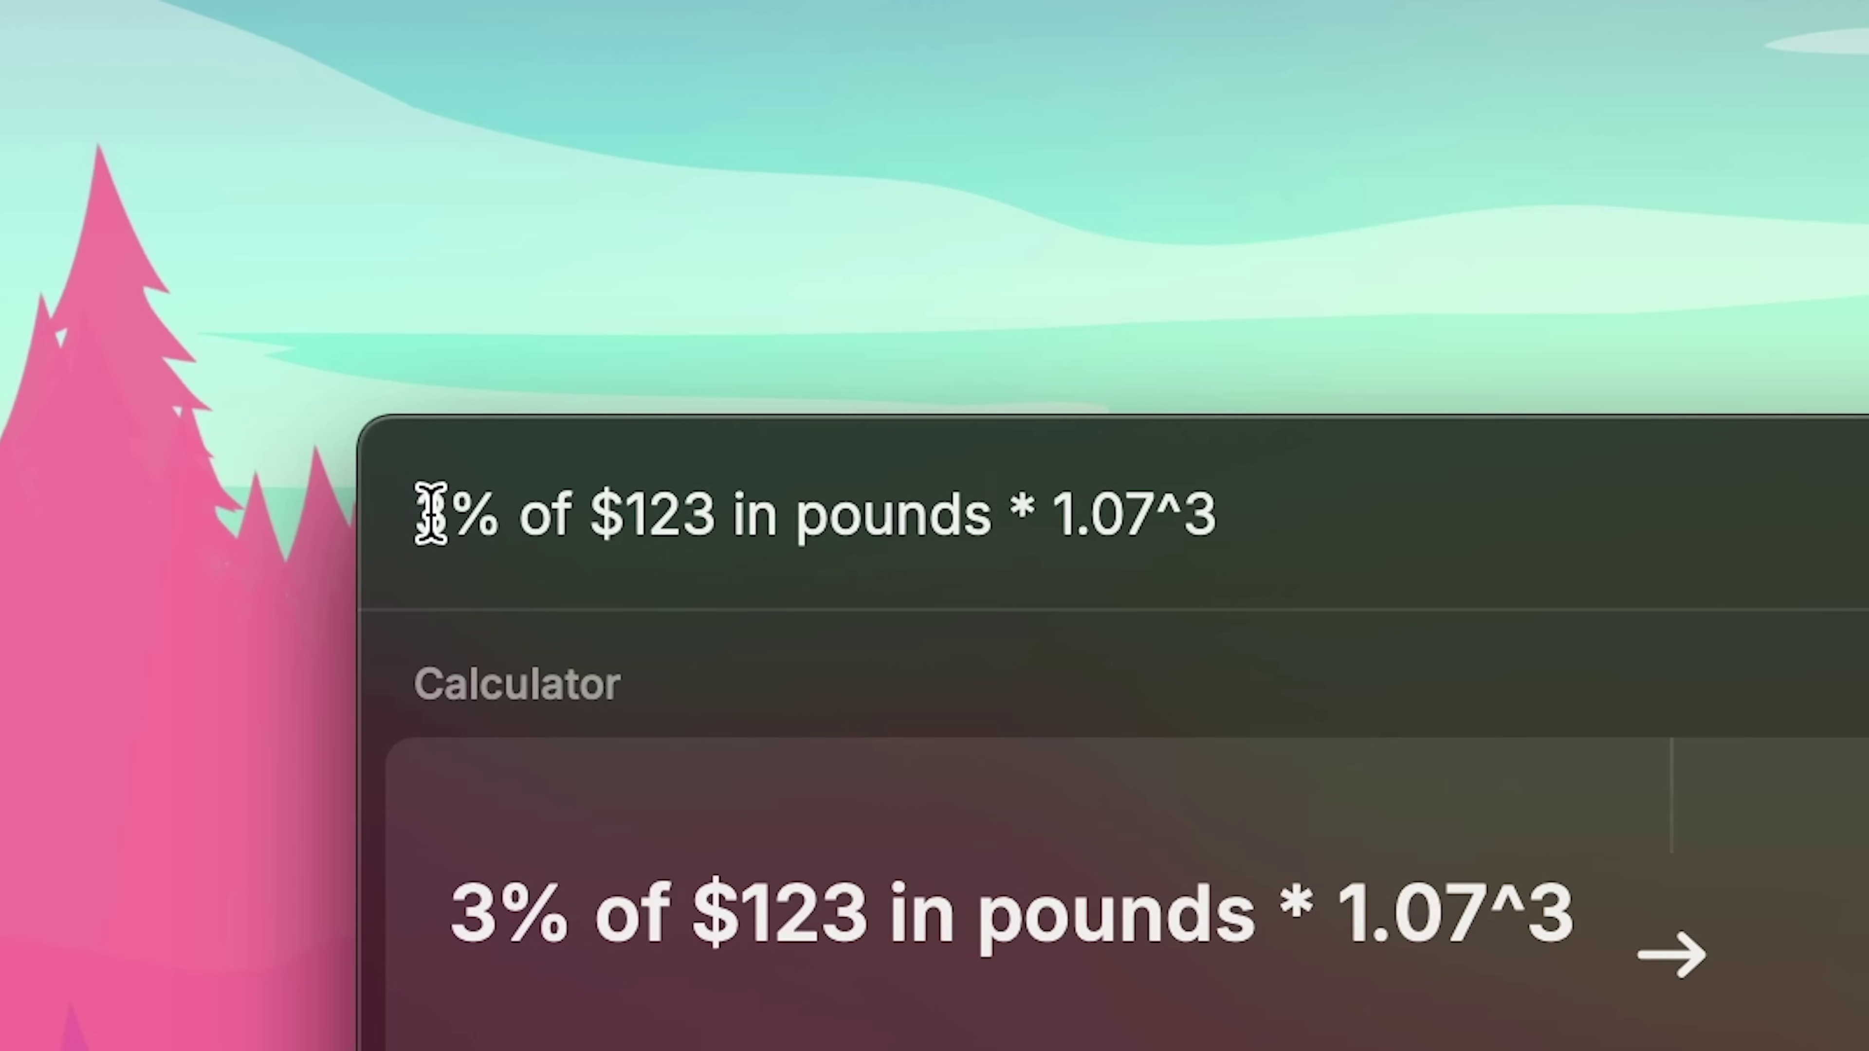
{"action": "left_click_drag", "start_coordinate": [425, 513], "coordinate": [1246, 512]}
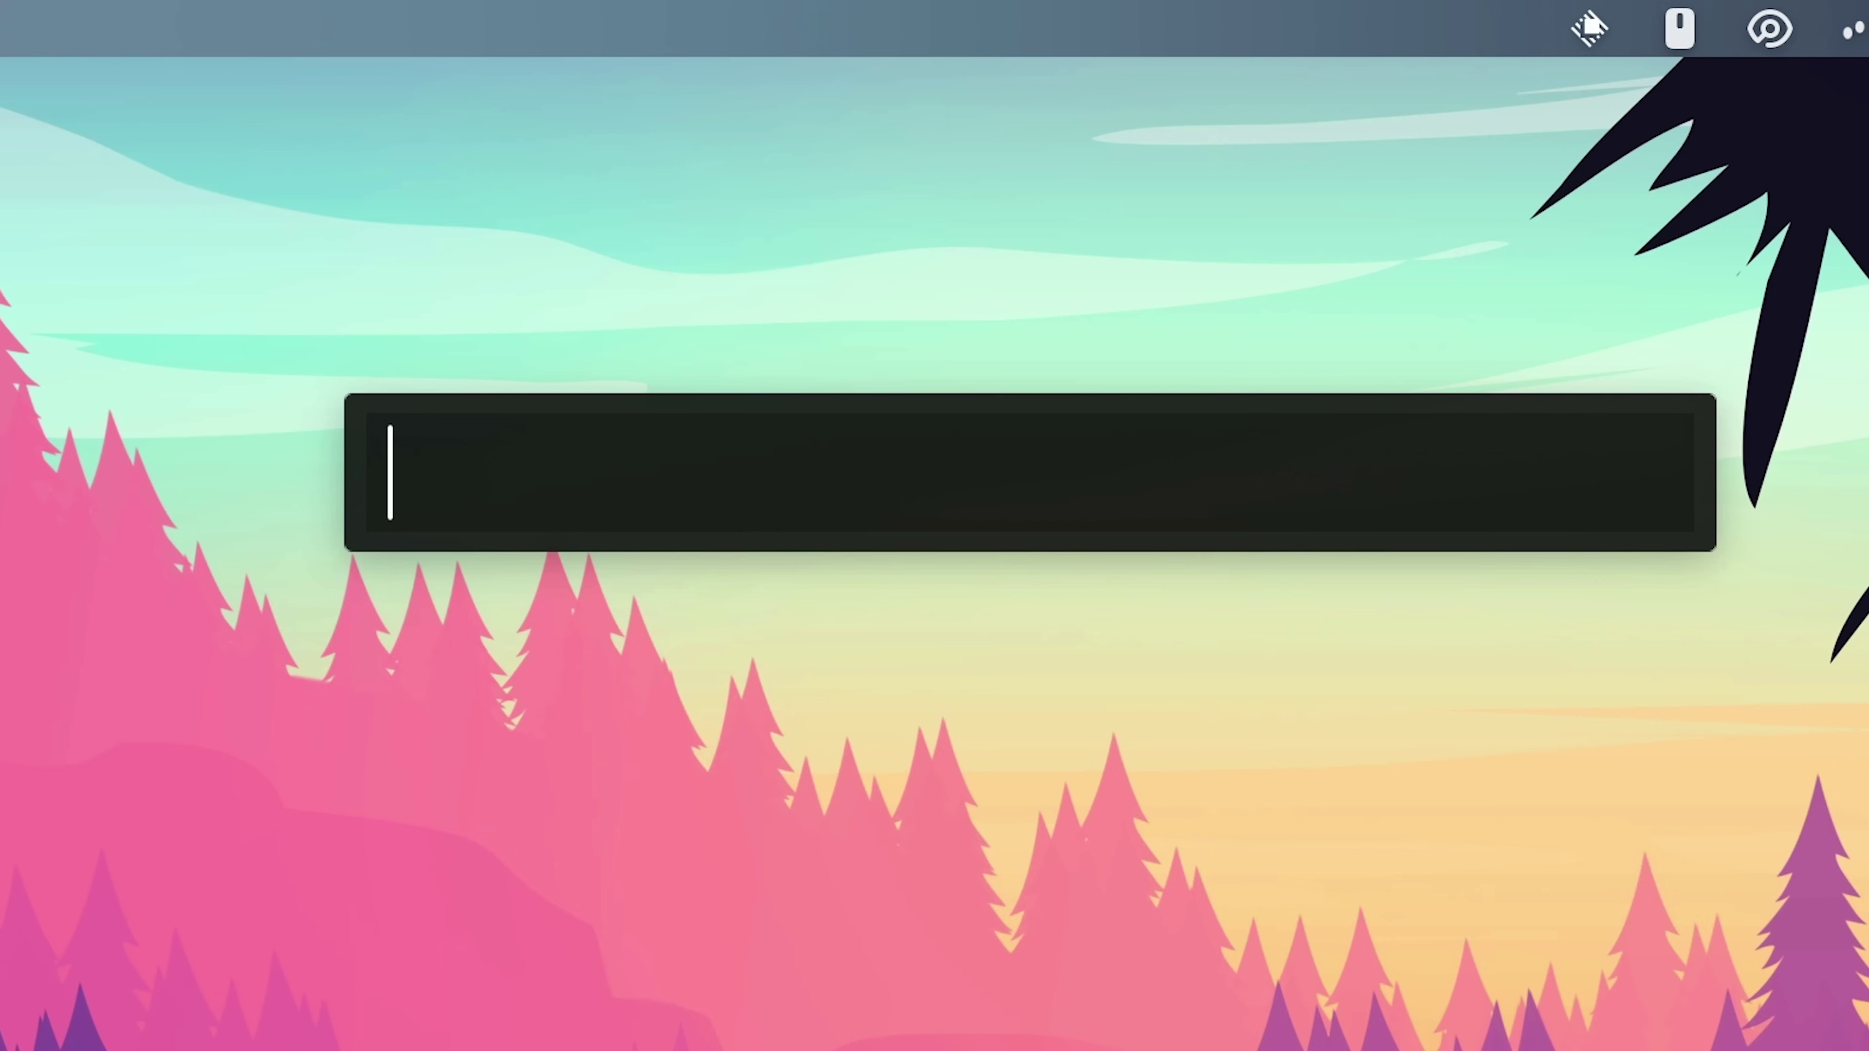
Paste the calculation into Alfred, try '$123 to eur', then clear and dismiss Alfred.
{"action": "type", "text": "3% of $123 in pounds * 1.07^3"}
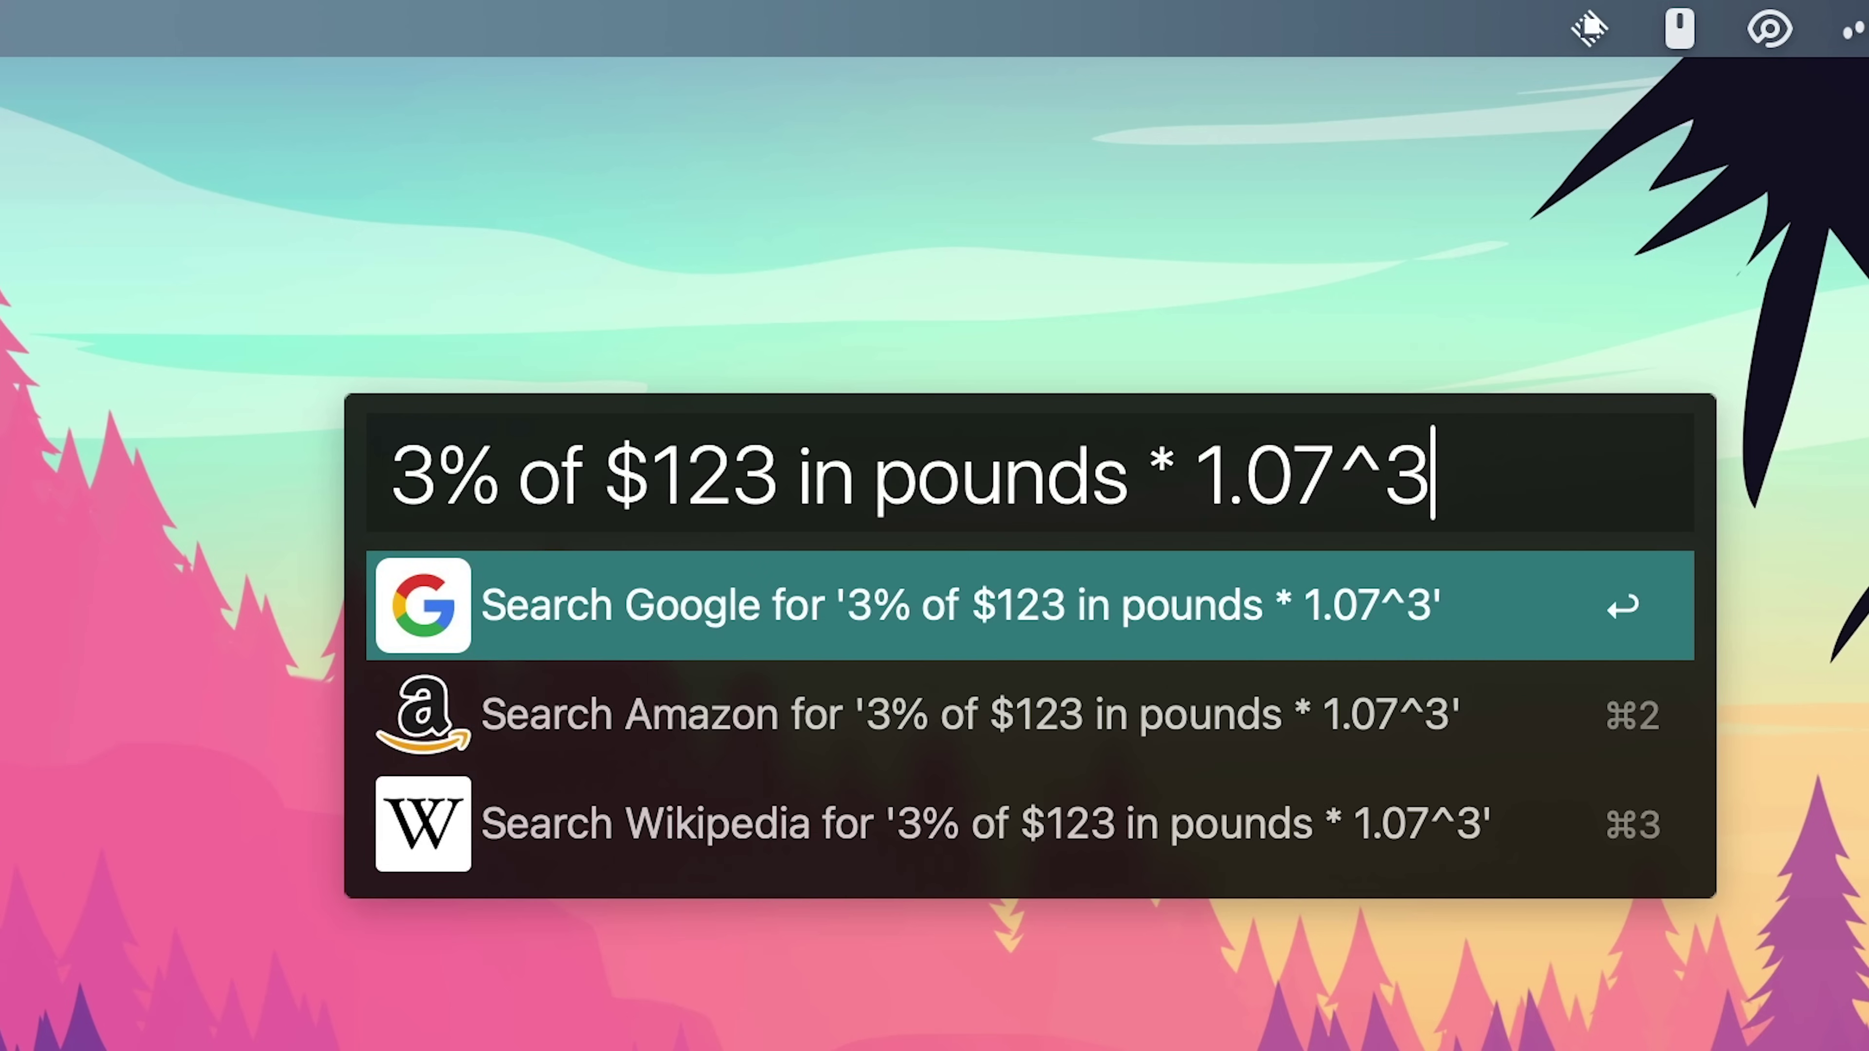
{"action": "key", "text": "super+BackSpace"}
{"action": "type", "text": "$123 "}
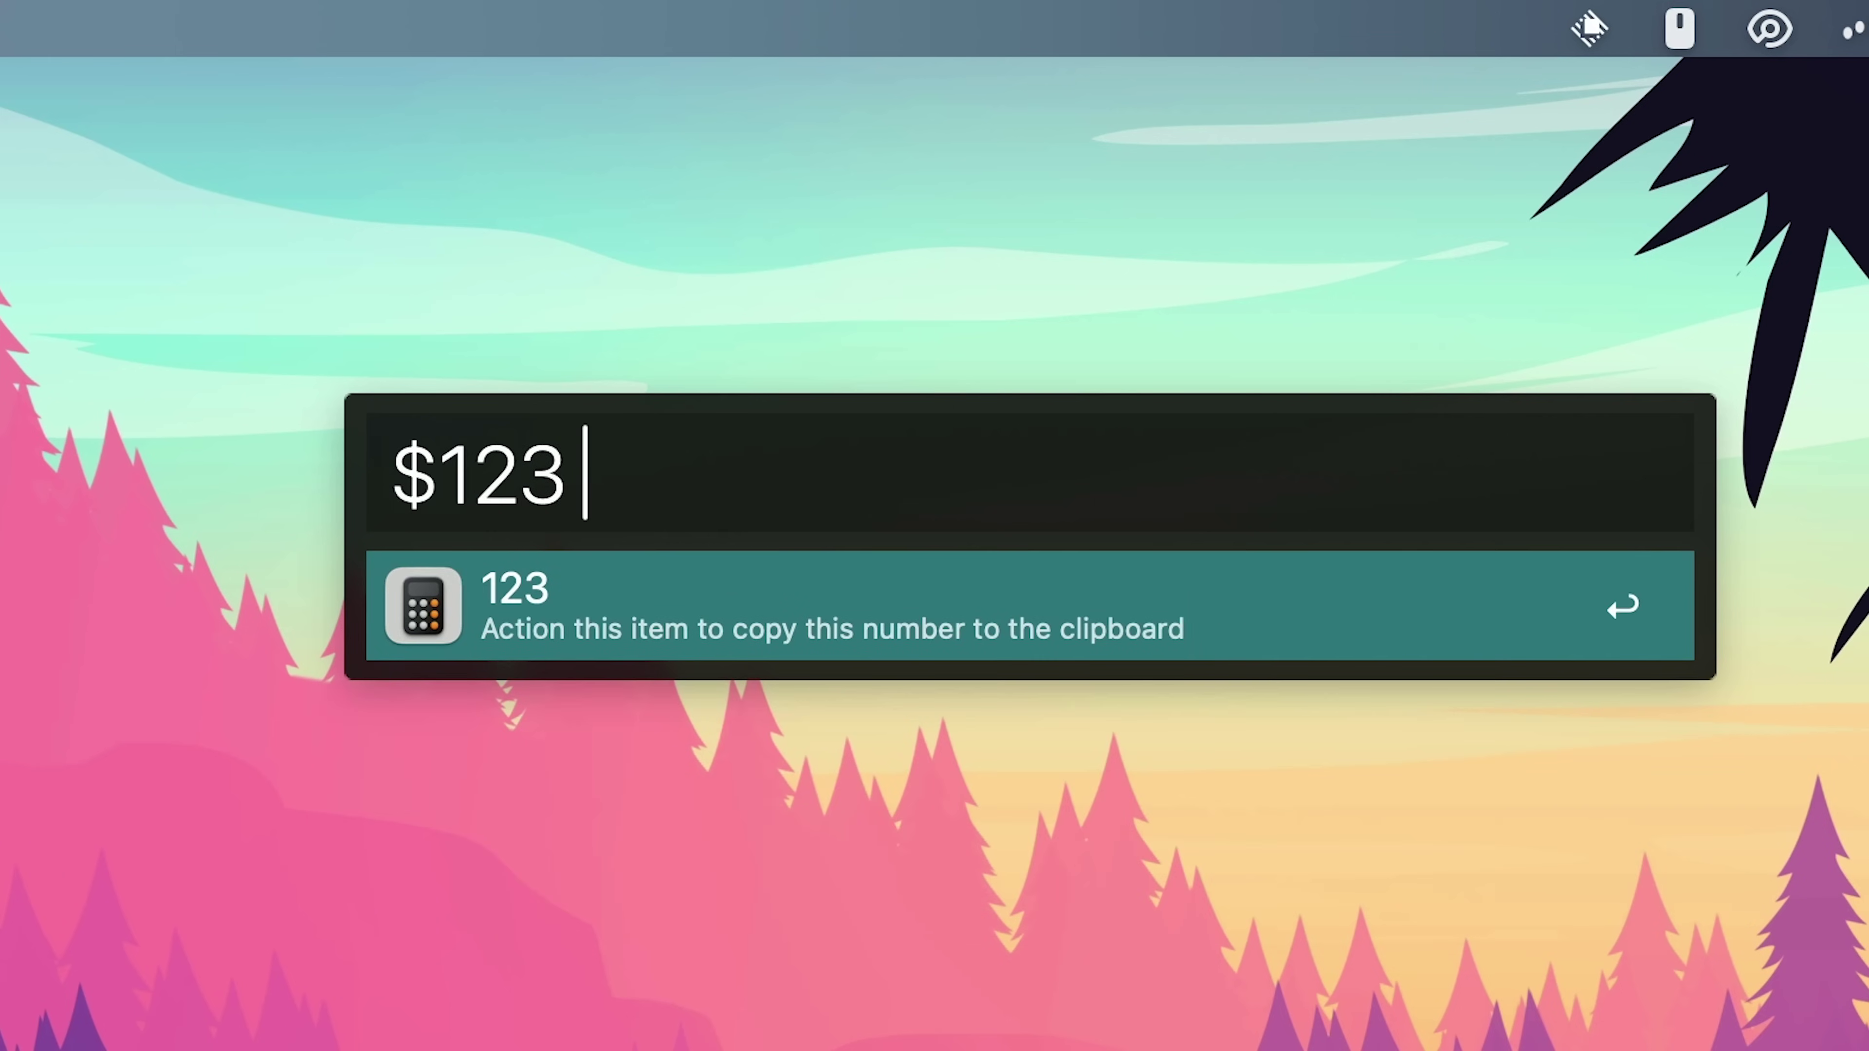
{"action": "type", "text": "to pounts"}
{"action": "key", "text": "BackSpace"}
{"action": "key", "text": "BackSpace"}
{"action": "key", "text": "BackSpace"}
{"action": "key", "text": "BackSpace"}
{"action": "key", "text": "BackSpace"}
{"action": "key", "text": "BackSpace"}
{"action": "type", "text": "eur"}
{"action": "key", "text": "super+BackSpace"}
{"action": "key", "text": "Escape"}
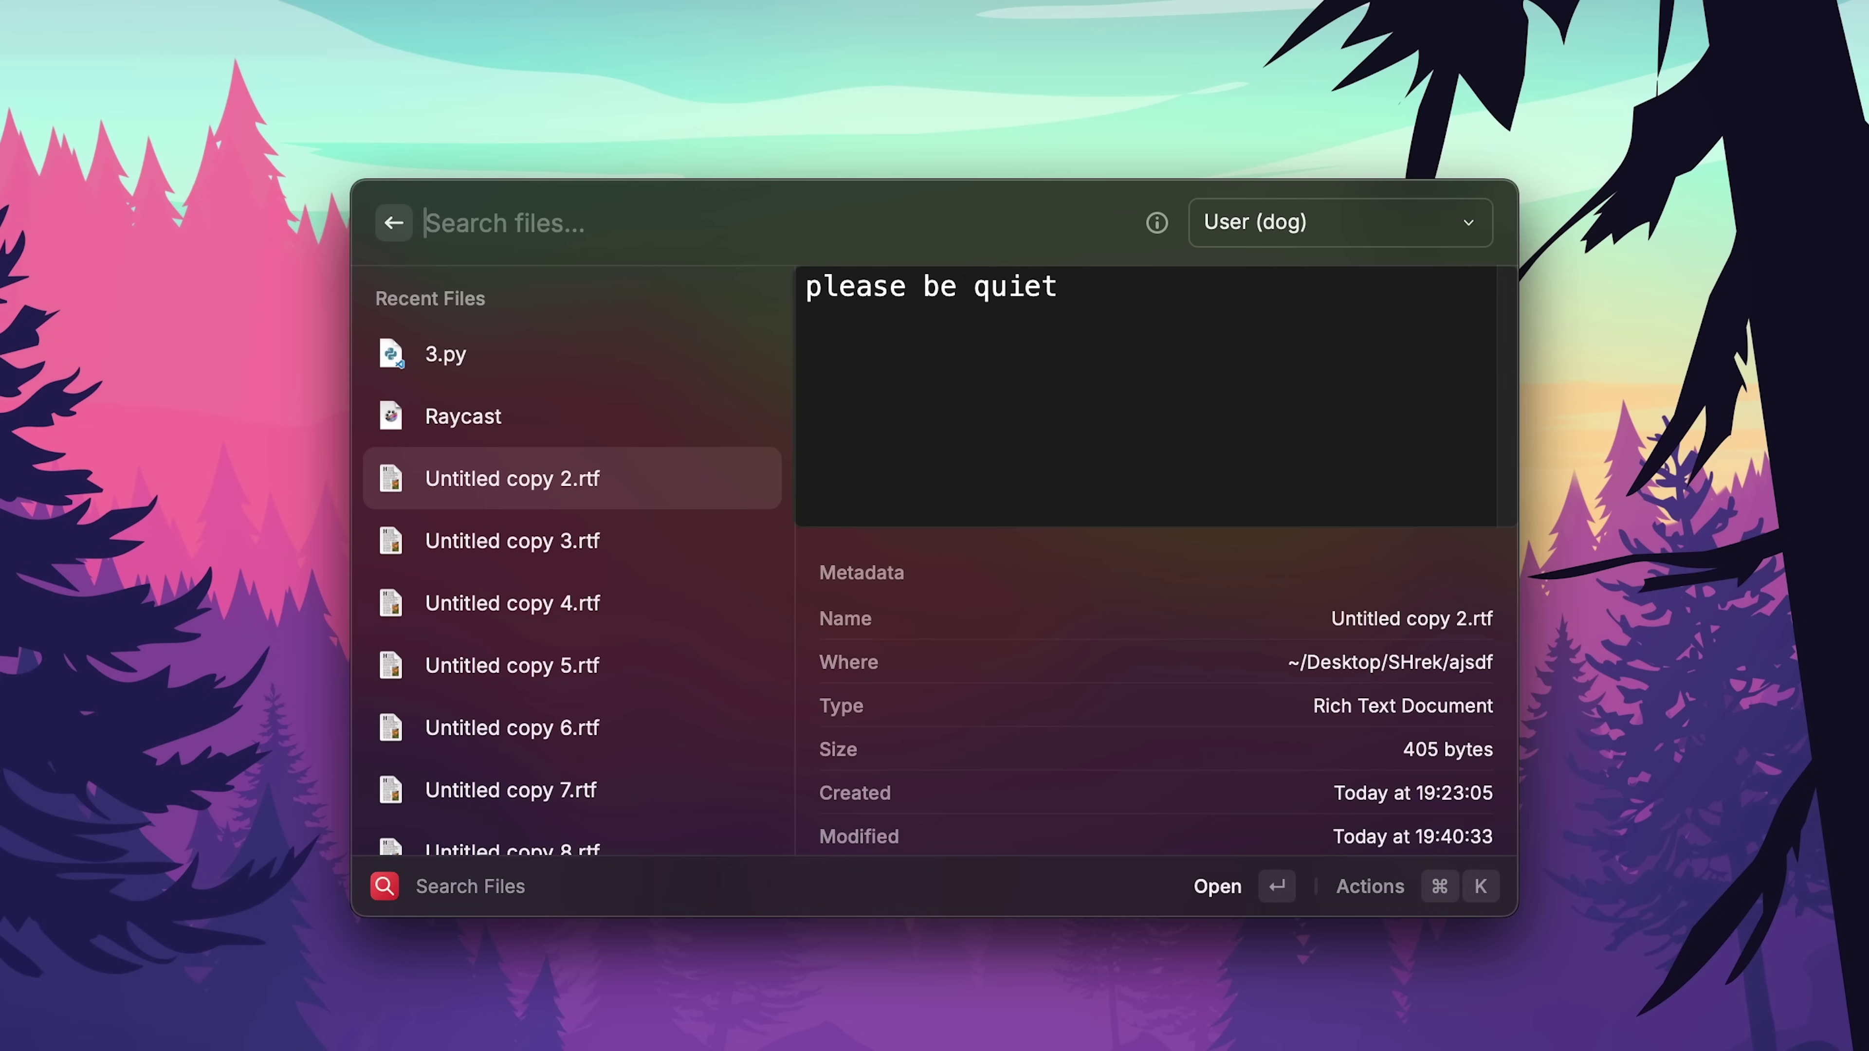
Browse Untitled copy 2.rtf's enclosing folder from its action list, then open the file.
{"action": "key", "text": "super+k"}
{"action": "key", "text": "Down"}
{"action": "key", "text": "Down"}
{"action": "key", "text": "Down"}
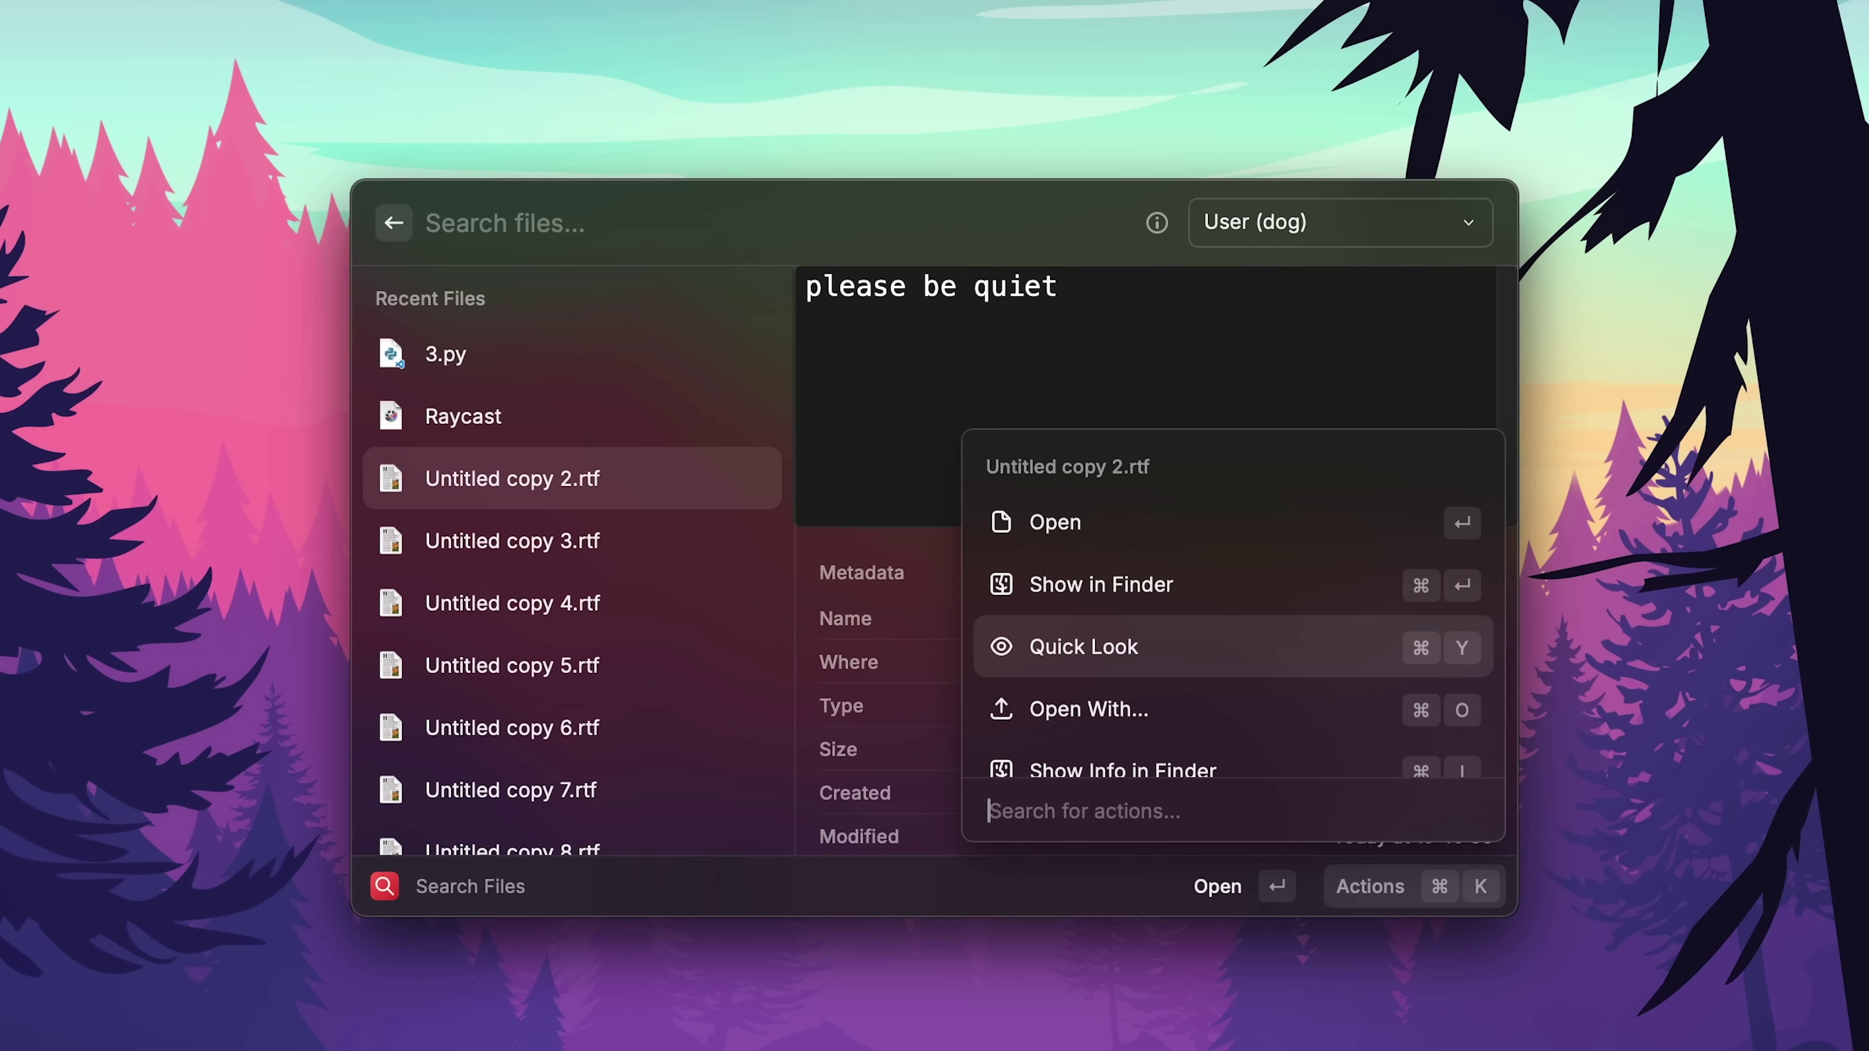
{"action": "key", "text": "Down"}
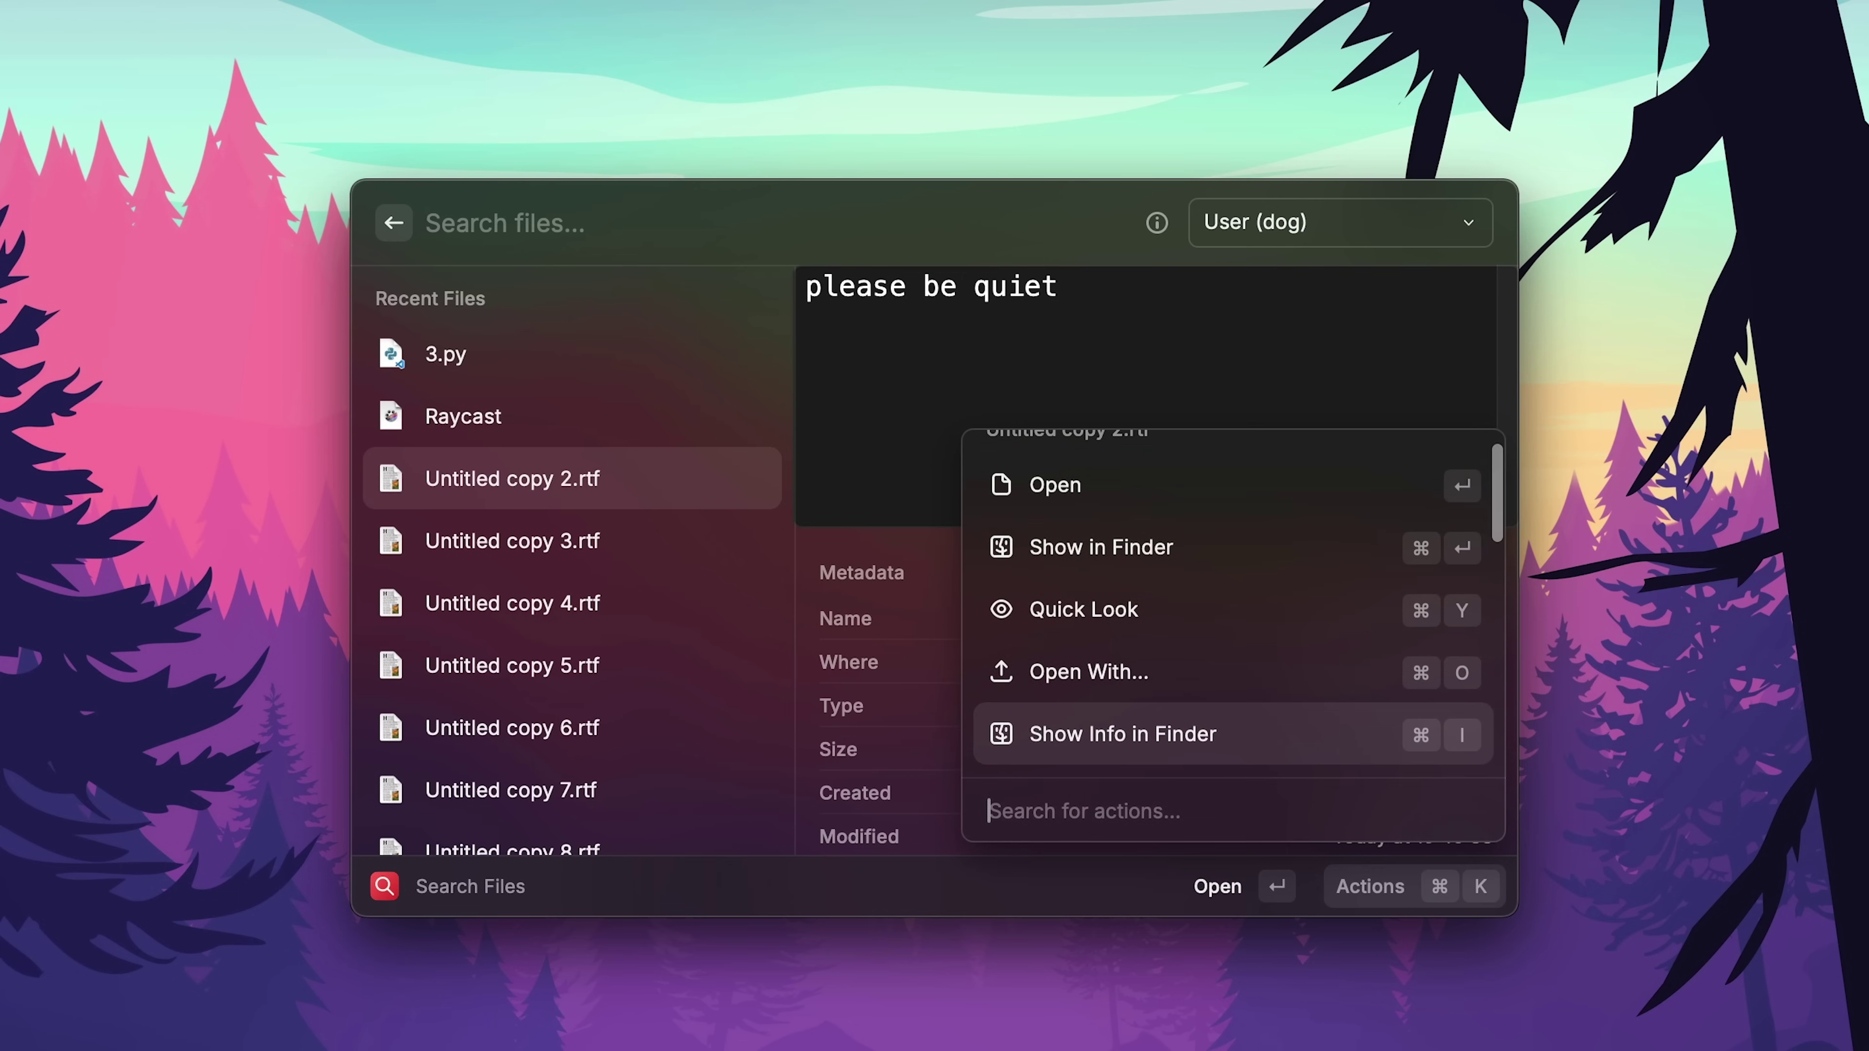
{"action": "key", "text": "Down"}
{"action": "key", "text": "Return"}
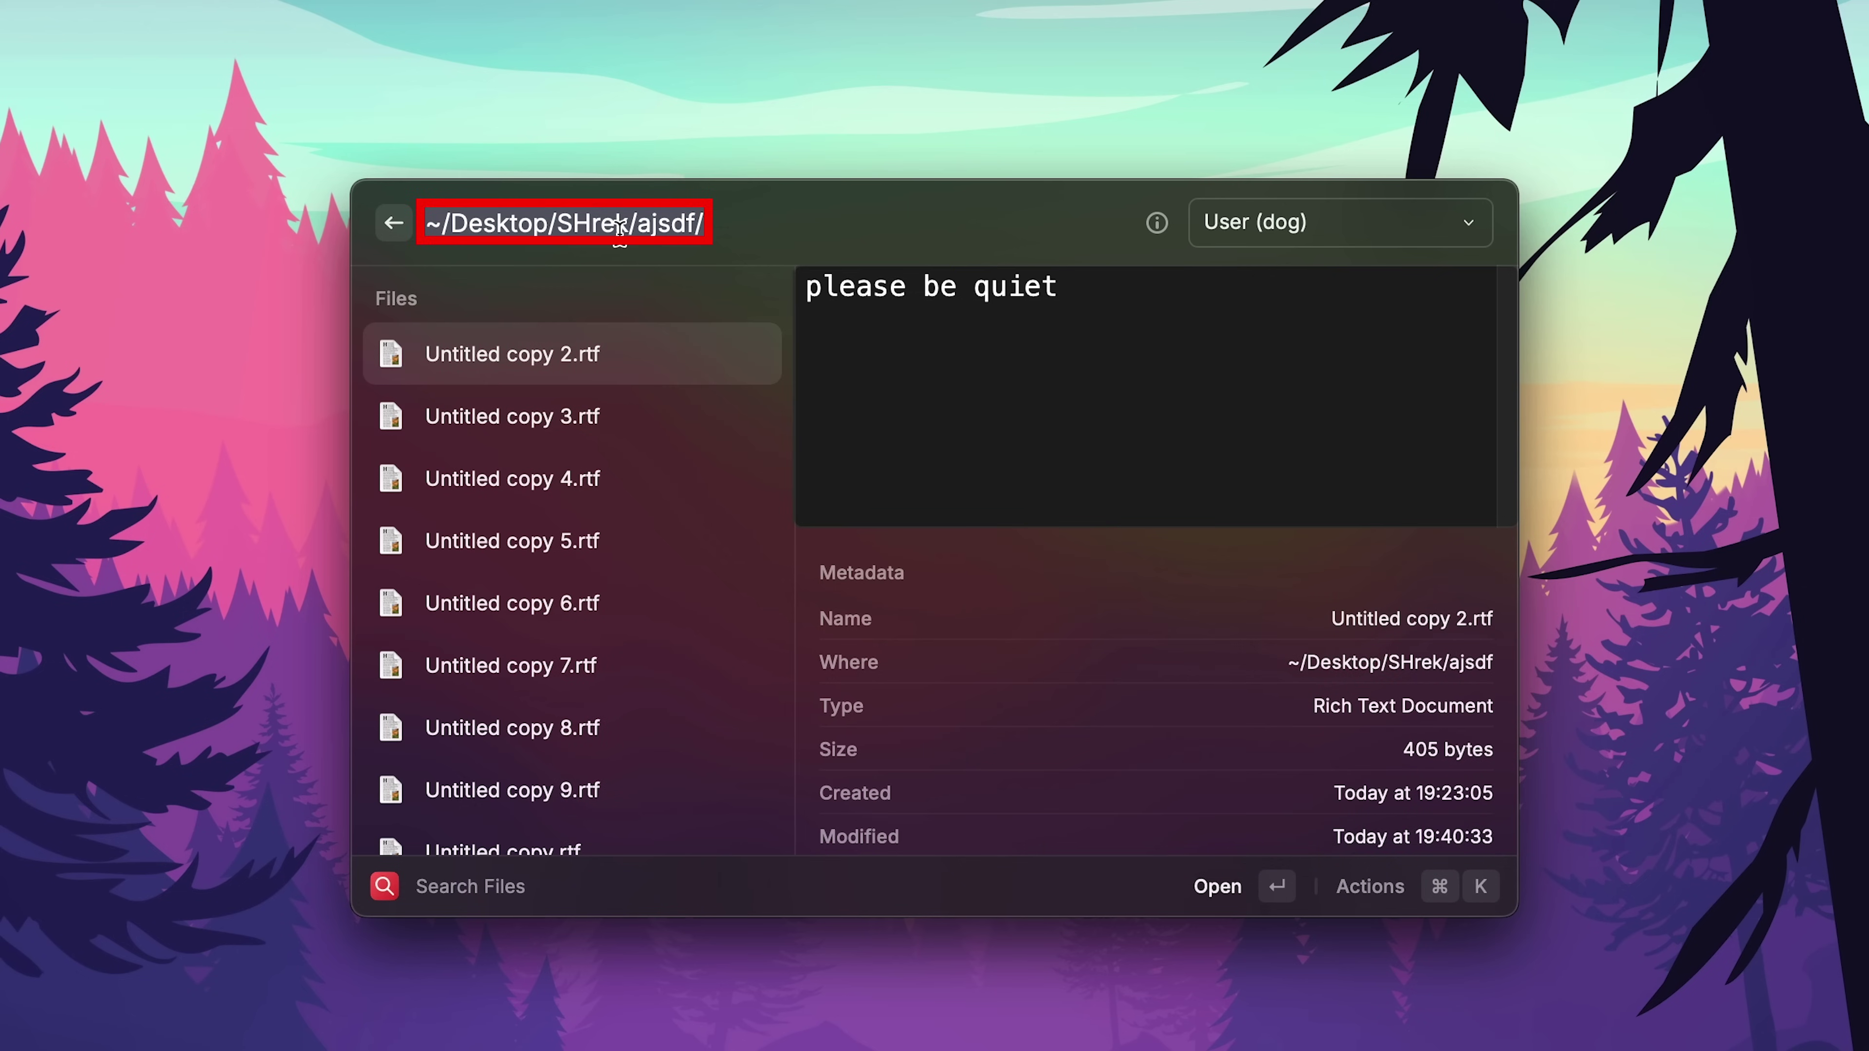
{"action": "key", "text": "Return"}
Compare with the other launcher by revealing Untitled copy 5.rtf in Finder.
{"action": "key", "text": "alt+space"}
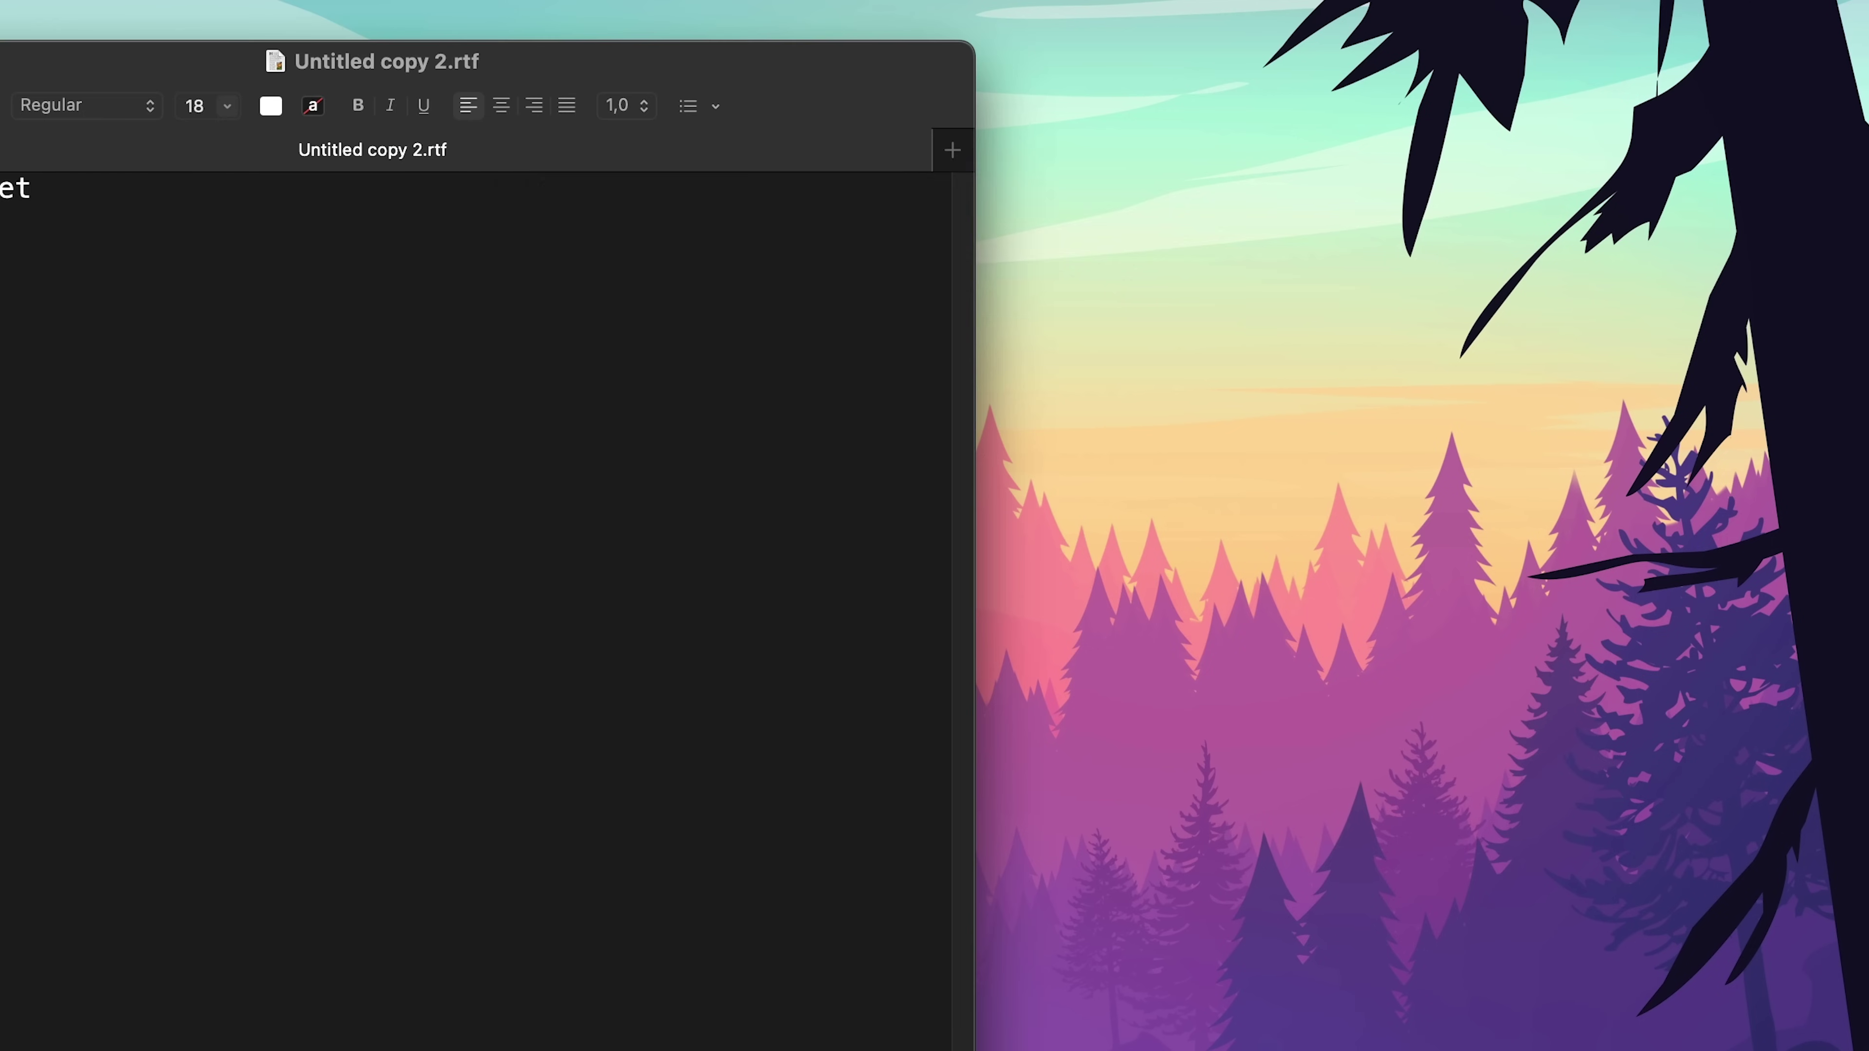
{"action": "type", "text": "'unti"}
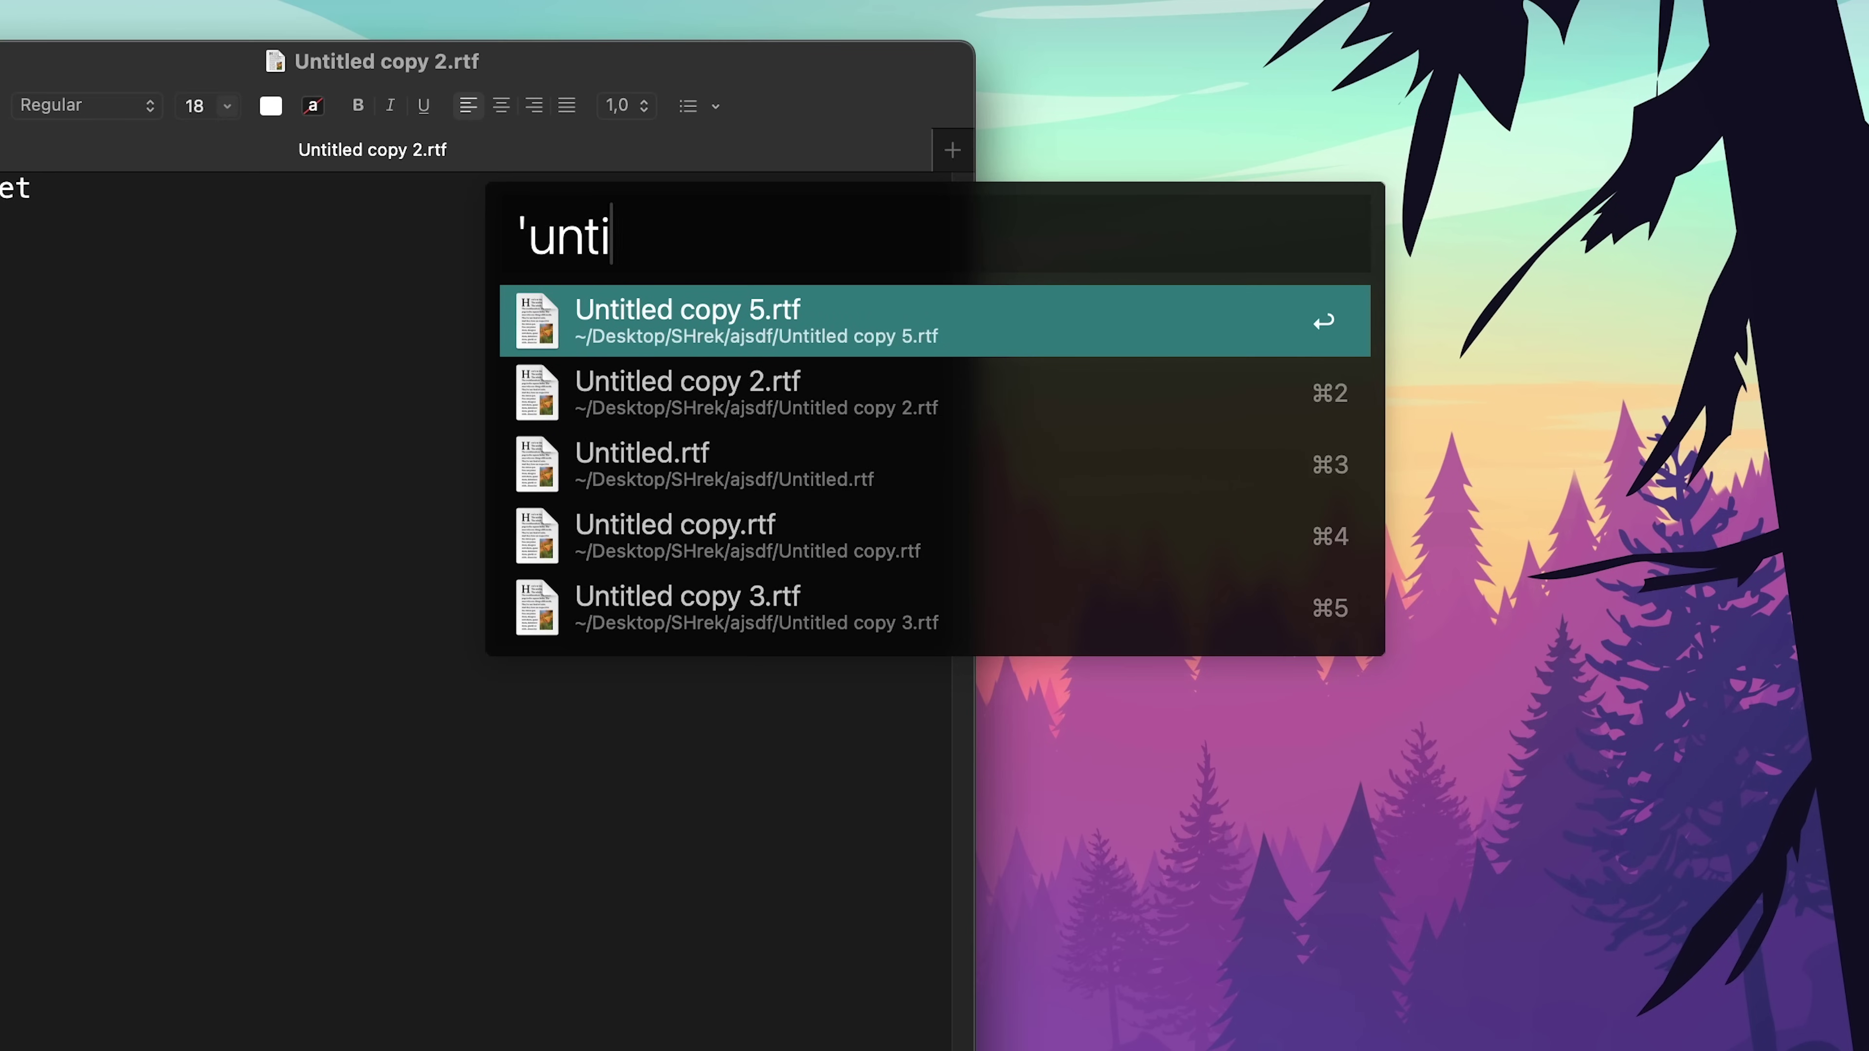
{"action": "key", "text": "super+Return"}
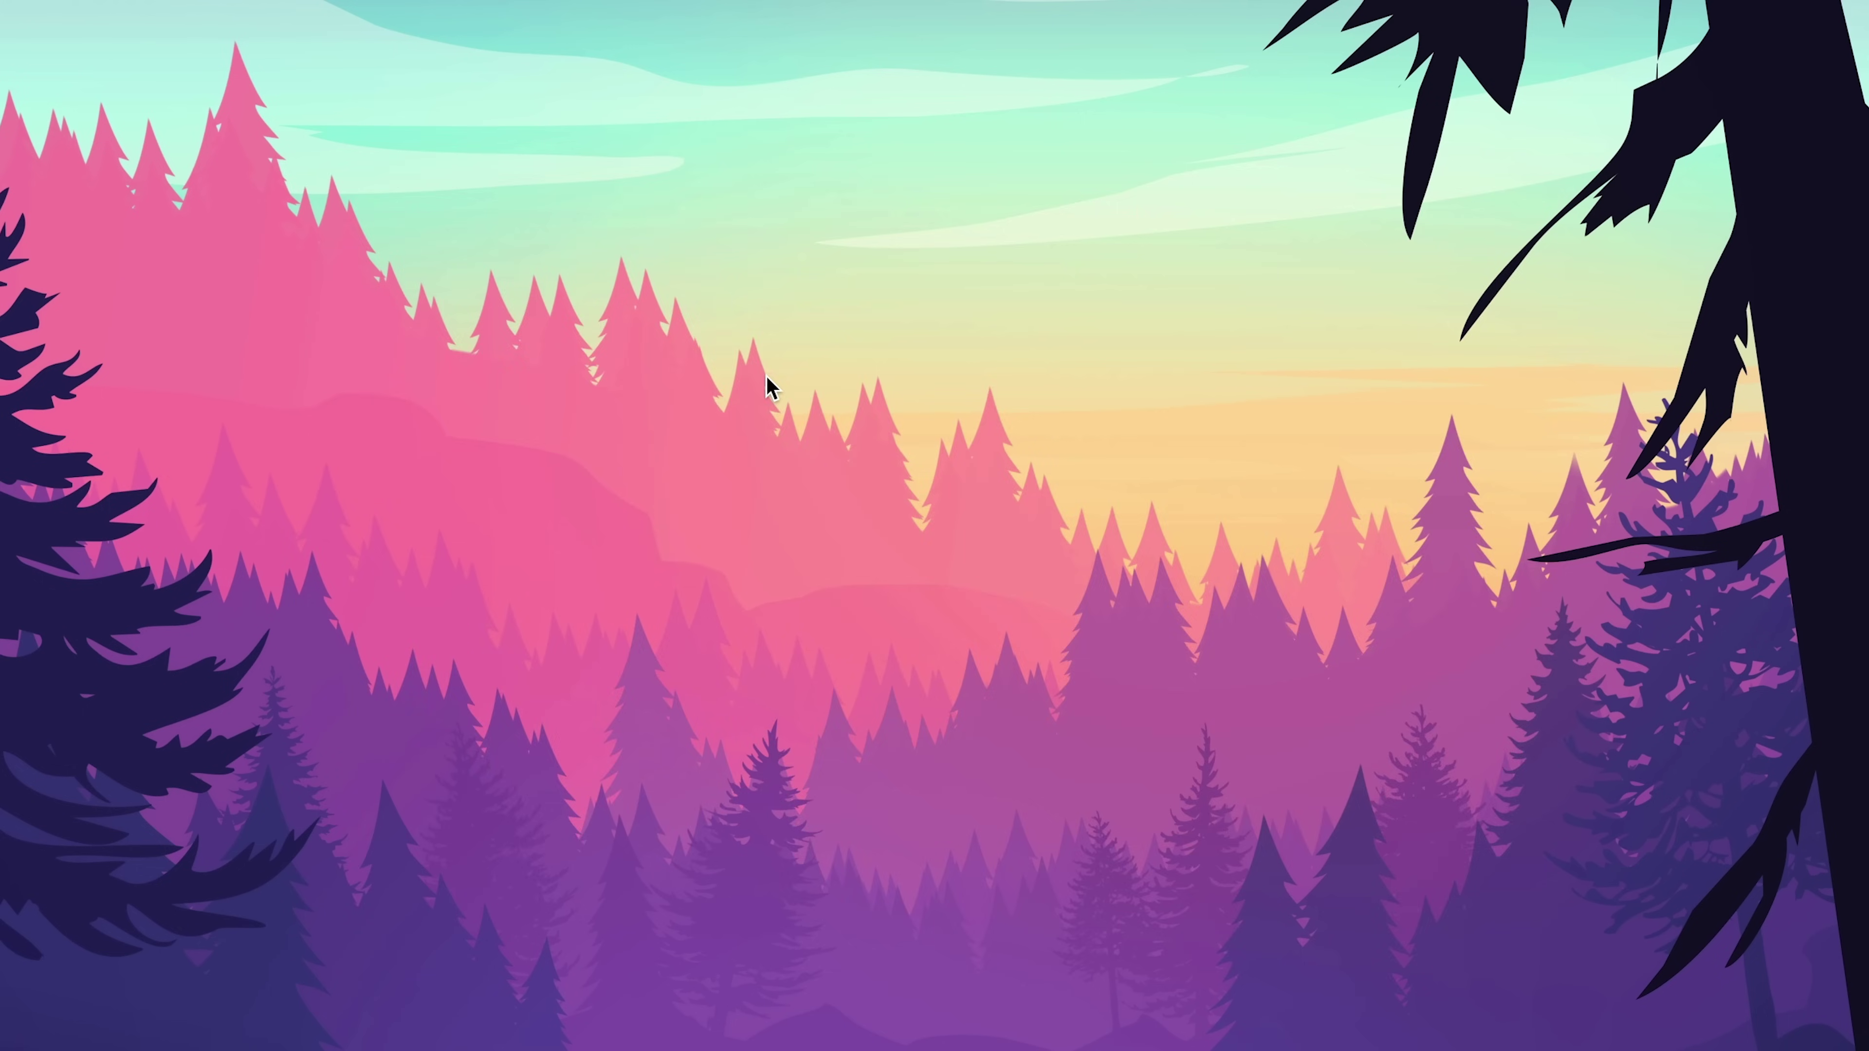
Show Untitled copy 2.rtf in Finder from Raycast, then close the Finder window.
{"action": "key", "text": "alt+space"}
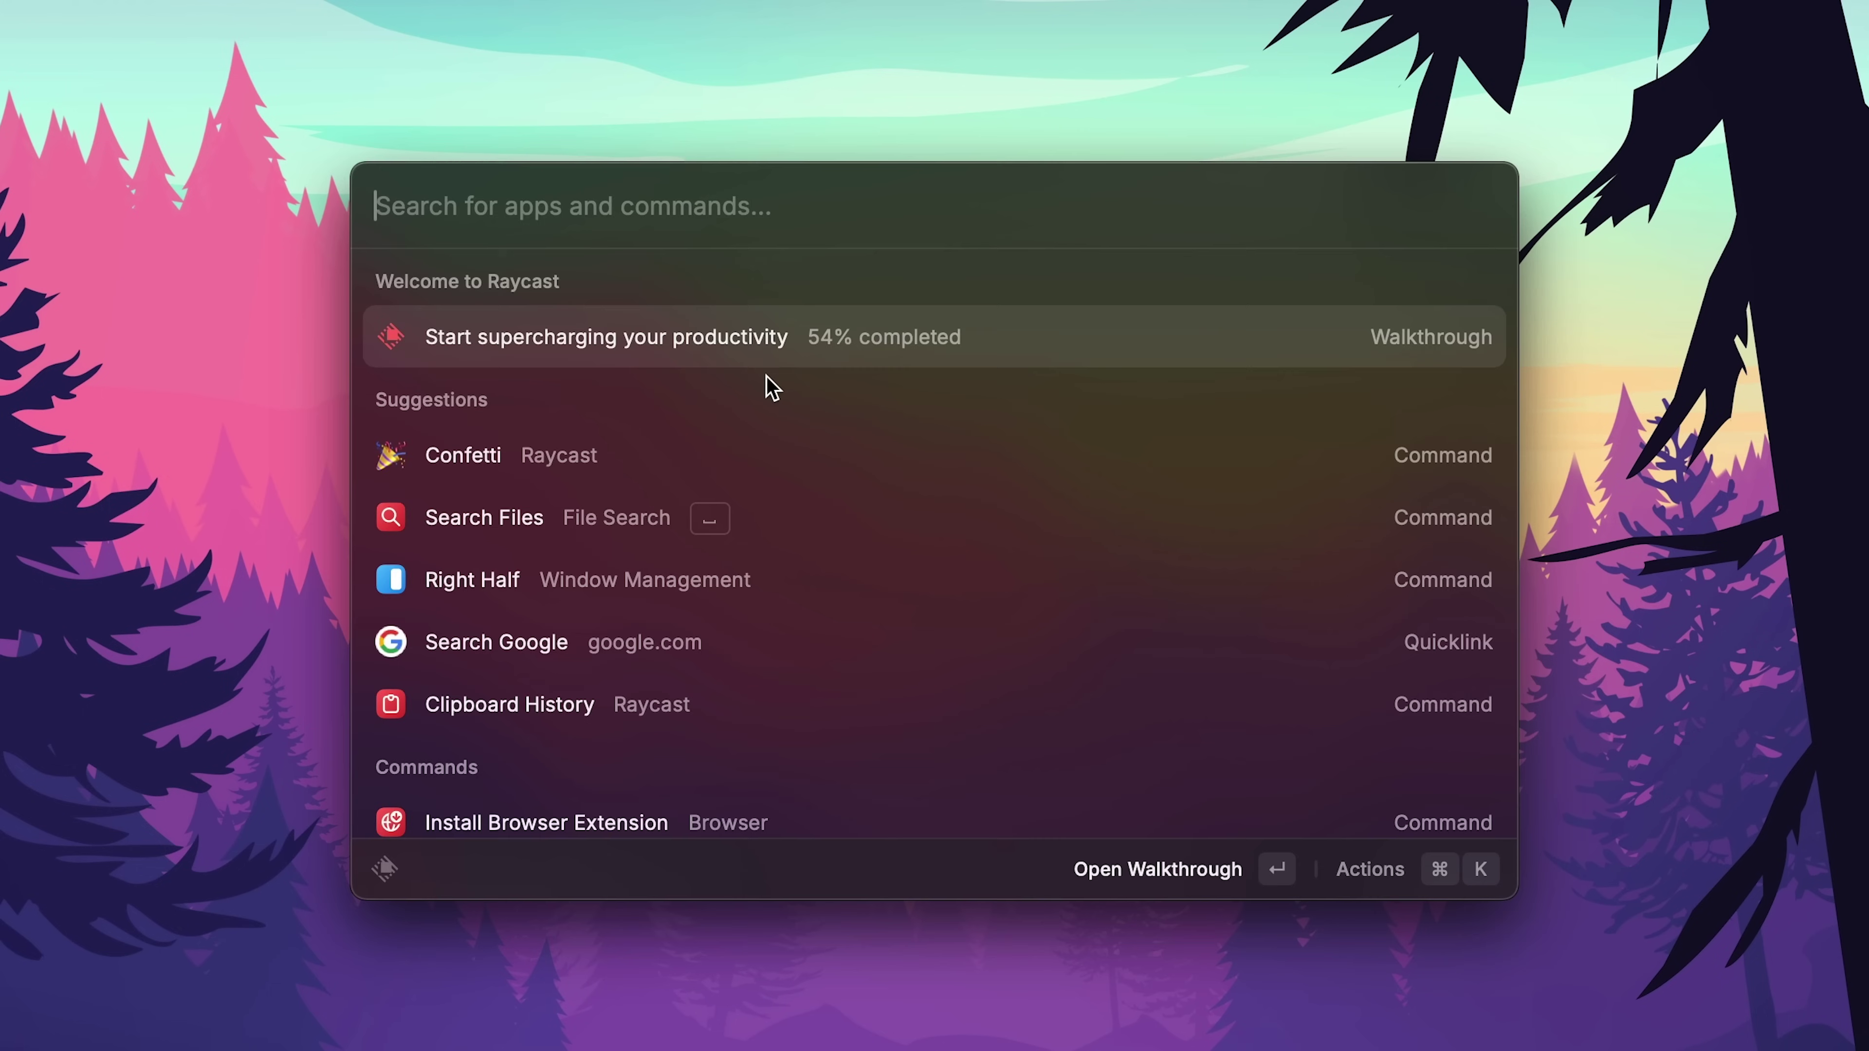
{"action": "left_click", "coordinate": [973, 517]}
{"action": "key", "text": "super+k"}
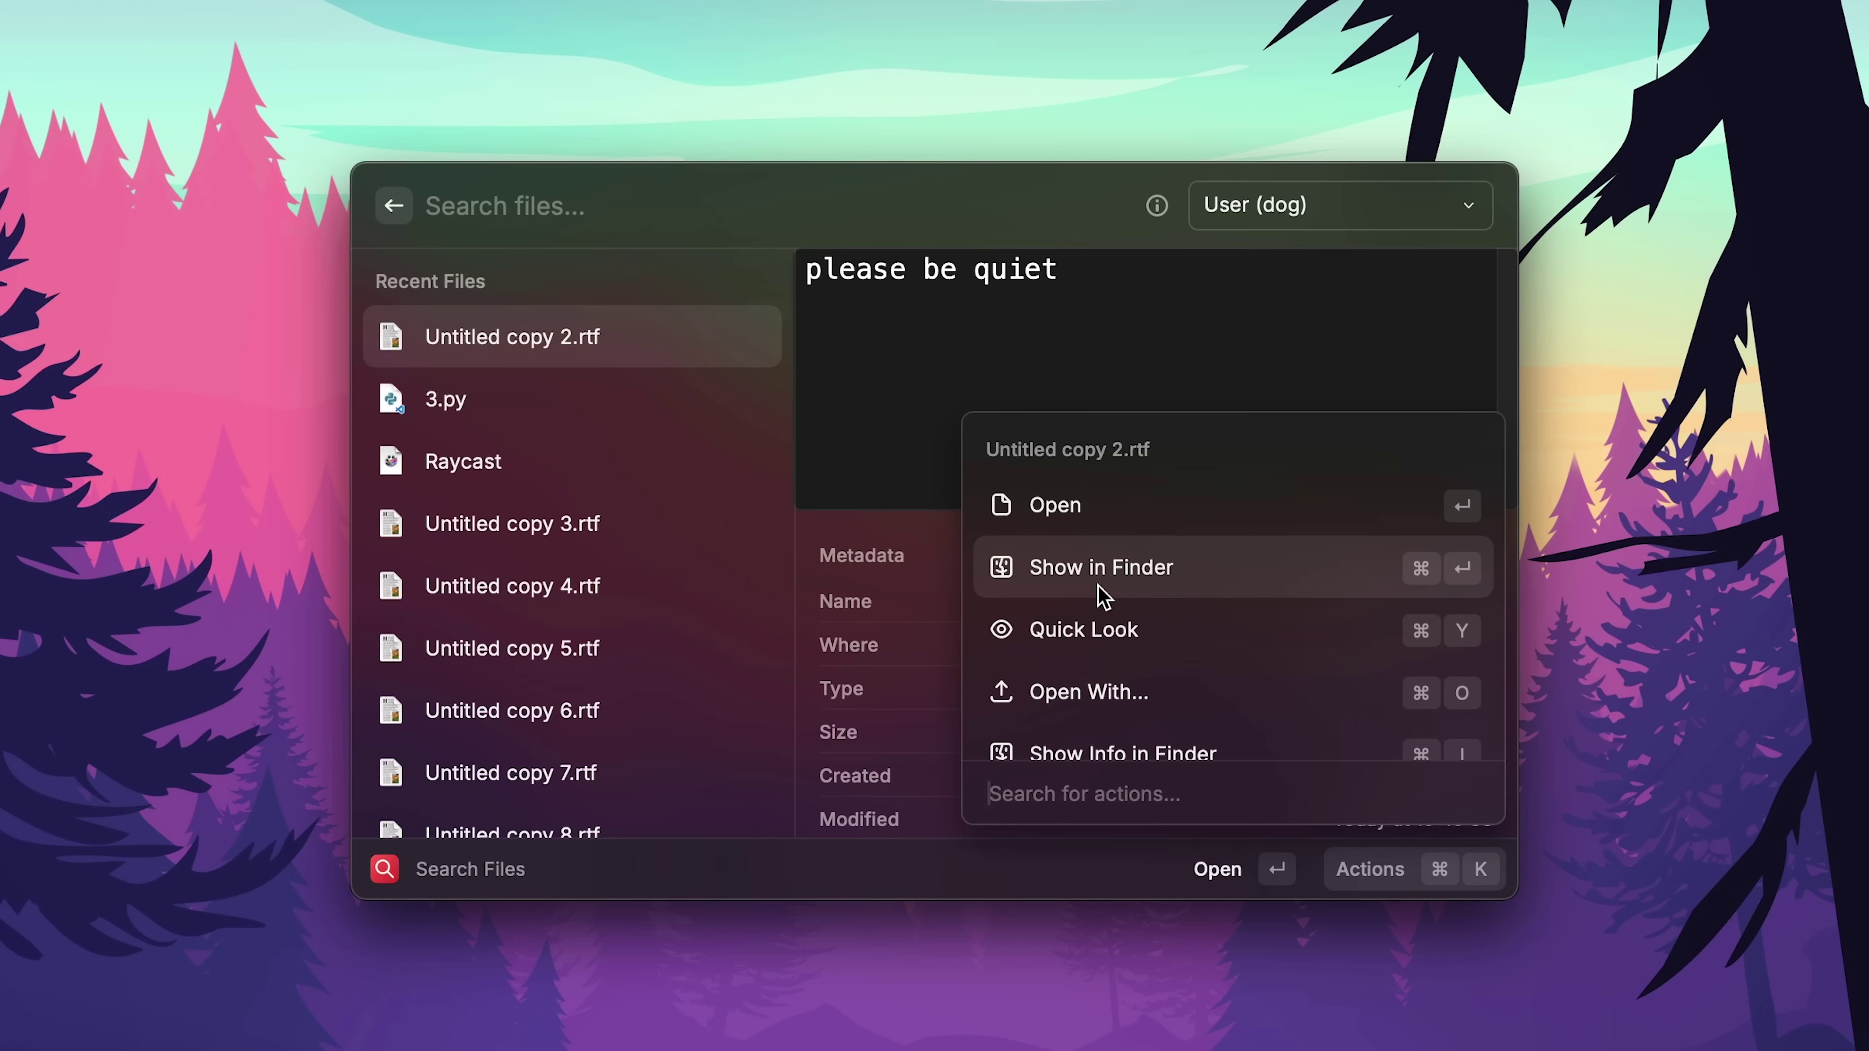
{"action": "left_click", "coordinate": [1439, 585]}
{"action": "left_click", "coordinate": [257, 217]}
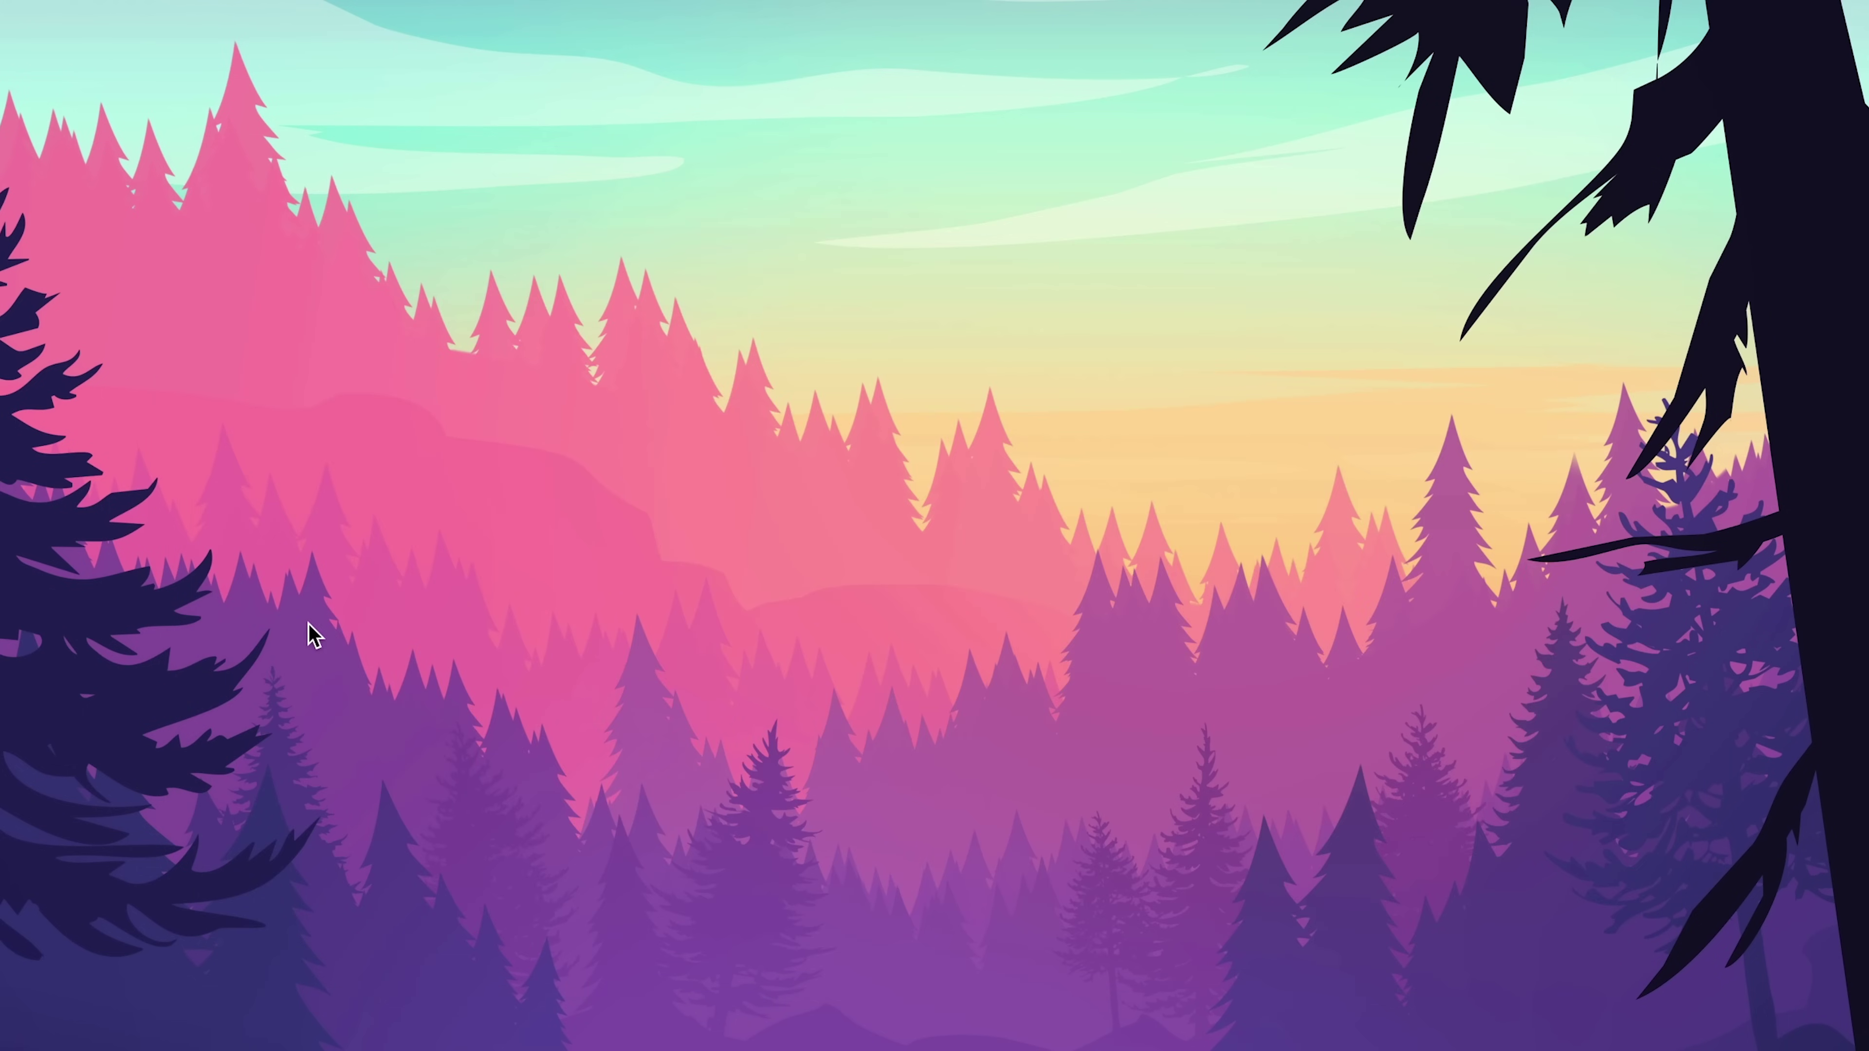
Start a file search with the space alias, then clear the query.
{"action": "key", "text": "alt+space"}
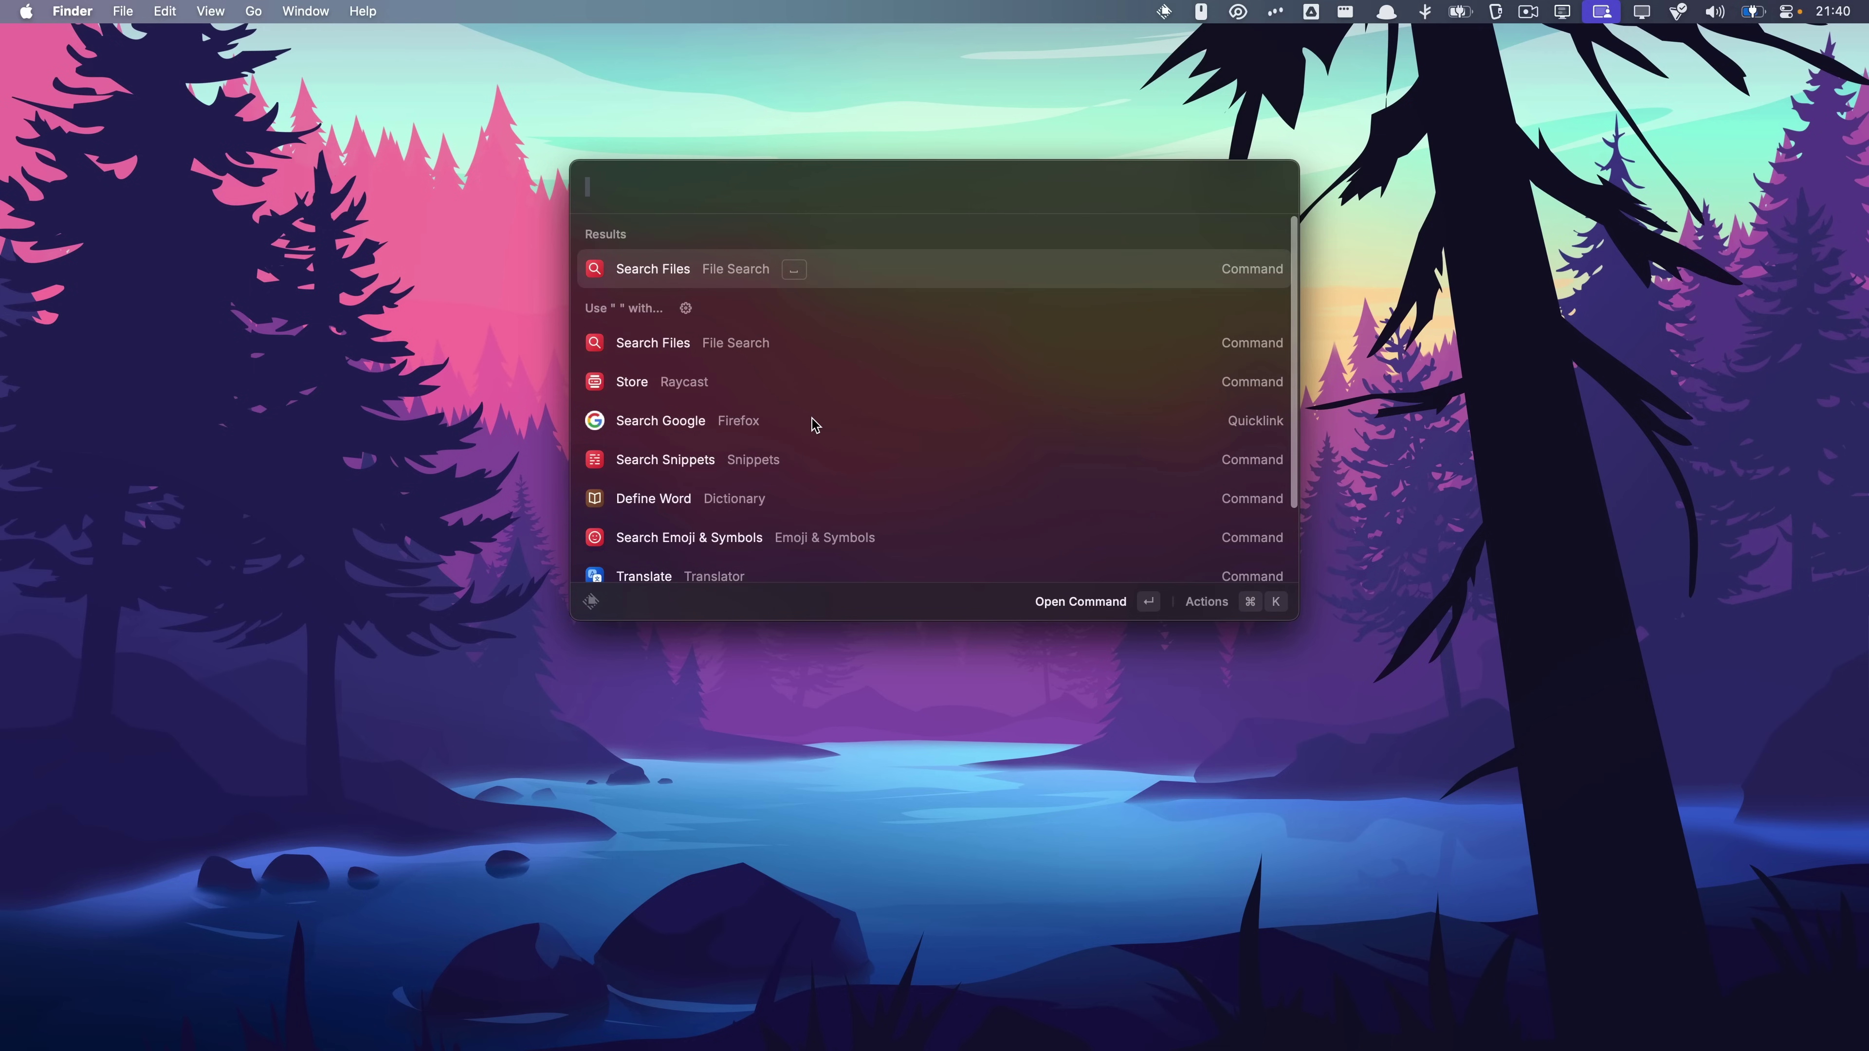
{"action": "scroll", "coordinate": [805, 405], "scroll_direction": "down", "scroll_amount": 3}
{"action": "scroll", "coordinate": [806, 405], "scroll_direction": "up", "scroll_amount": 3}
{"action": "key", "text": "BackSpace"}
{"action": "mouse_move", "coordinate": [942, 205]}
{"action": "left_mouse_down"}
{"action": "mouse_move", "coordinate": [942, 280]}
{"action": "mouse_move", "coordinate": [934, 204]}
{"action": "mouse_move", "coordinate": [1076, 218]}
{"action": "mouse_move", "coordinate": [946, 206]}
{"action": "left_mouse_up"}
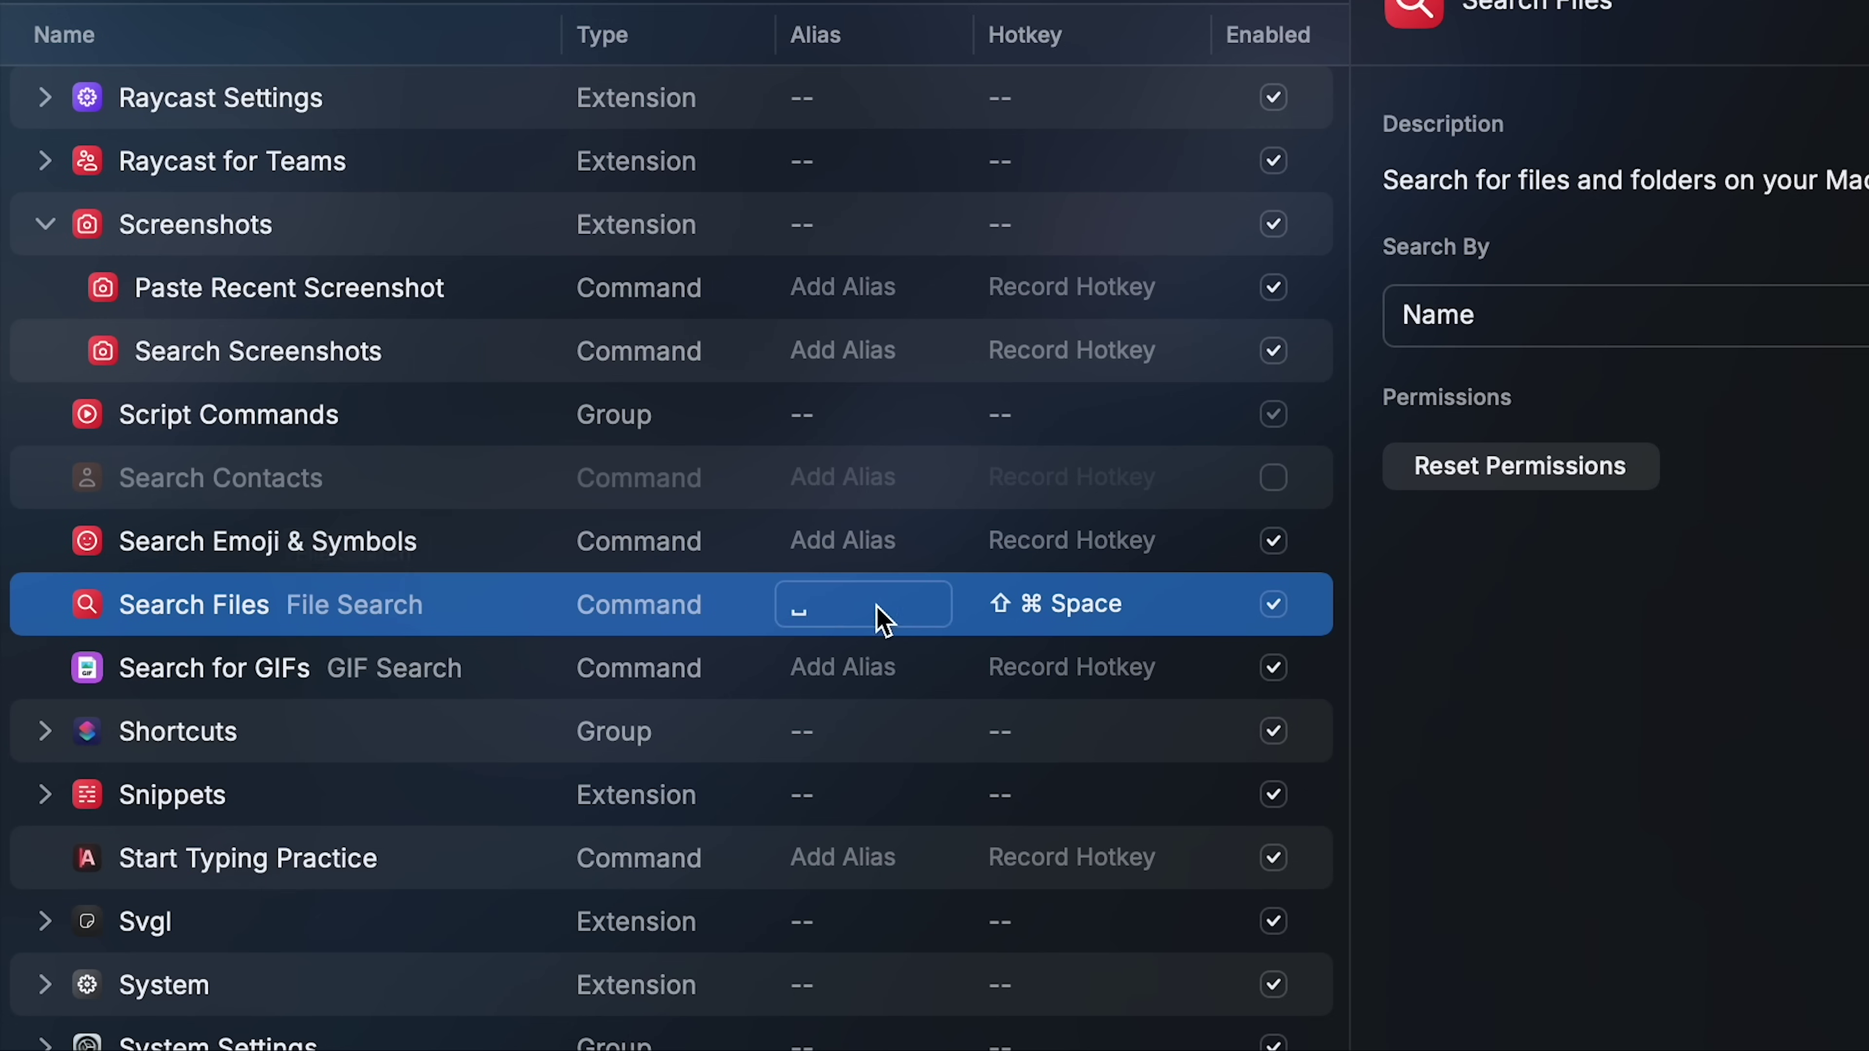
{"action": "mouse_move", "coordinate": [1101, 617]}
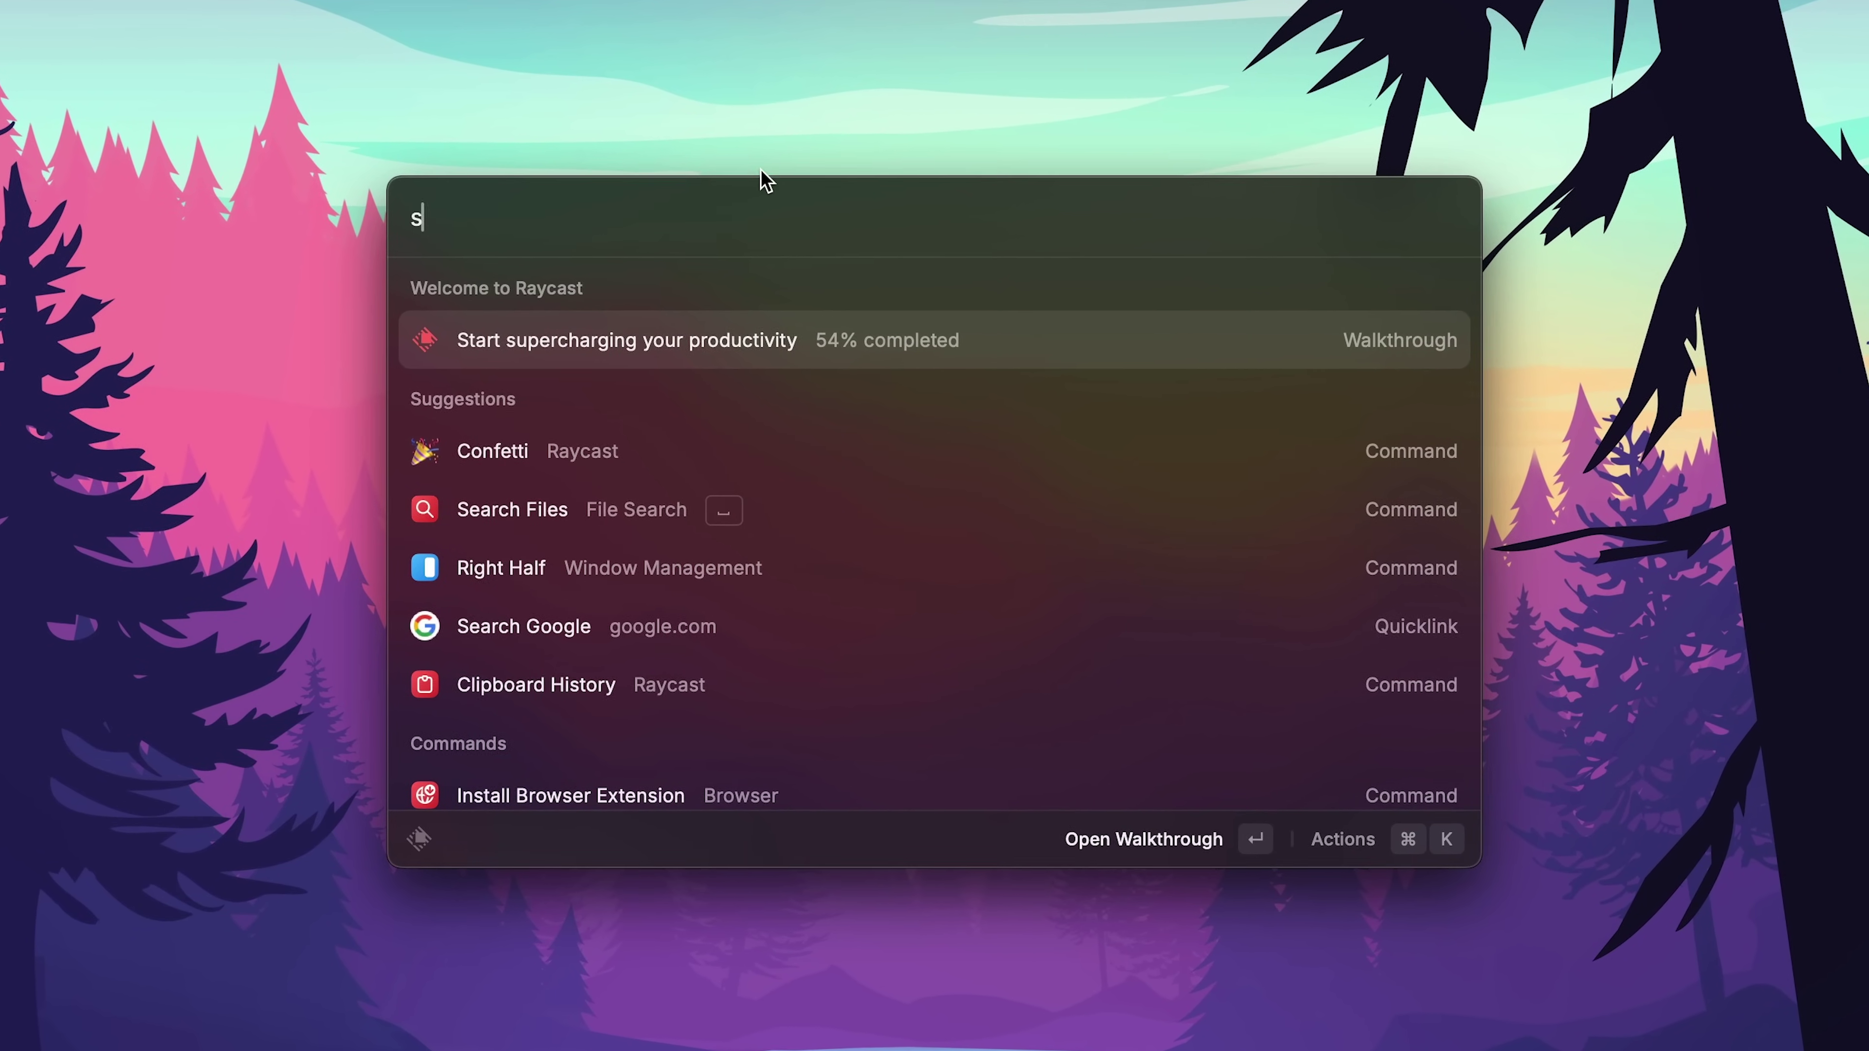
Search 'stage', then narrow the query to 'set vo' and highlight Set Volume to 100 %.
{"action": "type", "text": "stage"}
{"action": "key", "text": "BackSpace"}
{"action": "key", "text": "BackSpace"}
{"action": "key", "text": "BackSpace"}
{"action": "key", "text": "BackSpace"}
{"action": "key", "text": "BackSpace"}
{"action": "type", "text": "set v"}
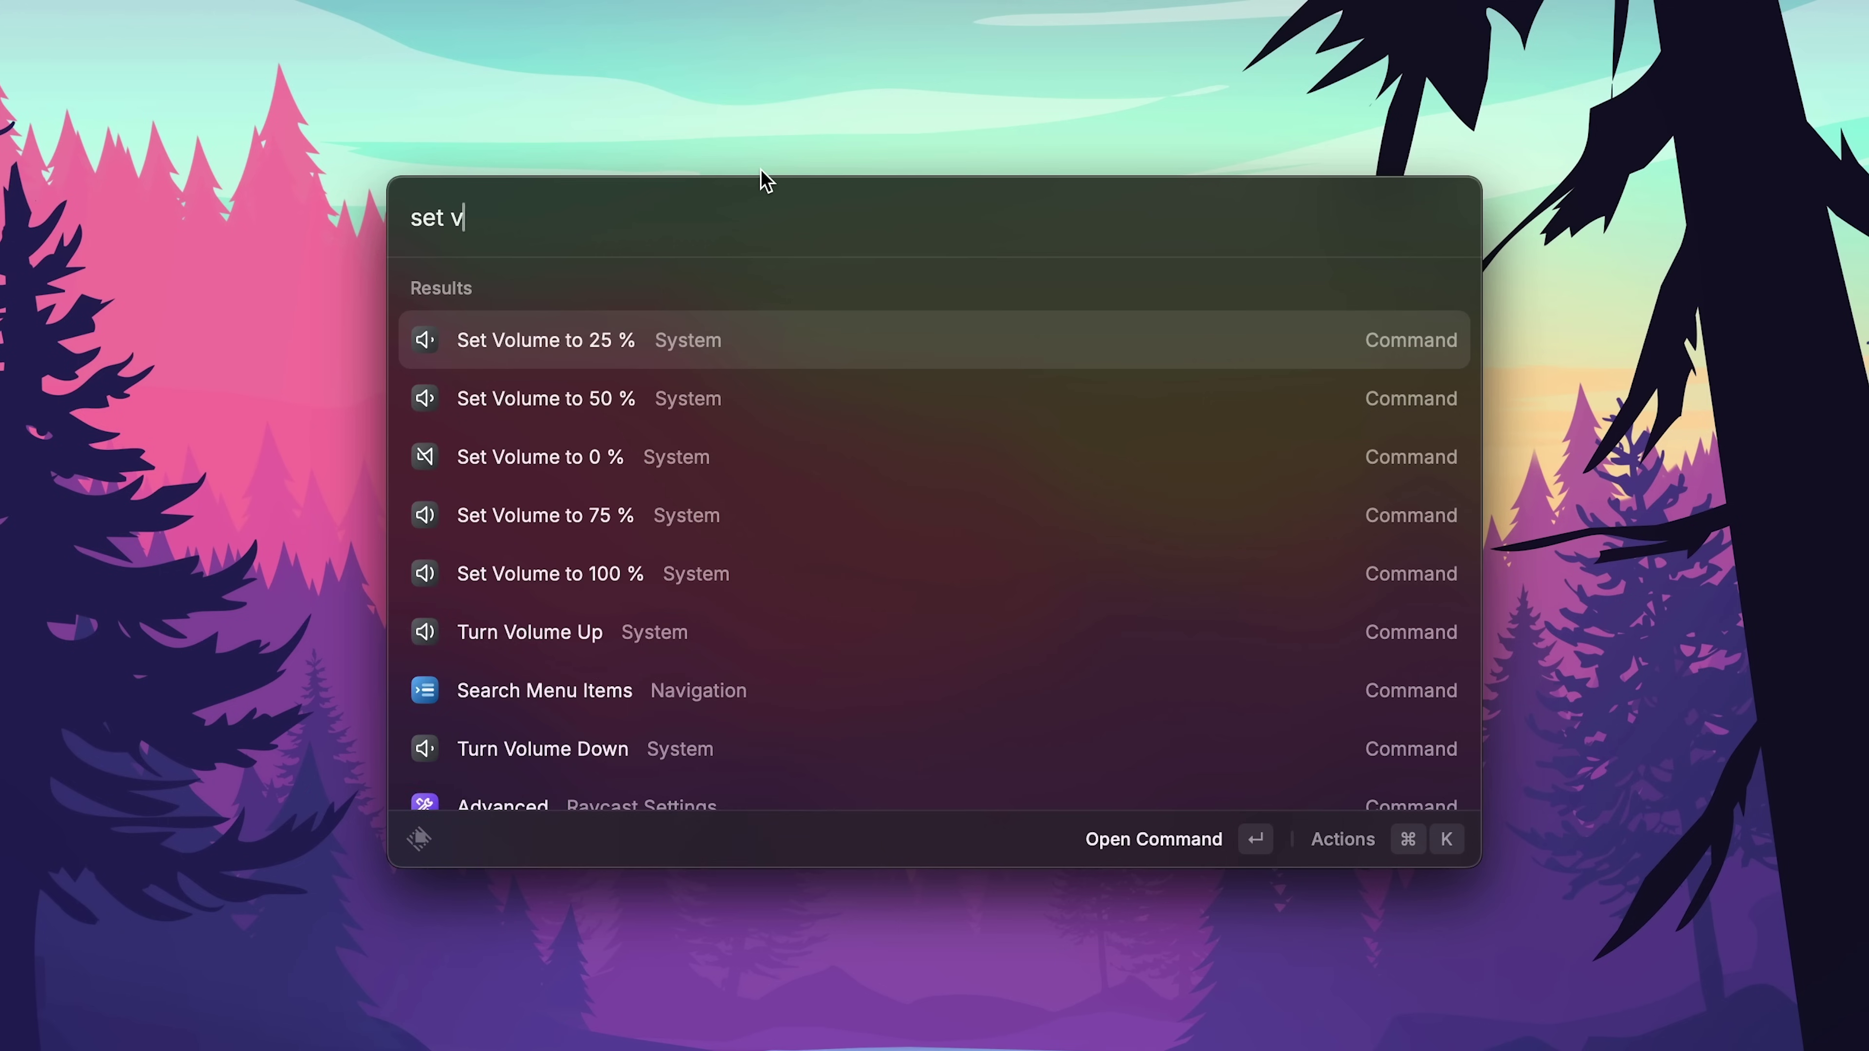
{"action": "type", "text": "olu"}
{"action": "key", "text": "BackSpace"}
{"action": "key", "text": "BackSpace"}
{"action": "key", "text": "Down"}
{"action": "key", "text": "Down"}
{"action": "key", "text": "Down"}
{"action": "key", "text": "Down"}
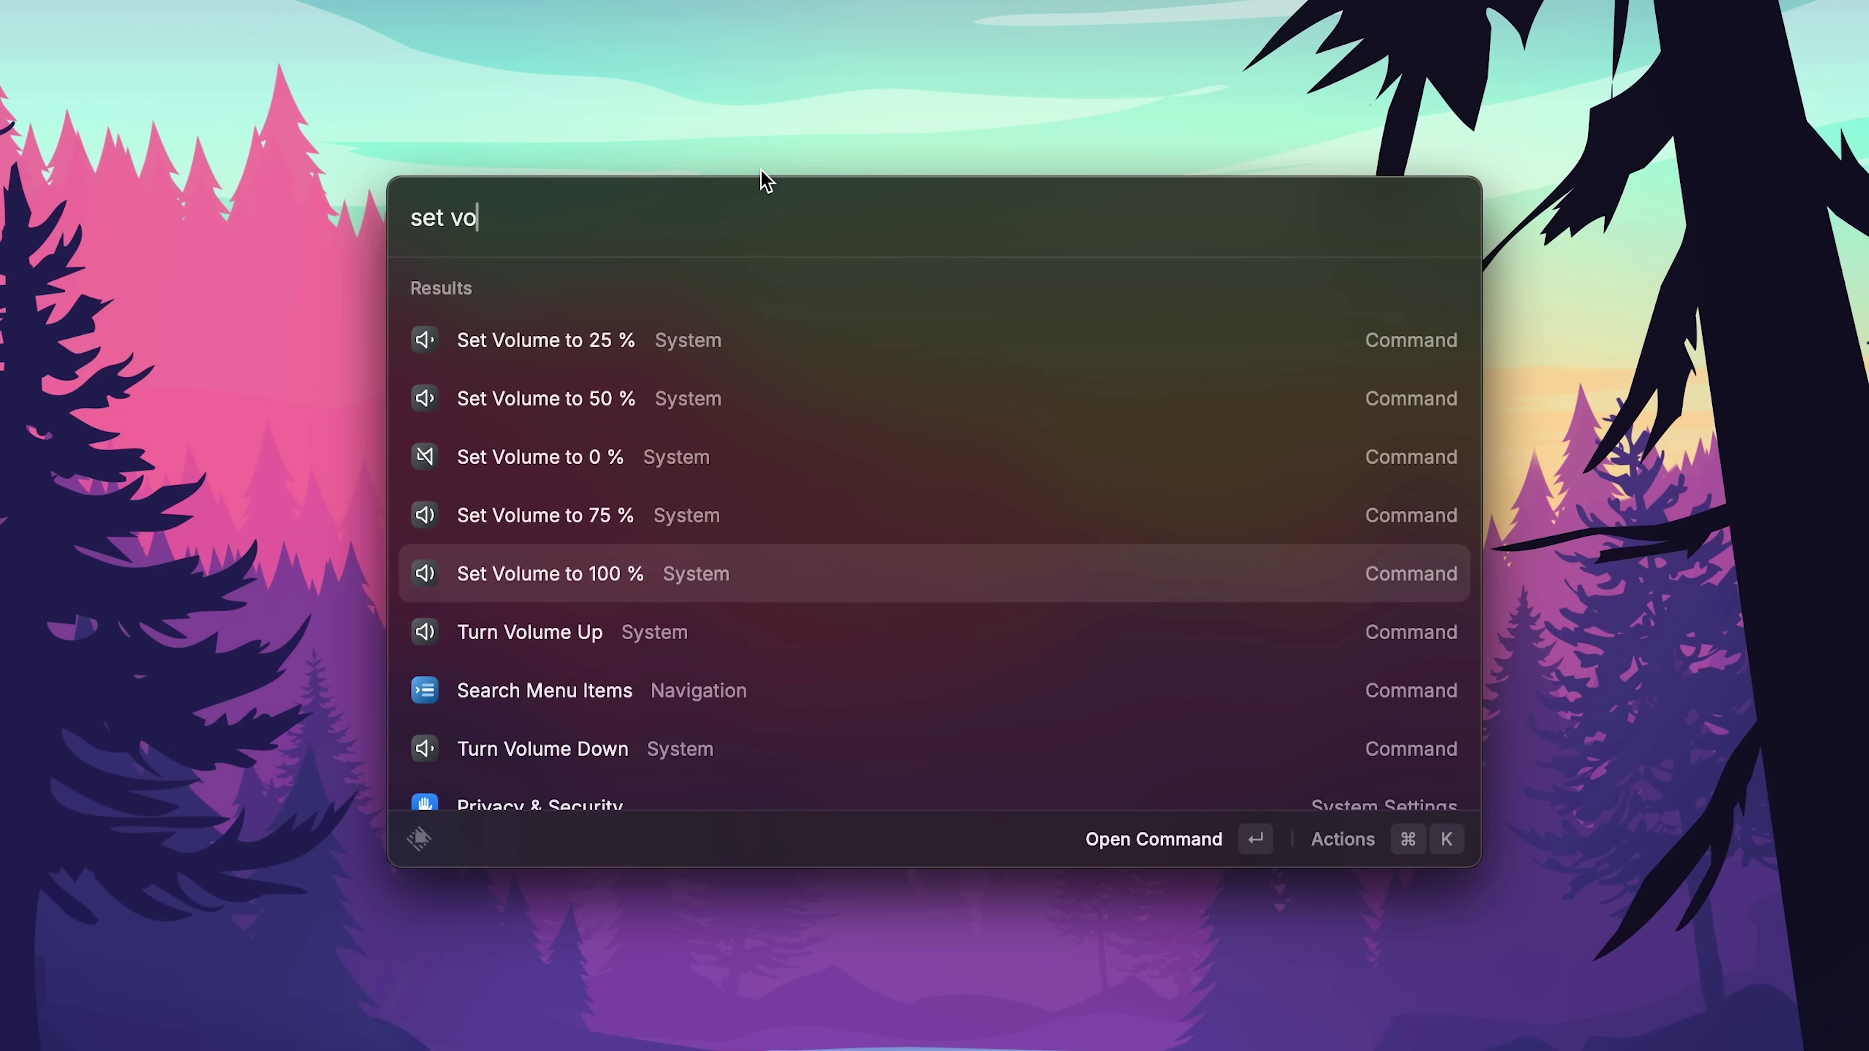
Run Set Volume to 100 %, then install the Obsidian extension from the Store.
{"action": "key", "text": "Return"}
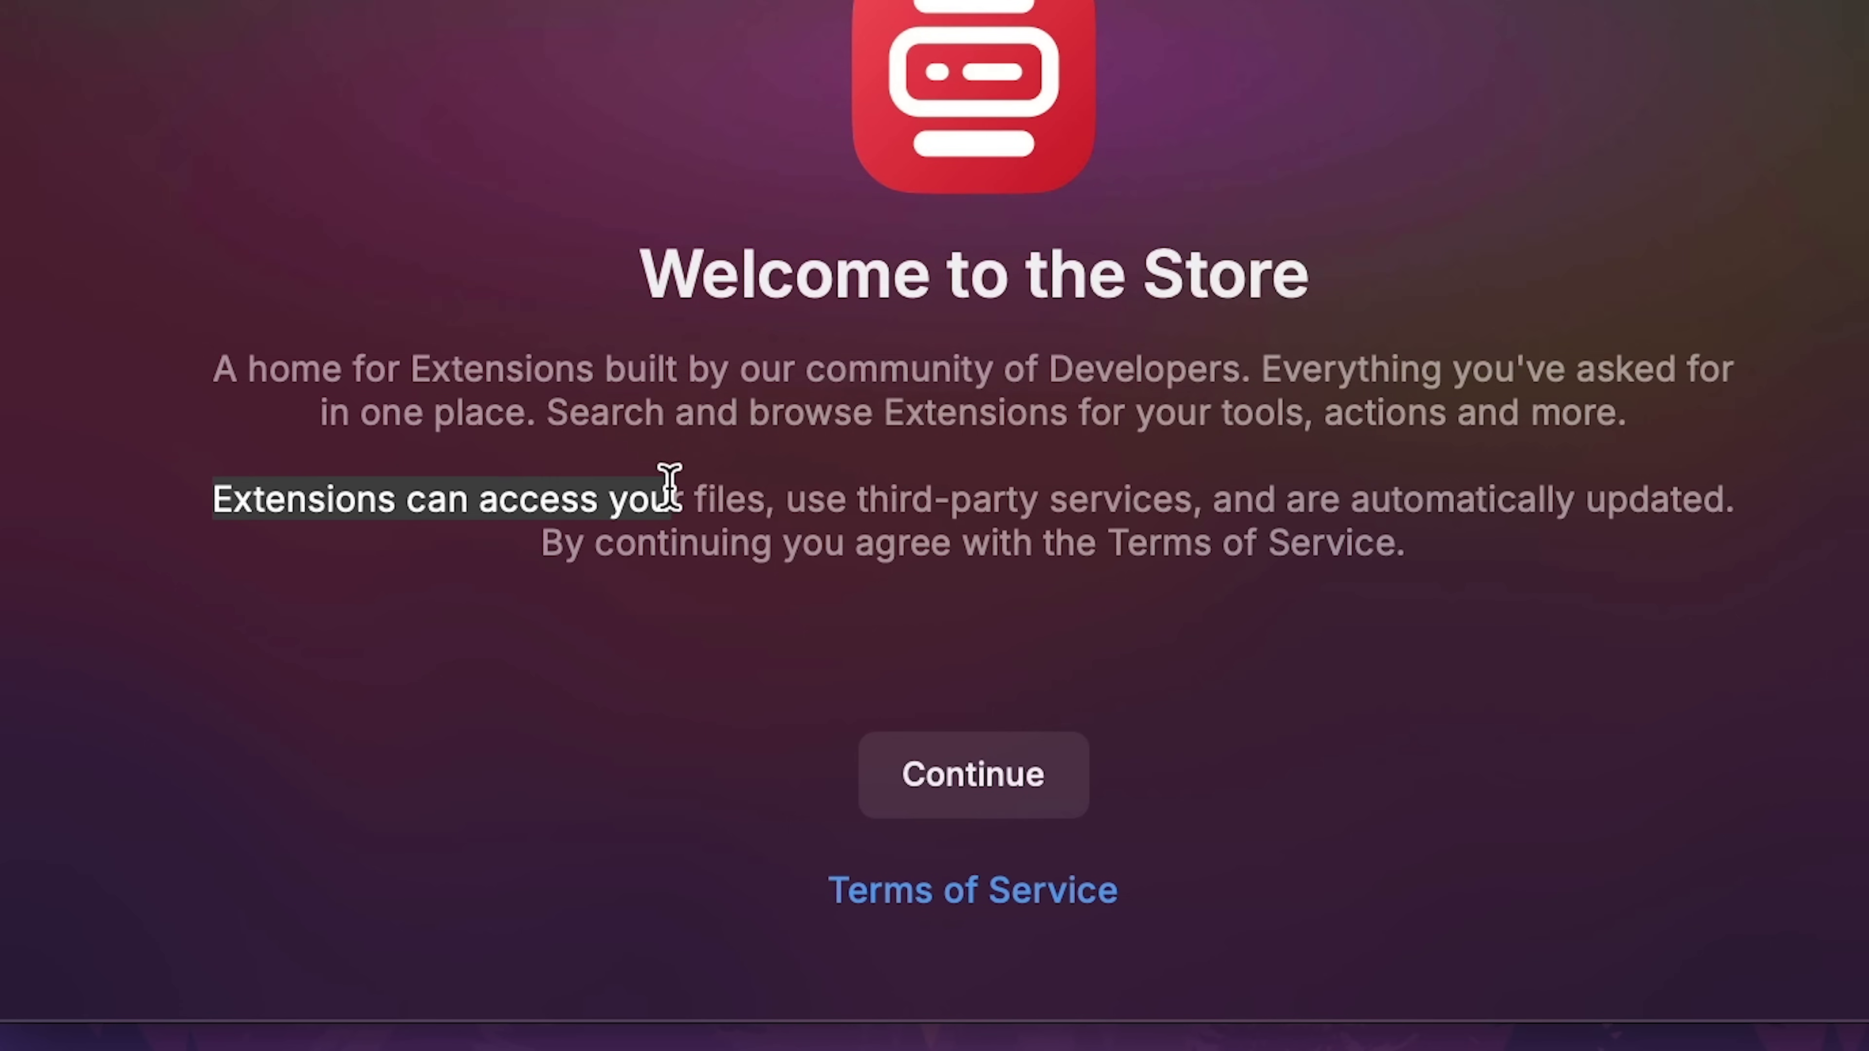
{"action": "left_click_drag", "start_coordinate": [668, 488], "coordinate": [1708, 492]}
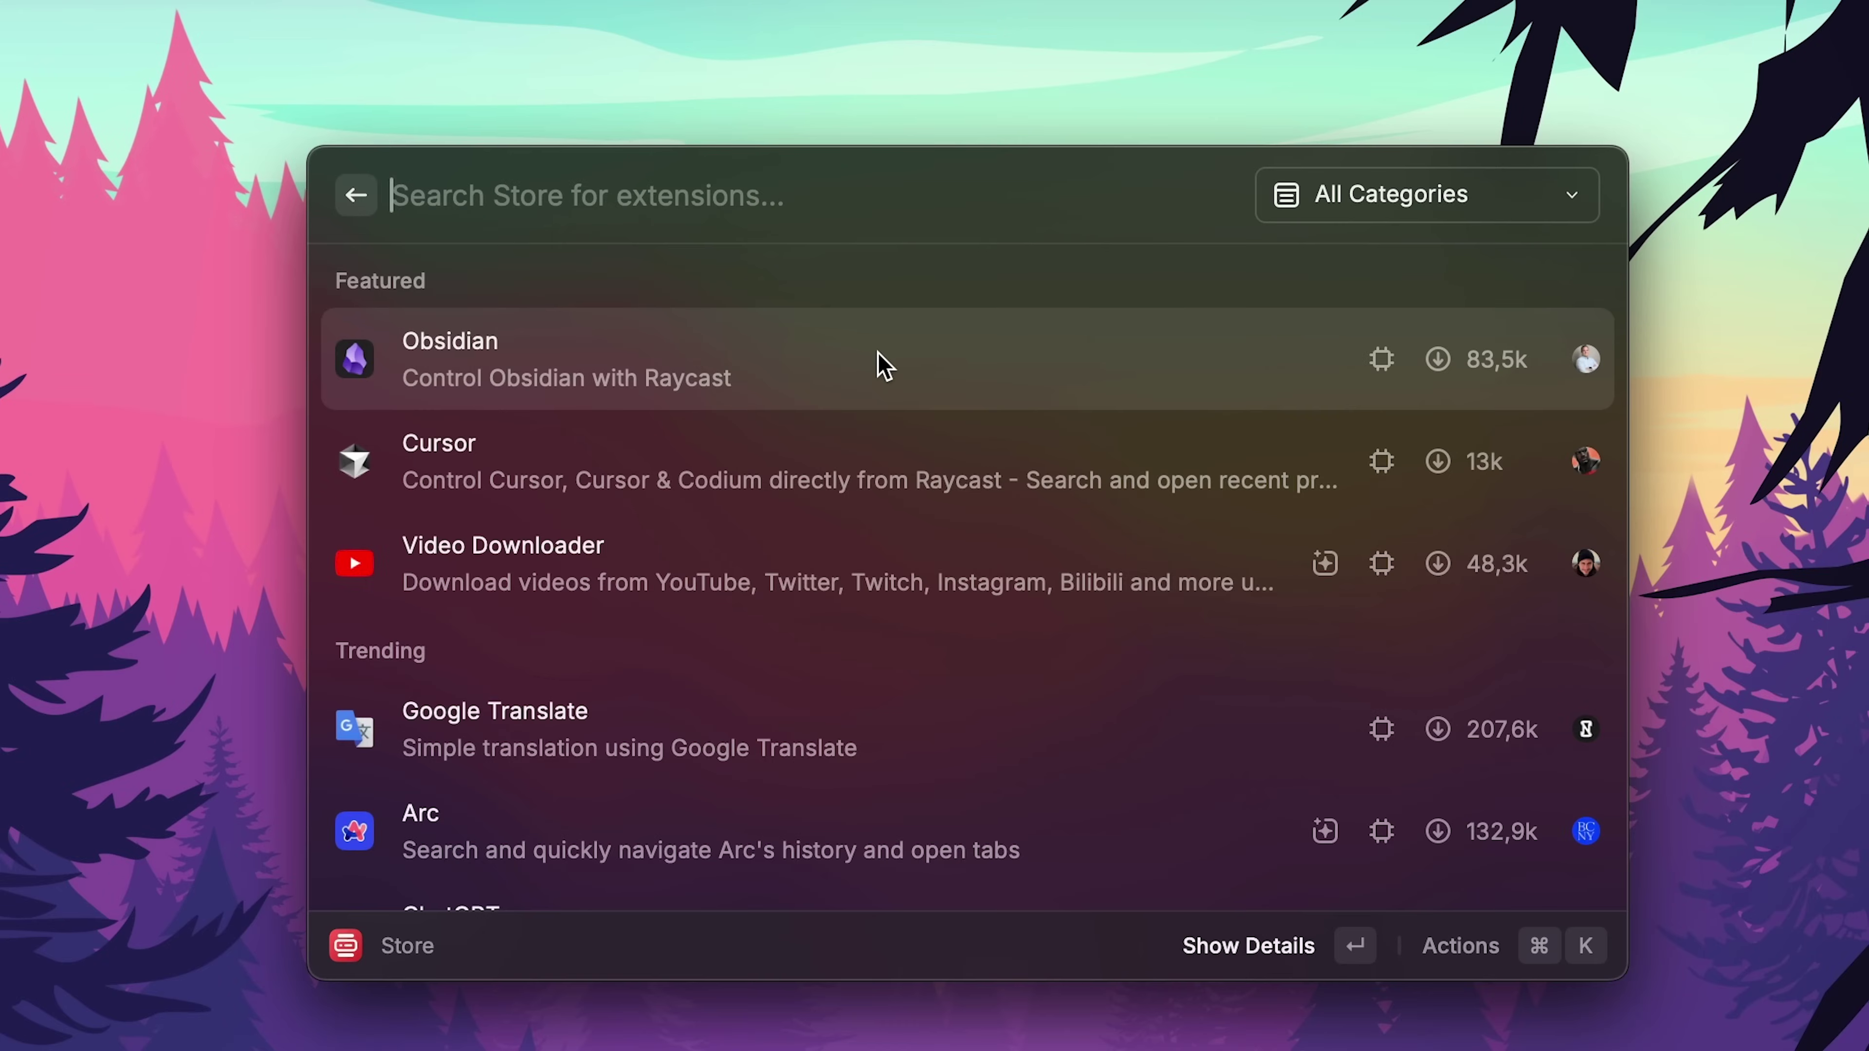
{"action": "left_click", "coordinate": [1284, 514]}
{"action": "scroll", "coordinate": [878, 352], "scroll_direction": "down", "scroll_amount": 5}
{"action": "scroll", "coordinate": [879, 352], "scroll_direction": "down", "scroll_amount": 3}
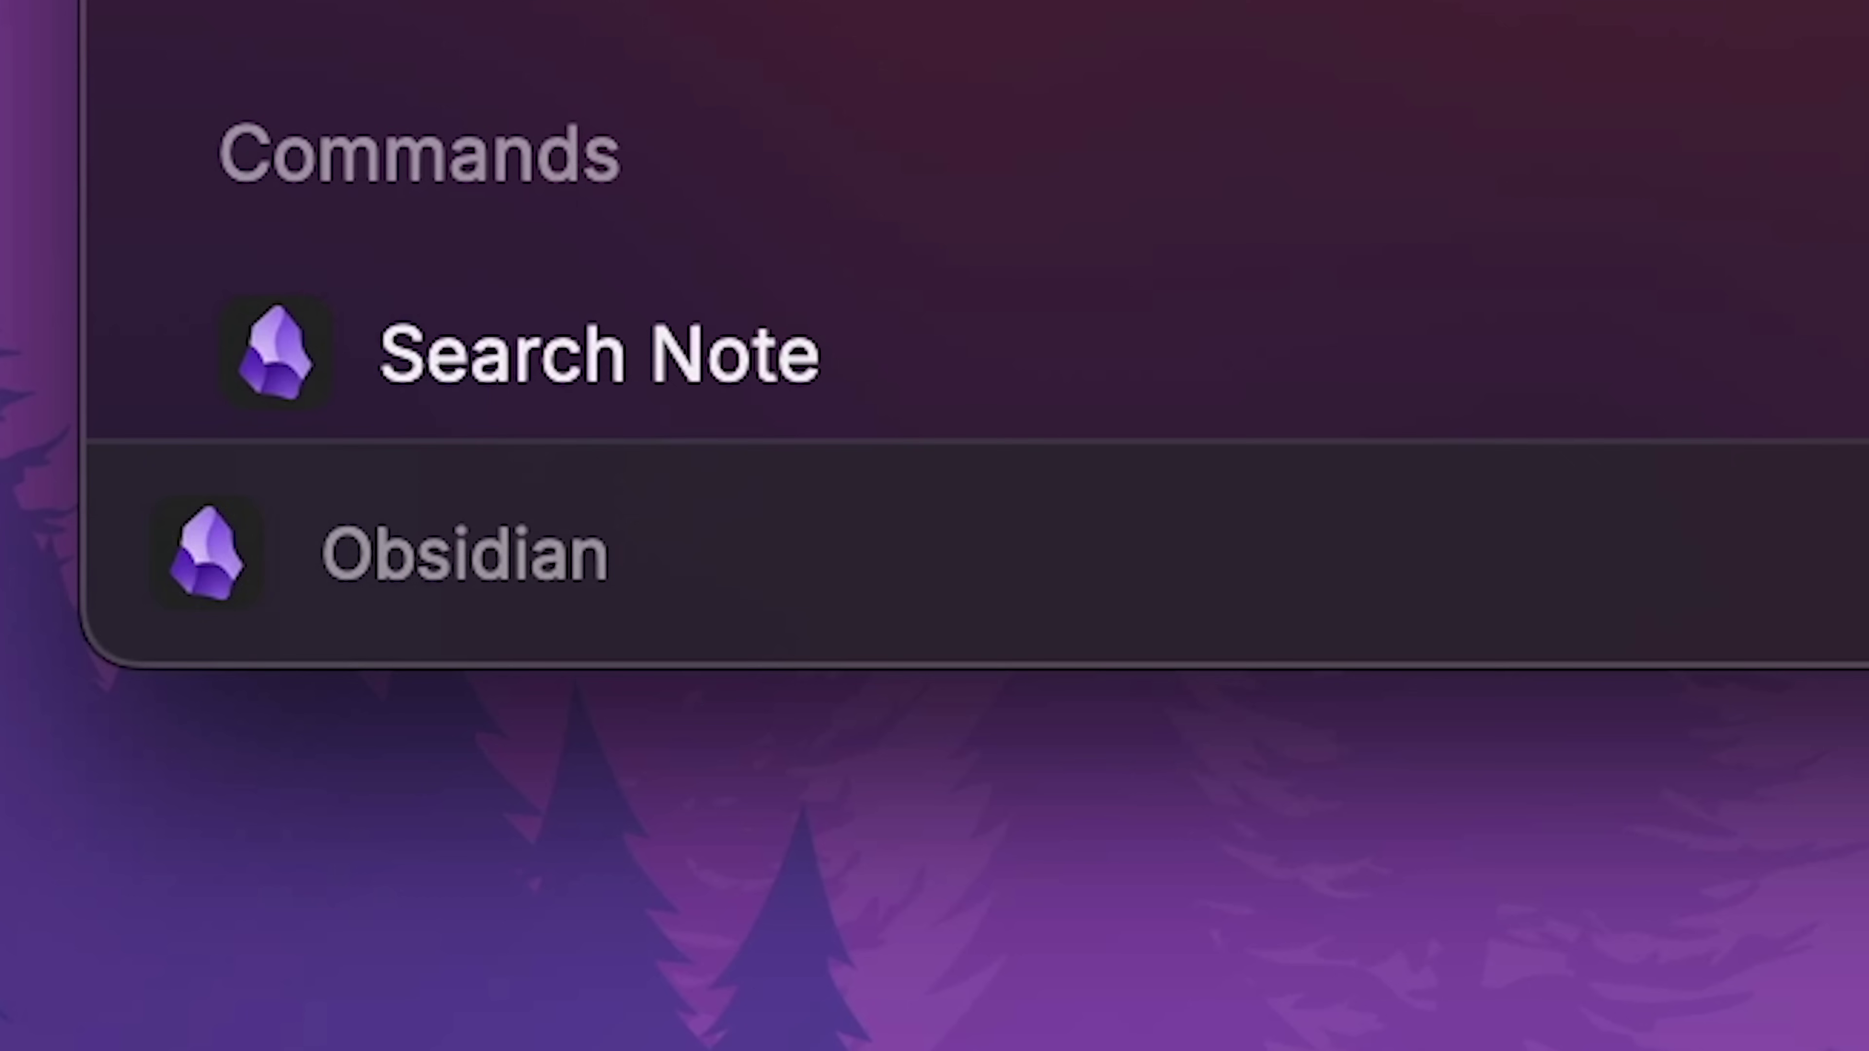
{"action": "key", "text": "Return"}
{"action": "key", "text": "Escape"}
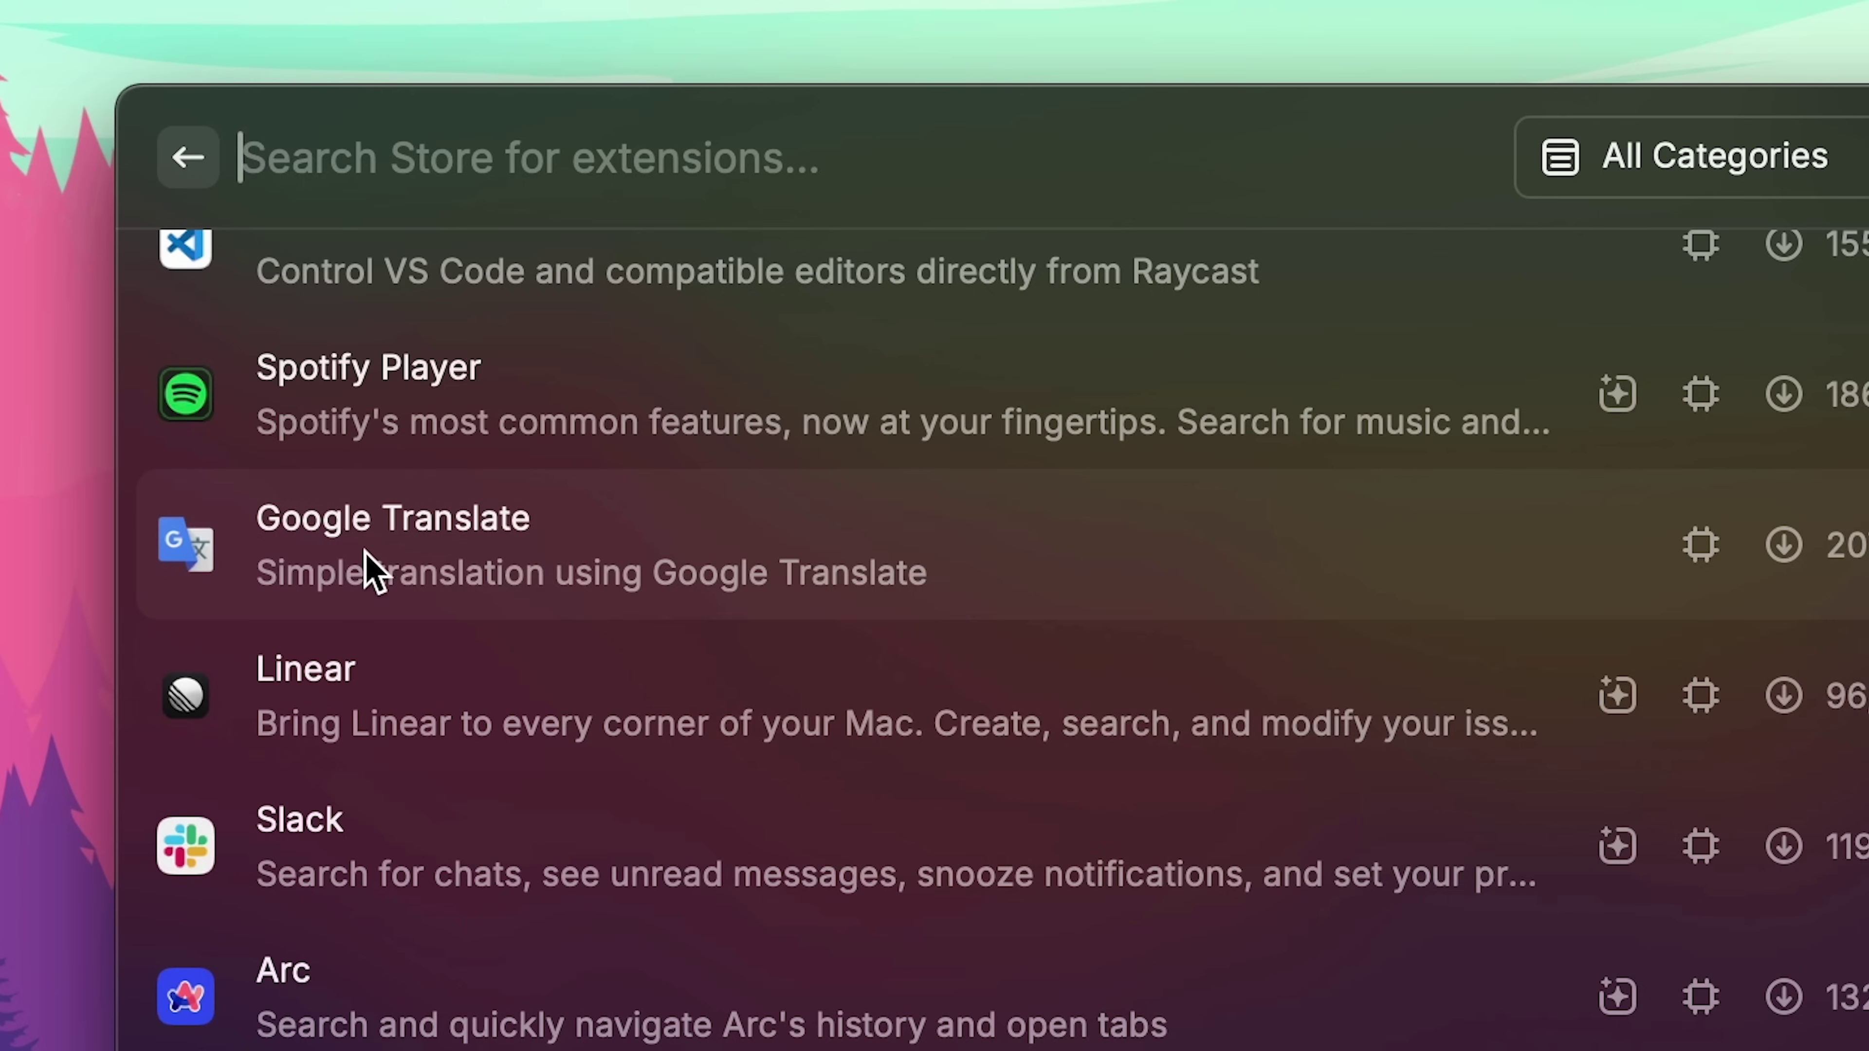
Install the Google Translate and Svgl extensions, then leave the Store.
{"action": "double_click", "coordinate": [559, 550]}
{"action": "key", "text": "Return"}
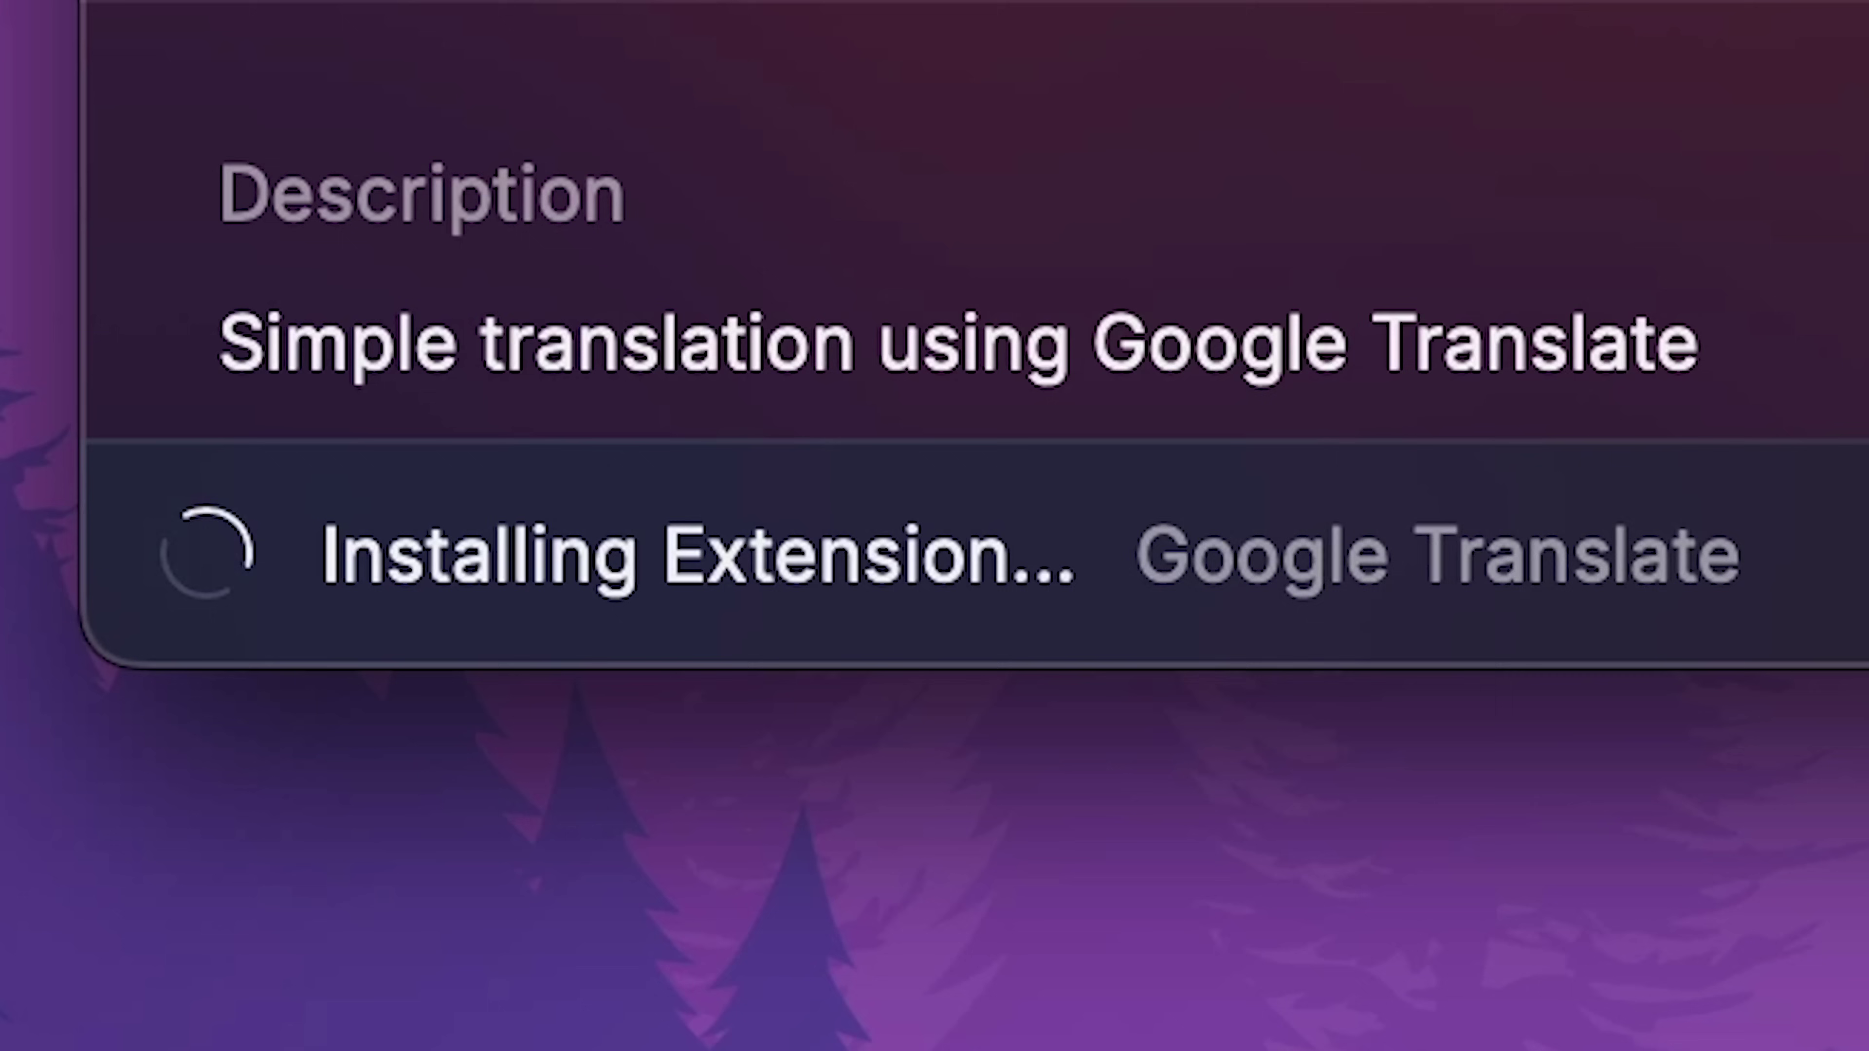
{"action": "key", "text": "Escape"}
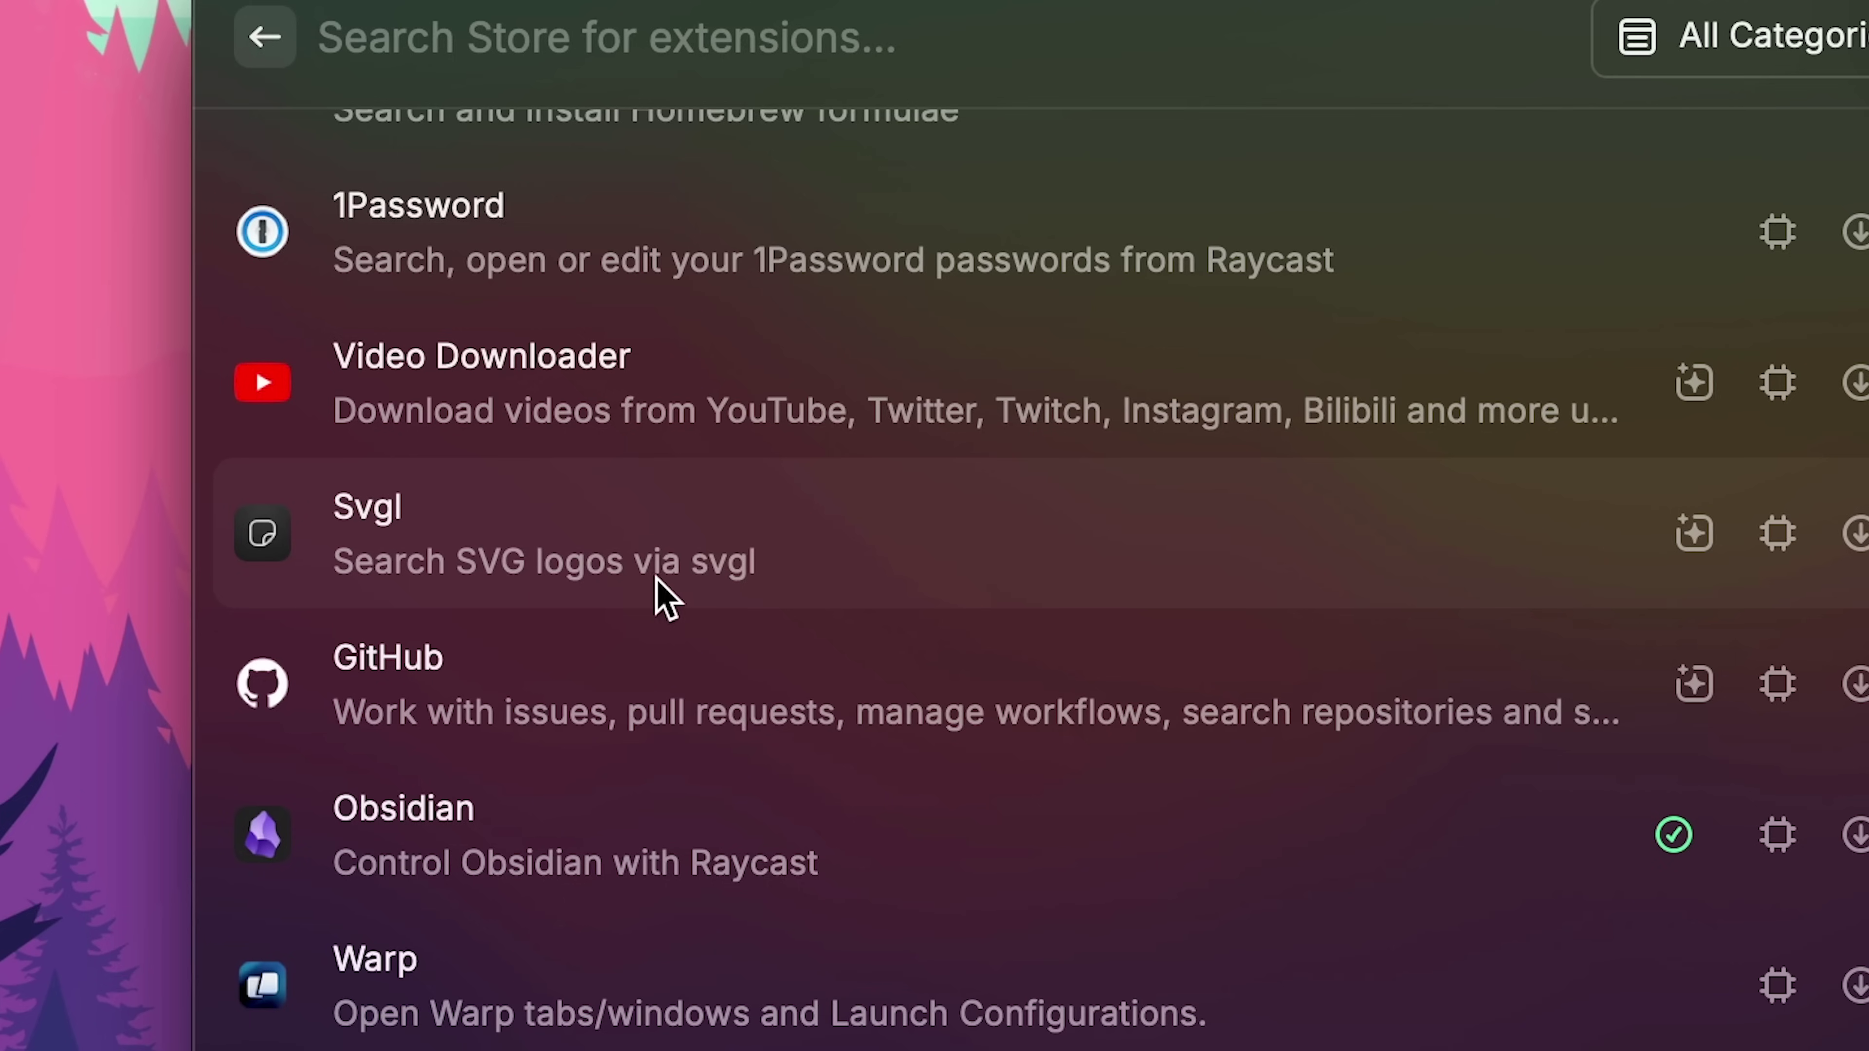
{"action": "double_click", "coordinate": [746, 536]}
{"action": "key", "text": "Return"}
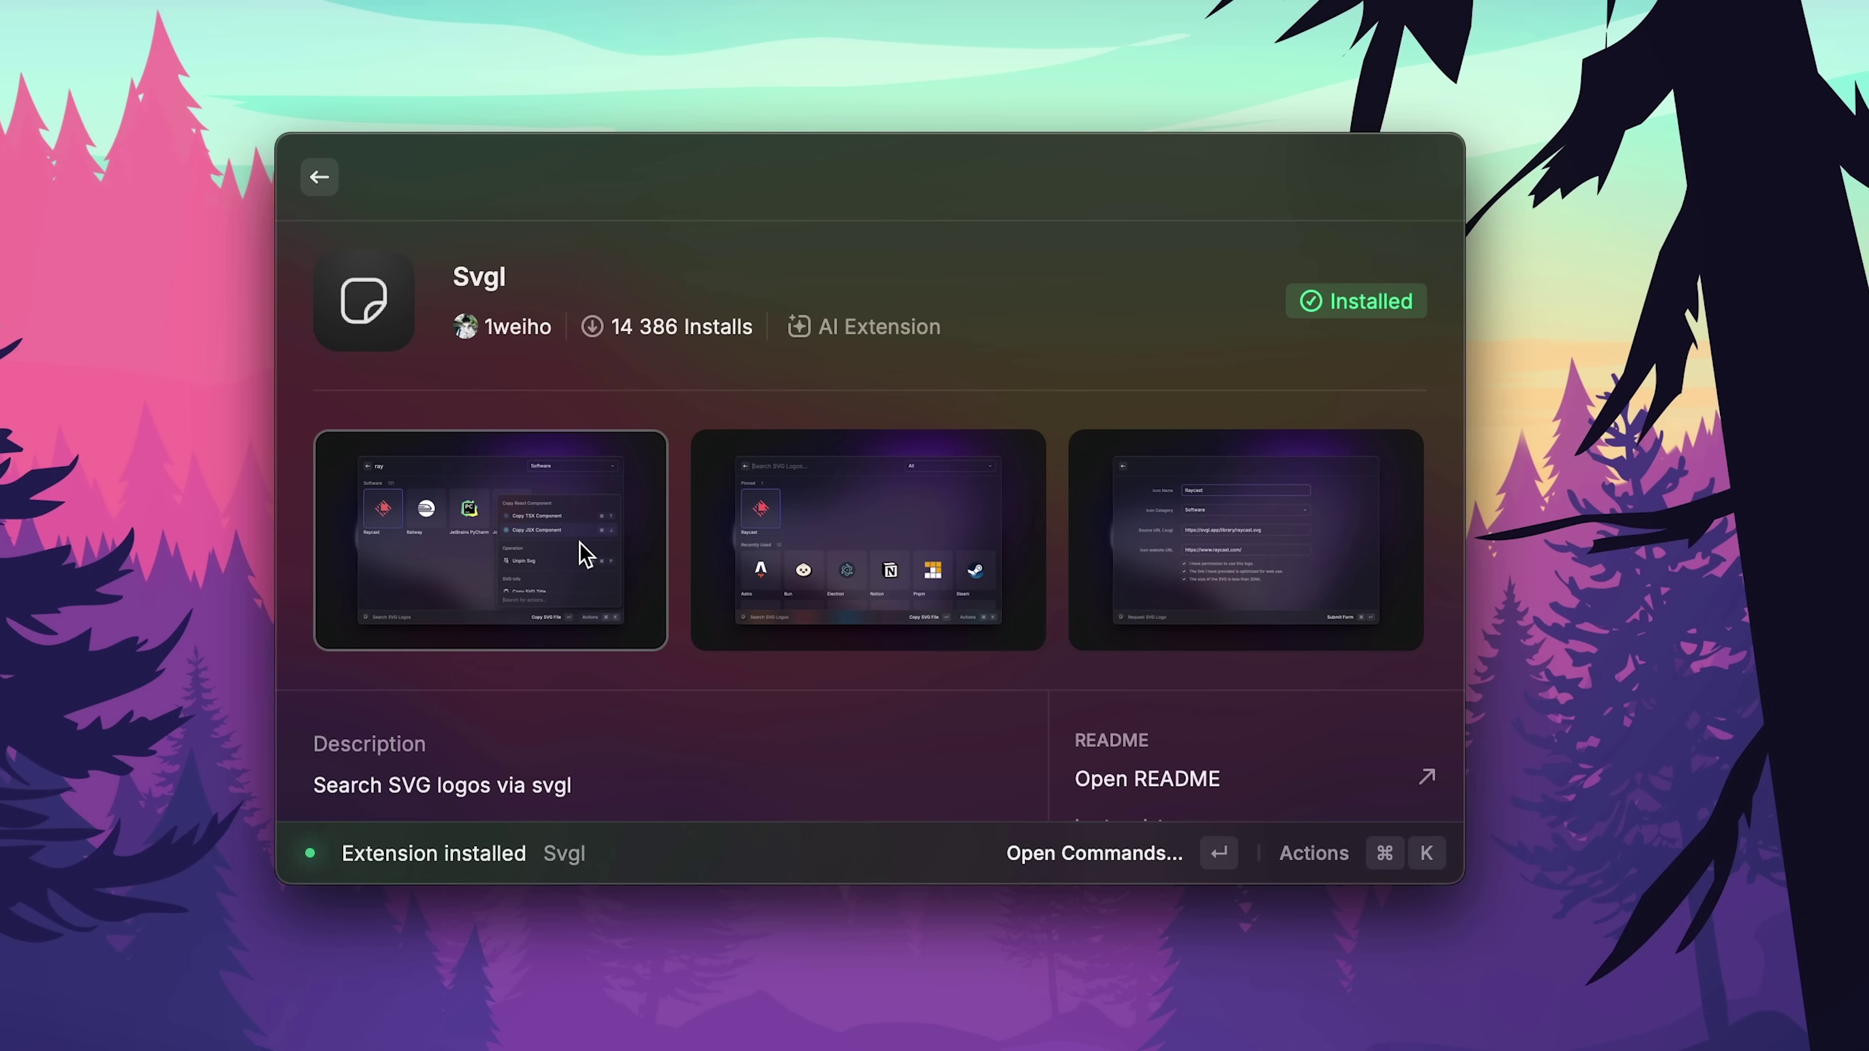
{"action": "left_click", "coordinate": [318, 177]}
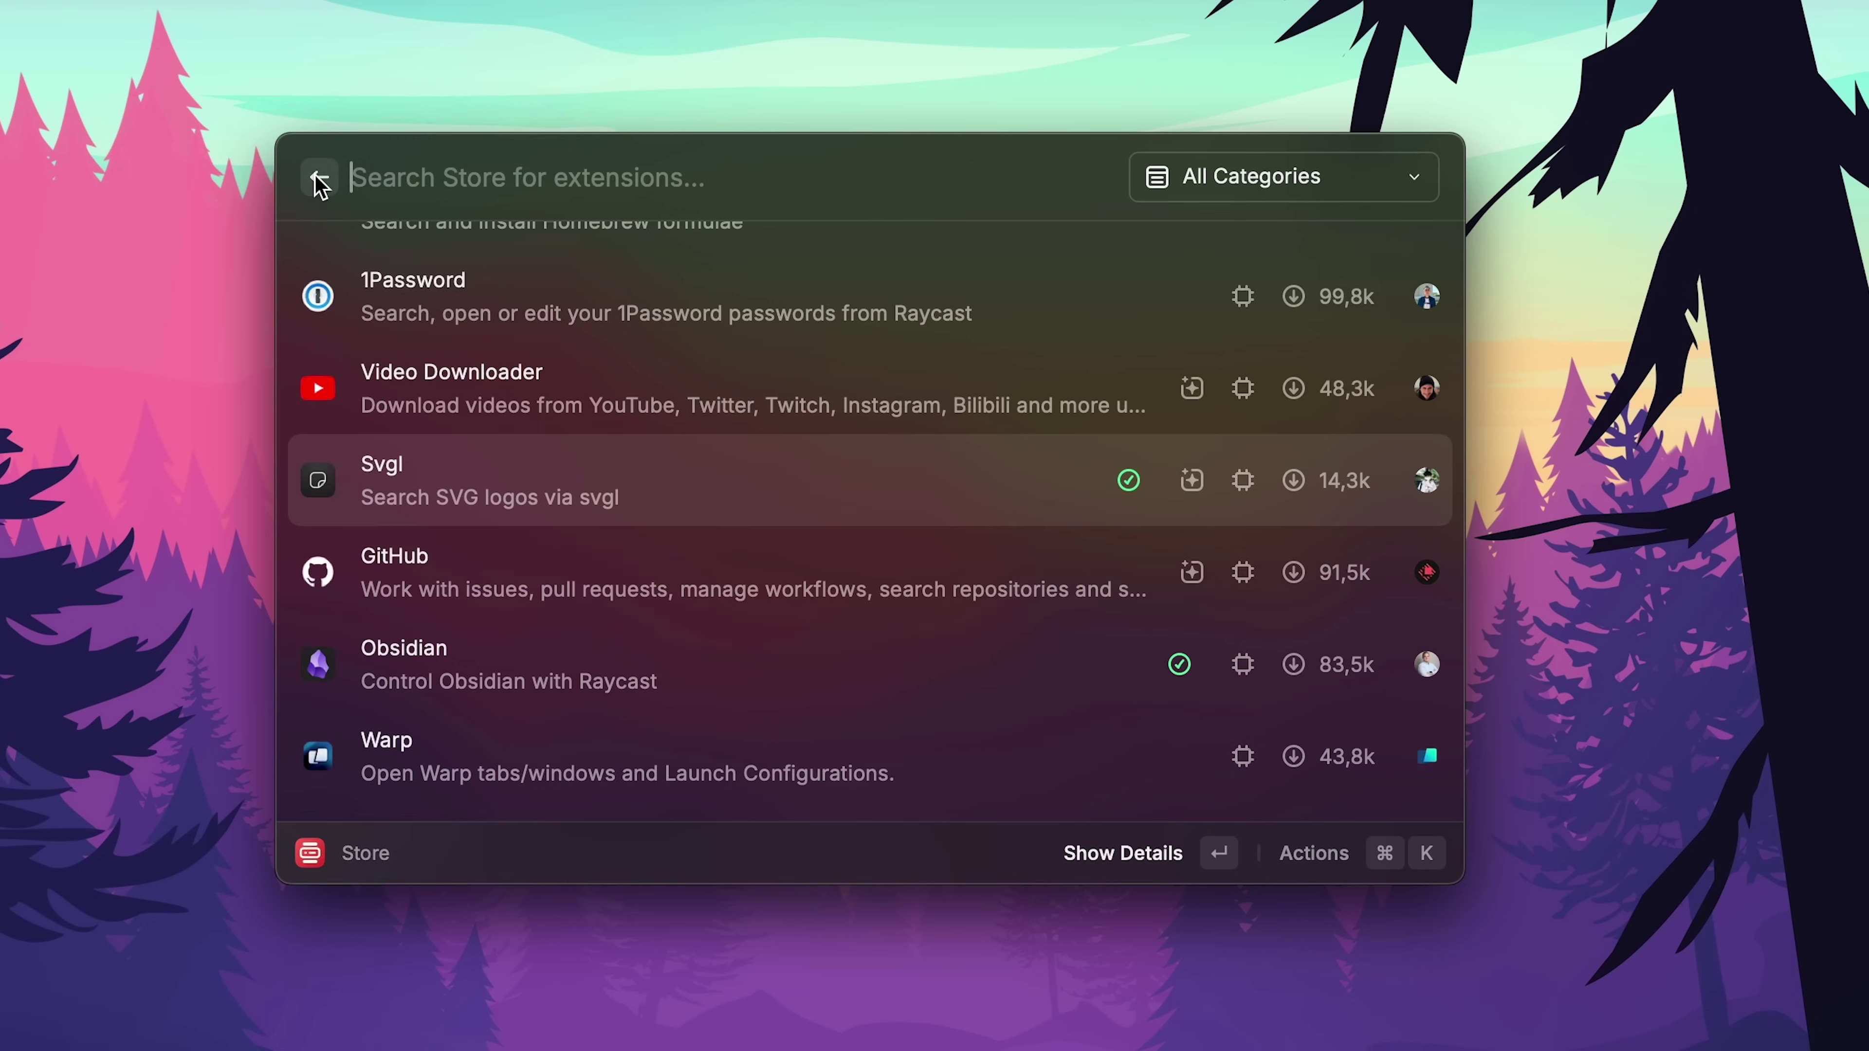
{"action": "key", "text": "Escape"}
Run Search SVG Logos and search for 'linux' after trying 'steam'.
{"action": "key", "text": "Return"}
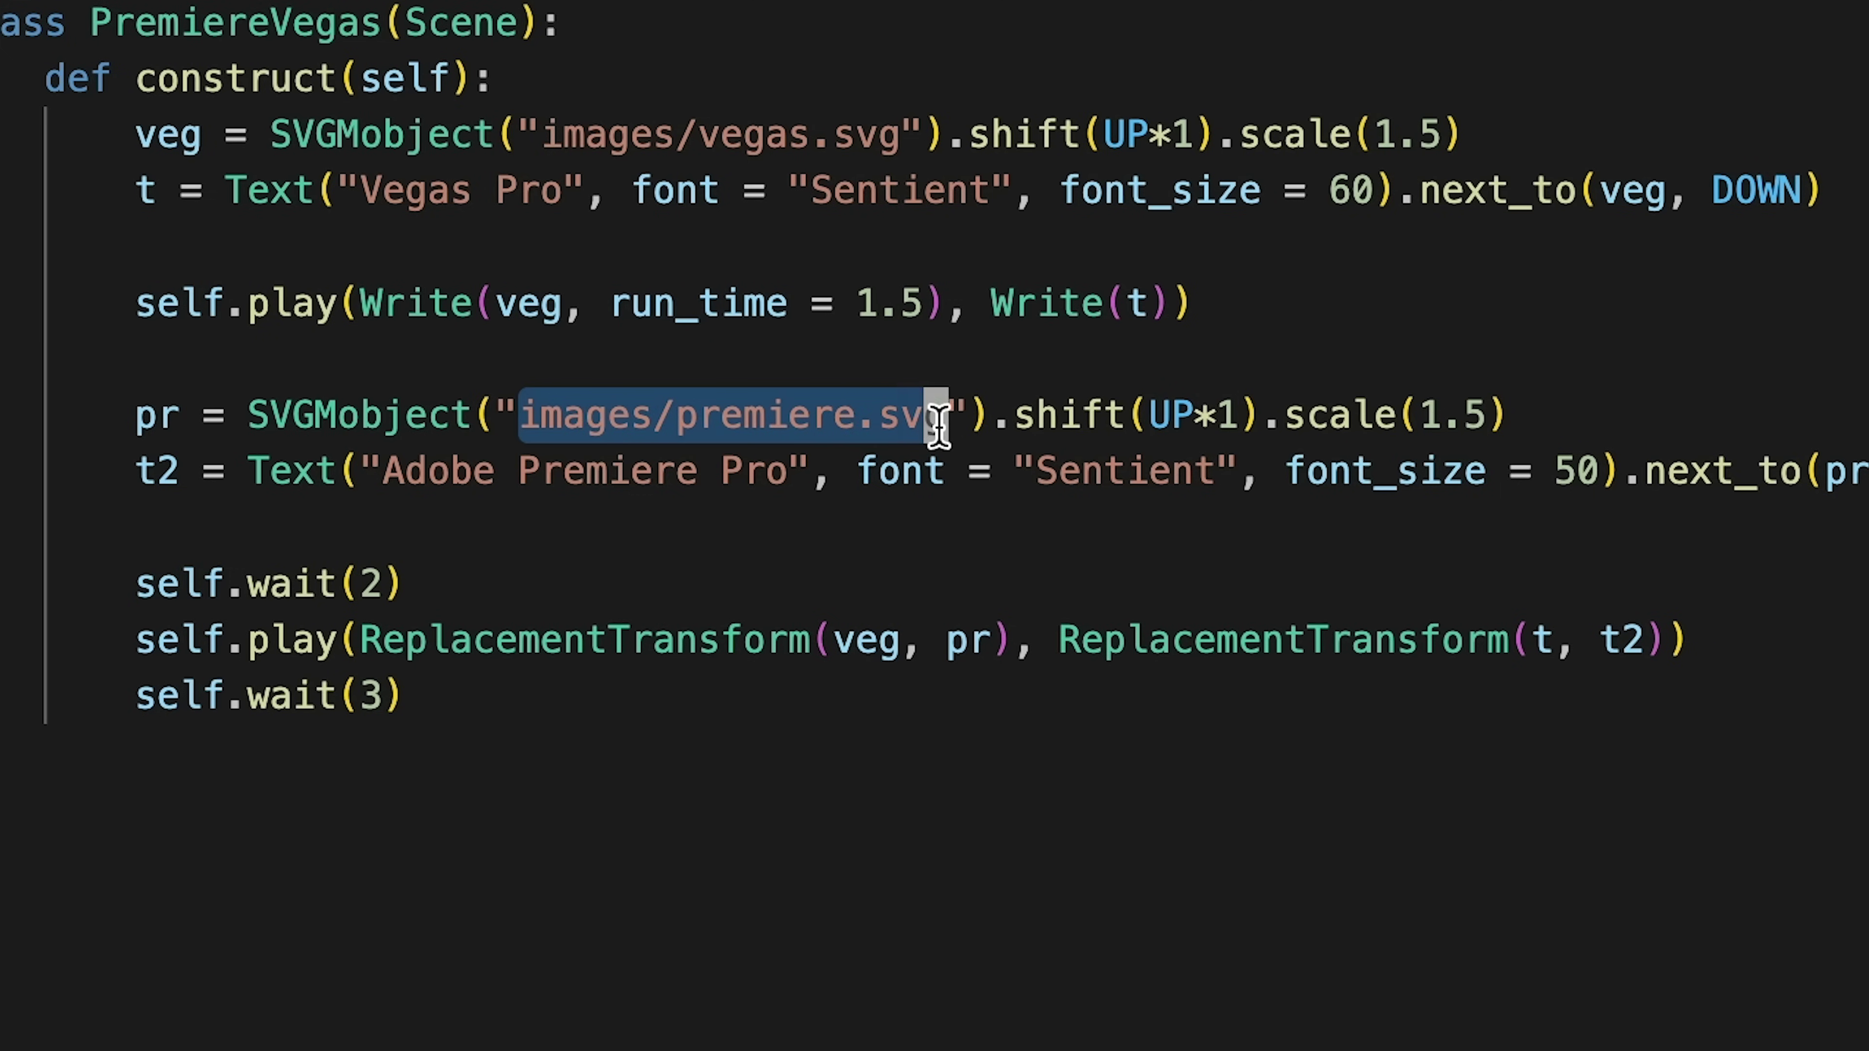
{"action": "left_click", "coordinate": [722, 718]}
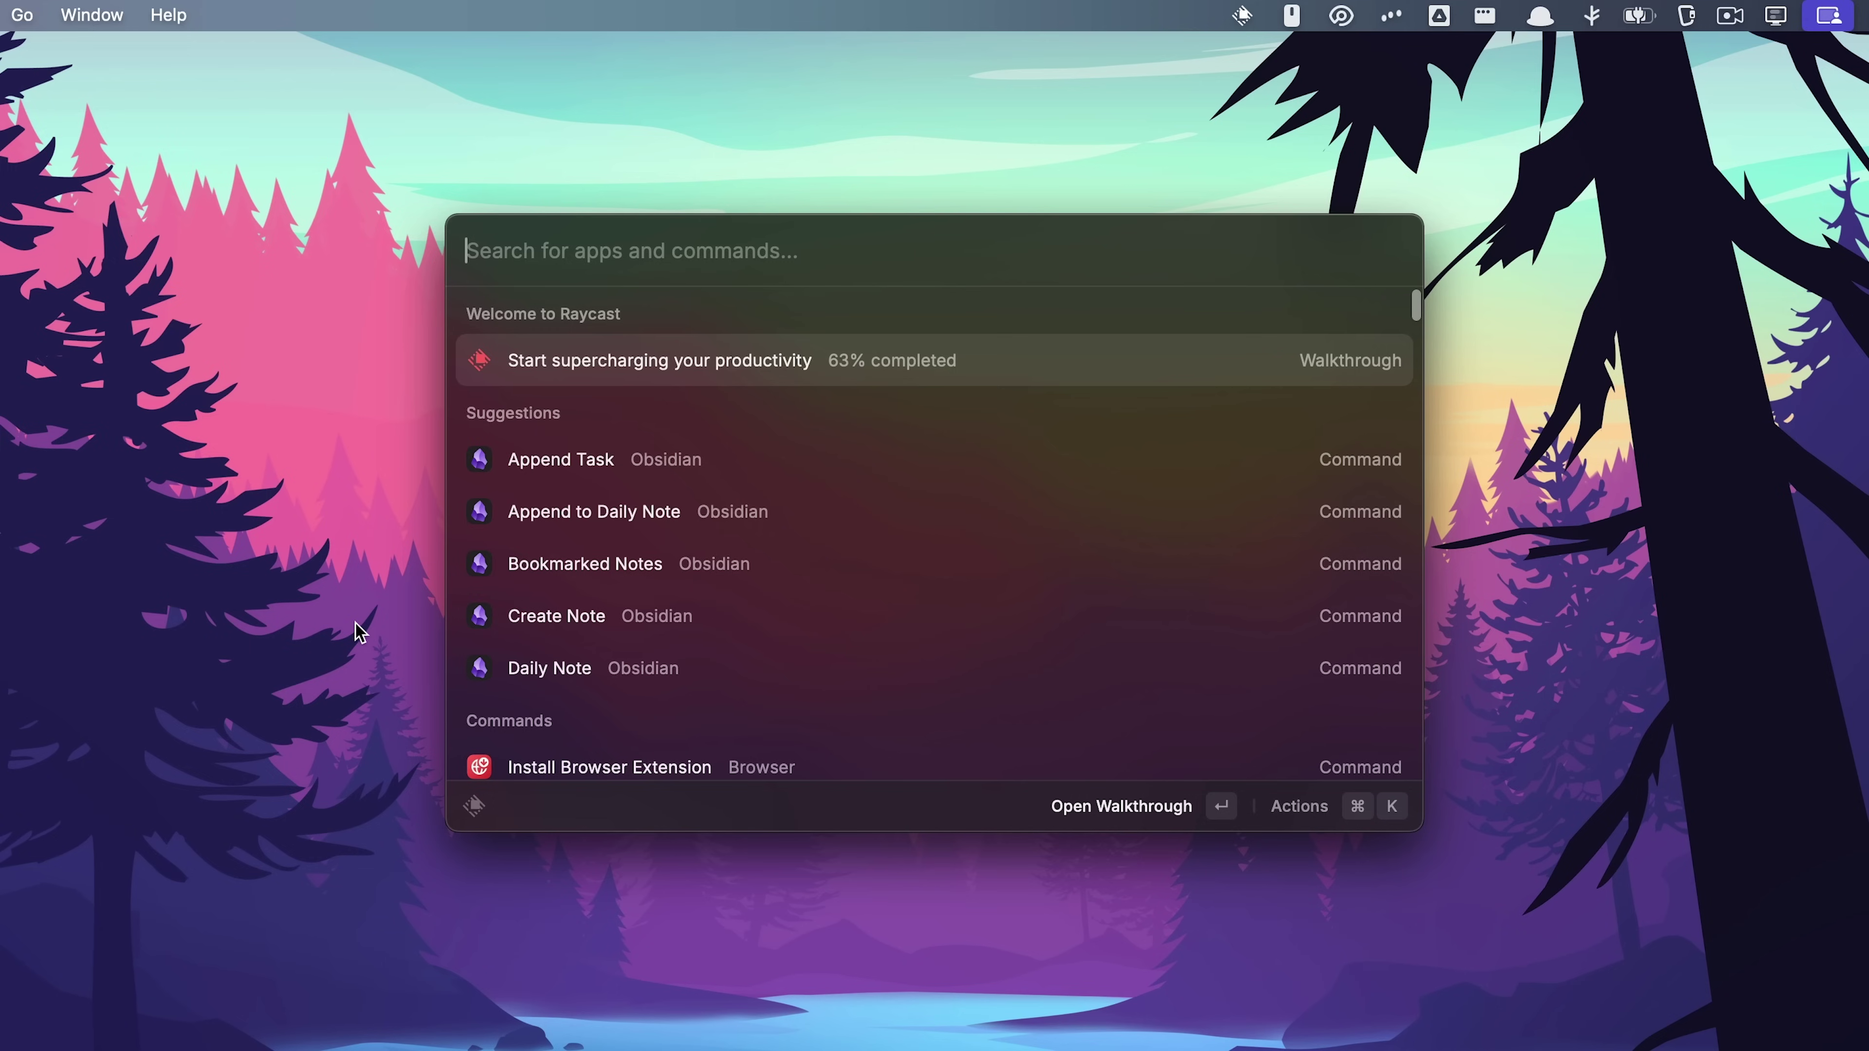
{"action": "type", "text": "svg"}
{"action": "key", "text": "Return"}
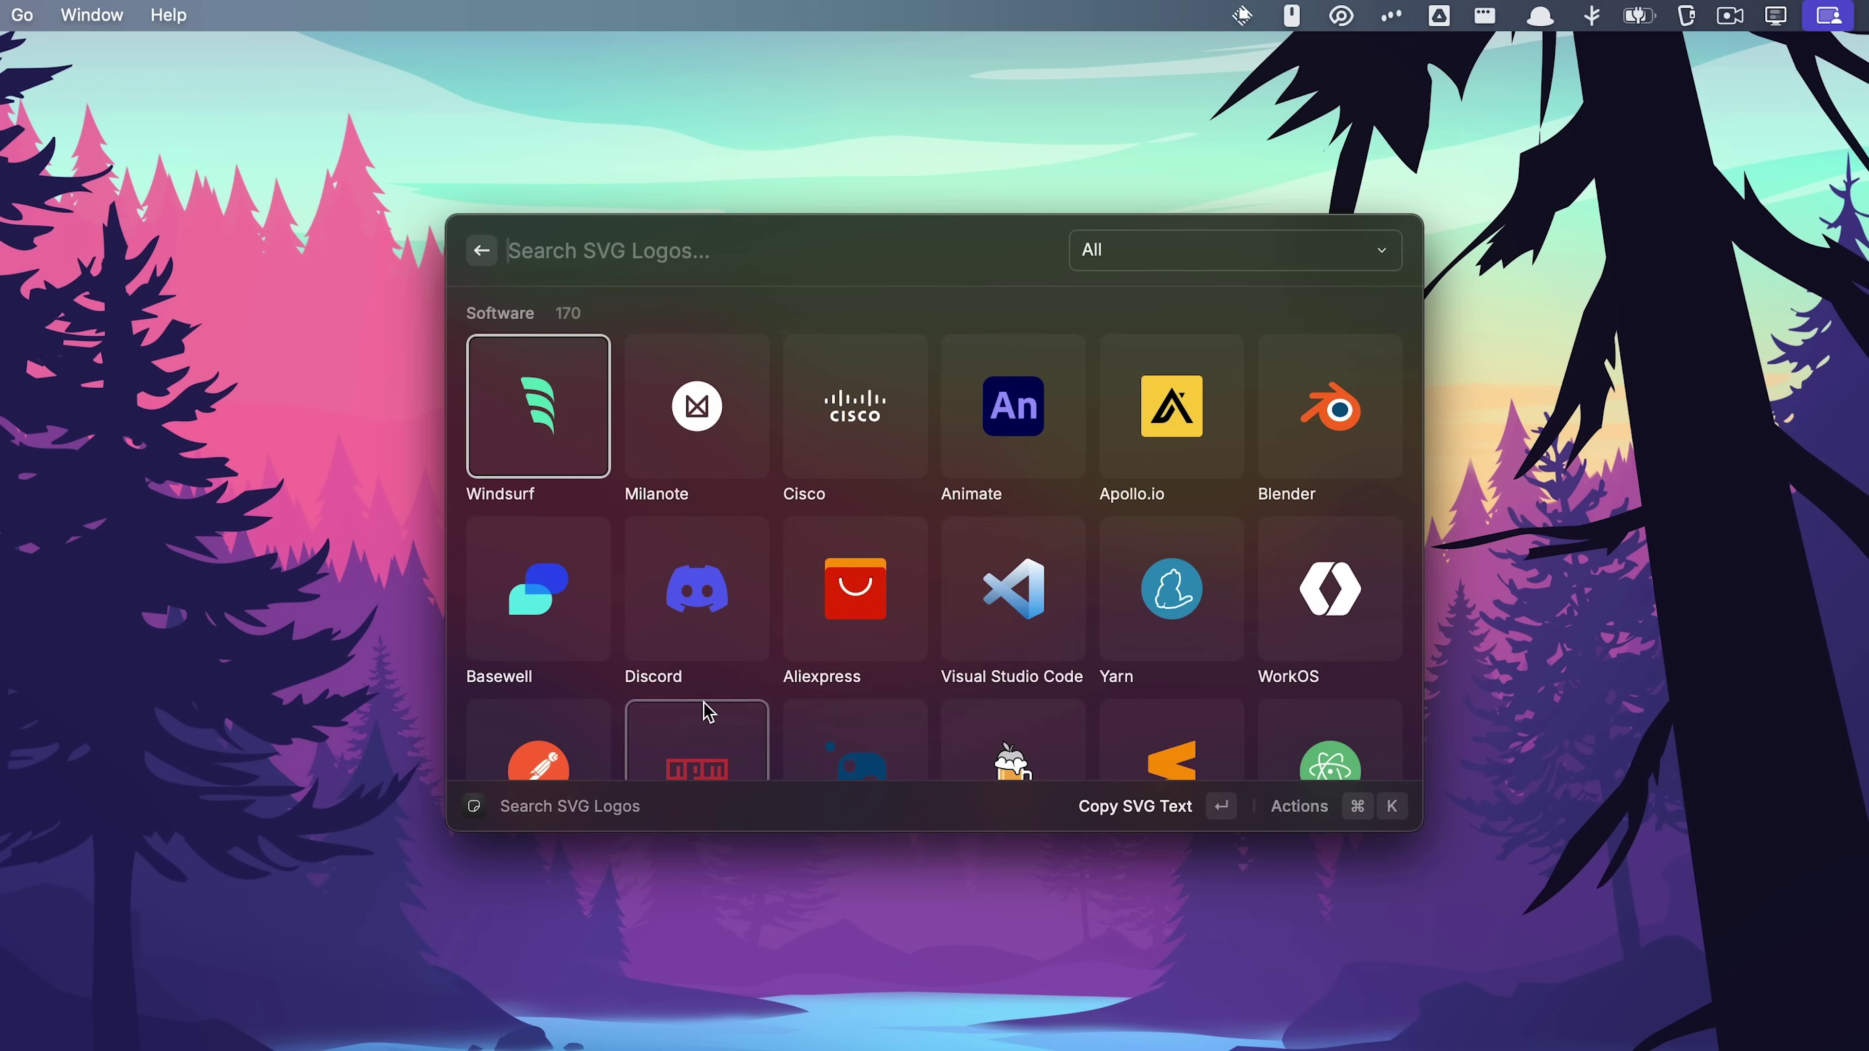
{"action": "scroll", "coordinate": [1043, 681], "scroll_direction": "down", "scroll_amount": 10}
{"action": "type", "text": "steam"}
{"action": "key", "text": "BackSpace"}
{"action": "key", "text": "BackSpace"}
{"action": "key", "text": "BackSpace"}
{"action": "key", "text": "BackSpace"}
{"action": "key", "text": "BackSpace"}
{"action": "type", "text": "linux"}
Open the Linux SVG in the browser, then save the Docker logo to the desktop as docker.svg.
{"action": "key", "text": "super+k"}
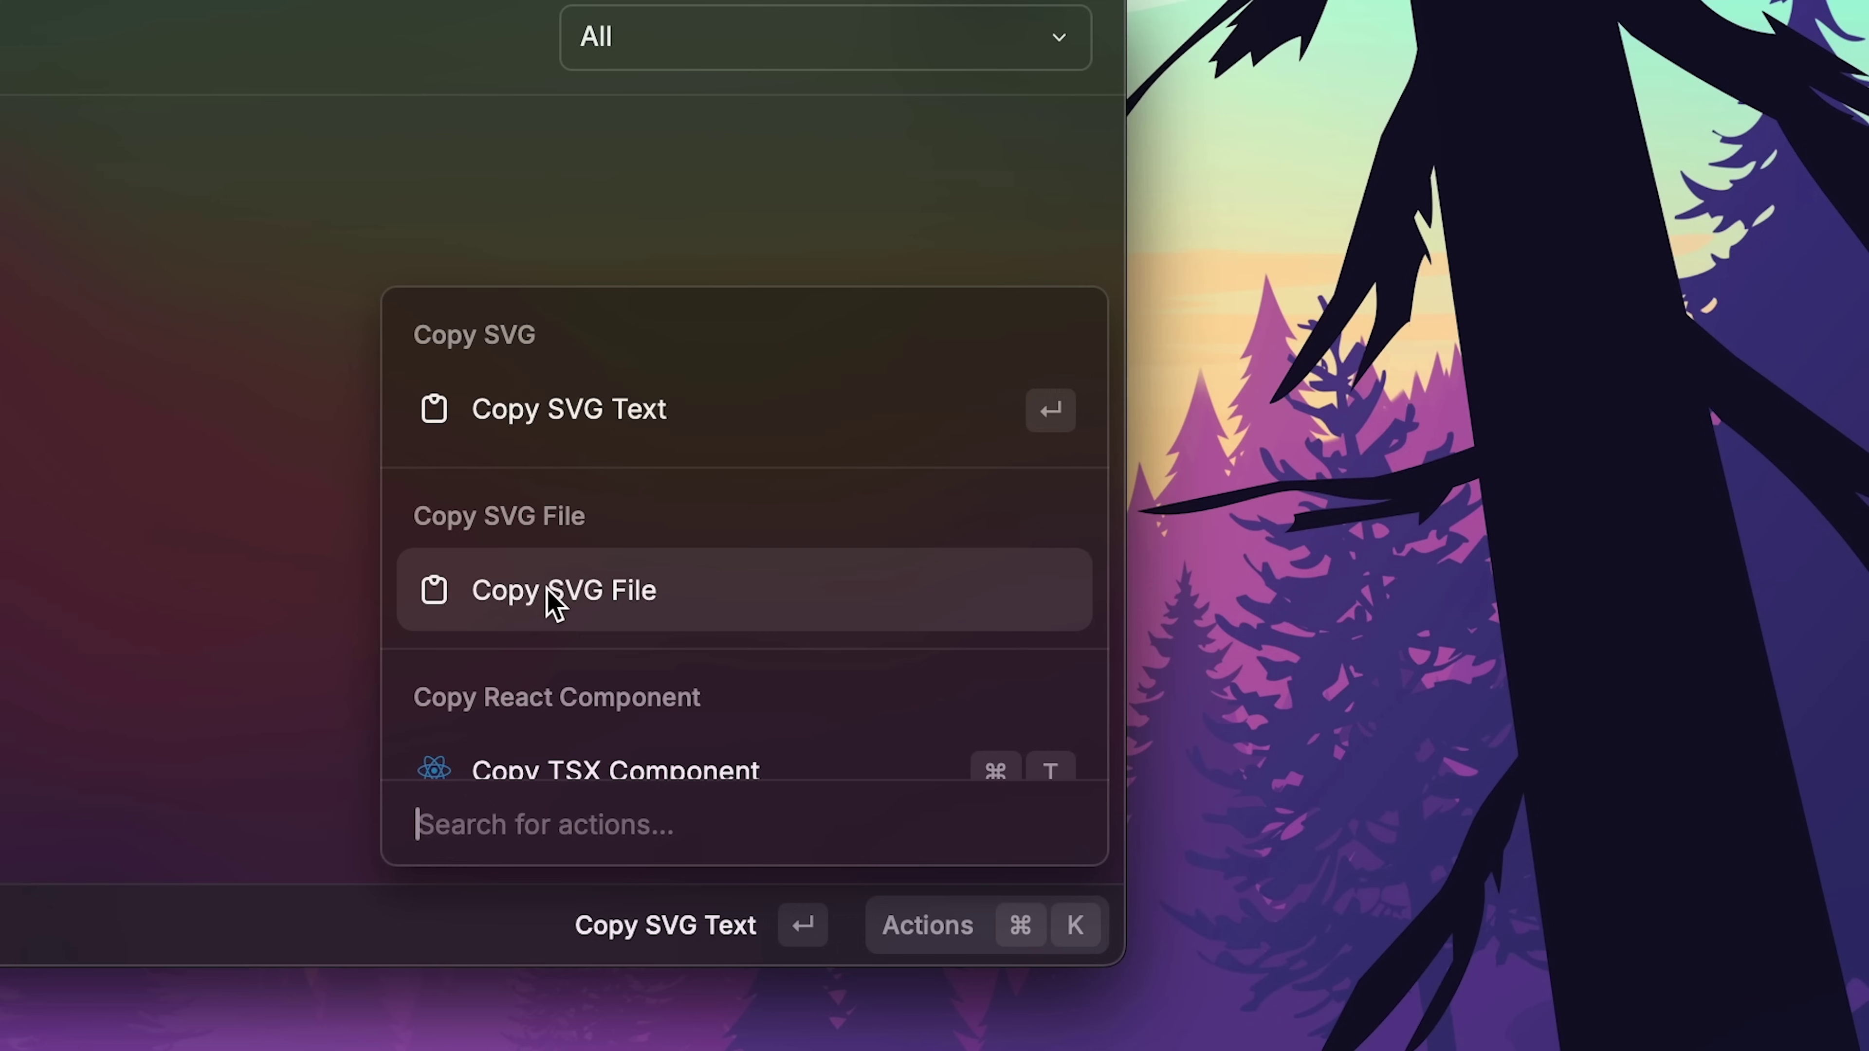
{"action": "scroll", "coordinate": [548, 603], "scroll_direction": "down", "scroll_amount": 10}
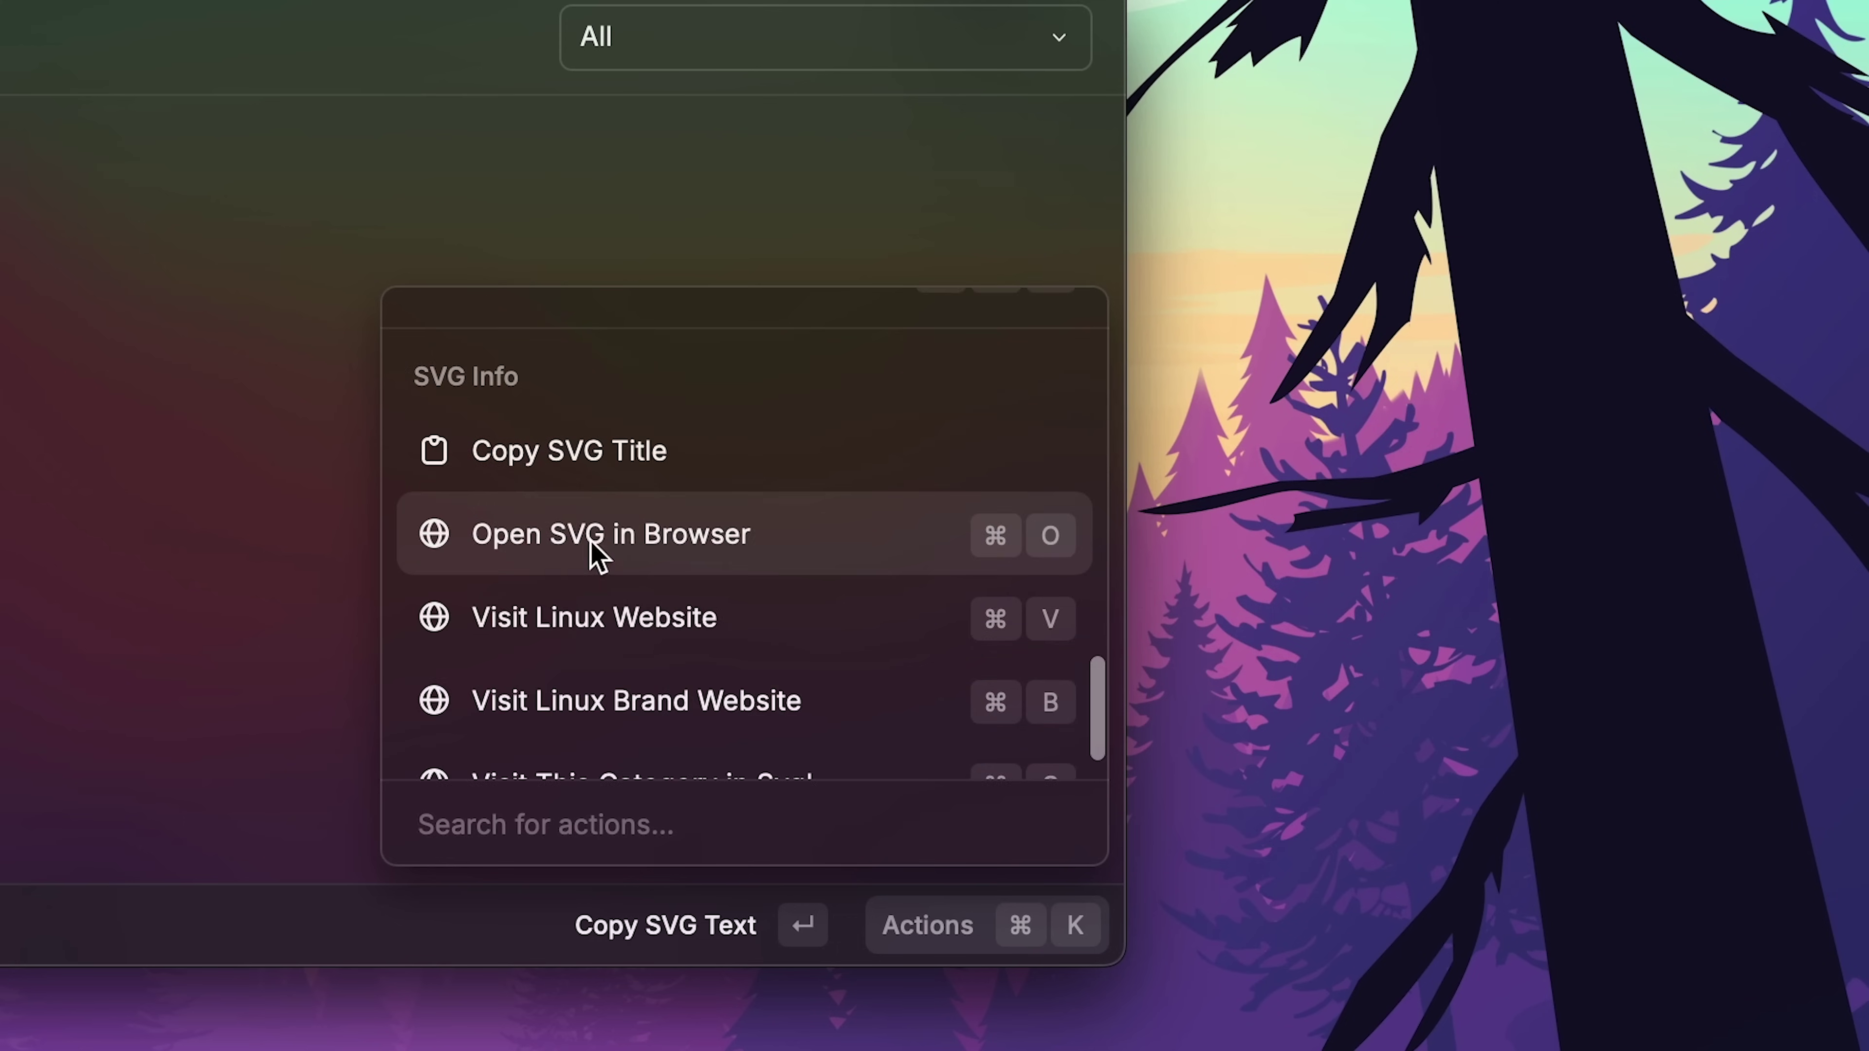
{"action": "left_click", "coordinate": [597, 547]}
{"action": "key", "text": "super+equal"}
{"action": "key", "text": "super+equal"}
{"action": "key", "text": "super+equal"}
{"action": "key", "text": "super+equal"}
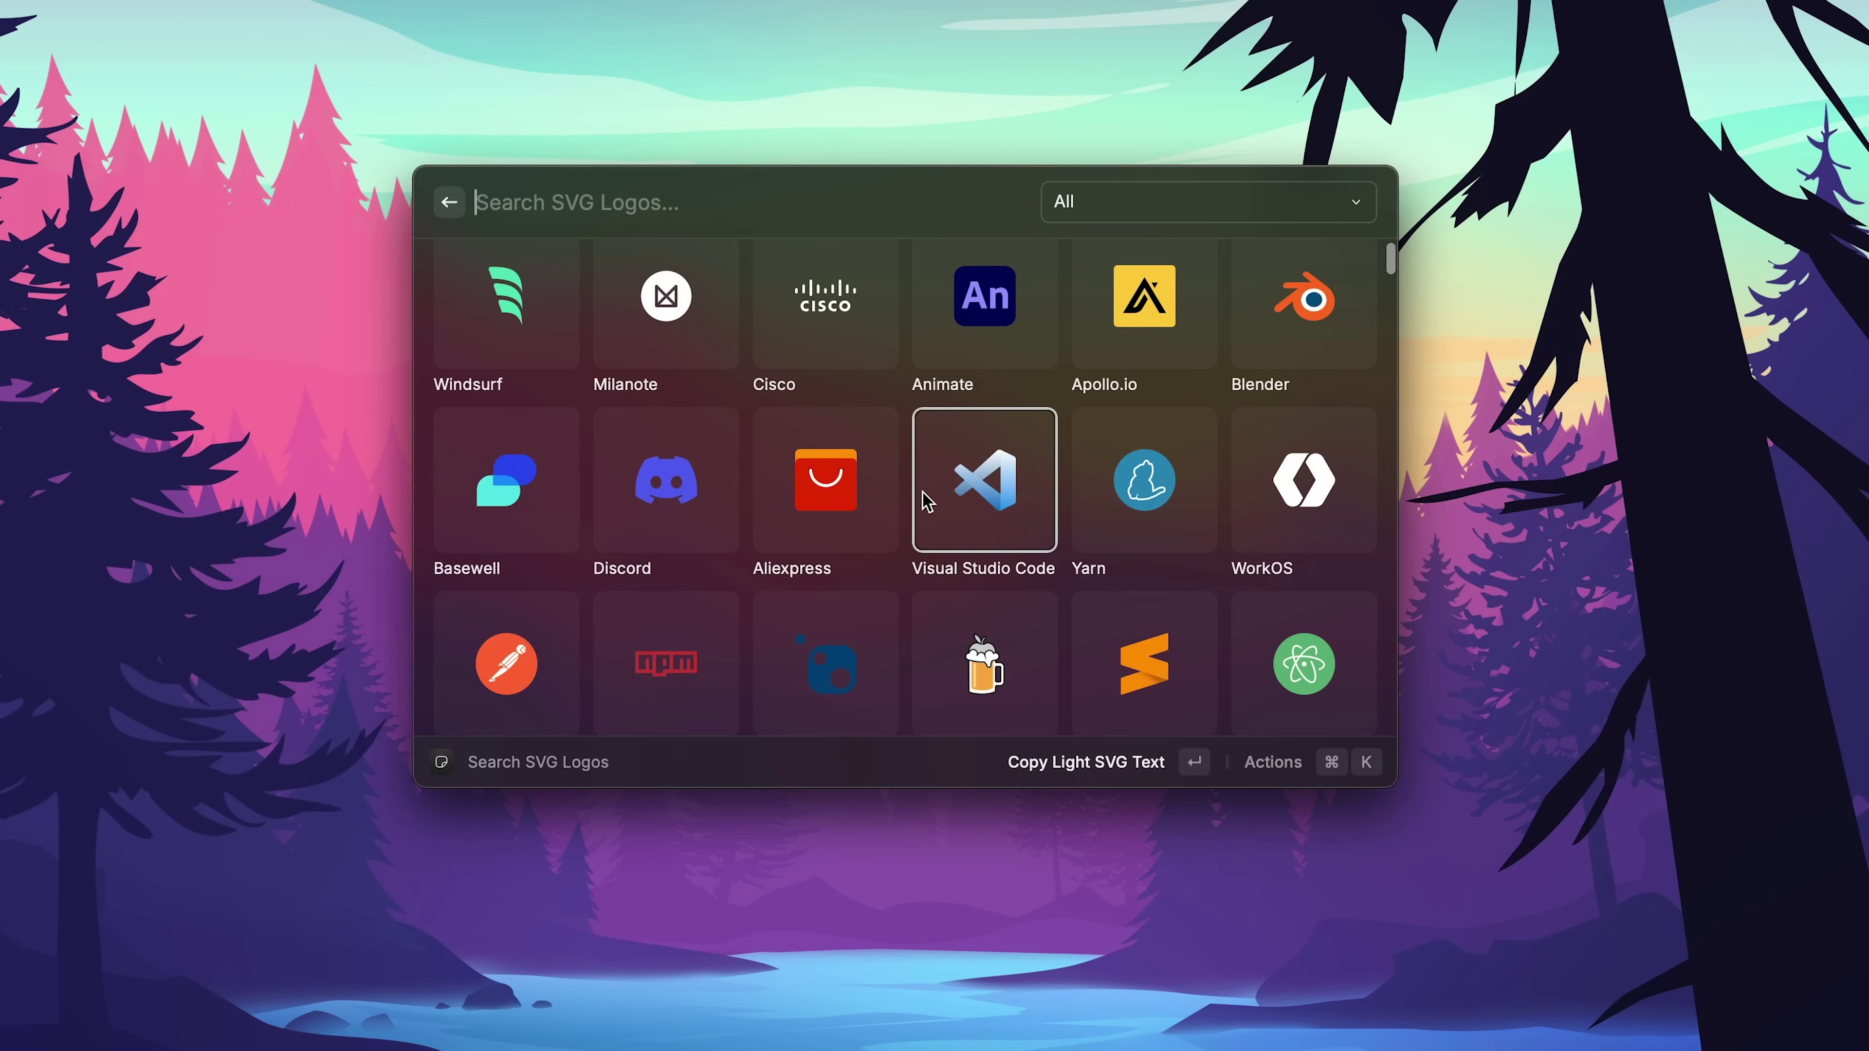
{"action": "scroll", "coordinate": [922, 501], "scroll_direction": "down", "scroll_amount": 8}
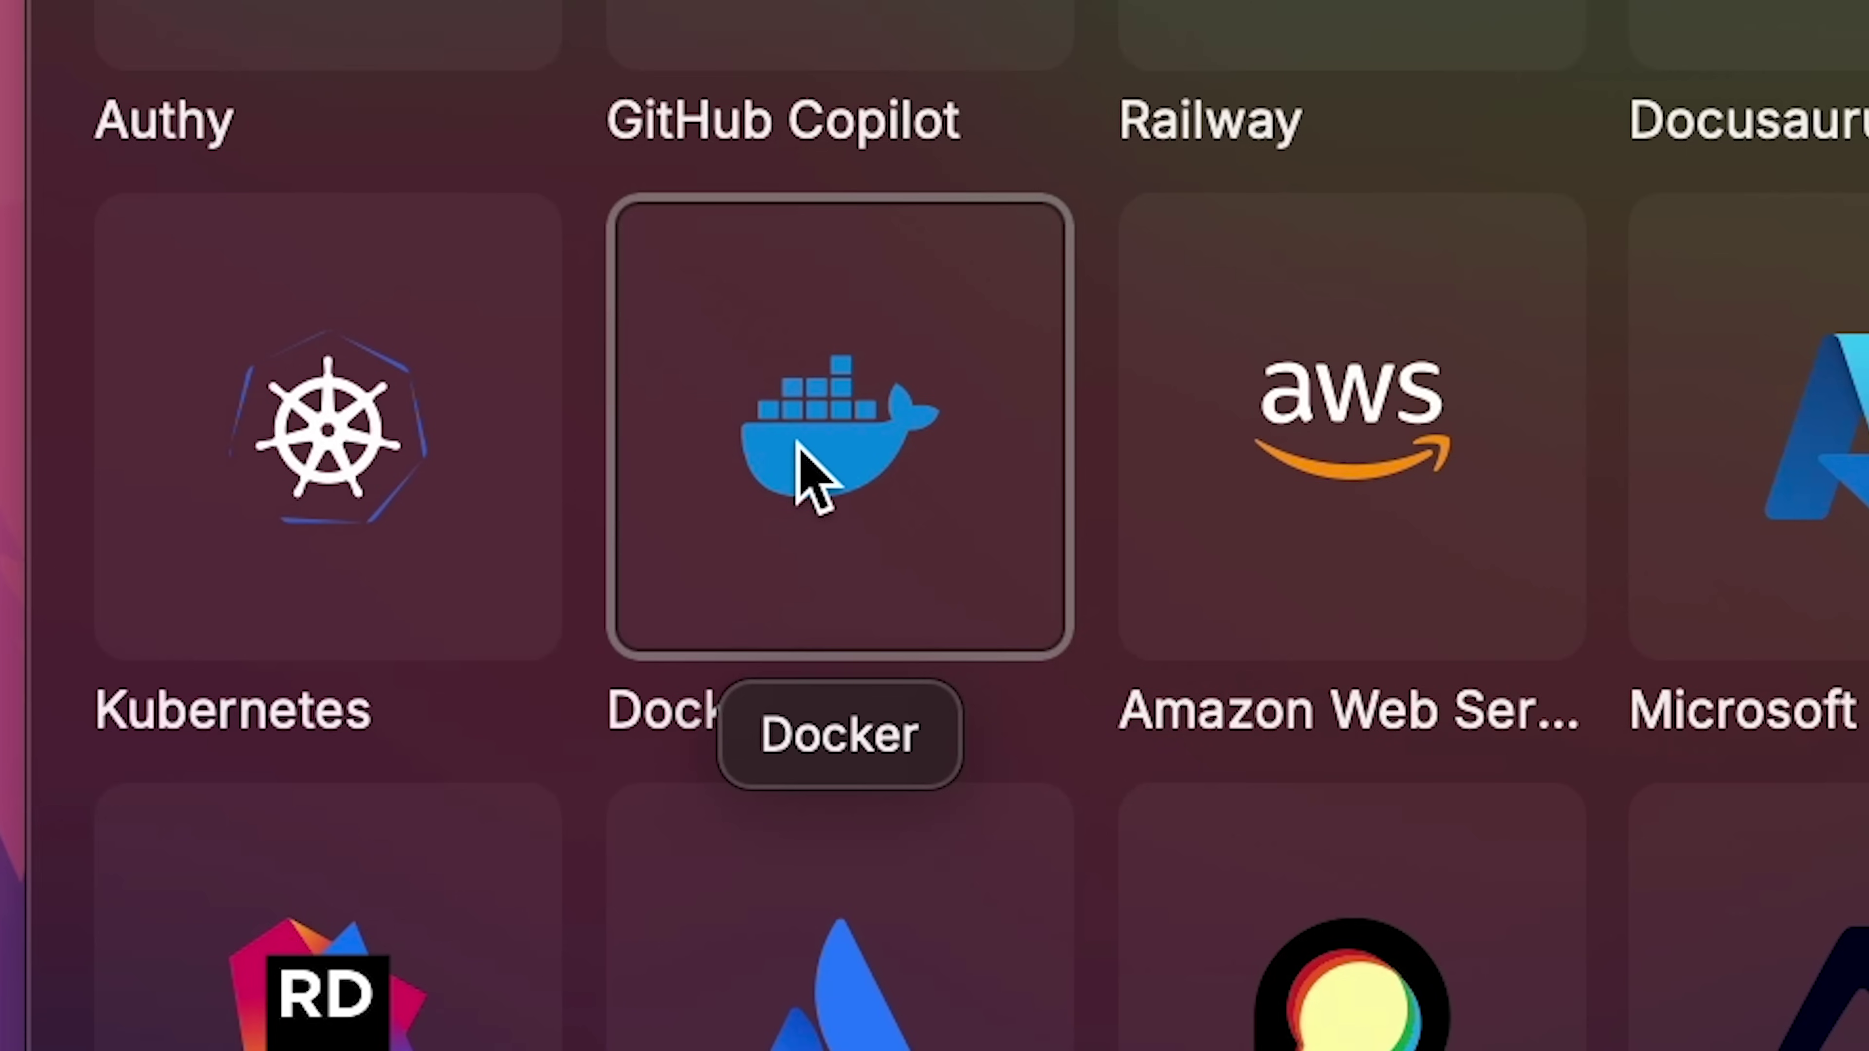
{"action": "left_click_drag", "start_coordinate": [651, 620], "coordinate": [971, 98]}
{"action": "left_click_drag", "start_coordinate": [767, 411], "coordinate": [937, 316]}
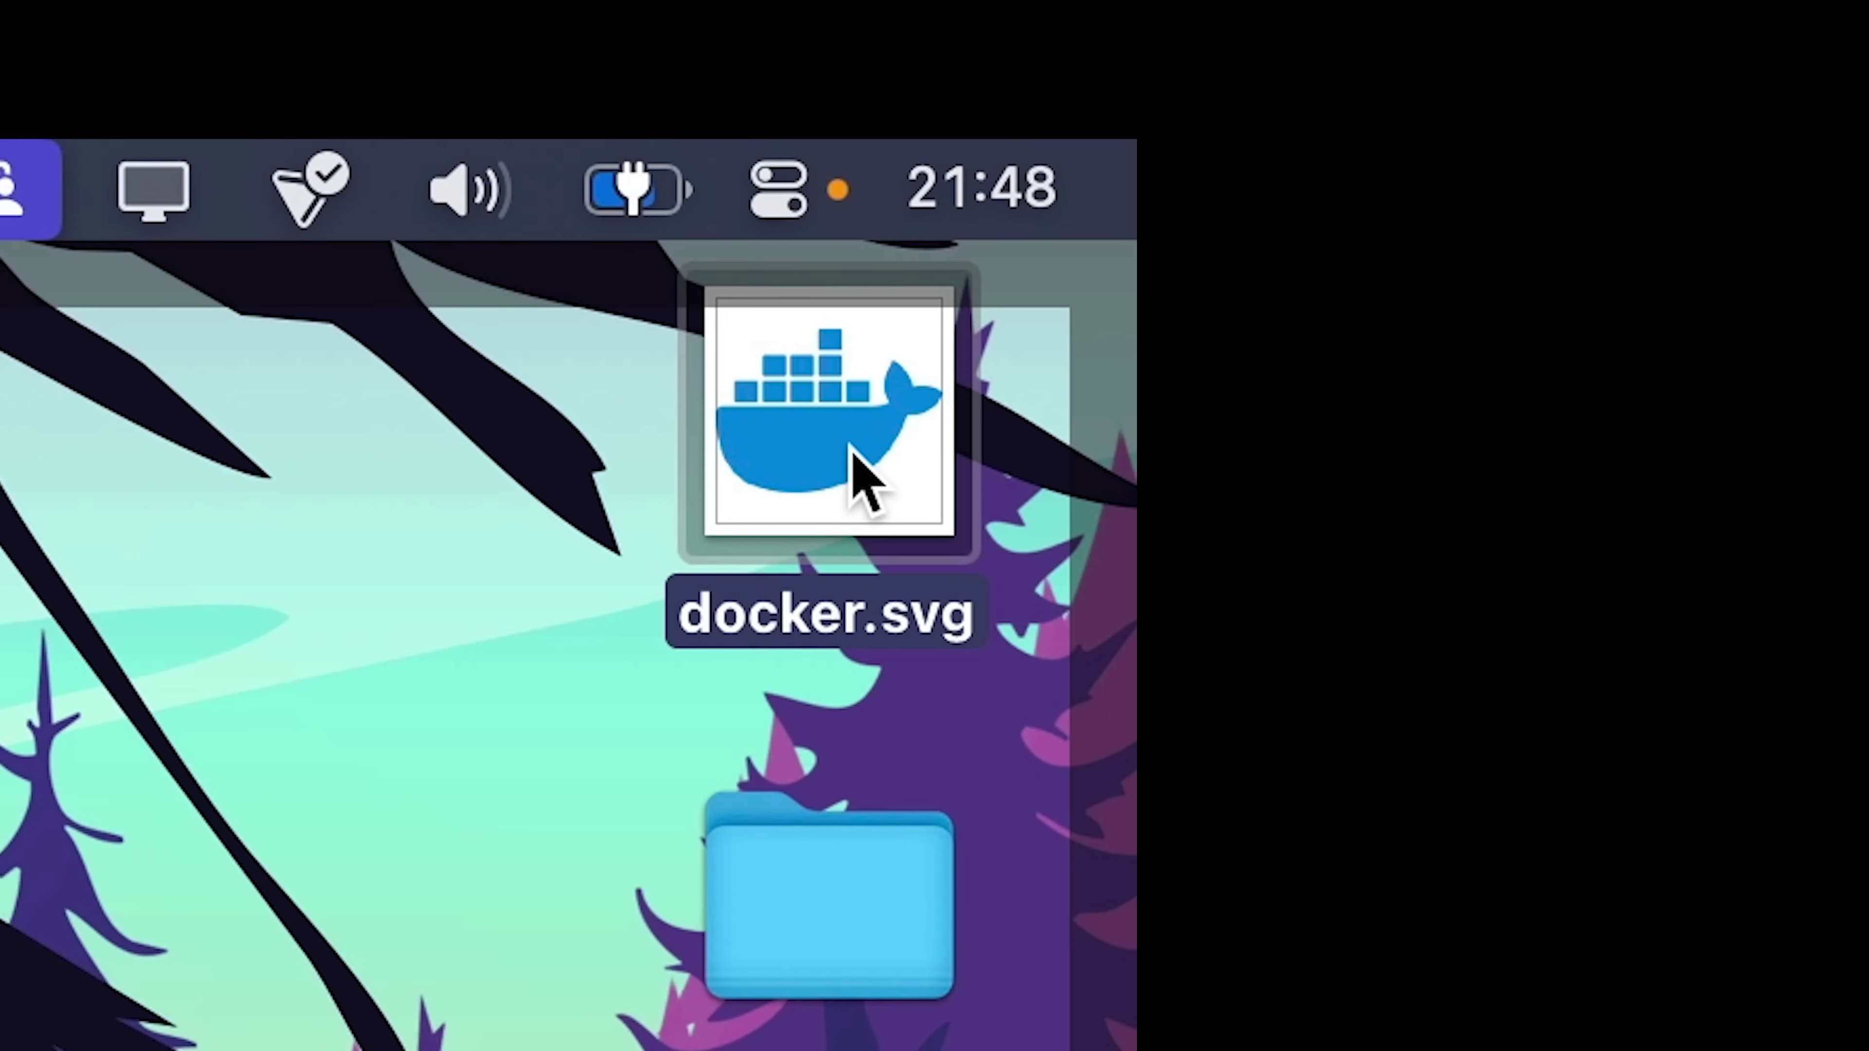
Copy the selected scene lines and paste them at the end of the file.
{"action": "key", "text": "j"}
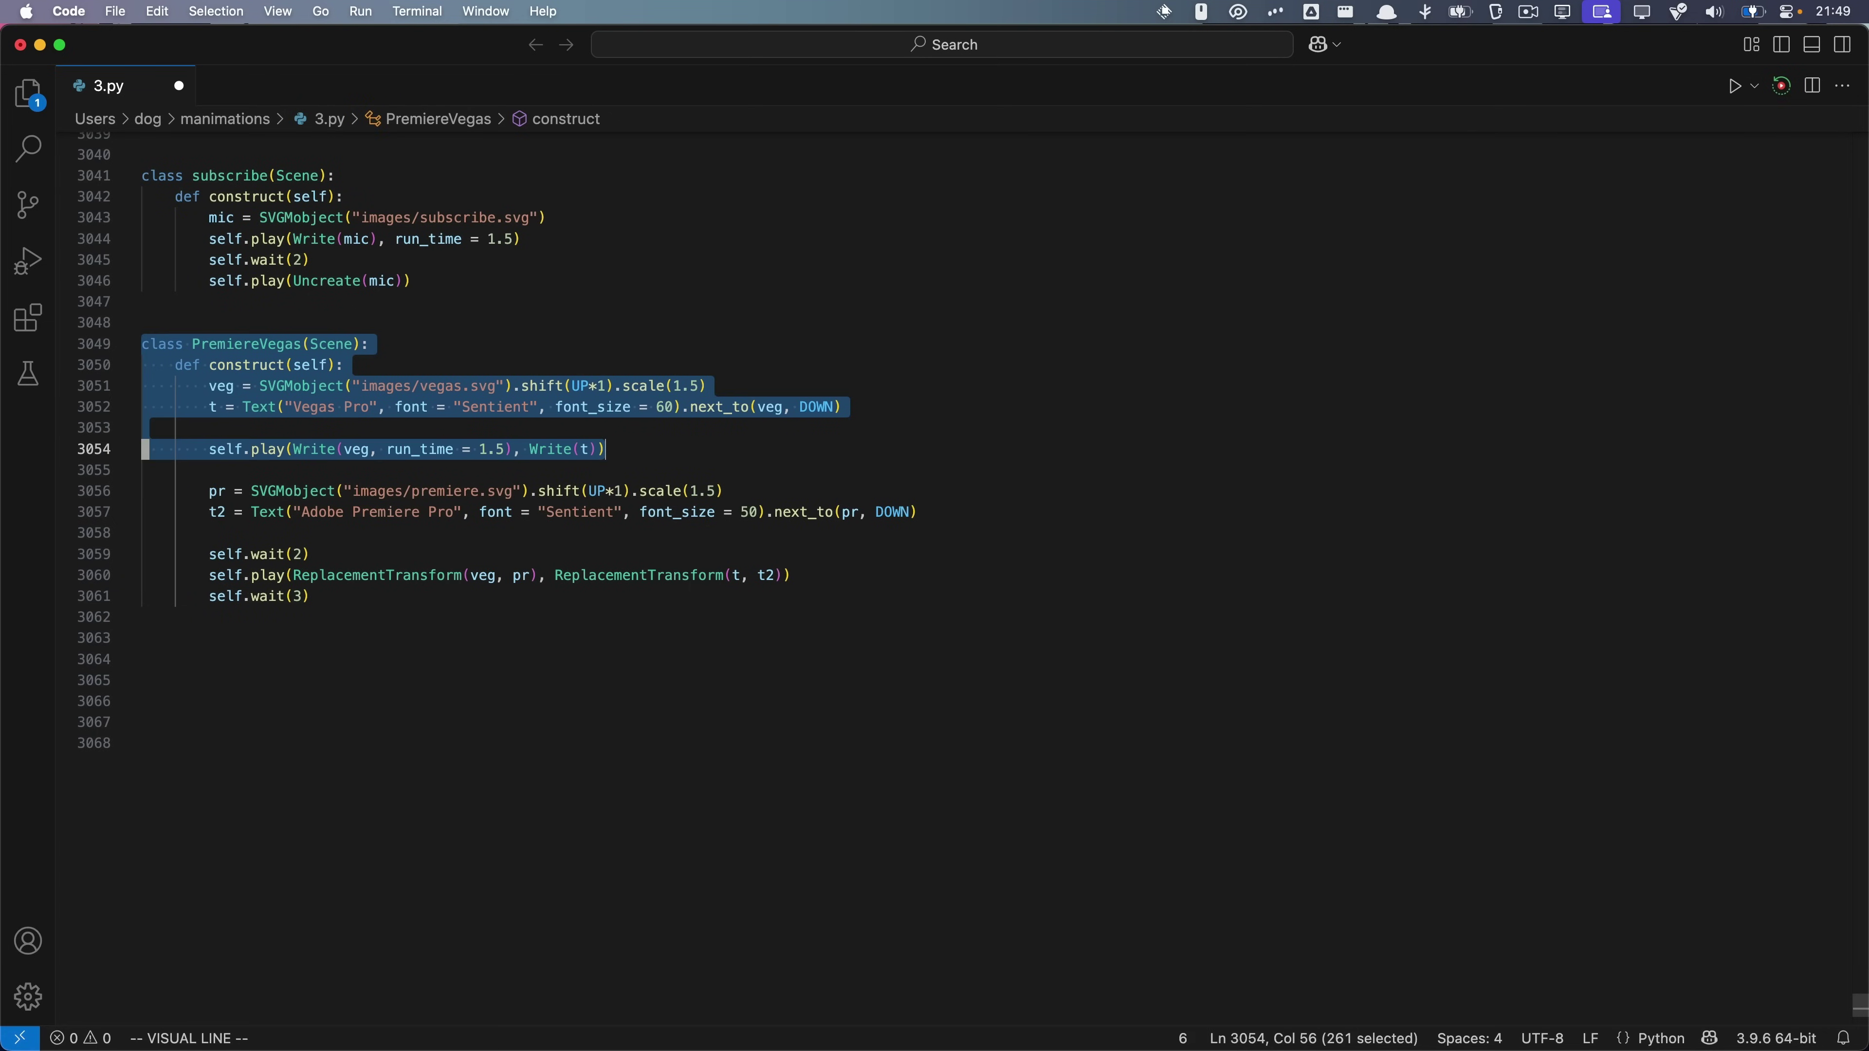
{"action": "key", "text": "y"}
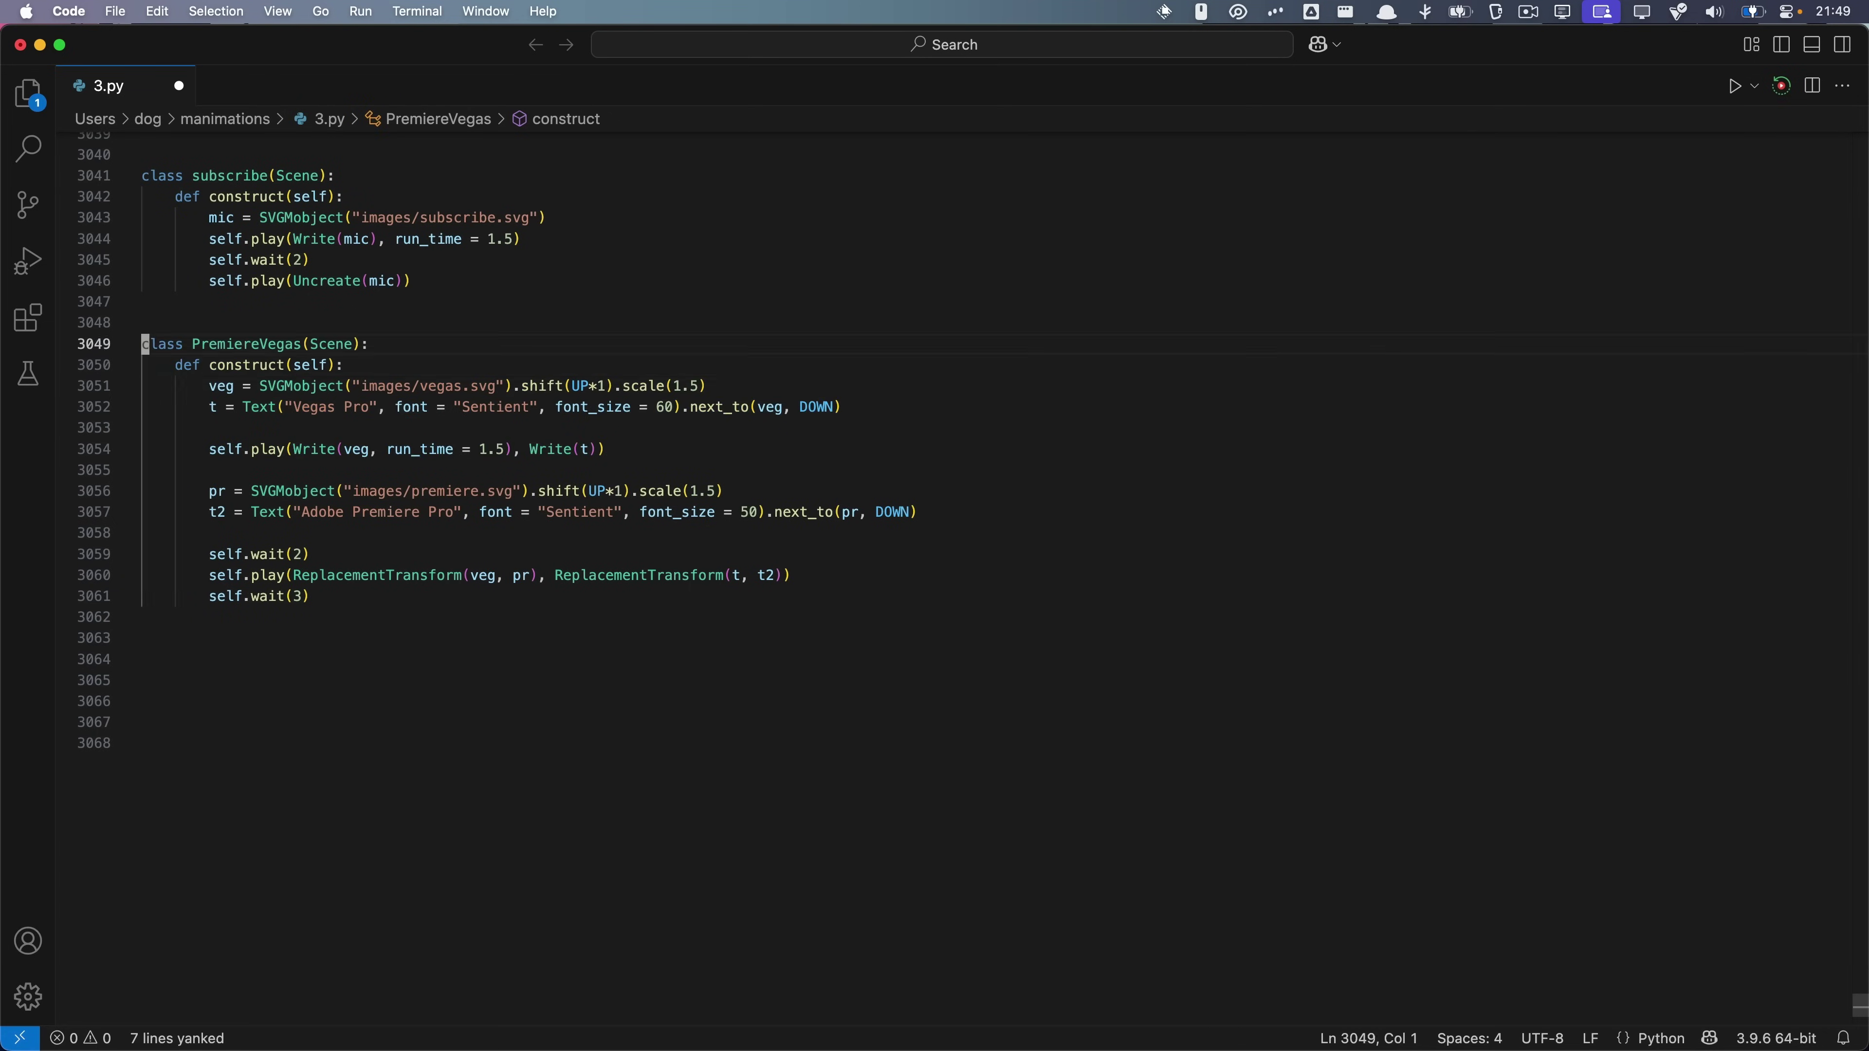
{"action": "key", "text": "G"}
{"action": "key", "text": "p"}
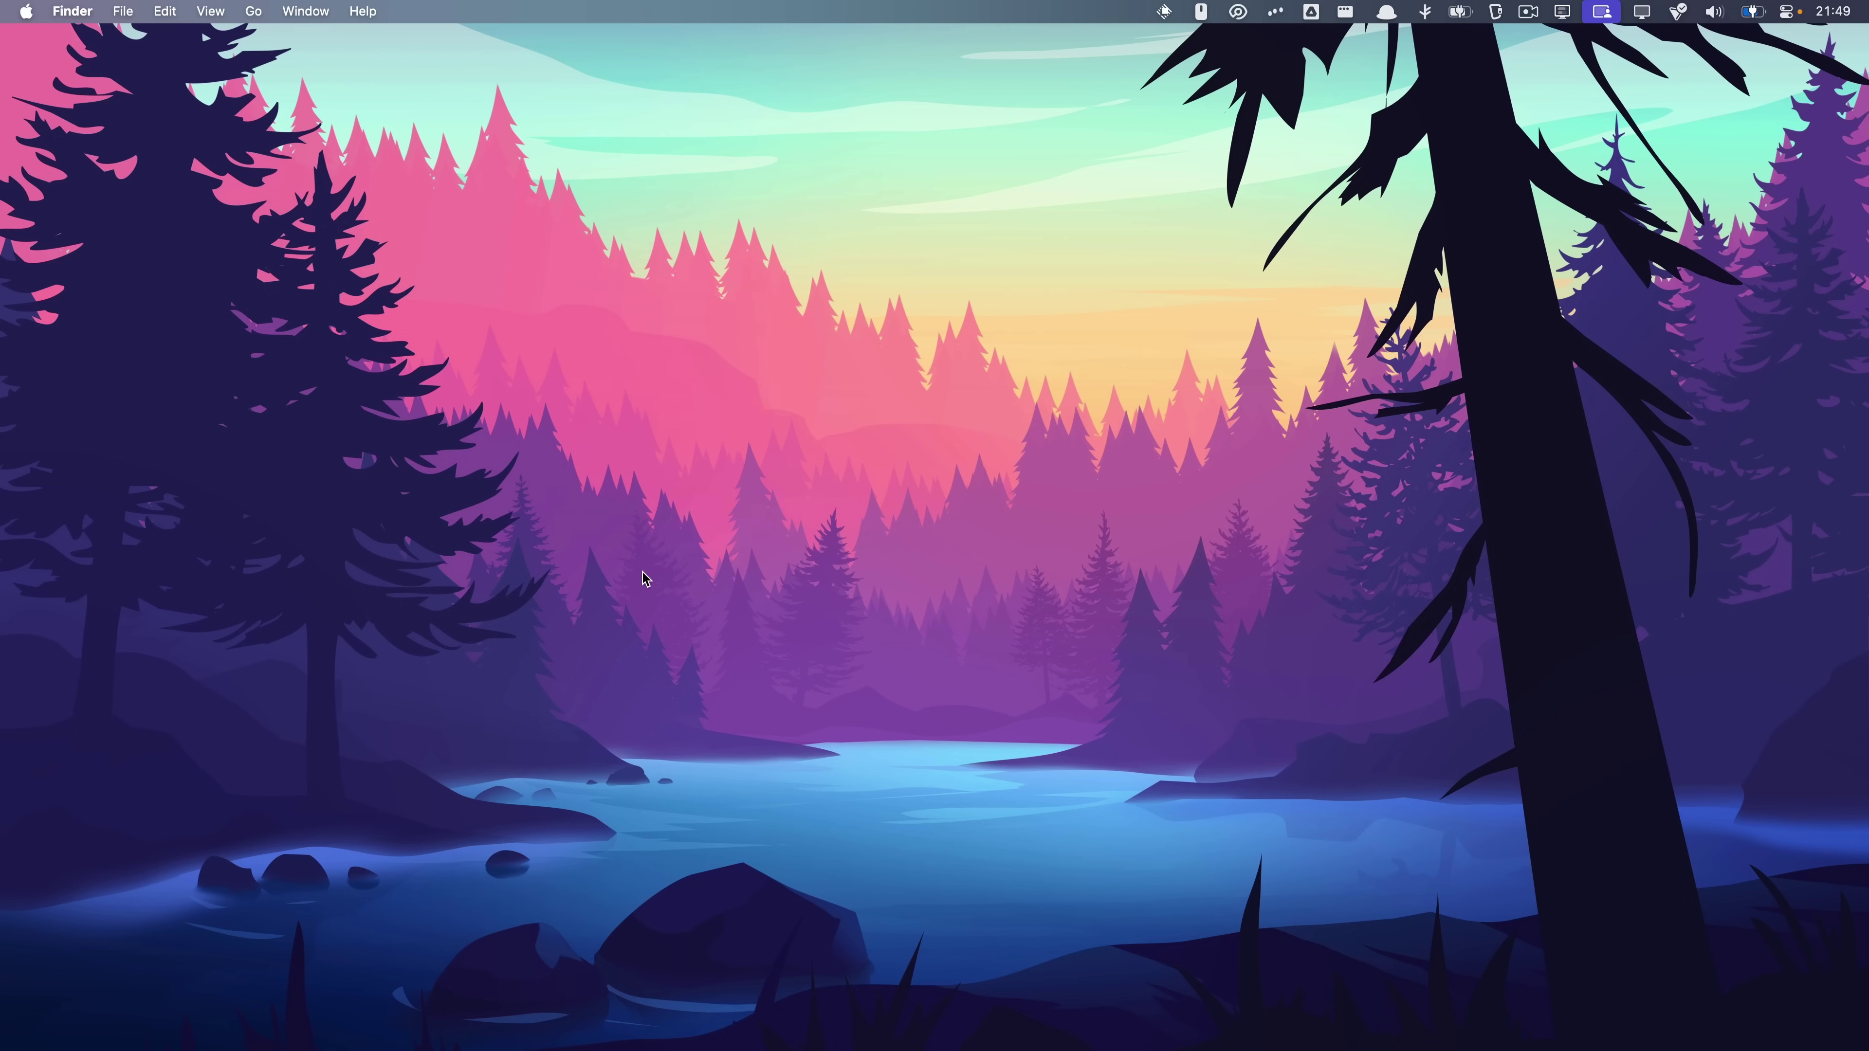
Reveal the manimations folder in Finder through Raycast's file search for 'manim'.
{"action": "key", "text": "alt+space"}
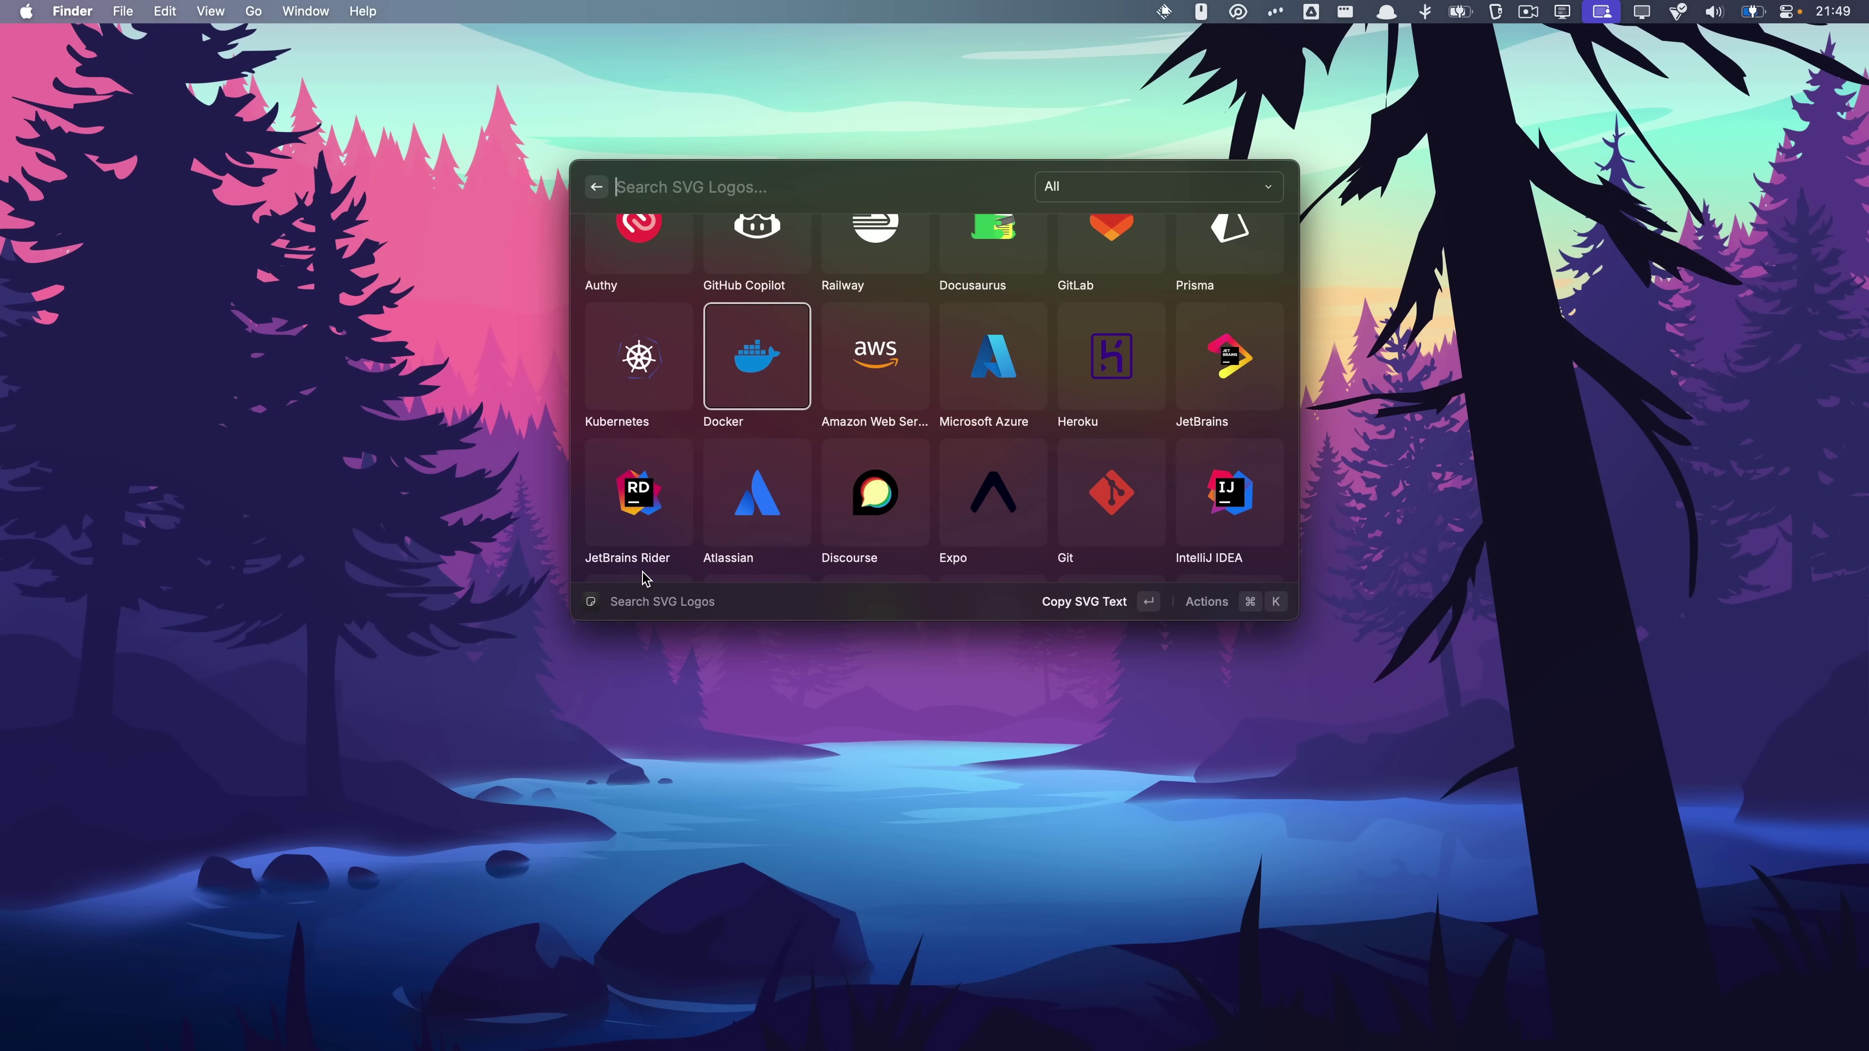
{"action": "key", "text": "Escape"}
{"action": "key", "text": "Return"}
{"action": "type", "text": "manim"}
{"action": "key", "text": "Return"}
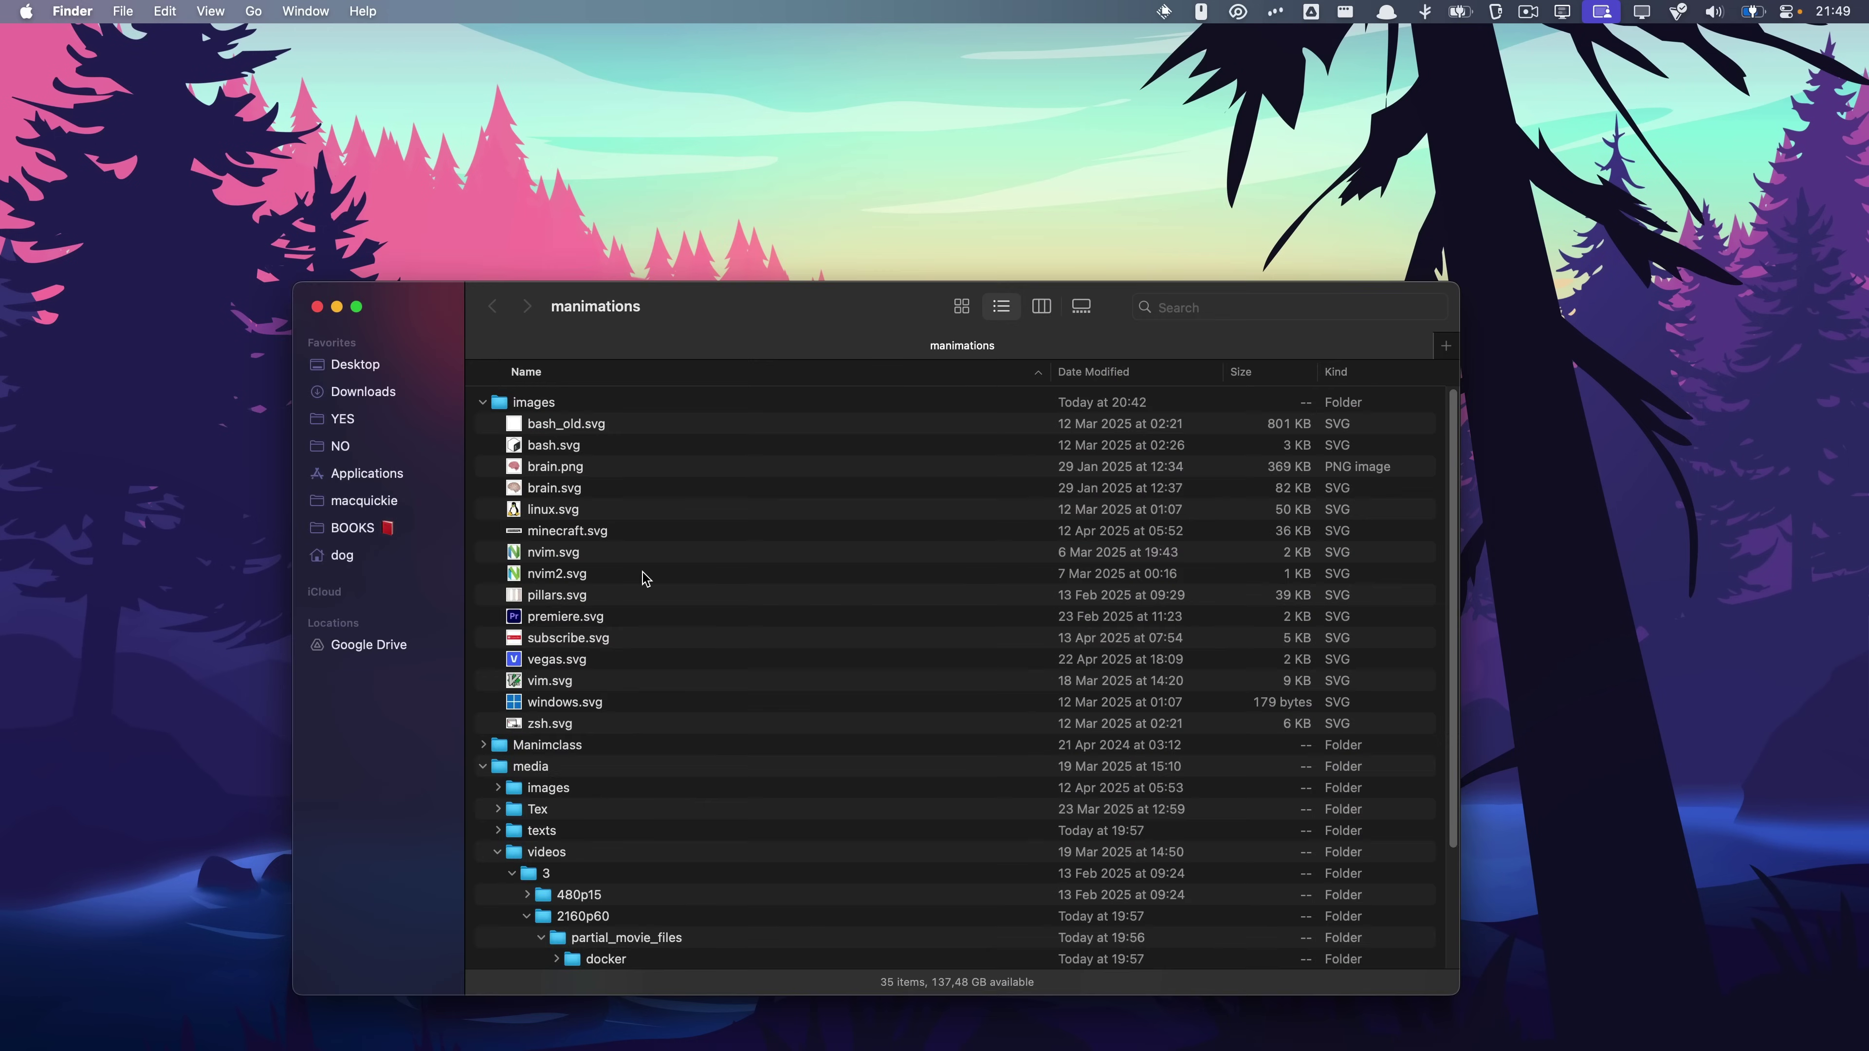
Review the docker scene code, then hide Visual Studio Code and open a Firefox window.
{"action": "key", "text": "super+Tab"}
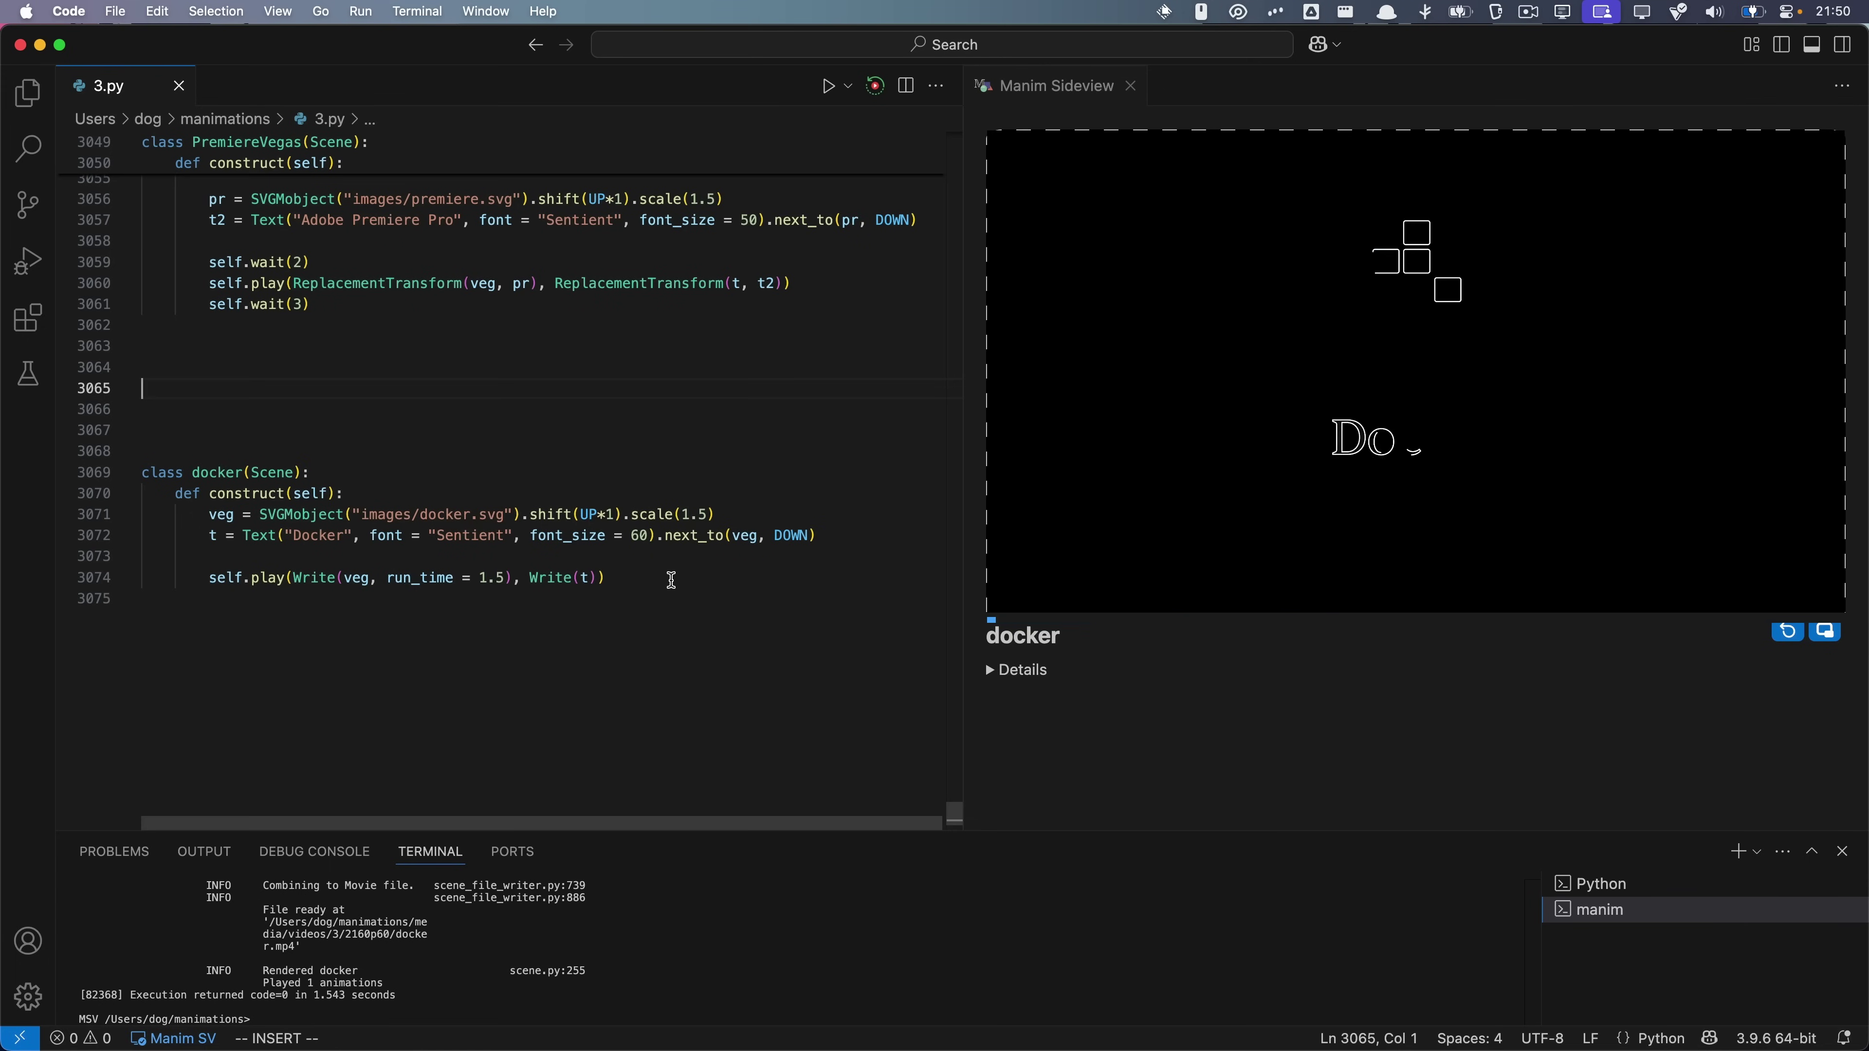
{"action": "left_click_drag", "start_coordinate": [666, 577], "coordinate": [158, 445]}
{"action": "left_click", "coordinate": [731, 368]}
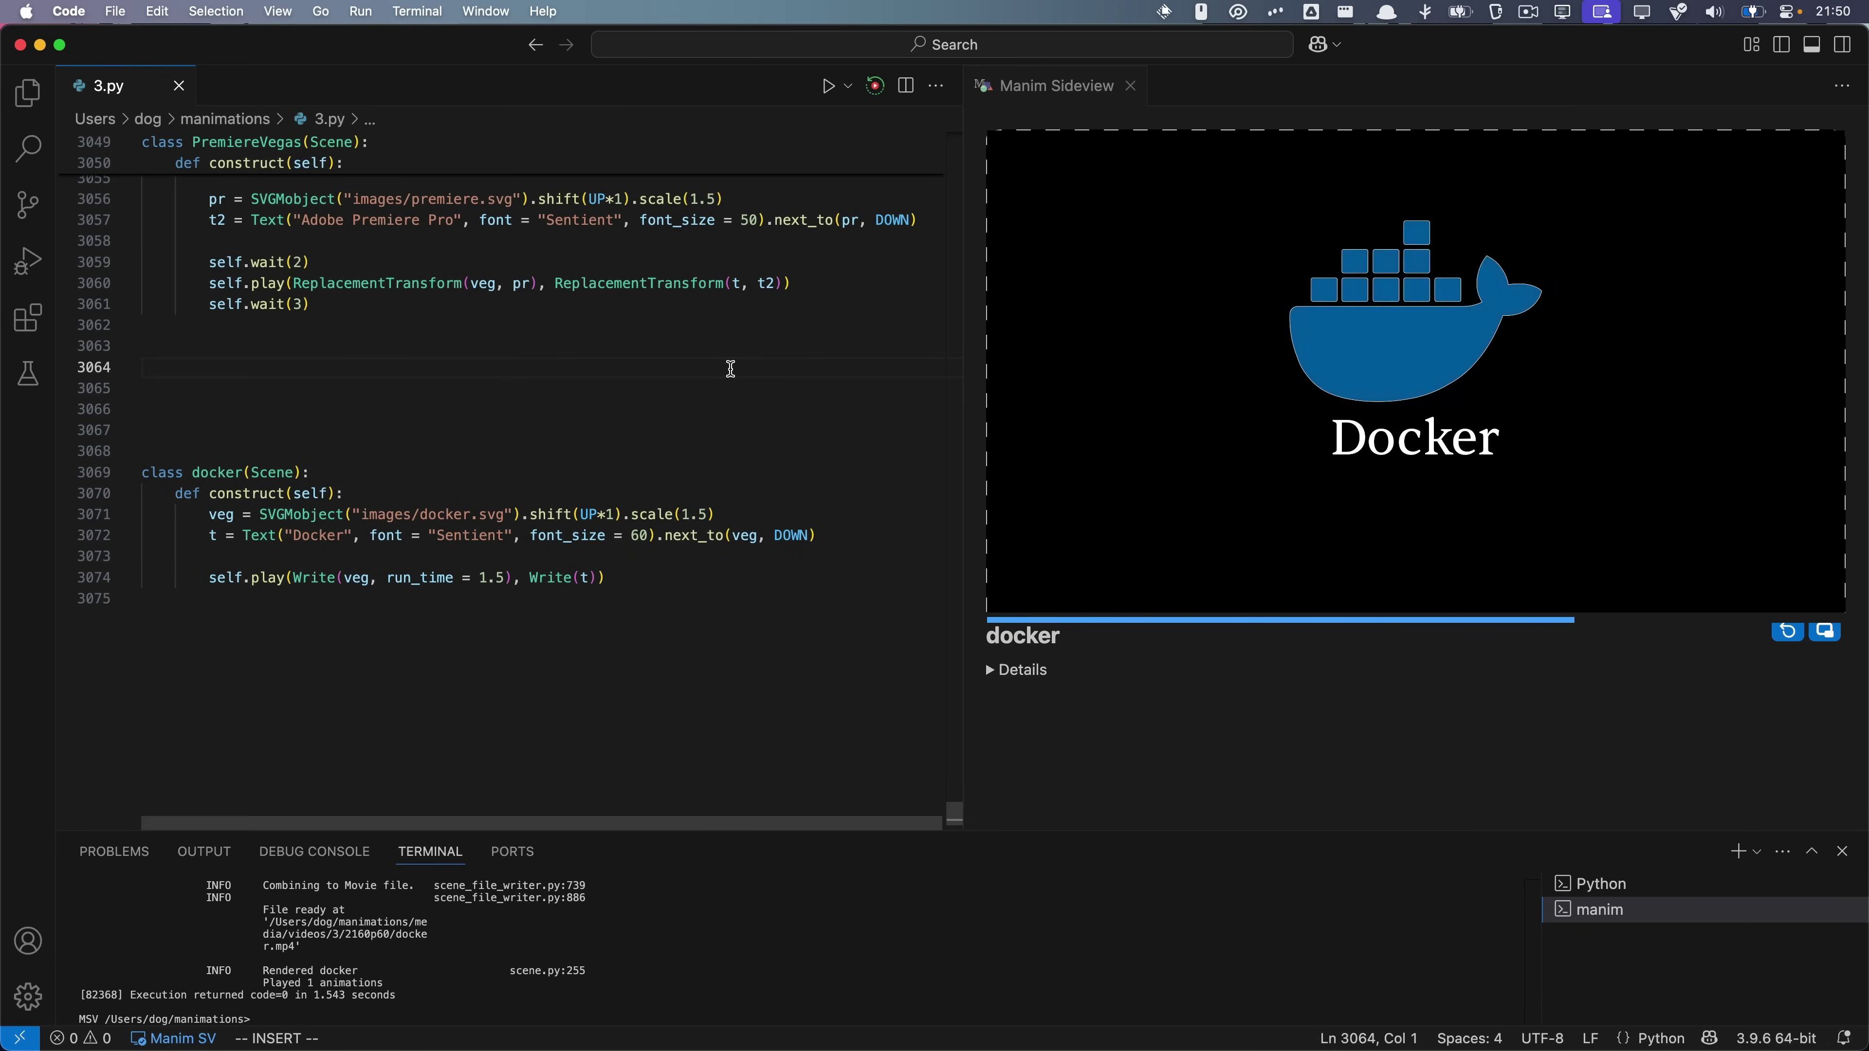
{"action": "key", "text": "super+h"}
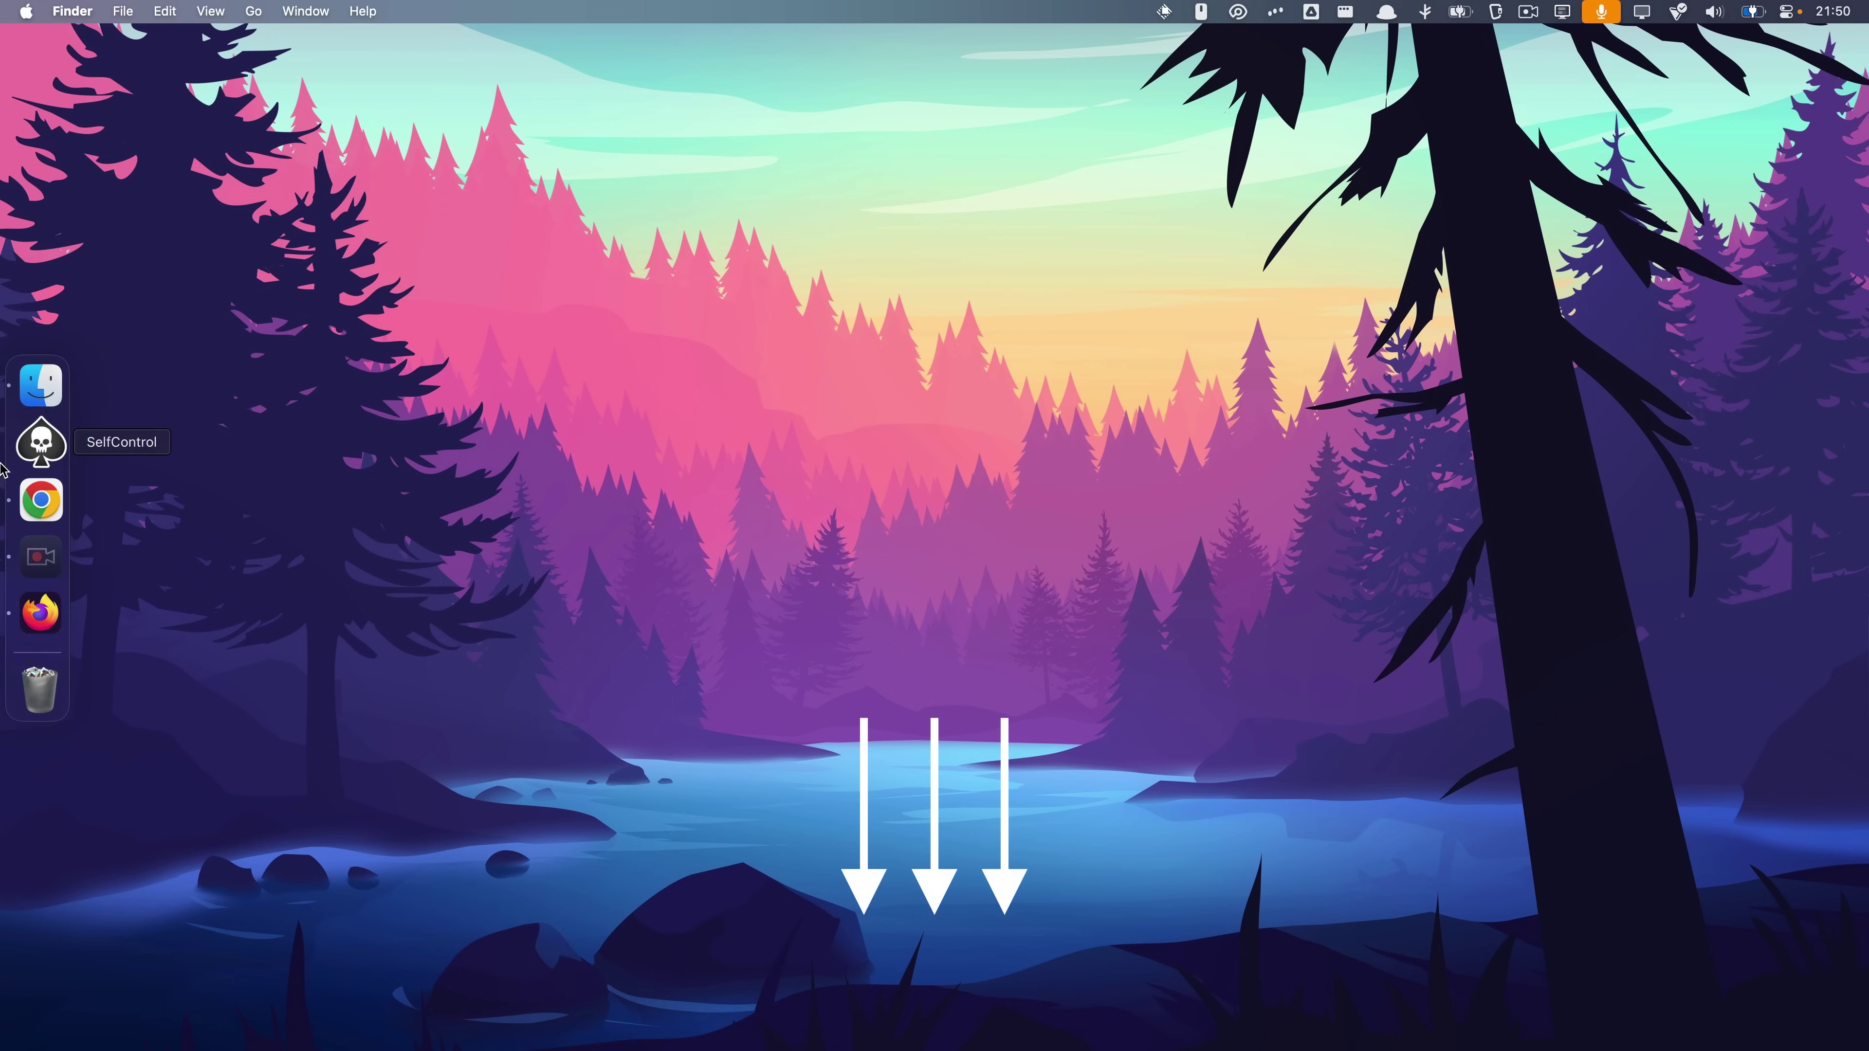
{"action": "left_click", "coordinate": [37, 605]}
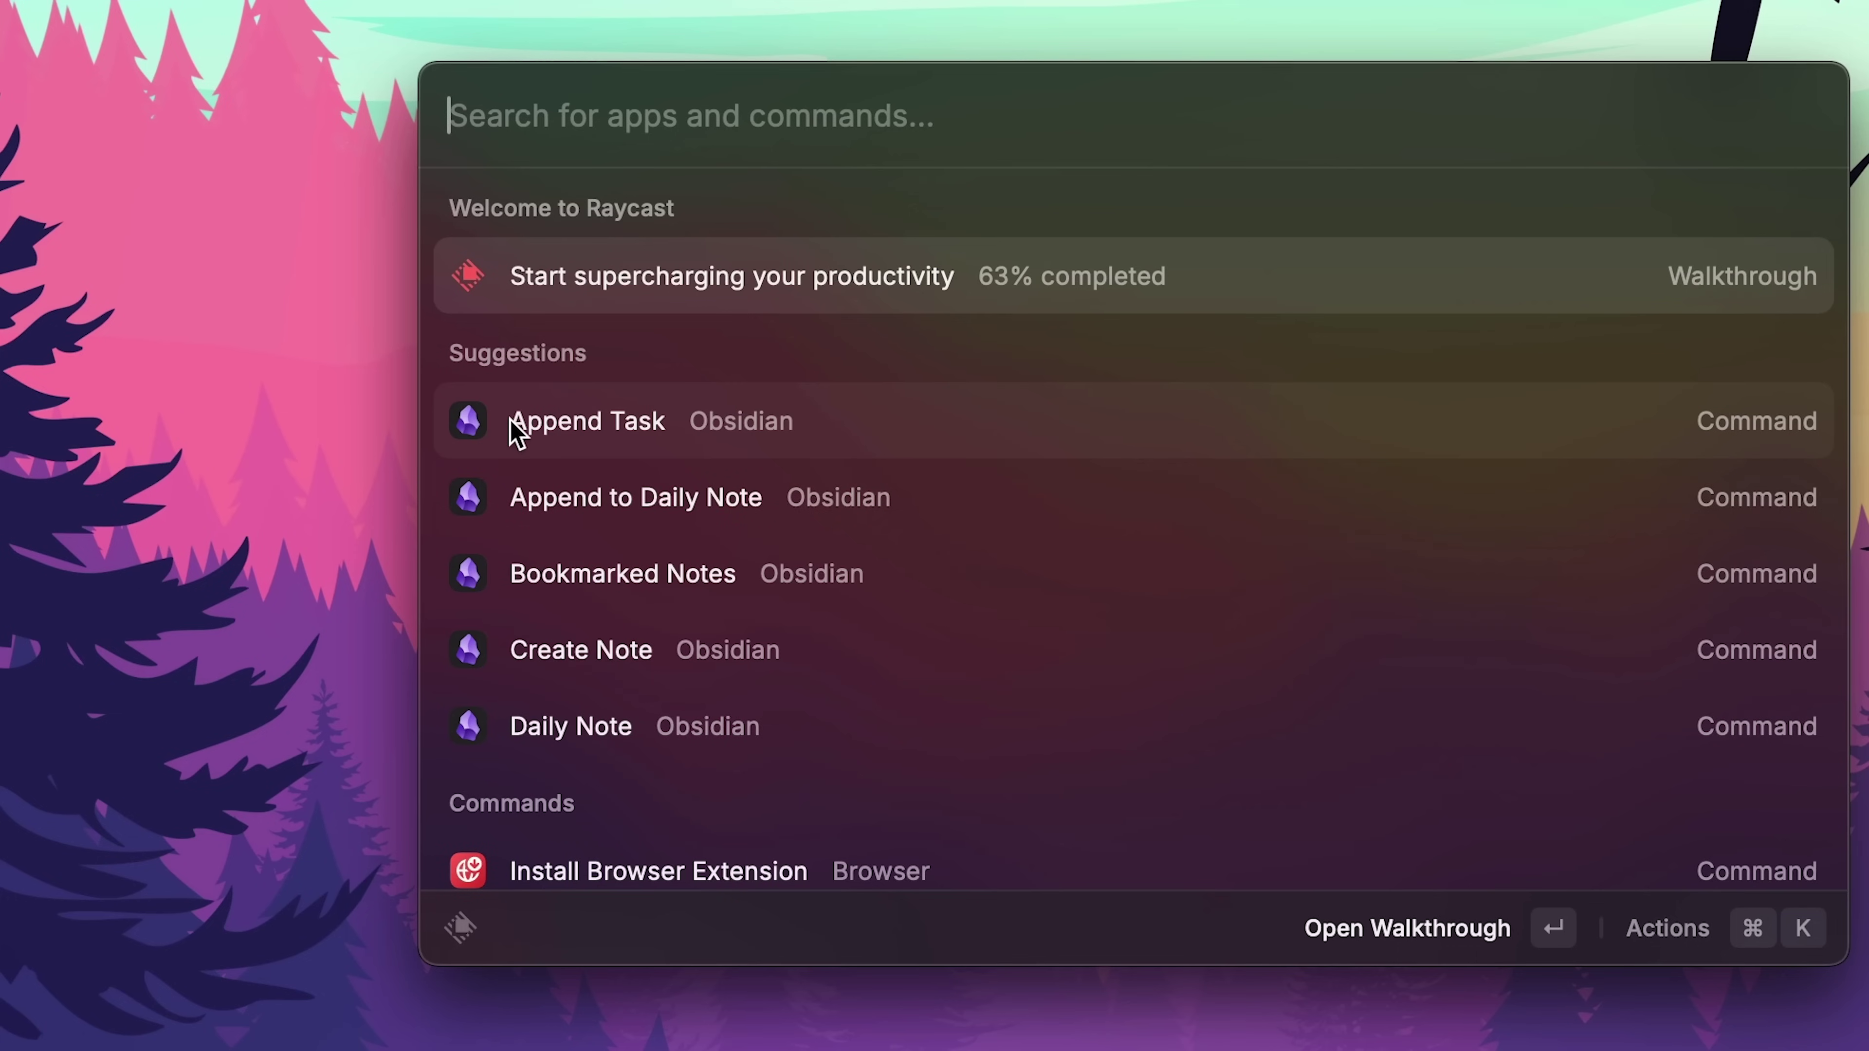
Search Obsidian notes for 'shrek' with the Search Note command.
{"action": "type", "text": "obsidian"}
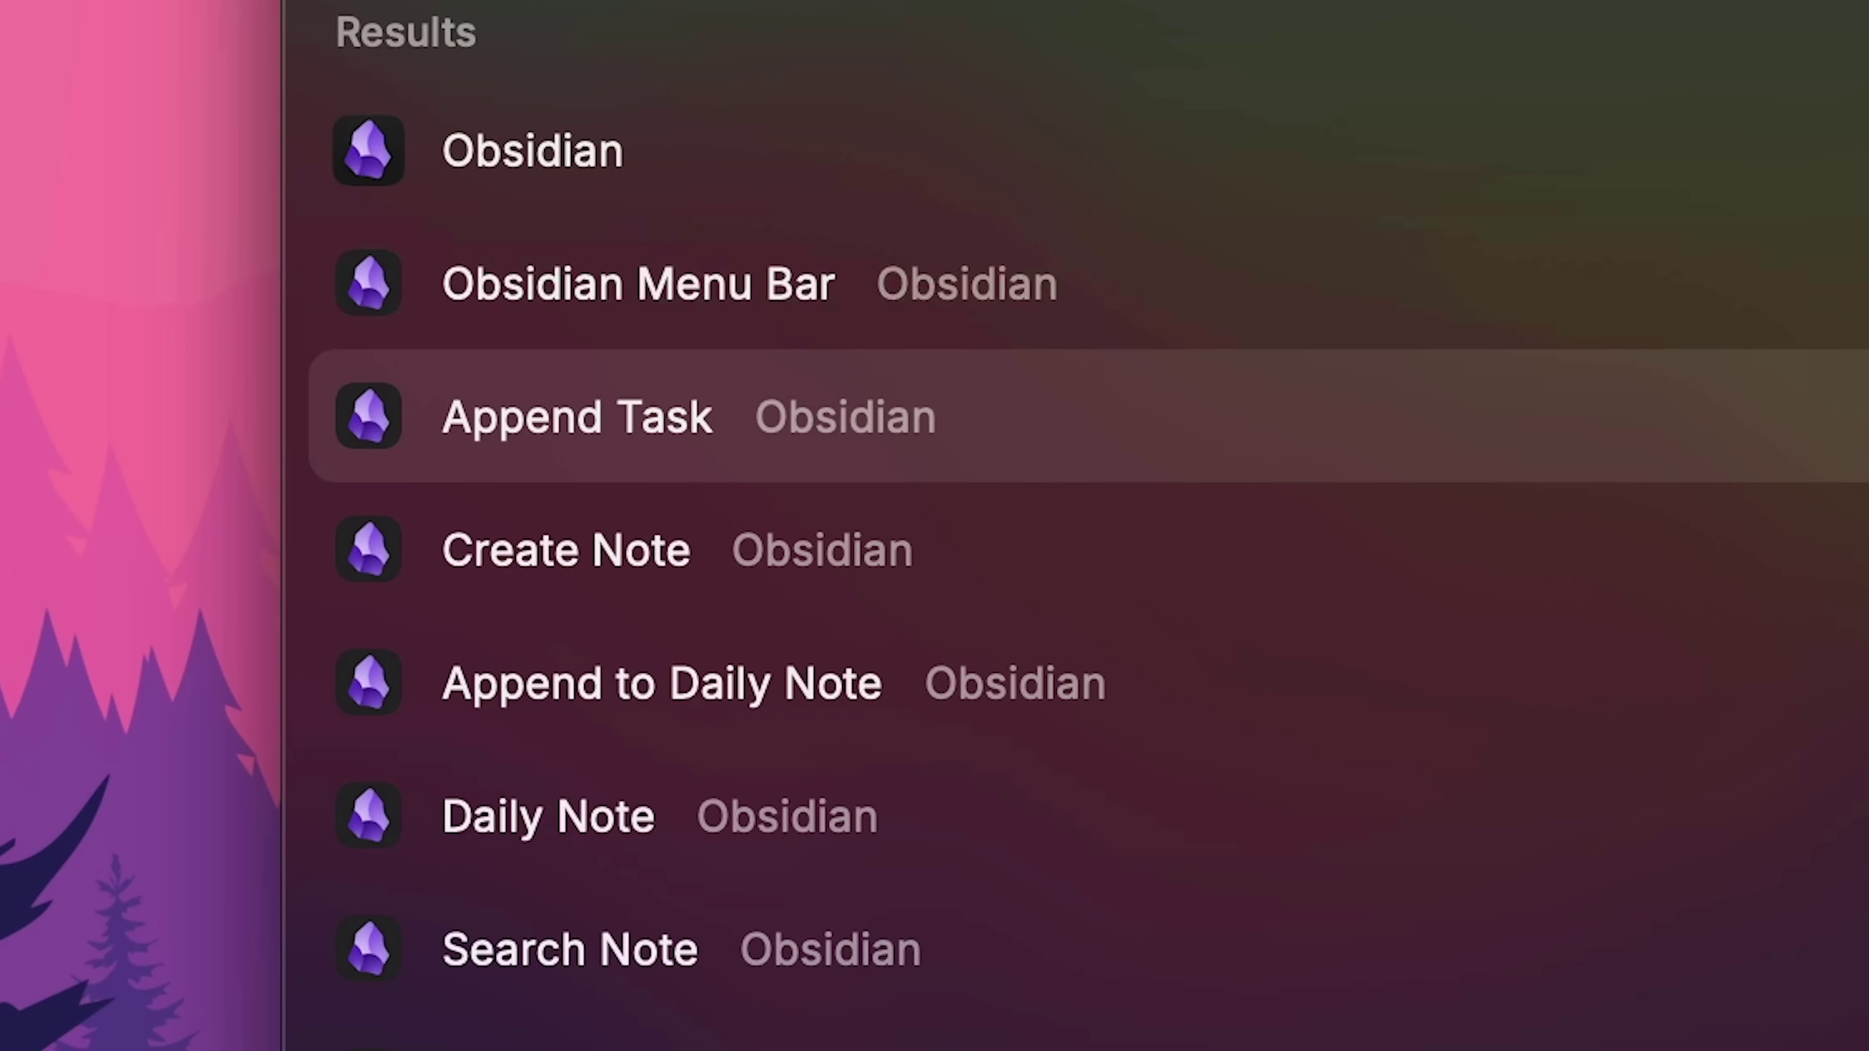
{"action": "key", "text": "Down"}
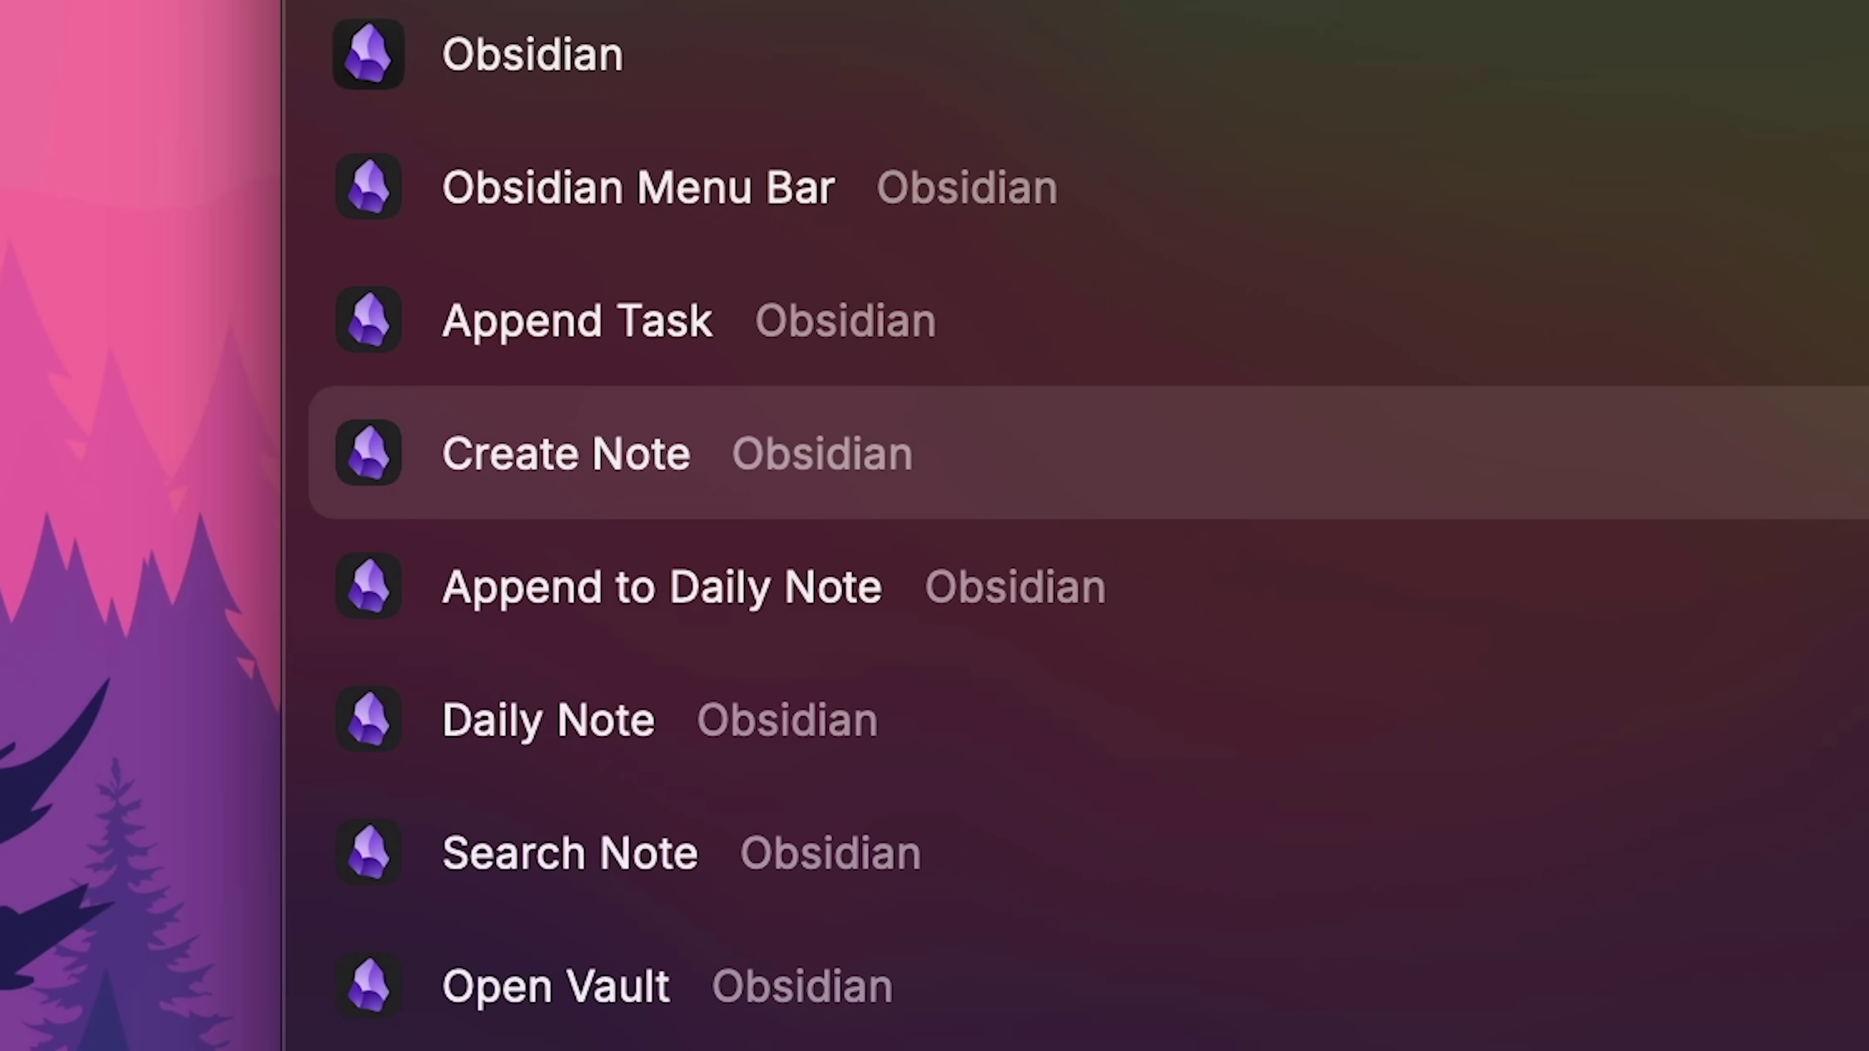
{"action": "key", "text": "super+a"}
{"action": "type", "text": "search note "}
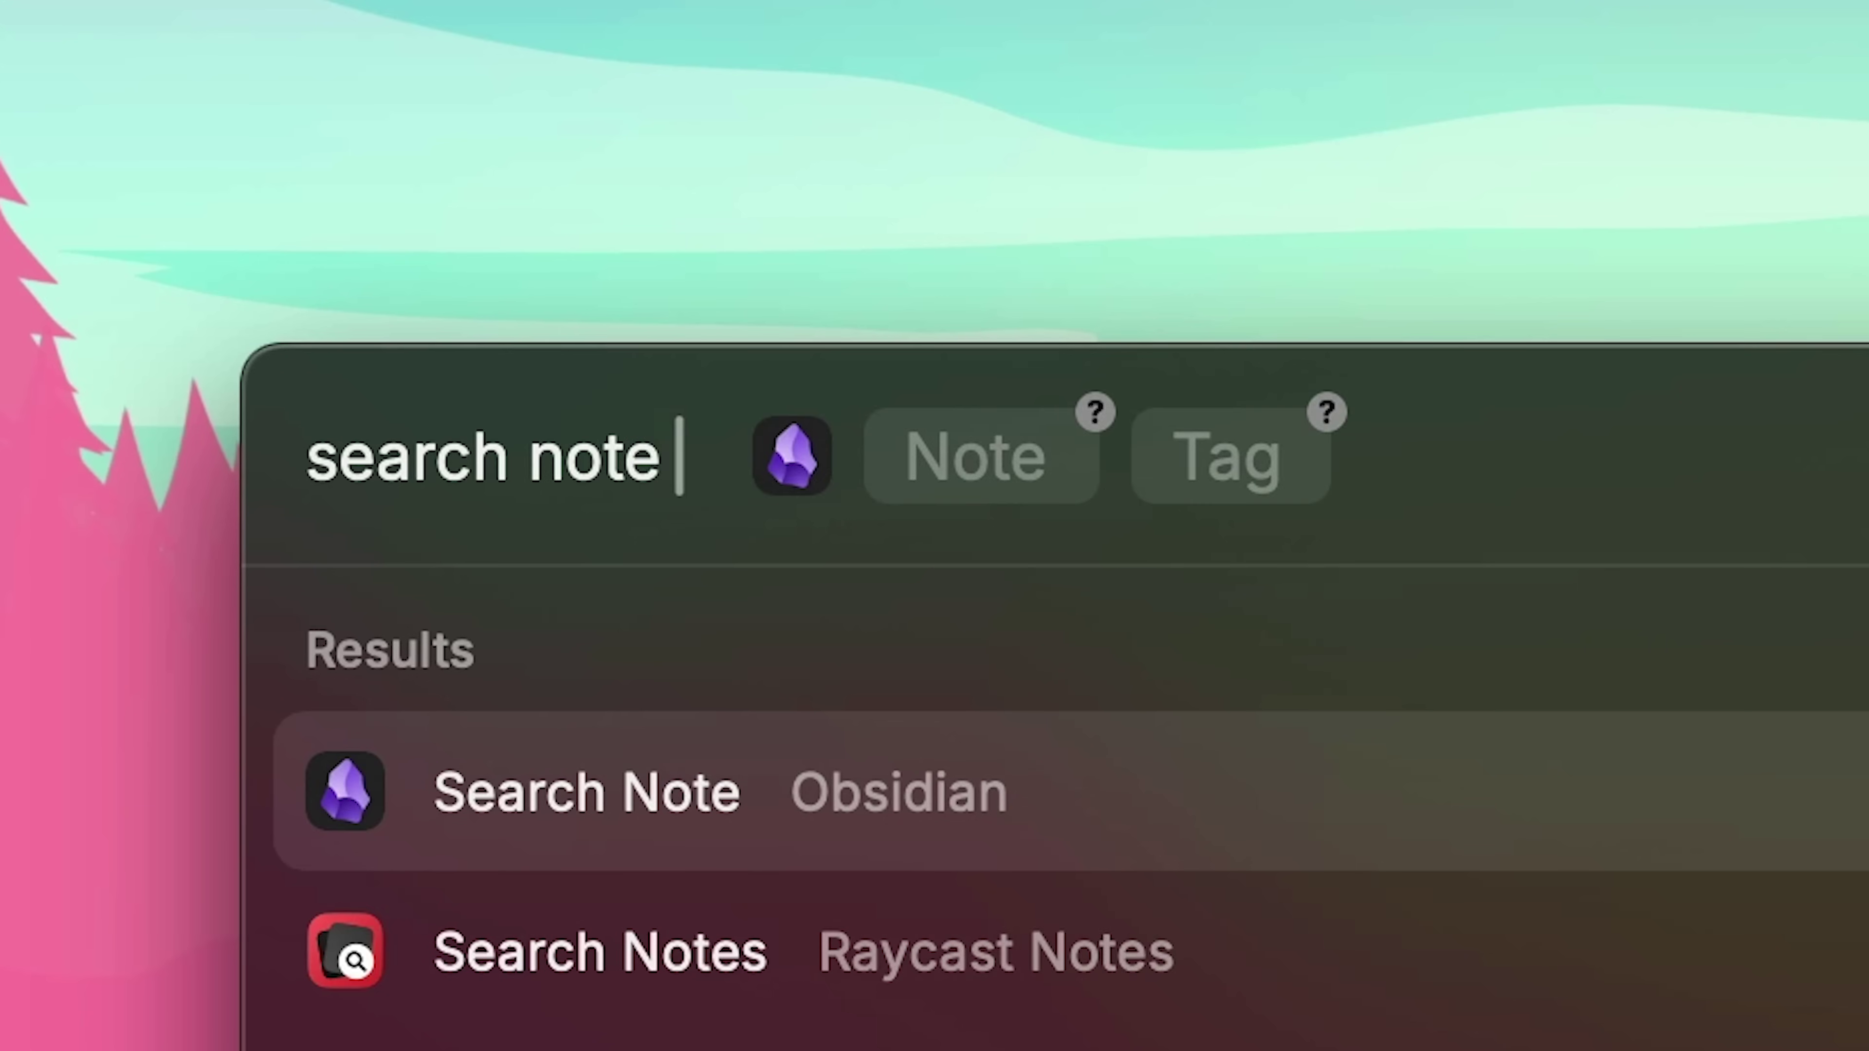
{"action": "type", "text": "shrek"}
{"action": "key", "text": "BackSpace"}
{"action": "key", "text": "BackSpace"}
{"action": "key", "text": "BackSpace"}
{"action": "key", "text": "BackSpace"}
{"action": "key", "text": "BackSpace"}
{"action": "key", "text": "BackSpace"}
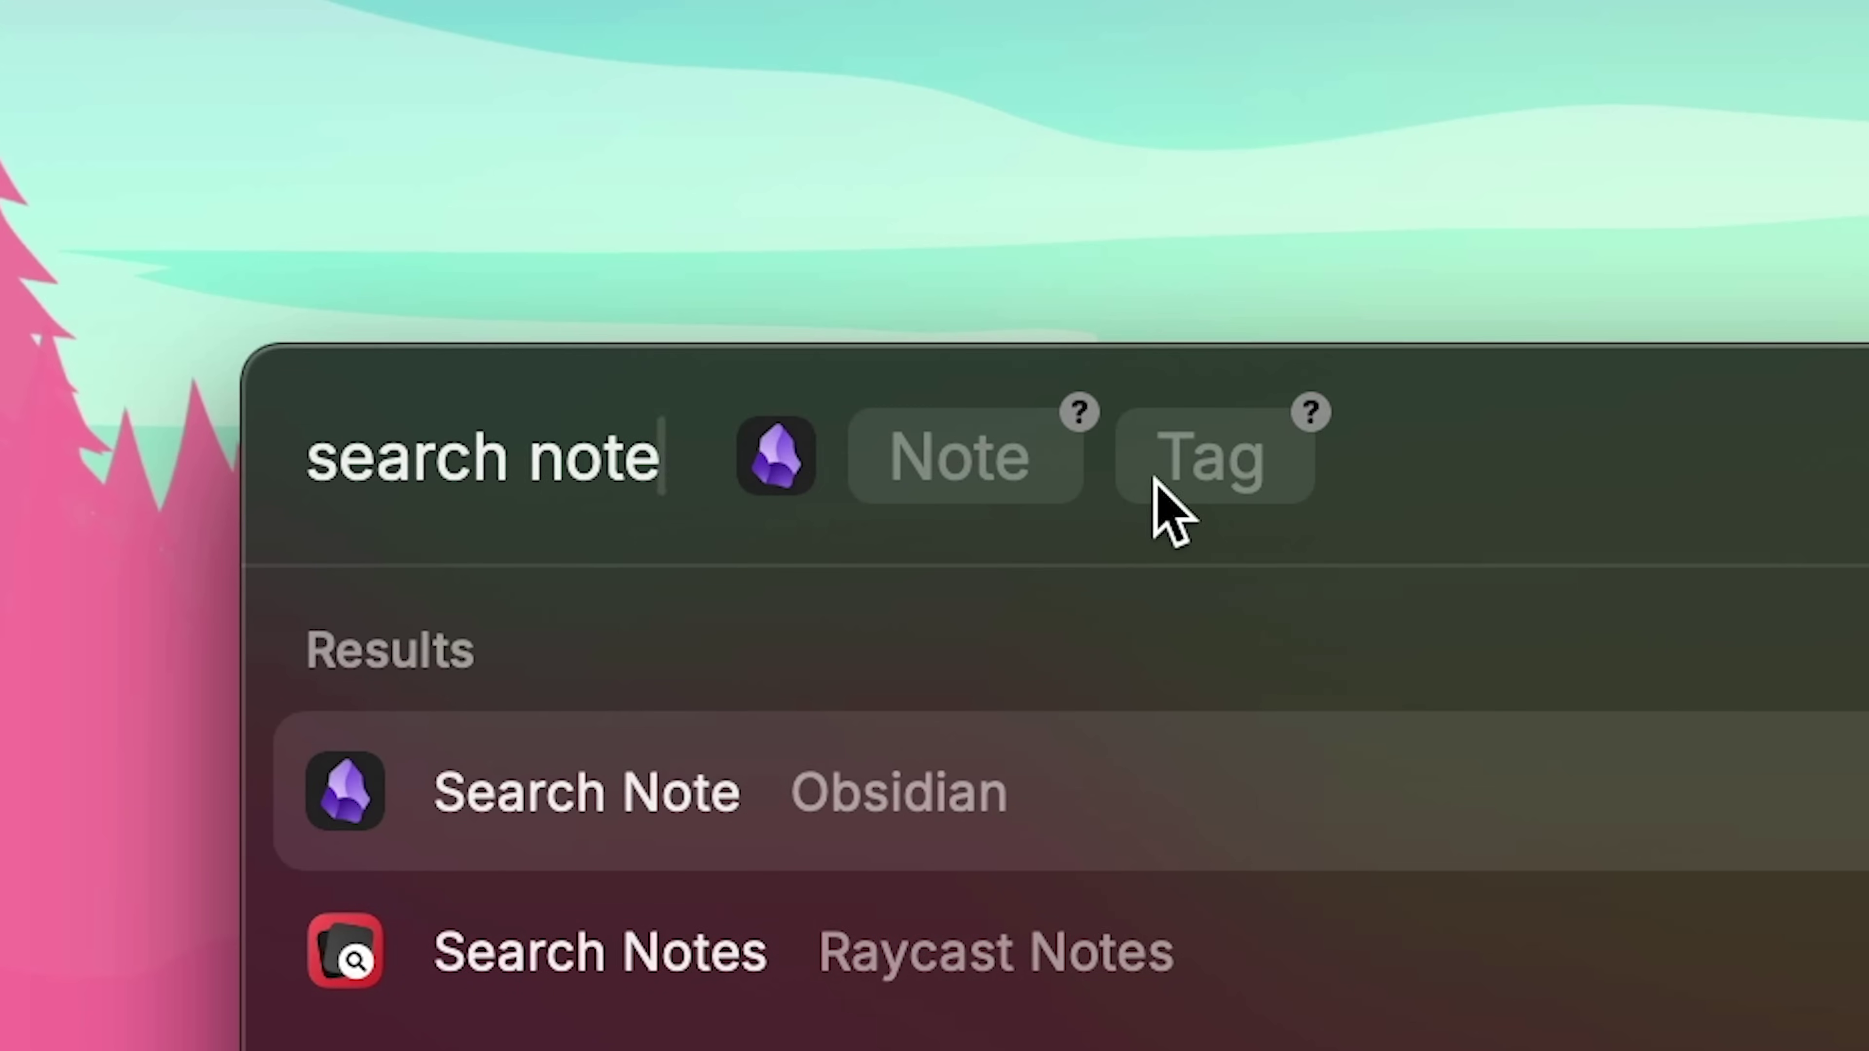
{"action": "key", "text": "Tab"}
{"action": "type", "text": "shrek"}
{"action": "key", "text": "Return"}
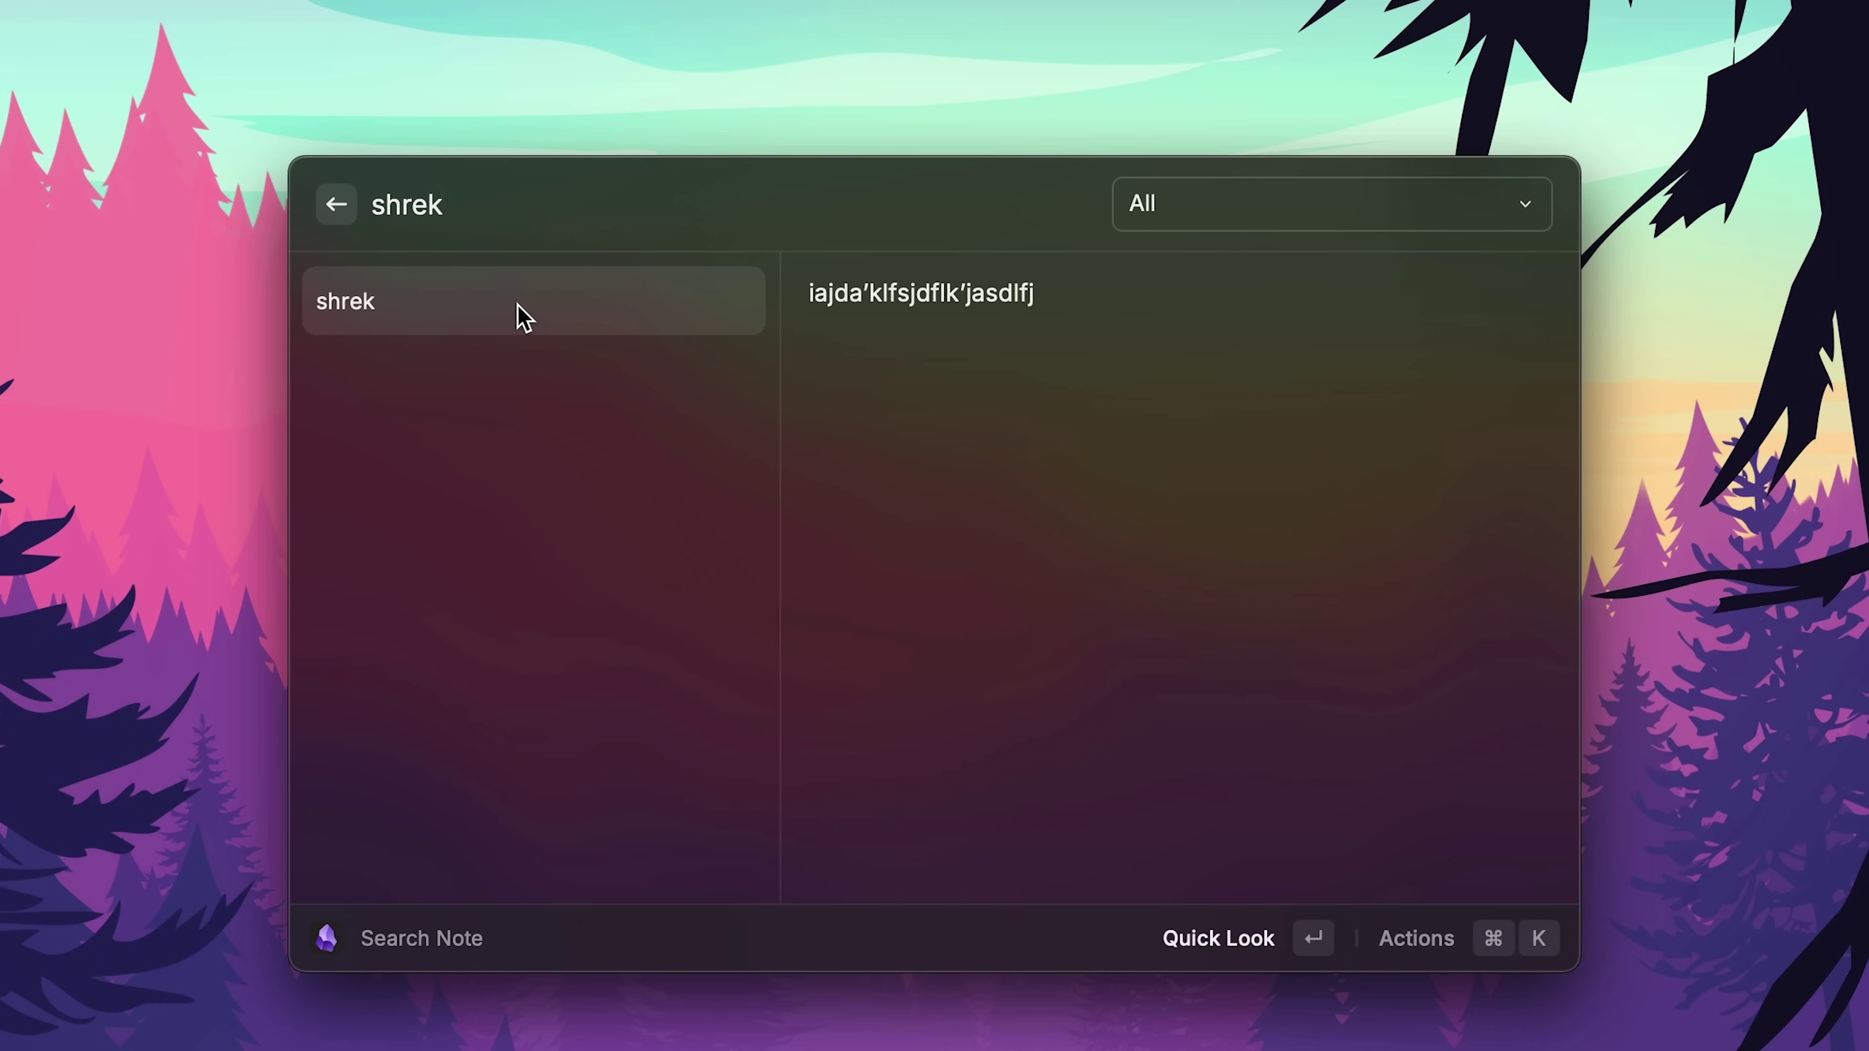
View the shrek note's full text, then open it in Obsidian.
{"action": "key", "text": "Return"}
{"action": "double_click", "coordinate": [517, 305]}
{"action": "left_click", "coordinate": [411, 330]}
{"action": "left_click", "coordinate": [337, 204]}
{"action": "key", "text": "super+k"}
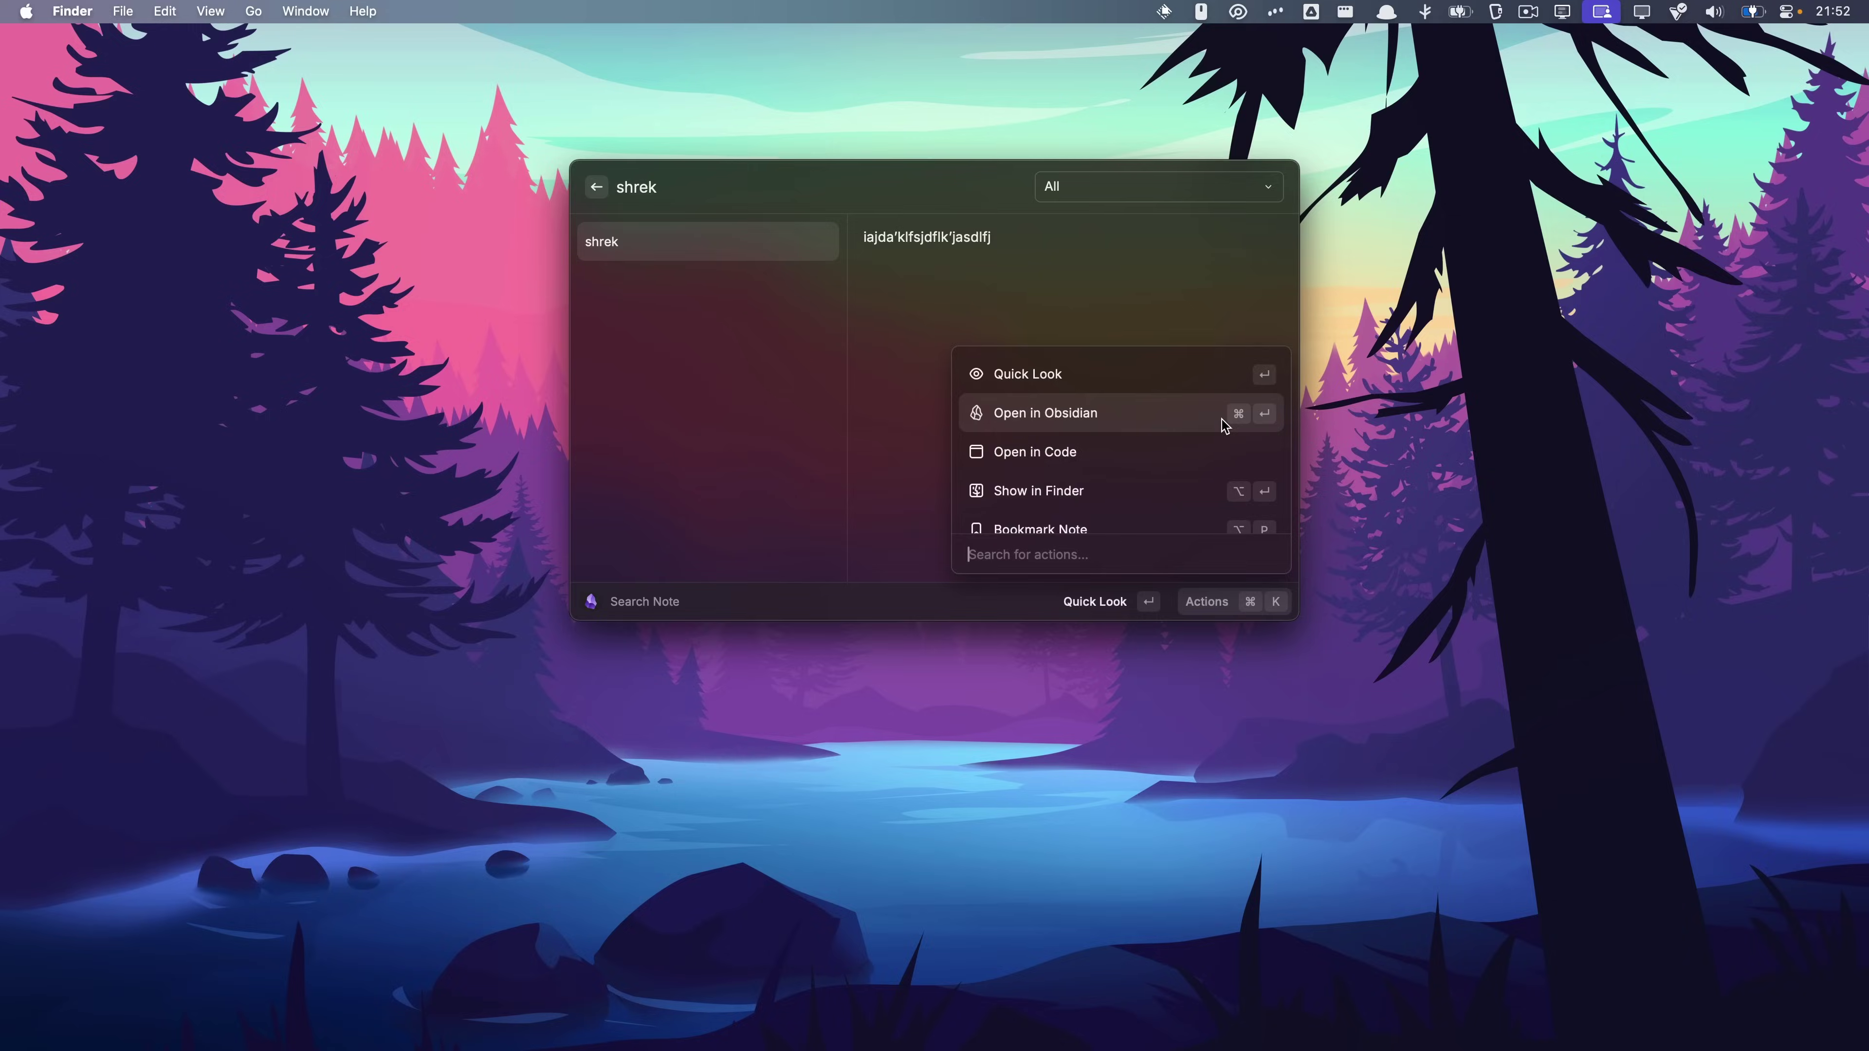
{"action": "left_click", "coordinate": [536, 396]}
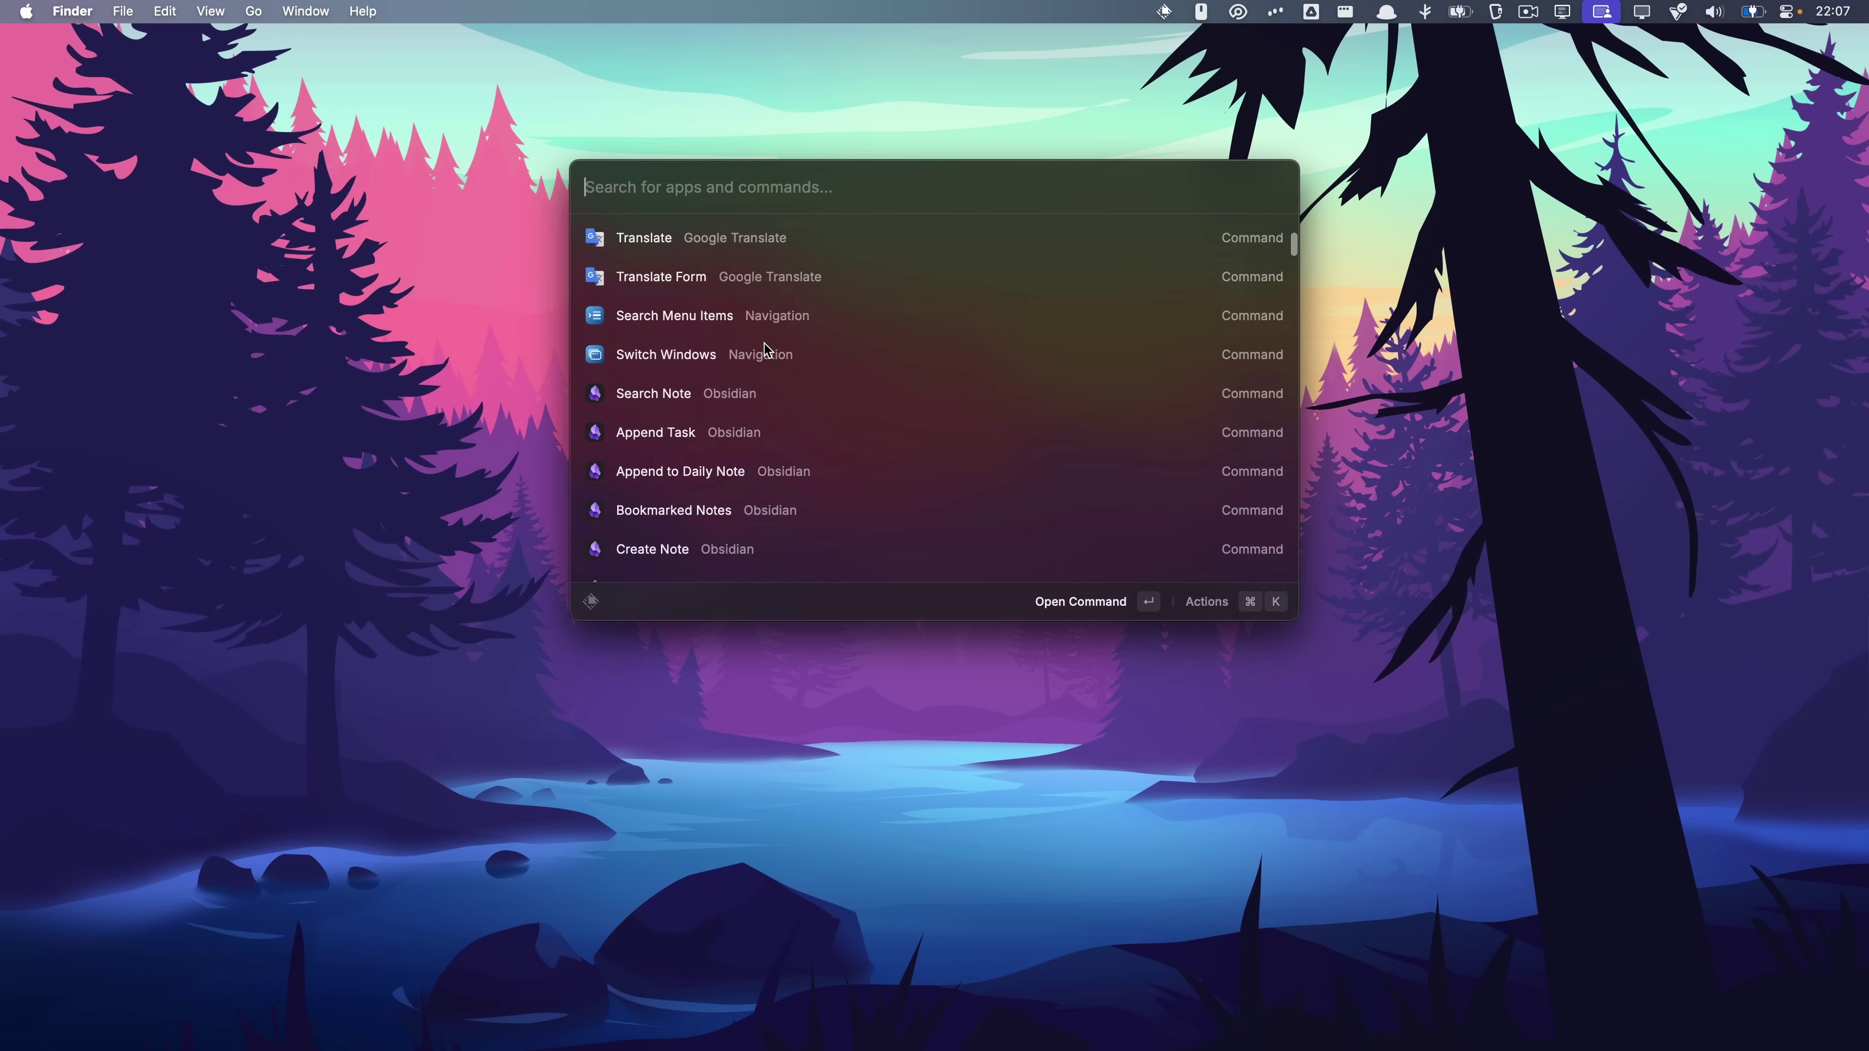
Create a new Obsidian note named 'oi' from the Create Note form.
{"action": "scroll", "coordinate": [766, 349], "scroll_direction": "down", "scroll_amount": 2}
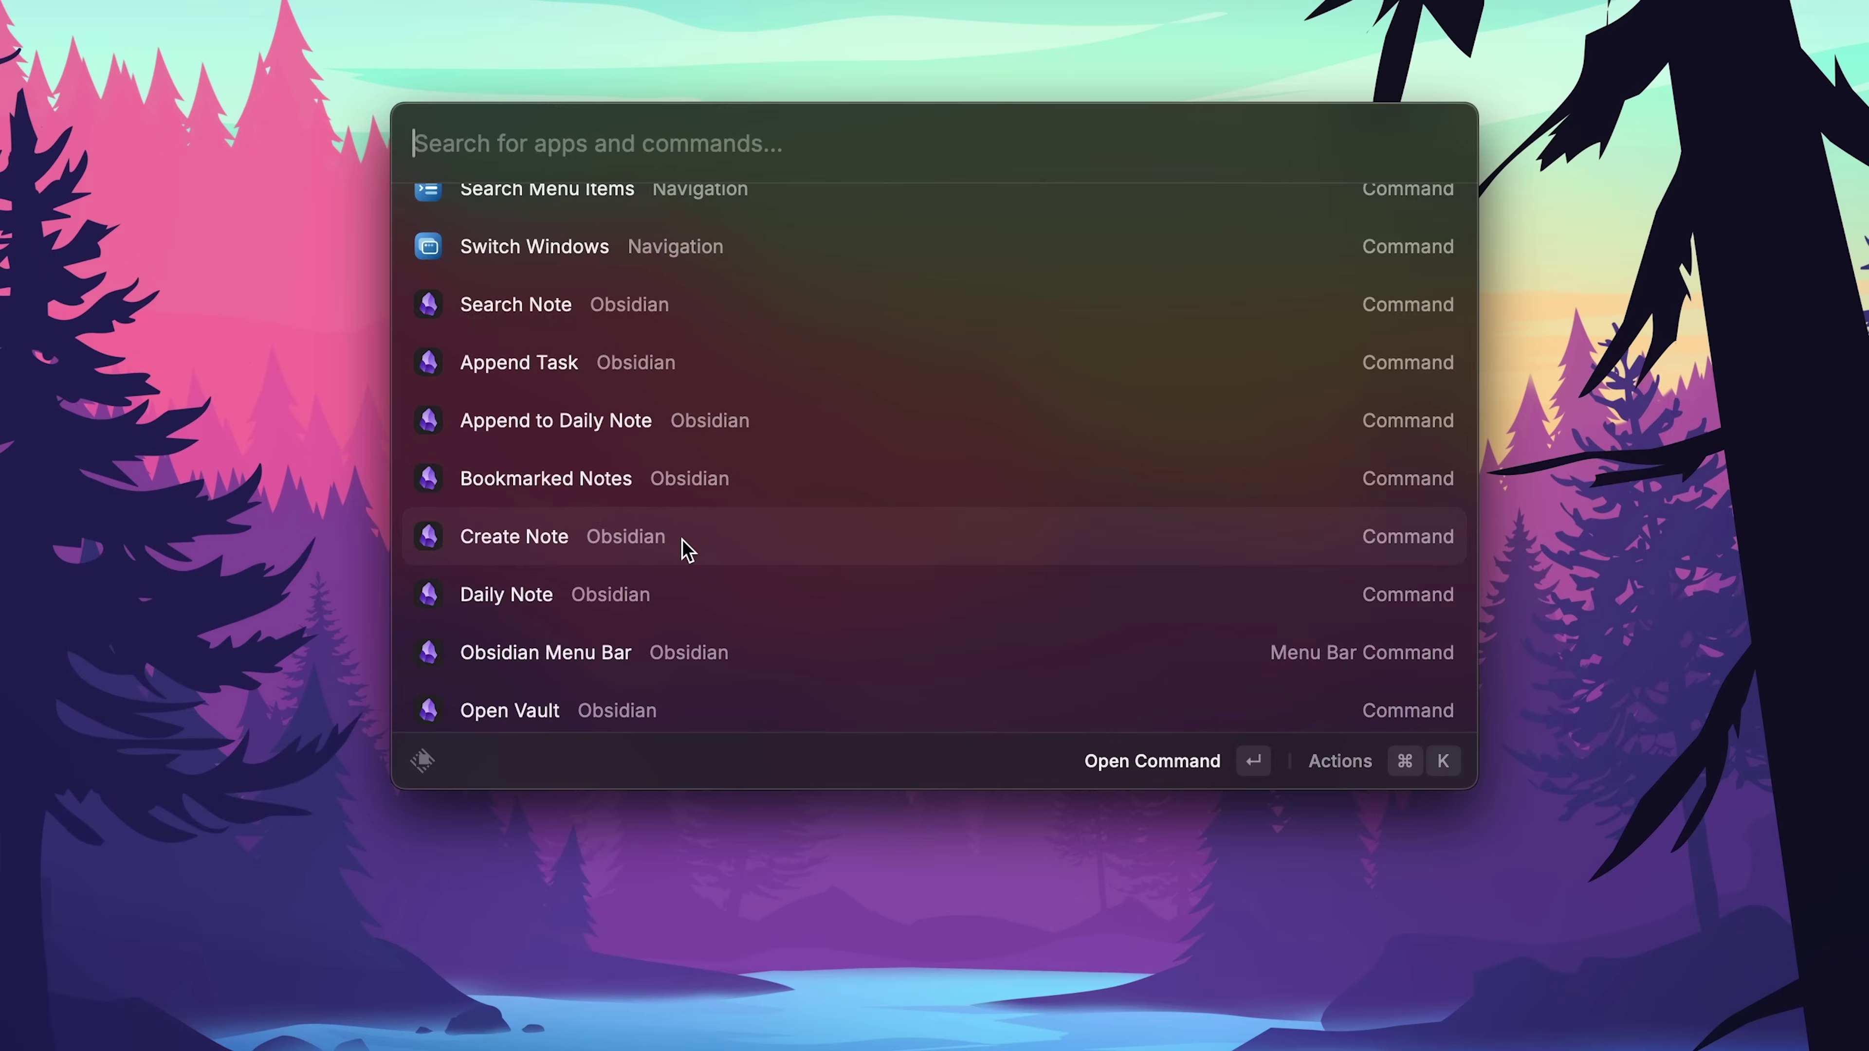
{"action": "left_click", "coordinate": [703, 553]}
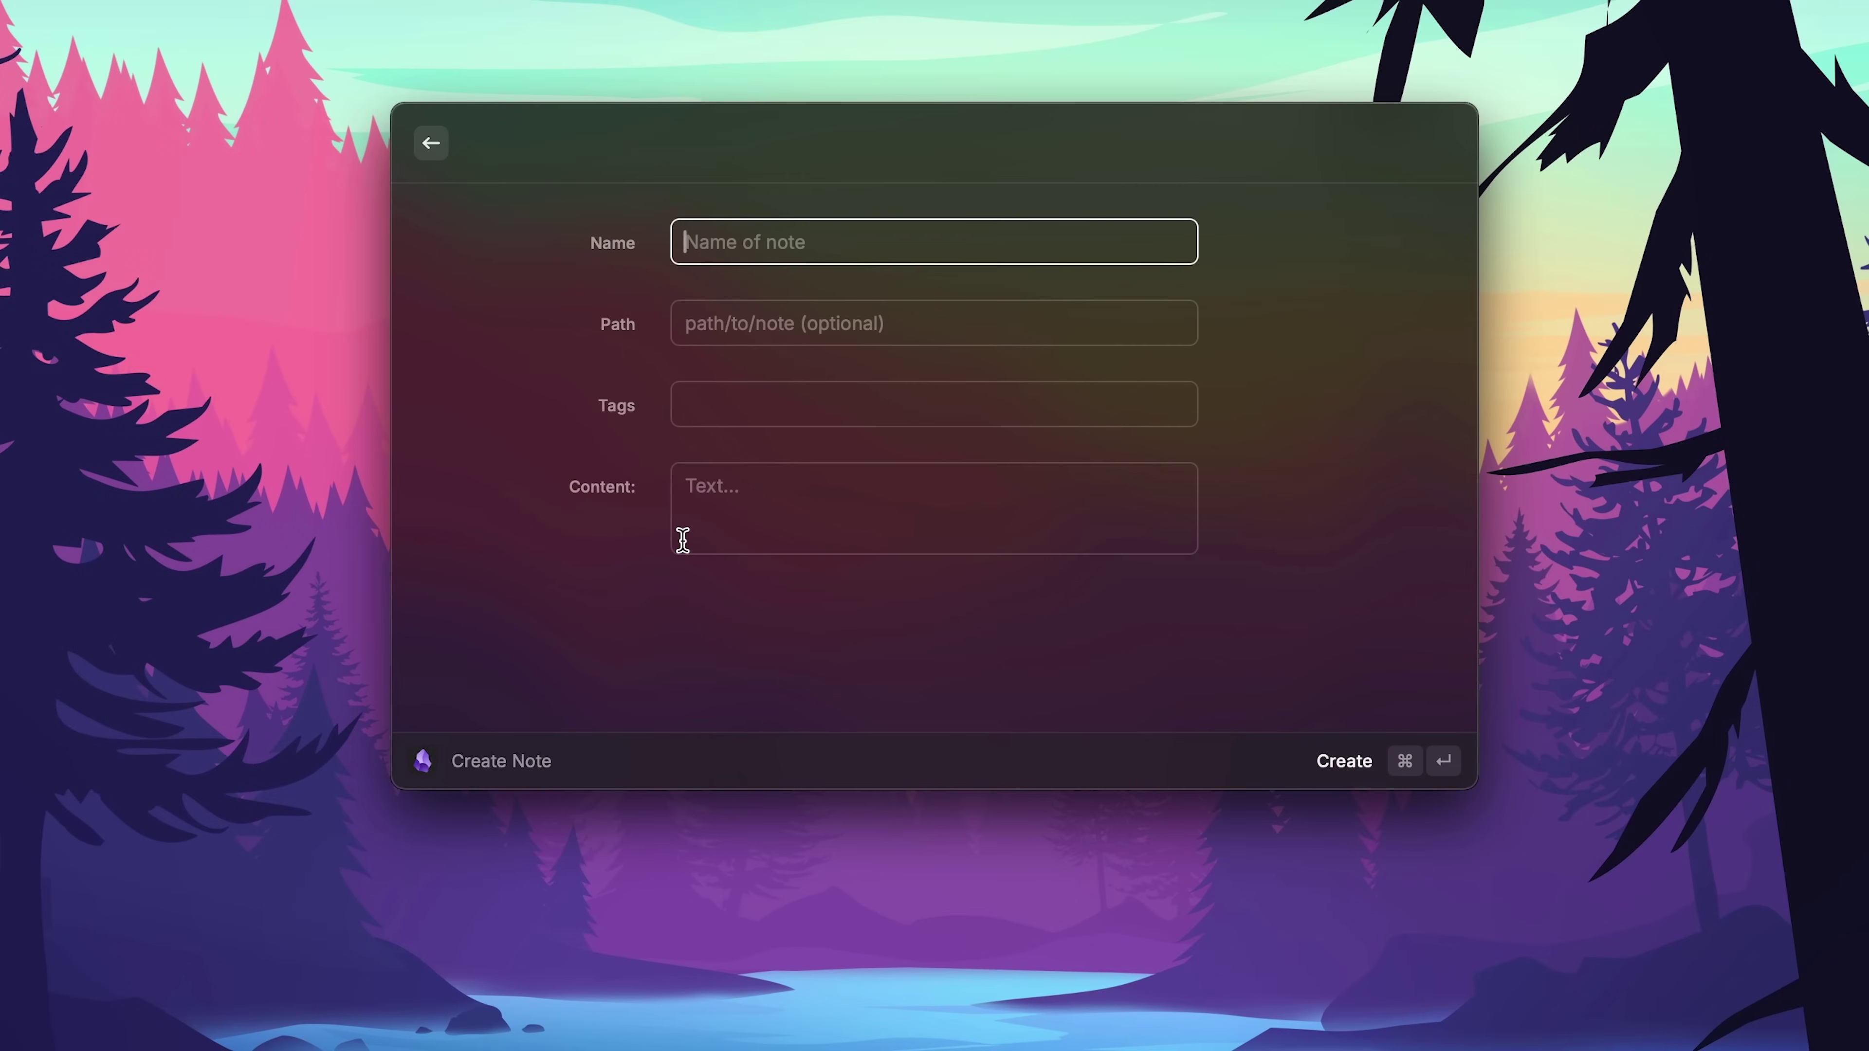
{"action": "type", "text": "oi"}
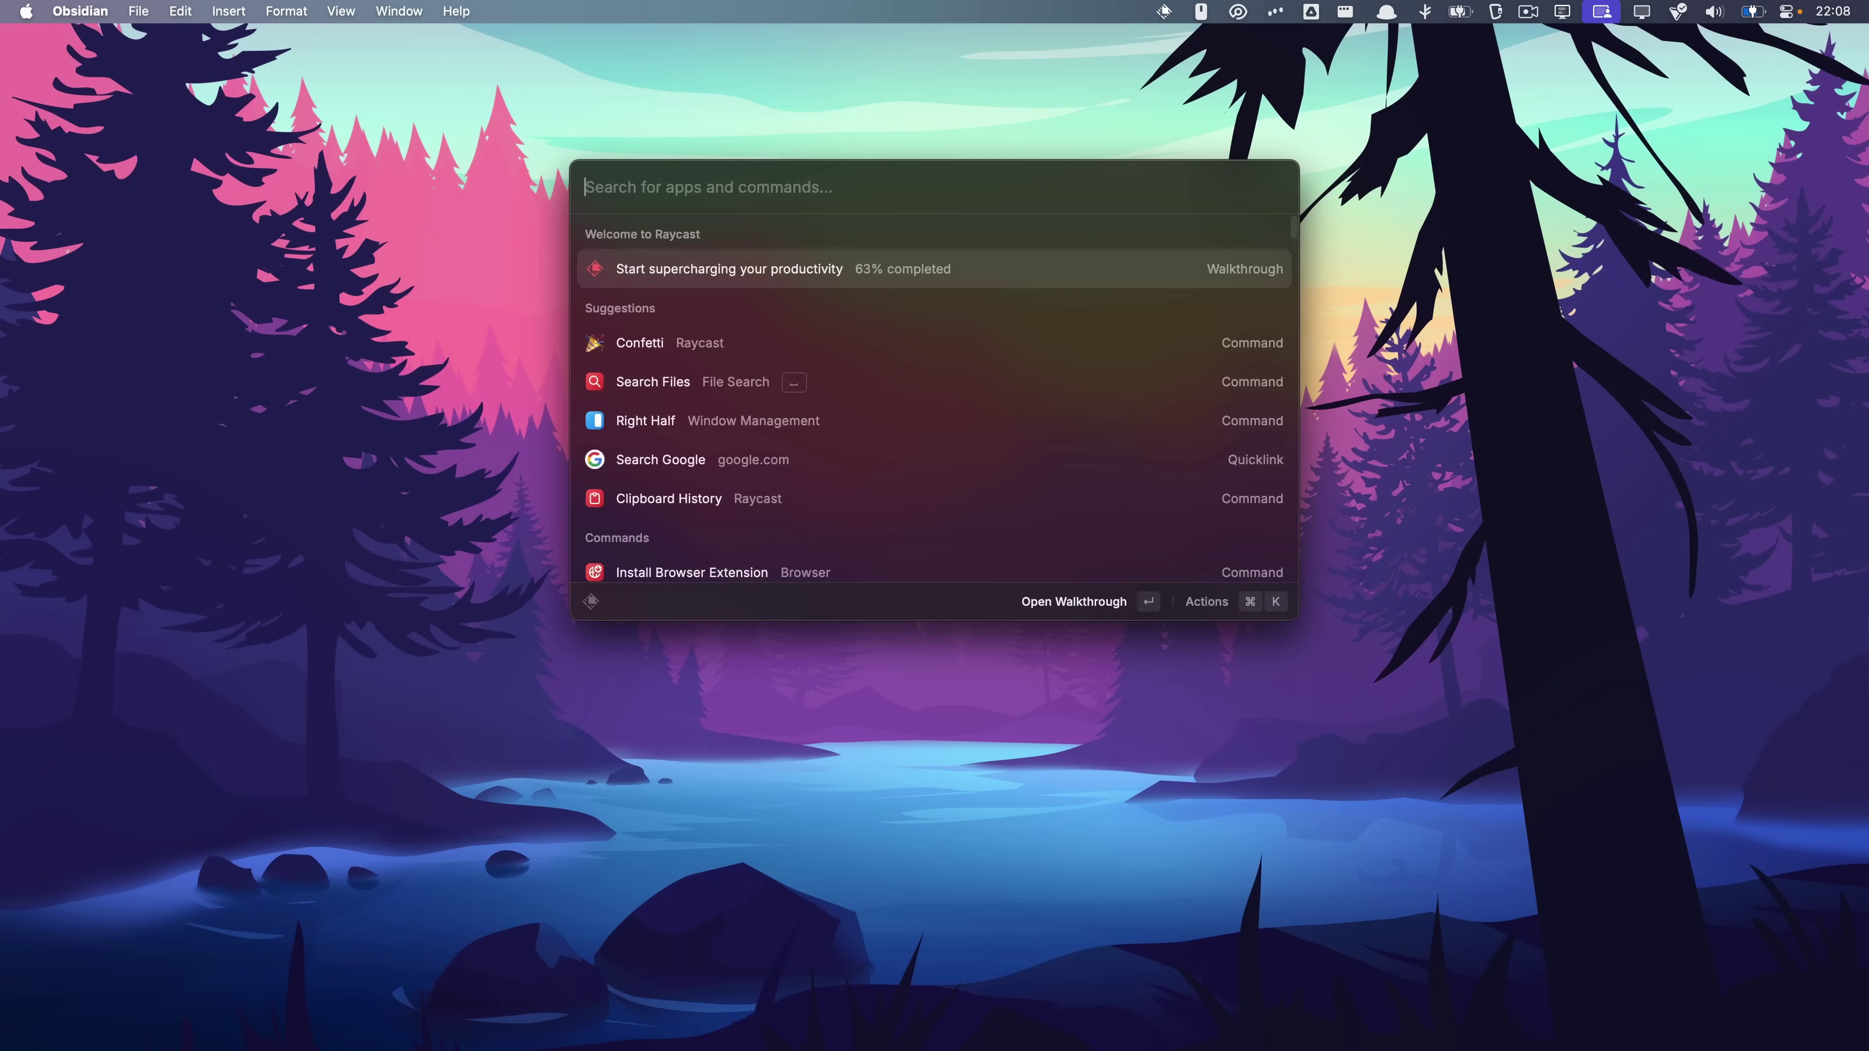
Launch Obsidian and start a new untitled note.
{"action": "type", "text": "obsidian"}
{"action": "key", "text": "Return"}
{"action": "key", "text": "super+n"}
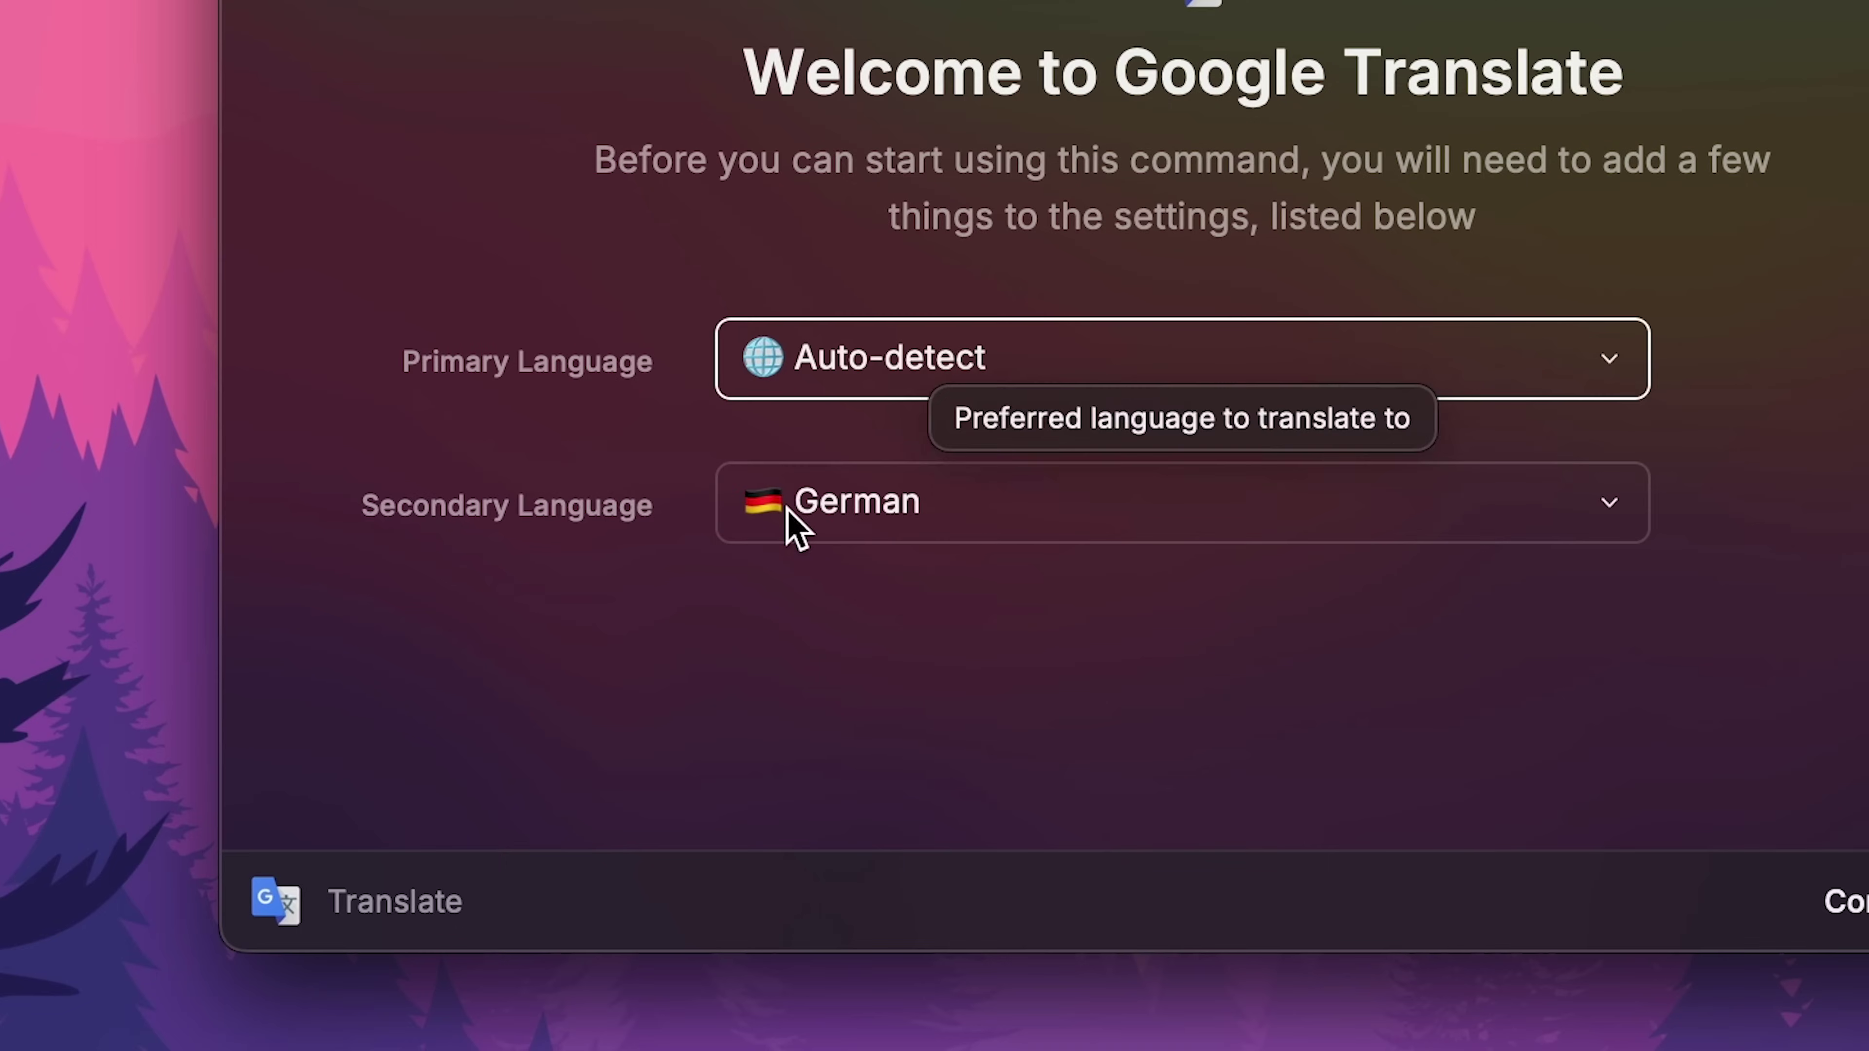
Set the primary language to English, translate 'October fest', and play the translation aloud.
{"action": "left_click", "coordinate": [769, 372]}
{"action": "type", "text": "engli"}
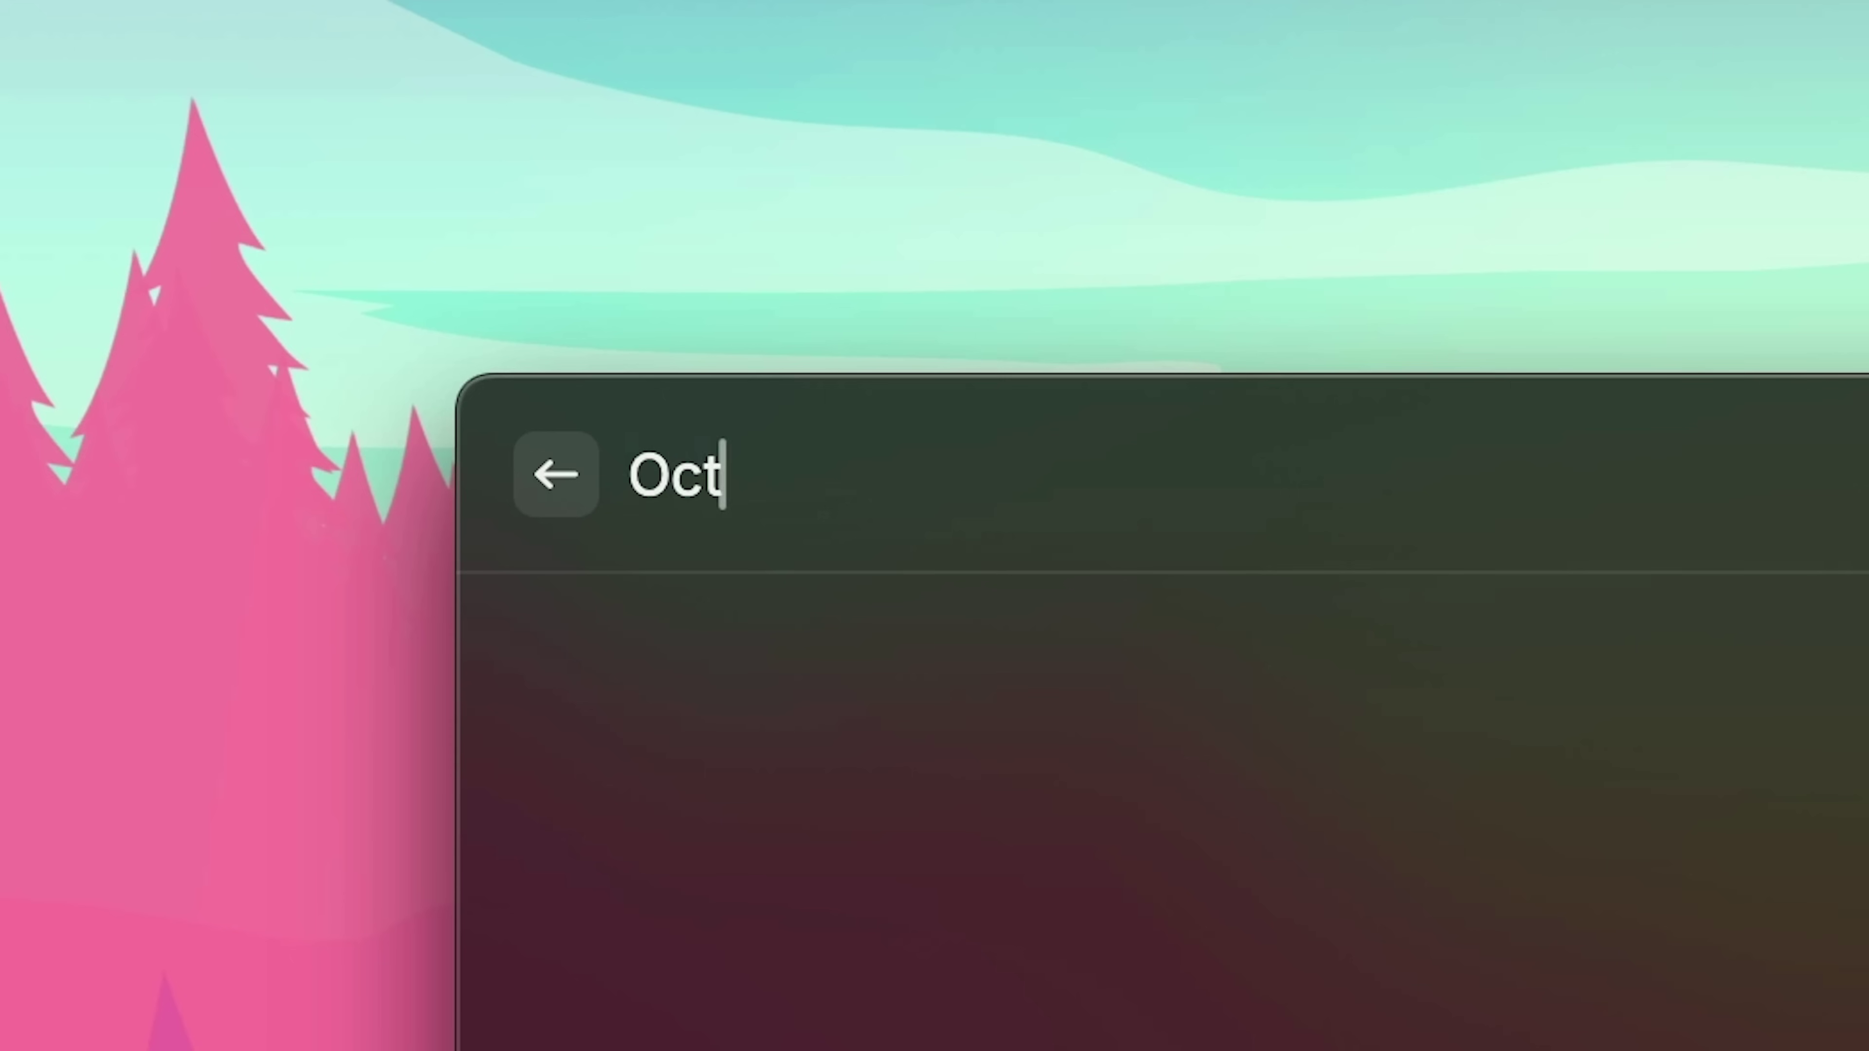
{"action": "type", "text": "ober fest"}
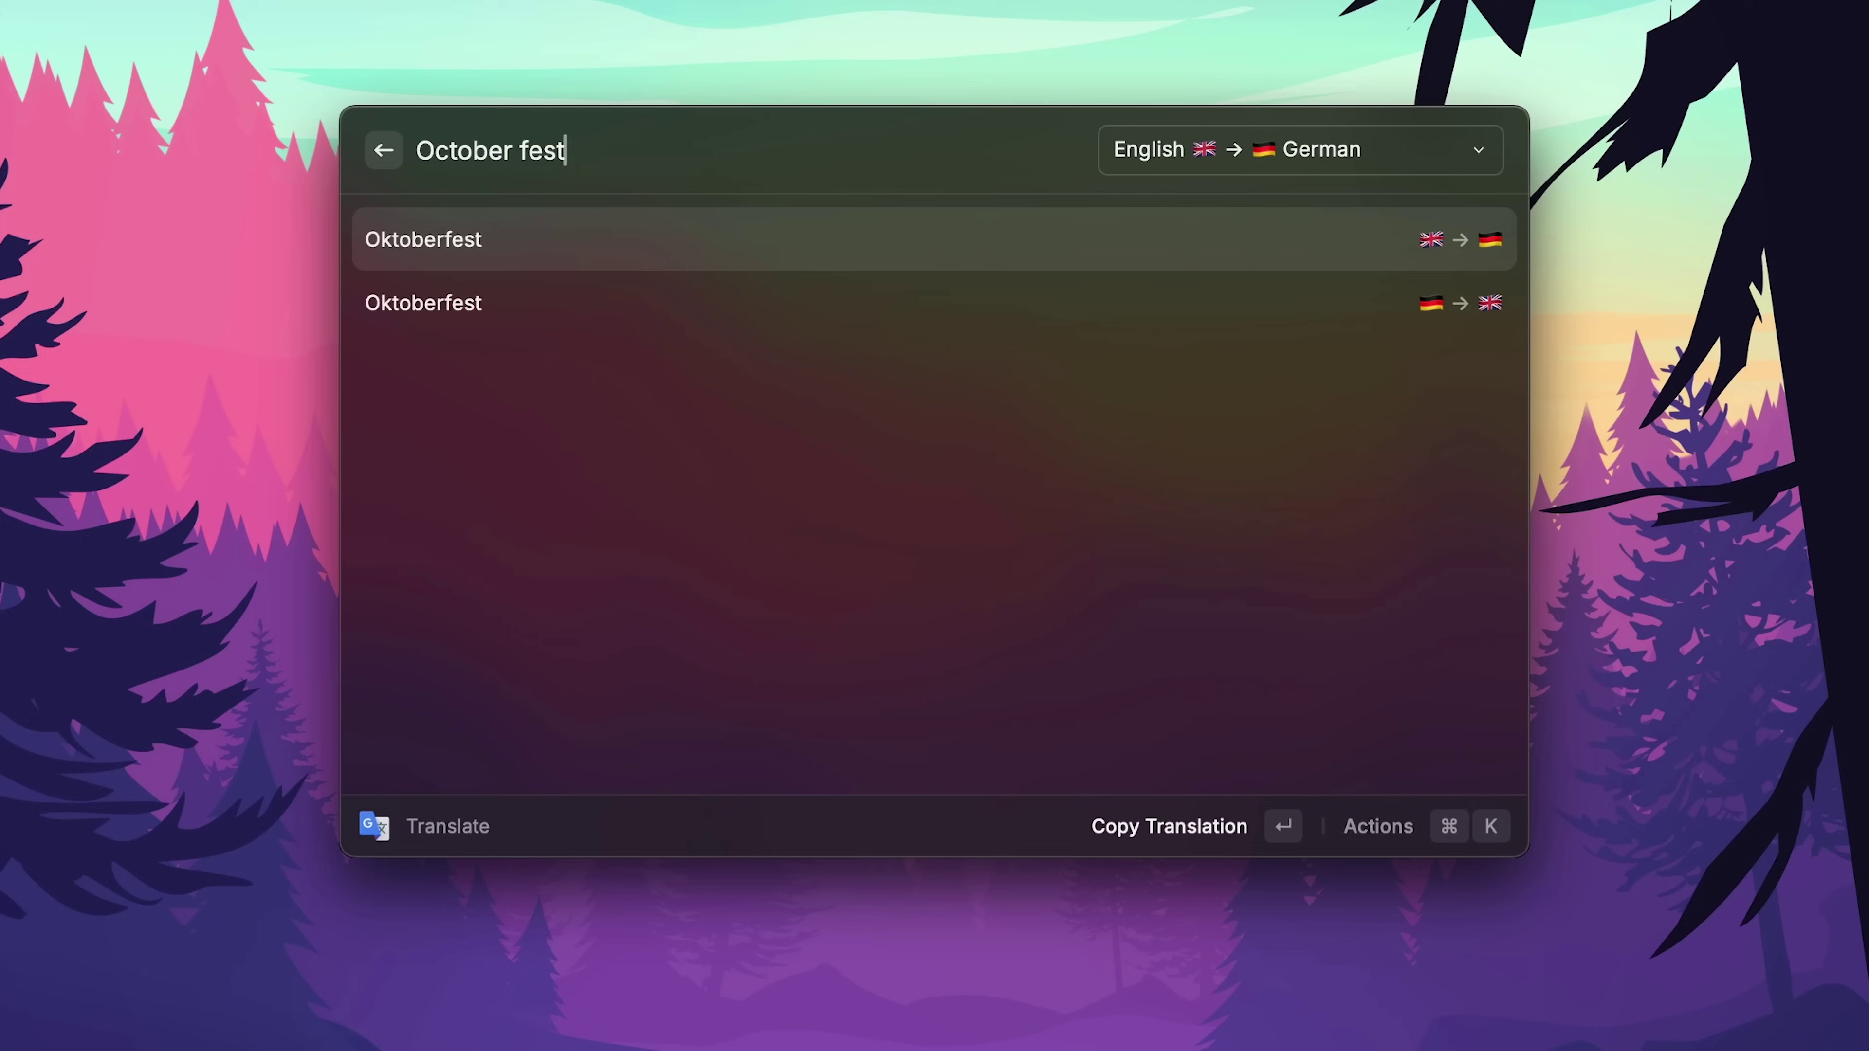
{"action": "key", "text": "super+k"}
{"action": "left_click", "coordinate": [1135, 608]}
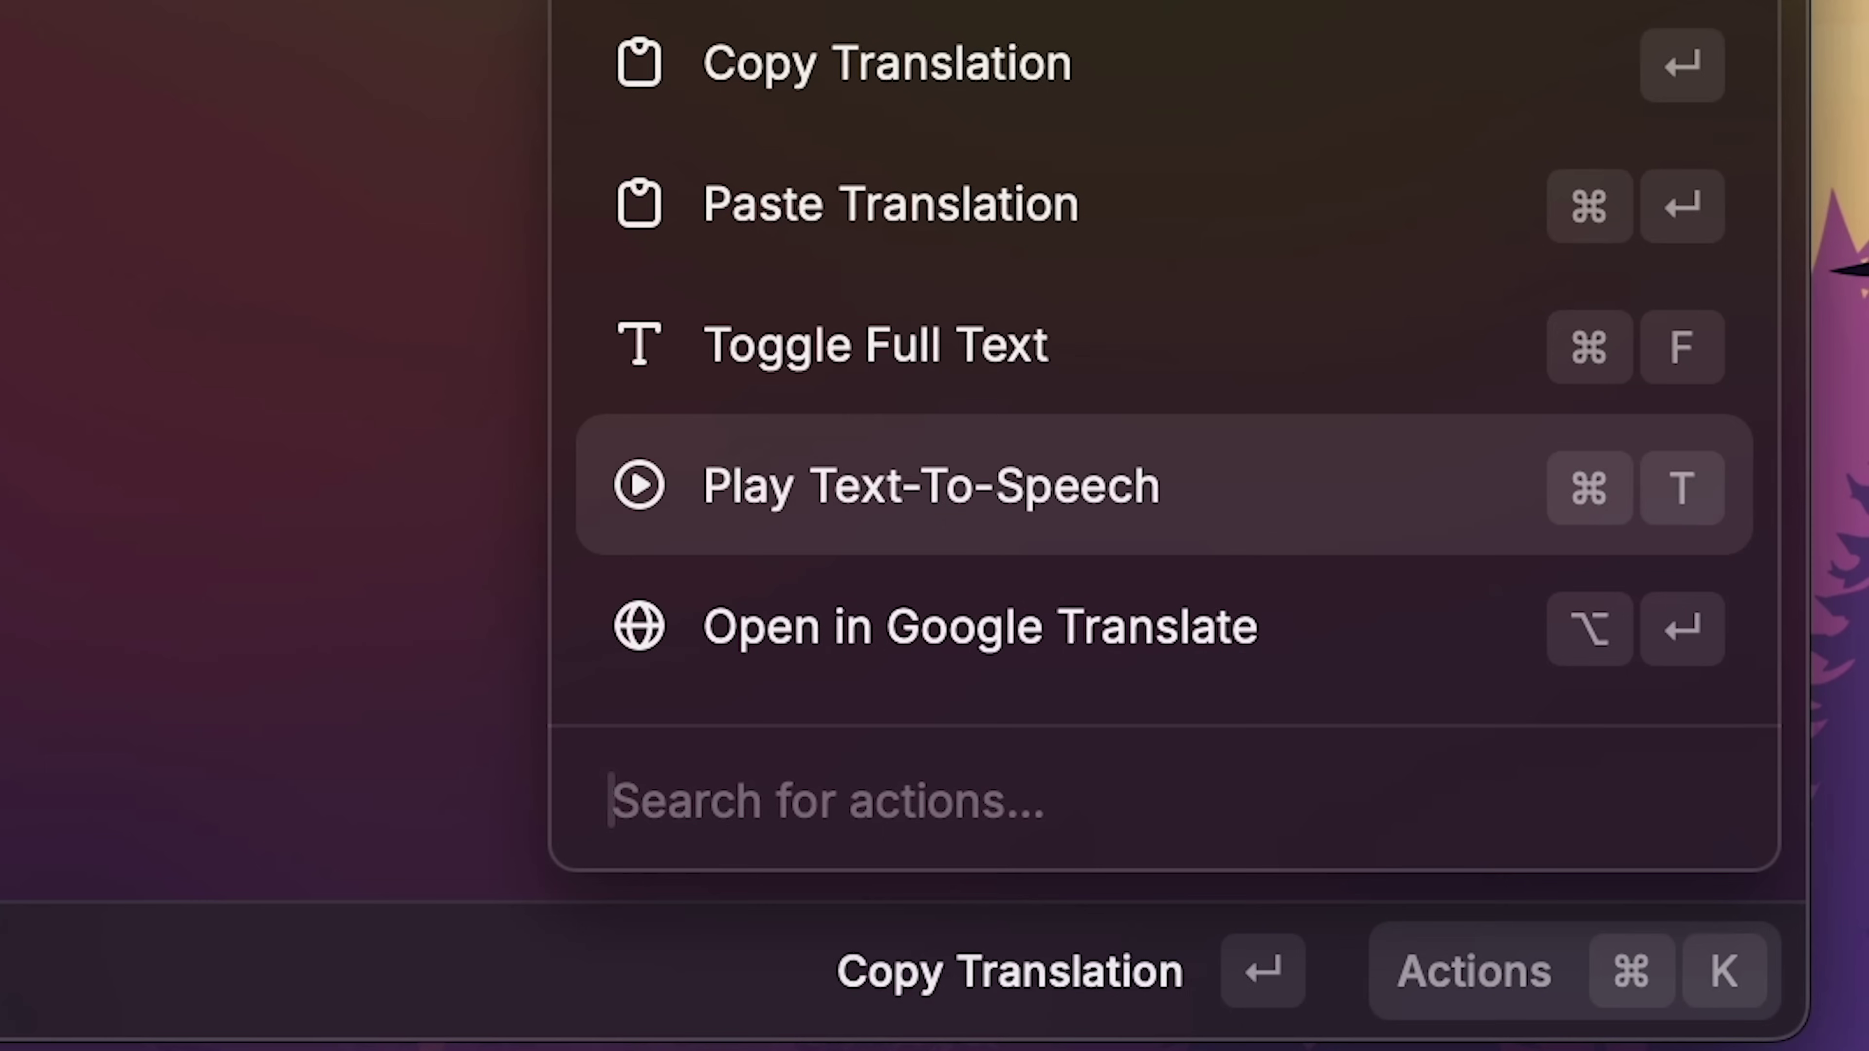
{"action": "key", "text": "Return"}
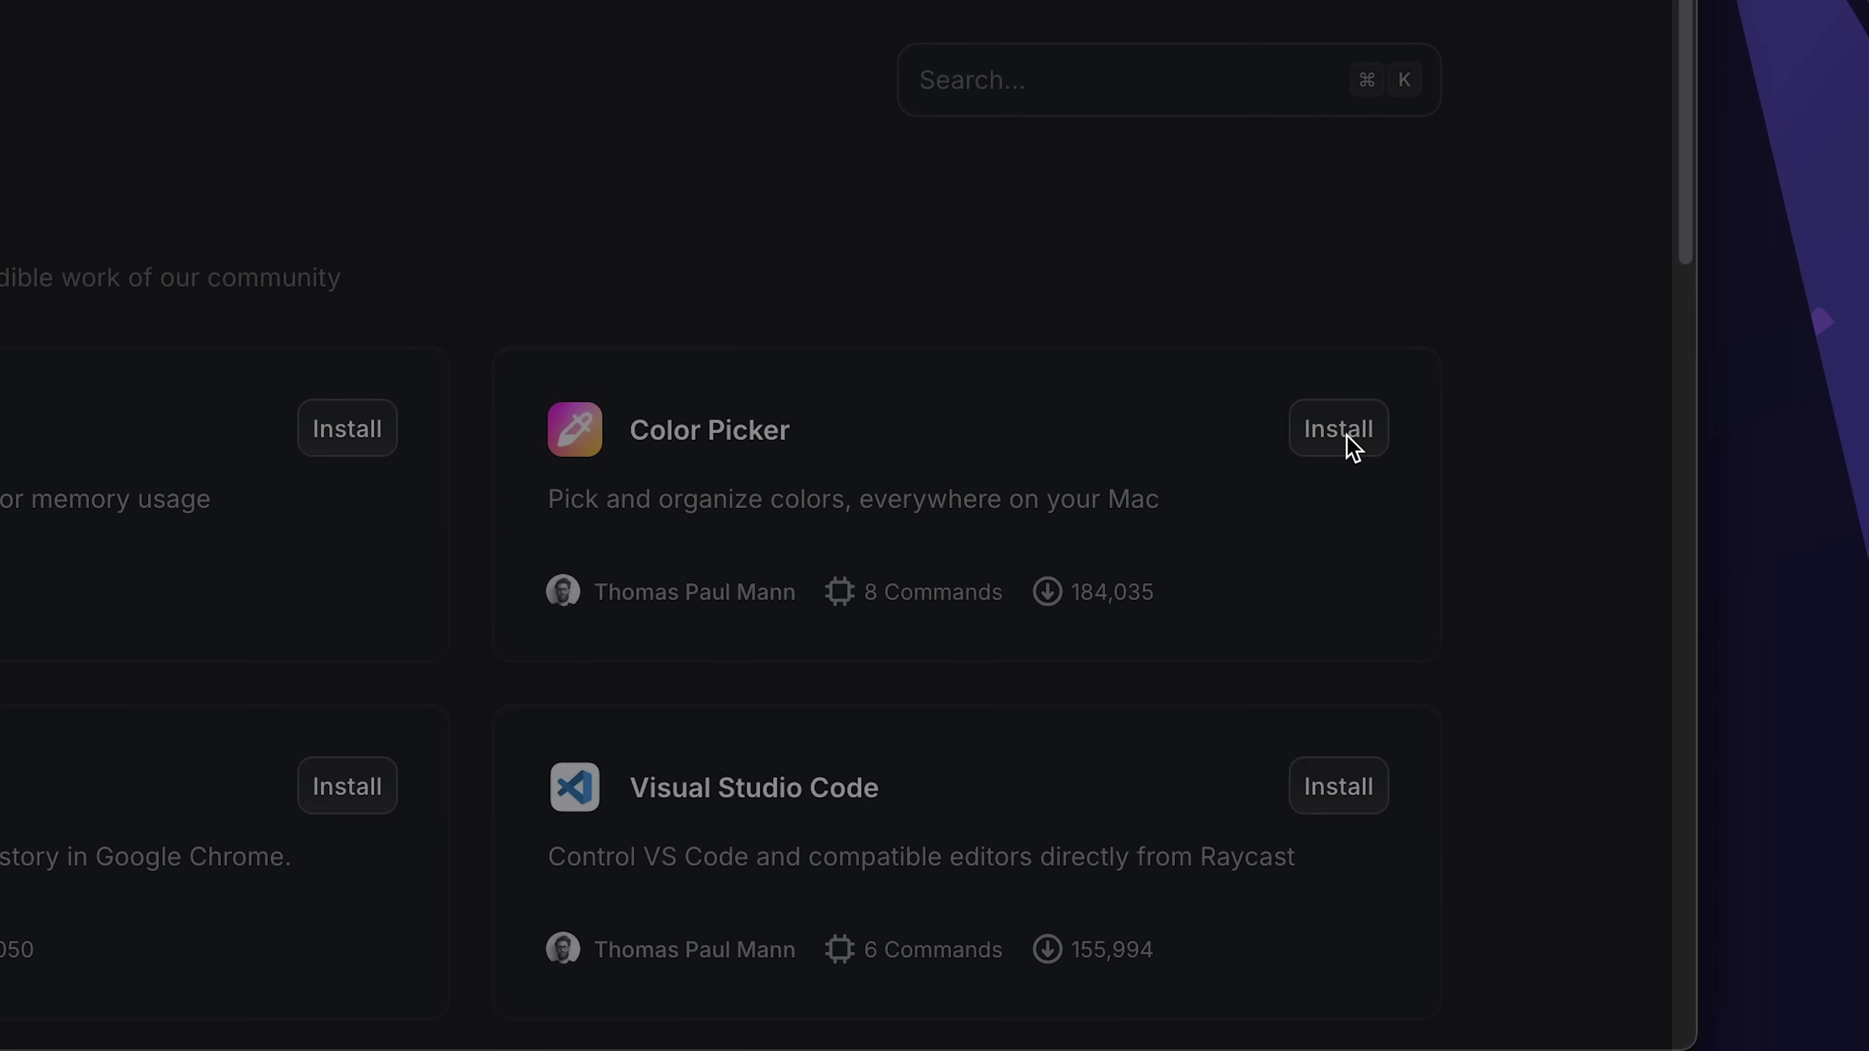
Install the Color Picker extension and launch its Pick Color command.
{"action": "left_click", "coordinate": [1347, 438]}
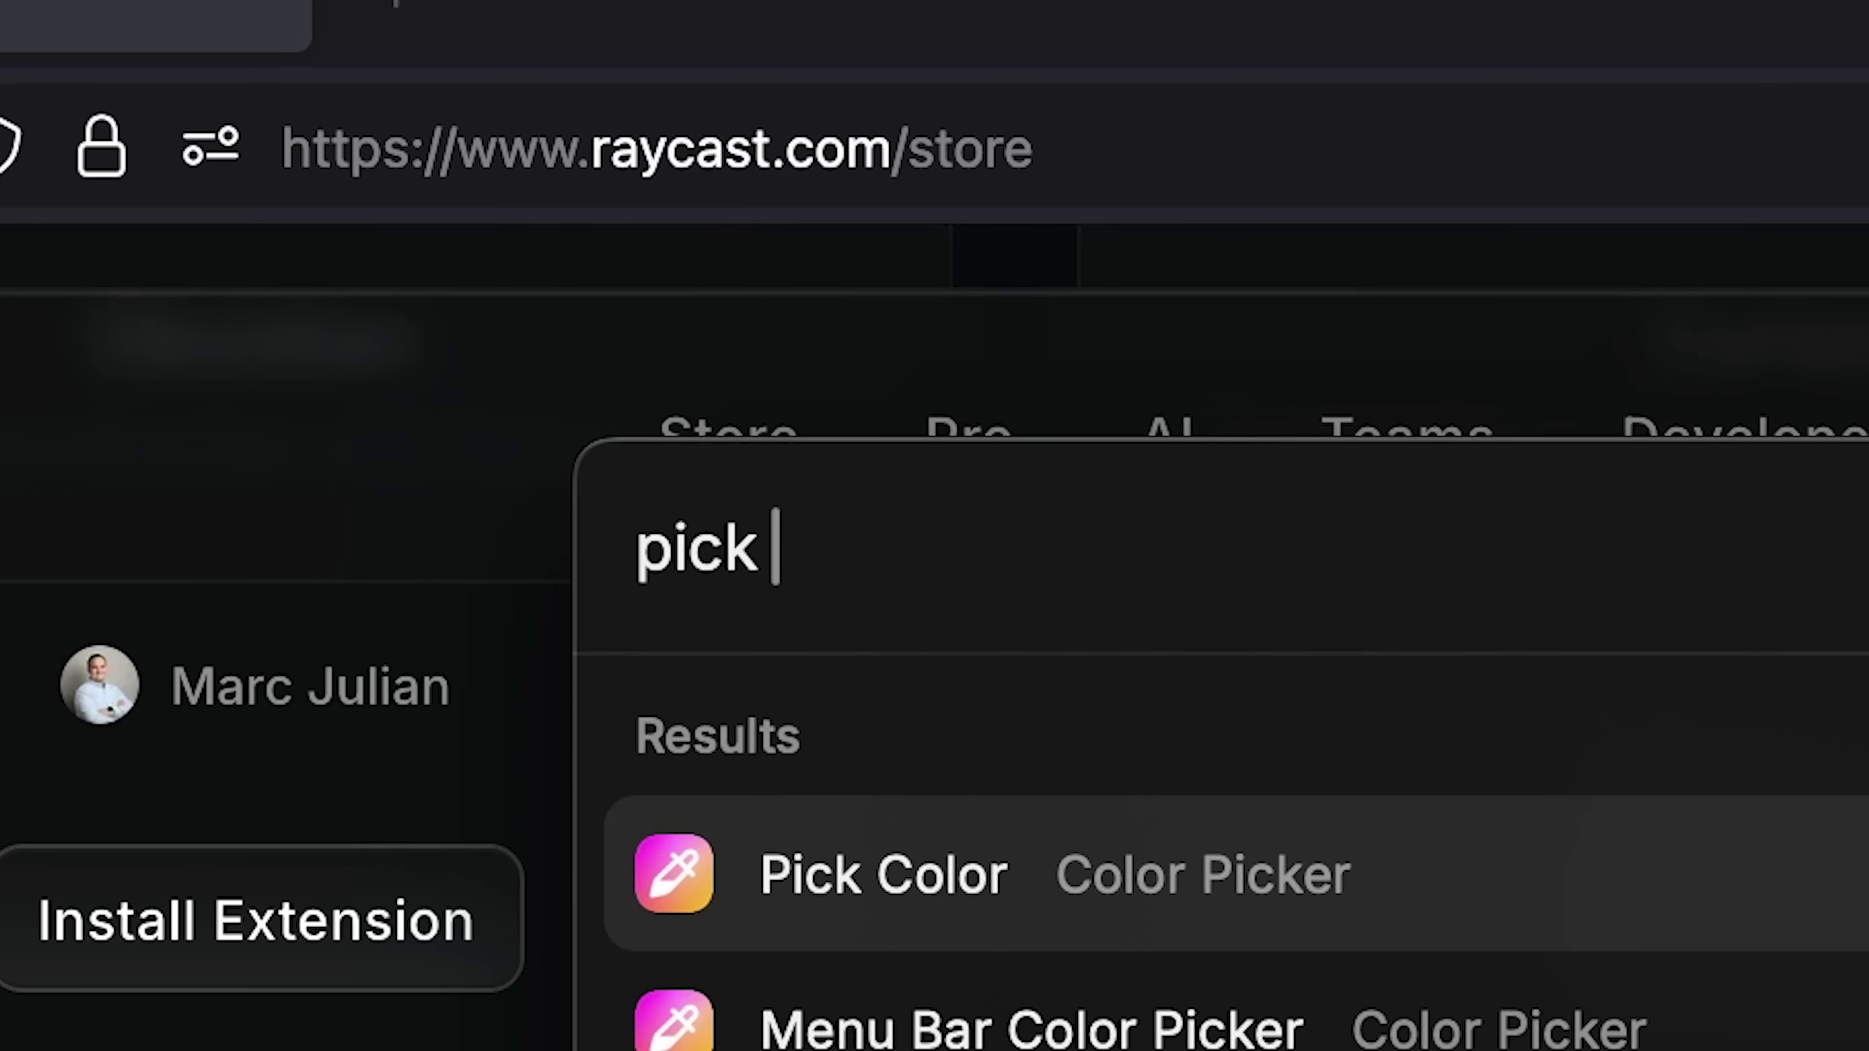
{"action": "type", "text": "co"}
{"action": "key", "text": "Return"}
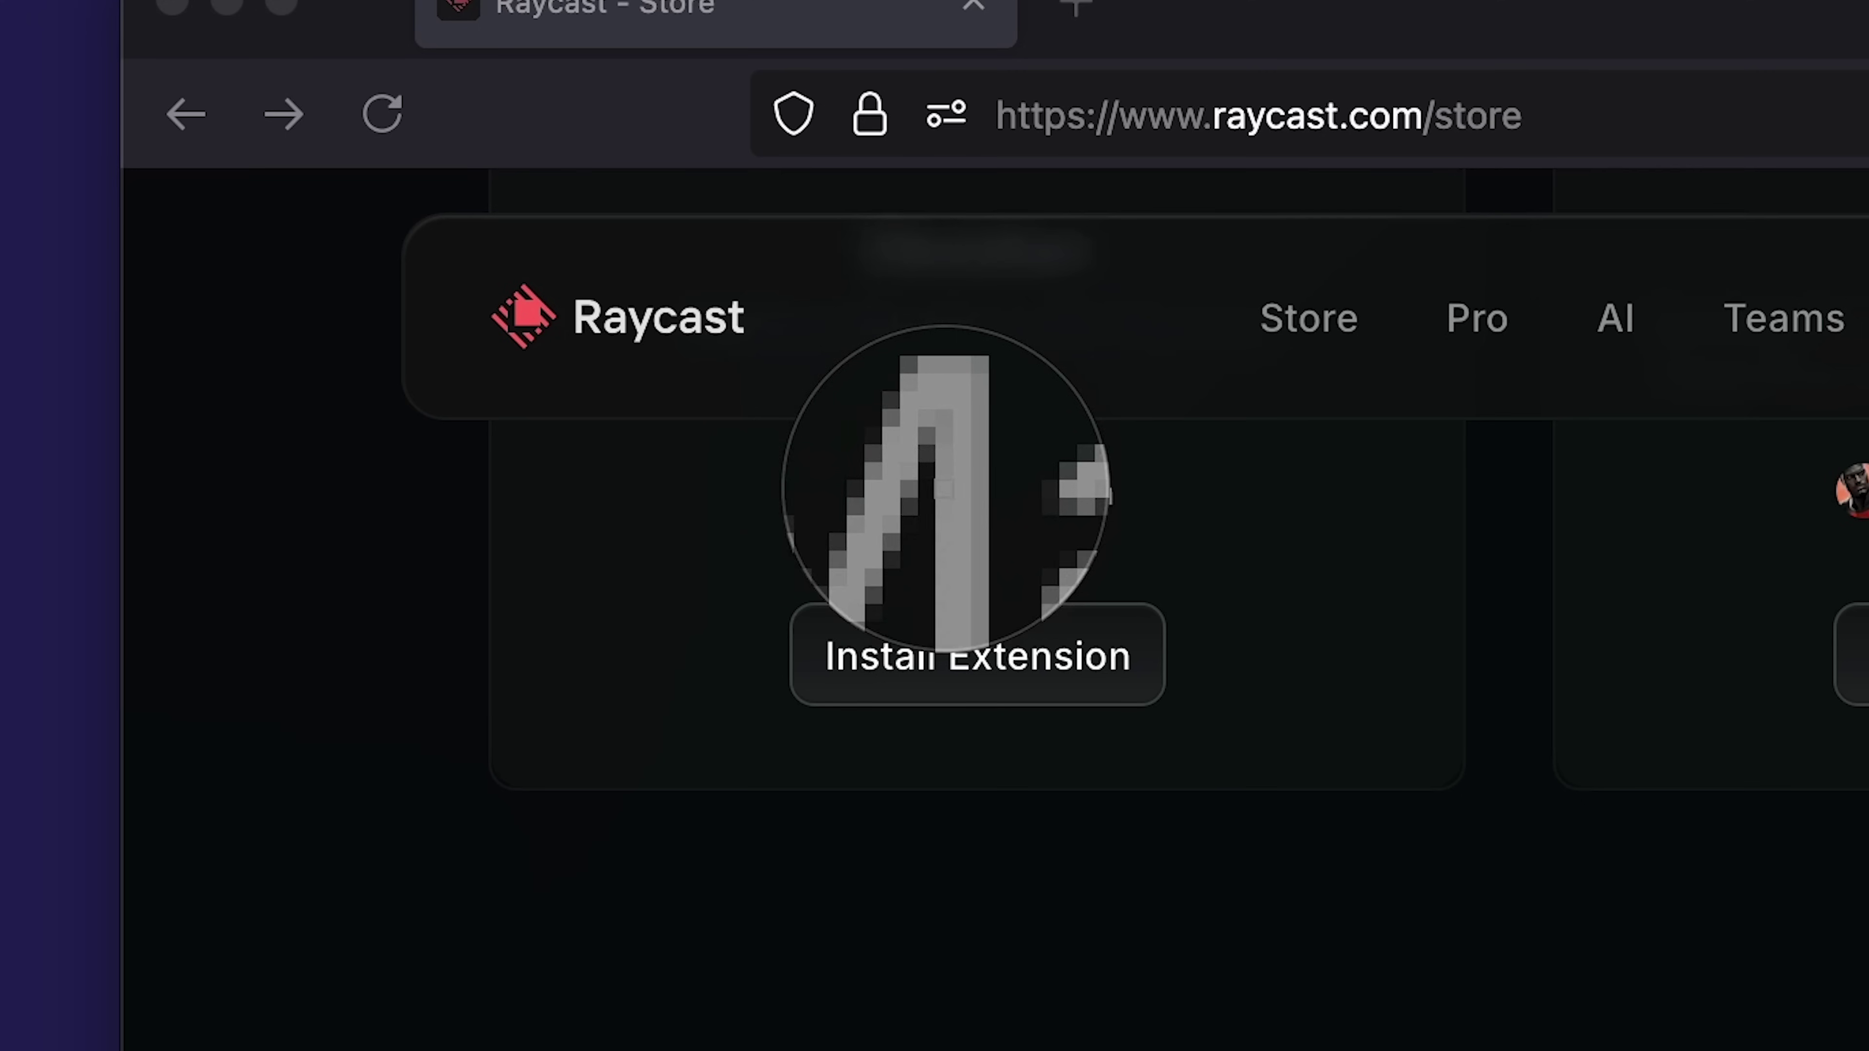
Sample the grey #6E6E6F from the page and paste its code into a new tab.
{"action": "left_click", "coordinate": [944, 488]}
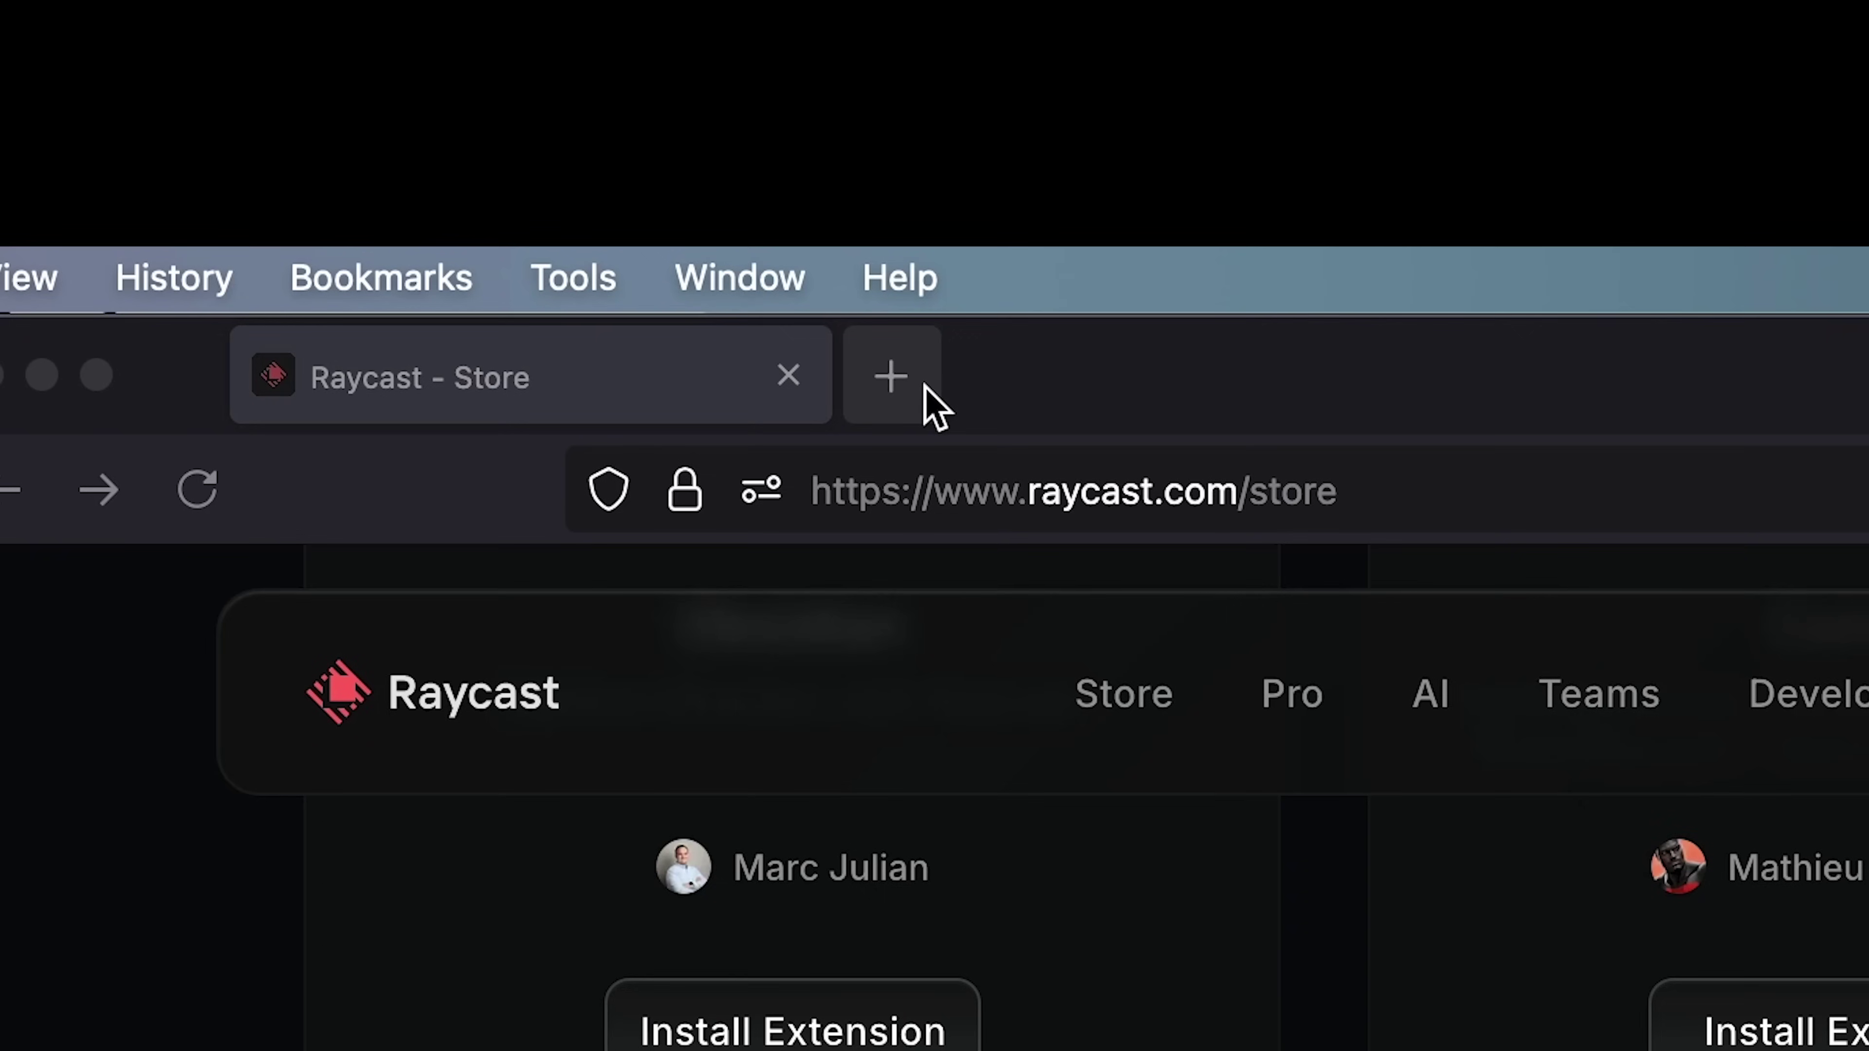
{"action": "left_click", "coordinate": [1075, 6]}
{"action": "type", "text": "#6E6E6F"}
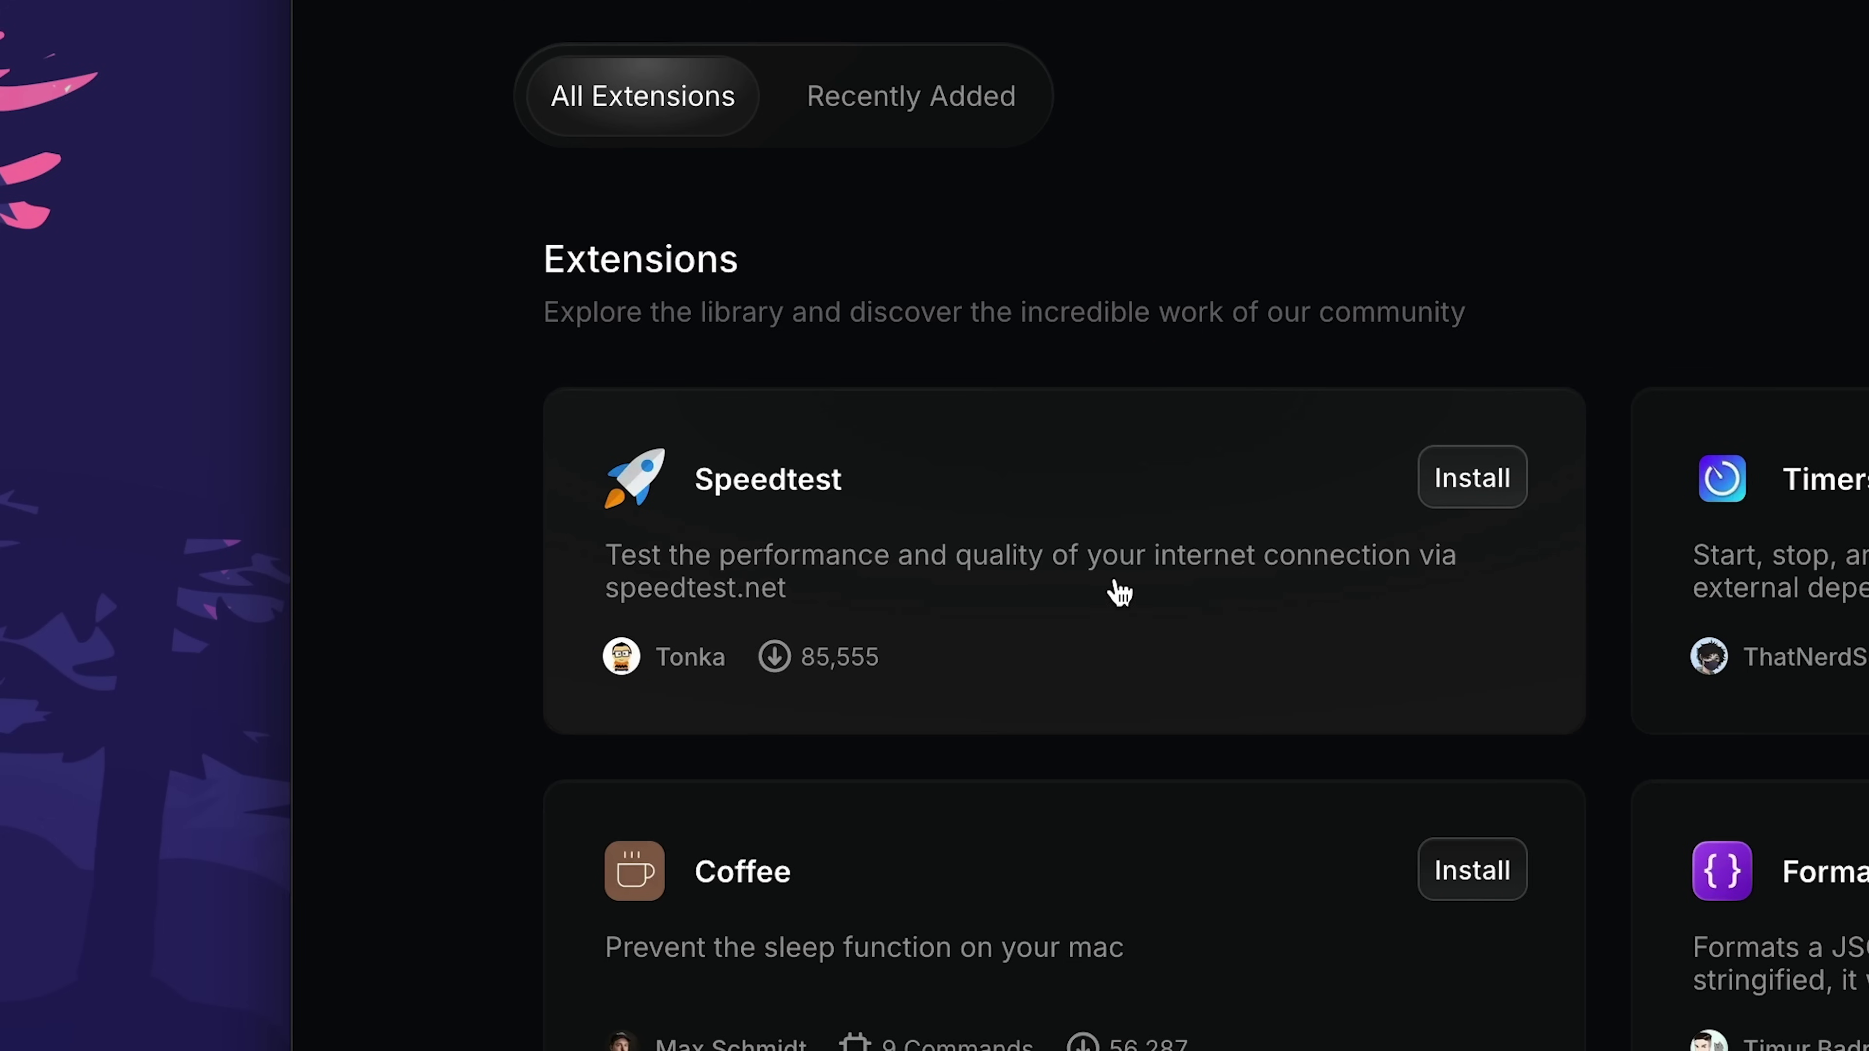
Install Speedtest to run a speed test, then open KeyboardCleanTool via 'keyboard' and dismiss it.
{"action": "left_click", "coordinate": [1422, 596]}
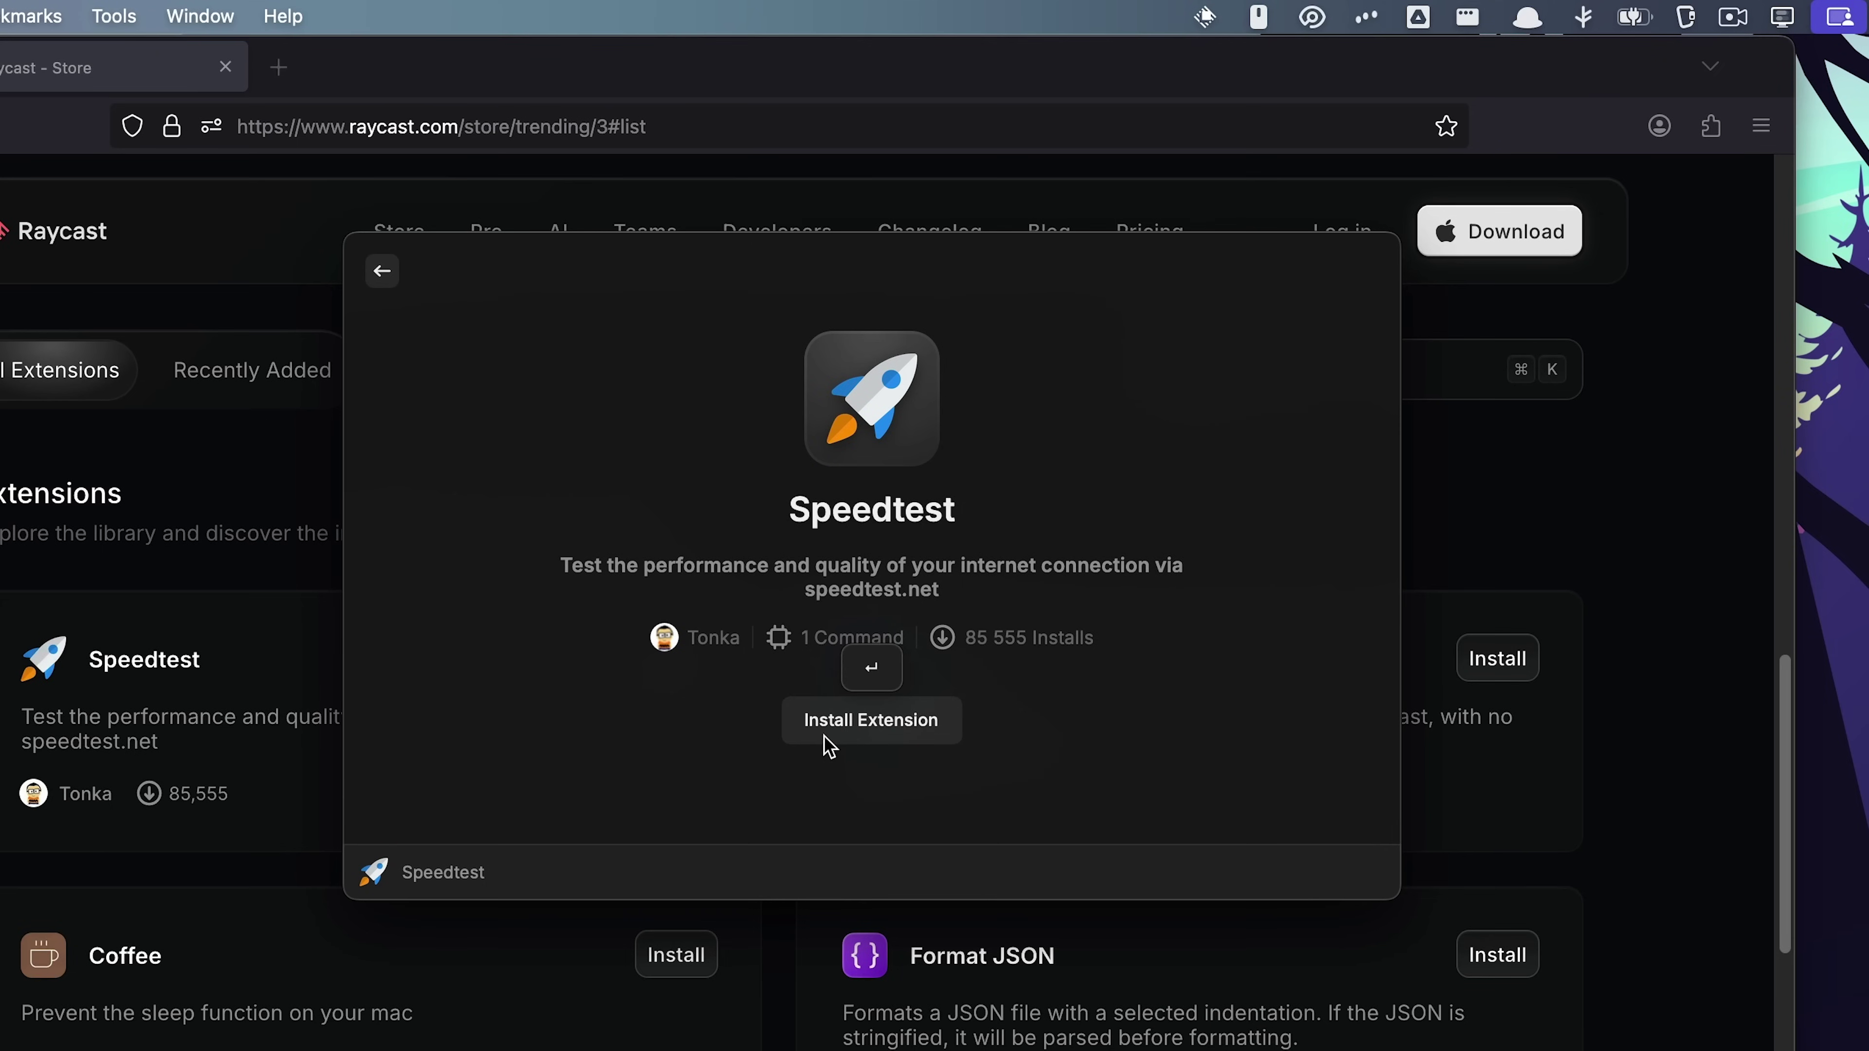
{"action": "left_click", "coordinate": [831, 747]}
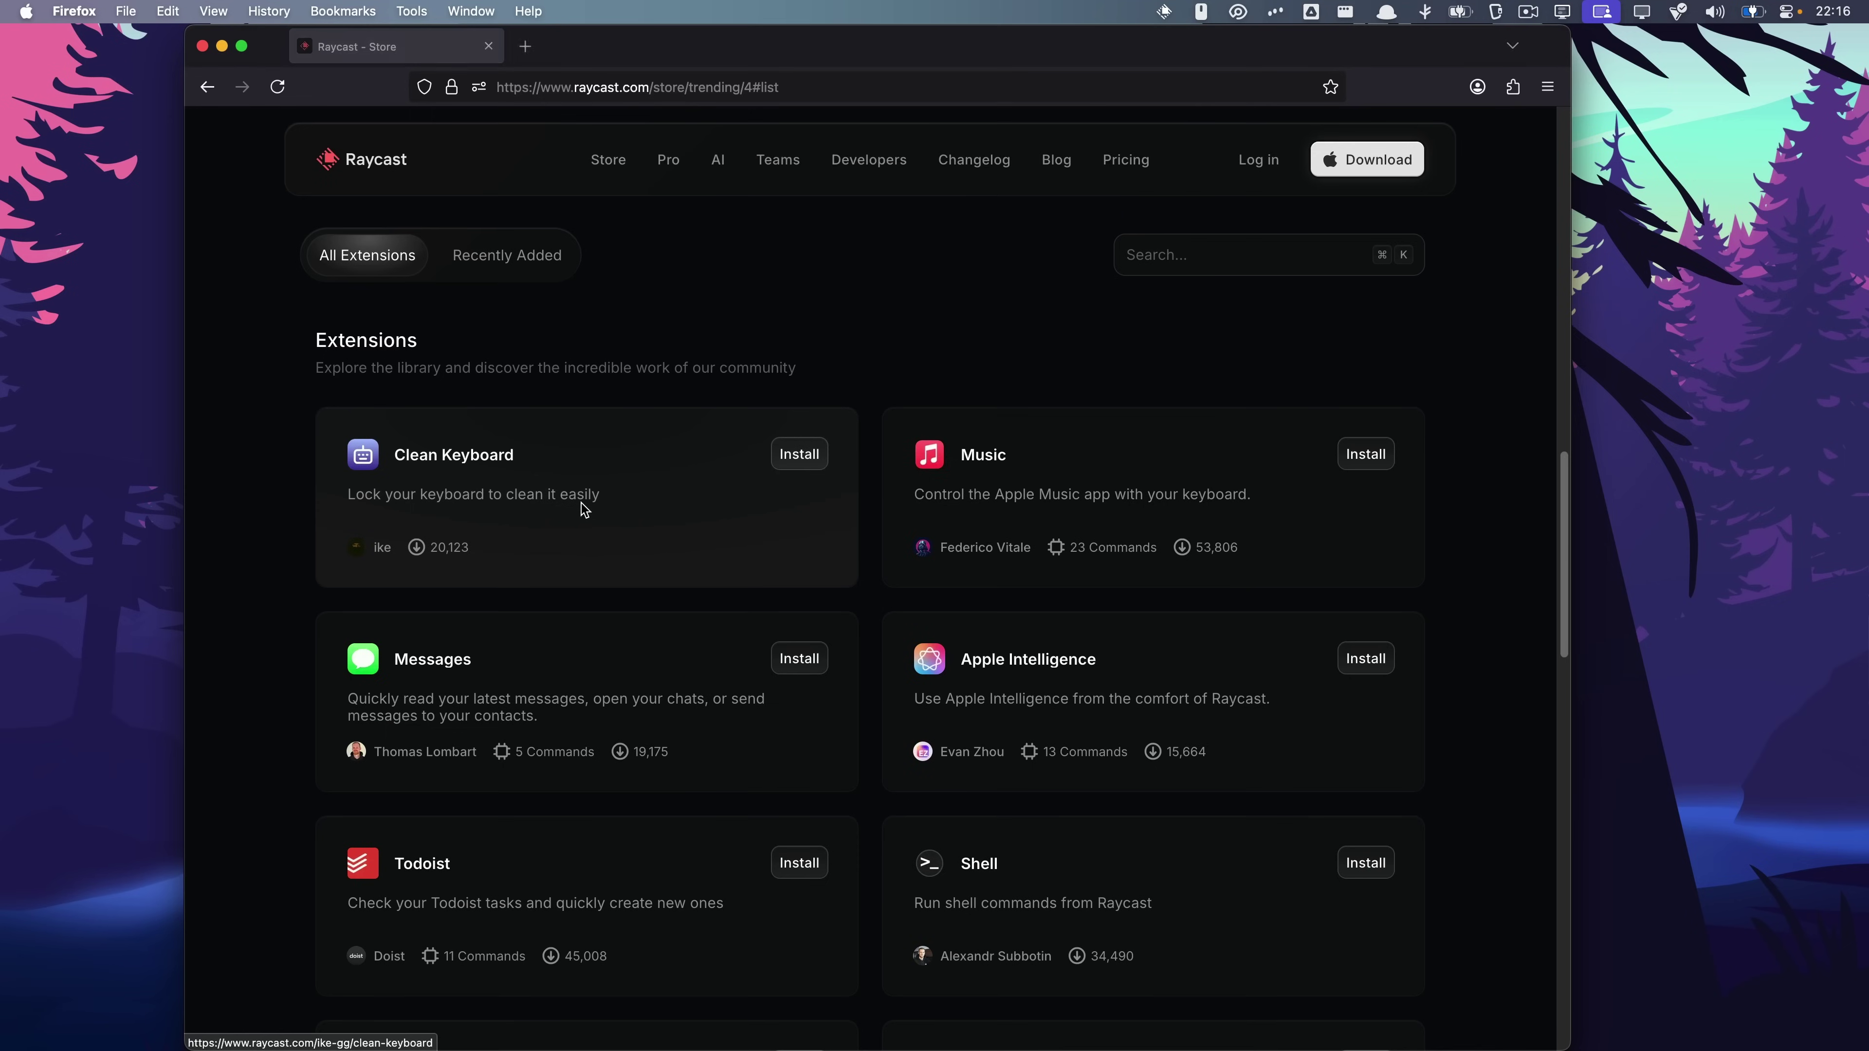
{"action": "key", "text": "alt+space"}
{"action": "type", "text": "keyboard"}
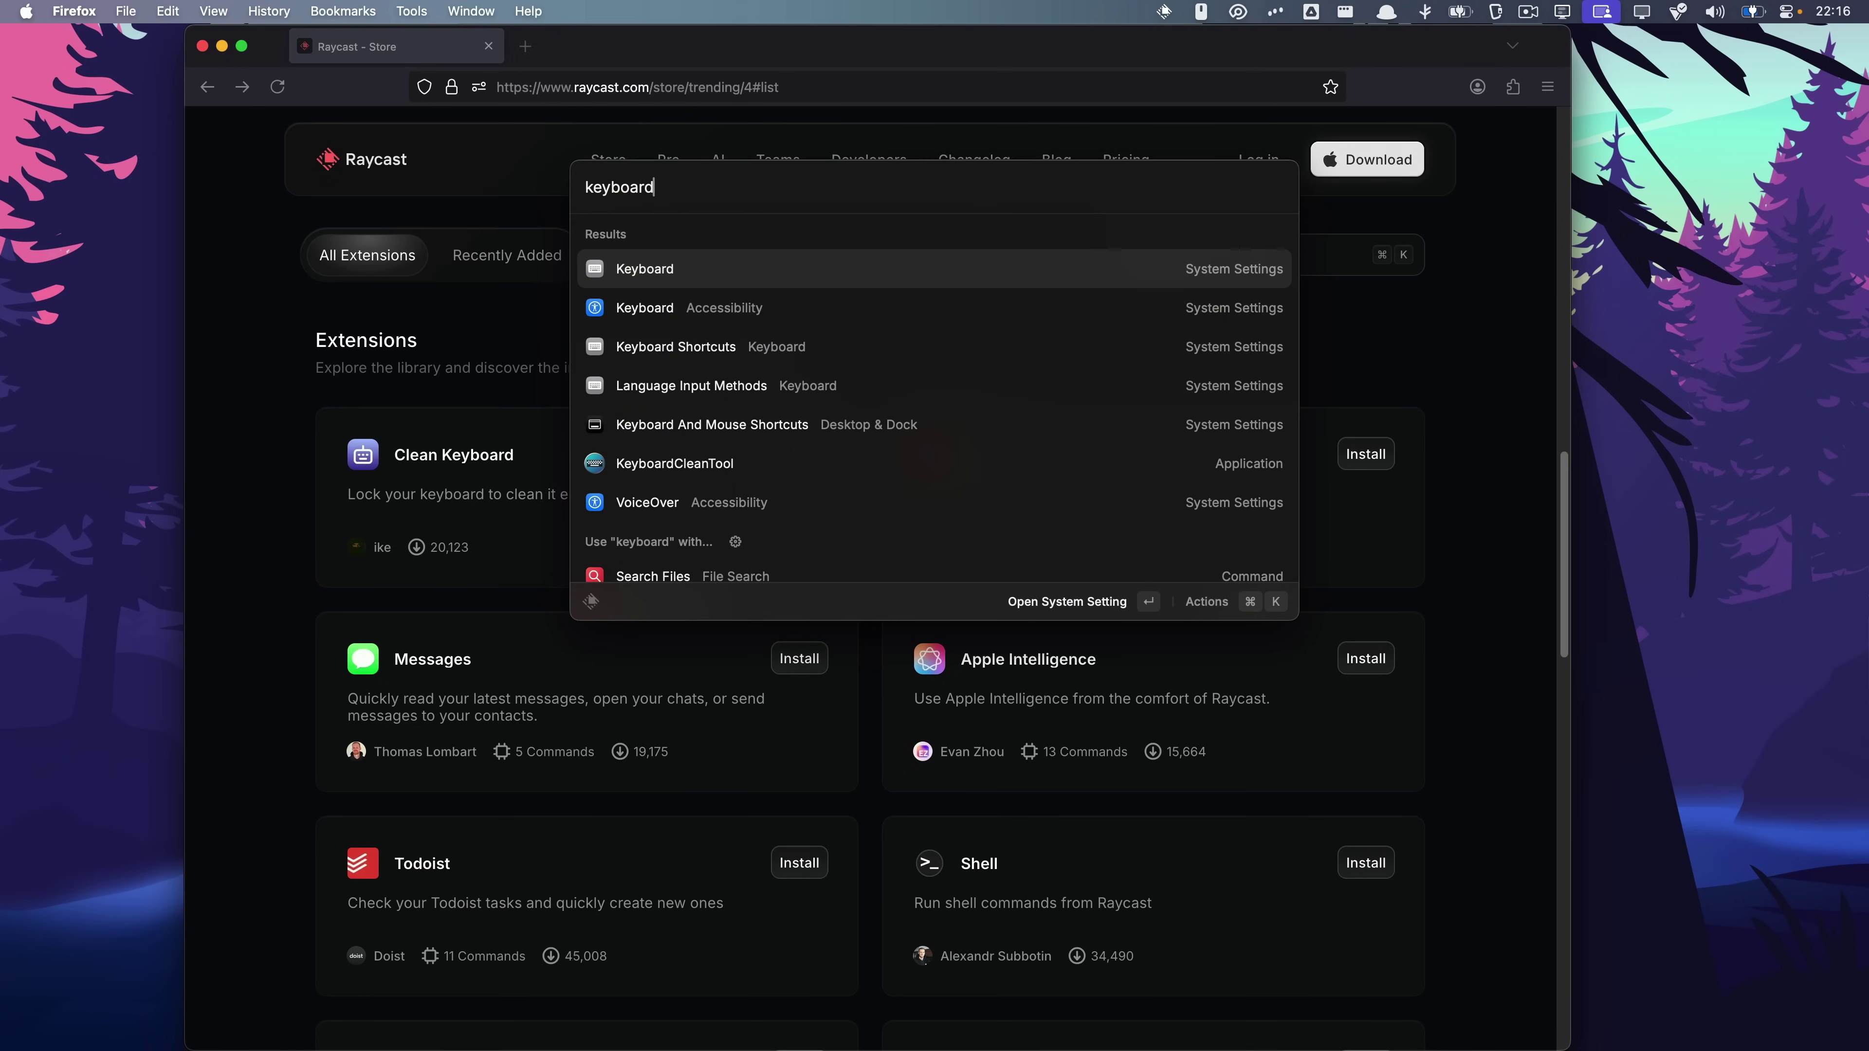
{"action": "key", "text": "Down"}
{"action": "key", "text": "Down"}
{"action": "key", "text": "Down"}
{"action": "key", "text": "Down"}
{"action": "key", "text": "Down"}
{"action": "key", "text": "Return"}
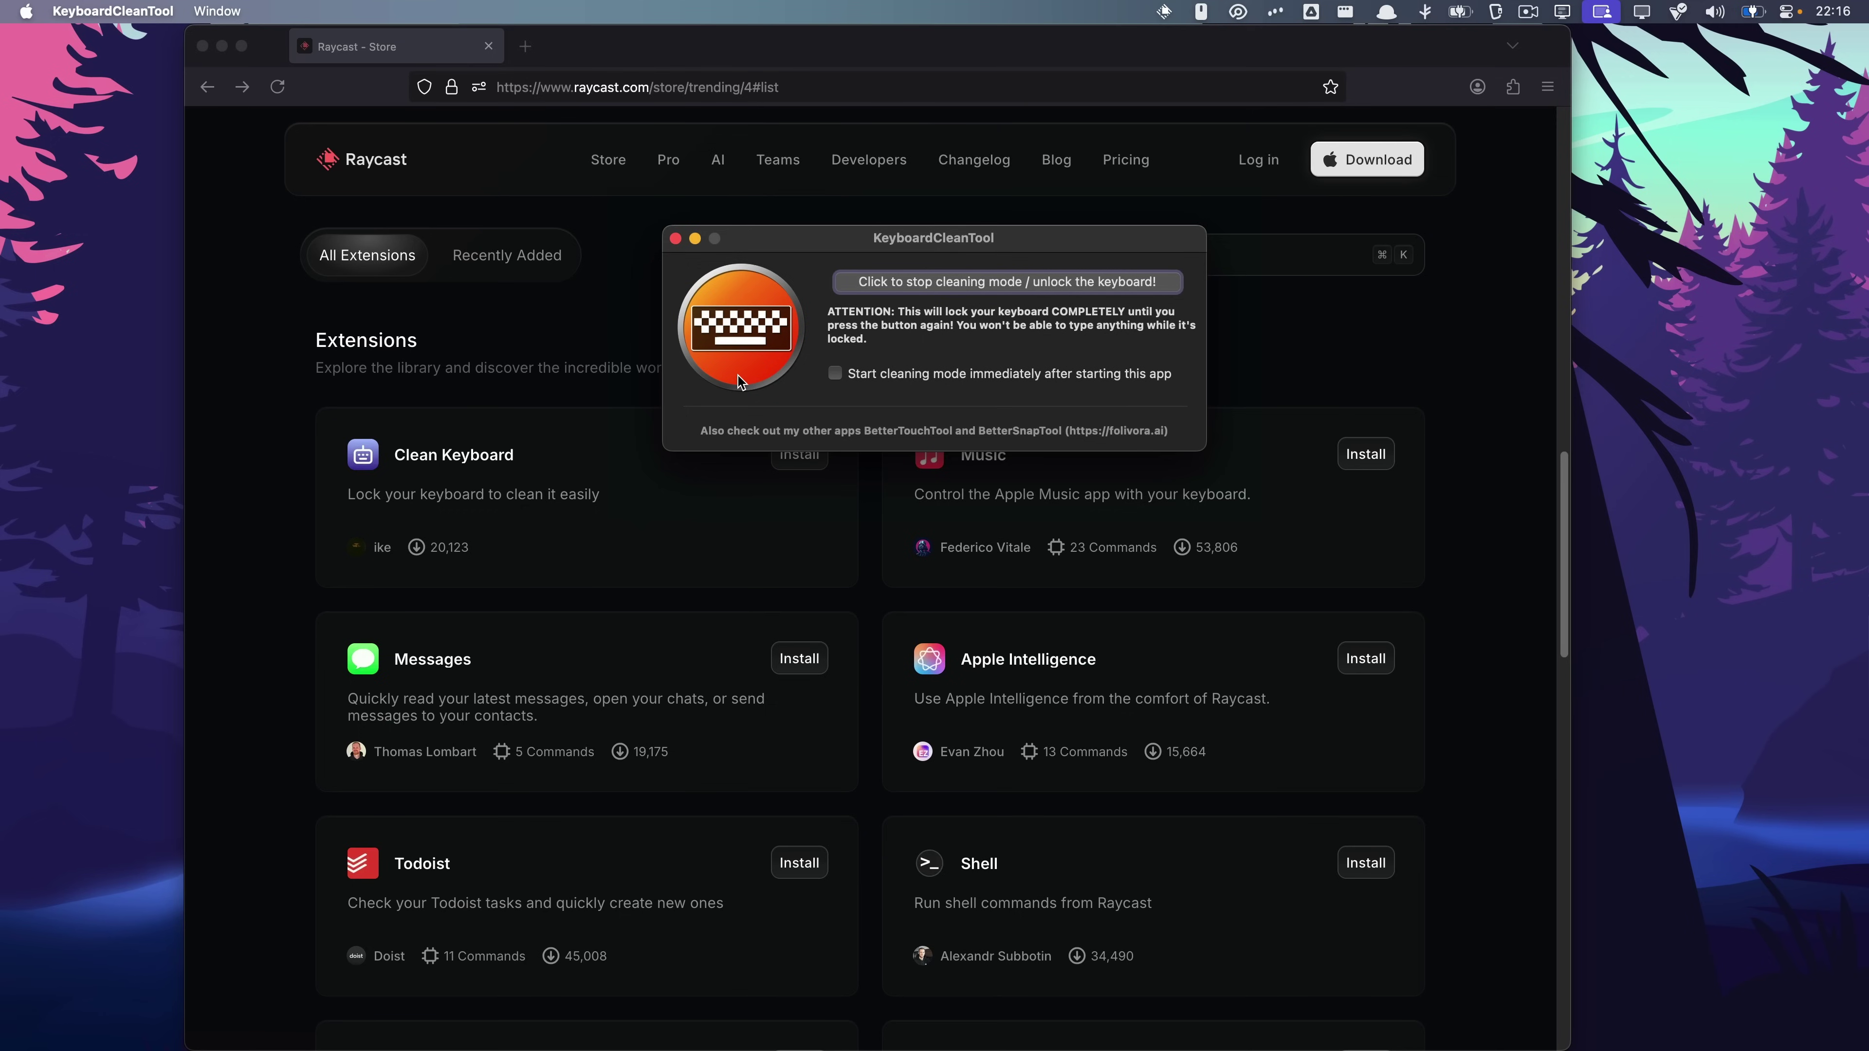
{"action": "left_click", "coordinate": [659, 518]}
{"action": "scroll", "coordinate": [618, 526], "scroll_direction": "down", "scroll_amount": 10}
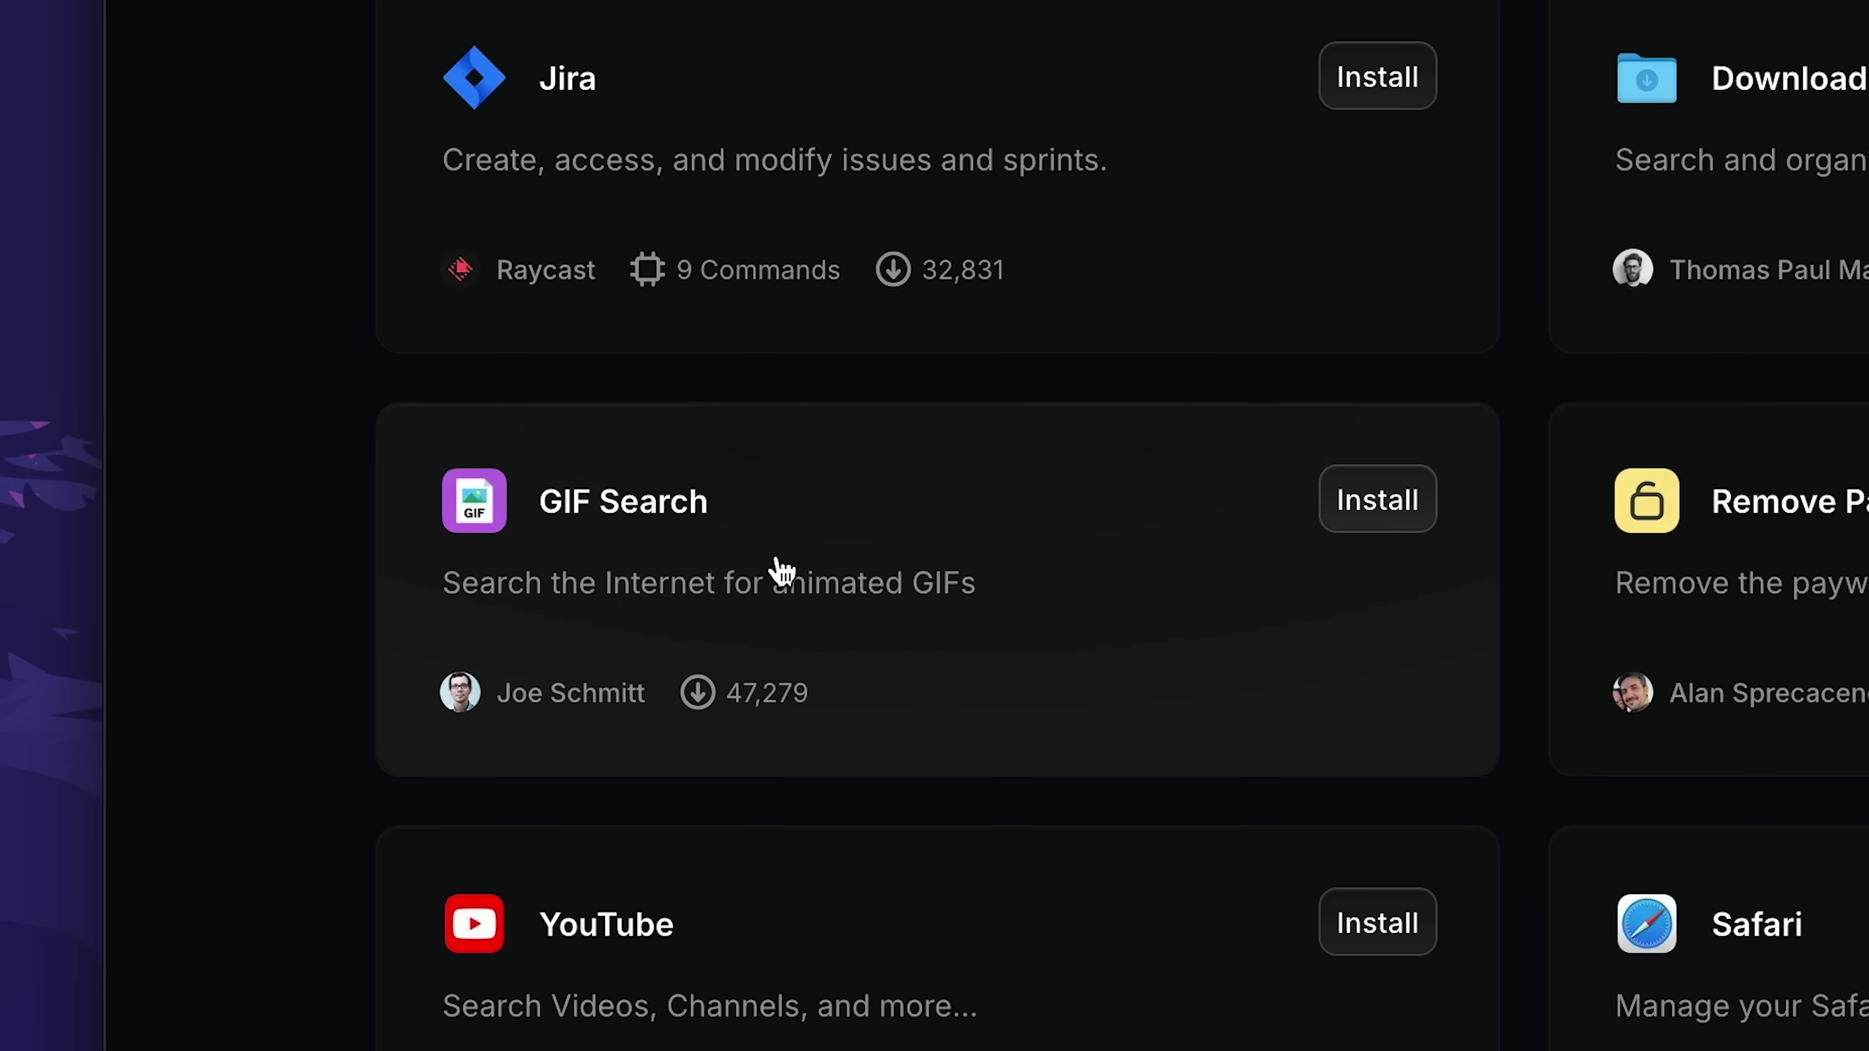
Install the GIF Search extension from the Store and download a cat GIF.
{"action": "left_click", "coordinate": [783, 572]}
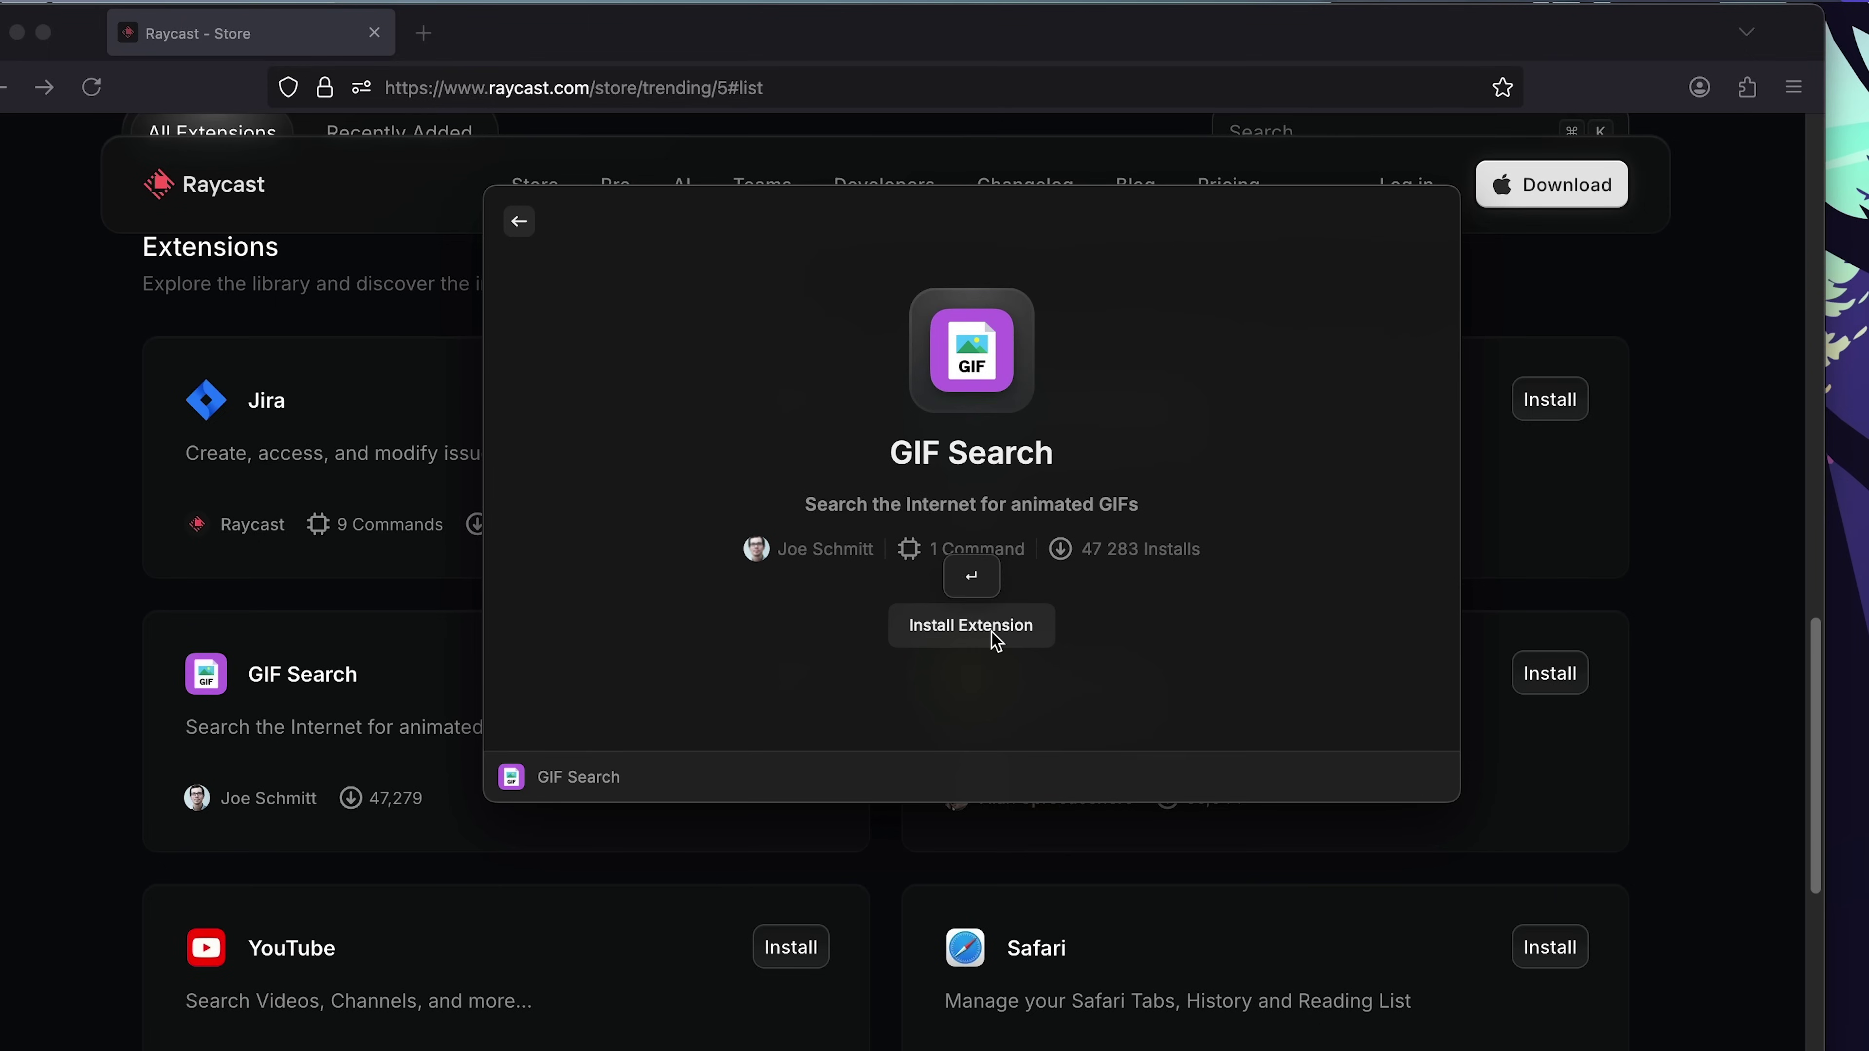
{"action": "left_click", "coordinate": [991, 632]}
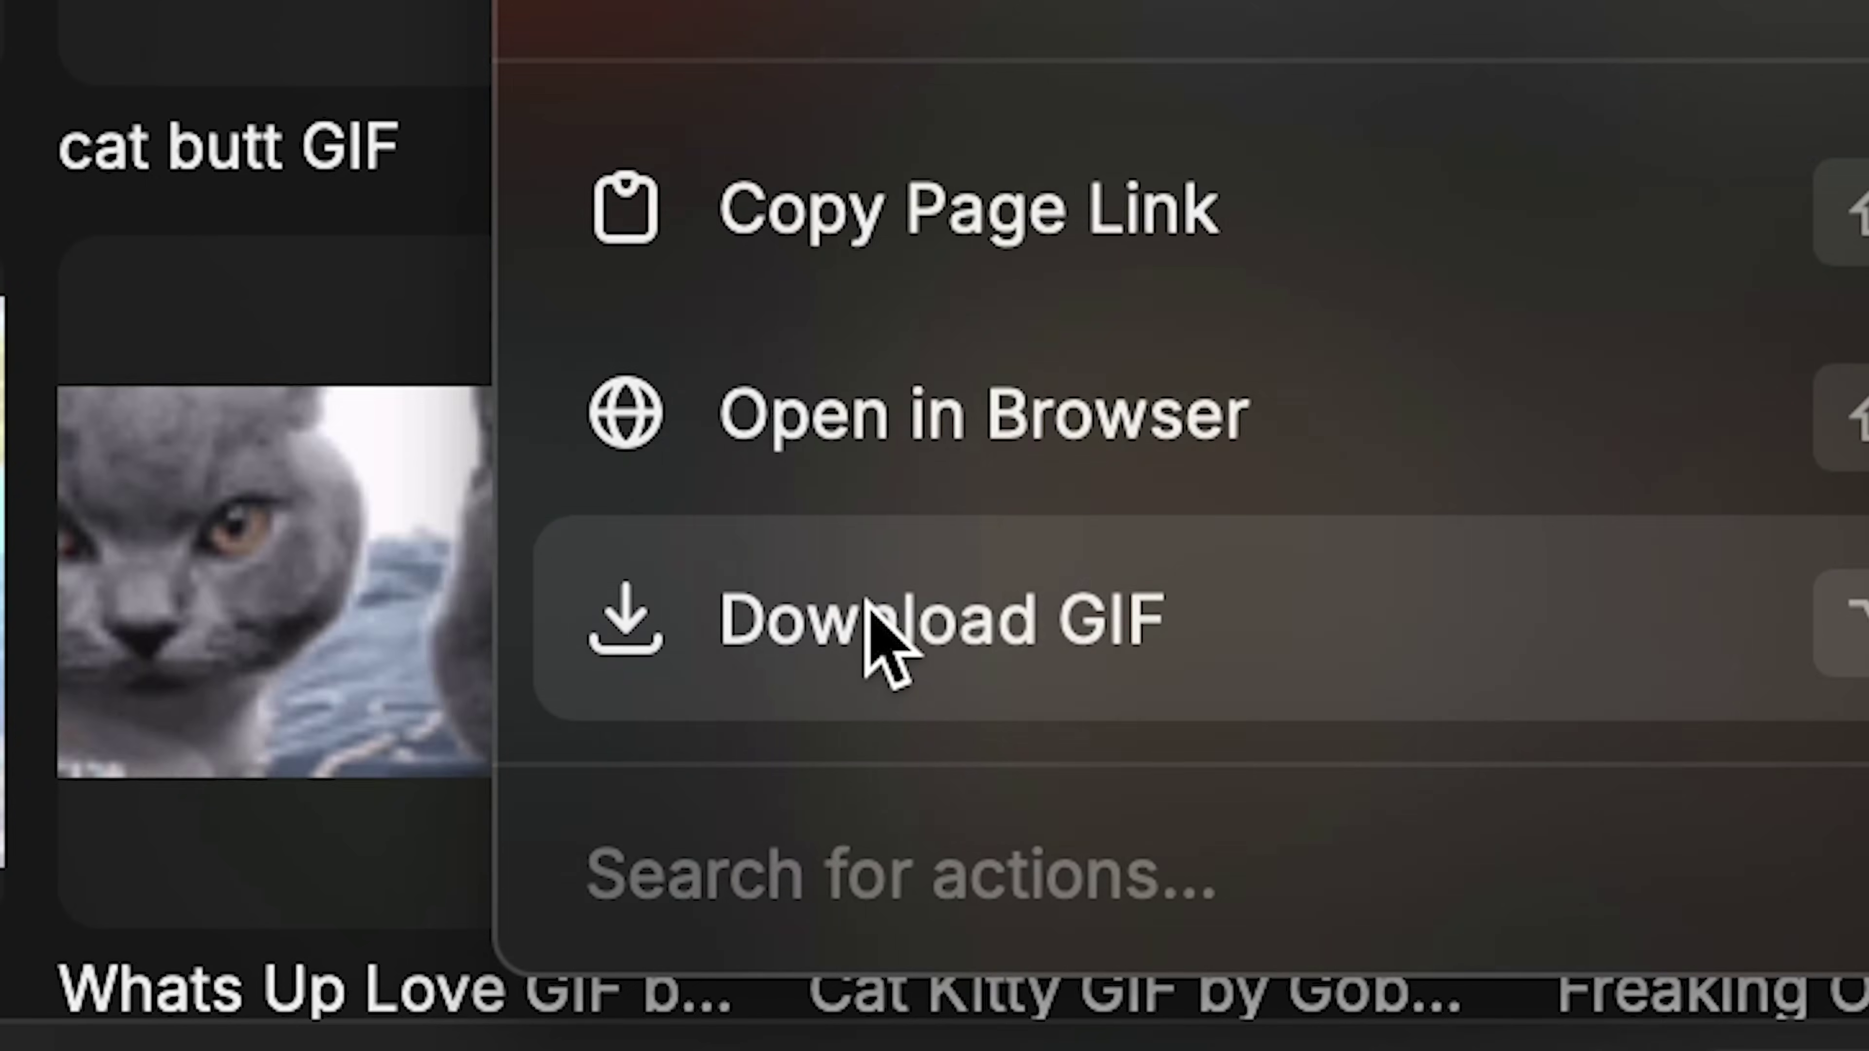
{"action": "key", "text": "alt+super+d"}
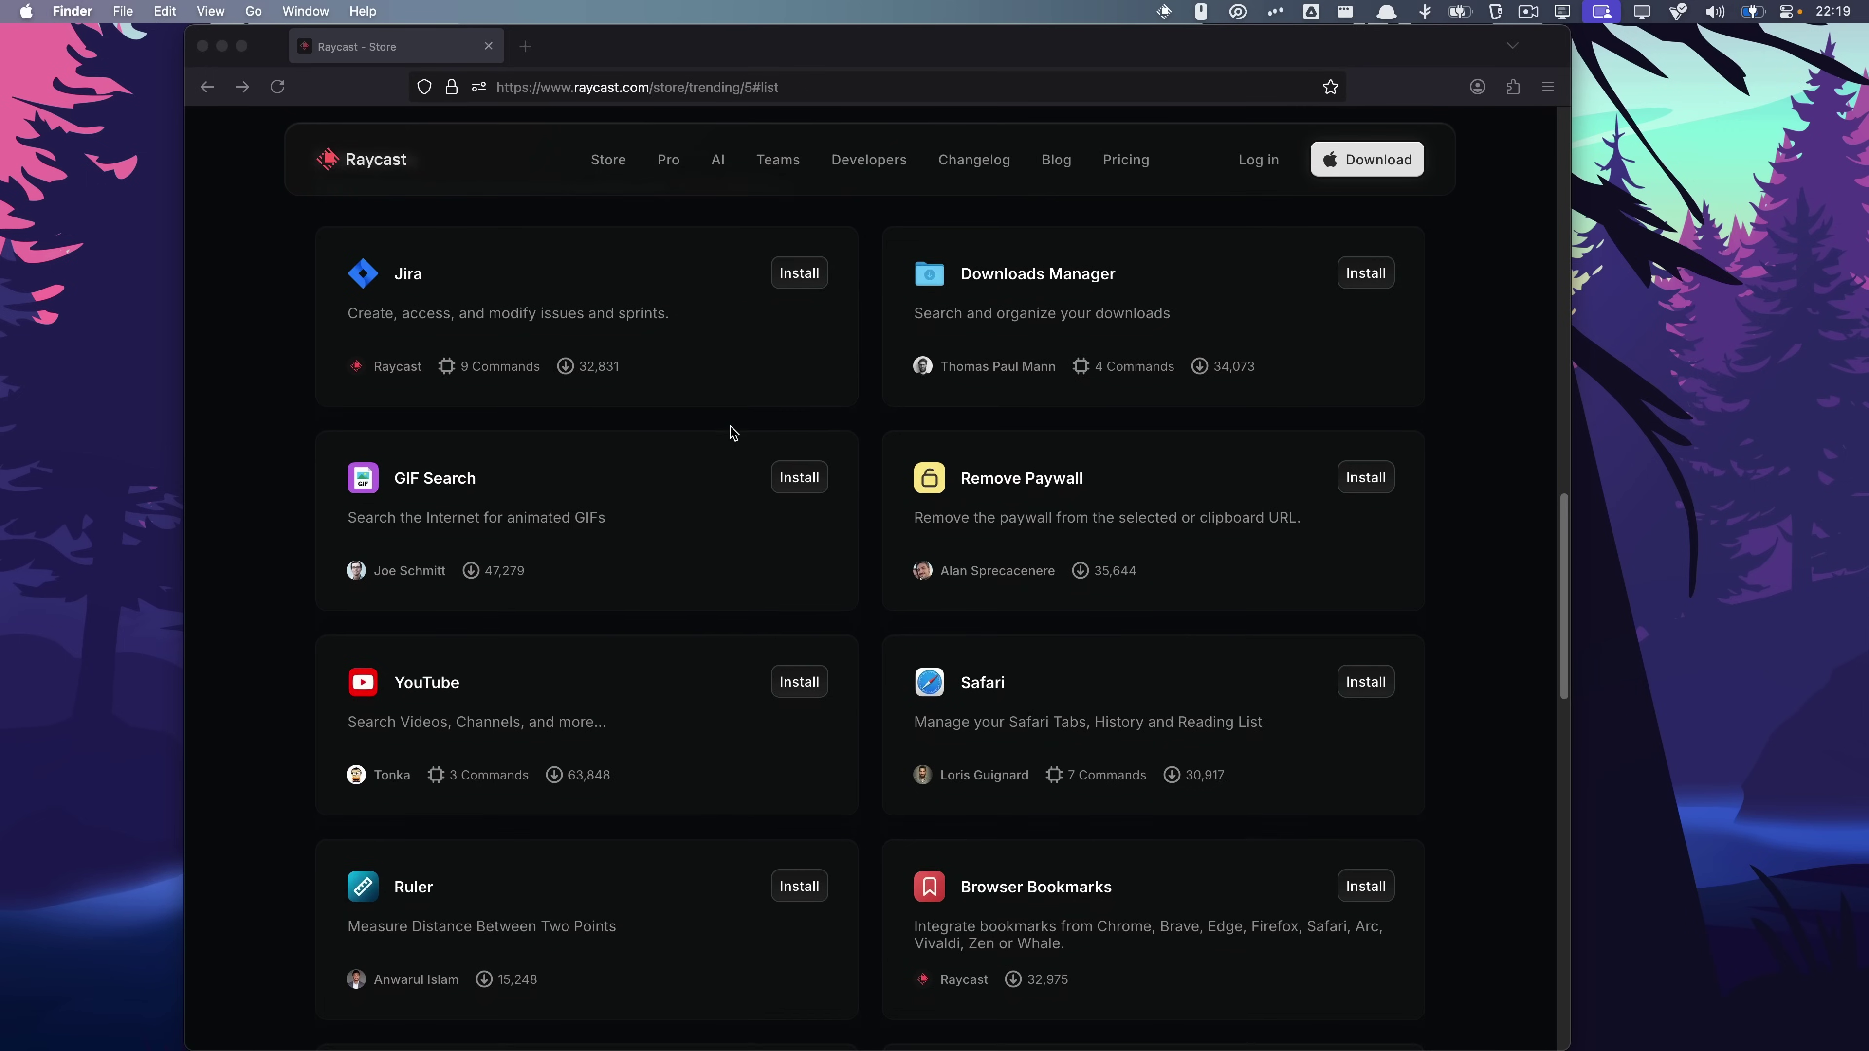
Scroll down to the '101 Things You Can Do With Raycast' video and select its title.
{"action": "scroll", "coordinate": [730, 431], "scroll_direction": "down", "scroll_amount": 5}
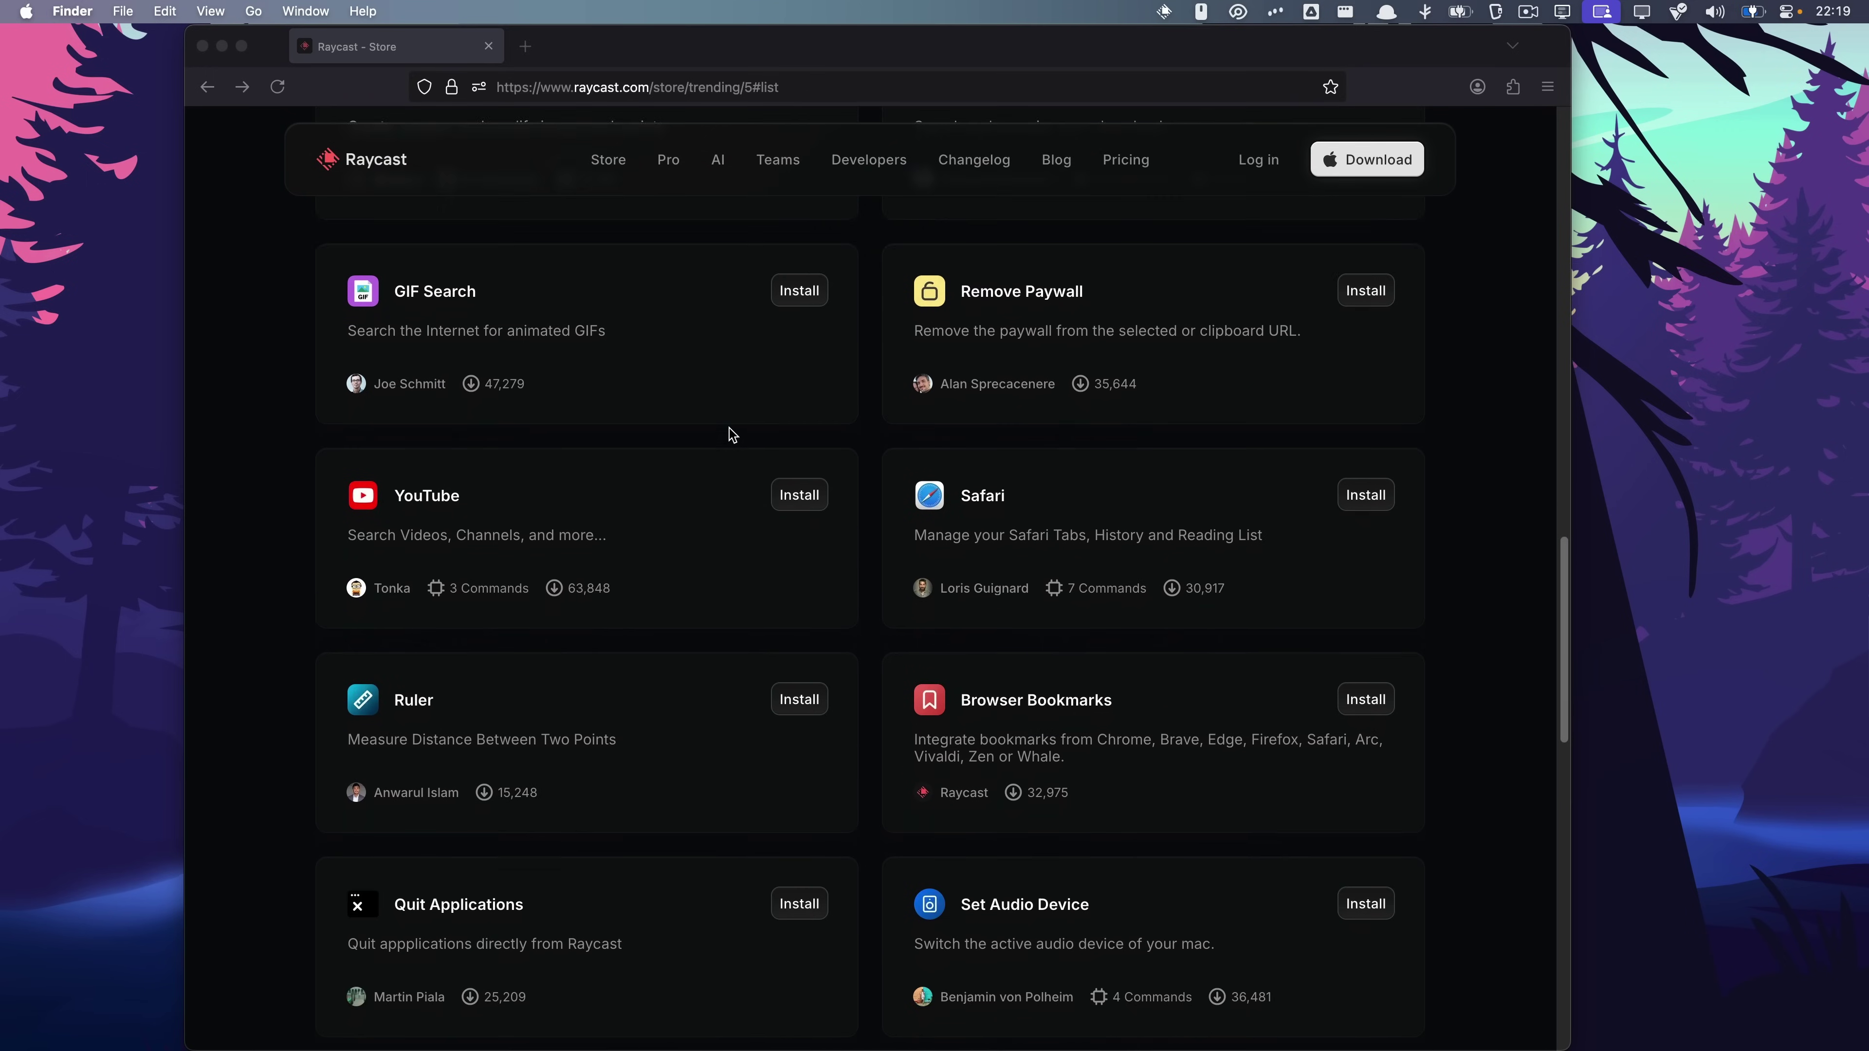
{"action": "scroll", "coordinate": [732, 436], "scroll_direction": "down", "scroll_amount": 3}
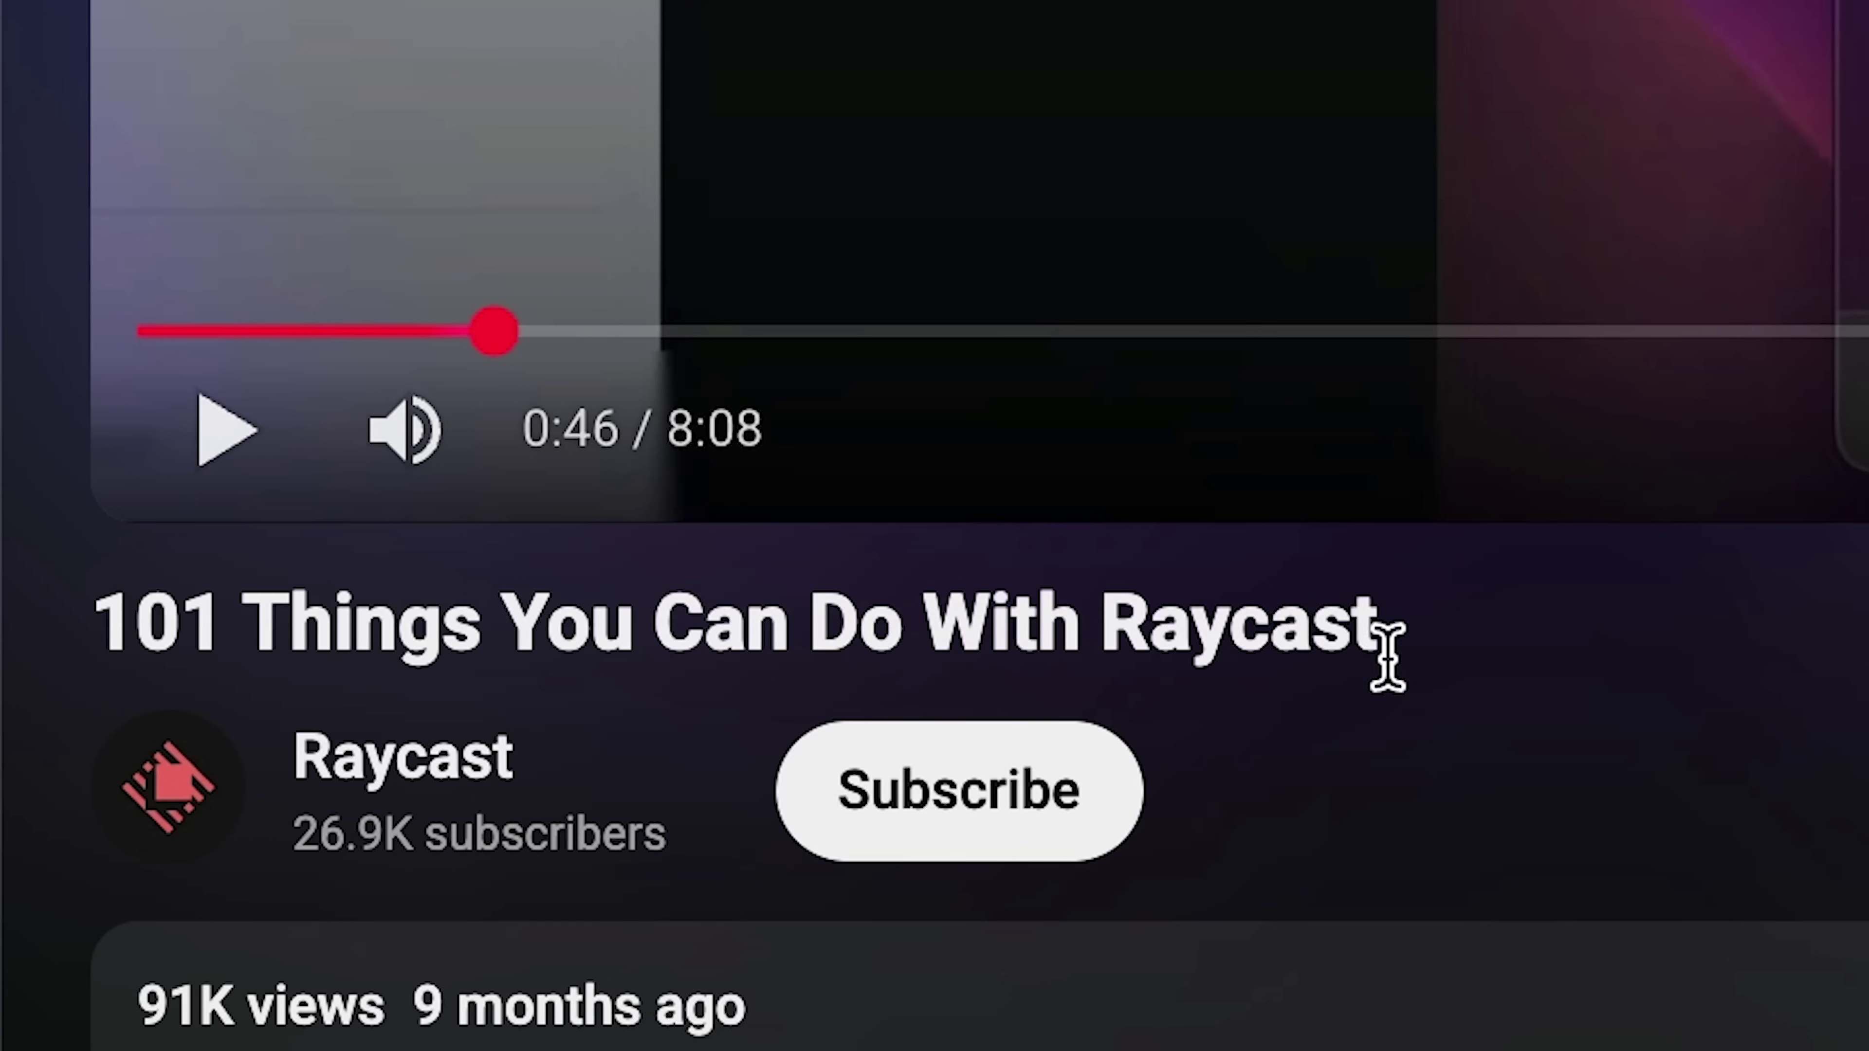
{"action": "left_click_drag", "start_coordinate": [570, 718], "coordinate": [225, 724]}
Search GIFs for 'whale' and download the whale GIF via its Download GIF action.
{"action": "left_click", "coordinate": [1077, 613]}
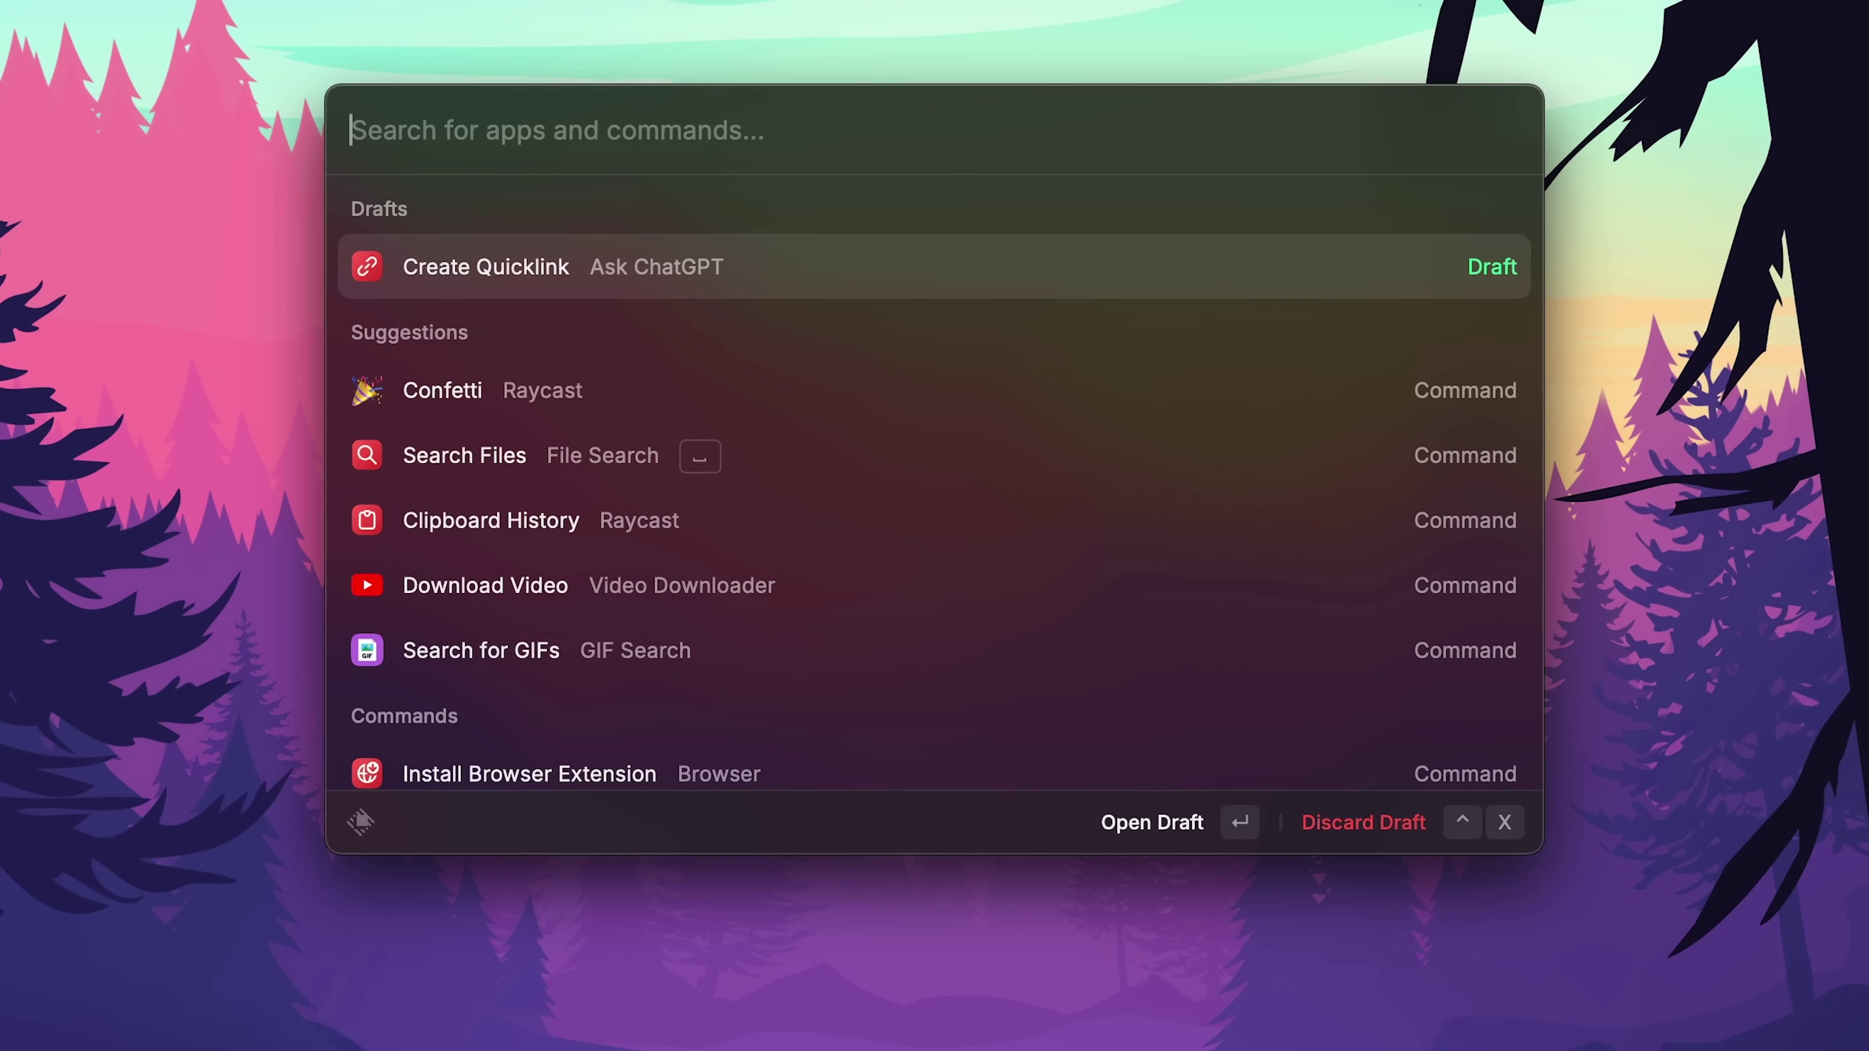
{"action": "type", "text": "gif"}
{"action": "key", "text": "Return"}
{"action": "type", "text": "whale"}
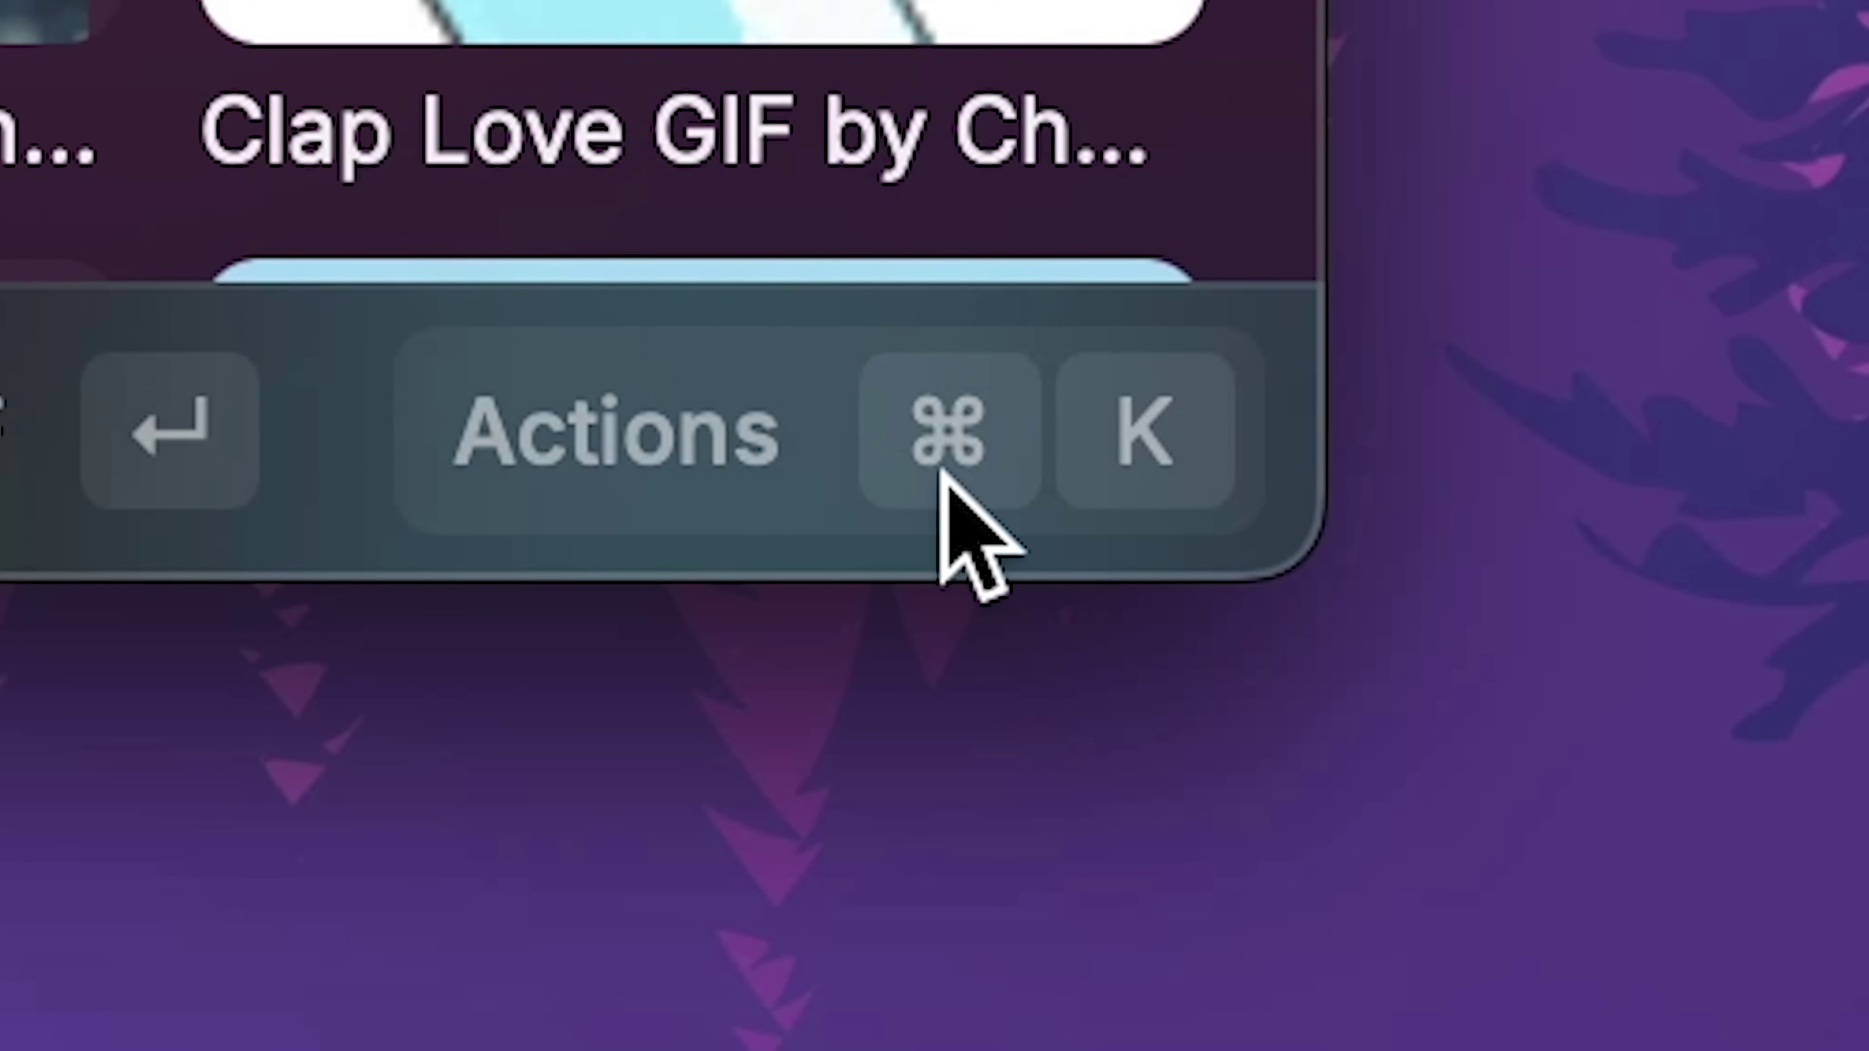
{"action": "left_click", "coordinate": [942, 475]}
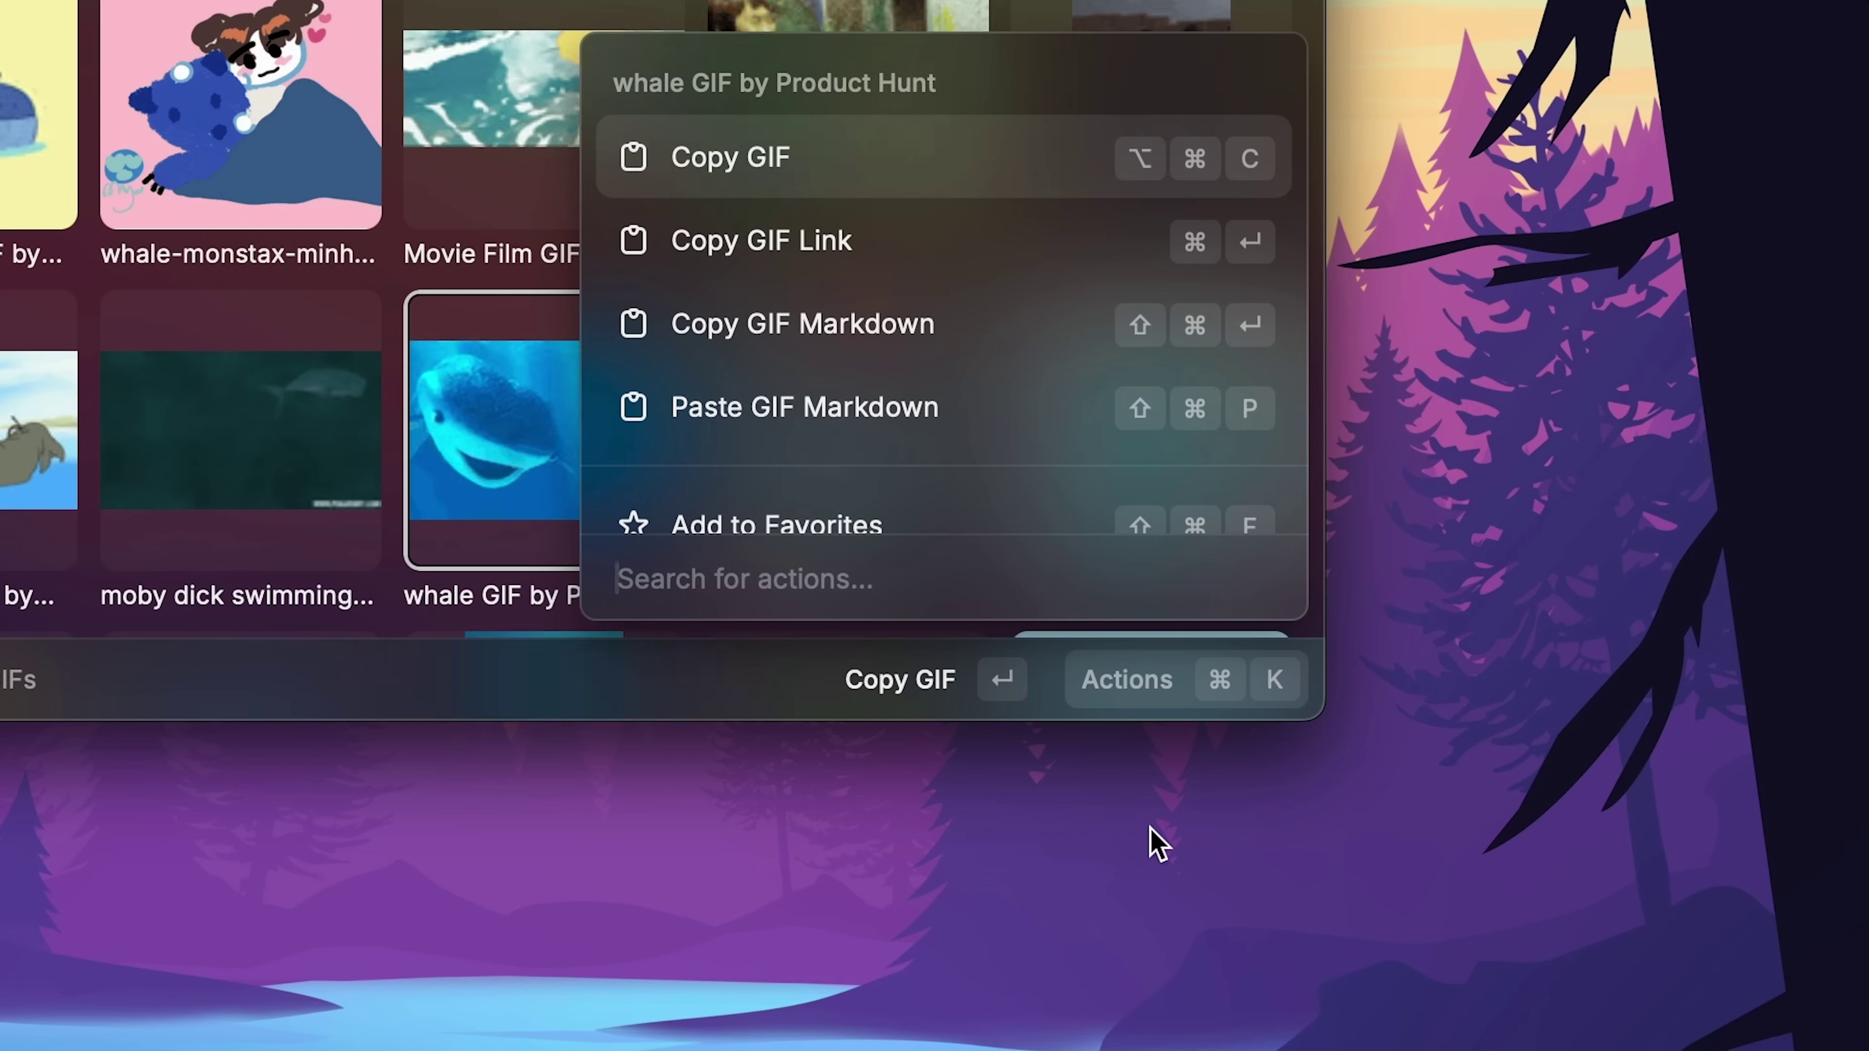
{"action": "type", "text": "download"}
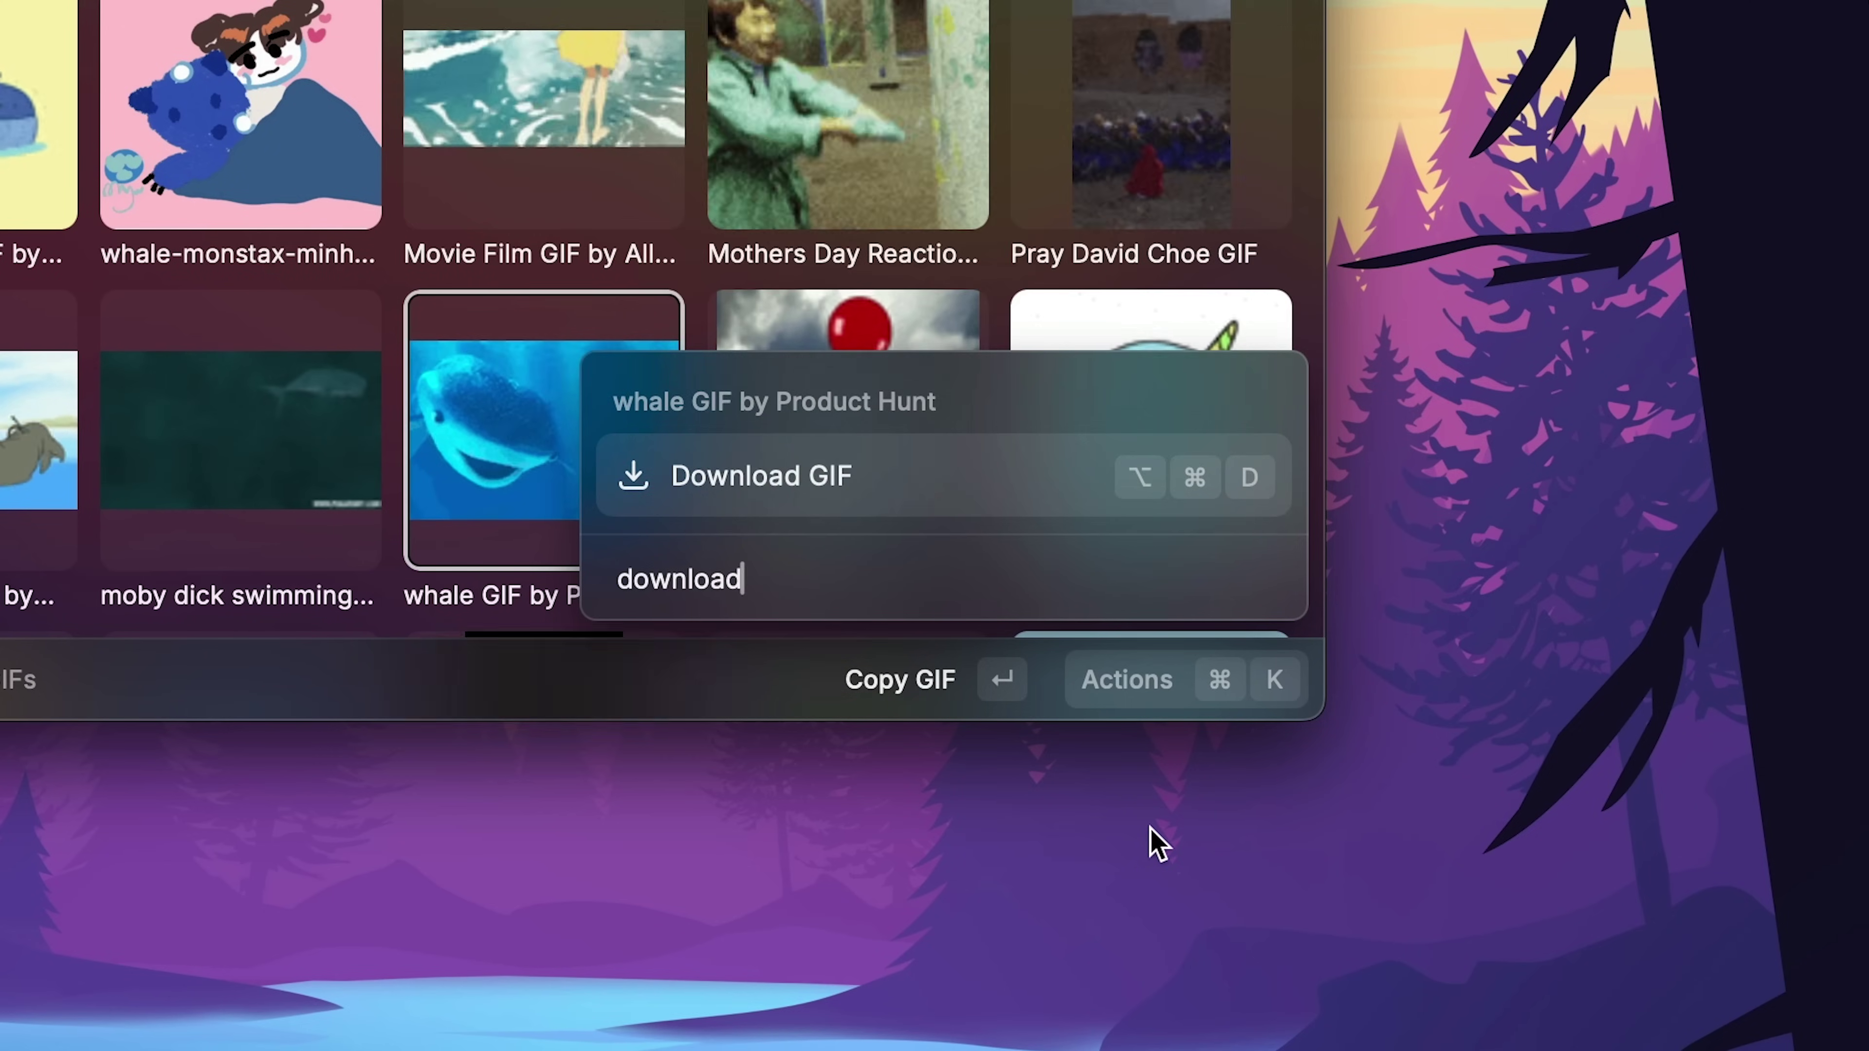
{"action": "key", "text": "Return"}
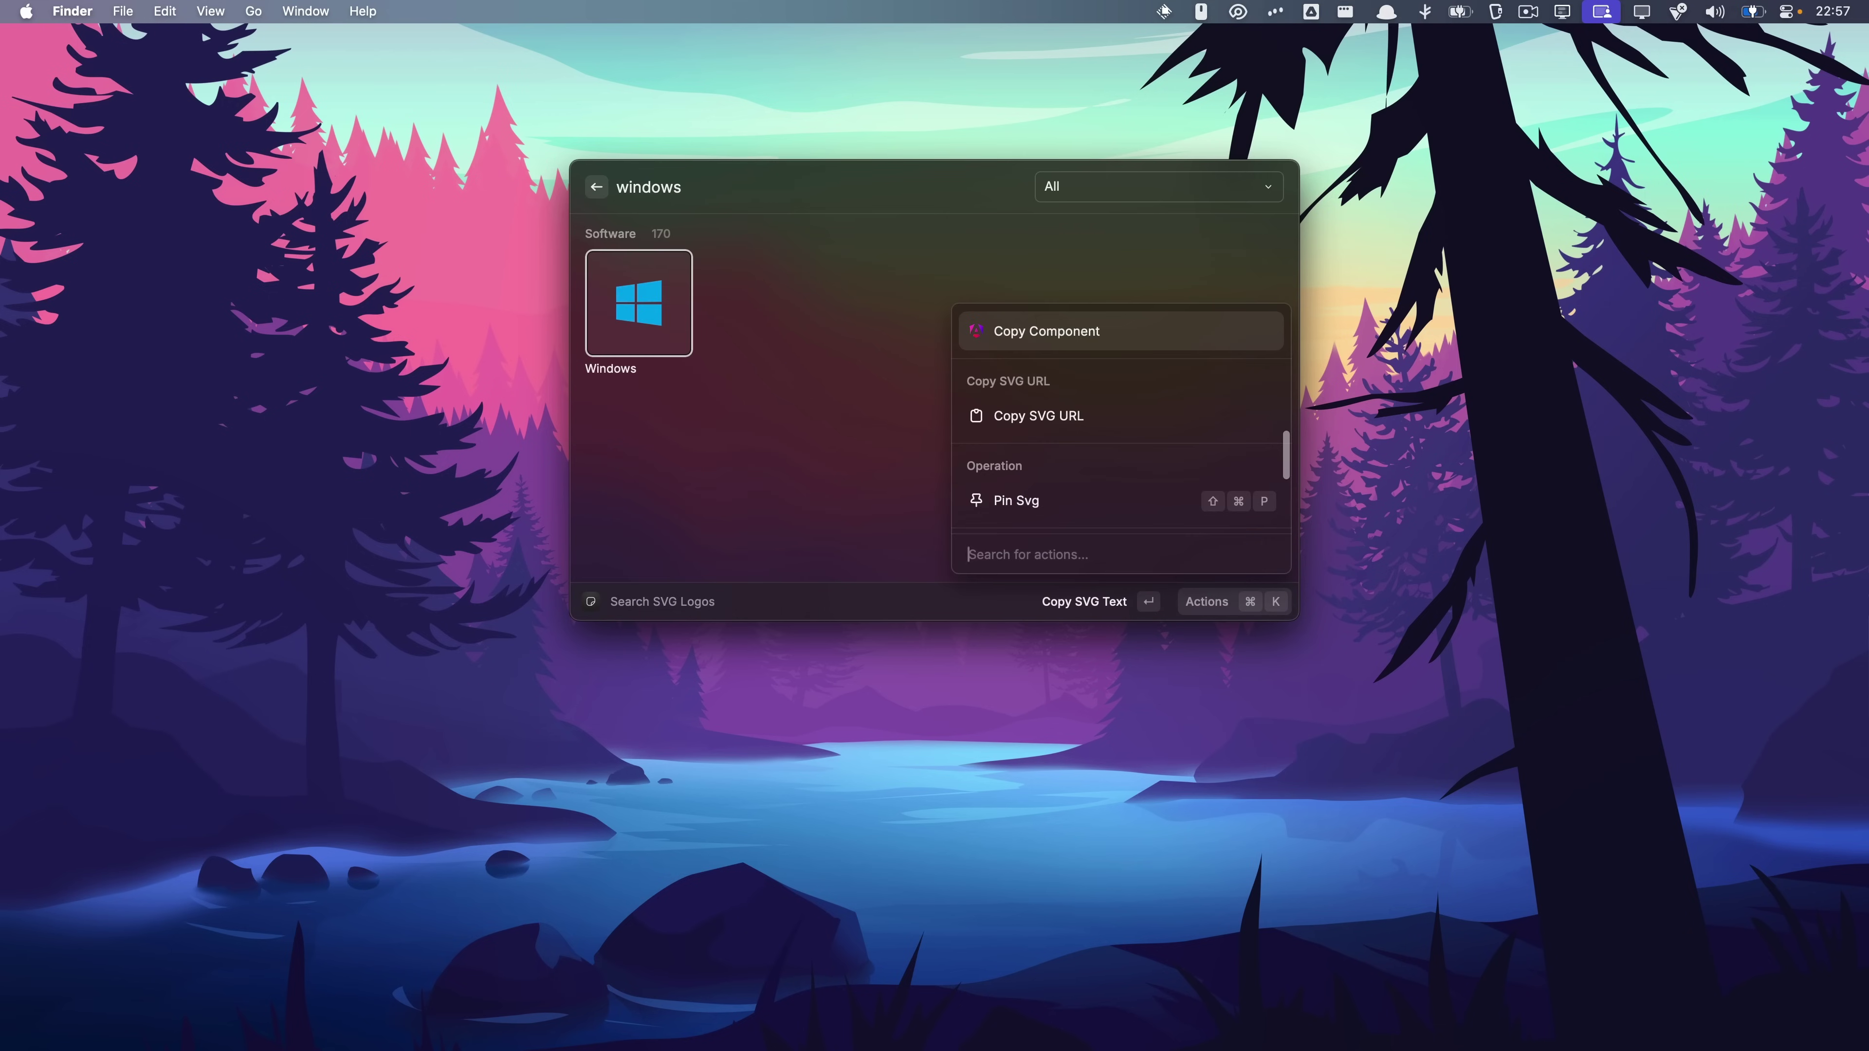
Drag the Windows logo from SVG Logos onto the desktop as windows.svg, then close the launcher.
{"action": "key", "text": "Up"}
{"action": "key", "text": "Up"}
{"action": "key", "text": "Up"}
{"action": "key", "text": "Up"}
{"action": "key", "text": "Up"}
{"action": "key", "text": "Up"}
{"action": "key", "text": "Up"}
{"action": "key", "text": "Up"}
{"action": "key", "text": "Up"}
{"action": "key", "text": "Up"}
{"action": "key", "text": "Up"}
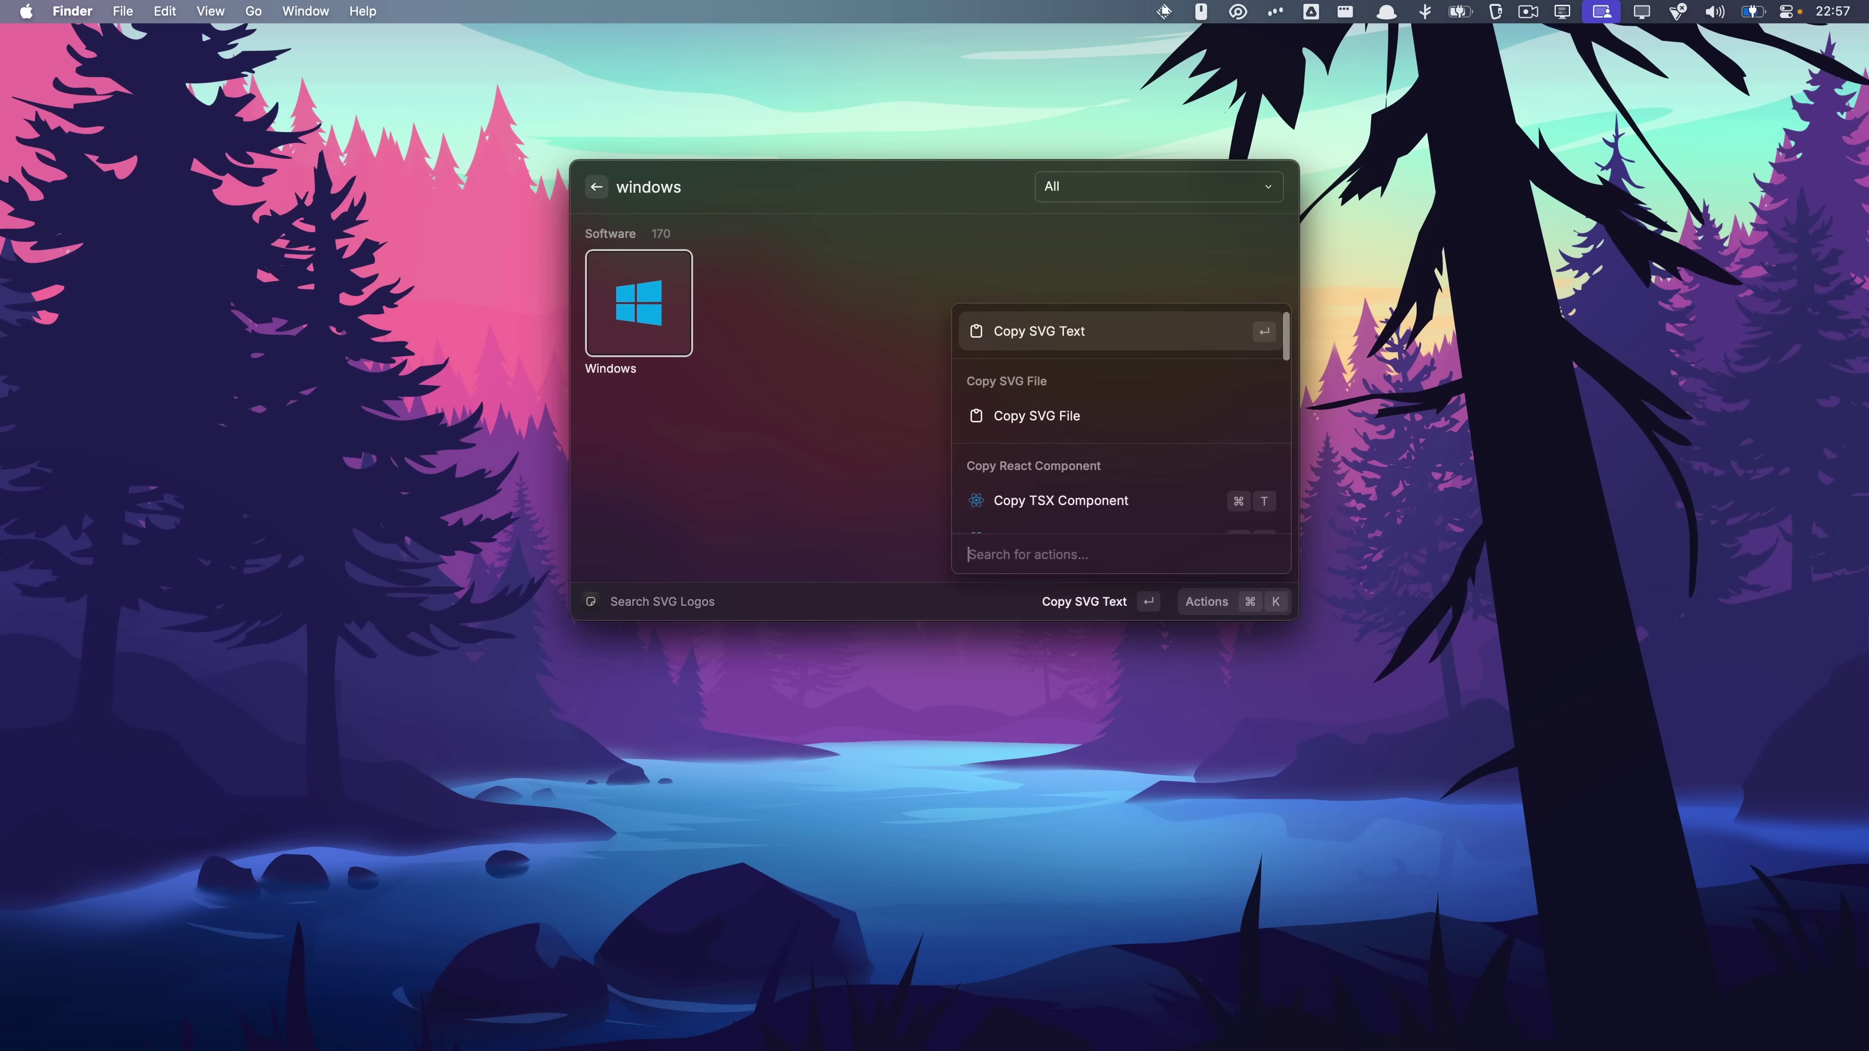
{"action": "key", "text": "Escape"}
{"action": "left_click_drag", "start_coordinate": [652, 315], "coordinate": [992, 96]}
{"action": "left_click", "coordinate": [991, 96]}
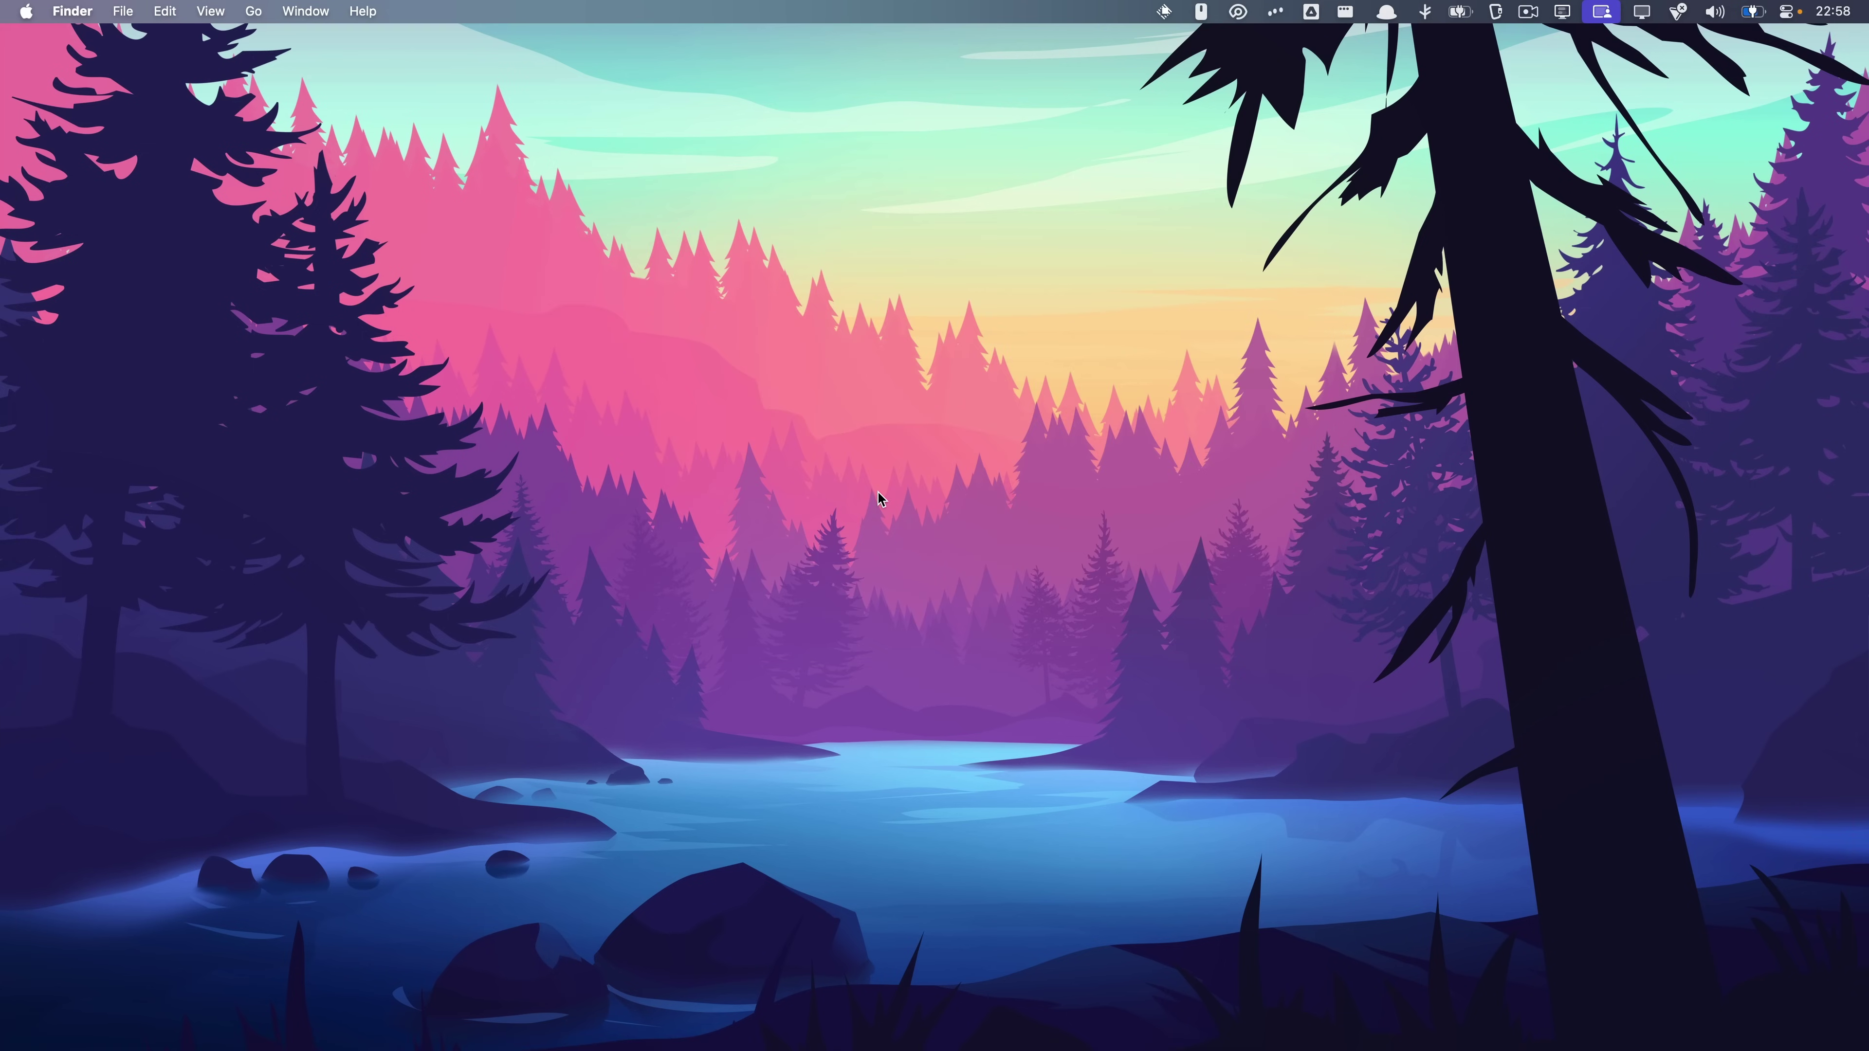
Set Pop to Root Search to Immediately in Raycast's Advanced settings.
{"action": "key", "text": "super+comma"}
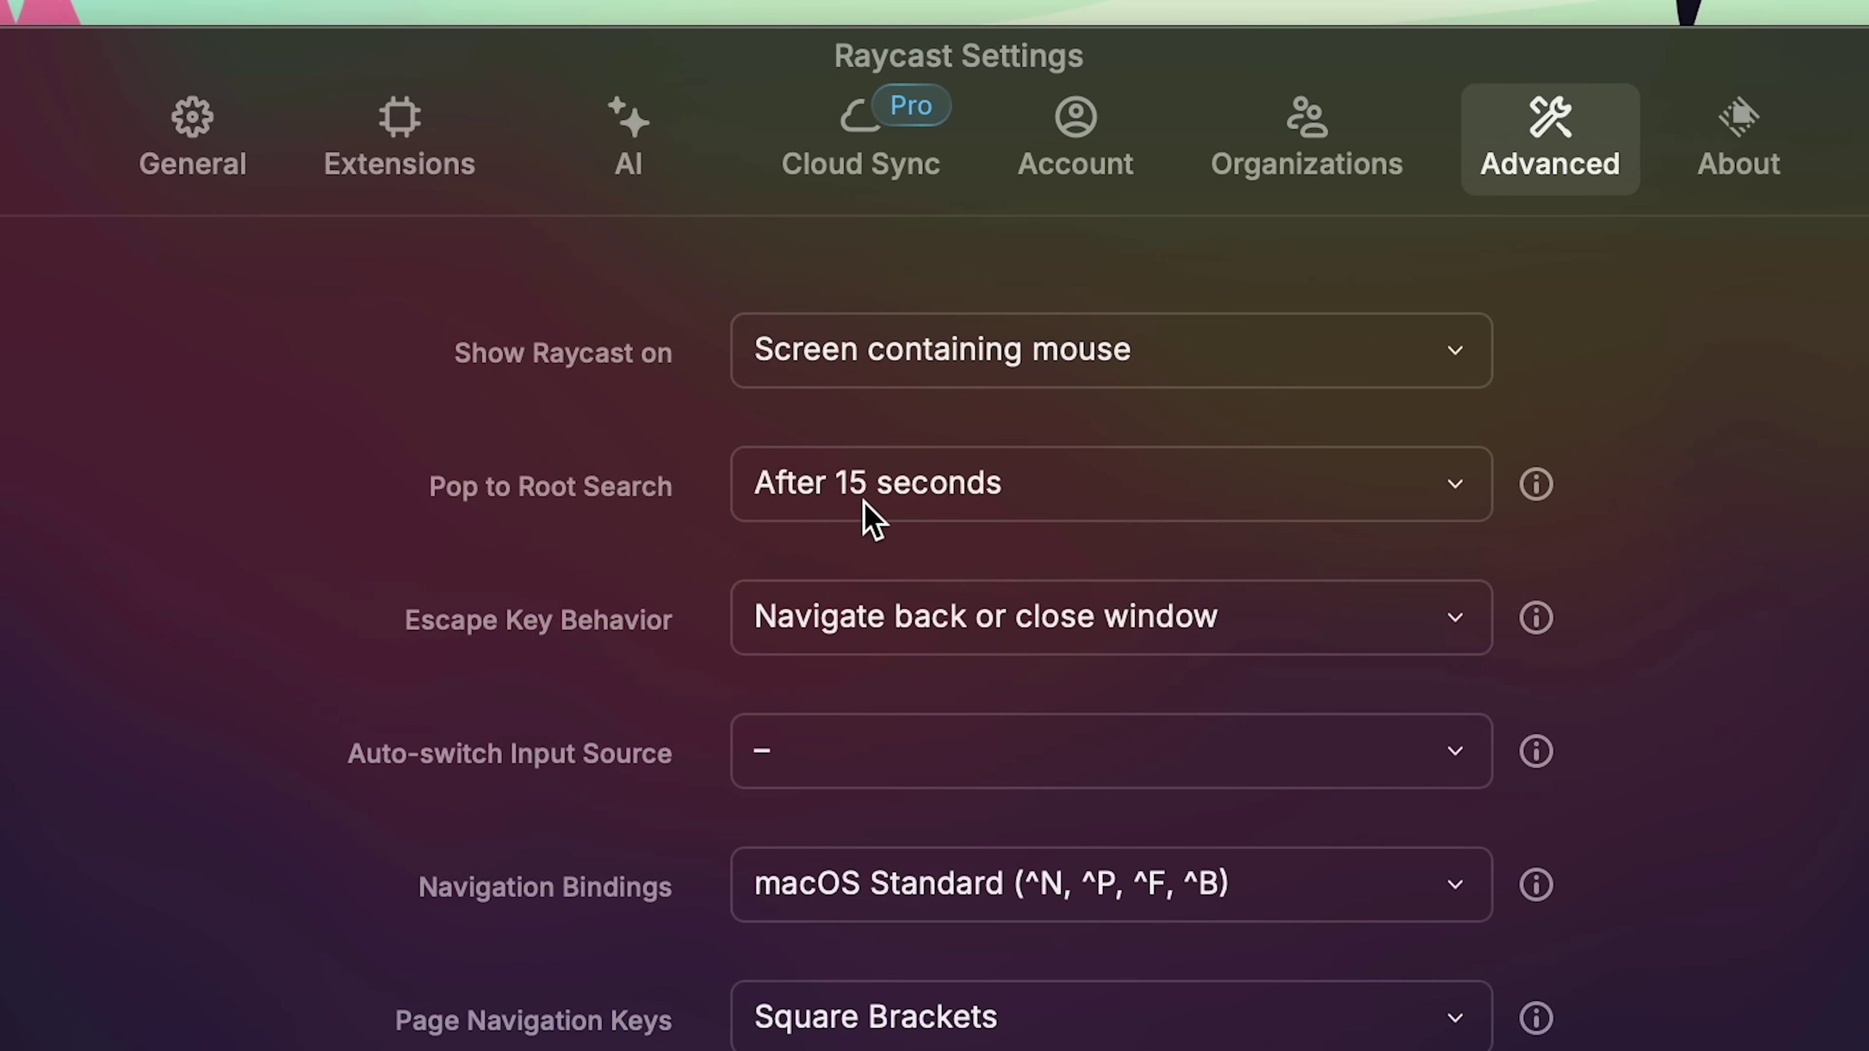
{"action": "key", "text": "alt+space"}
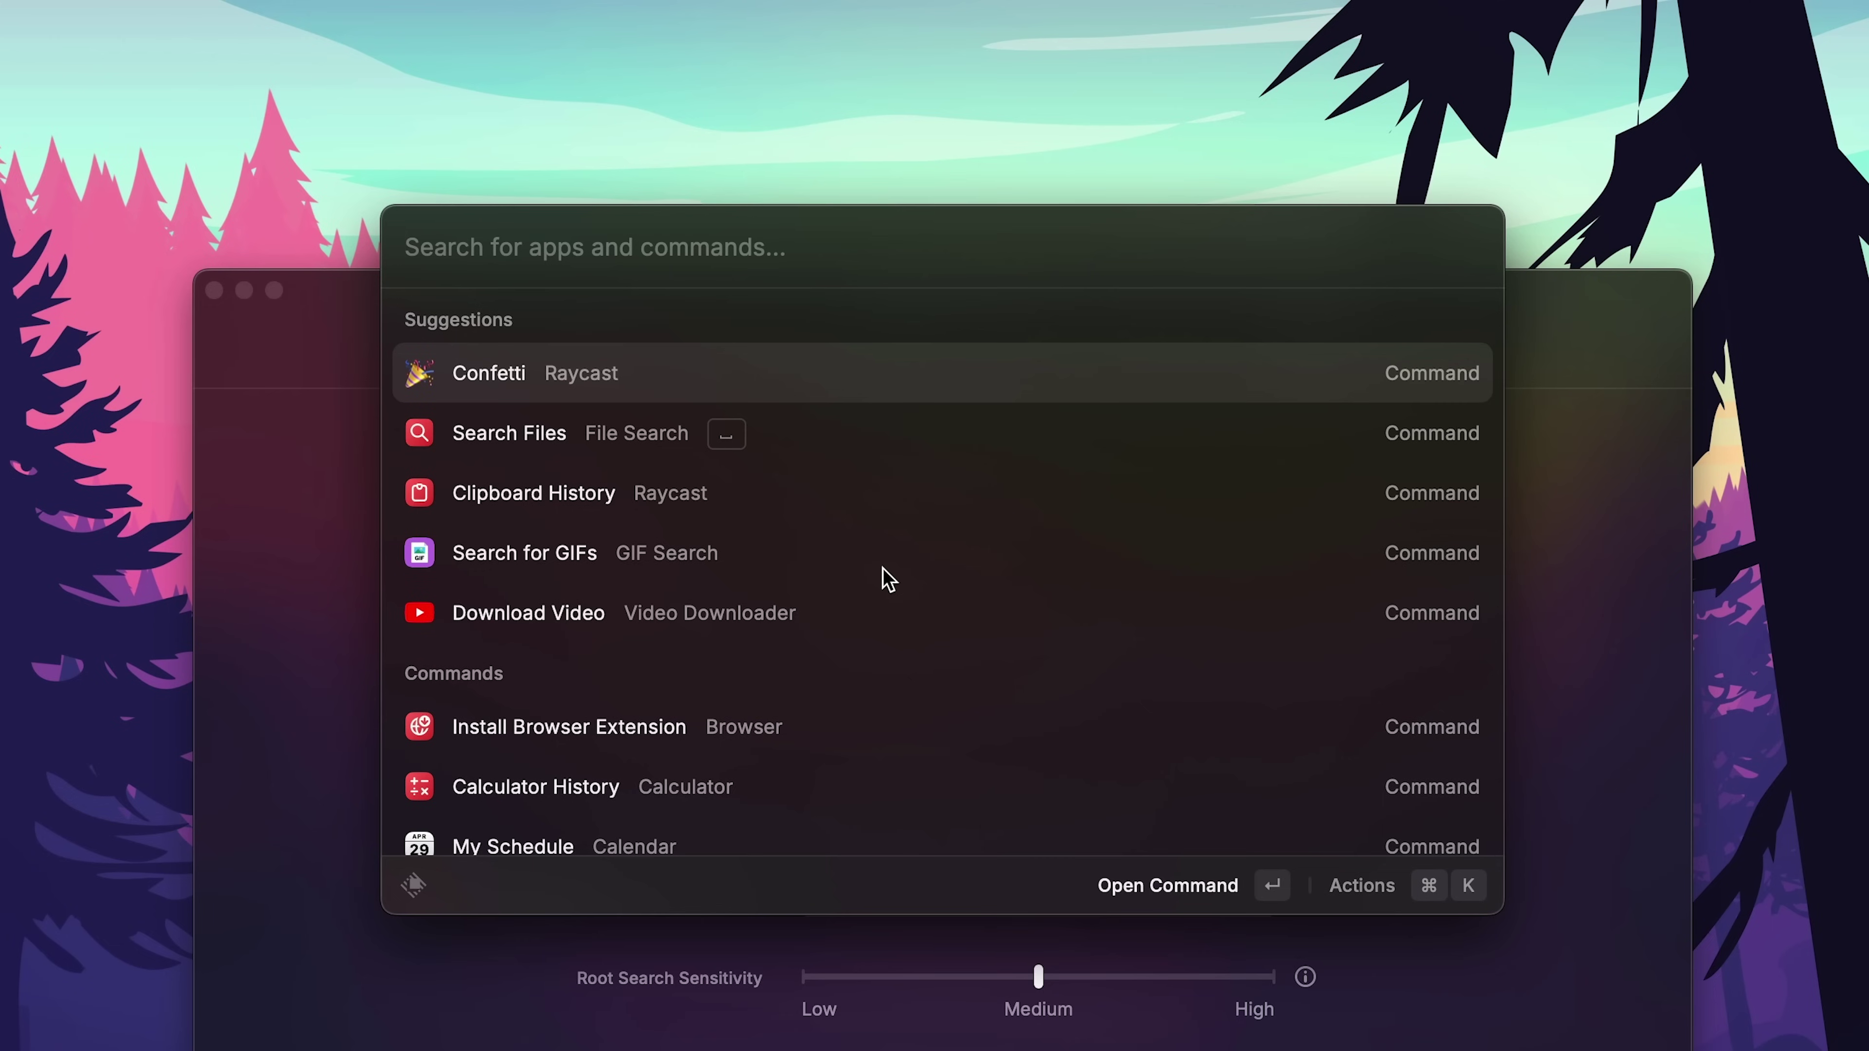
{"action": "type", "text": "clip"}
{"action": "key", "text": "Return"}
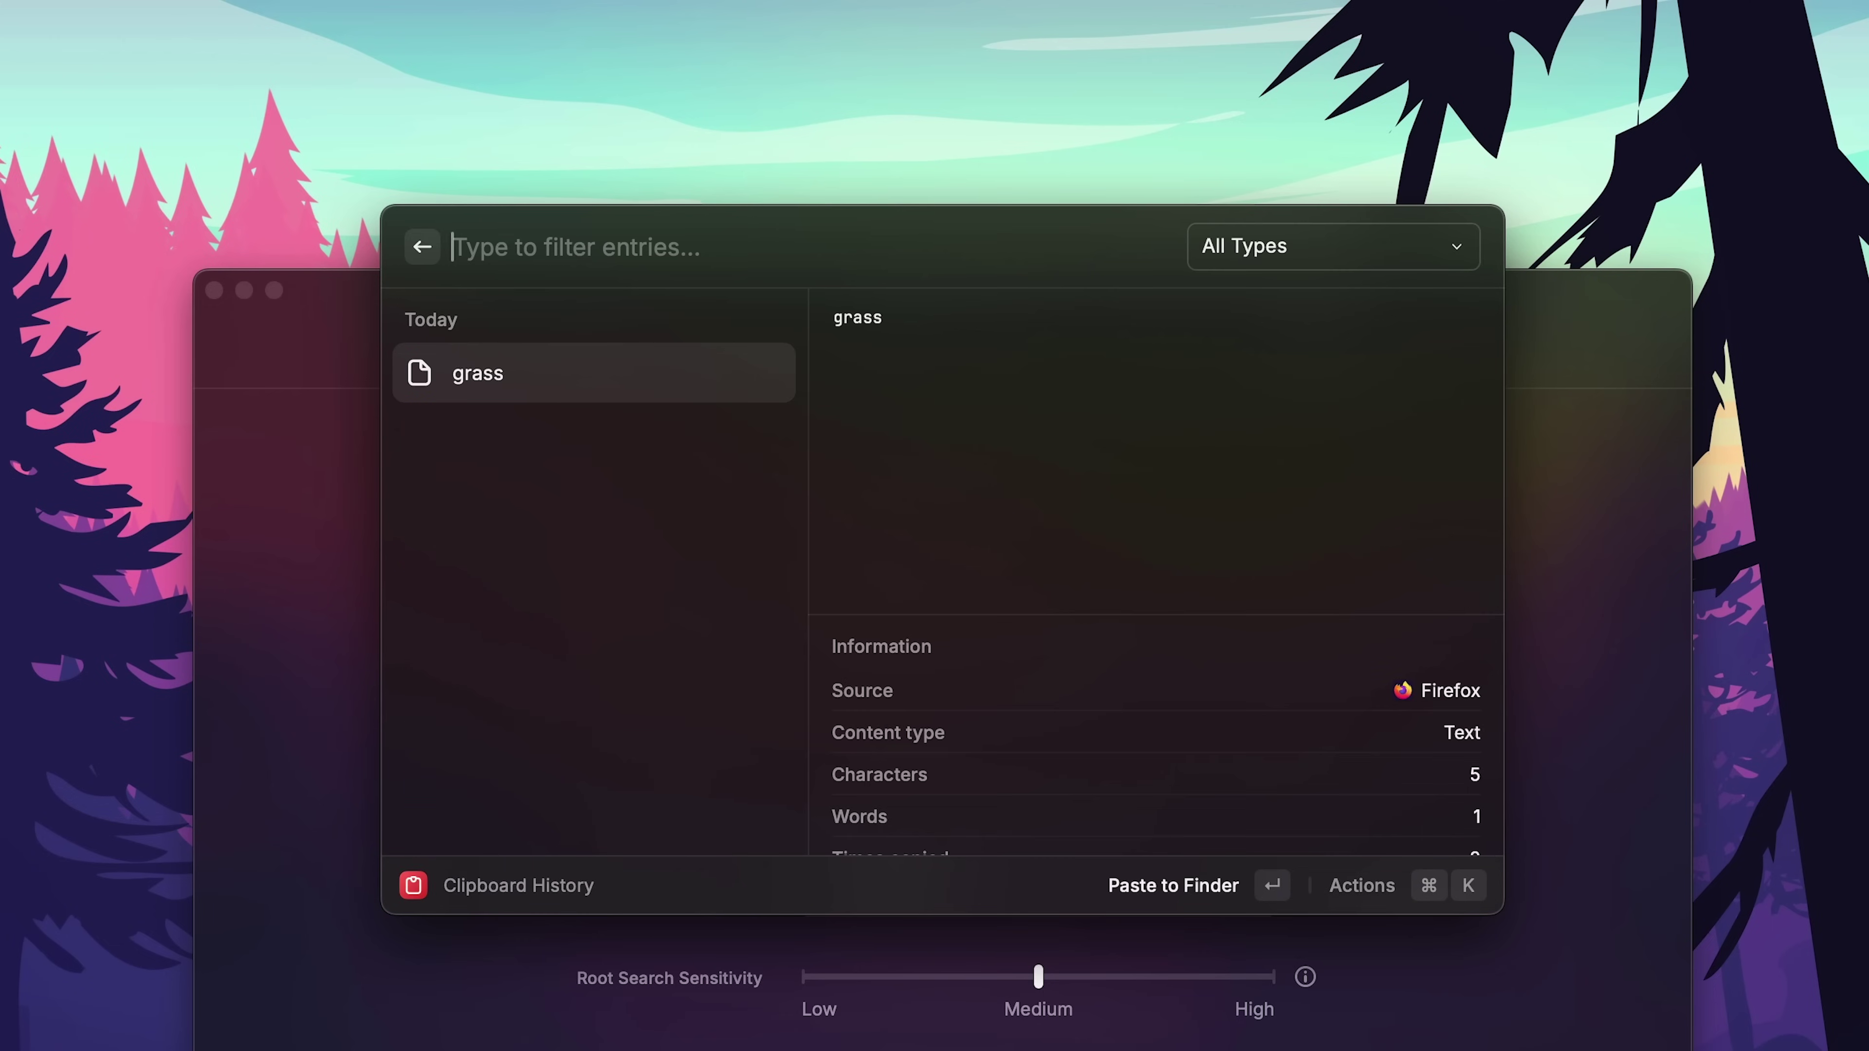
{"action": "key", "text": "Escape"}
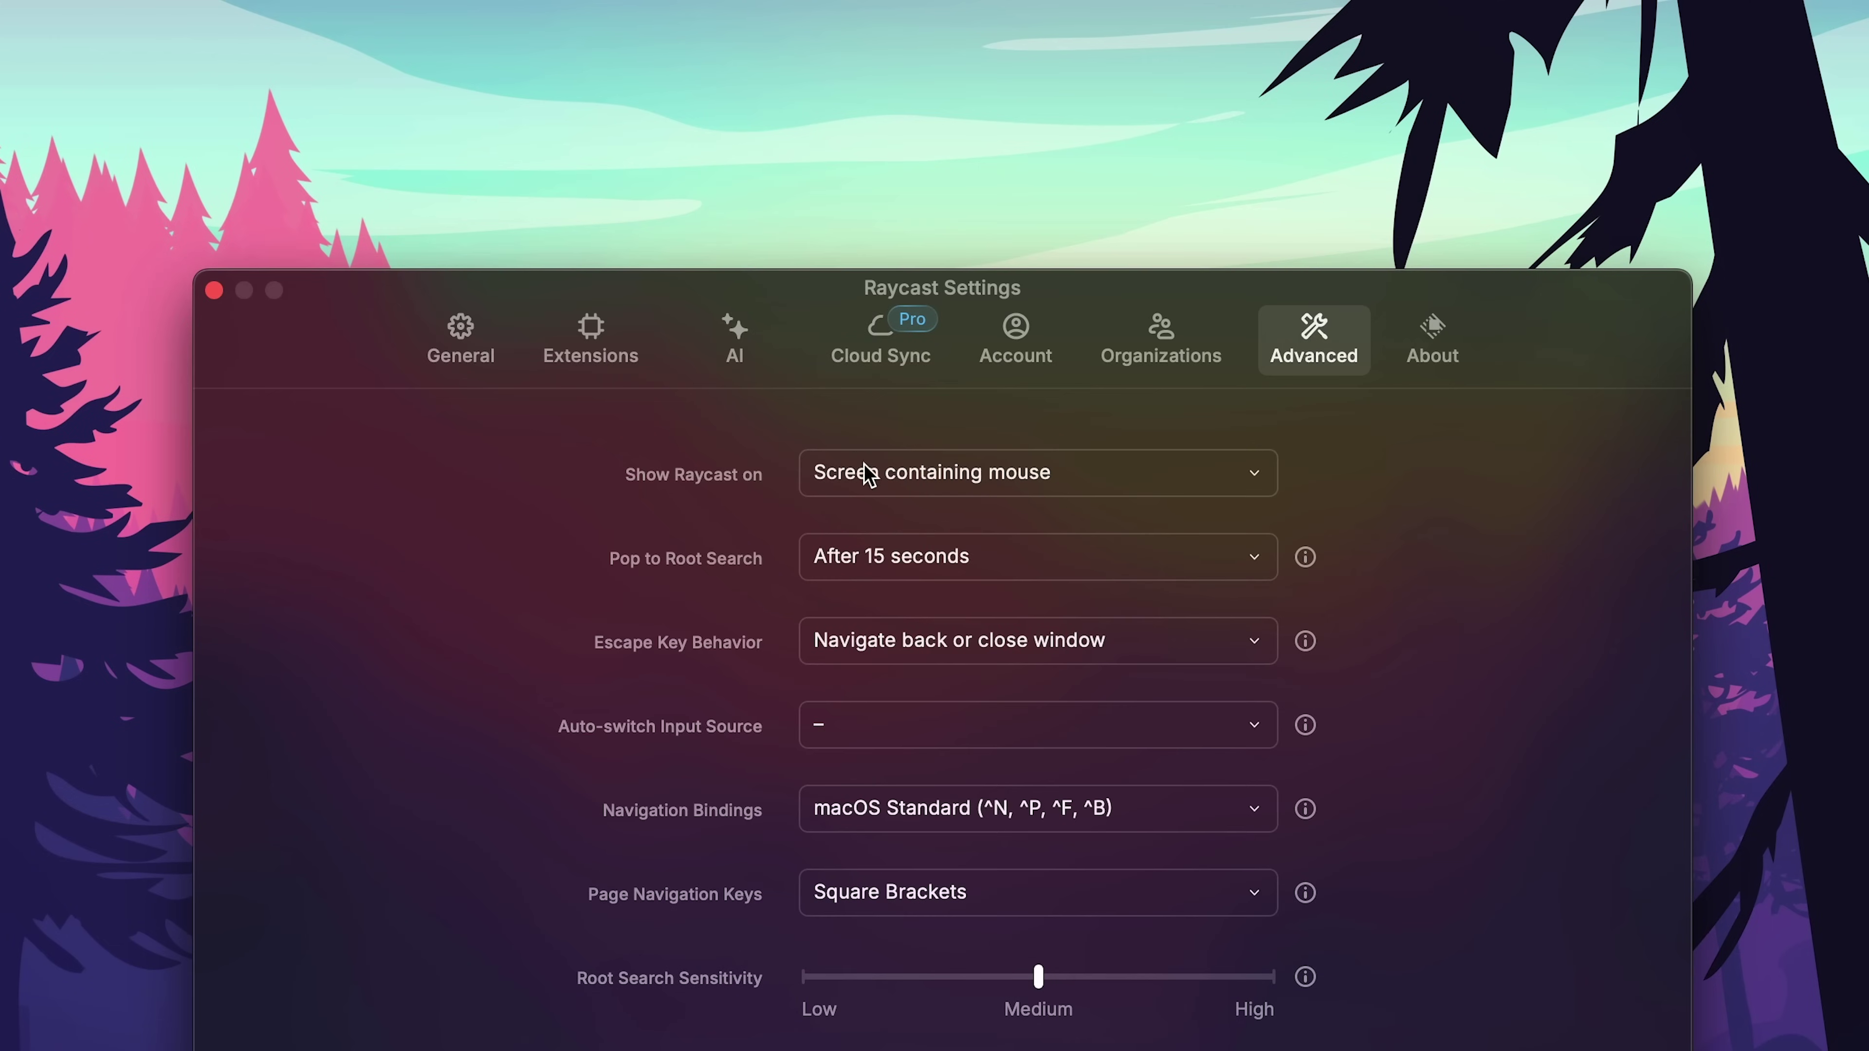
{"action": "key", "text": "super+shift+v"}
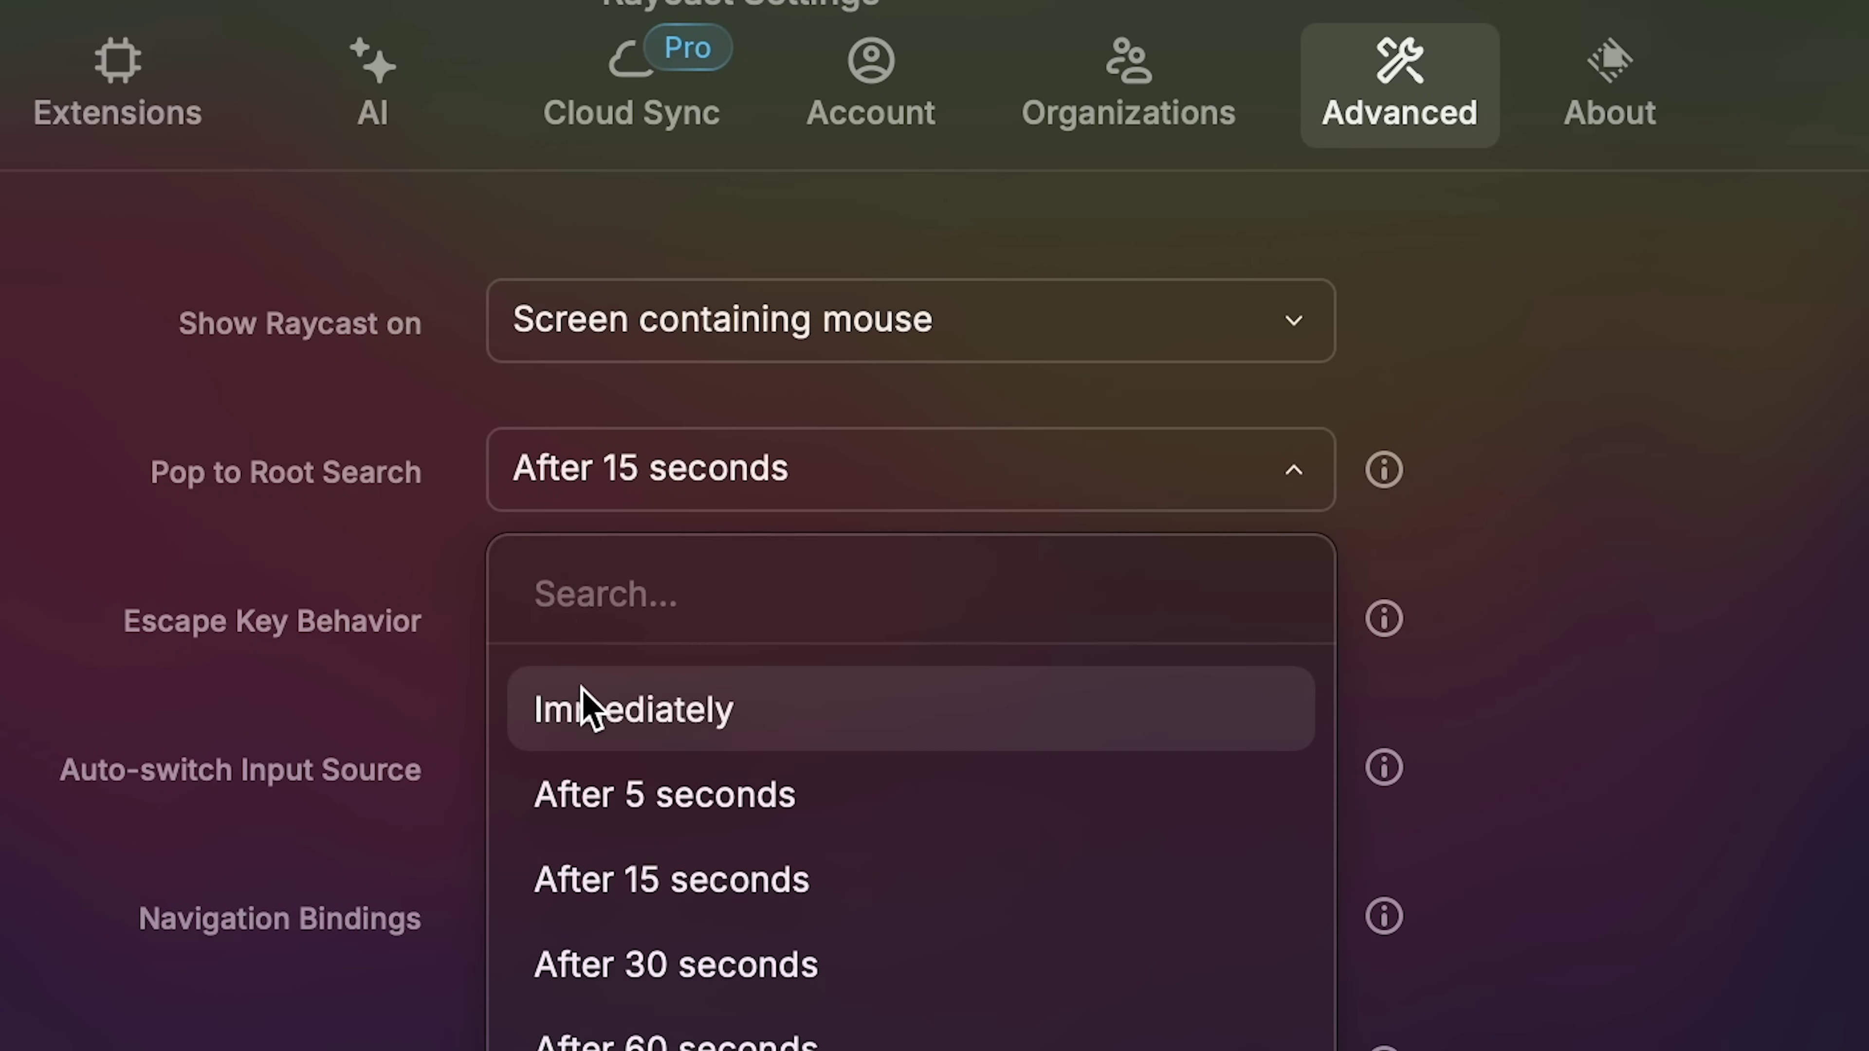
{"action": "left_click", "coordinate": [585, 710]}
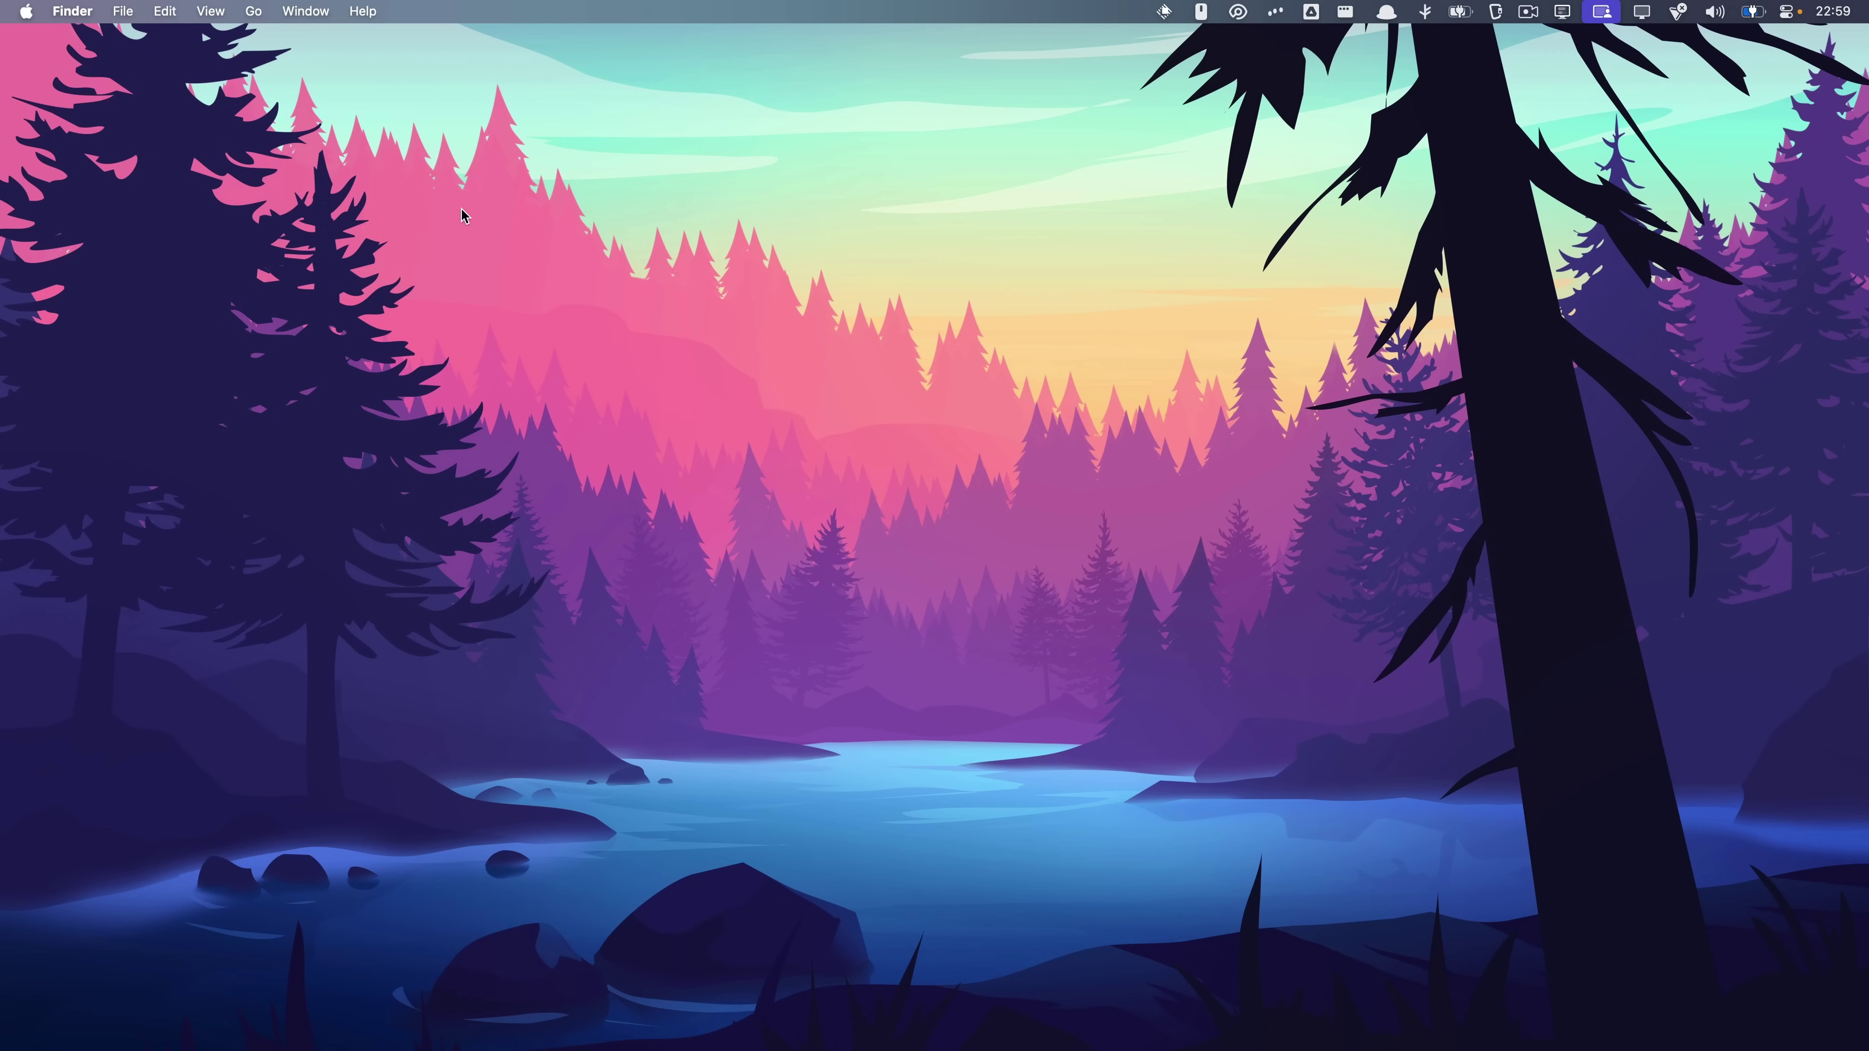
Copy the grass entry from Clipboard History and return to root search.
{"action": "key", "text": "alt+space"}
{"action": "type", "text": "clip"}
{"action": "key", "text": "Return"}
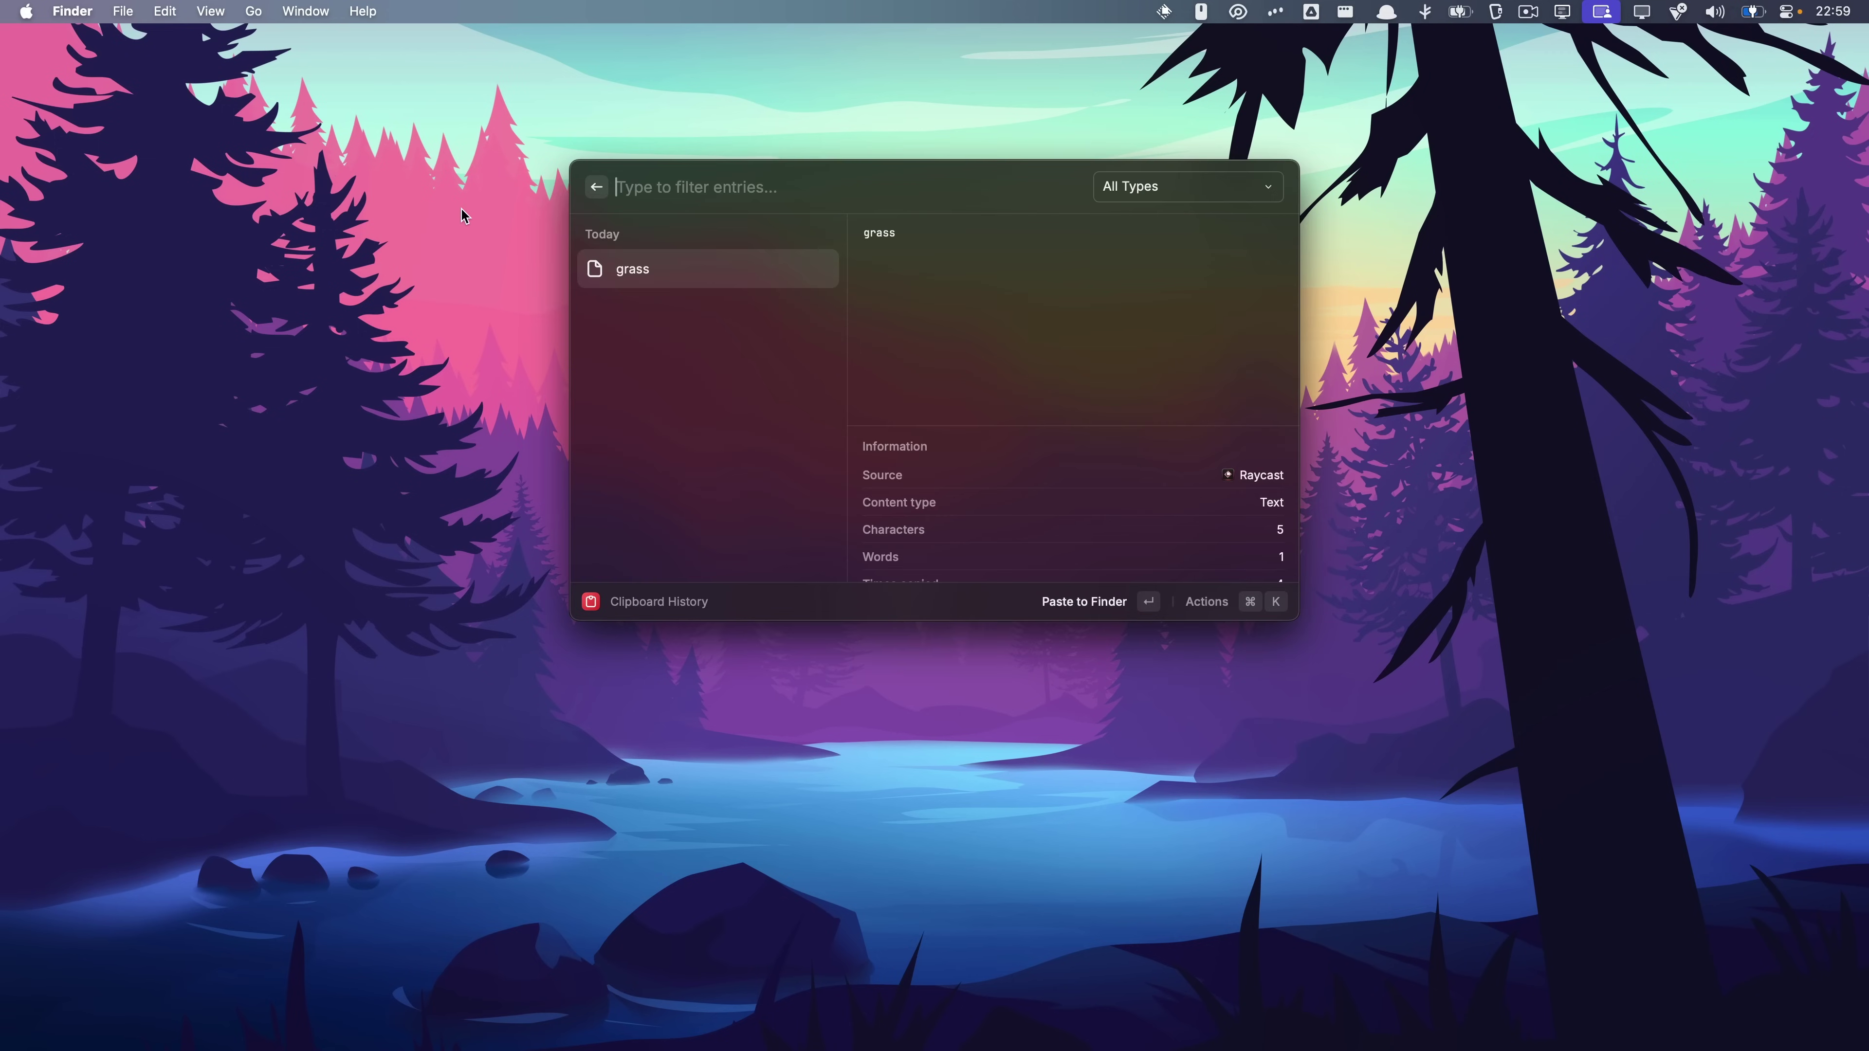
{"action": "key", "text": "super+Return"}
{"action": "key", "text": "alt+space"}
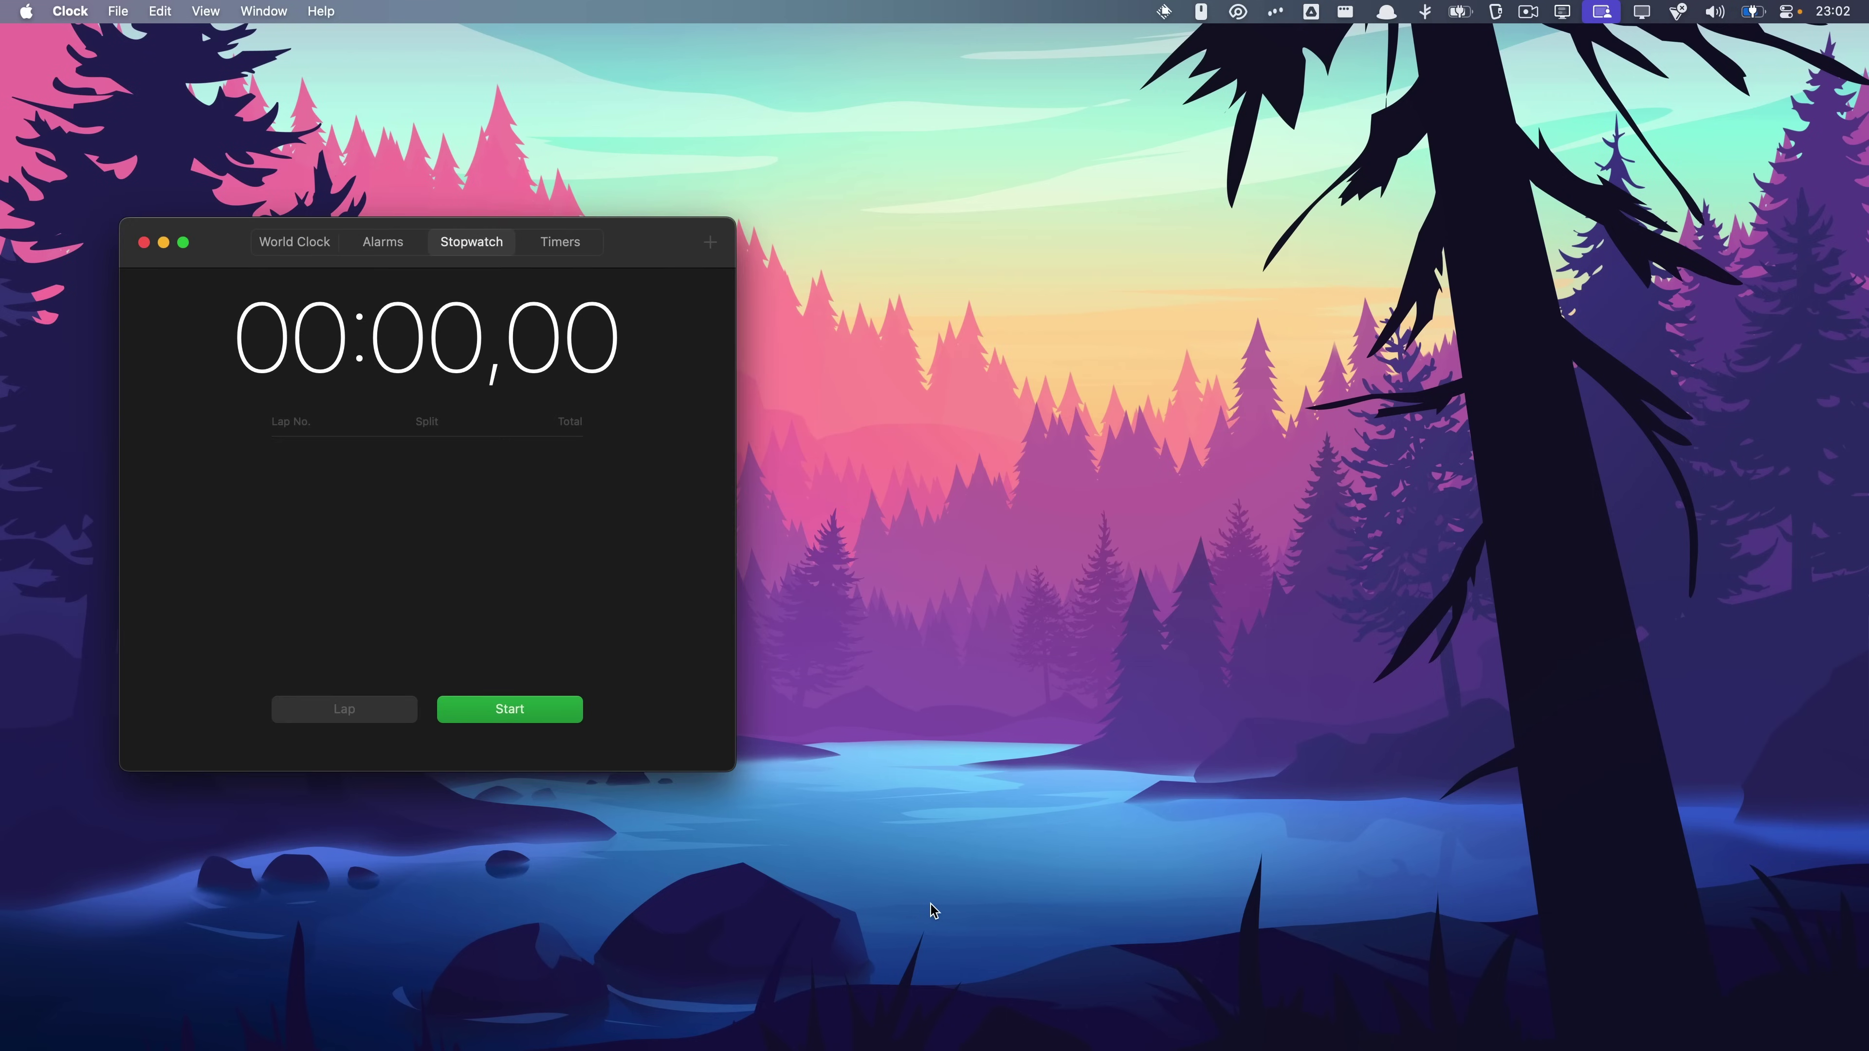
Time a run on the enlarged Clock stopwatch to 00:31,55, then quit Clock.
{"action": "left_click_drag", "start_coordinate": [735, 770], "coordinate": [1108, 957]}
{"action": "left_click", "coordinate": [730, 891]}
{"action": "key", "text": "super+l"}
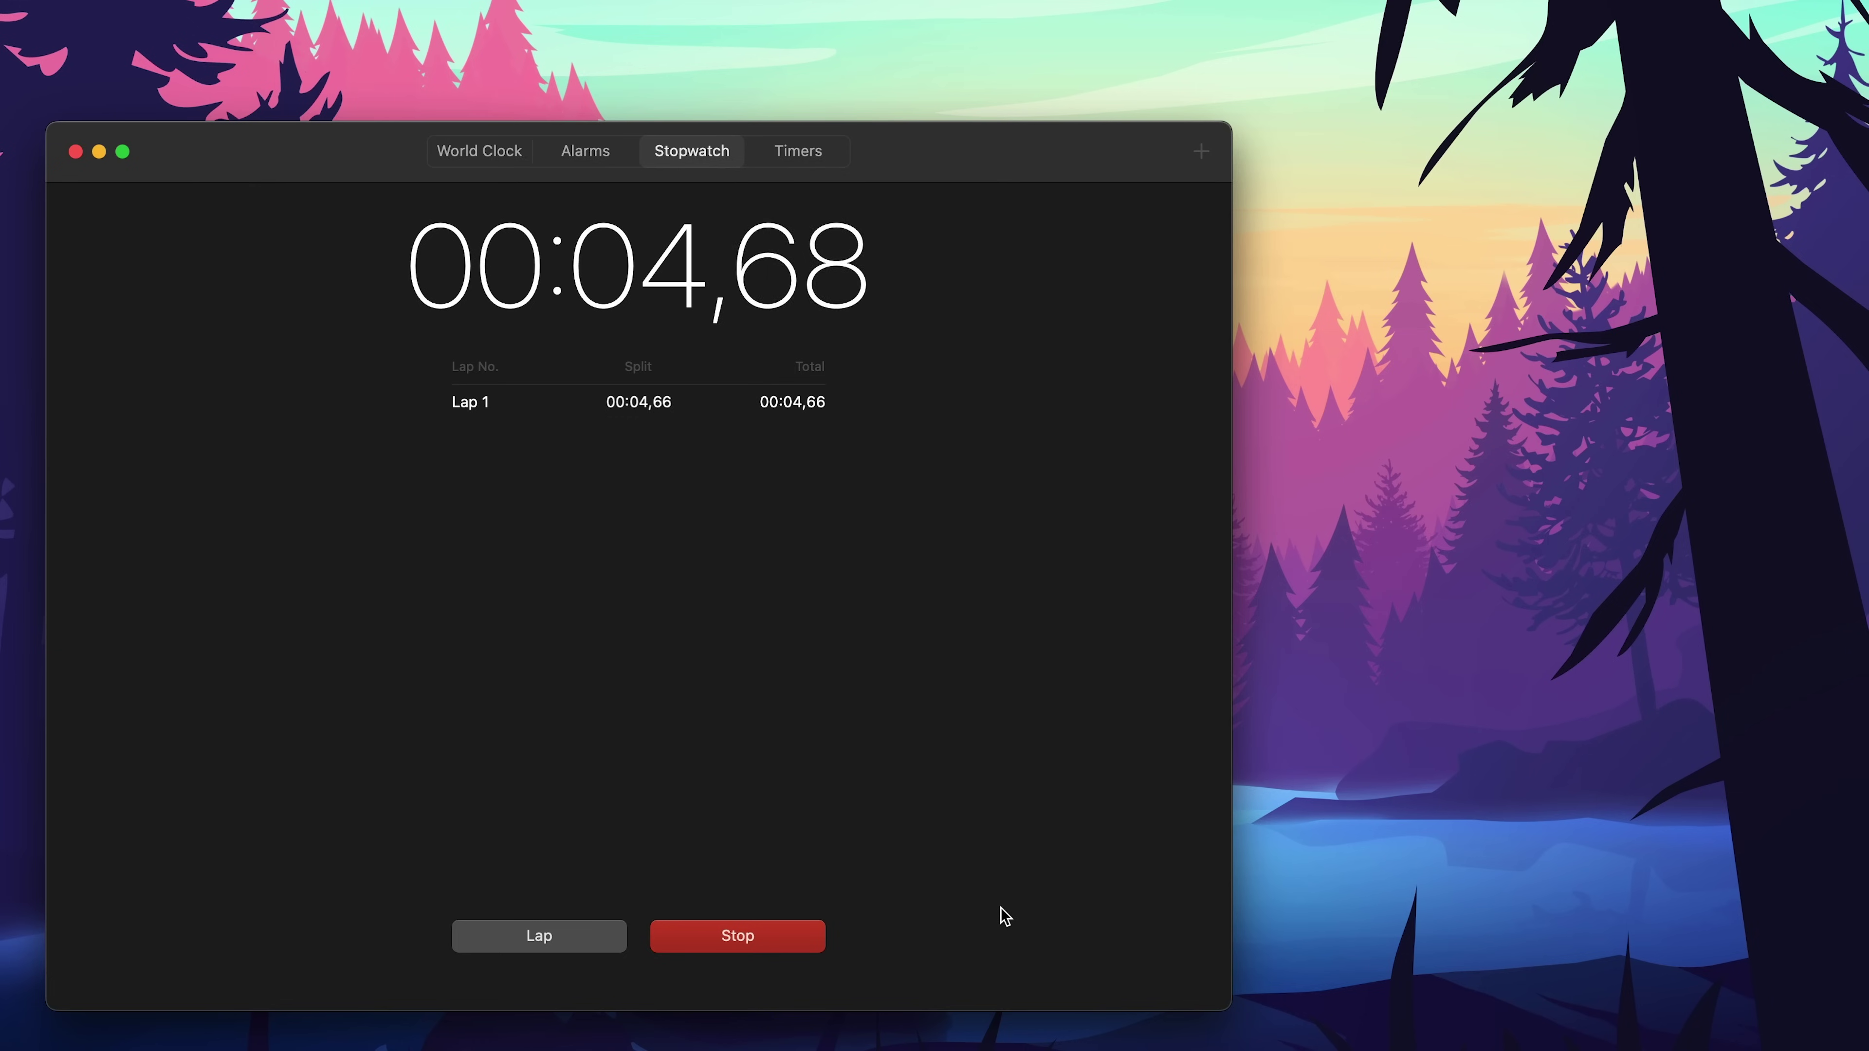
{"action": "left_click", "coordinate": [729, 933]}
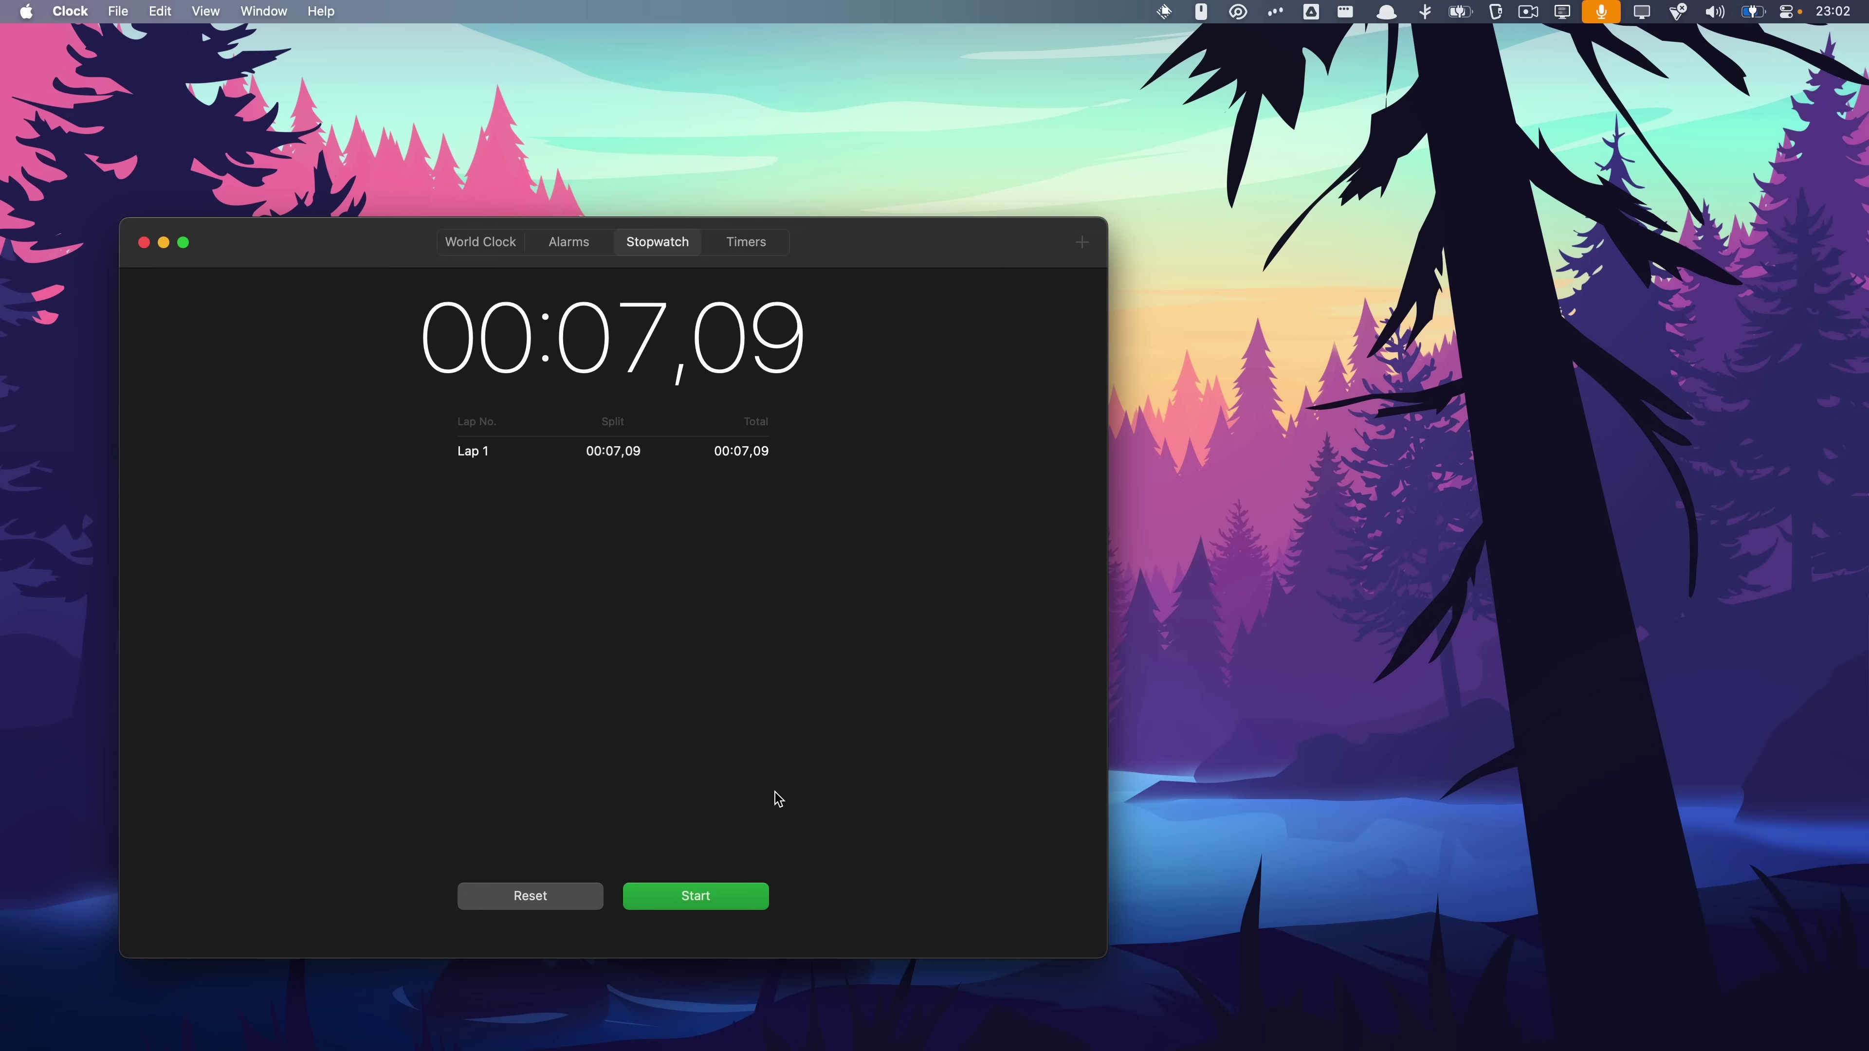
{"action": "left_click", "coordinate": [732, 907]}
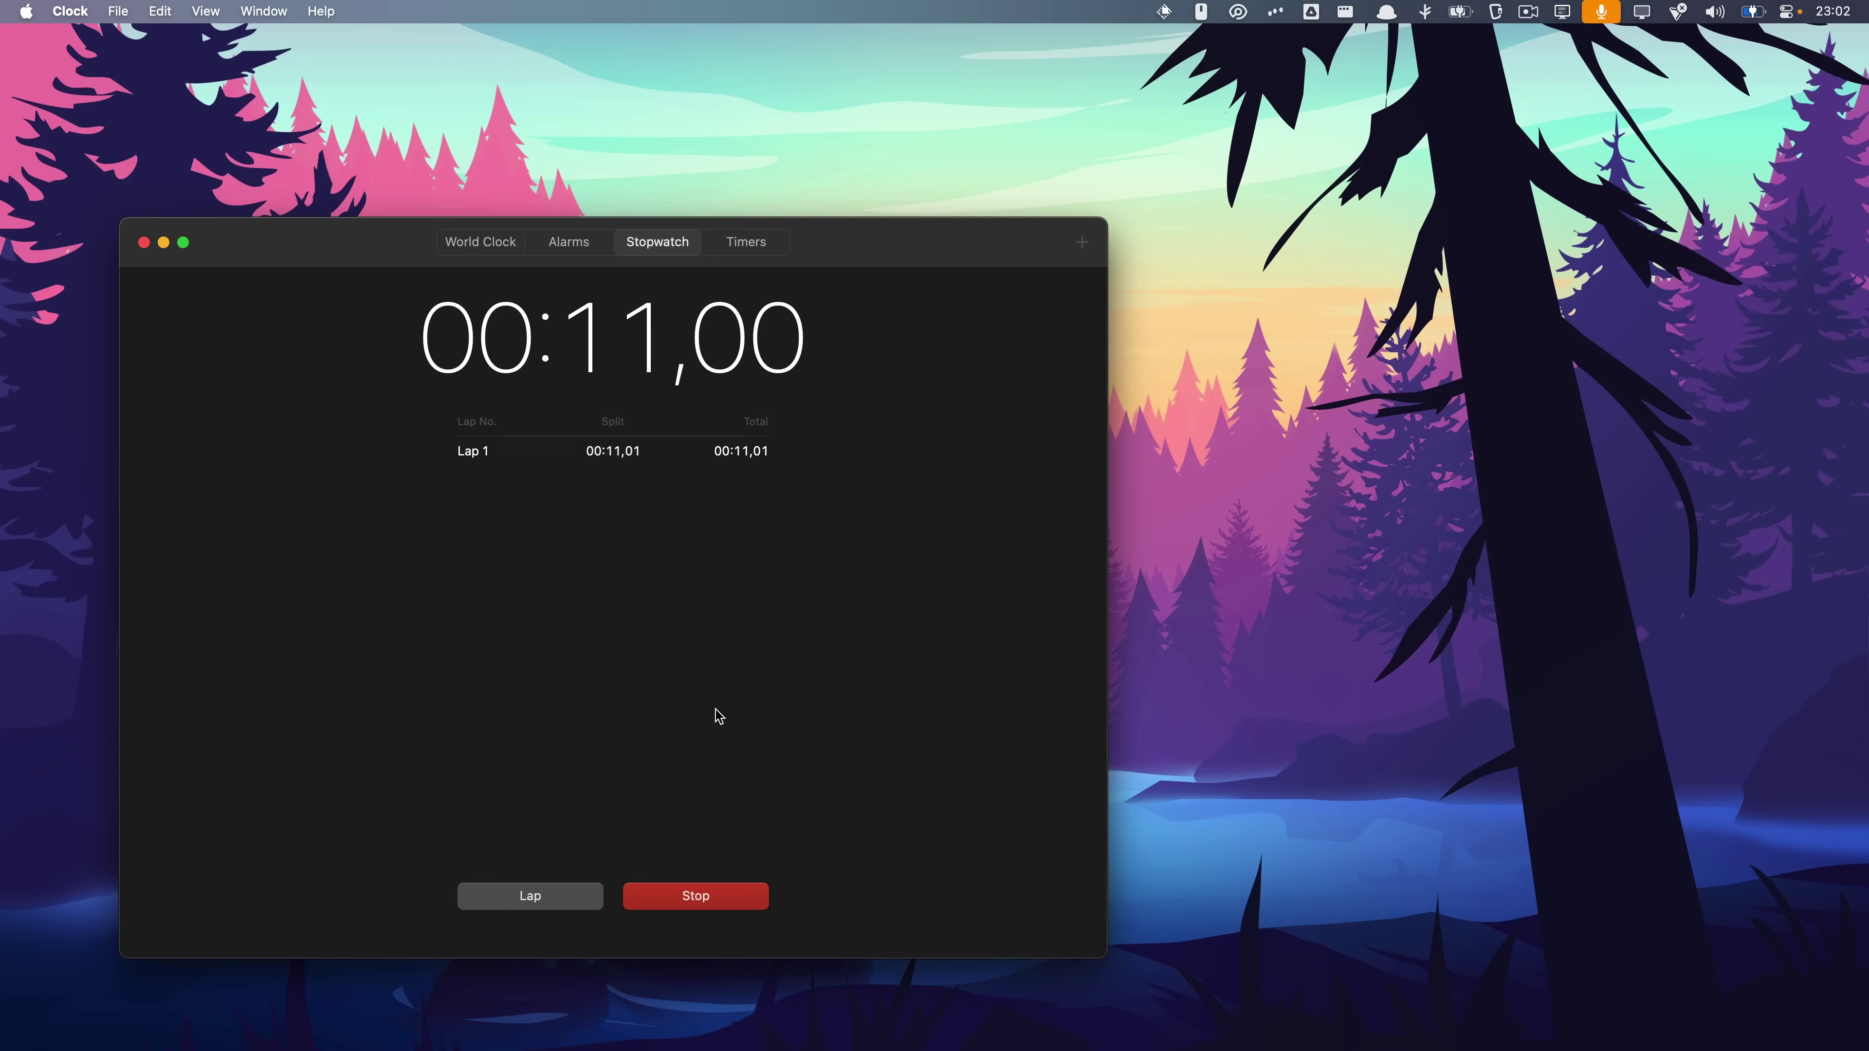
{"action": "left_click_drag", "start_coordinate": [346, 243], "coordinate": [572, 217]}
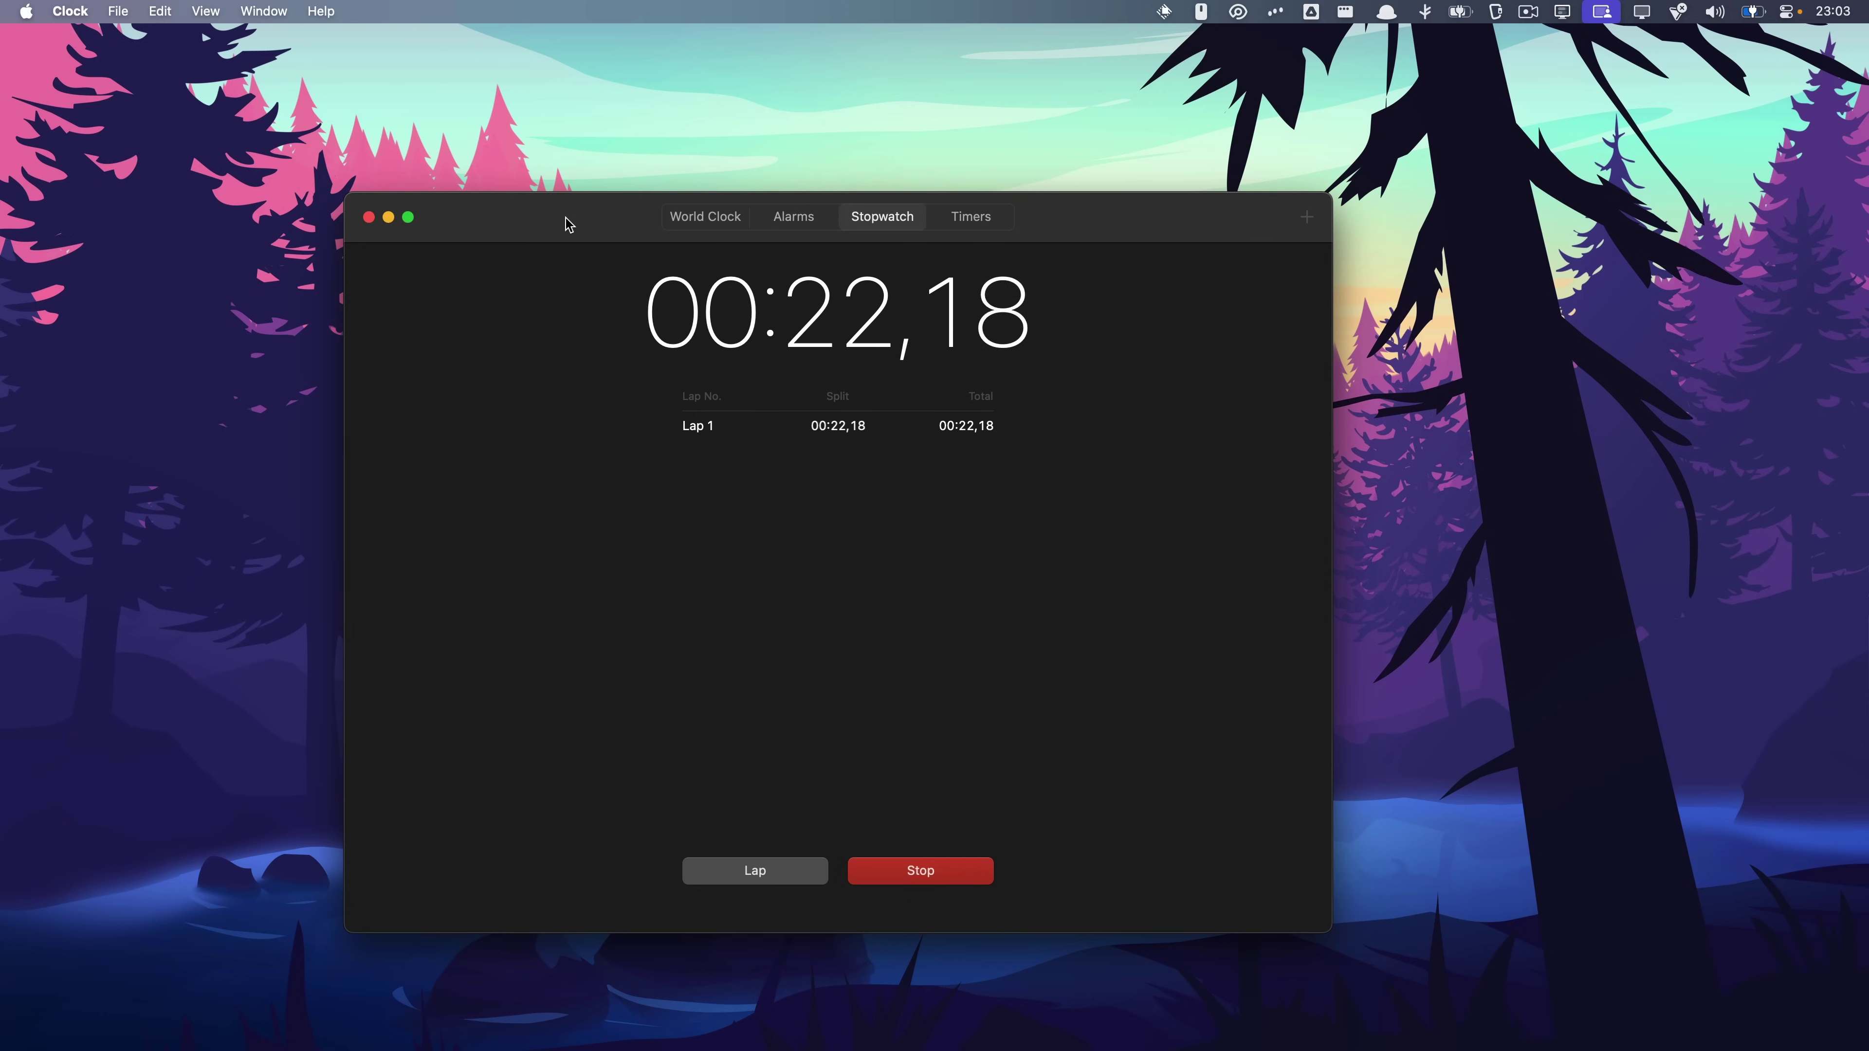
{"action": "key", "text": "alt+space"}
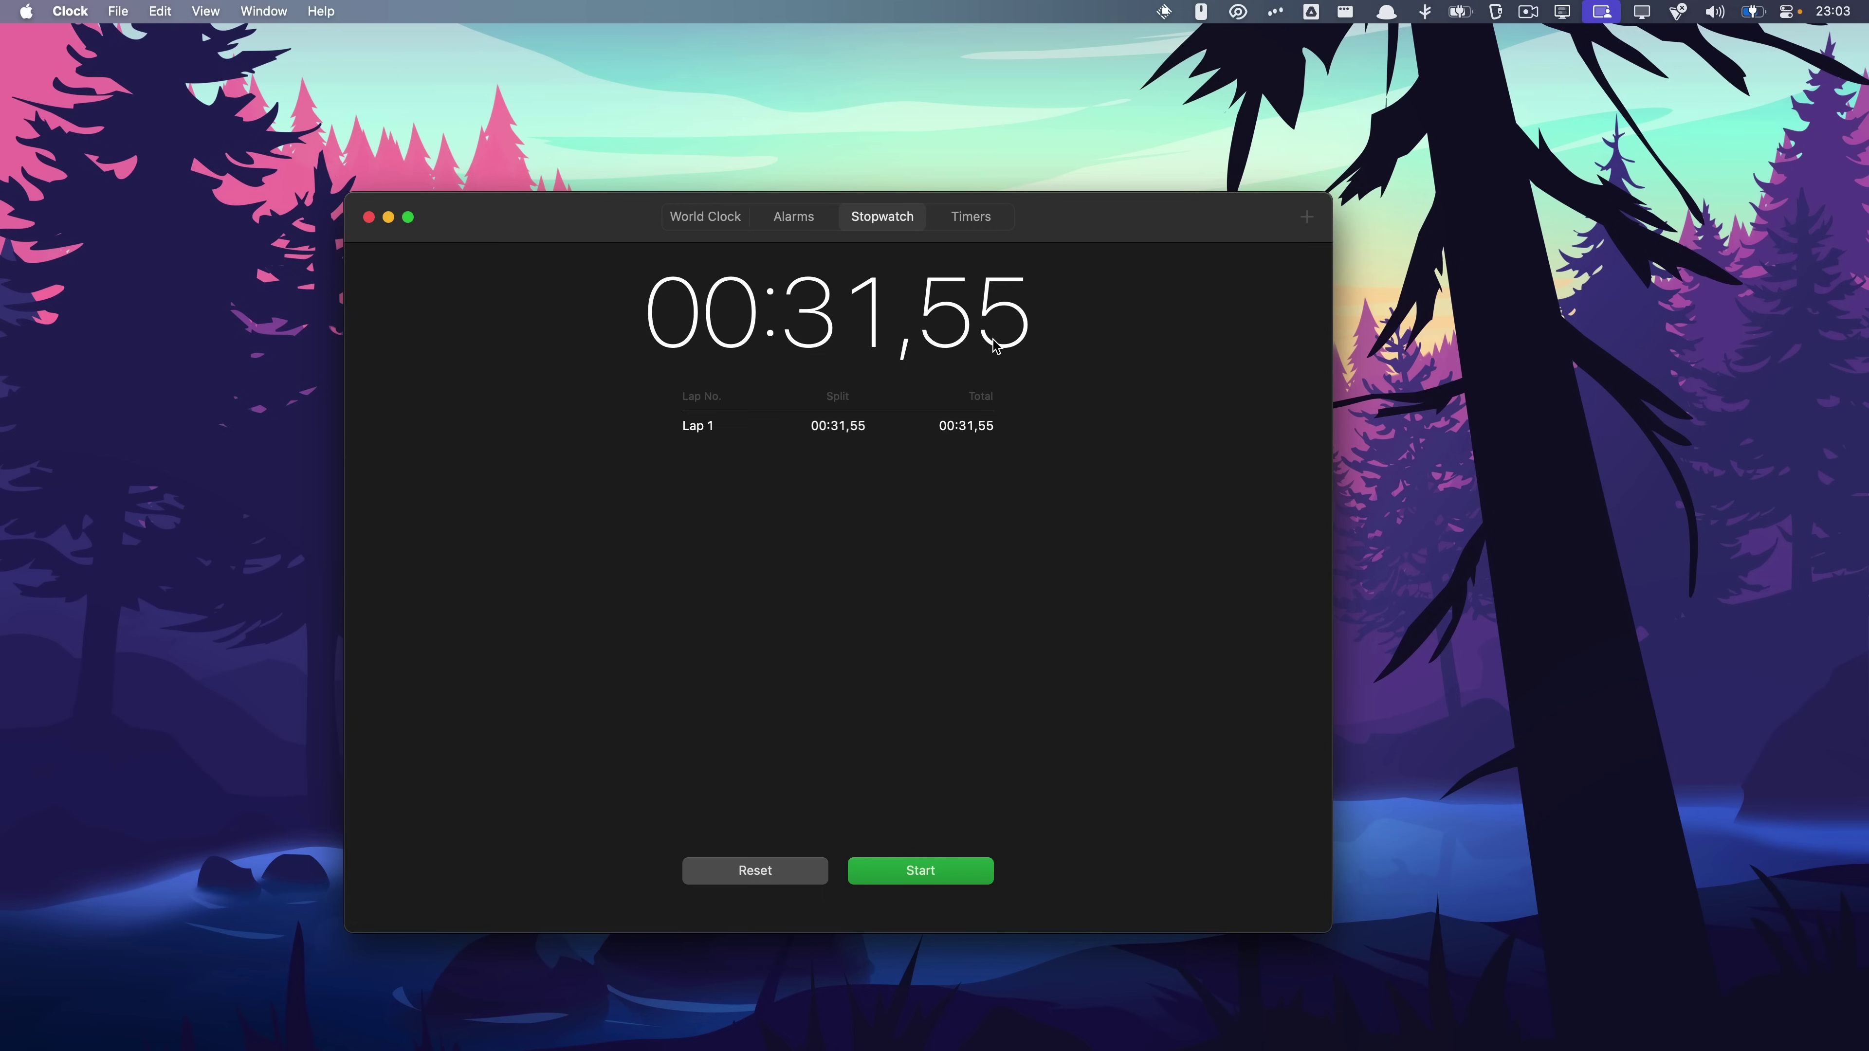
{"action": "key", "text": "super+q"}
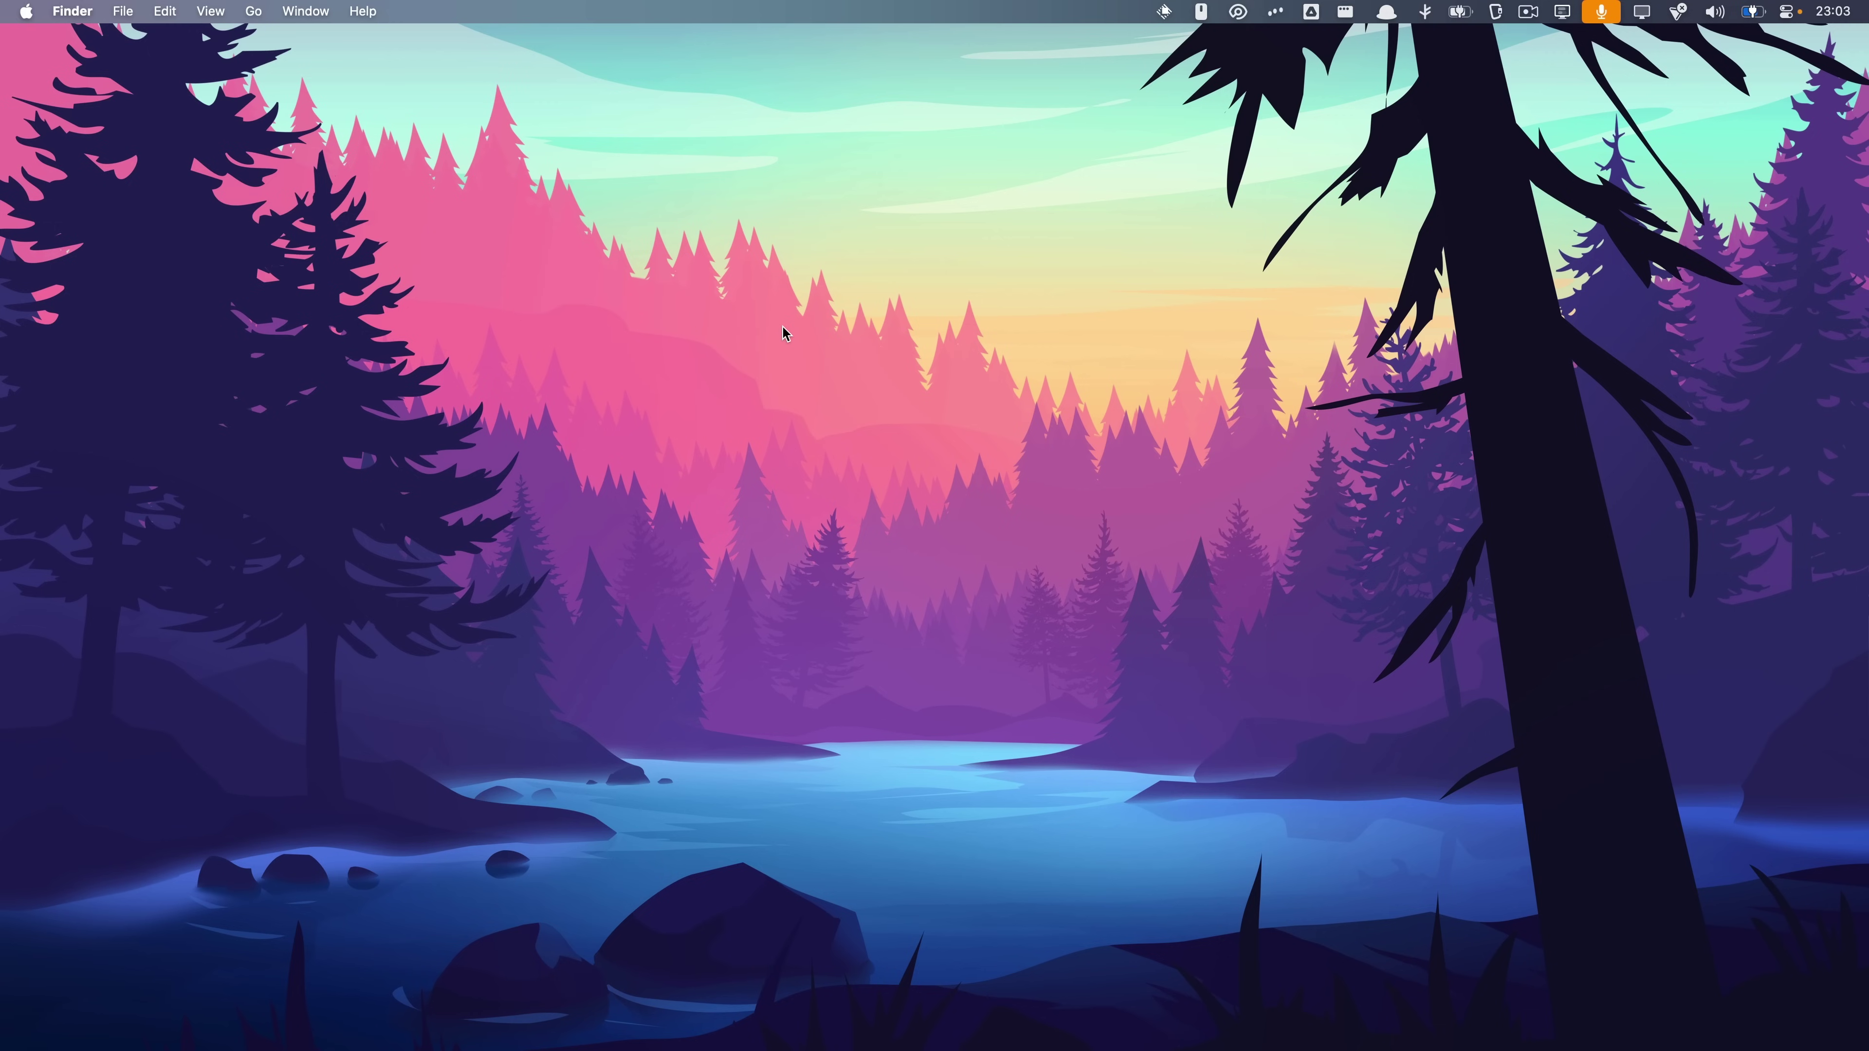
Uninstall the Timers extension from Manage Stopwatches' actions and confirm.
{"action": "key", "text": "alt+space"}
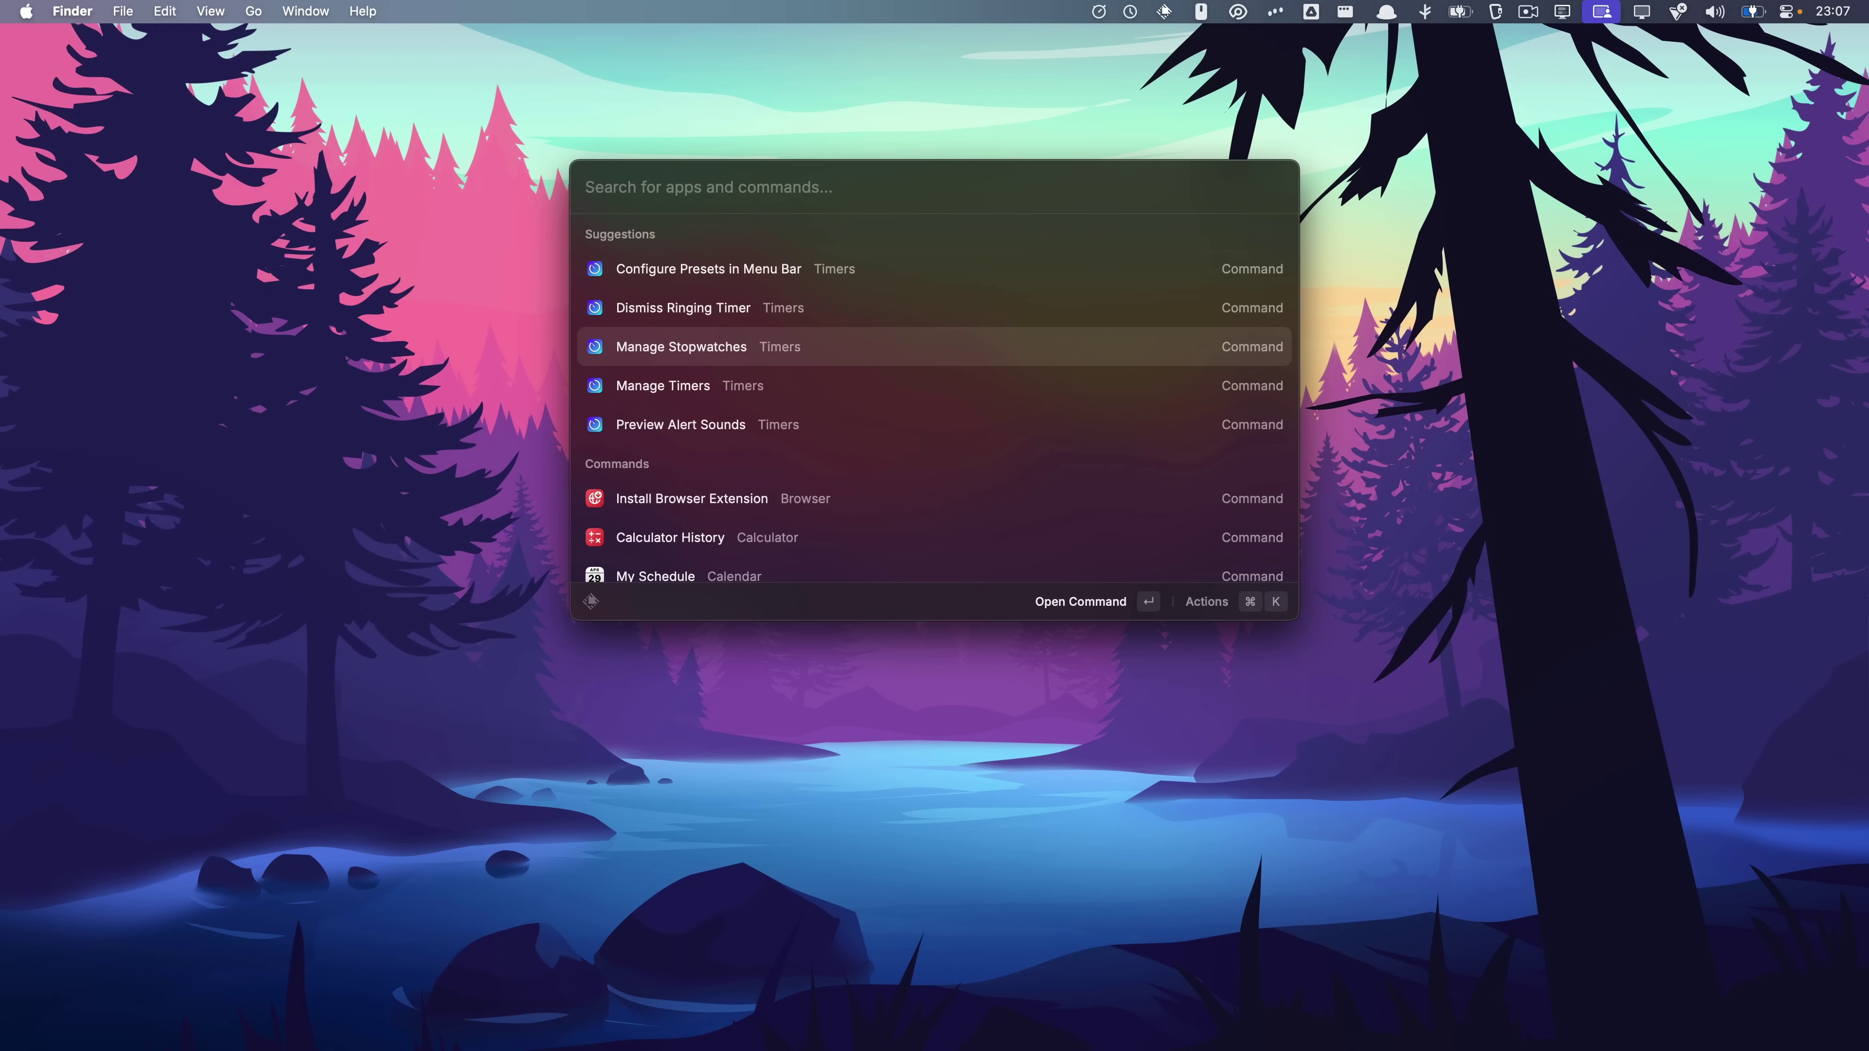
{"action": "key", "text": "super+k"}
{"action": "type", "text": "un"}
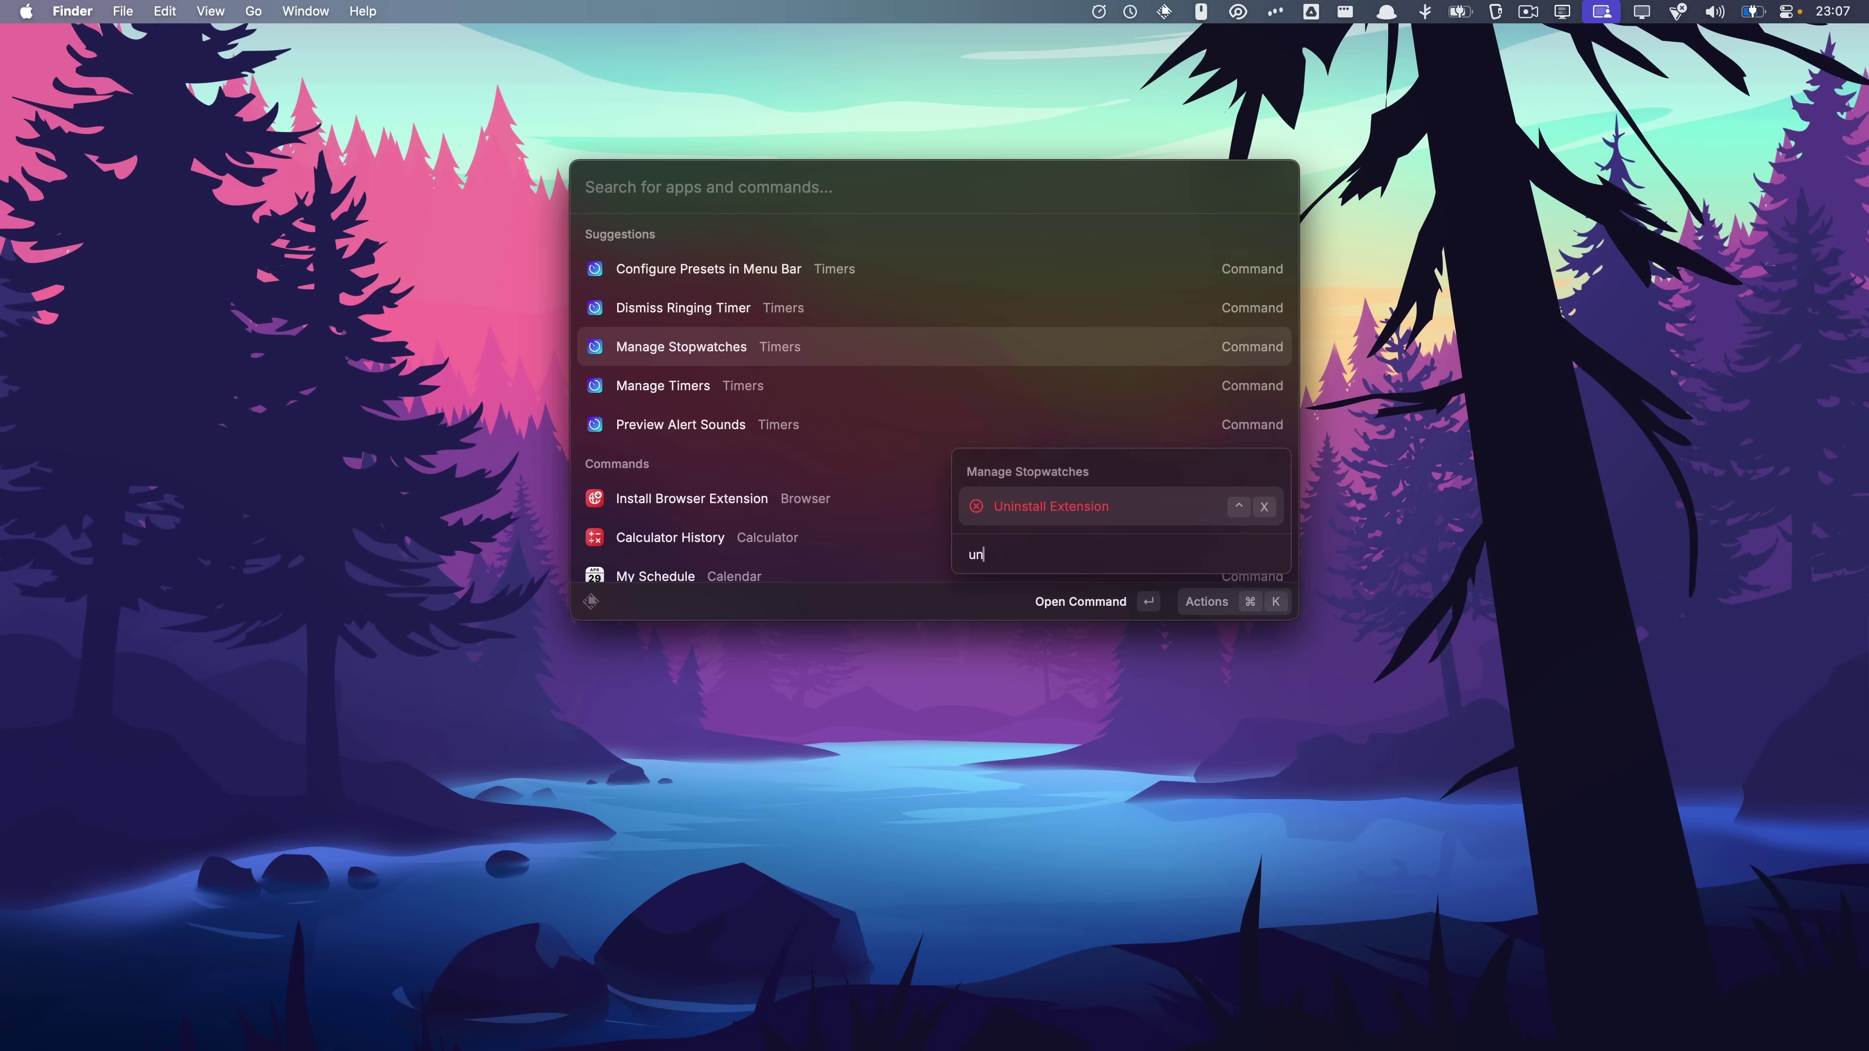
{"action": "key", "text": "Return"}
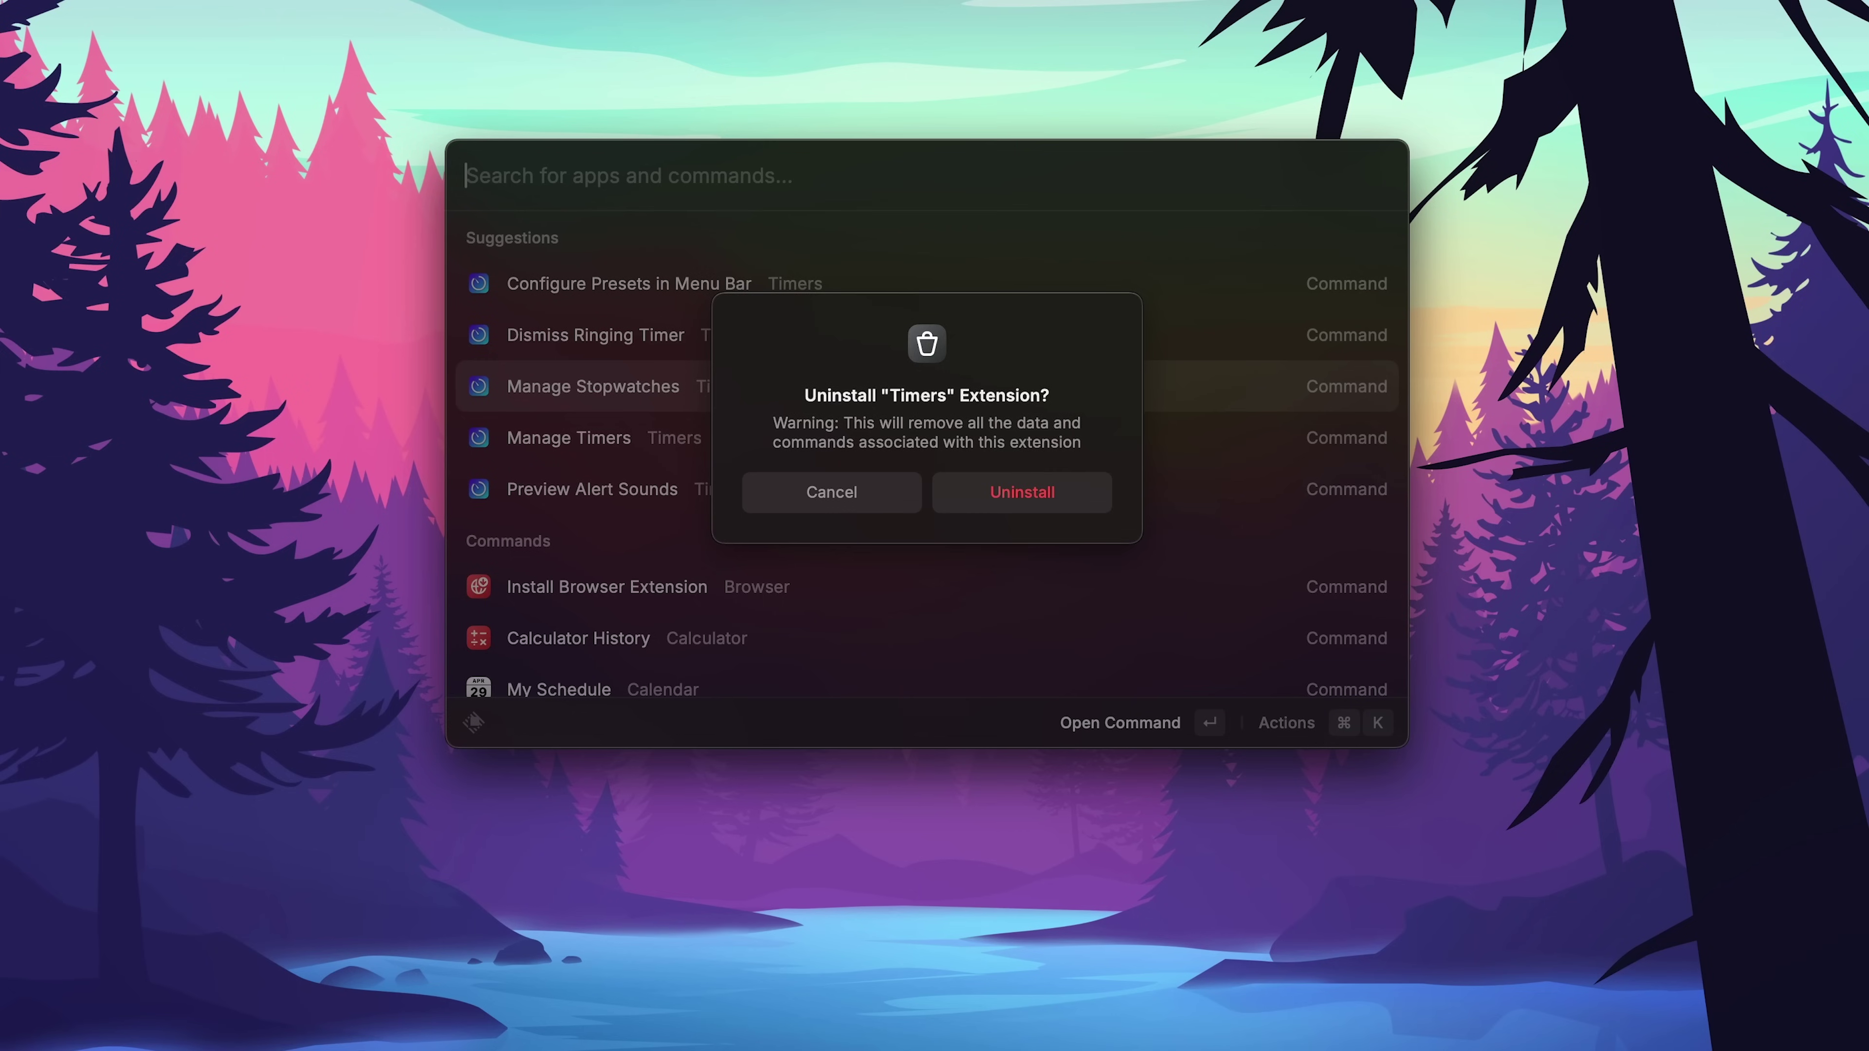
{"action": "key", "text": "Return"}
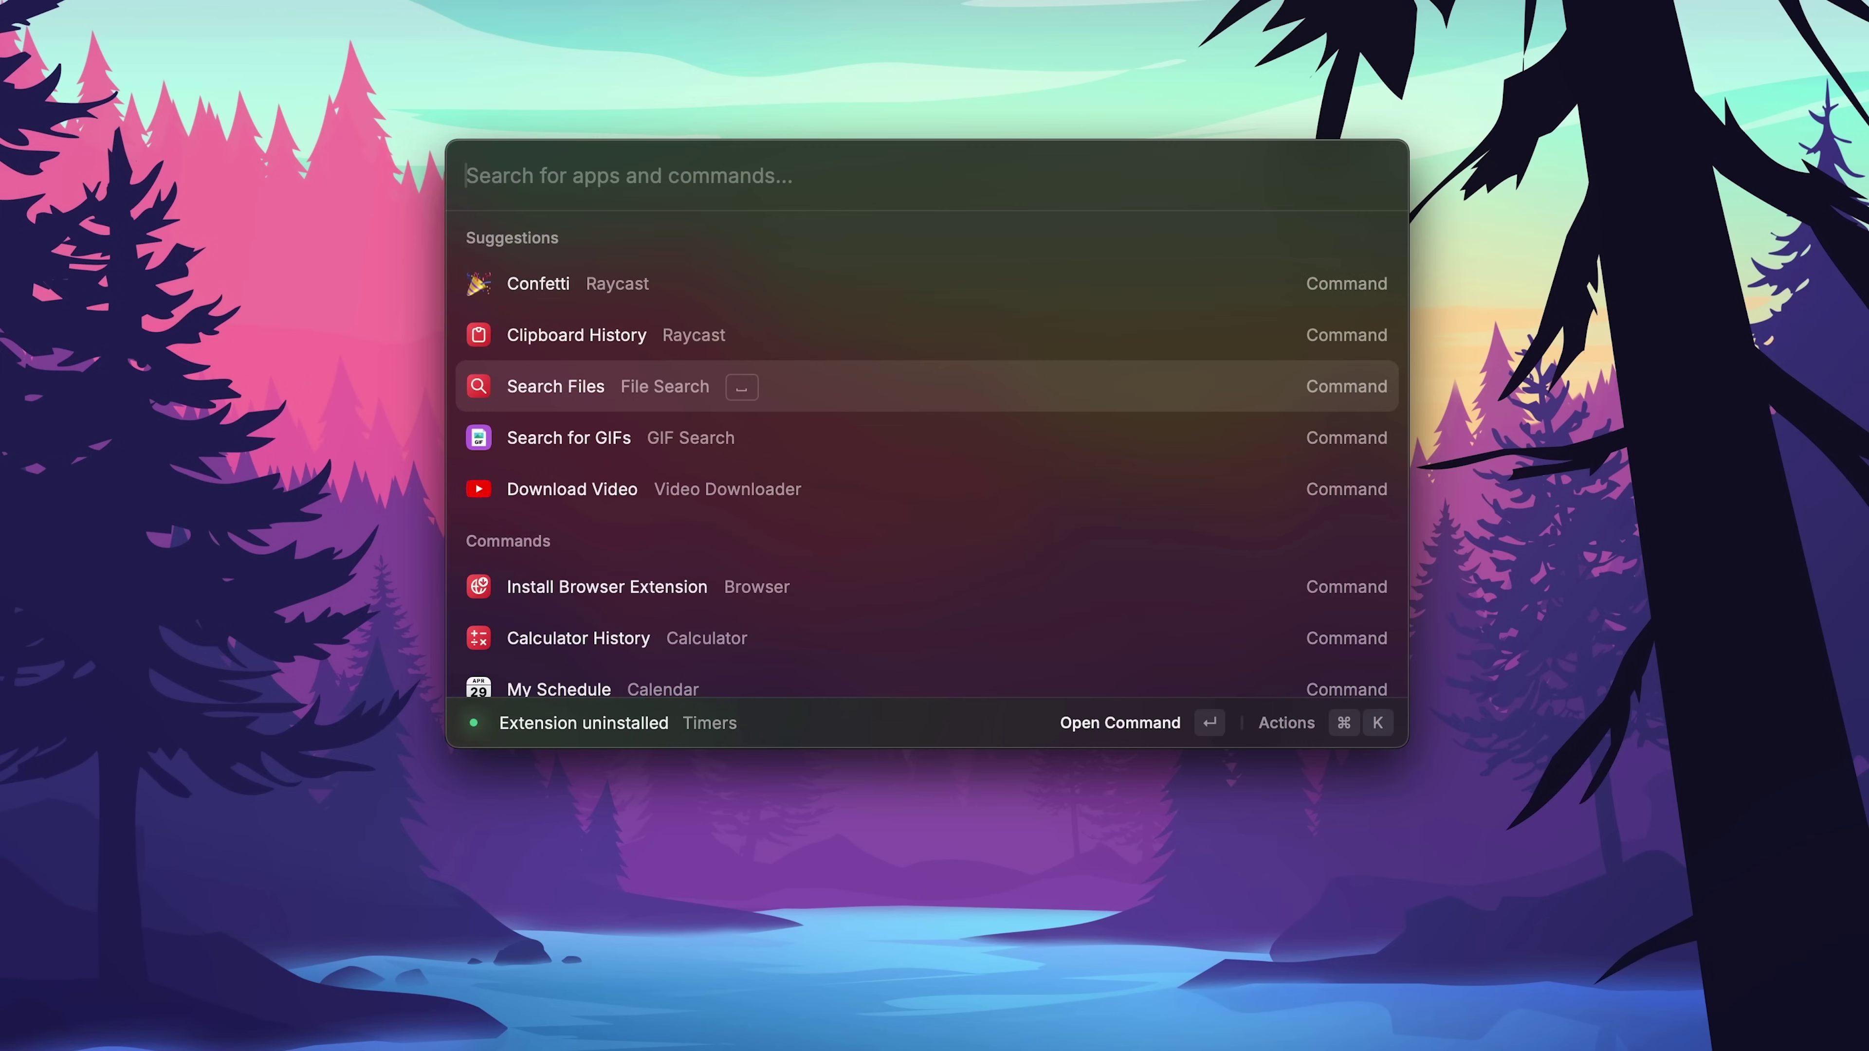
Open Start Typing Practice and cycle to a new practice quote.
{"action": "type", "text": "typing"}
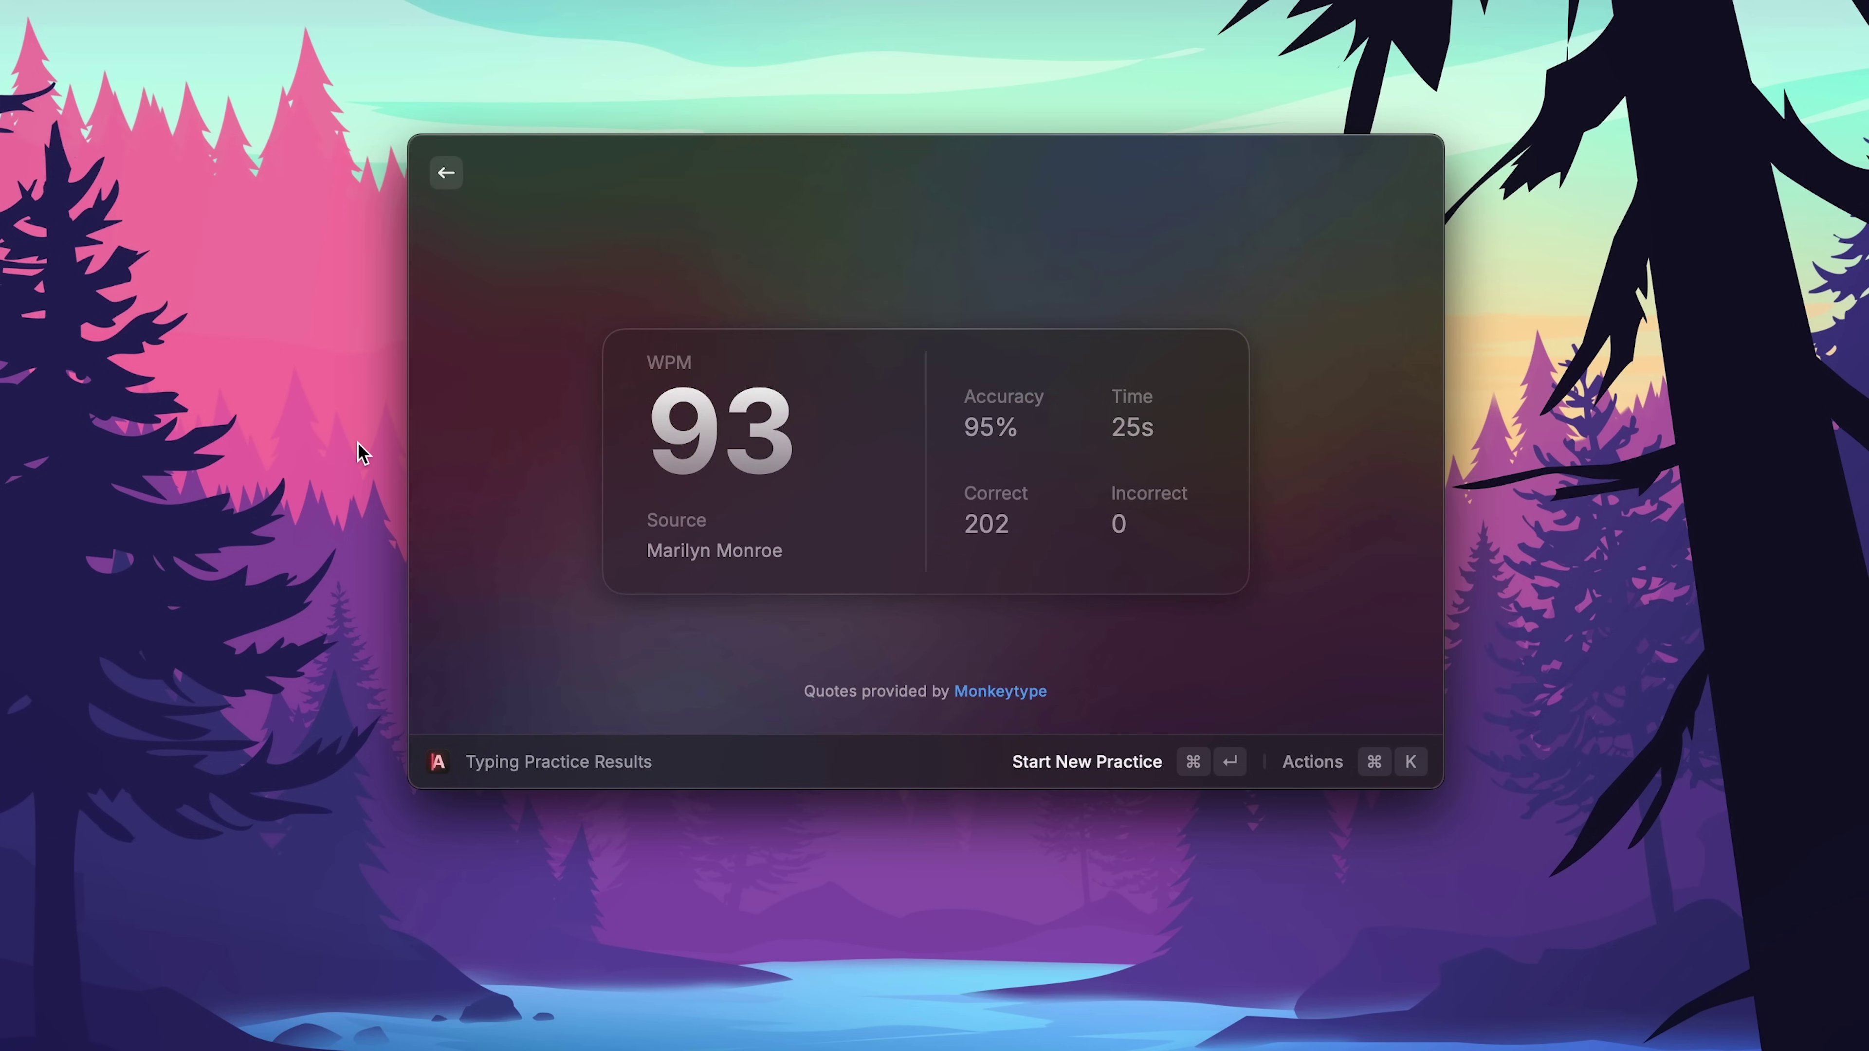
{"action": "key", "text": "super+Return"}
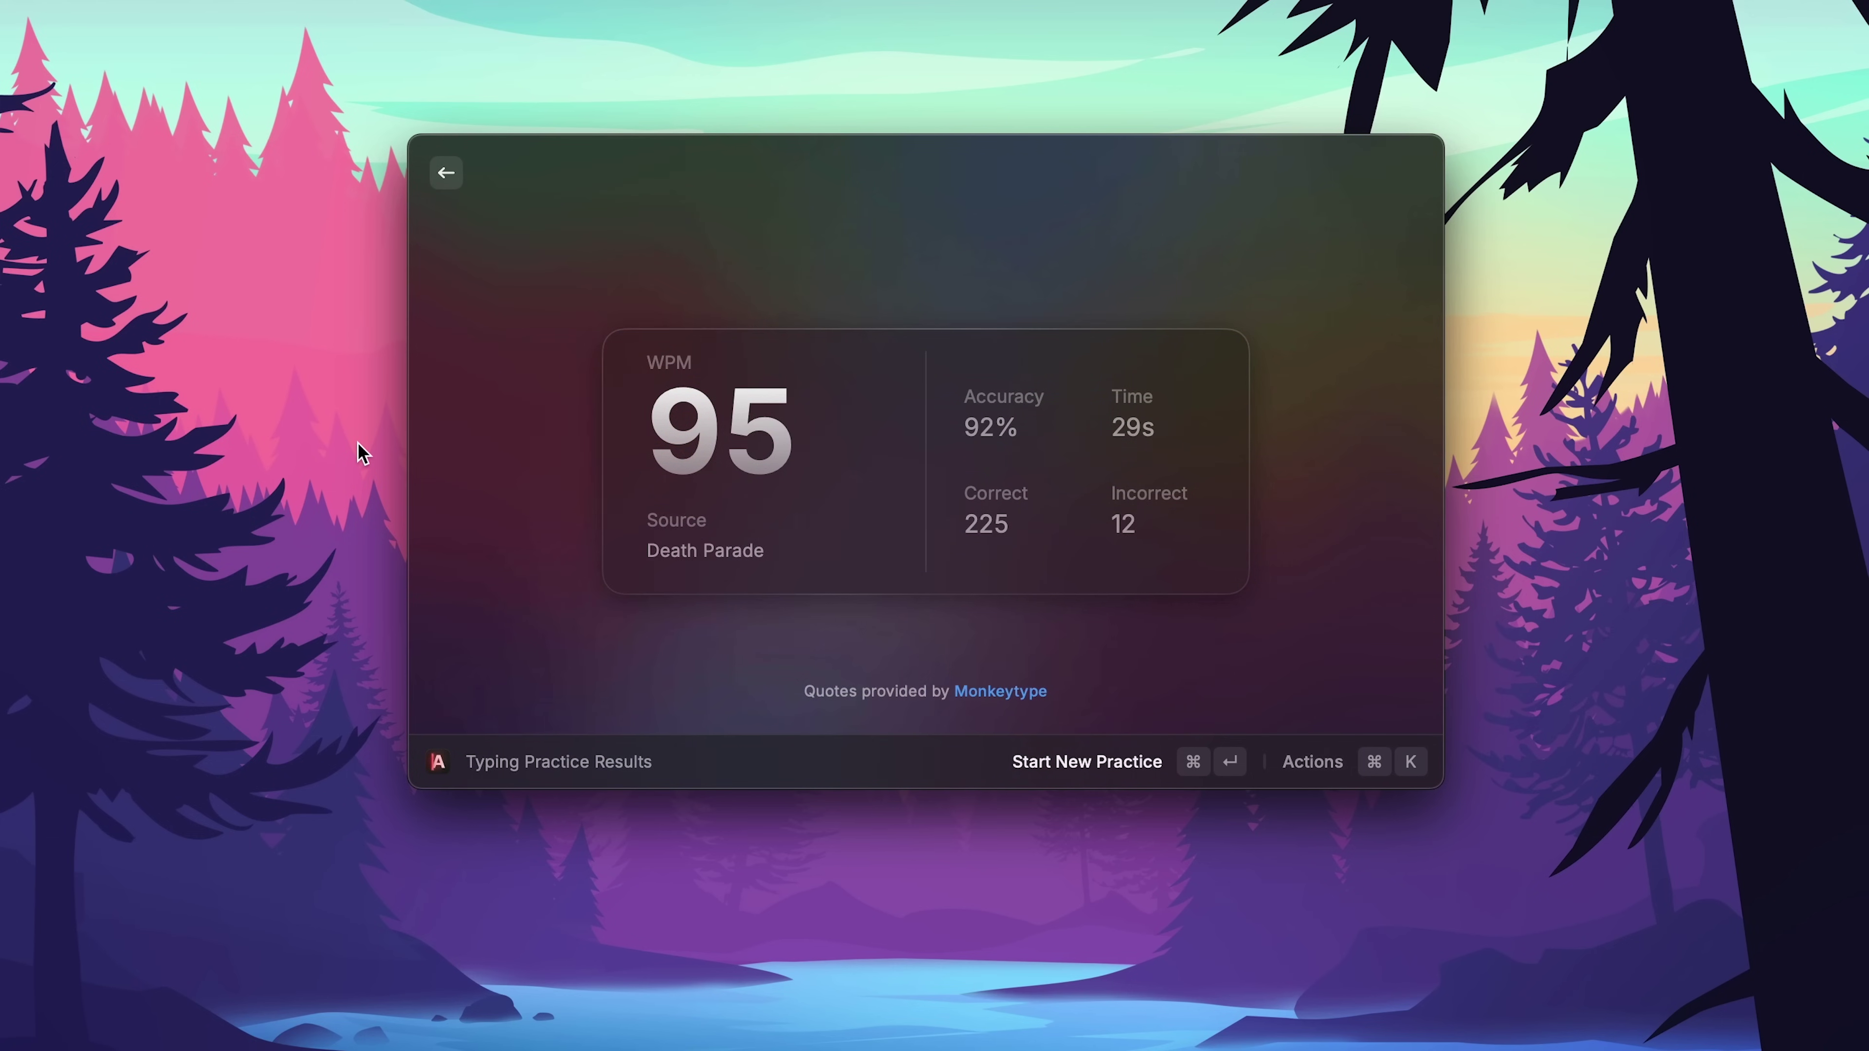
{"action": "key", "text": "super+Return"}
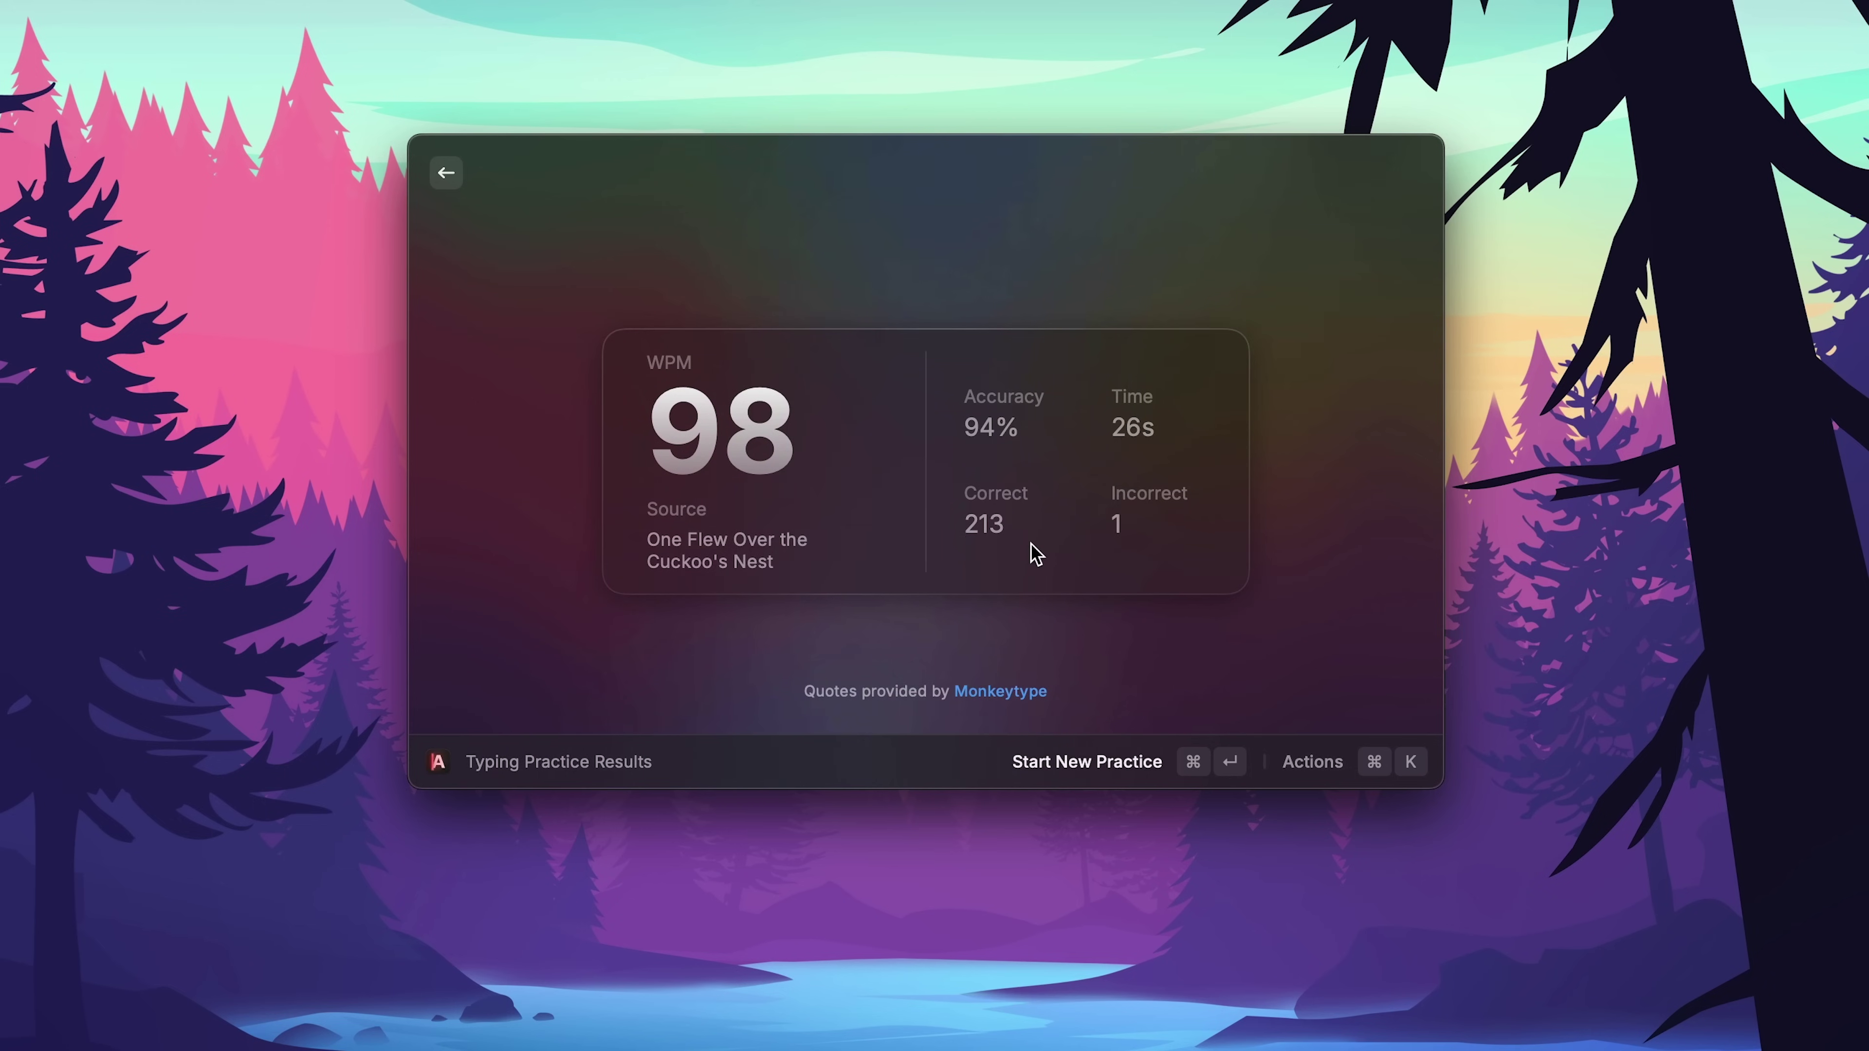
{"action": "key", "text": "super+Return"}
Type the Medium quote through 'be good', reaching 103 WPM.
{"action": "type", "text": "Fo"}
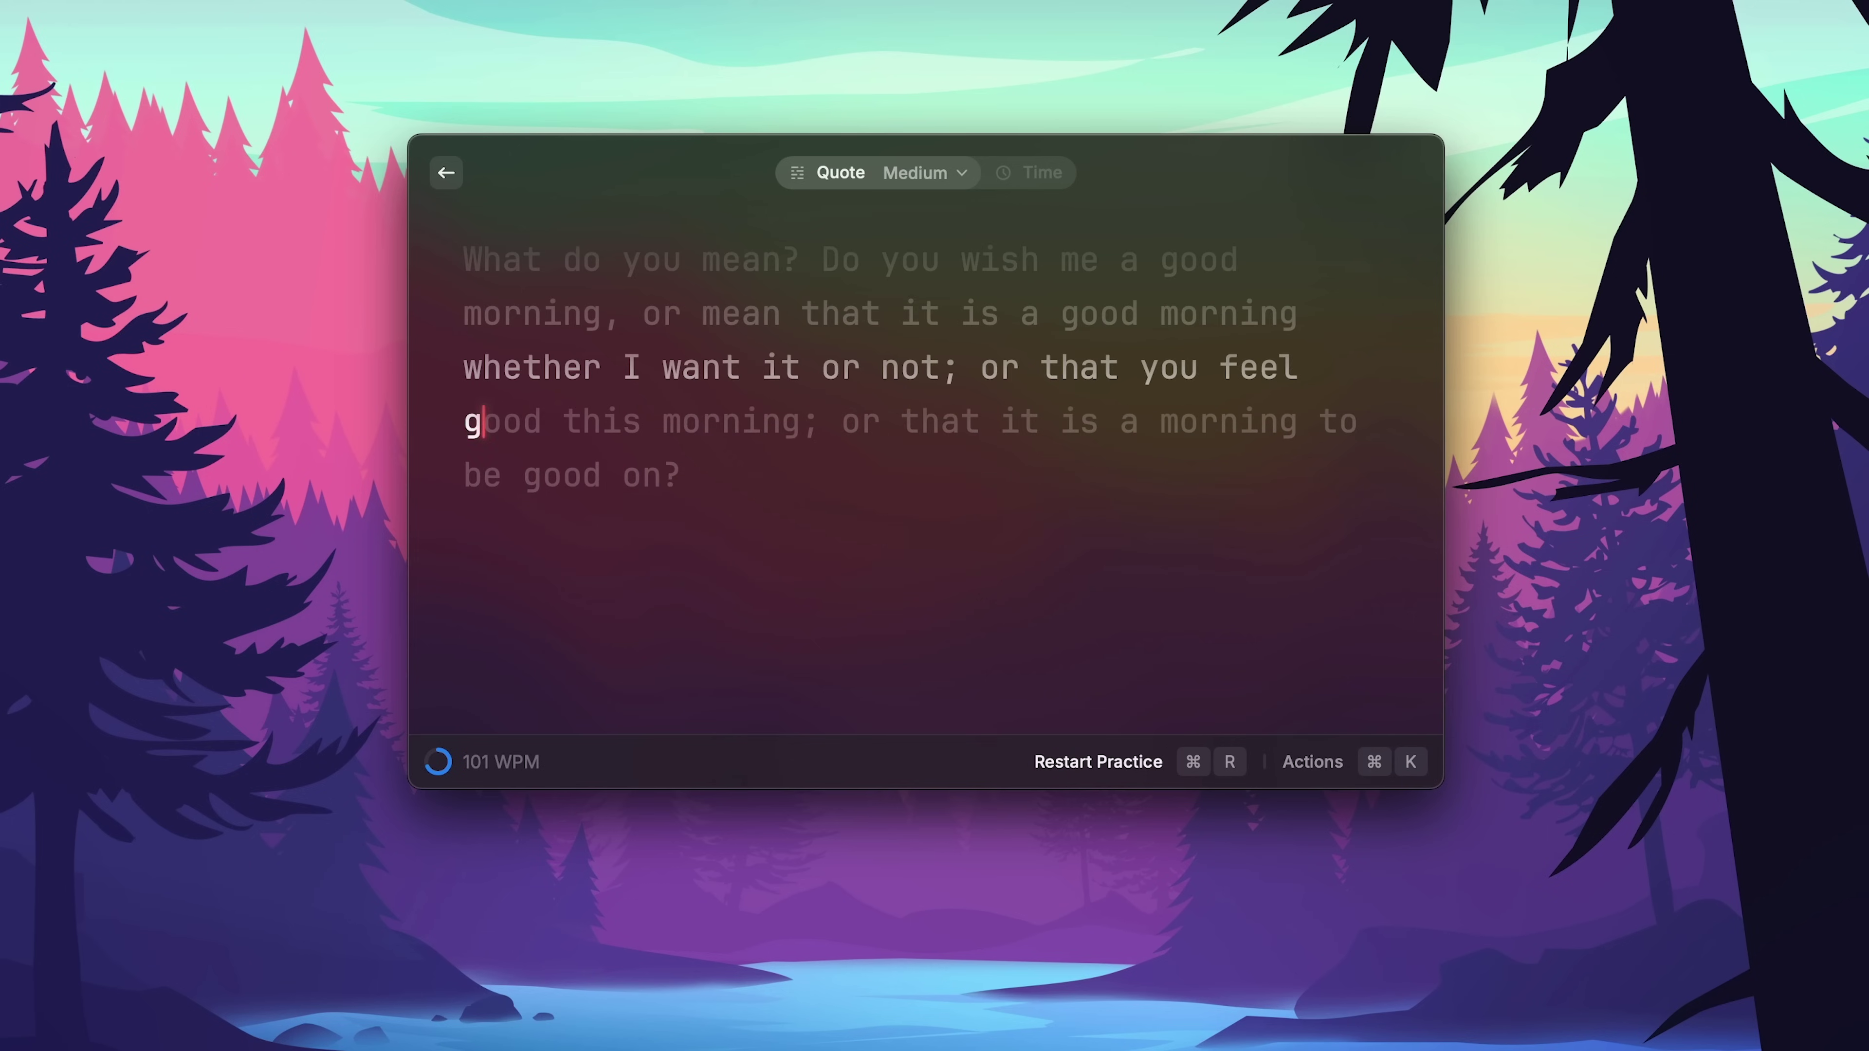
{"action": "type", "text": "ood this morning; or "}
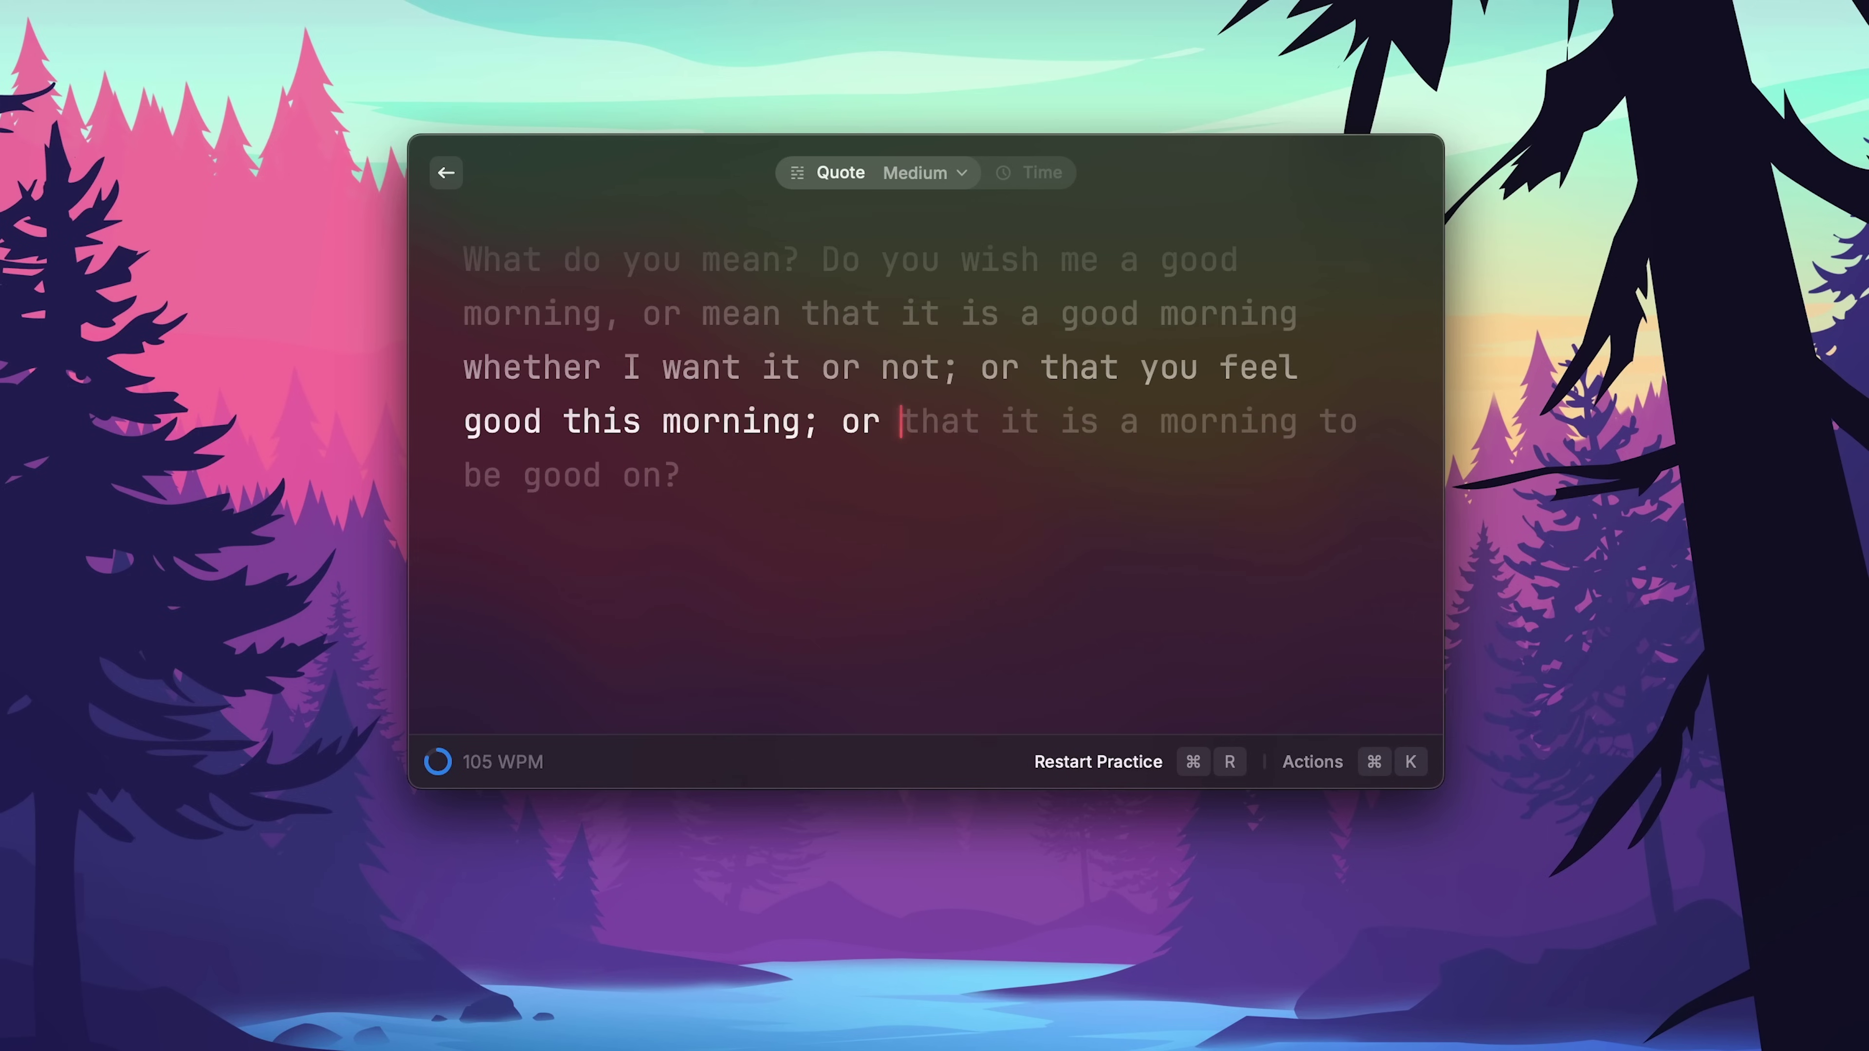
{"action": "type", "text": "that it is a morning to b"}
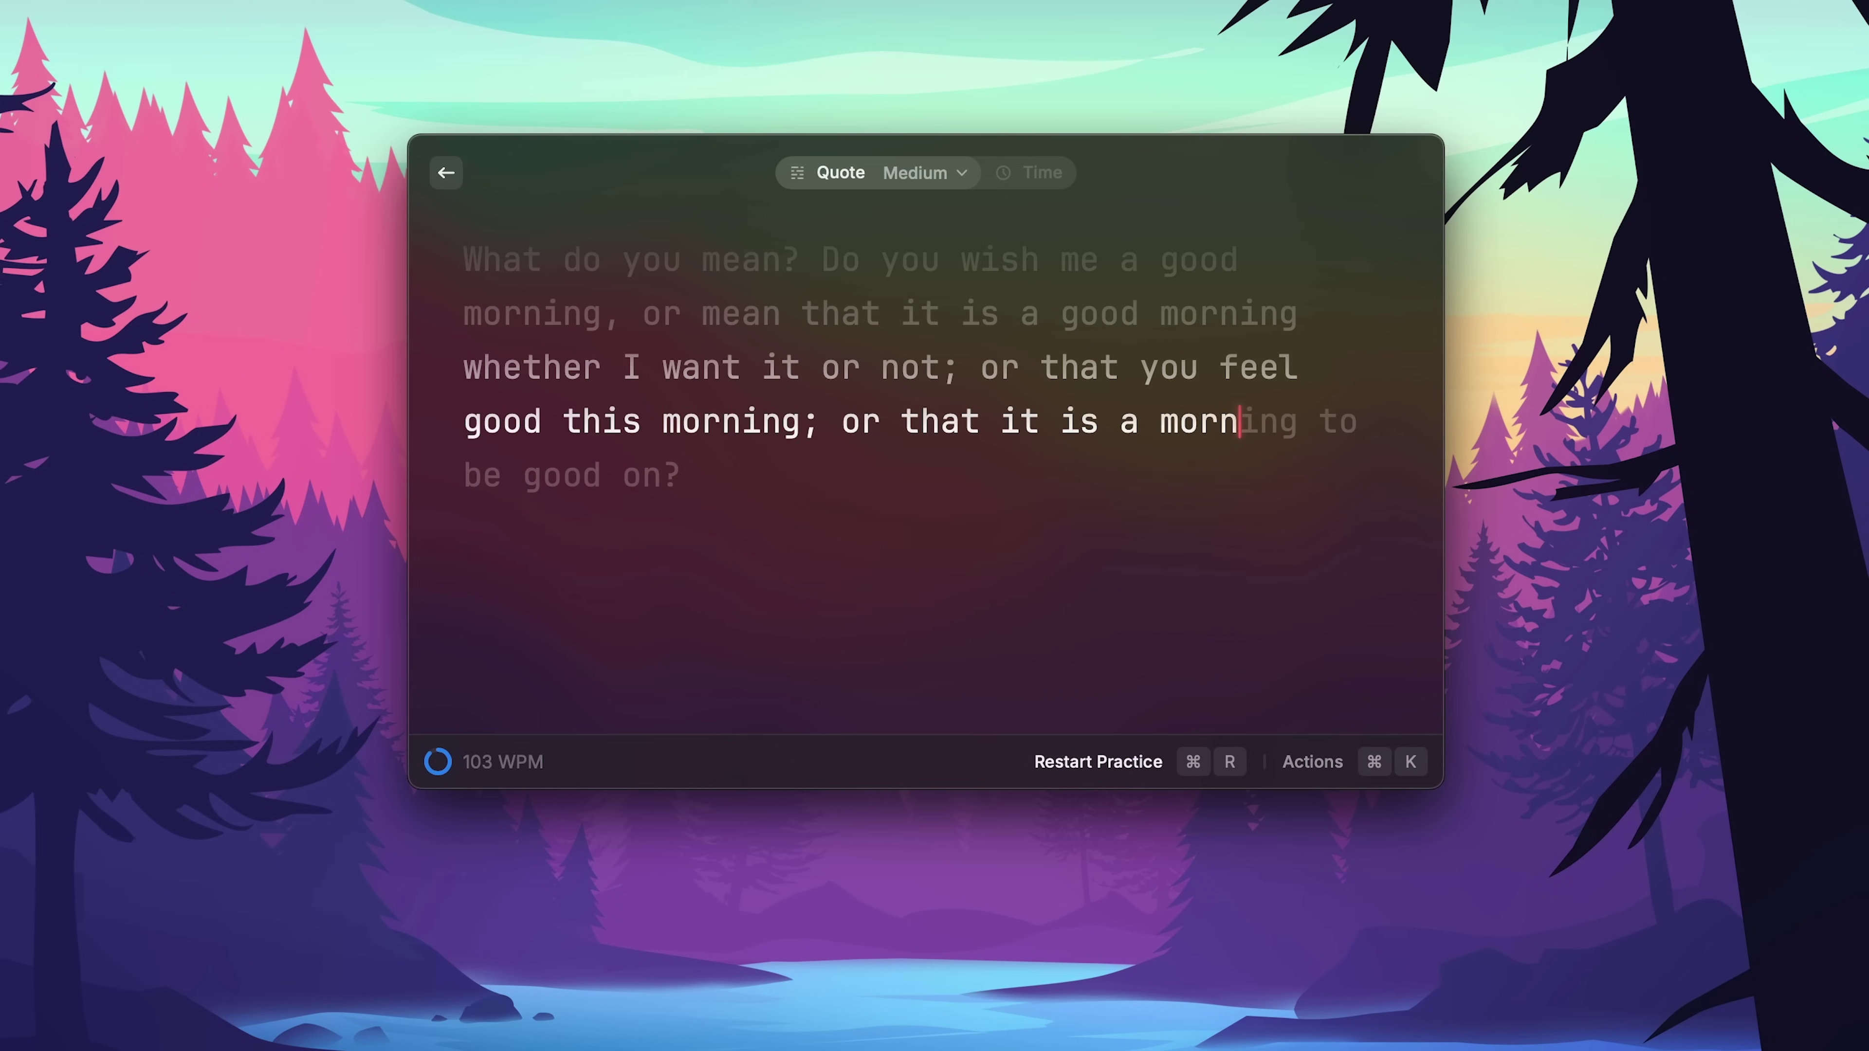
{"action": "key", "text": "BackSpace"}
{"action": "type", "text": "be good on?"}
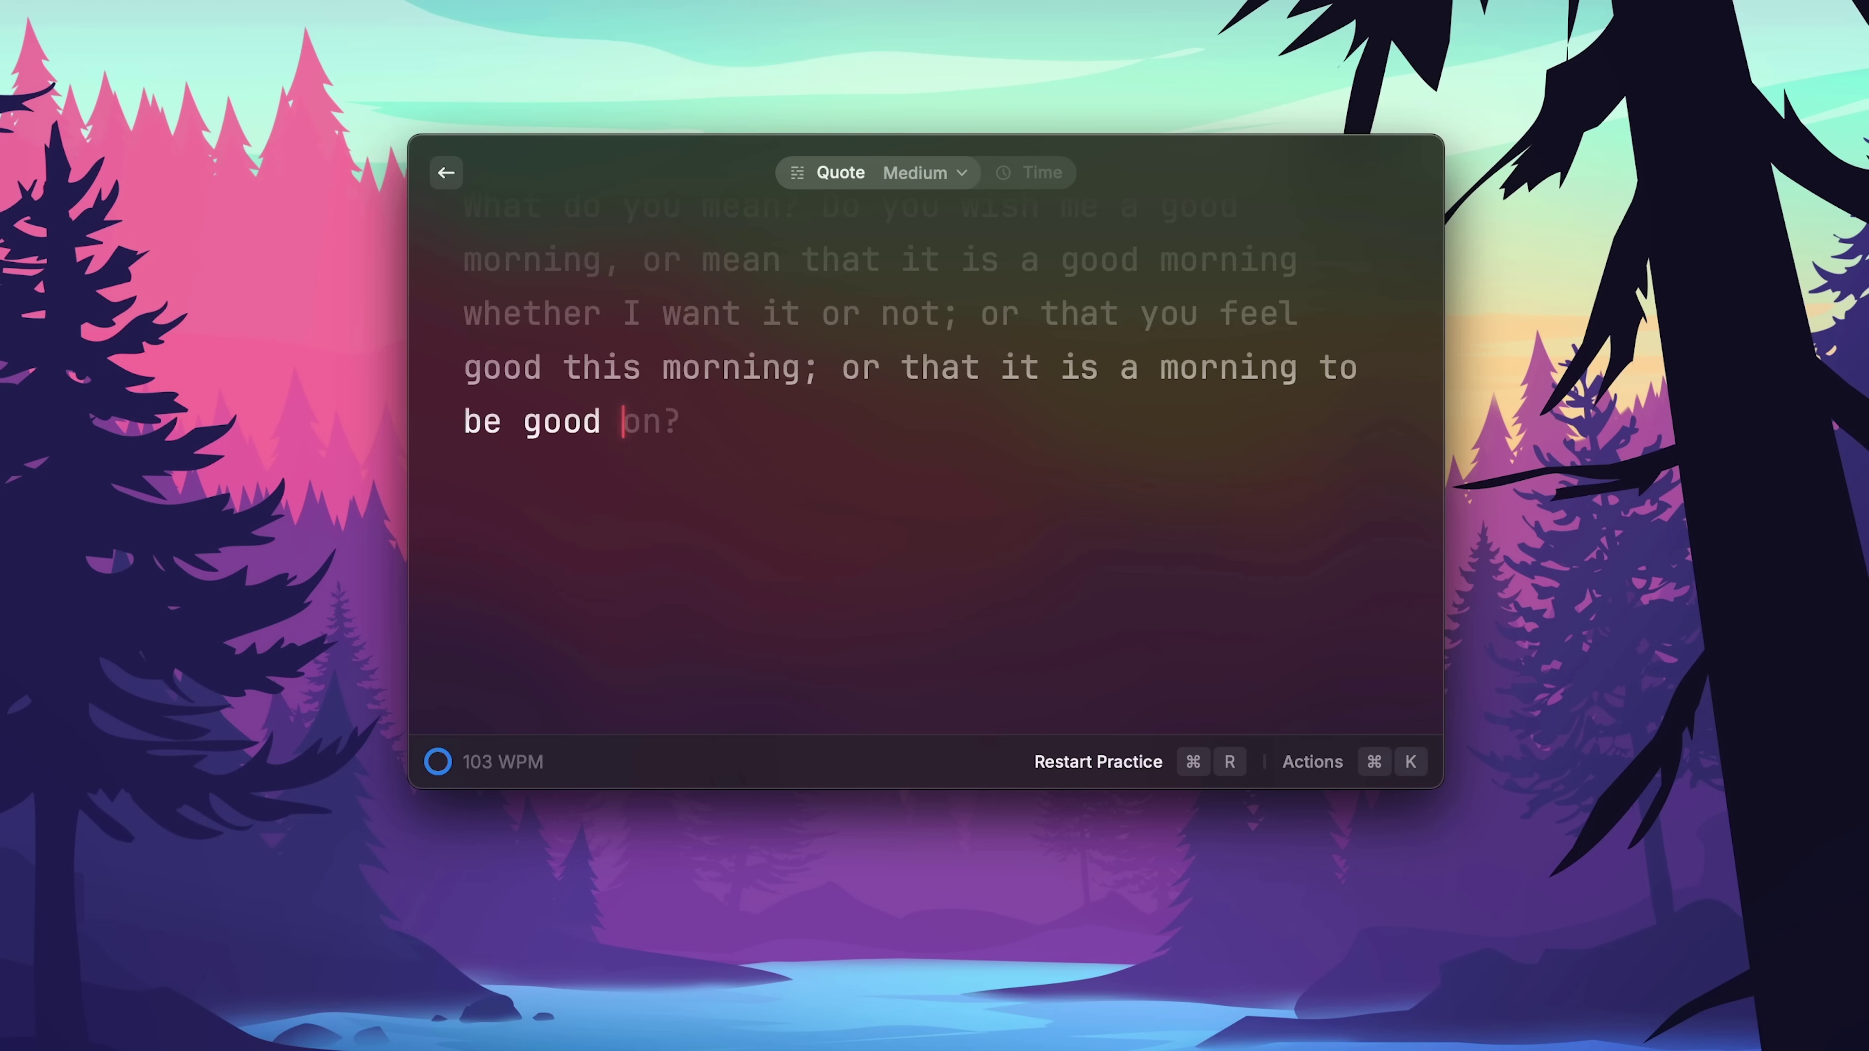